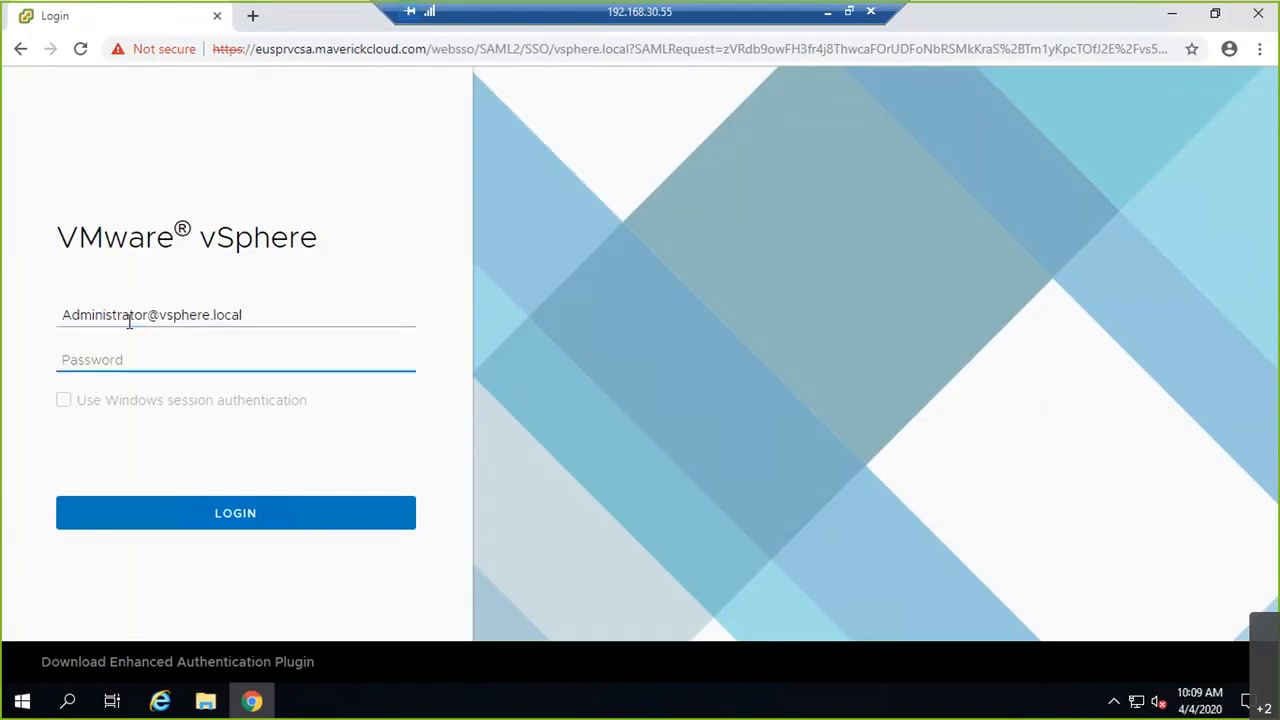
# Step: Sign in to the vSphere Client with the administrator password
pyautogui.write('•••')
pyautogui.press('Return')
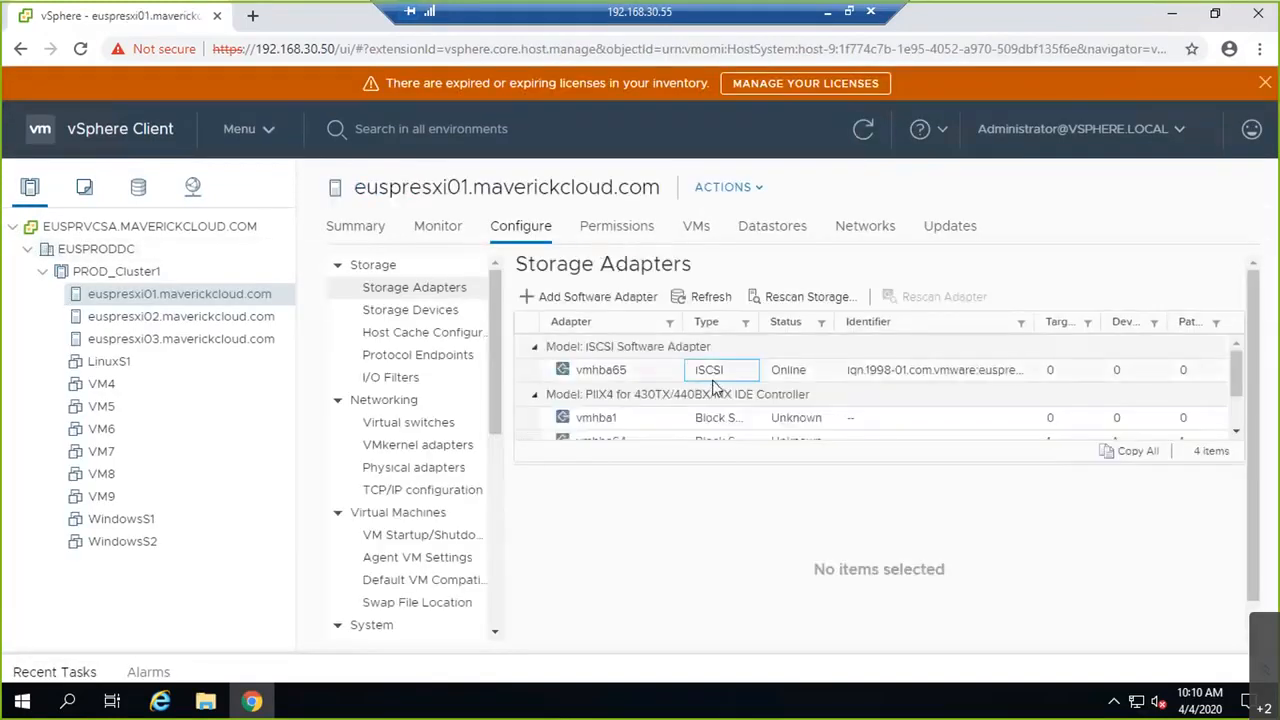
# Step: Add a software iSCSI adapter to host euspresxi02 using the default option
pyautogui.click(714, 378)
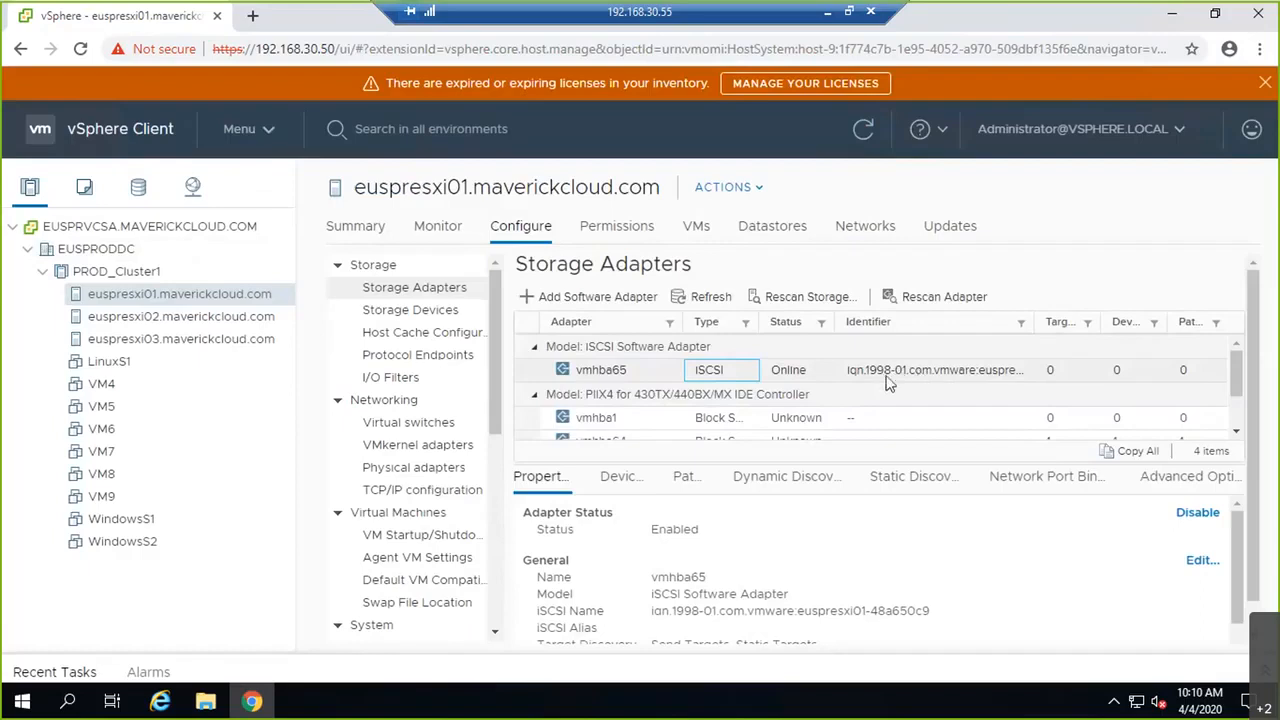
pyautogui.click(200, 318)
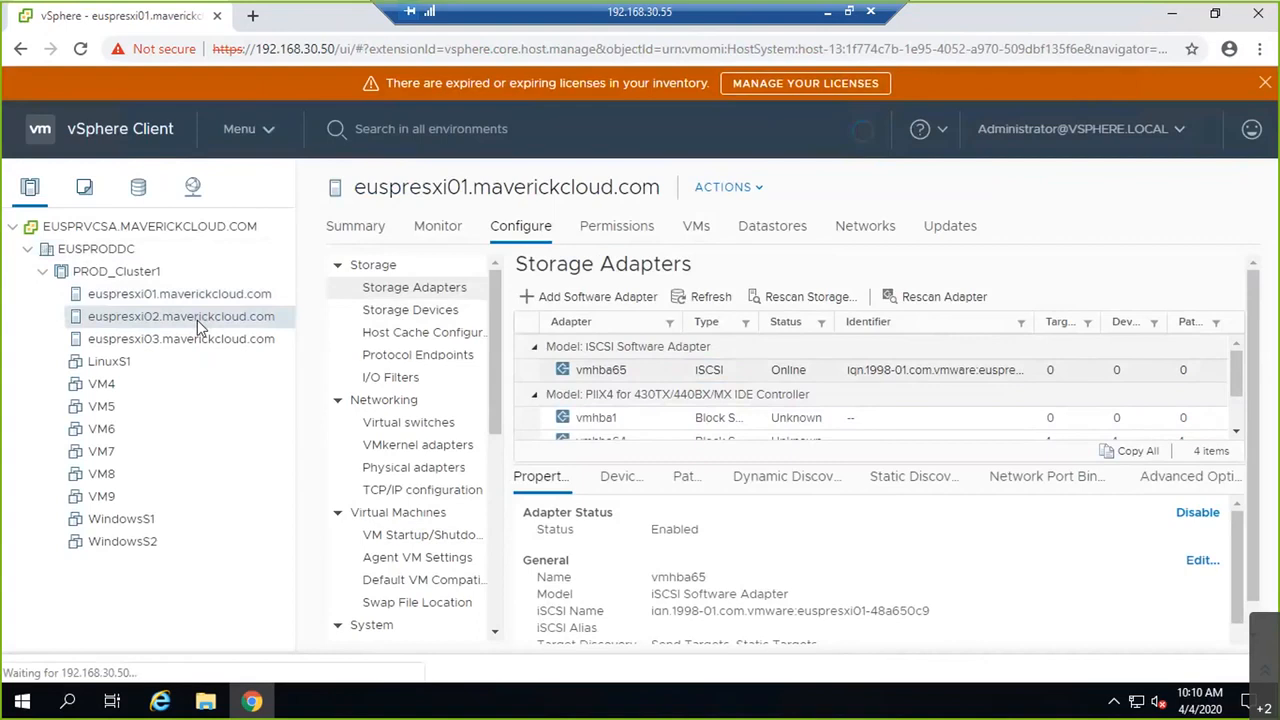
pyautogui.click(545, 297)
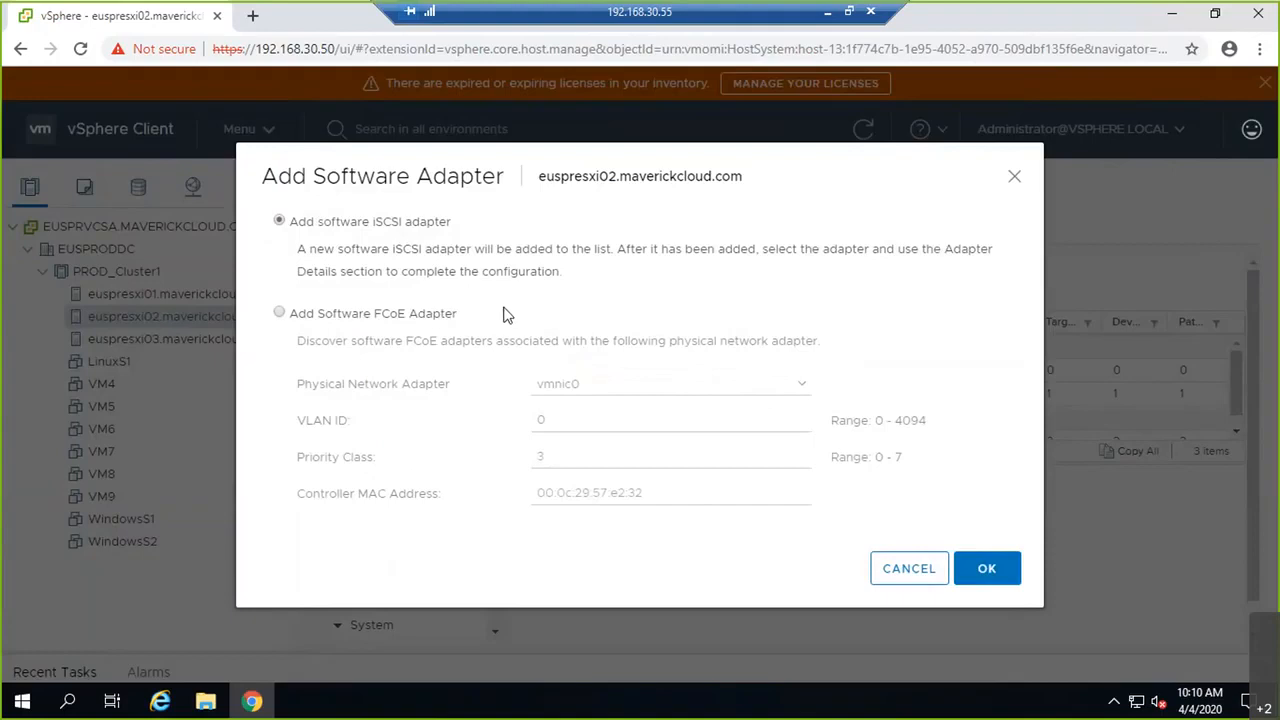
pyautogui.click(987, 569)
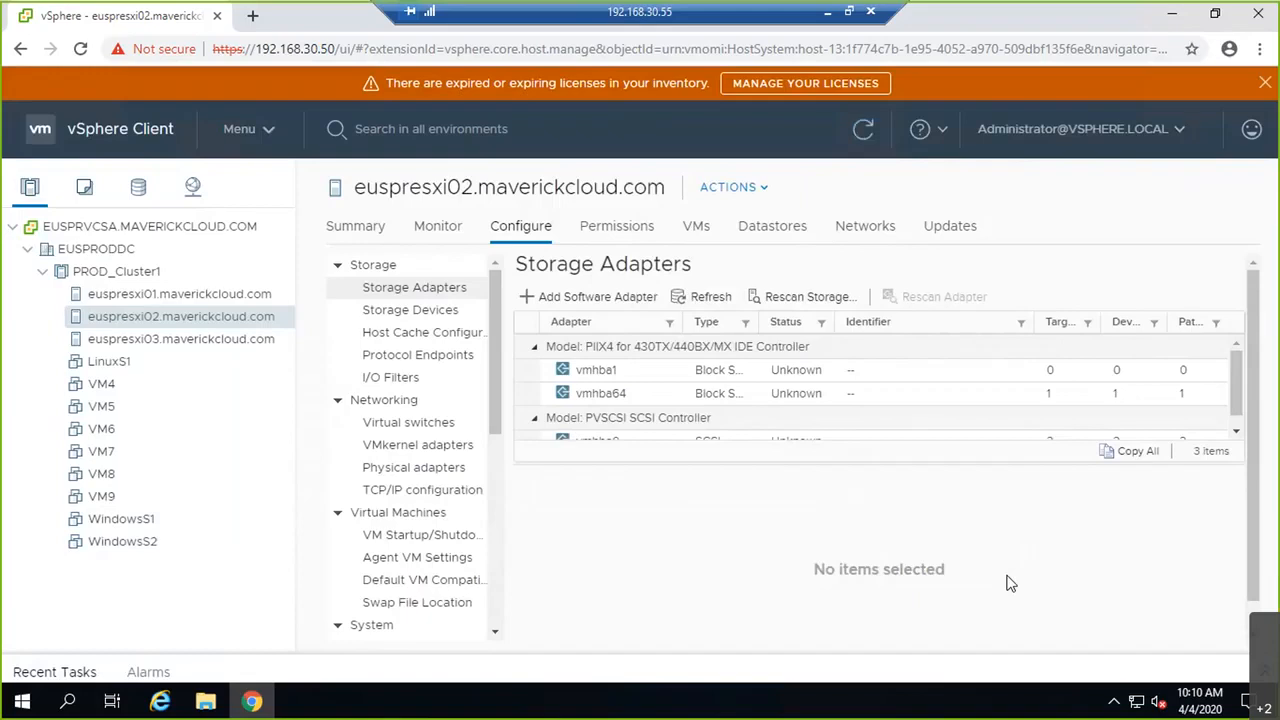
# Step: Add a software iSCSI adapter to host euspresxi03 and view its details
pyautogui.click(175, 339)
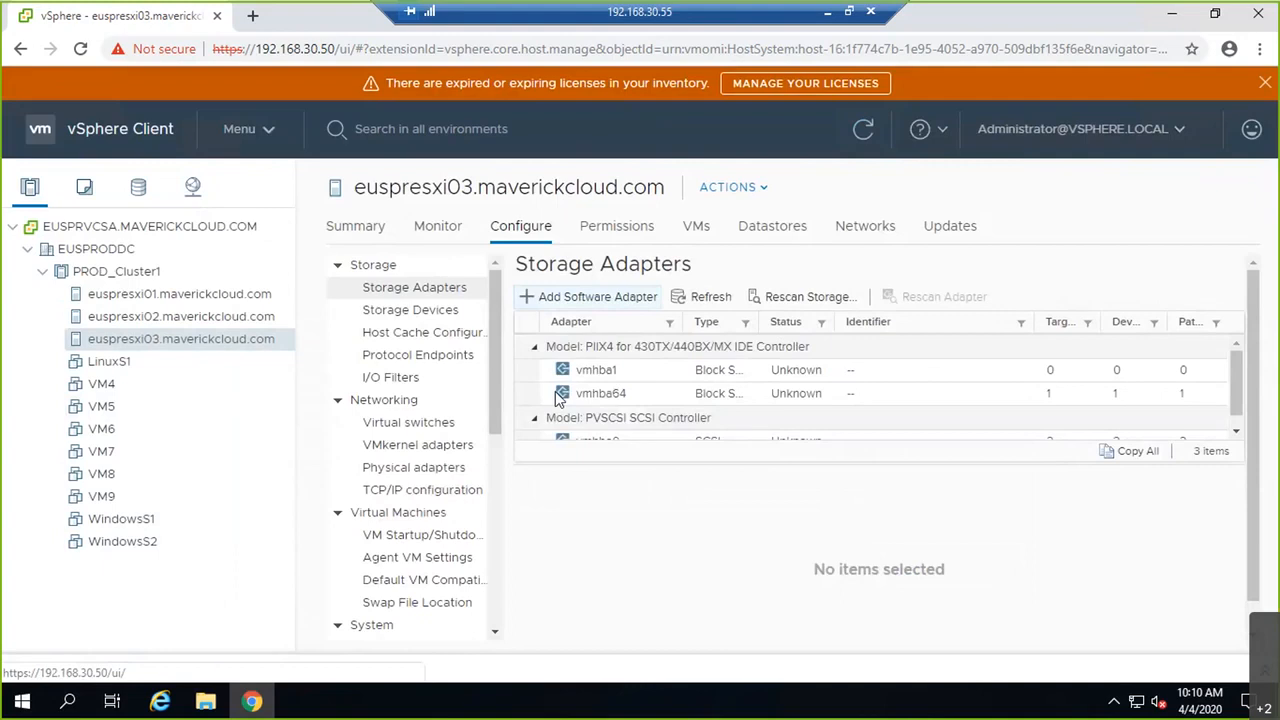
pyautogui.click(590, 296)
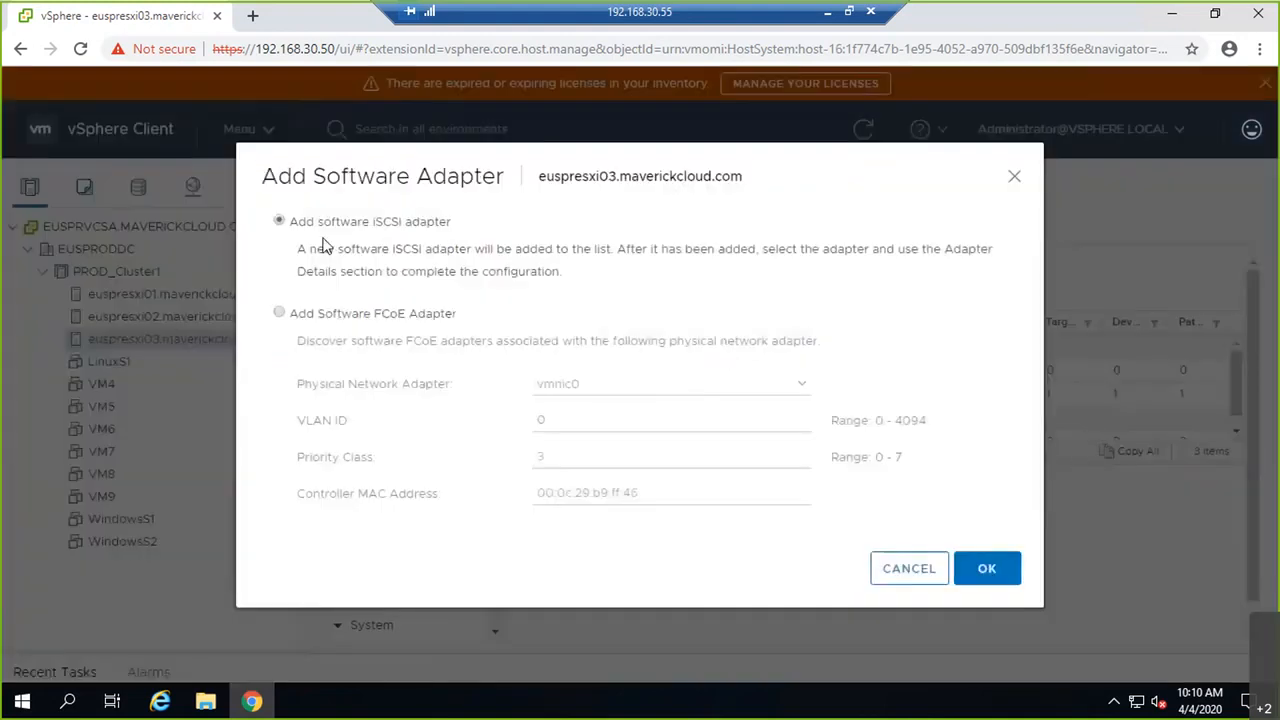
pyautogui.click(987, 569)
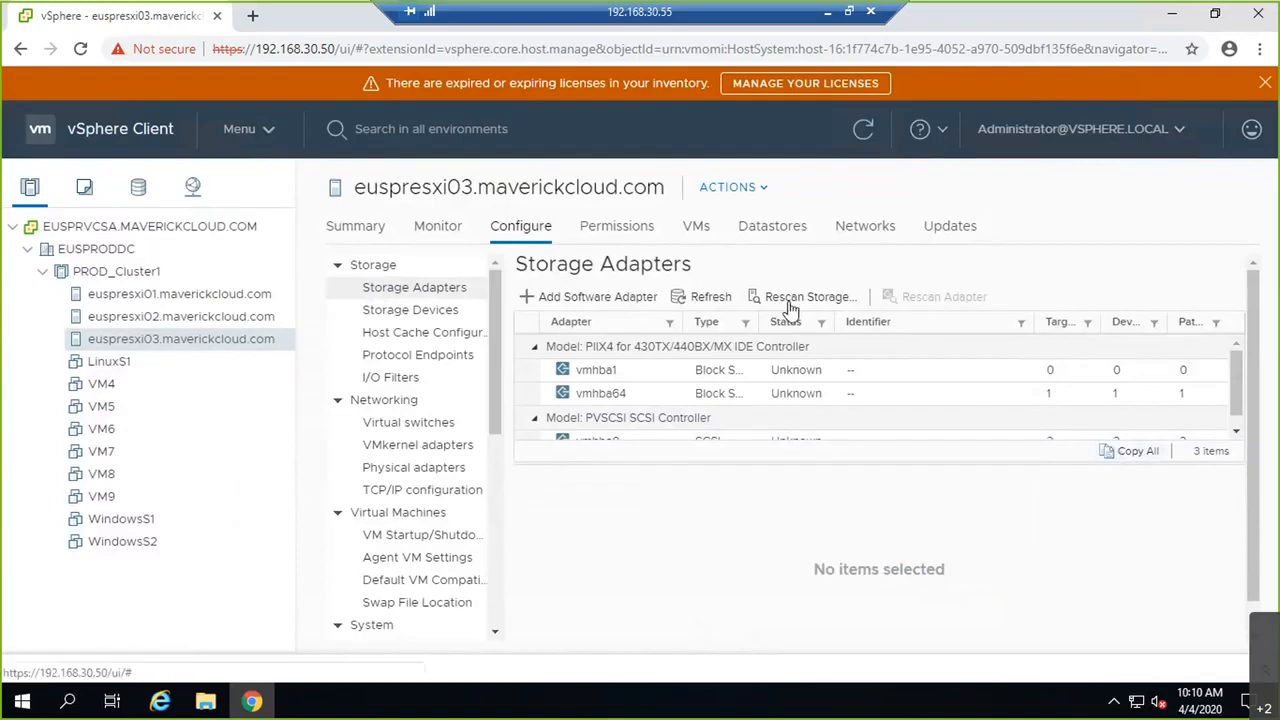
pyautogui.click(821, 378)
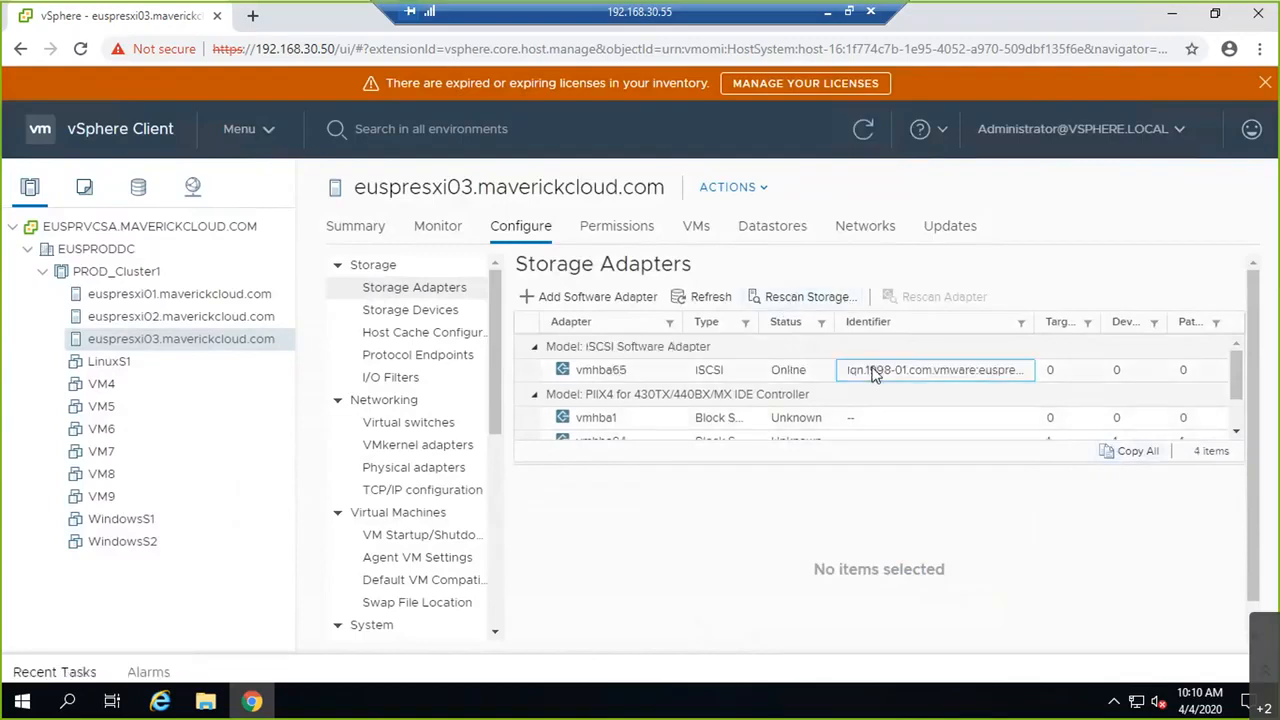
# Step: Review euspresxi02's adapter, then select euspresxi01's vmhba65 iSCSI name for copying
pyautogui.click(230, 316)
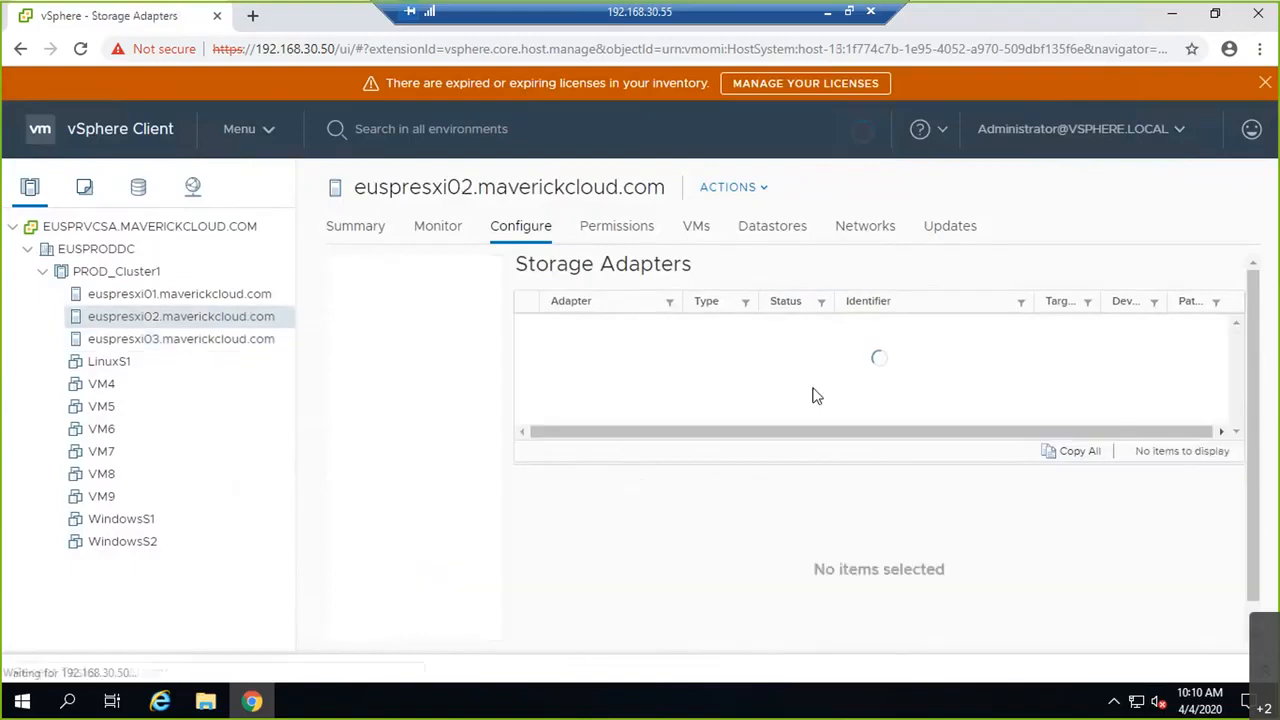
pyautogui.click(860, 373)
pyautogui.click(180, 295)
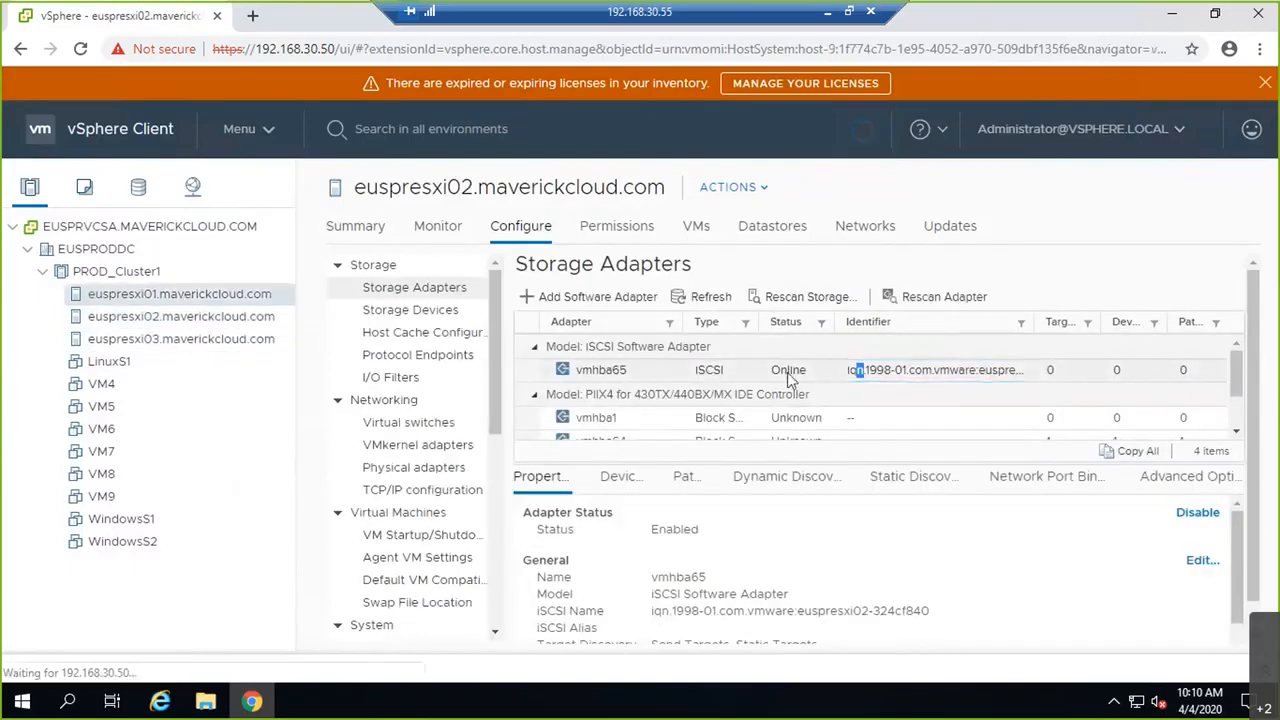
pyautogui.click(842, 370)
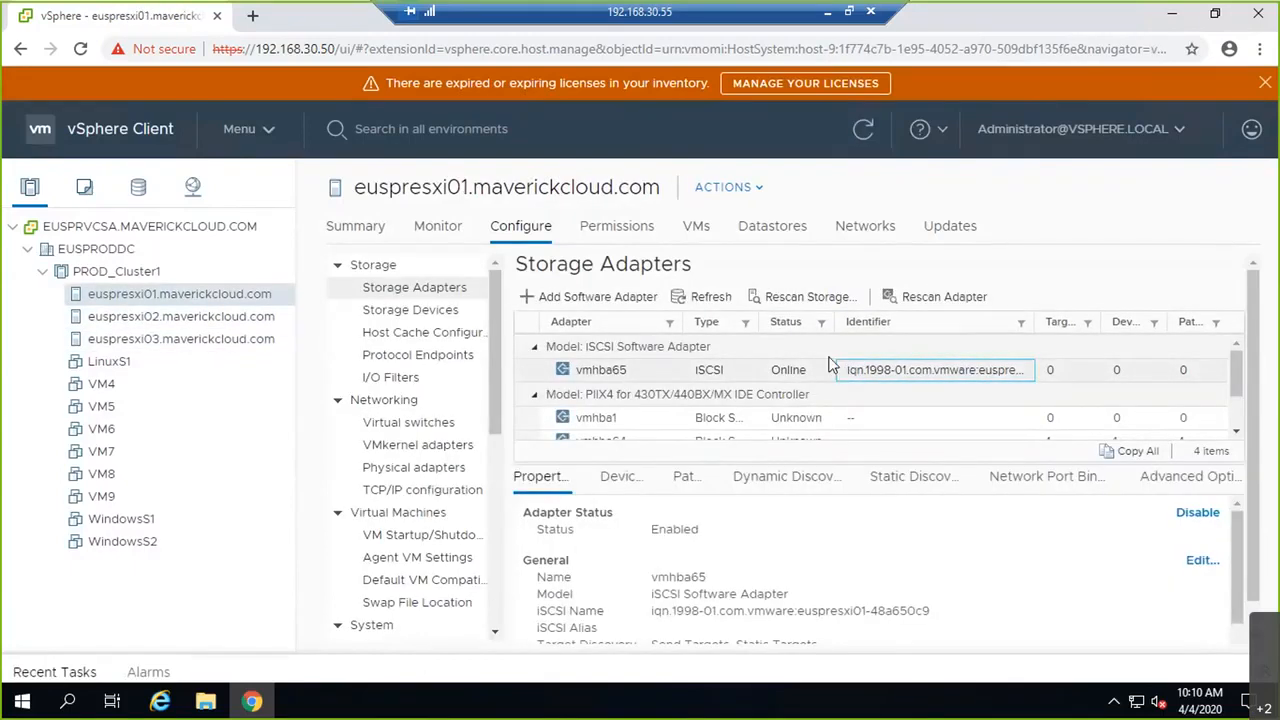
pyautogui.scroll(-1, 837, 554)
pyautogui.scroll(1, 894, 604)
pyautogui.moveTo(932, 612); pyautogui.dragTo(654, 616)
pyautogui.hotkey('ctrl', 'c')
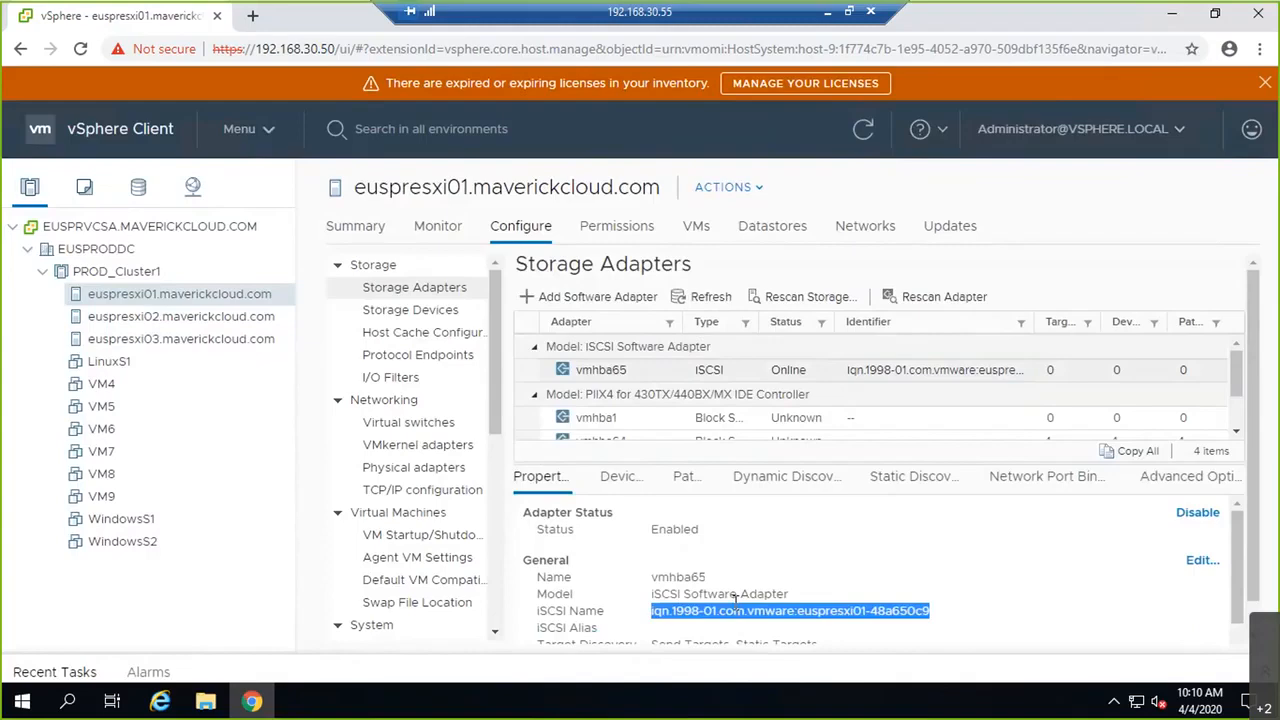
# Step: Paste euspresxi01's iSCSI name iqn.1998-01.com.vmware:euspresxi01-48a650c9 into a new Notepad note
pyautogui.click(828, 14)
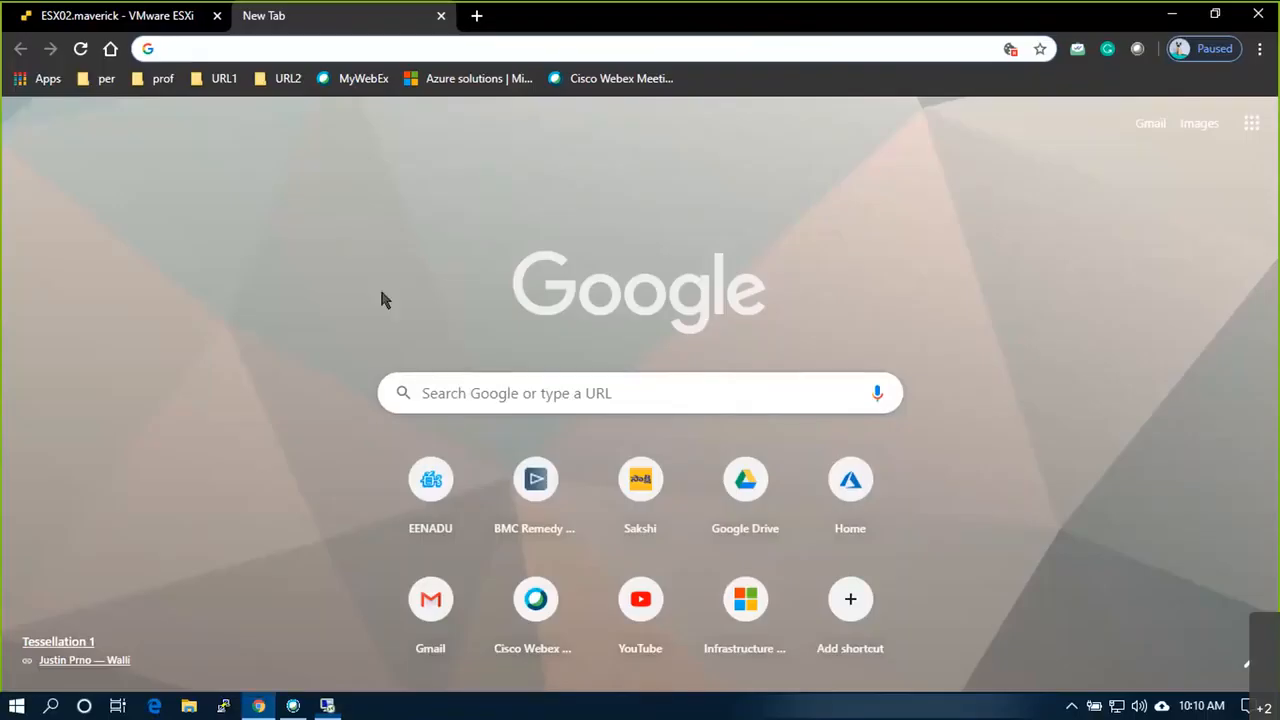
pyautogui.press('super+r')
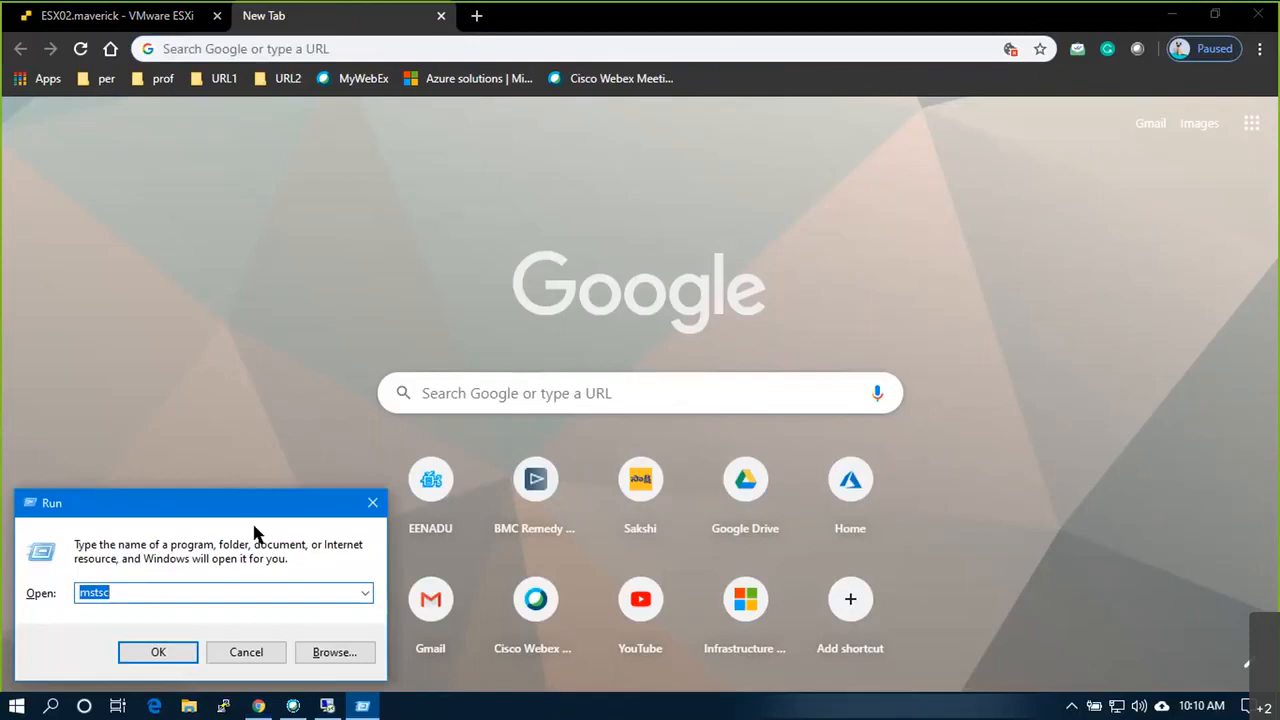
pyautogui.write('notepad')
pyautogui.press('Return')
pyautogui.hotkey('ctrl', 'v')
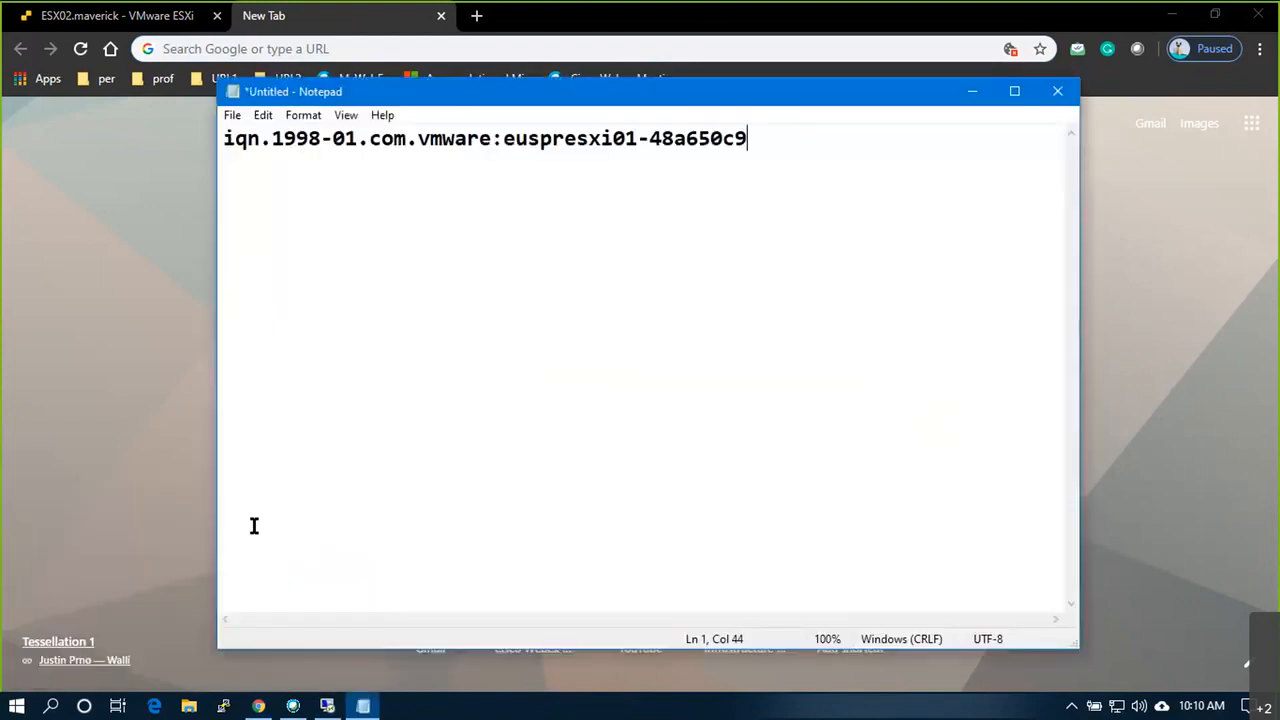
# Step: Return to the remote vSphere session and select host euspresxi02
pyautogui.hotkey('alt', 'Tab')
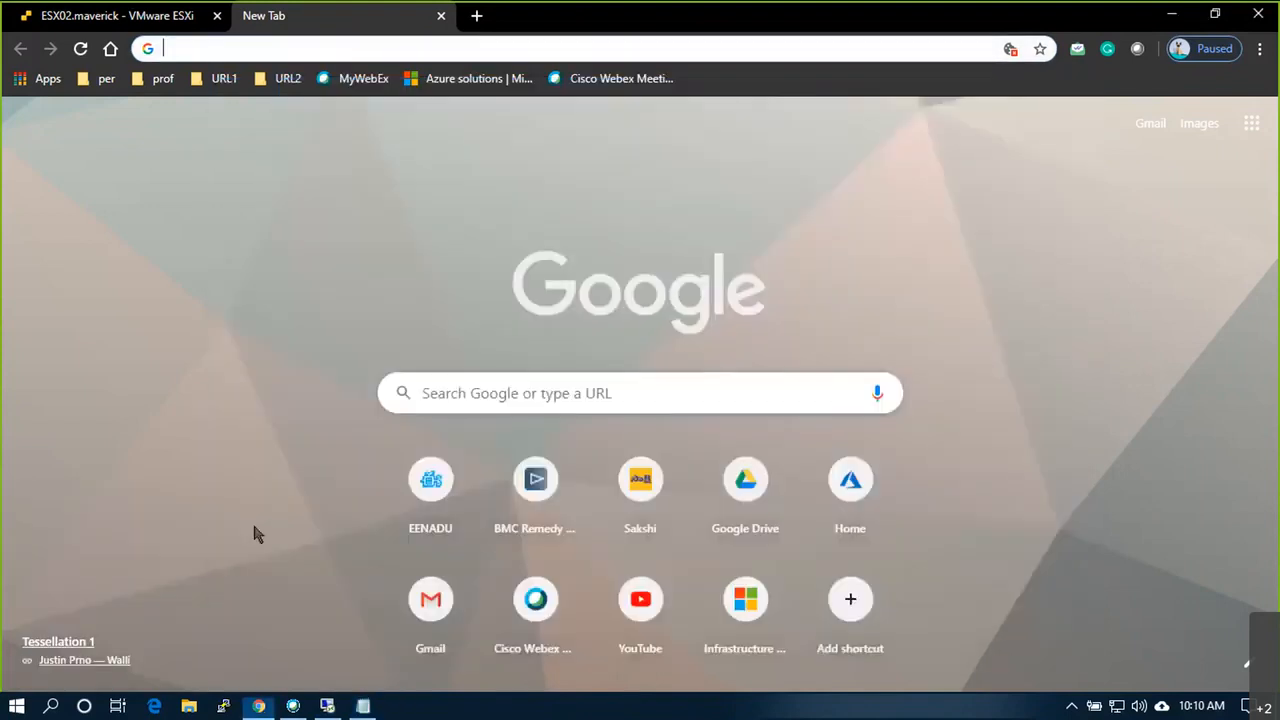
pyautogui.click(168, 28)
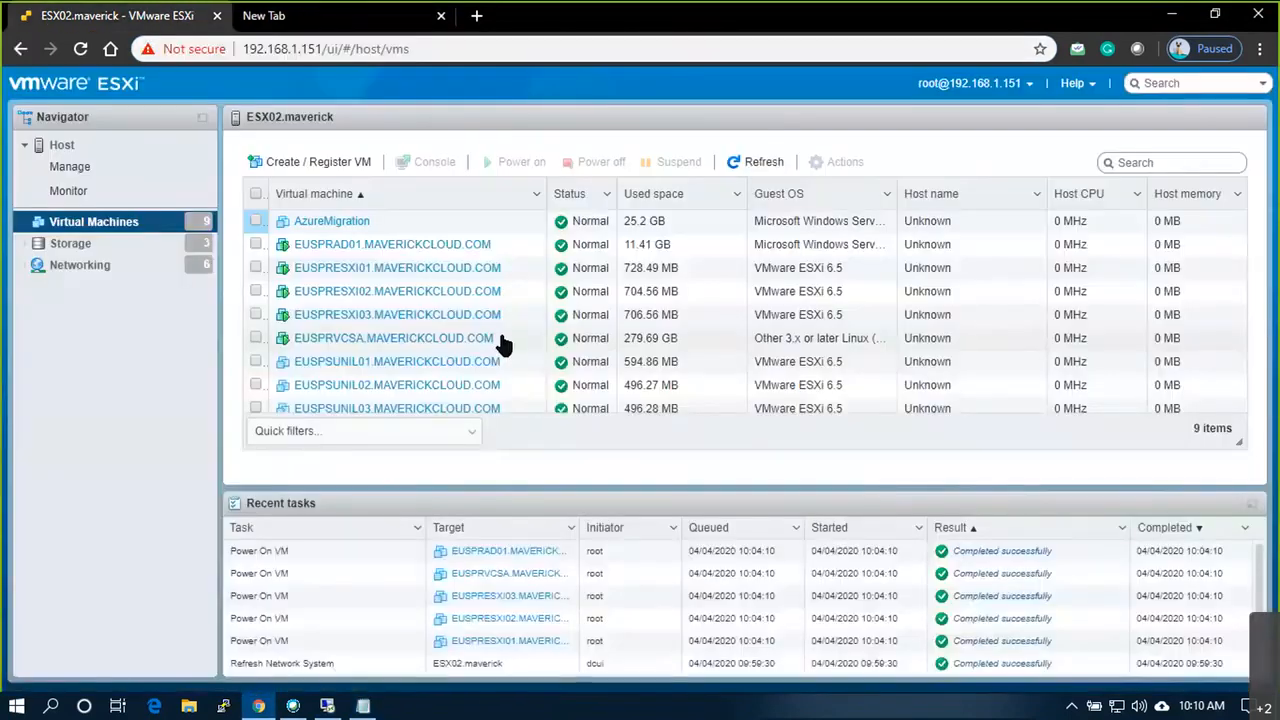
pyautogui.click(1178, 14)
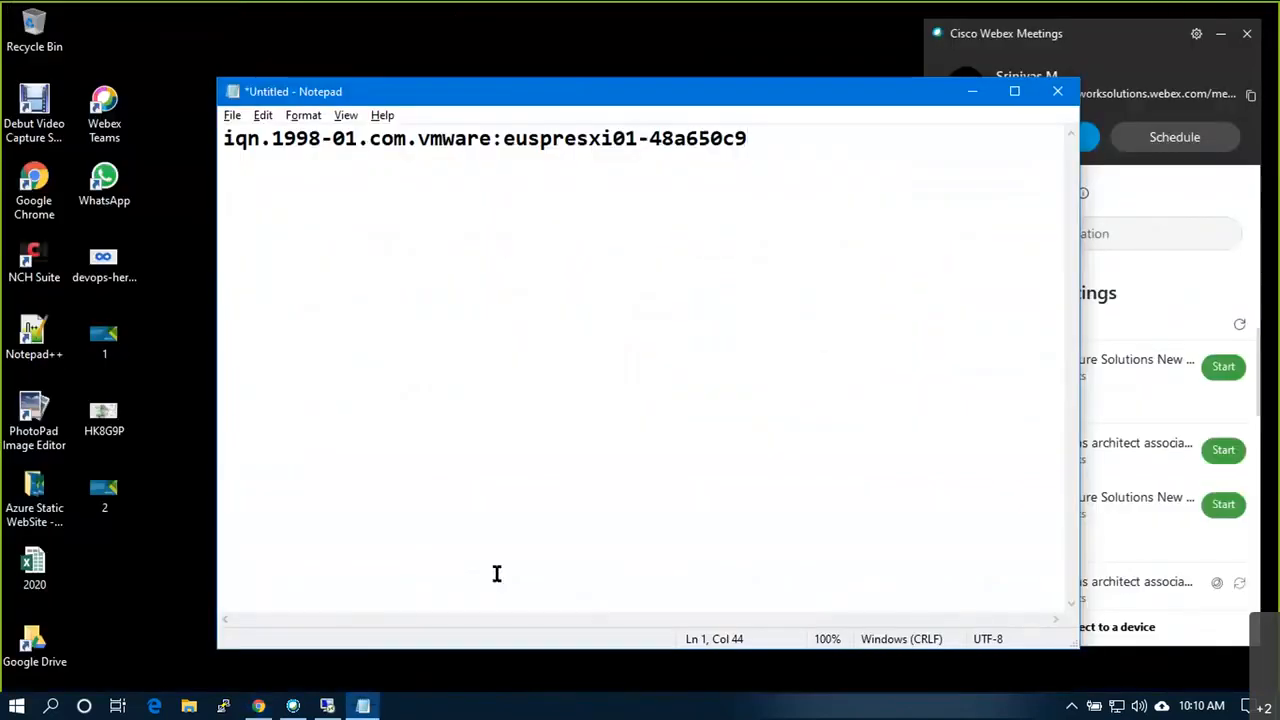
pyautogui.click(327, 706)
pyautogui.click(181, 316)
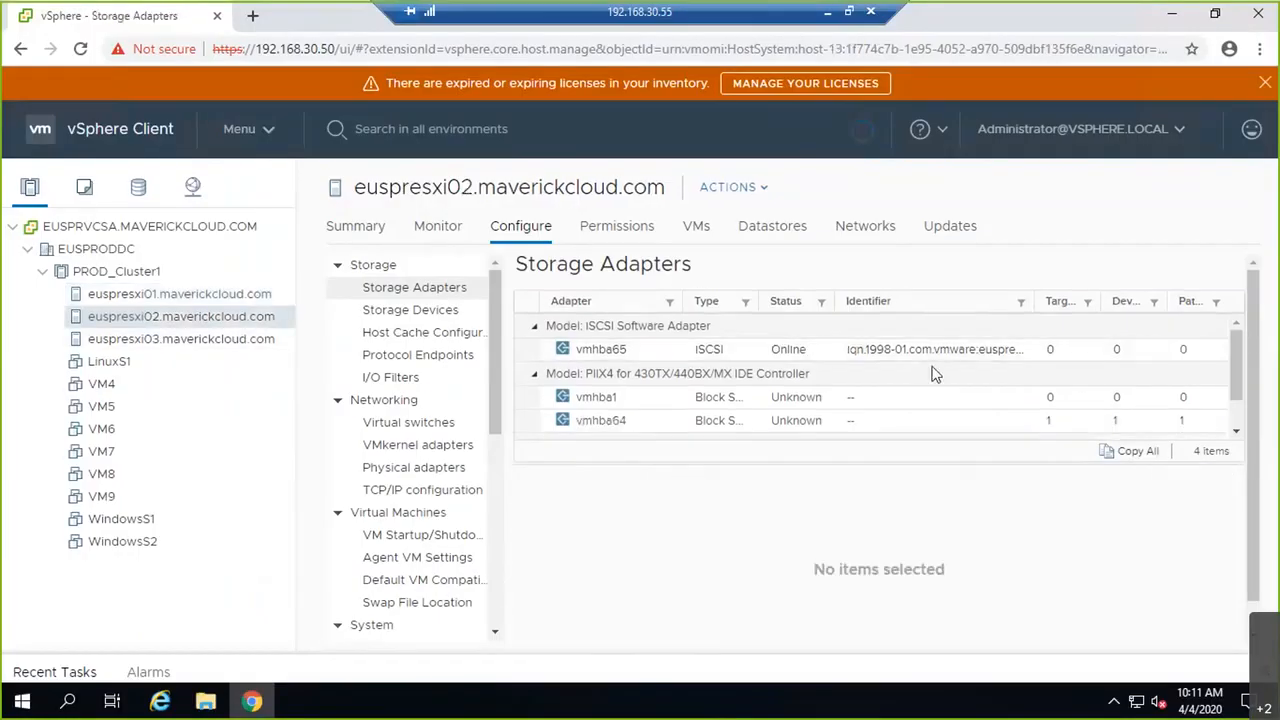
# Step: Copy euspresxi02's iSCSI name and paste it as the note's second line
pyautogui.click(888, 370)
pyautogui.moveTo(929, 610); pyautogui.dragTo(651, 612)
pyautogui.hotkey('ctrl', 'c')
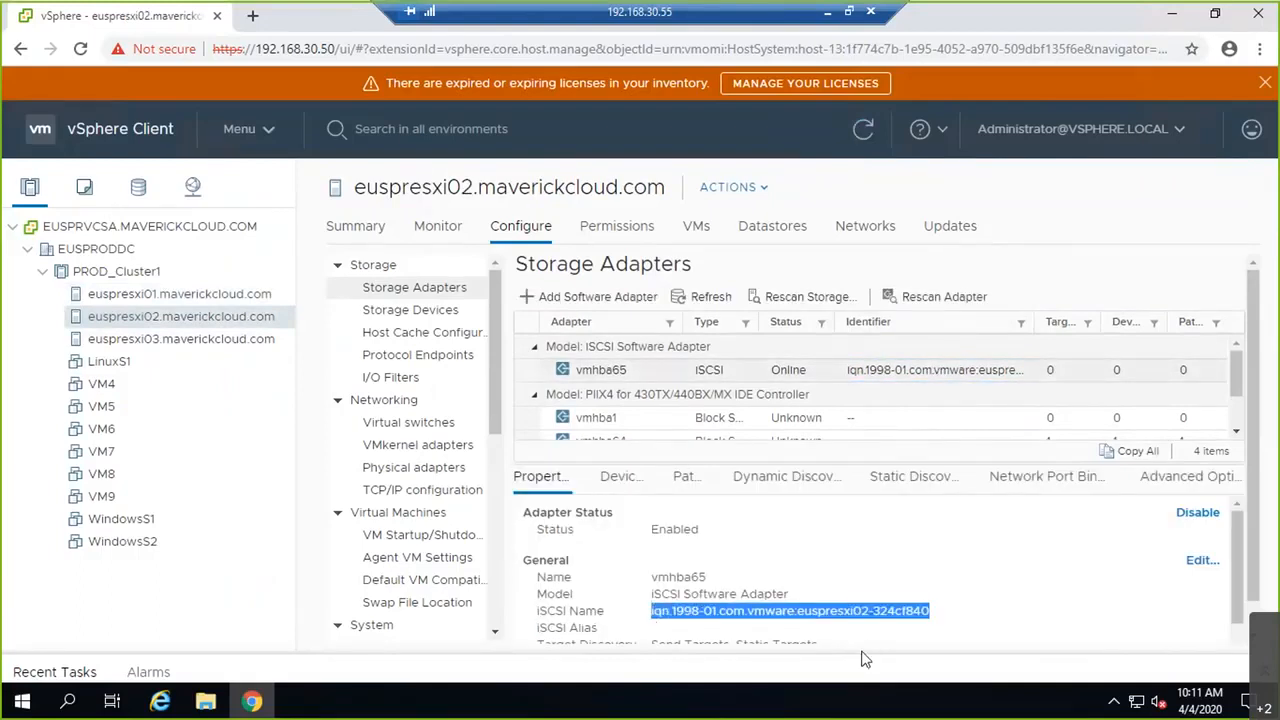
pyautogui.click(827, 12)
pyautogui.press('Return')
pyautogui.hotkey('ctrl', 'v')
# Step: Back in vSphere, select euspresxi03's vmhba65 iSCSI name for copying
pyautogui.hotkey('alt', 'Tab')
pyautogui.click(200, 338)
pyautogui.click(845, 370)
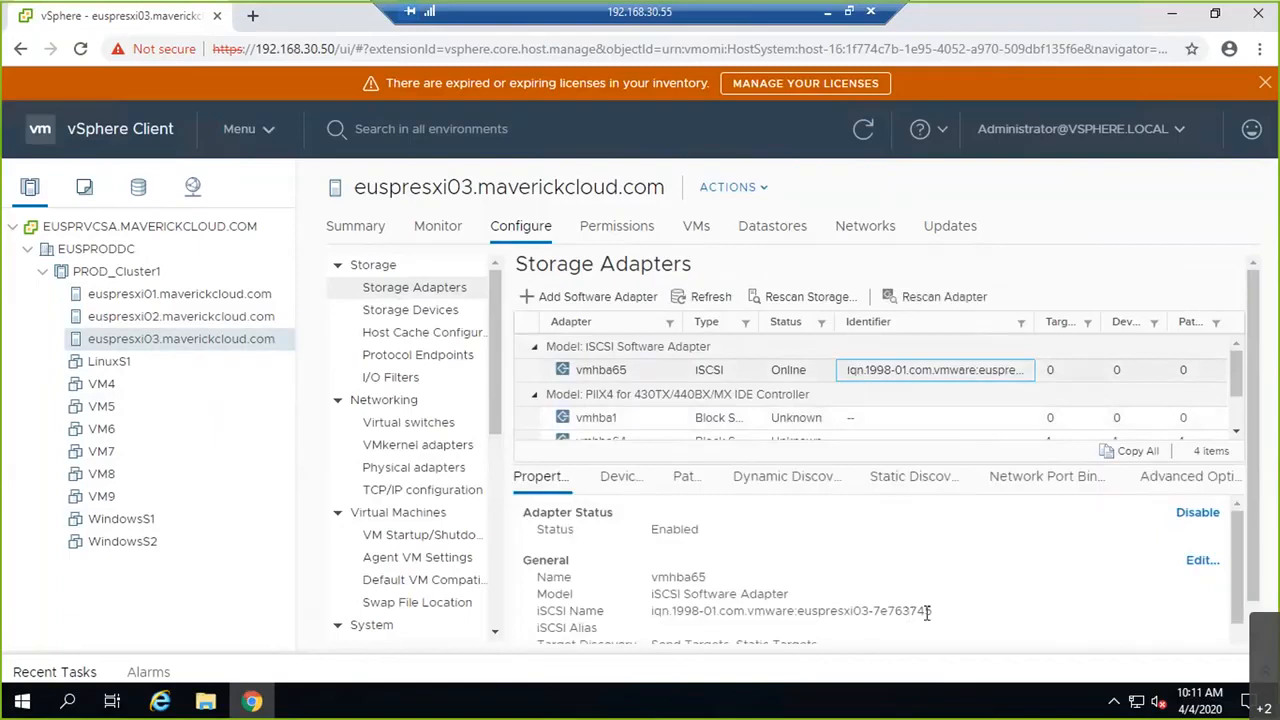
pyautogui.moveTo(930, 612); pyautogui.dragTo(648, 612)
pyautogui.hotkey('ctrl', 'c')
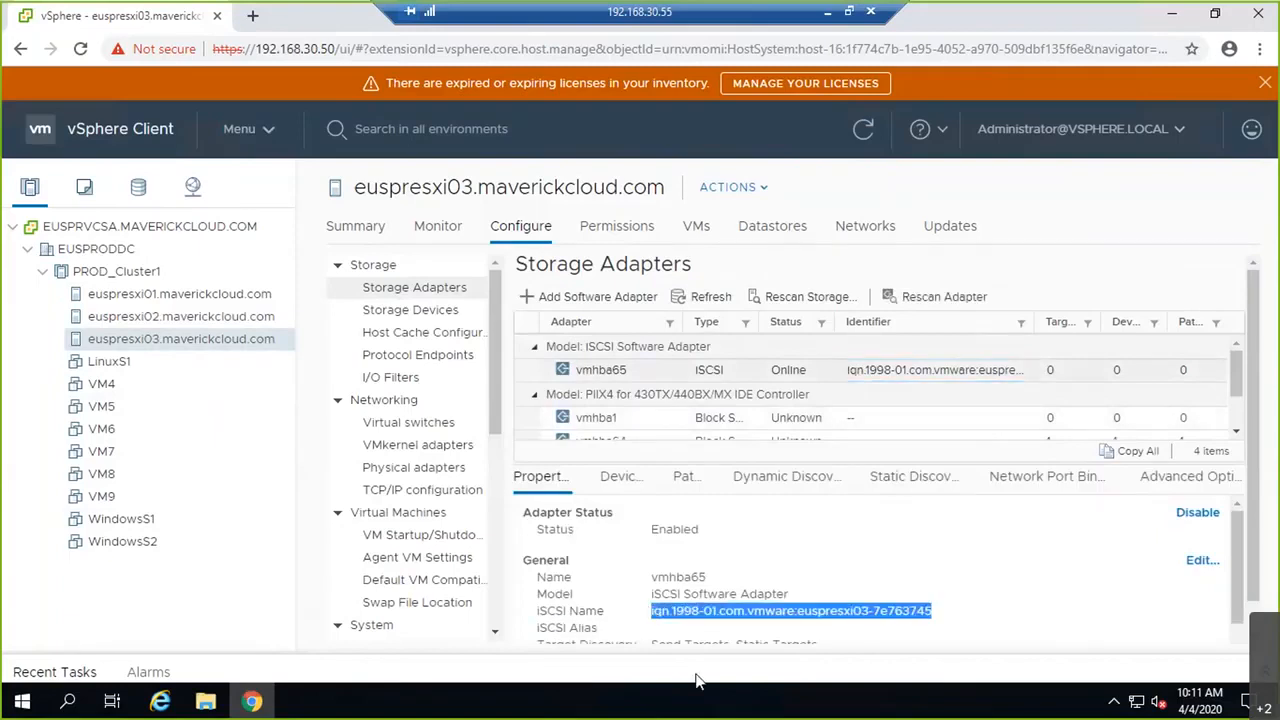
# Step: Paste euspresxi03's iSCSI name as line 3, select all three names, and minimize Notepad
pyautogui.click(828, 12)
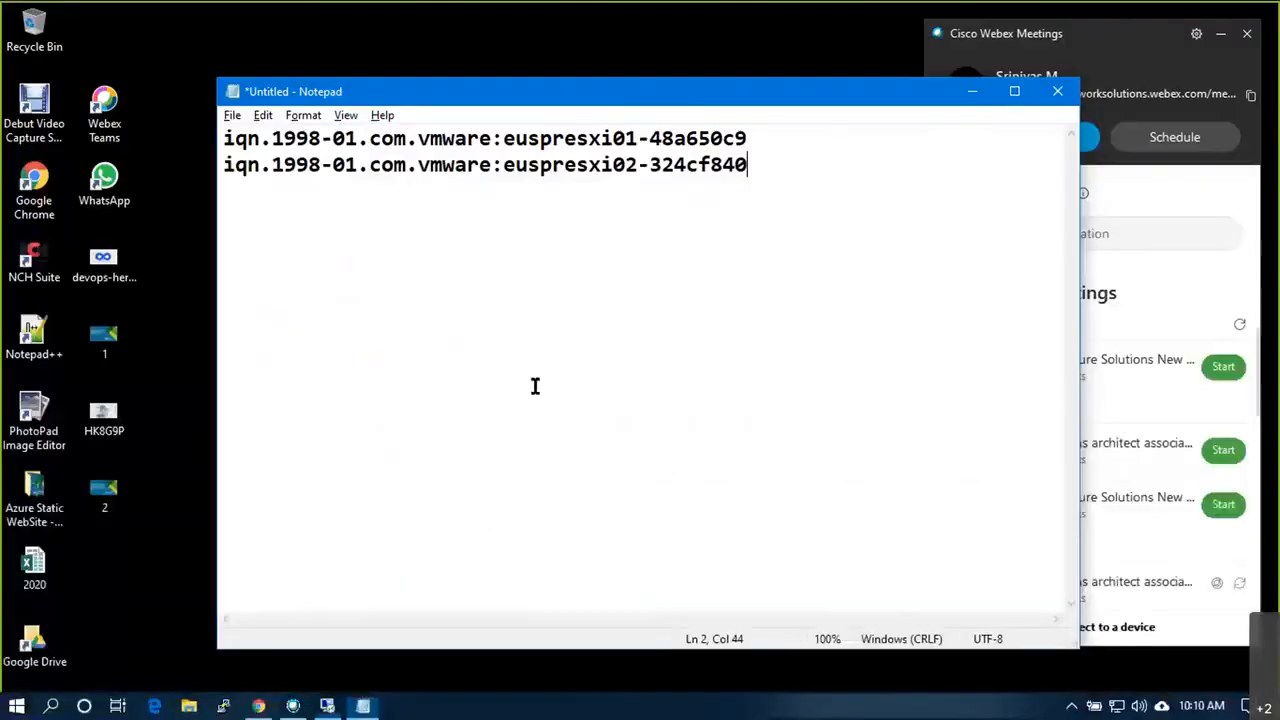
pyautogui.hotkey('ctrl', 'v')
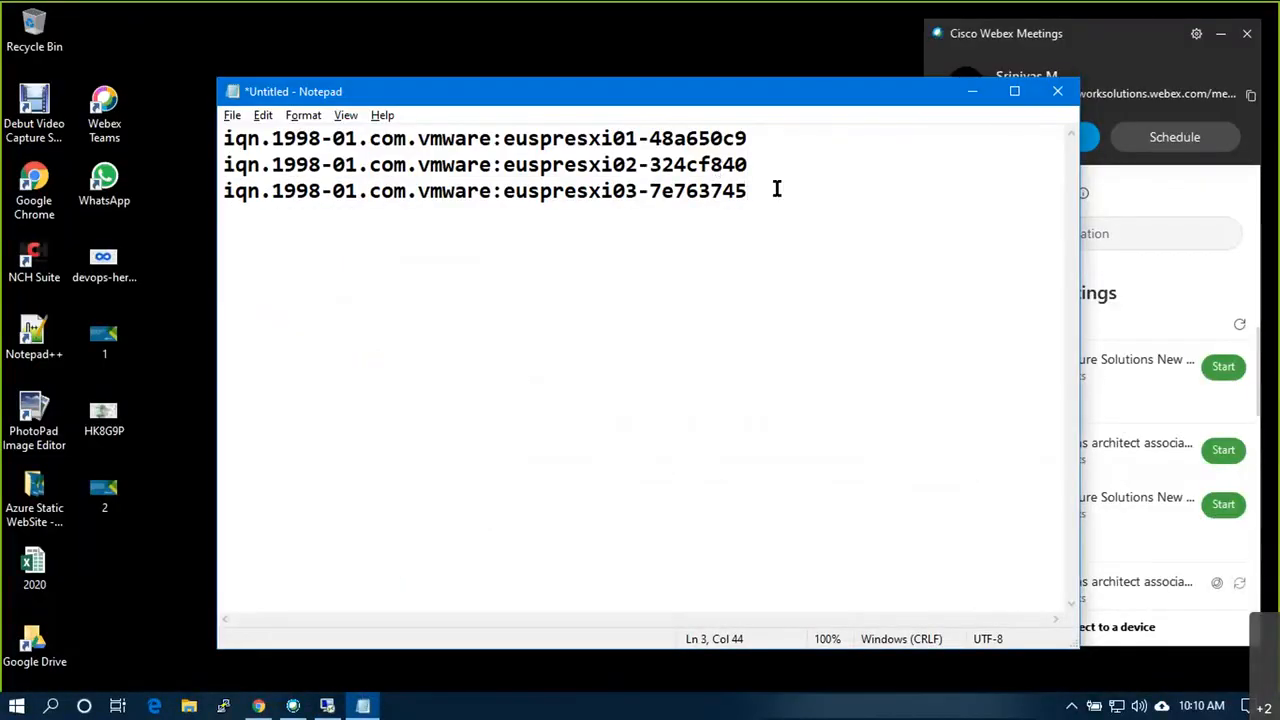
pyautogui.moveTo(776, 190); pyautogui.dragTo(206, 109)
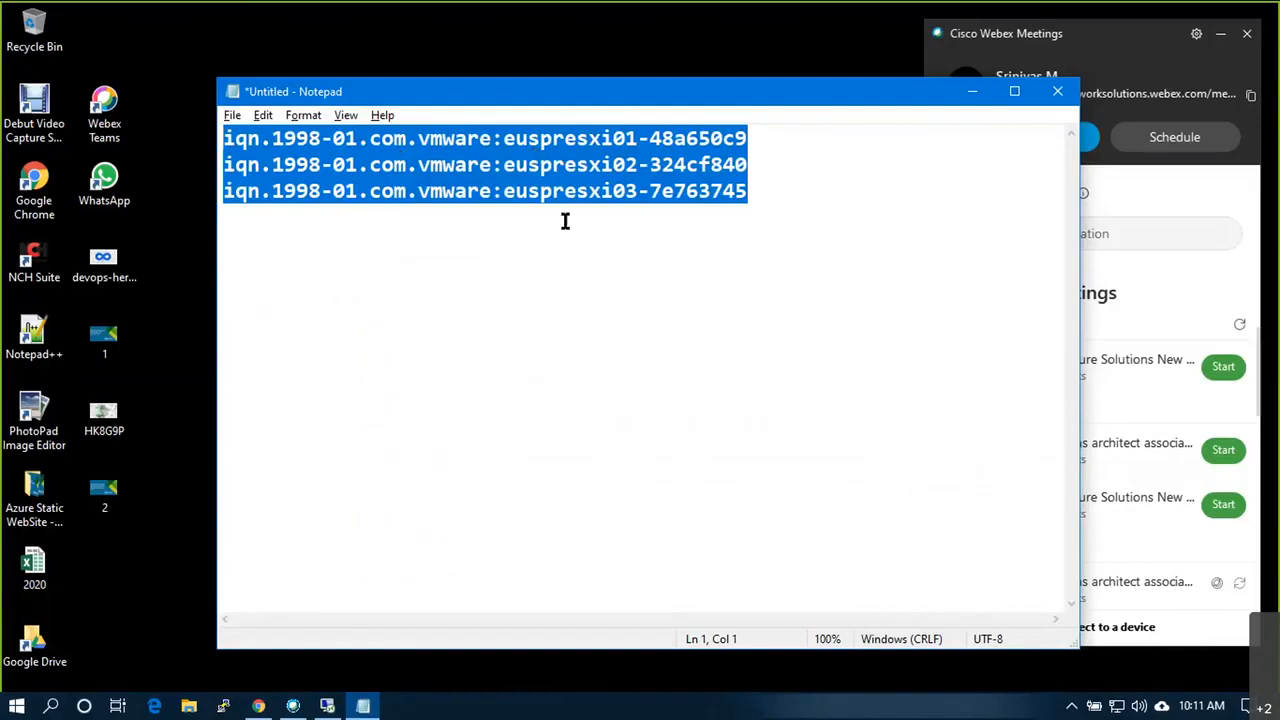
pyautogui.click(973, 93)
# Step: Check storage adapters on euspresxi01, euspresxi02 and euspresxi03, then minimize the remote session
pyautogui.click(339, 708)
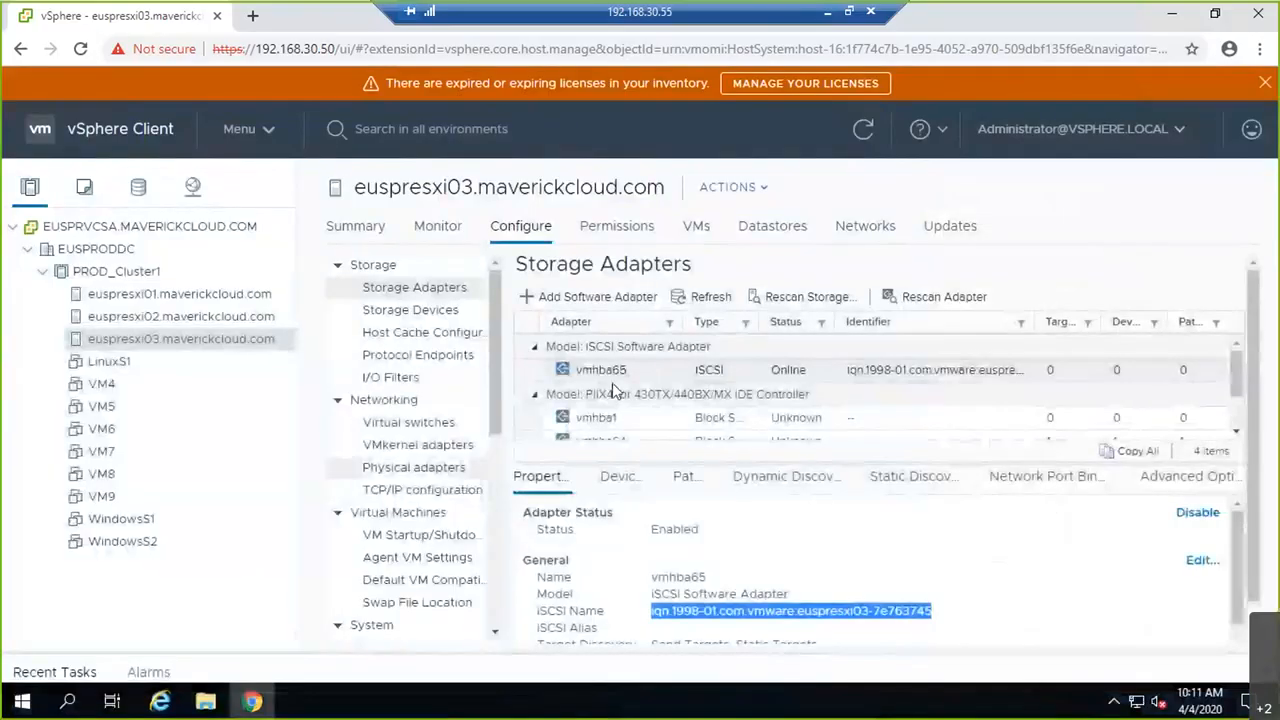
pyautogui.click(172, 296)
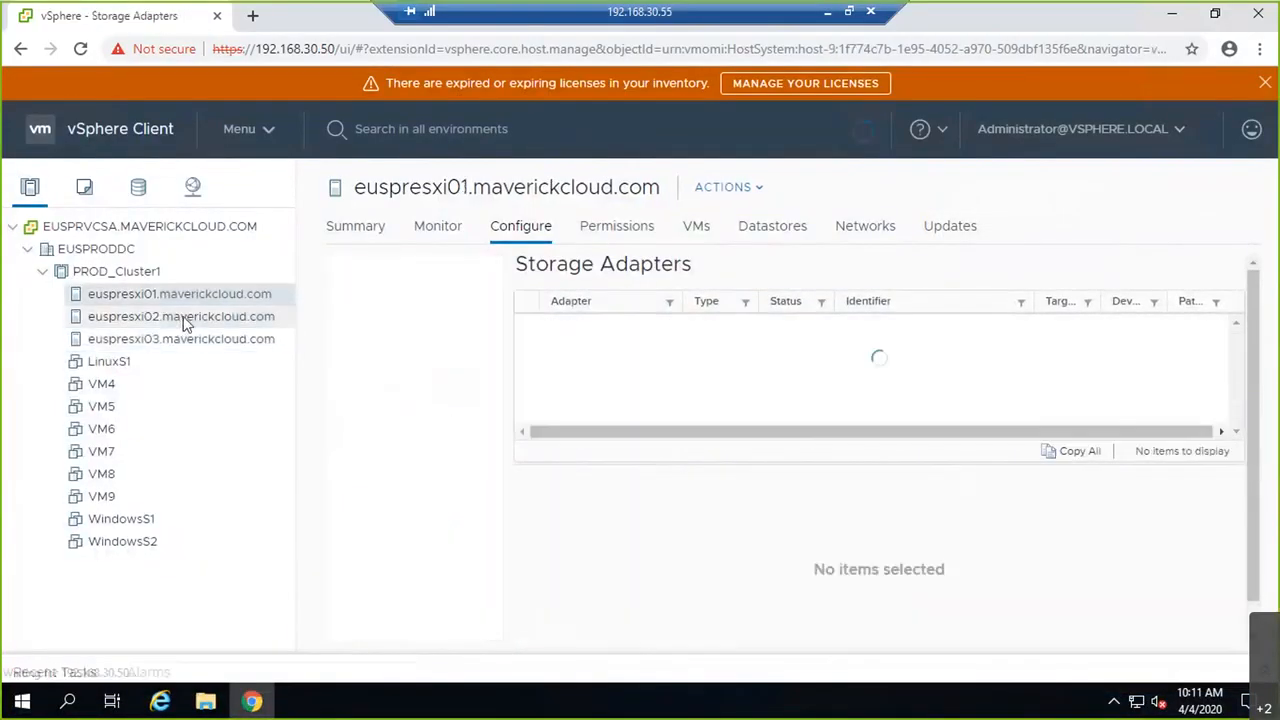
pyautogui.click(185, 316)
pyautogui.click(200, 340)
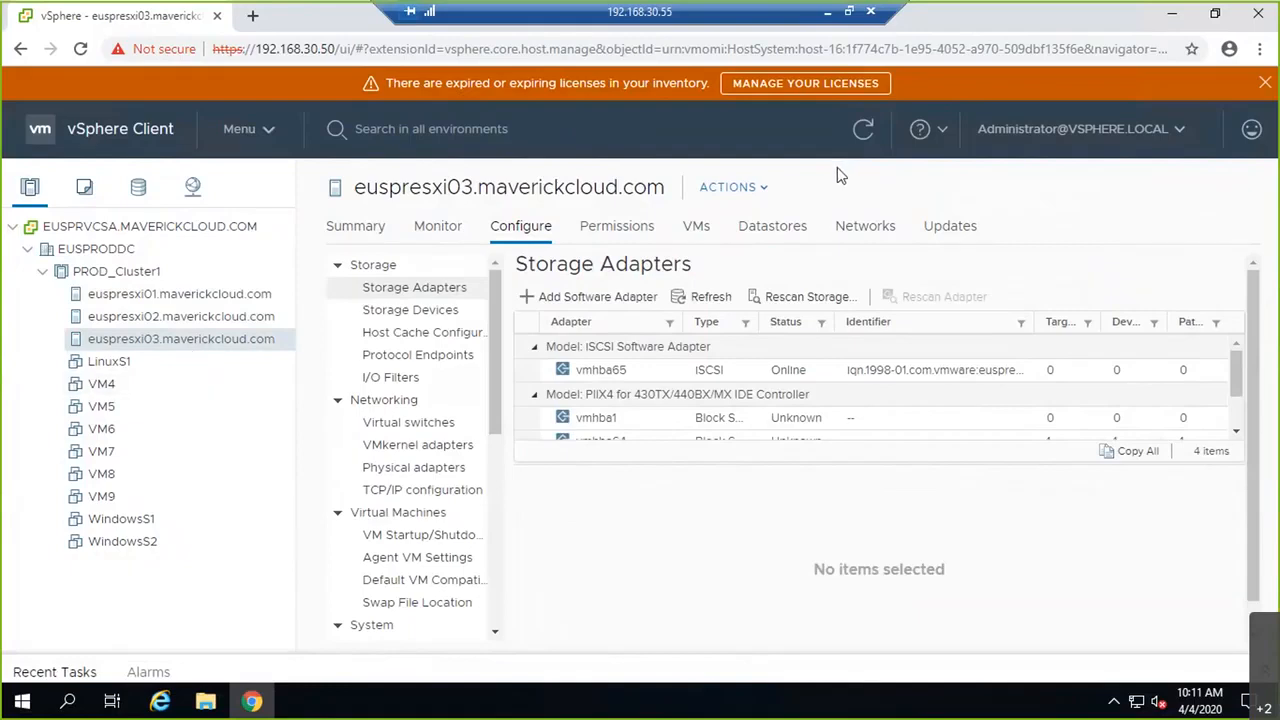
pyautogui.click(832, 20)
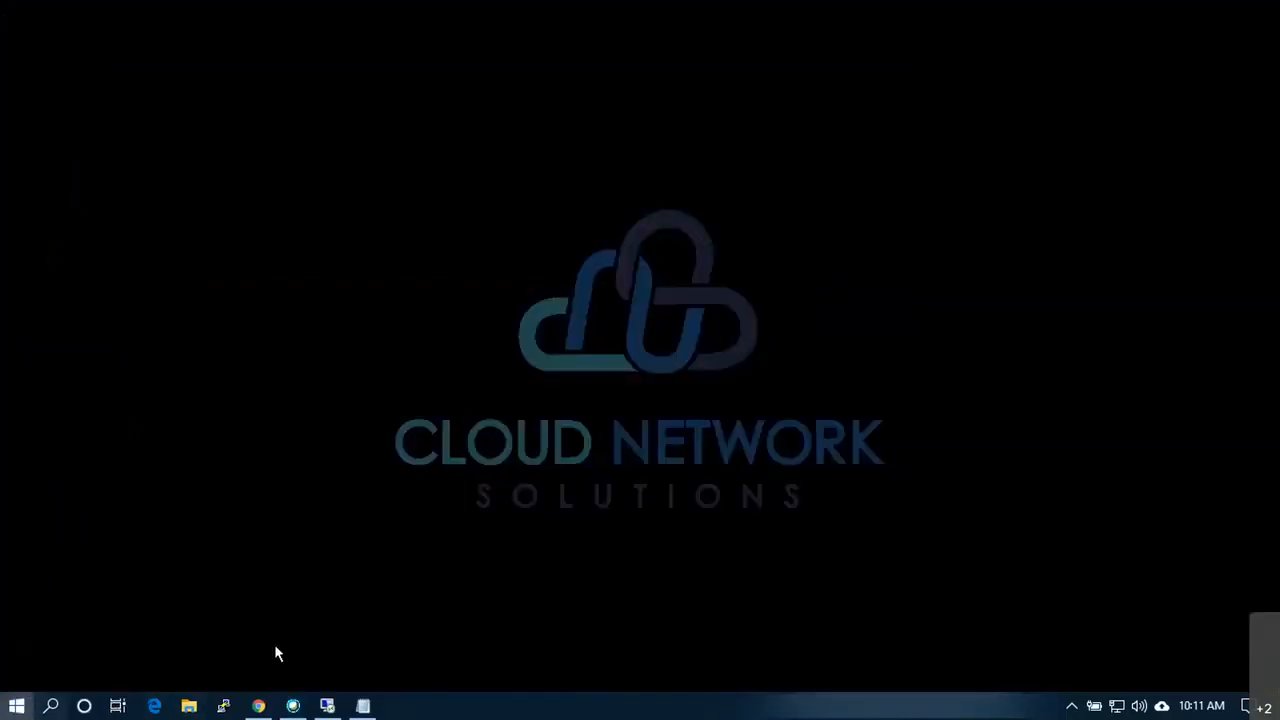
# Step: Start Microsoft Whiteboard from the Start menu's pinned tiles
pyautogui.press('super')
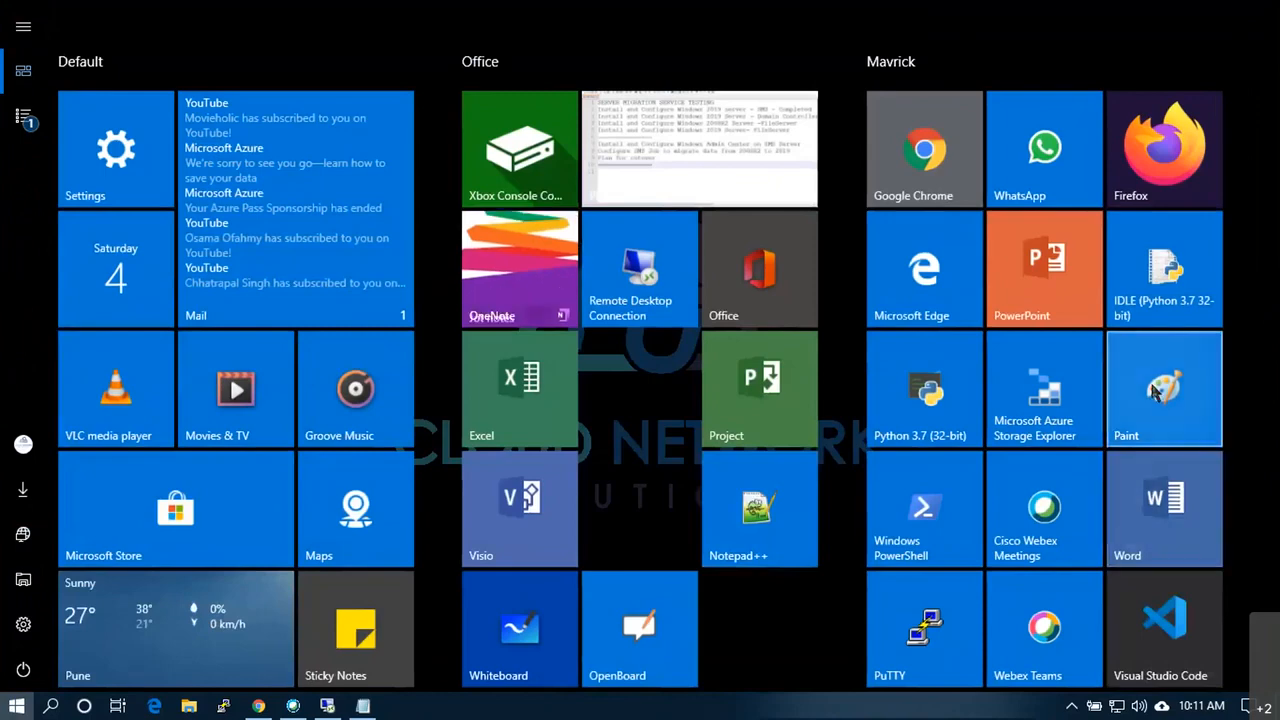
pyautogui.click(1155, 392)
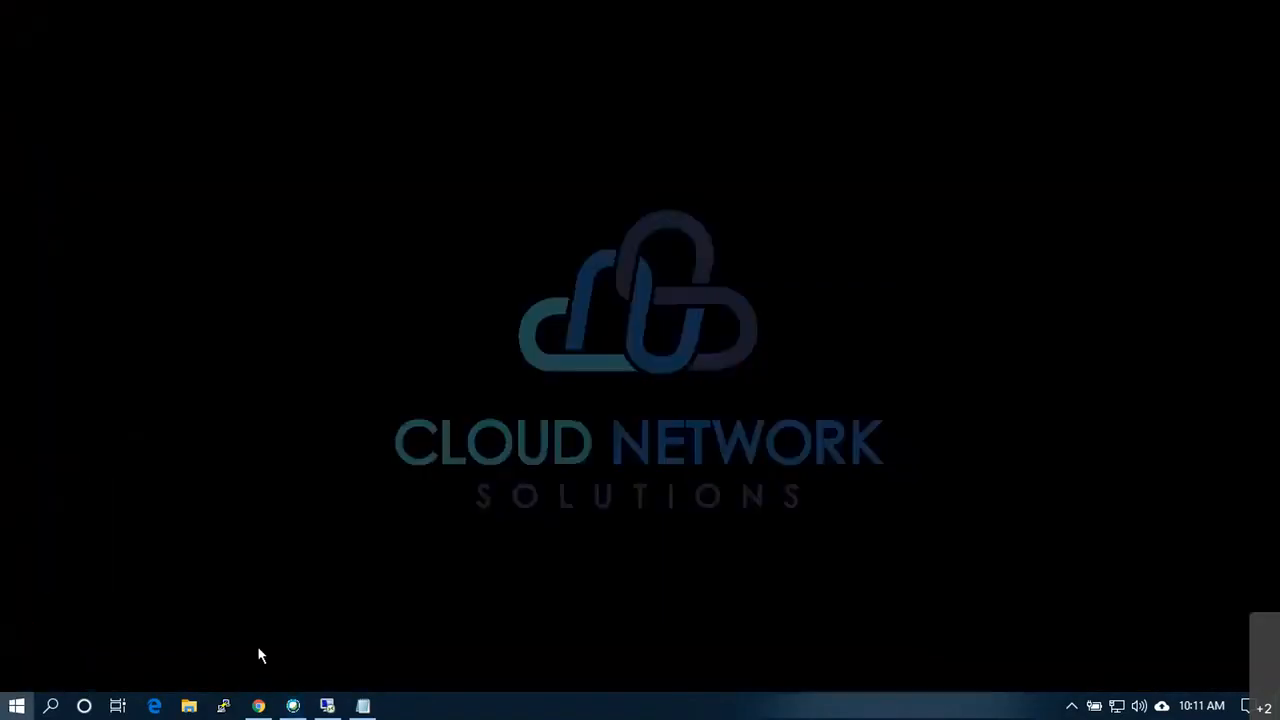
pyautogui.press('super')
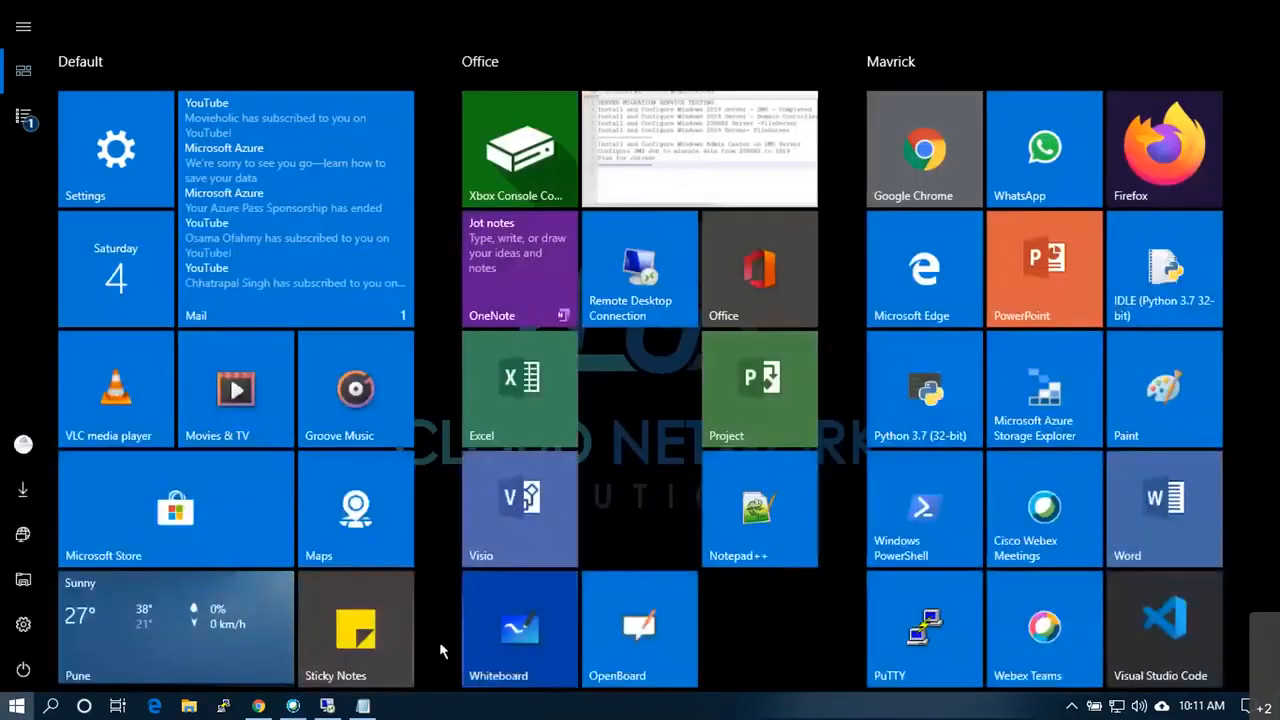
pyautogui.click(505, 630)
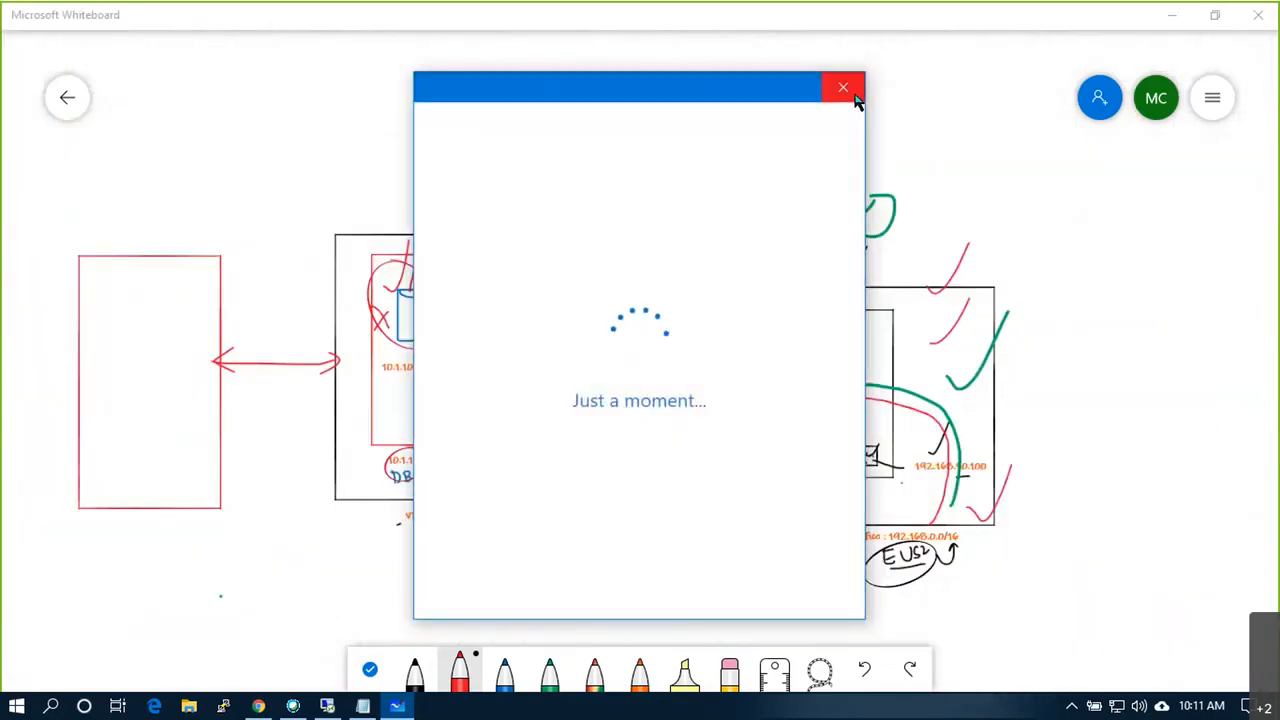
# Step: Open the 'ISCSI Configuration on VMware Host!' board from the gallery and centre its title
pyautogui.click(843, 88)
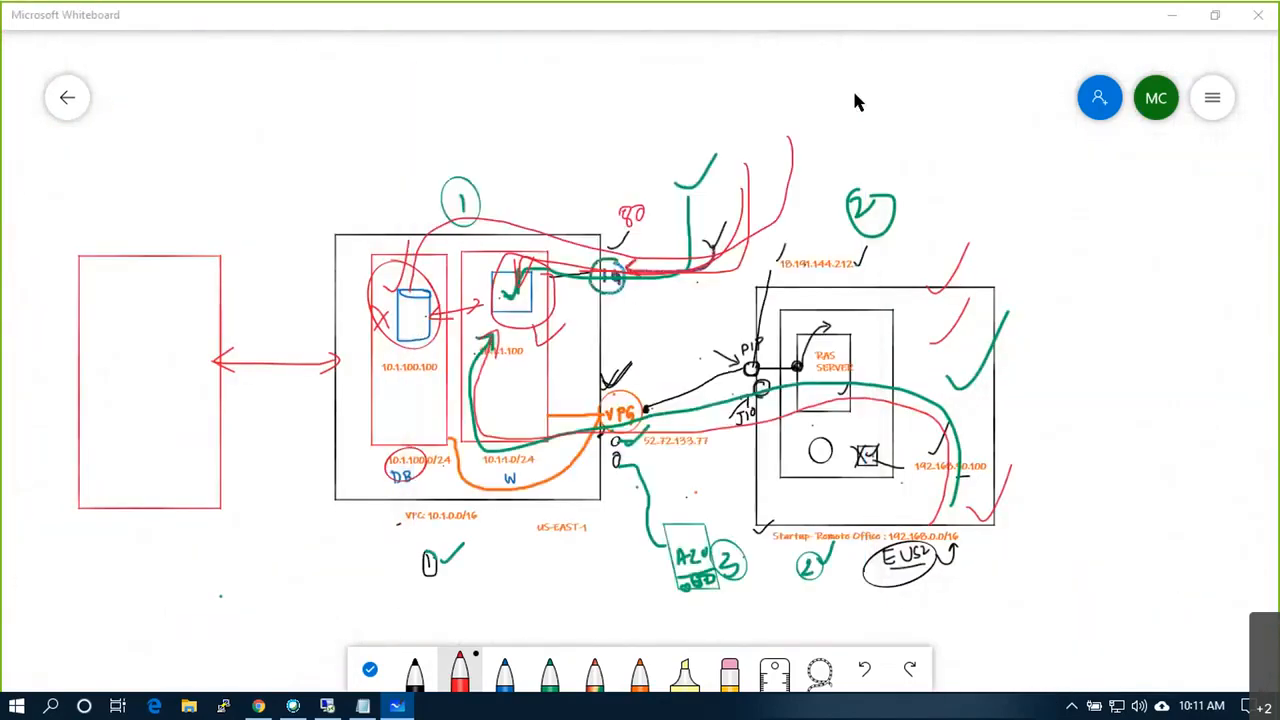
pyautogui.click(1213, 99)
pyautogui.click(67, 98)
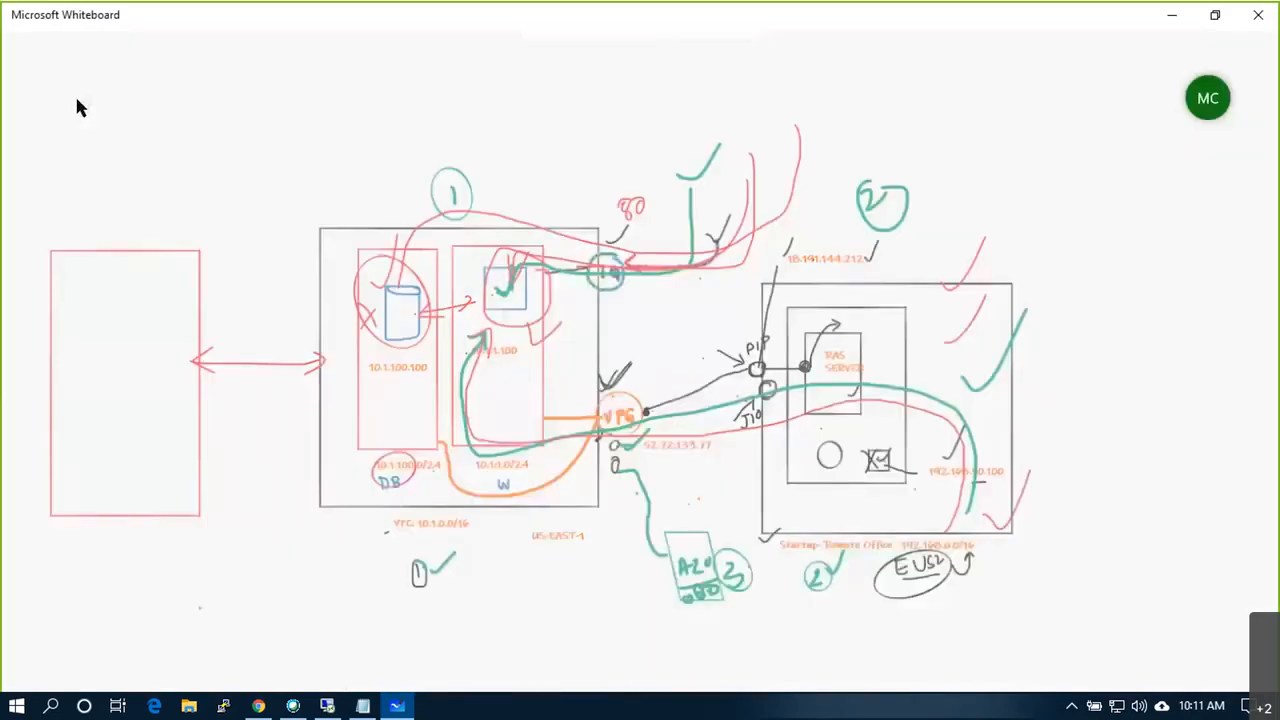
pyautogui.click(904, 262)
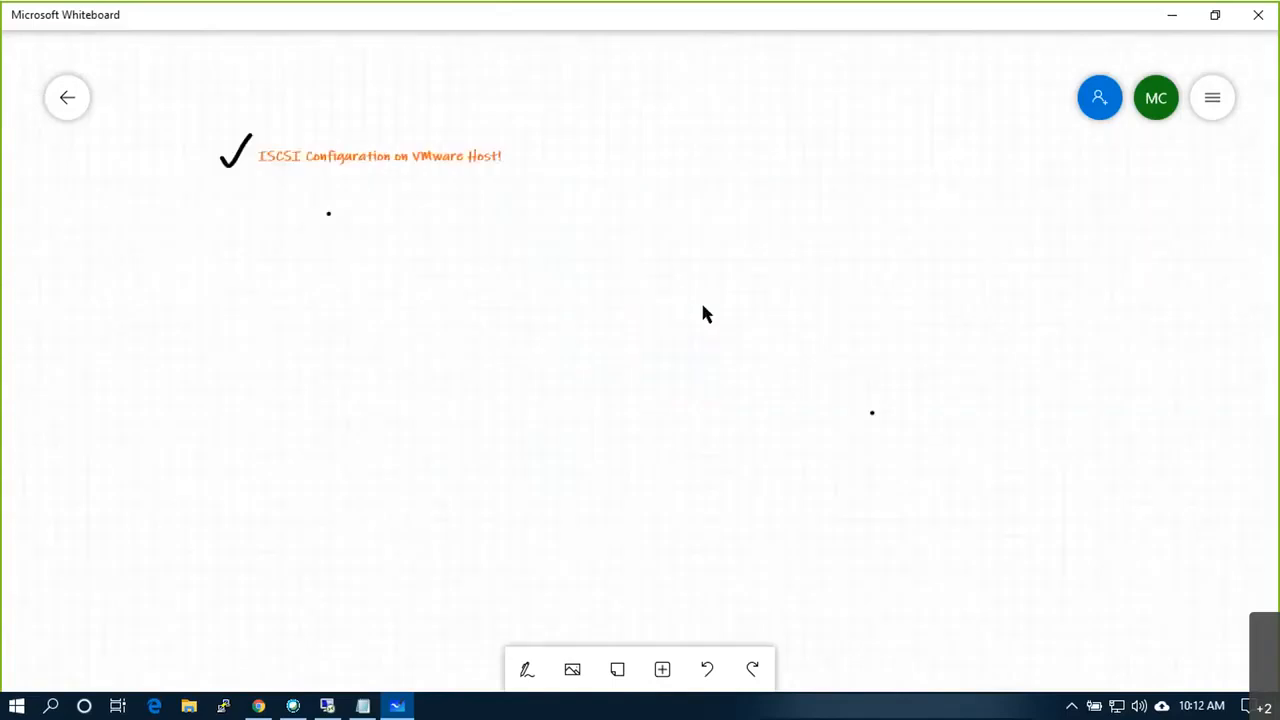
pyautogui.moveTo(418, 247); pyautogui.dragTo(505, 213)
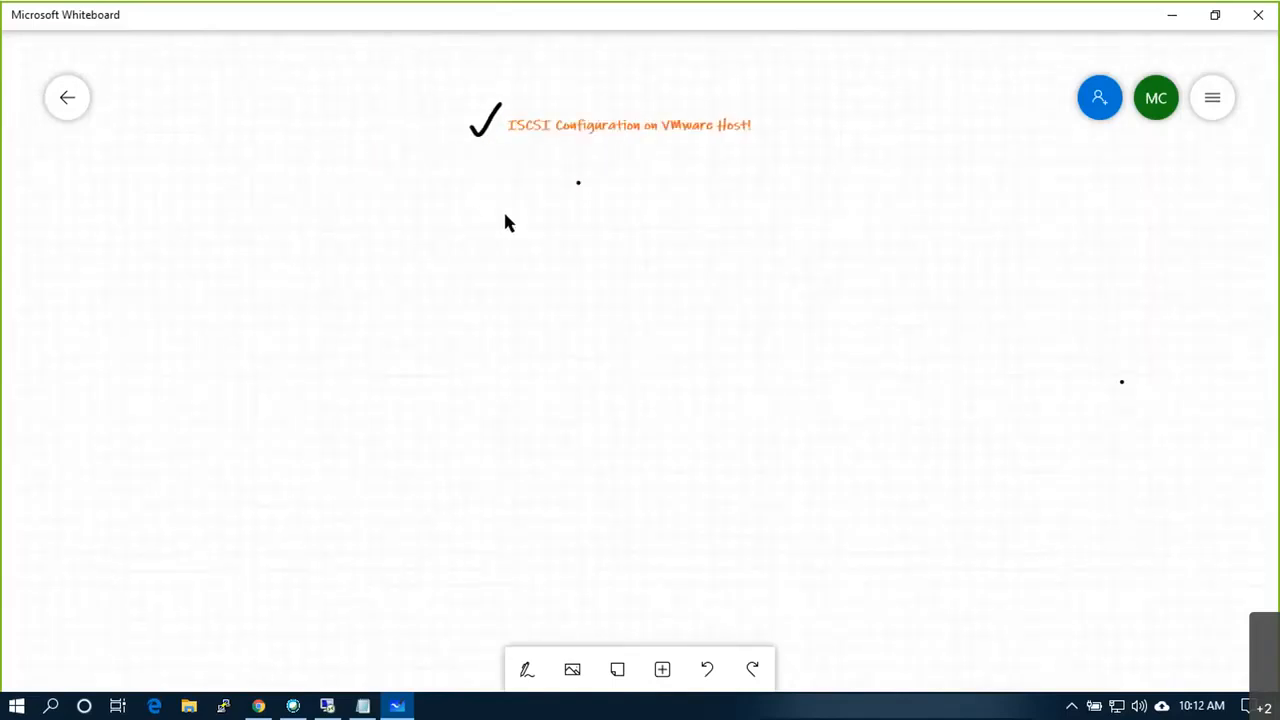
pyautogui.scroll(1, 491, 190)
pyautogui.scroll(1, 491, 190)
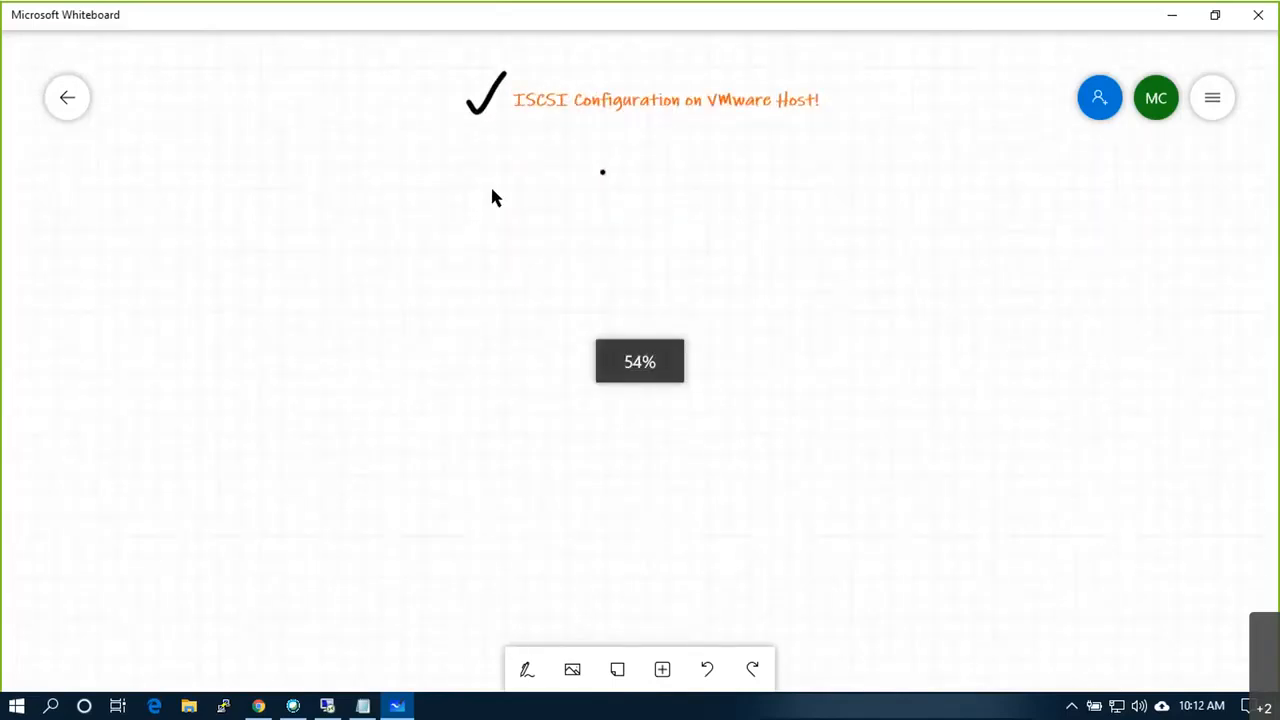
# Step: With the black pen, draw a tall rectangle on the left and a circle inside it
pyautogui.click(550, 664)
pyautogui.click(416, 672)
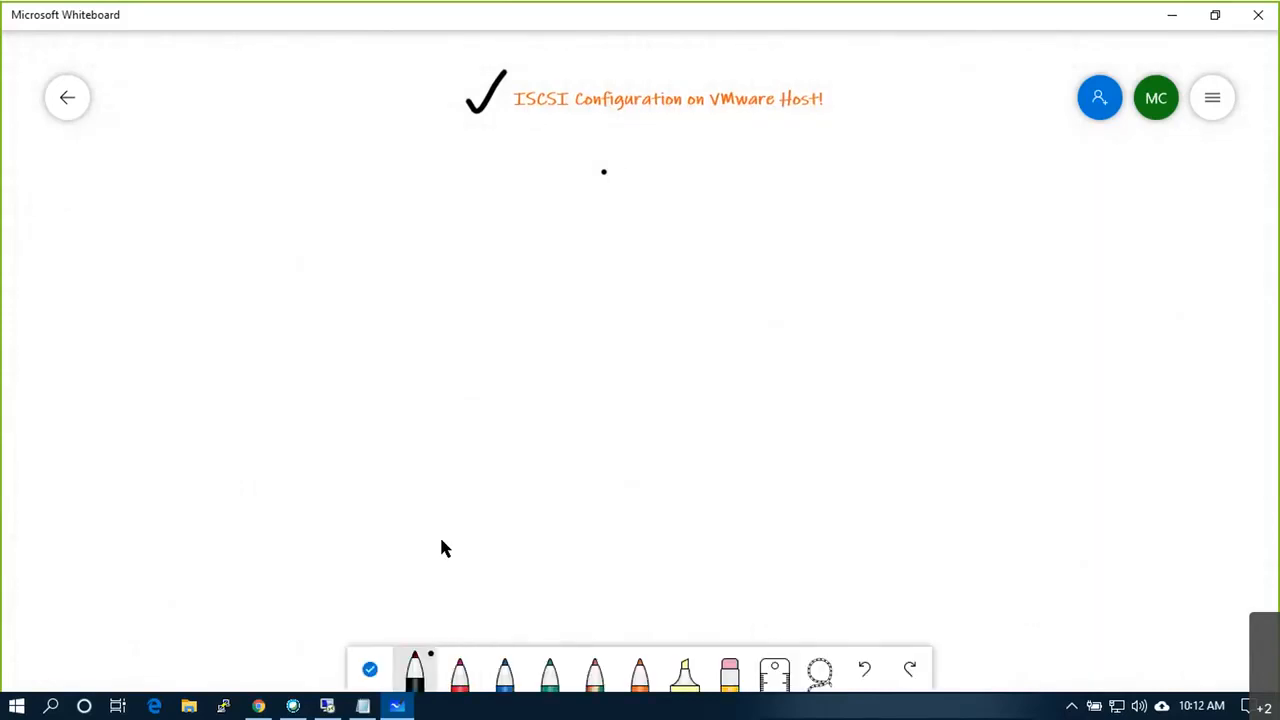
pyautogui.scroll(-1, 439, 534)
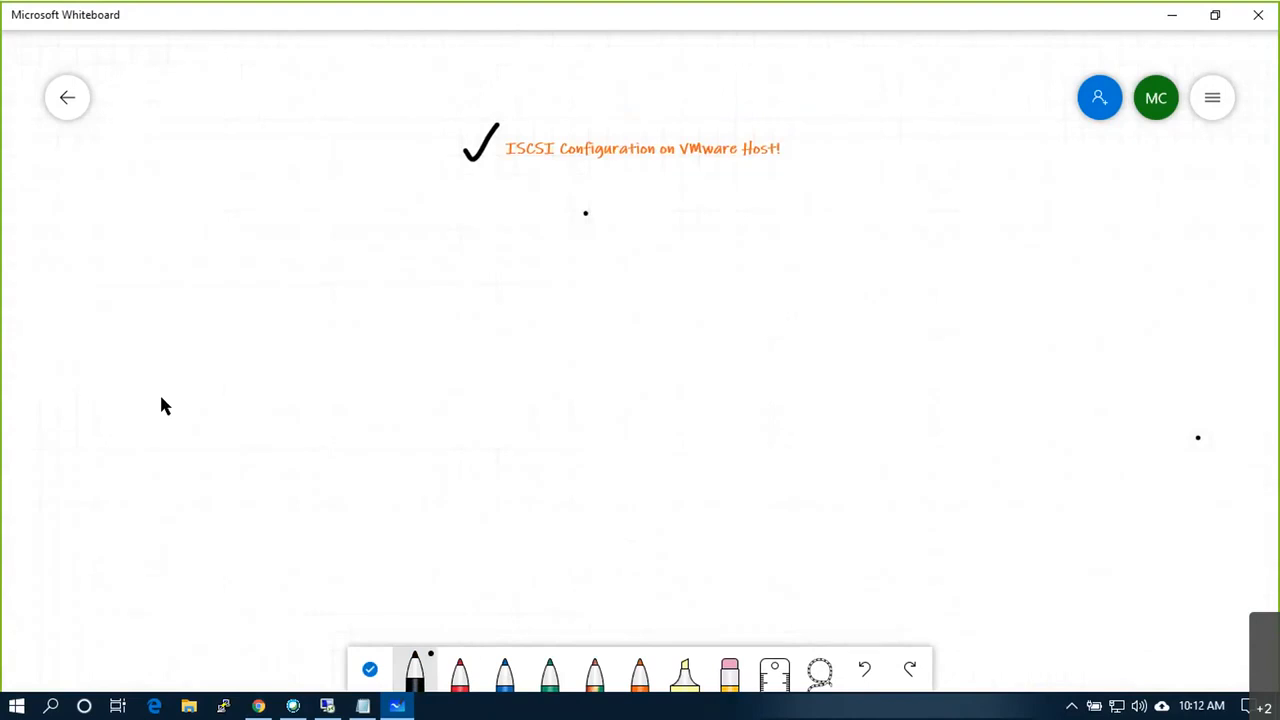
pyautogui.moveTo(152, 230)
pyautogui.mouseDown()
pyautogui.moveTo(154, 540)
pyautogui.moveTo(364, 538)
pyautogui.moveTo(374, 223)
pyautogui.moveTo(154, 232)
pyautogui.mouseUp()
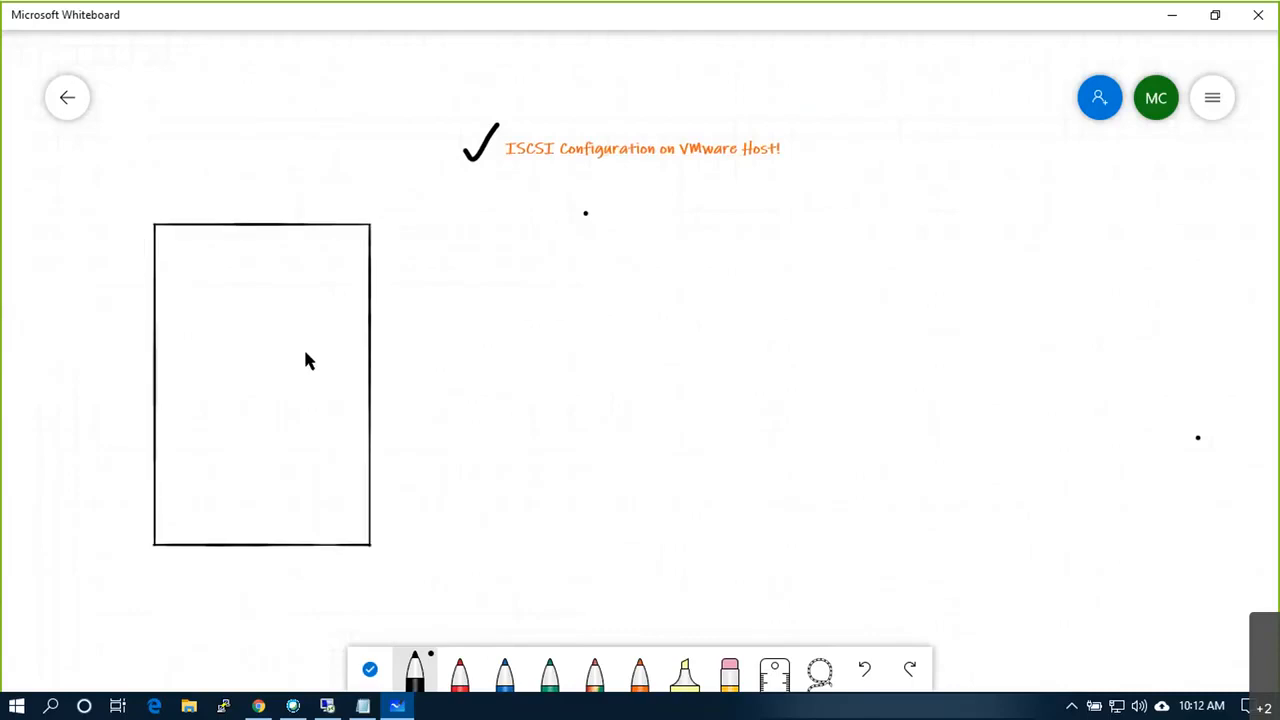
pyautogui.moveTo(298, 376)
pyautogui.mouseDown()
pyautogui.moveTo(320, 358)
pyautogui.moveTo(306, 352)
pyautogui.moveTo(271, 385)
pyautogui.mouseUp()
# Step: Copy euspresxi01's iqn line from Notepad and paste it as text under the circle
pyautogui.click(363, 706)
pyautogui.moveTo(746, 138); pyautogui.dragTo(208, 118)
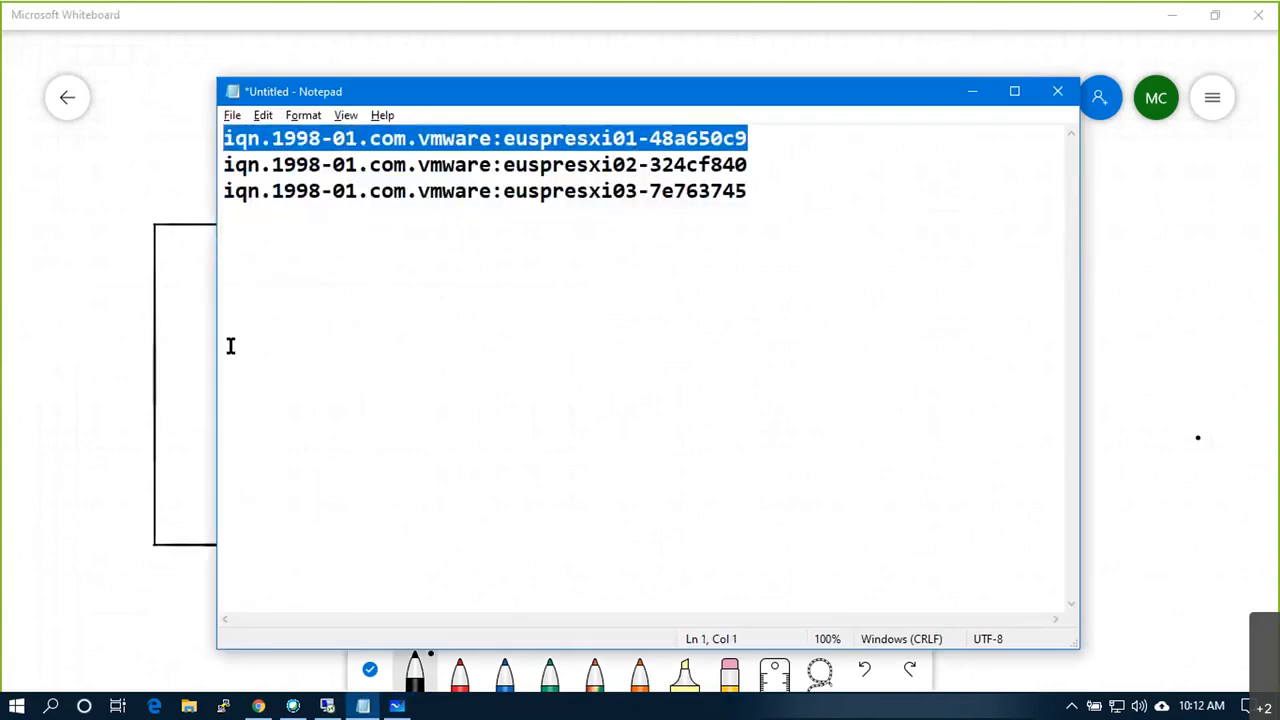
pyautogui.hotkey('alt', 'Tab')
pyautogui.rightClick(208, 414)
pyautogui.click(223, 386)
pyautogui.click(220, 476)
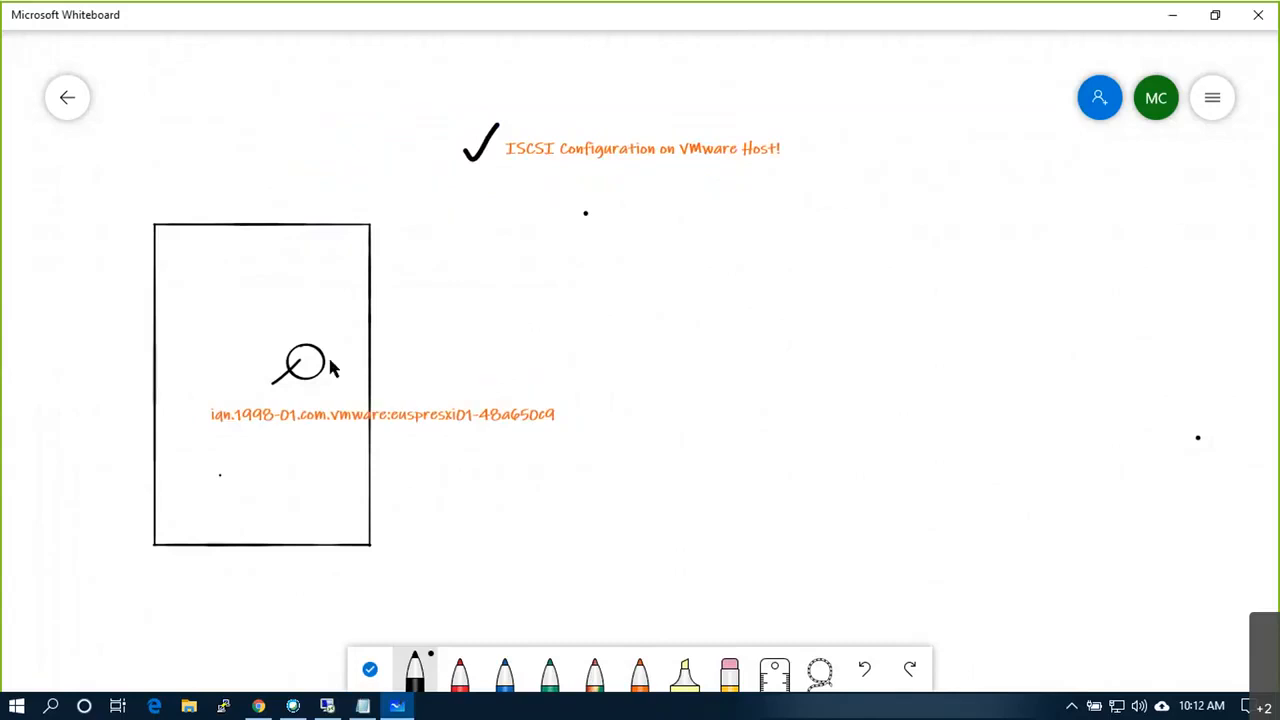
# Step: Draw a tall rectangle on the right side of the board, undoing a stray line
pyautogui.moveTo(994, 219); pyautogui.dragTo(972, 592)
pyautogui.hotkey('ctrl', 'z')
pyautogui.moveTo(1024, 140)
pyautogui.mouseDown()
pyautogui.moveTo(1046, 603)
pyautogui.moveTo(1220, 591)
pyautogui.moveTo(1234, 157)
pyautogui.moveTo(1040, 155)
pyautogui.mouseUp()
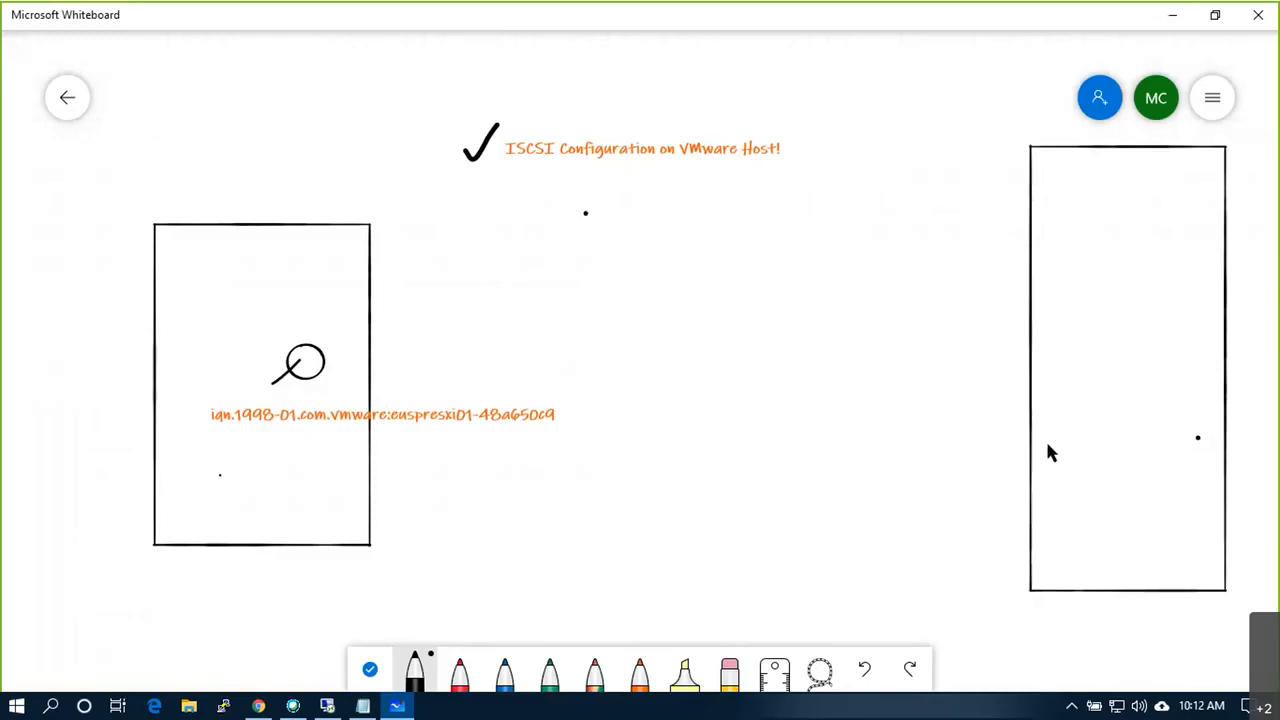
# Step: Divide the lower part of the right rectangle with horizontal lines and label the lowest box C2
pyautogui.moveTo(1031, 442); pyautogui.dragTo(1222, 442)
pyautogui.moveTo(1036, 530); pyautogui.dragTo(1226, 532)
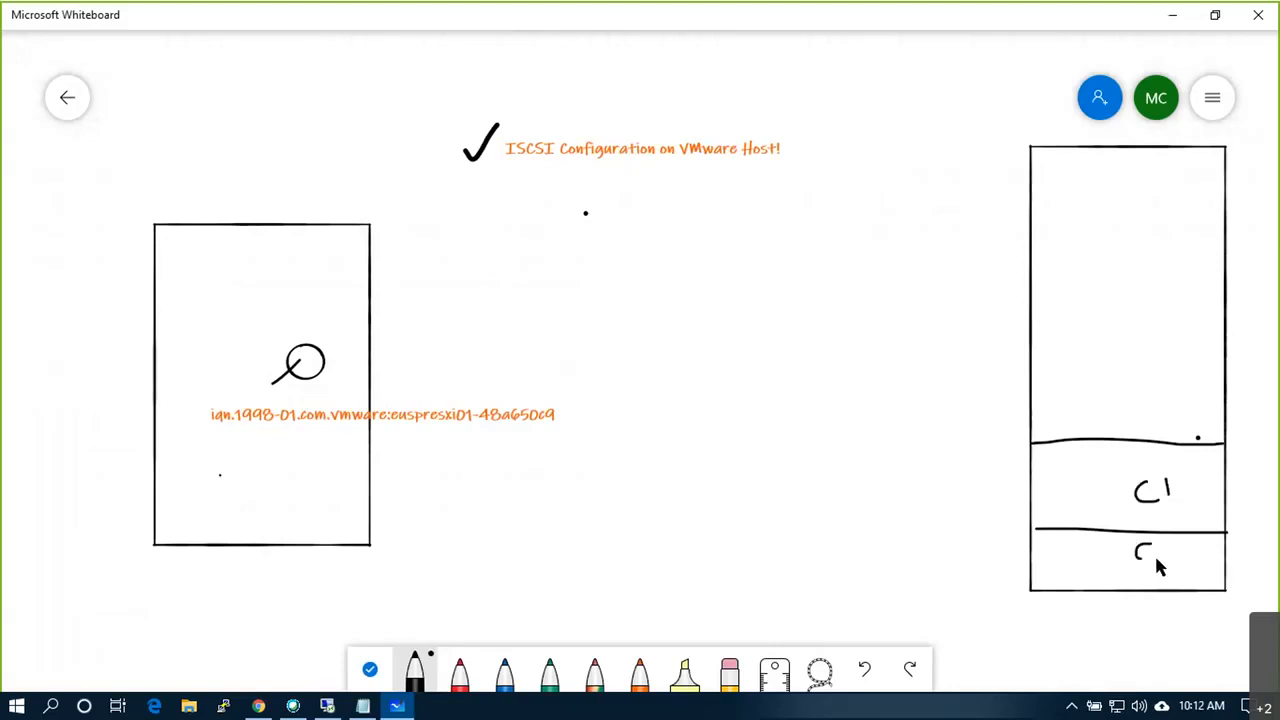
pyautogui.moveTo(1164, 545); pyautogui.dragTo(1178, 563)
# Step: Grid the top of the right rectangle with horizontal and vertical lines, and add a narrow bar
pyautogui.moveTo(1024, 207); pyautogui.dragTo(1214, 207)
pyautogui.moveTo(1027, 265); pyautogui.dragTo(1224, 257)
pyautogui.moveTo(1031, 325); pyautogui.dragTo(1224, 330)
pyautogui.moveTo(1123, 393); pyautogui.dragTo(1222, 392)
pyautogui.moveTo(1078, 148); pyautogui.dragTo(1087, 427)
pyautogui.moveTo(1127, 150); pyautogui.dragTo(1126, 410)
pyautogui.moveTo(1183, 152); pyautogui.dragTo(1185, 443)
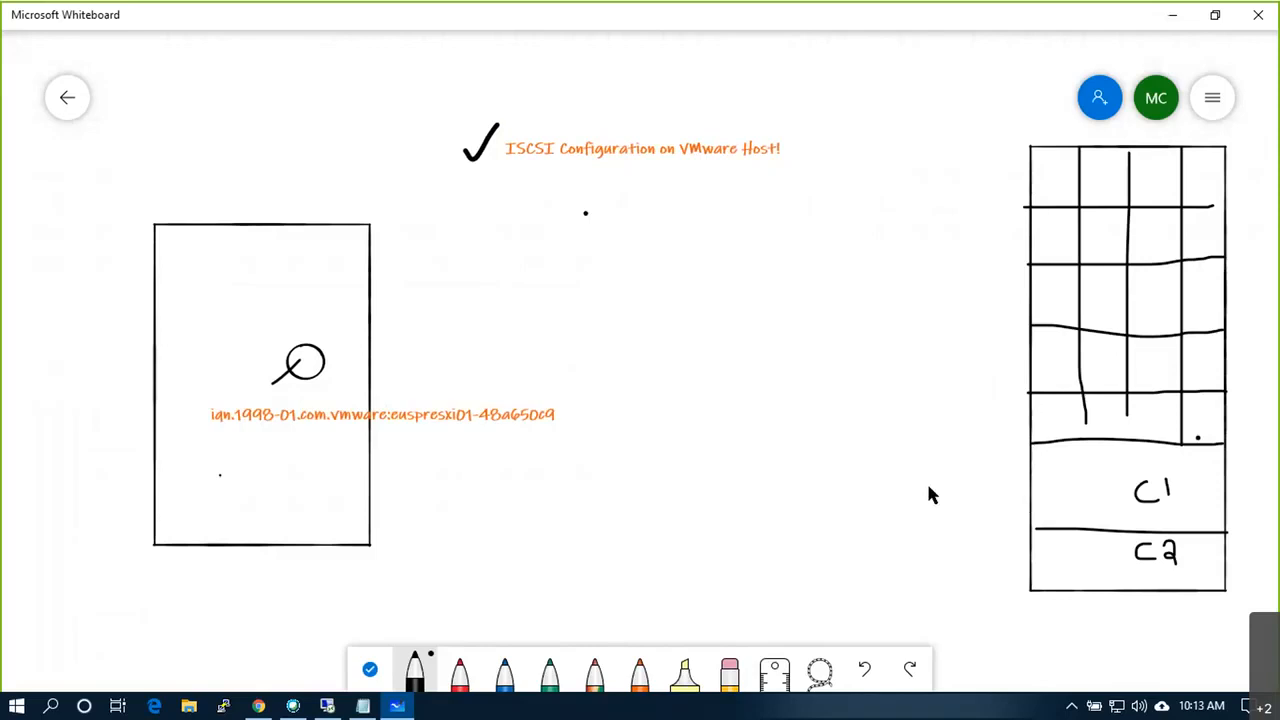
pyautogui.moveTo(842, 336)
pyautogui.mouseDown()
pyautogui.moveTo(856, 574)
pyautogui.moveTo(890, 340)
pyautogui.moveTo(830, 342)
pyautogui.mouseUp()
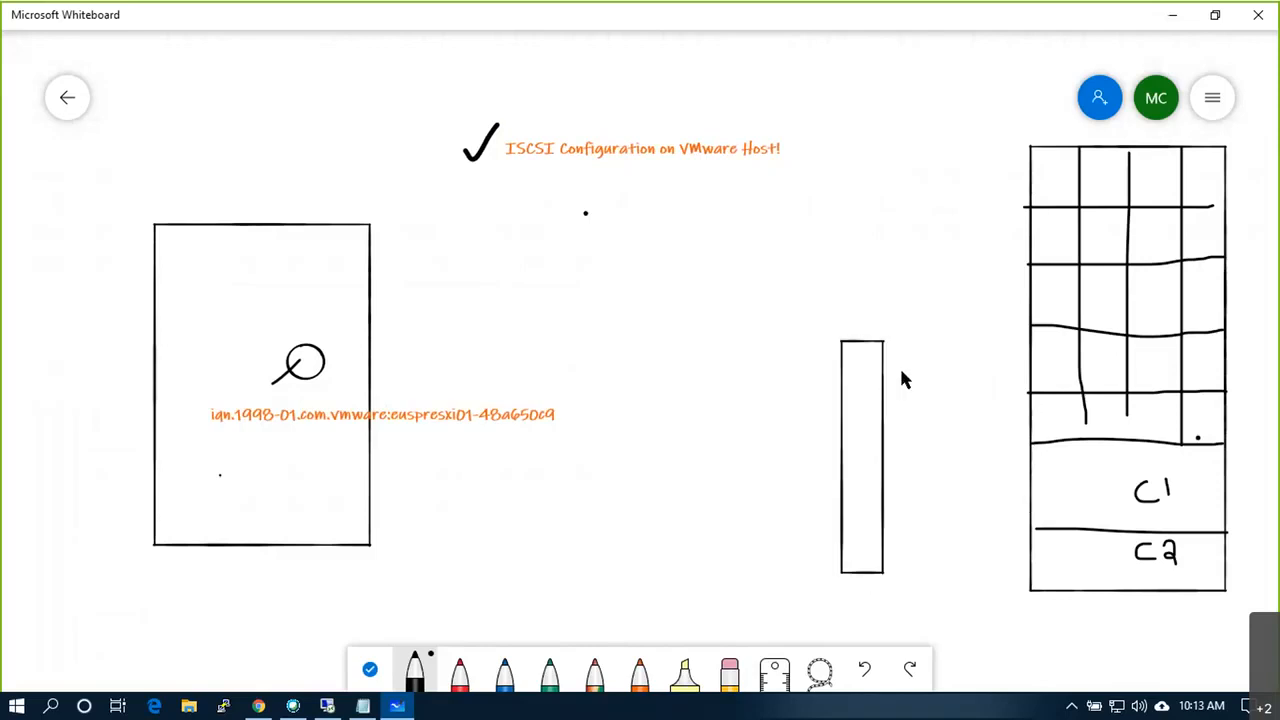
# Step: Label the narrow bar 1G and connect it with lines to the C1 and C2 boxes
pyautogui.moveTo(862, 302); pyautogui.dragTo(863, 304)
pyautogui.hotkey('ctrl', 'z')
pyautogui.moveTo(871, 300); pyautogui.dragTo(877, 326)
pyautogui.moveTo(884, 483); pyautogui.dragTo(1030, 458)
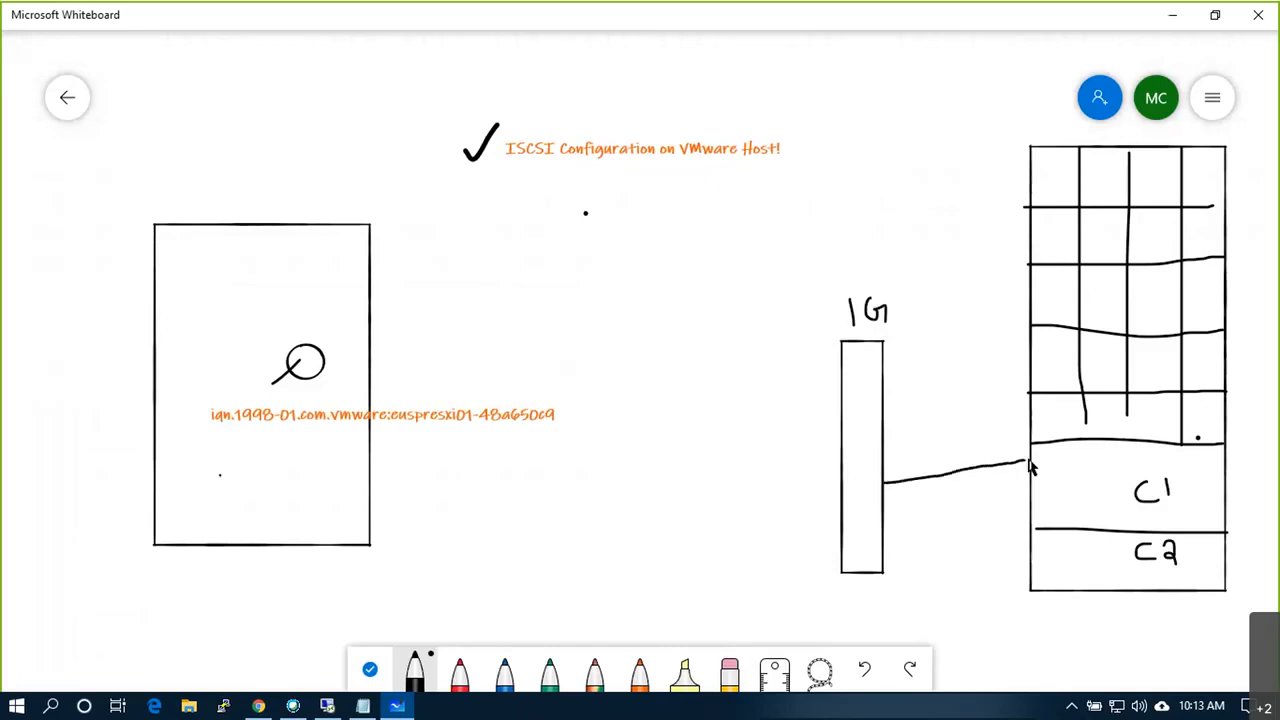
pyautogui.moveTo(887, 540); pyautogui.dragTo(1033, 565)
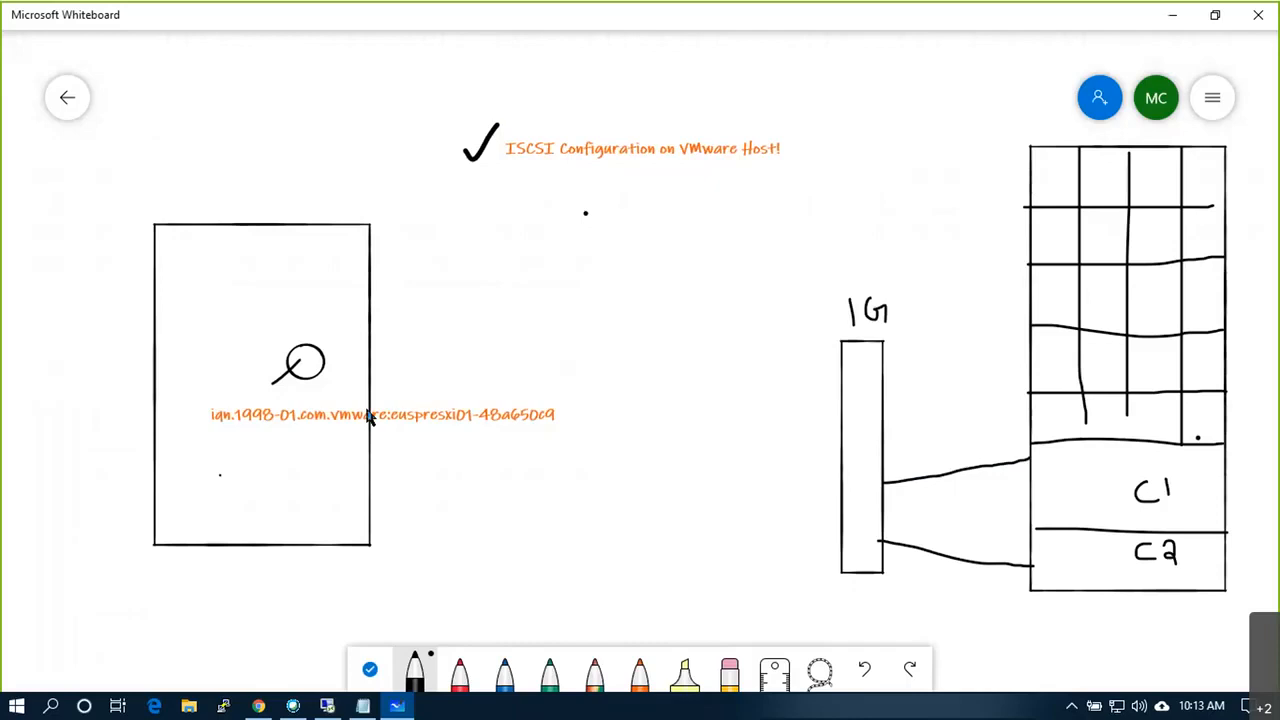
# Step: Draw two port marks on the left rectangle labelled M and D.S:P
pyautogui.moveTo(399, 242)
pyautogui.mouseDown()
pyautogui.moveTo(428, 238)
pyautogui.moveTo(436, 258)
pyautogui.mouseUp()
pyautogui.moveTo(362, 309); pyautogui.dragTo(400, 294)
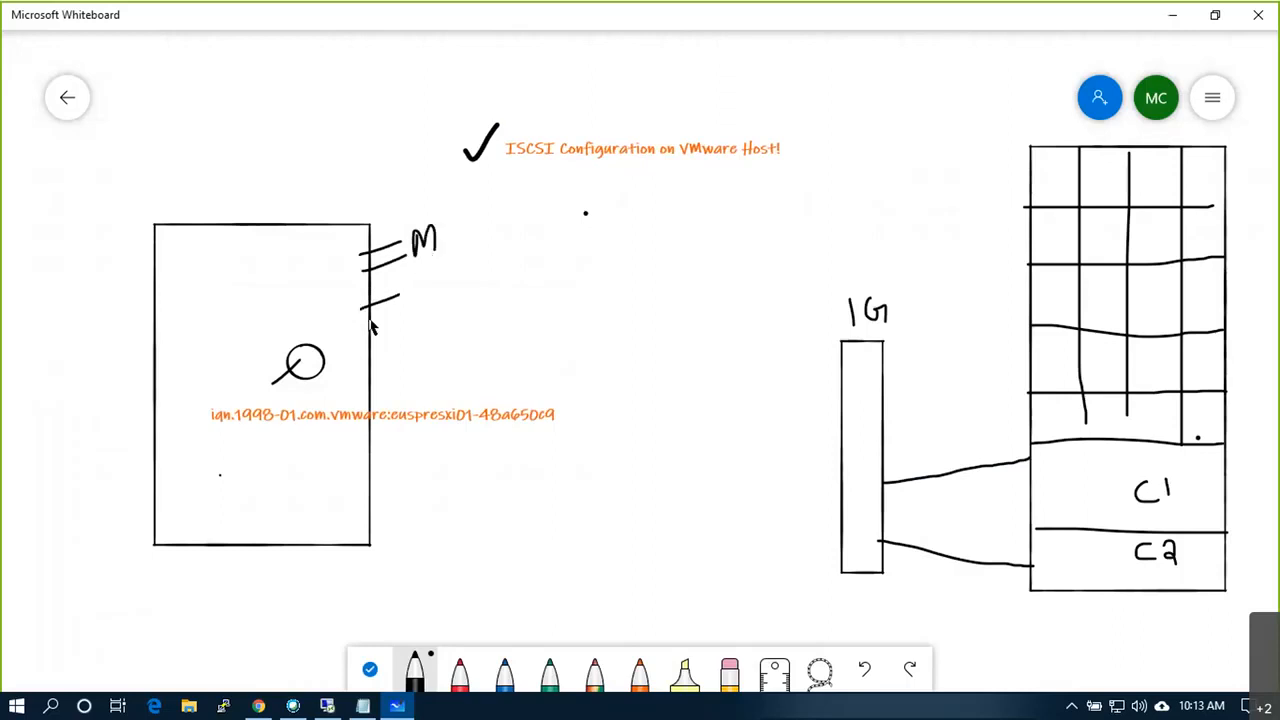
pyautogui.moveTo(408, 286)
pyautogui.mouseDown()
pyautogui.moveTo(409, 304)
pyautogui.moveTo(462, 273)
pyautogui.mouseUp()
pyautogui.click(424, 297)
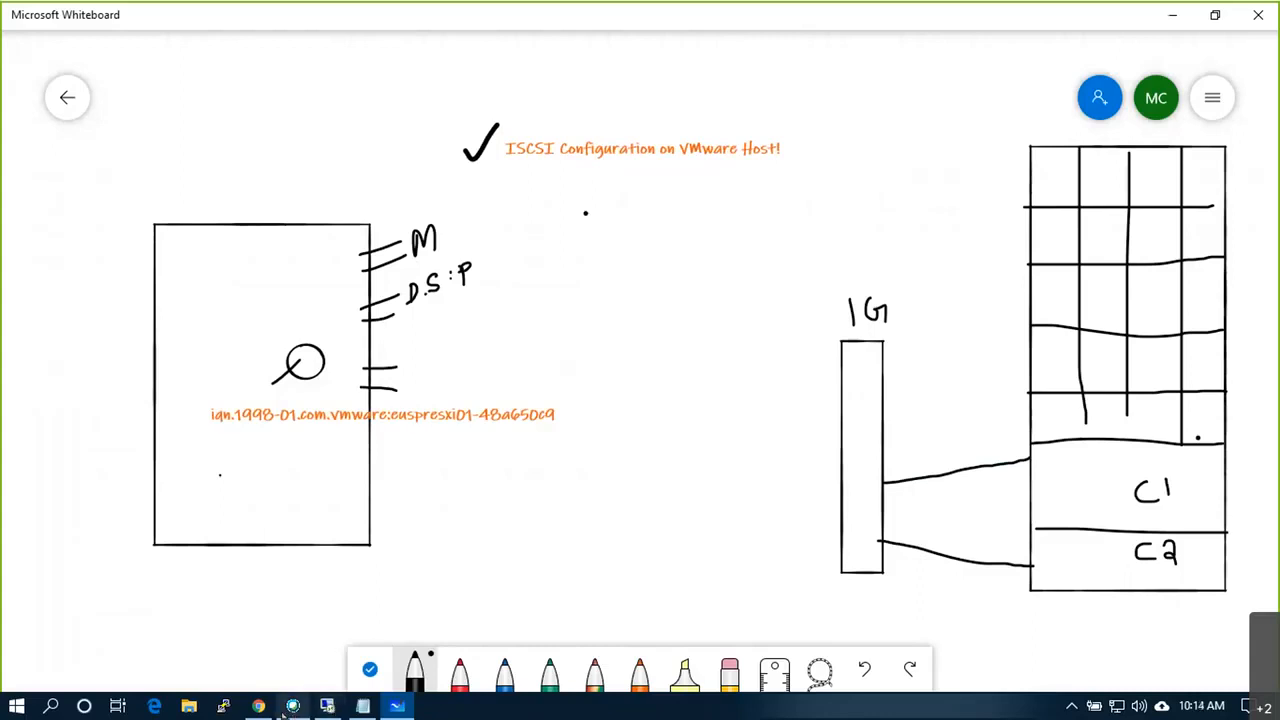
# Step: In vSphere, select host euspresxi01 and inspect its VDS and vSwitch0 virtual switches
pyautogui.click(363, 706)
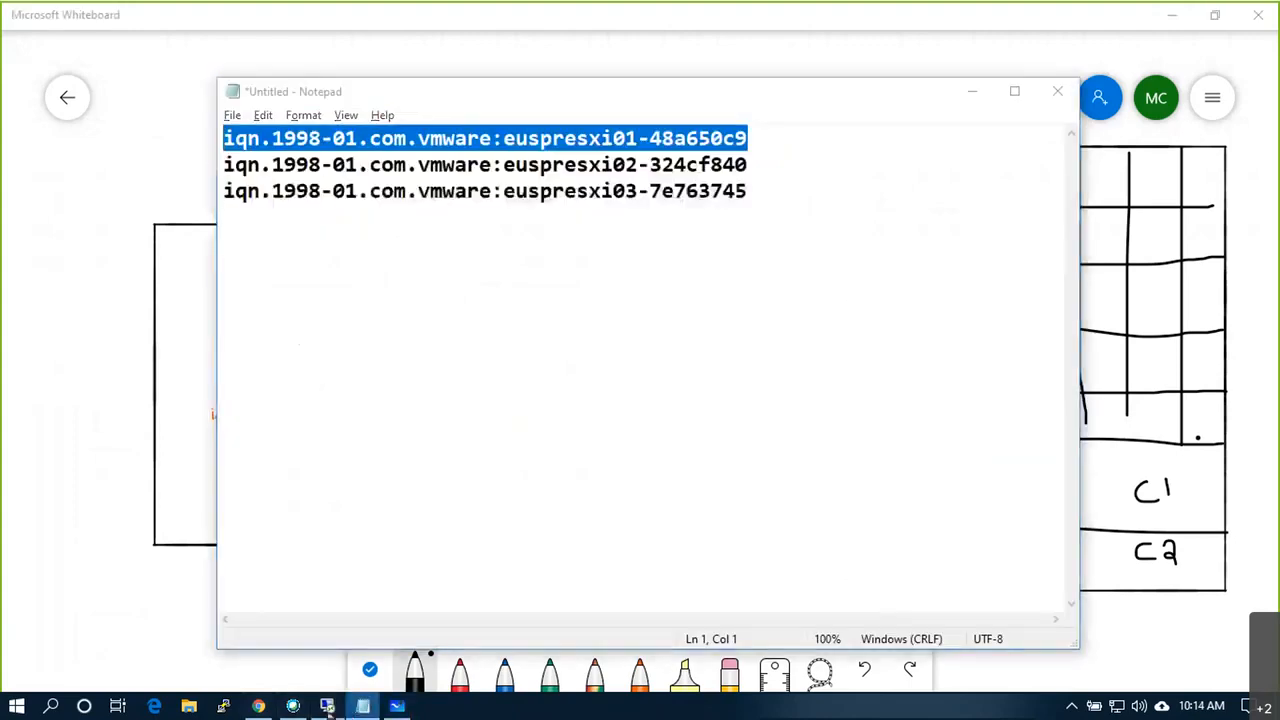
pyautogui.click(327, 706)
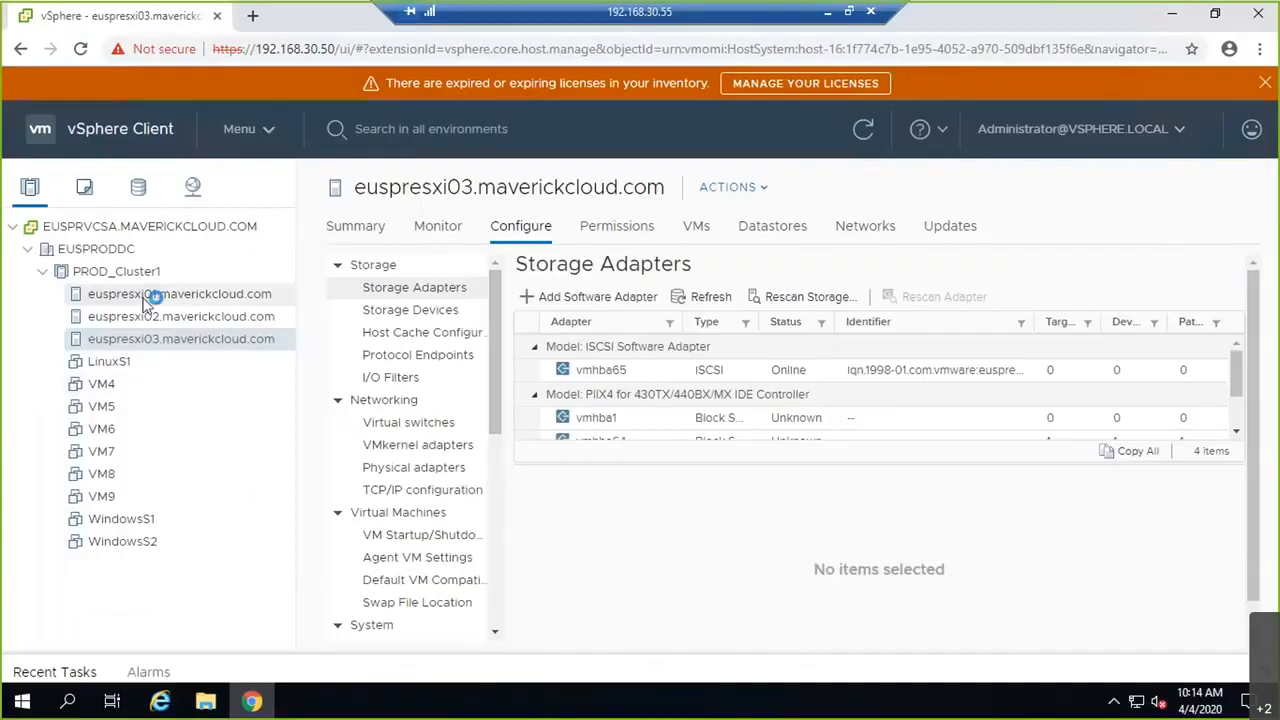
pyautogui.click(147, 296)
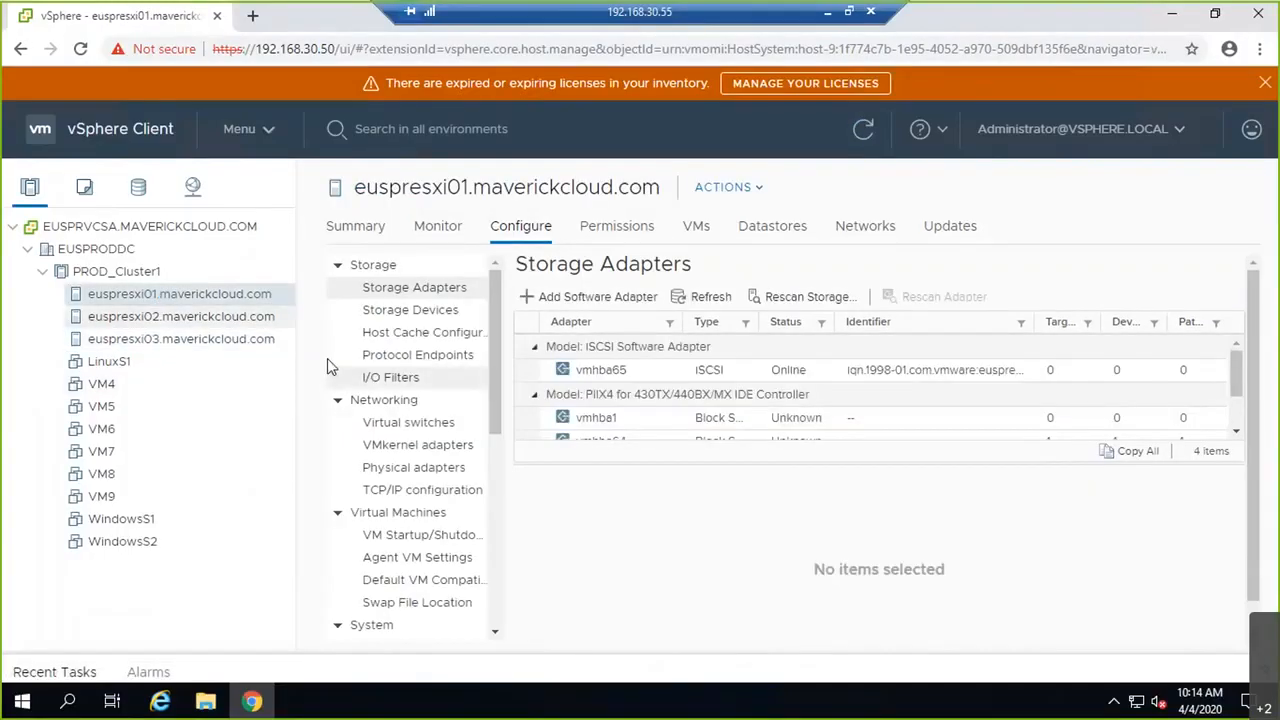
pyautogui.click(440, 428)
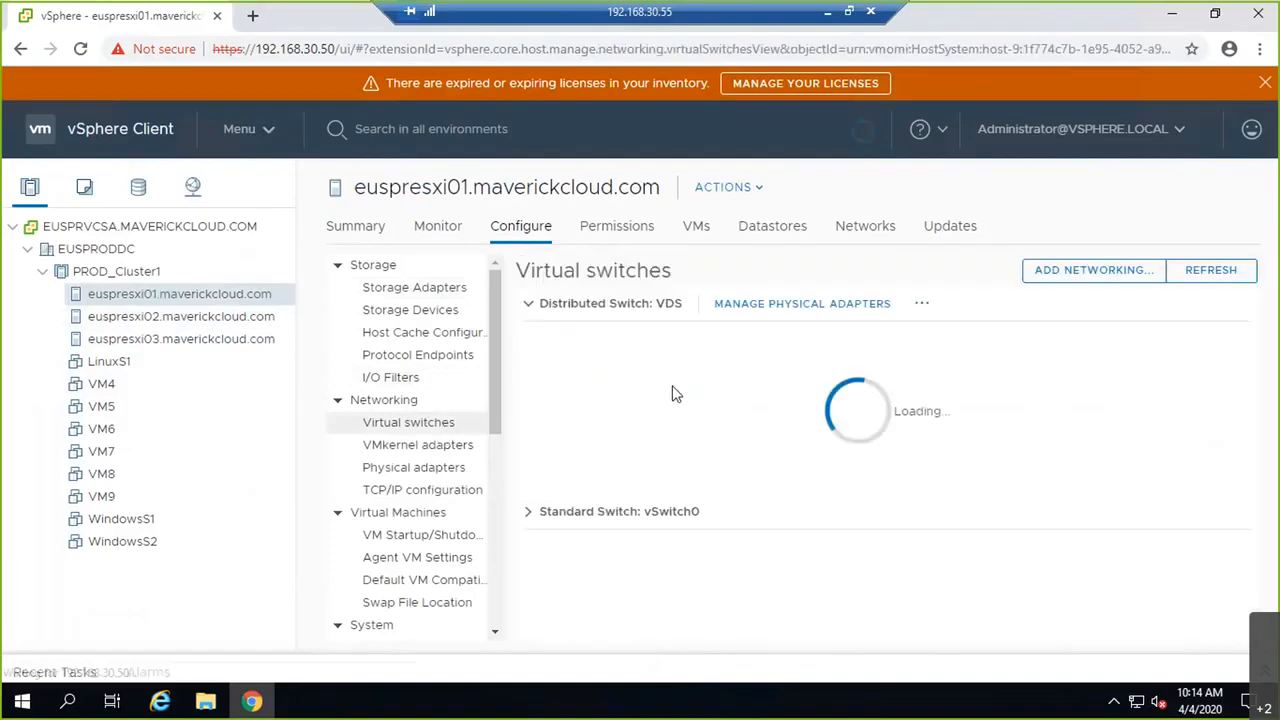
pyautogui.click(542, 304)
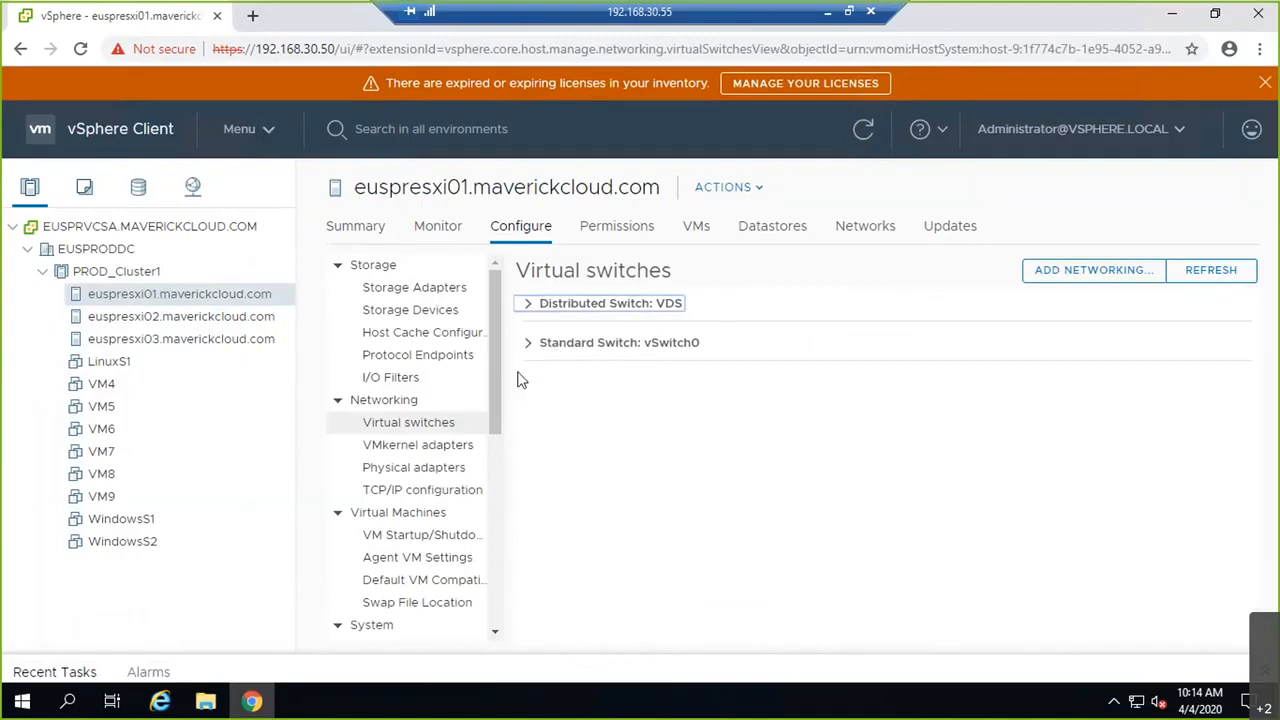
pyautogui.click(544, 344)
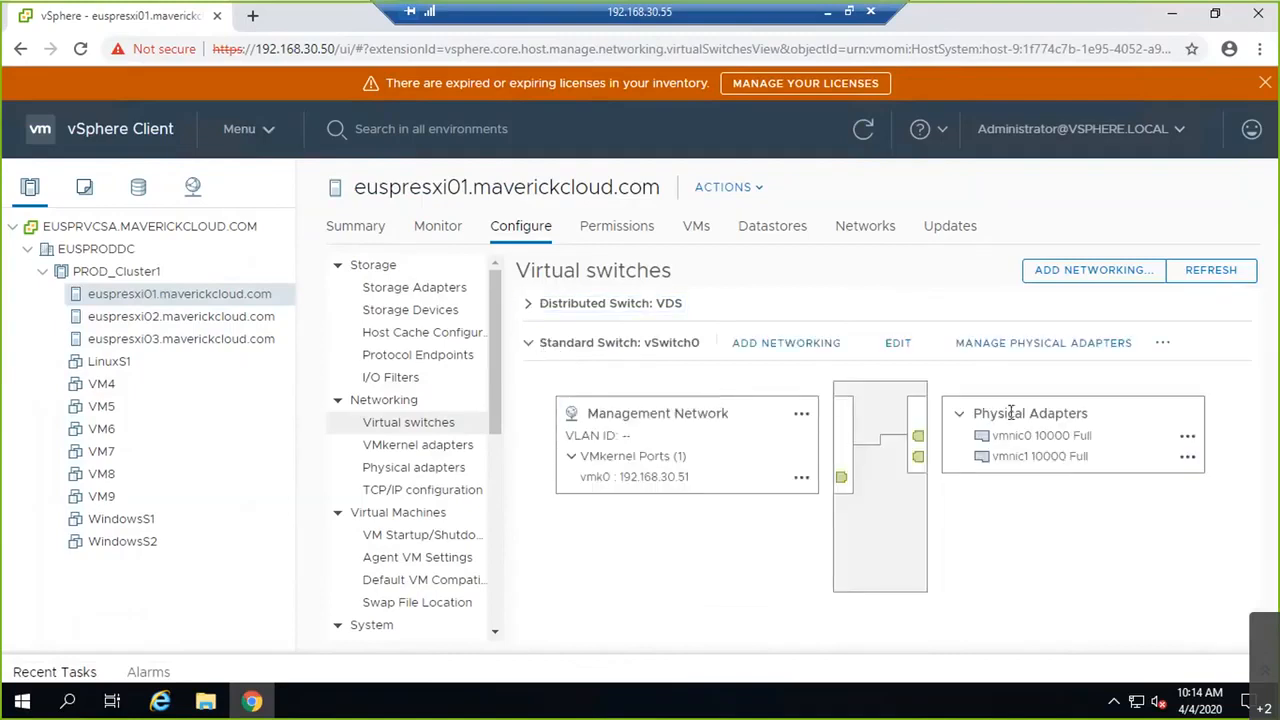
pyautogui.click(528, 343)
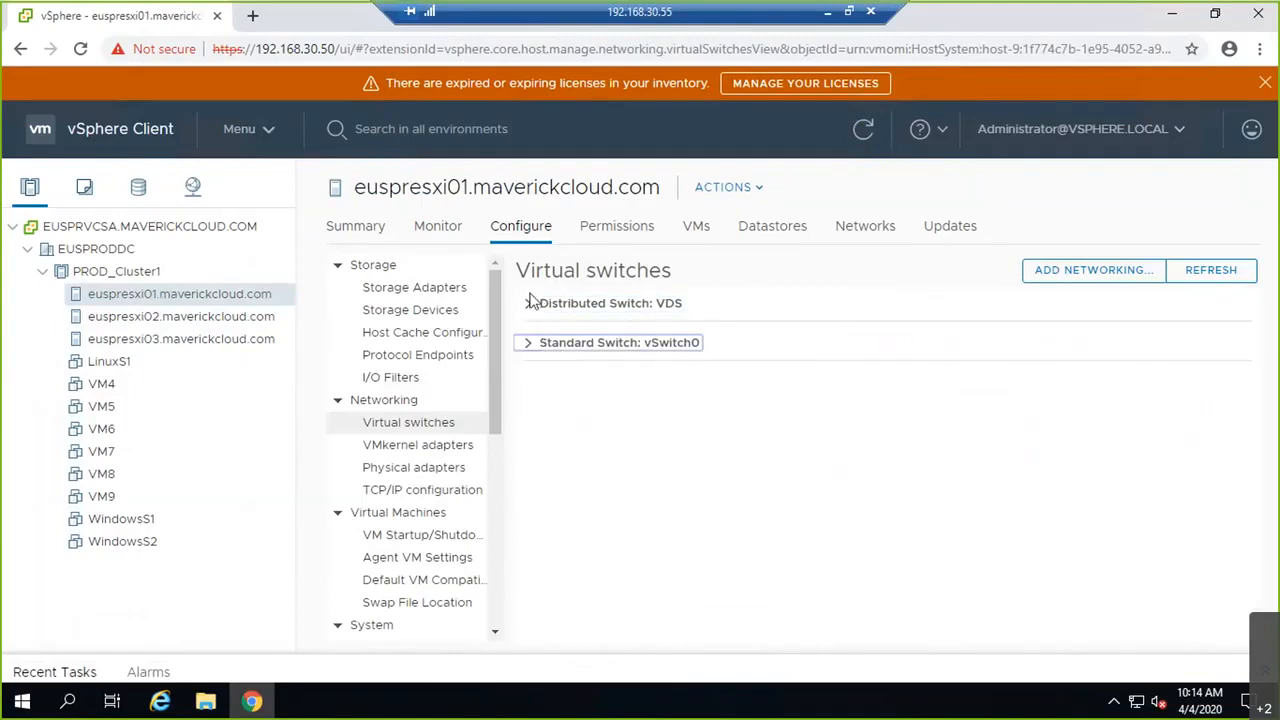
pyautogui.click(530, 302)
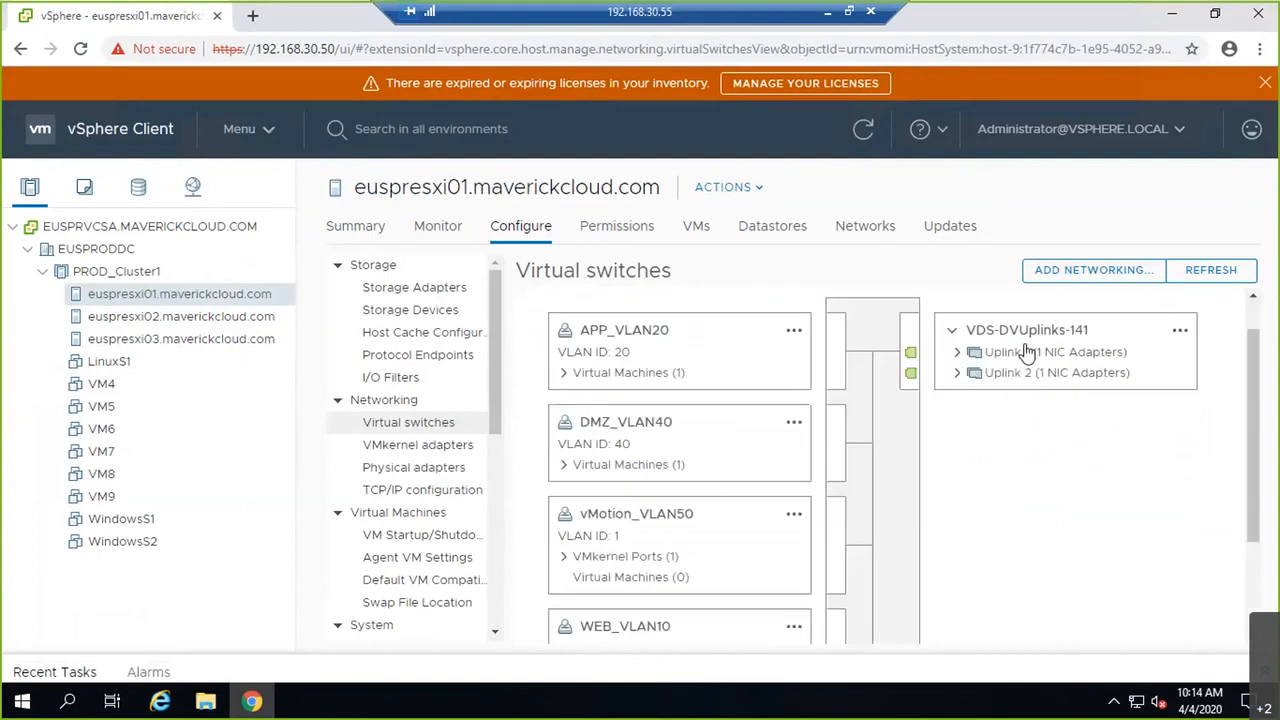
pyautogui.scroll(1, 552, 311)
pyautogui.click(531, 305)
# Step: Show euspresxi01's physical adapters list and dismiss the expiring licenses warning
pyautogui.click(438, 470)
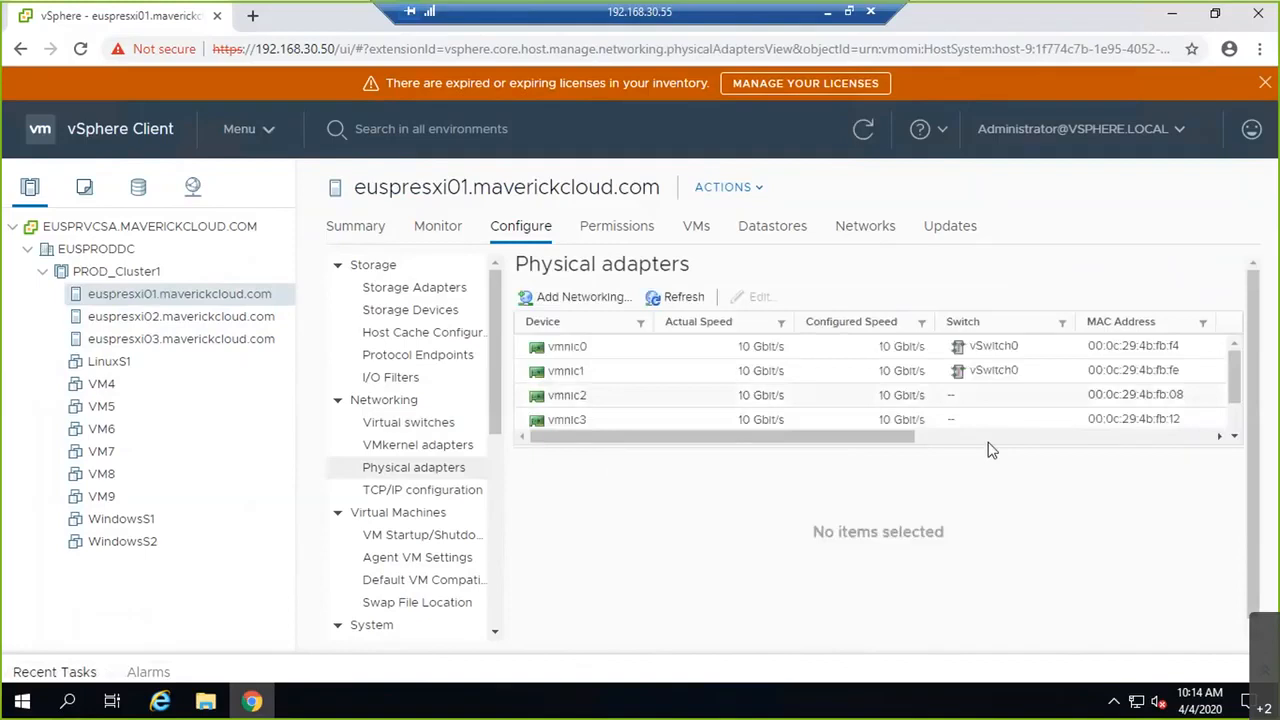
pyautogui.moveTo(989, 447); pyautogui.dragTo(994, 561)
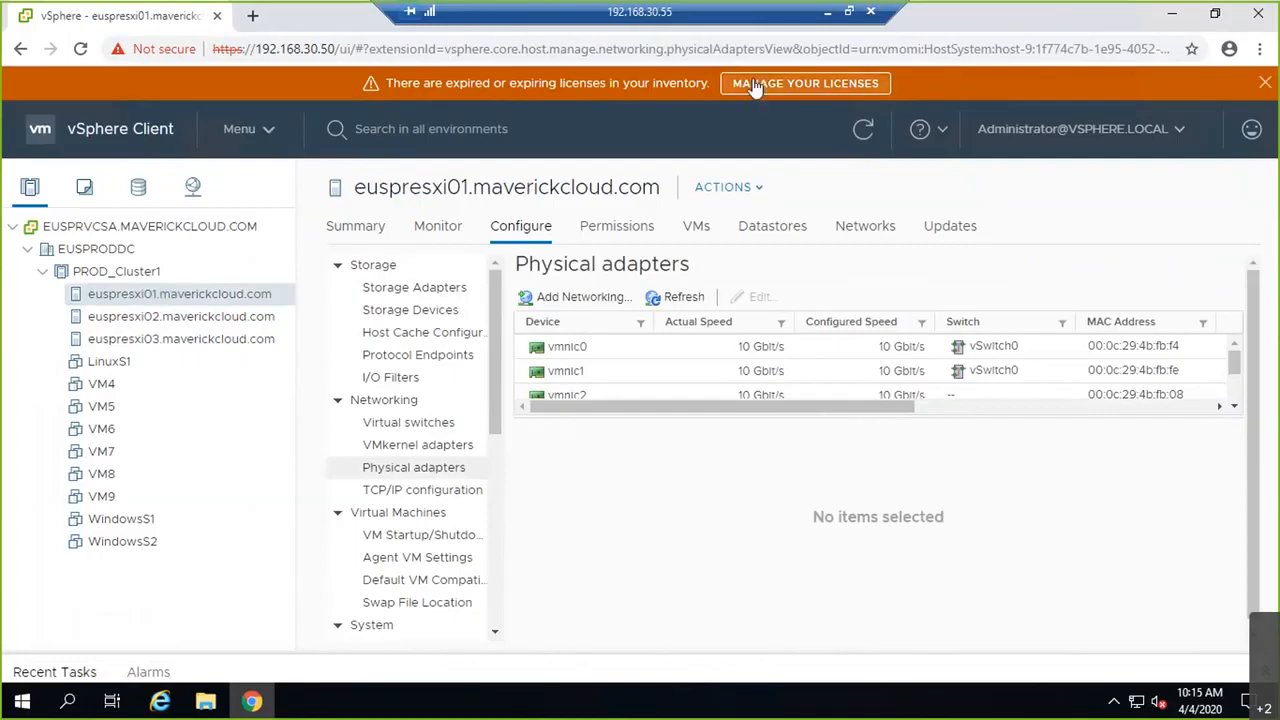
pyautogui.click(1265, 85)
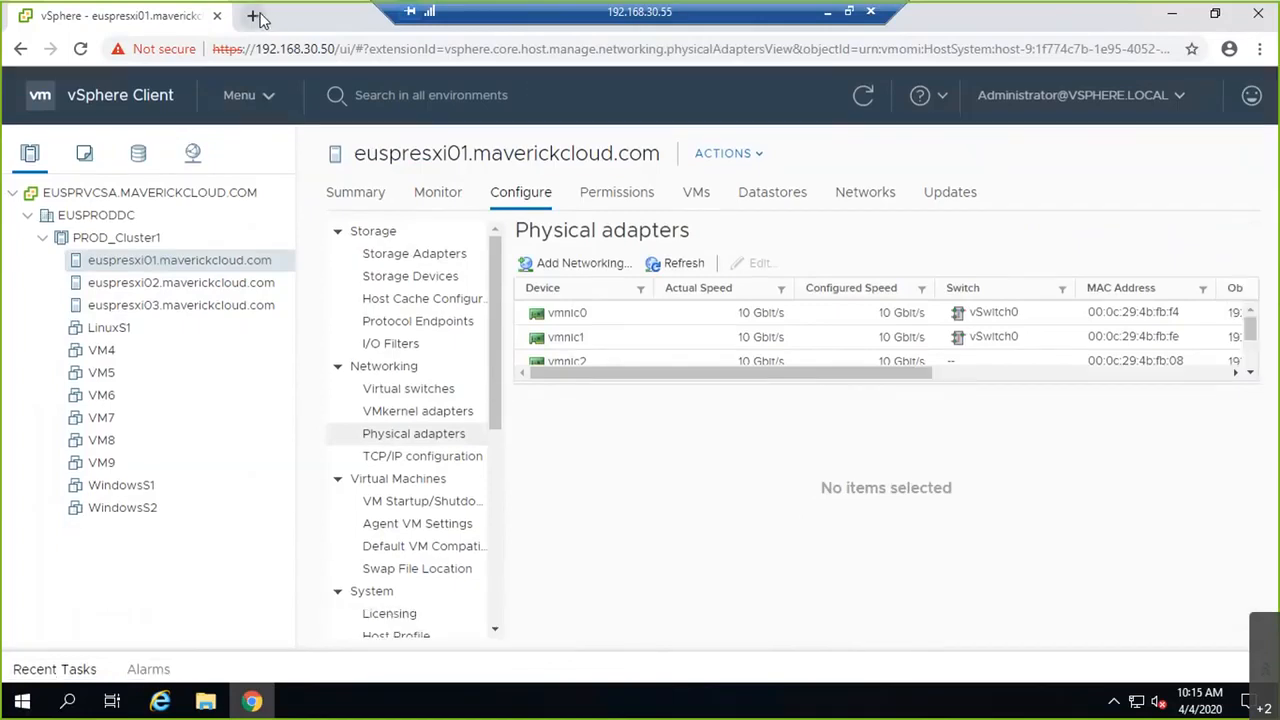
# Step: Launch the Flash-based vSphere Web Client from 192.168.30.50, allowing Flash for the site and reloading
pyautogui.click(252, 15)
pyautogui.click(465, 528)
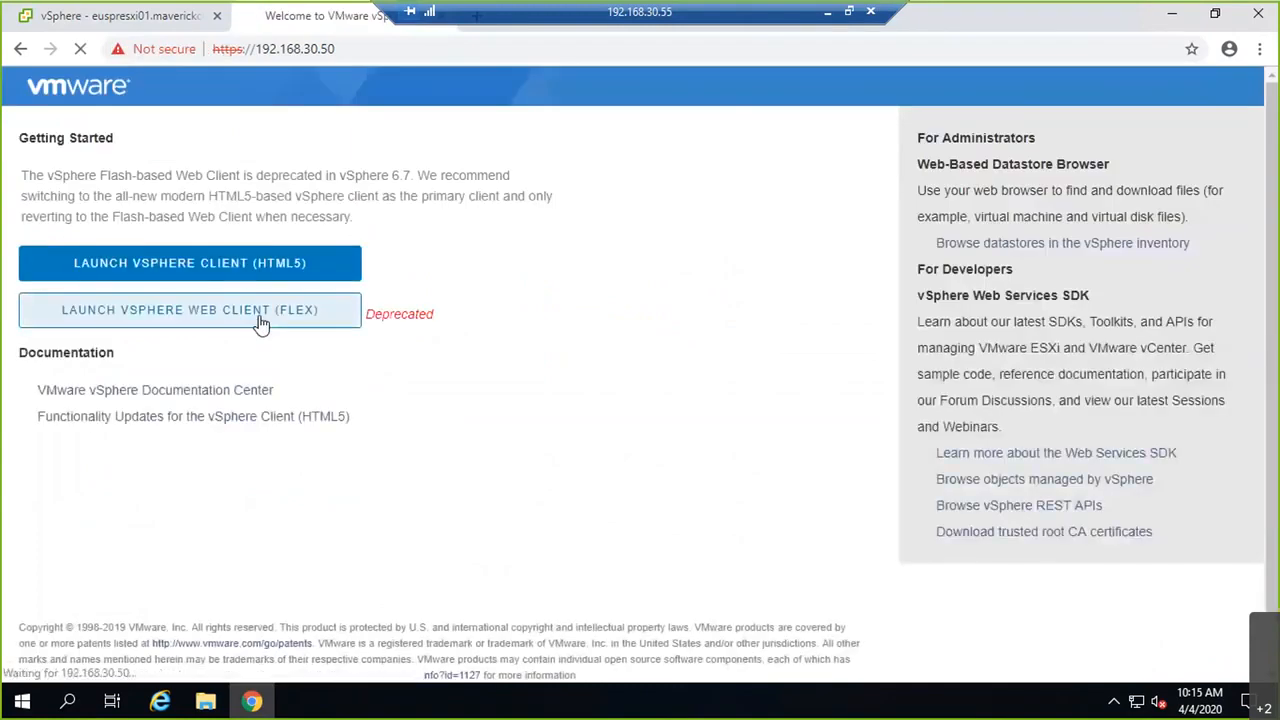
pyautogui.click(260, 320)
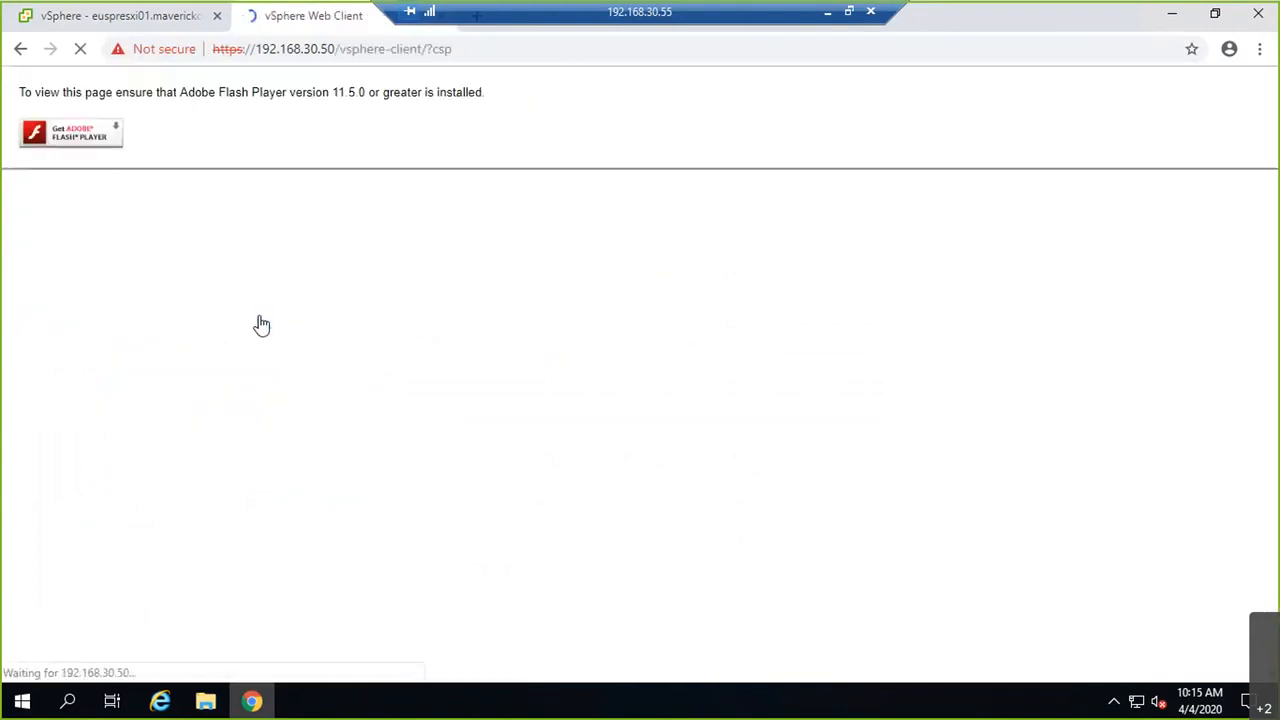
pyautogui.click(155, 47)
pyautogui.click(320, 239)
pyautogui.click(320, 287)
pyautogui.click(451, 294)
pyautogui.click(390, 92)
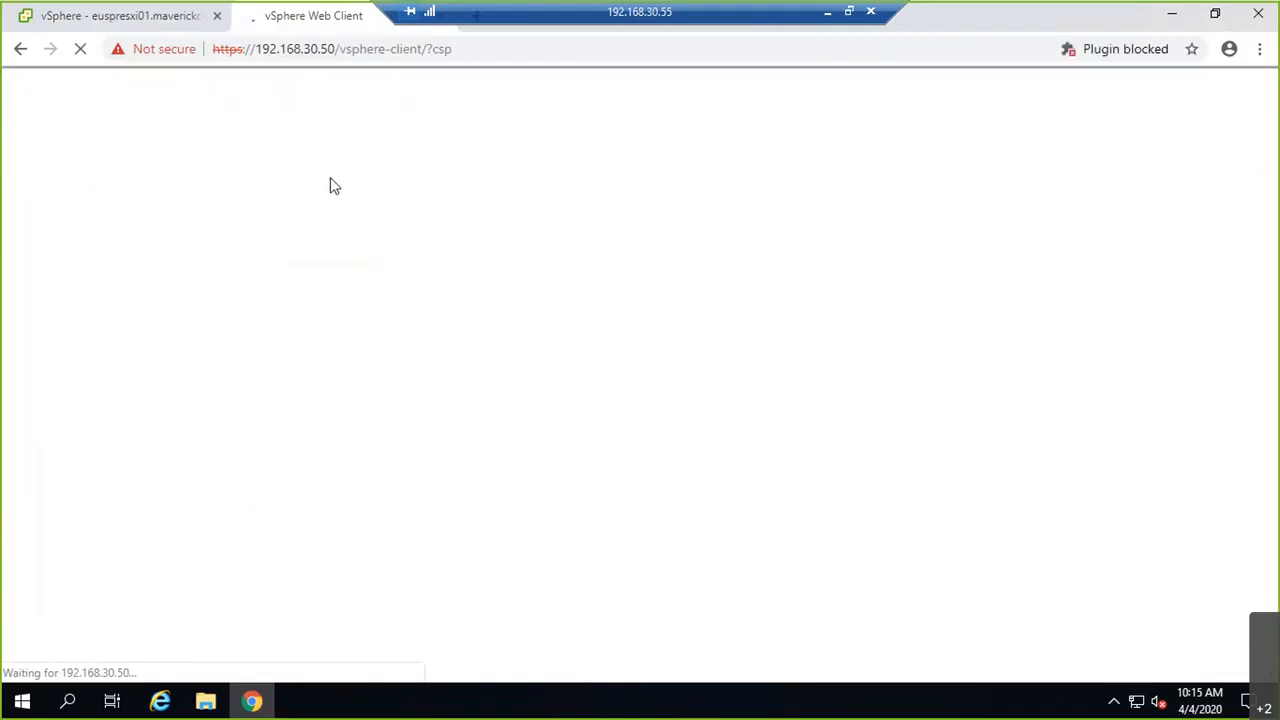
# Step: Glance at the HTML5 client's adapter list, then return to the Flex web client tab
pyautogui.click(193, 20)
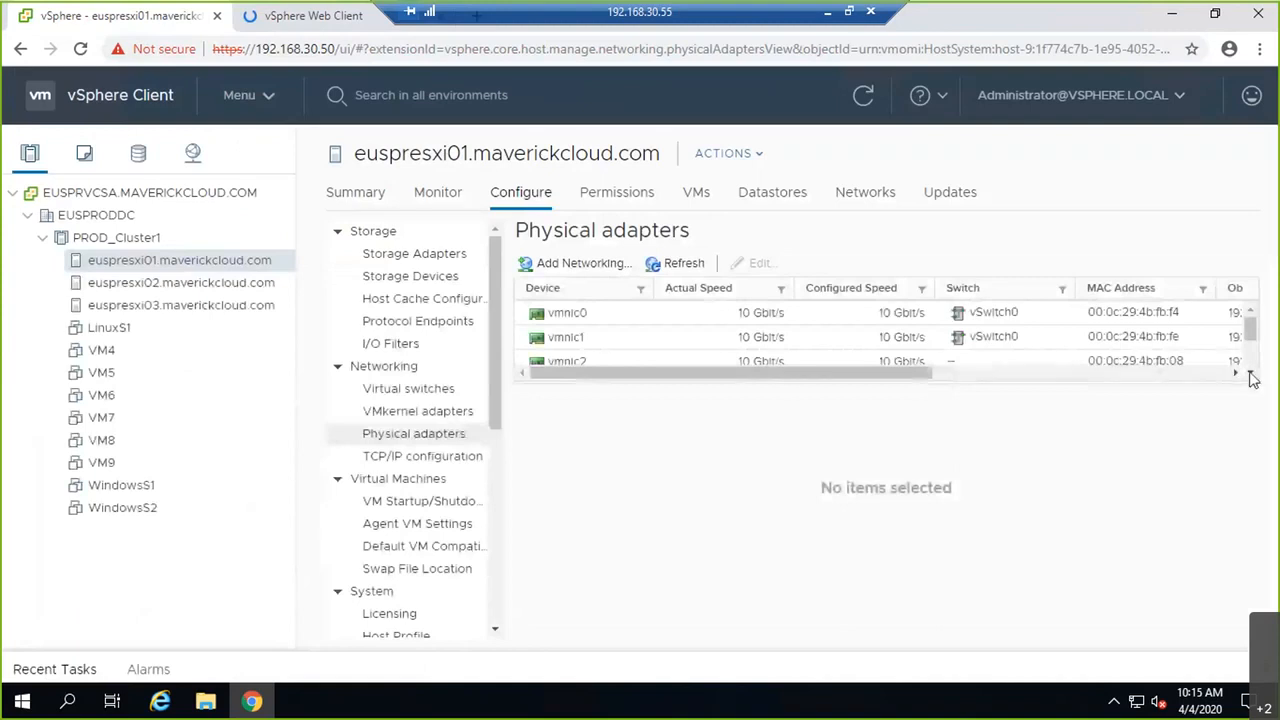
pyautogui.scroll(-2, 1249, 374)
pyautogui.click(1251, 312)
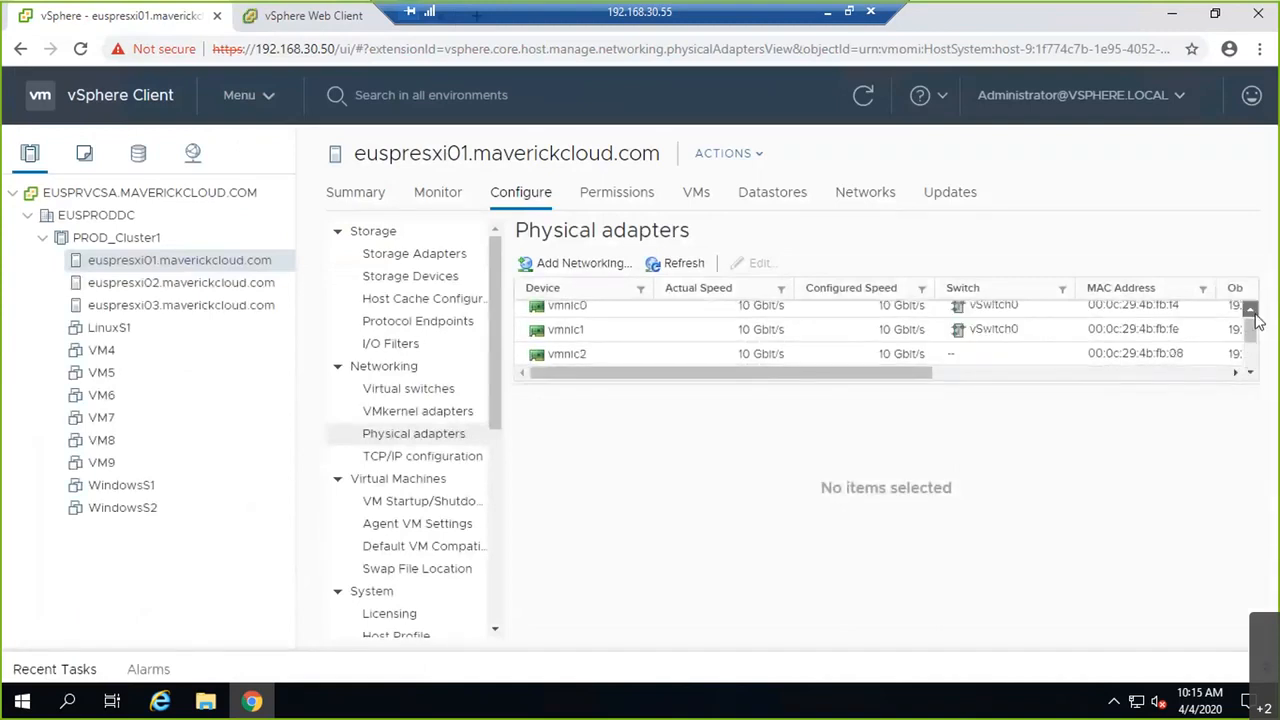
pyautogui.click(1251, 370)
pyautogui.click(1251, 371)
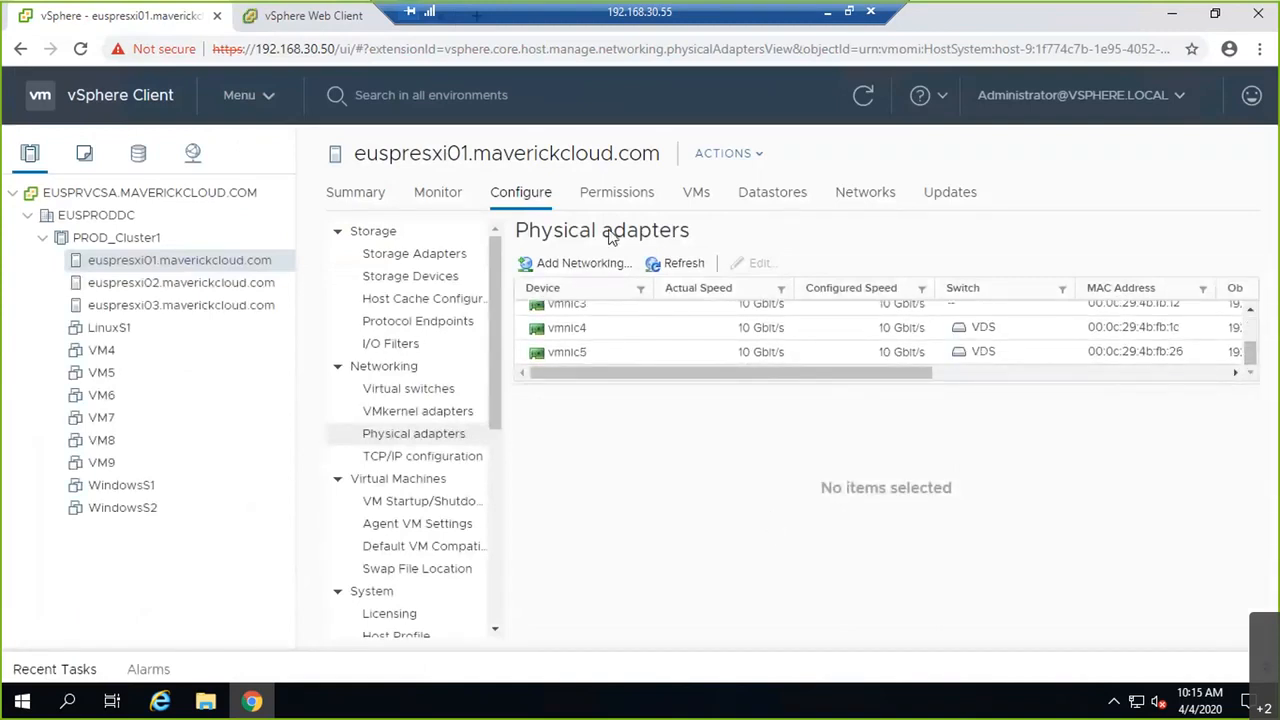
pyautogui.hotkey('ctrl', 'Tab')
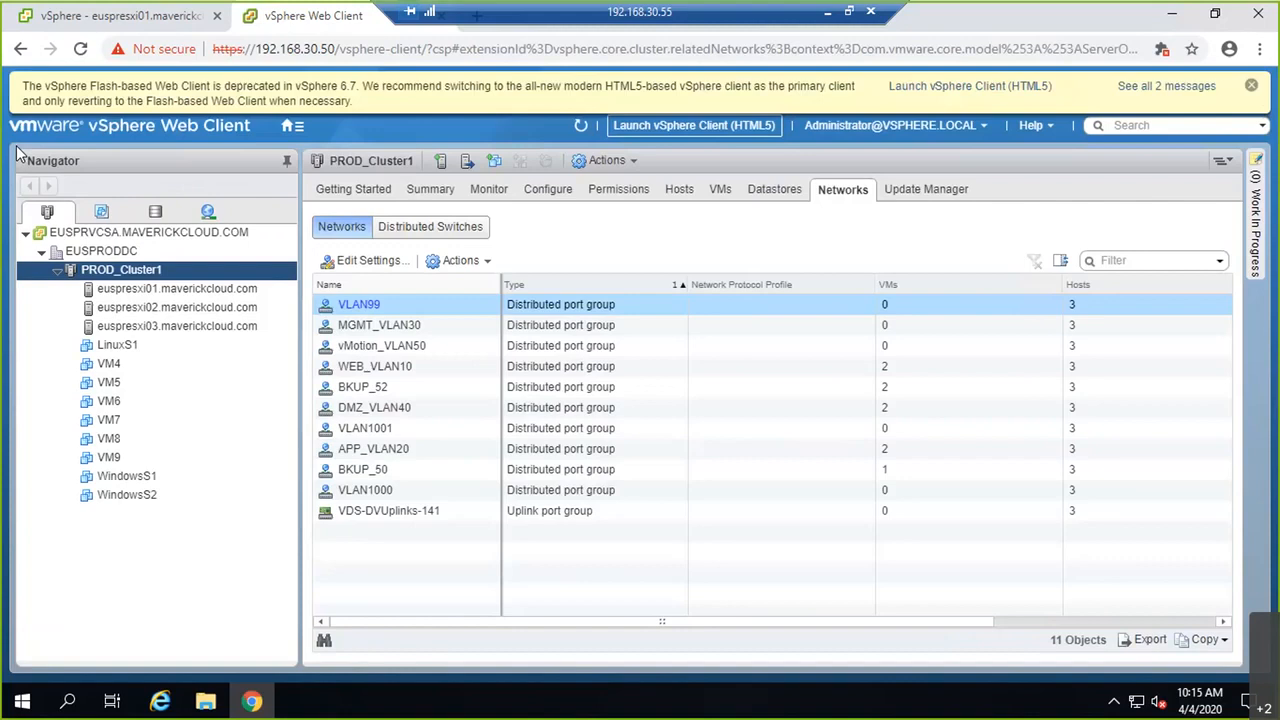
# Step: Dismiss the deprecation notice and show euspresxi01's physical adapters in an enlarged table
pyautogui.click(1253, 90)
pyautogui.click(190, 250)
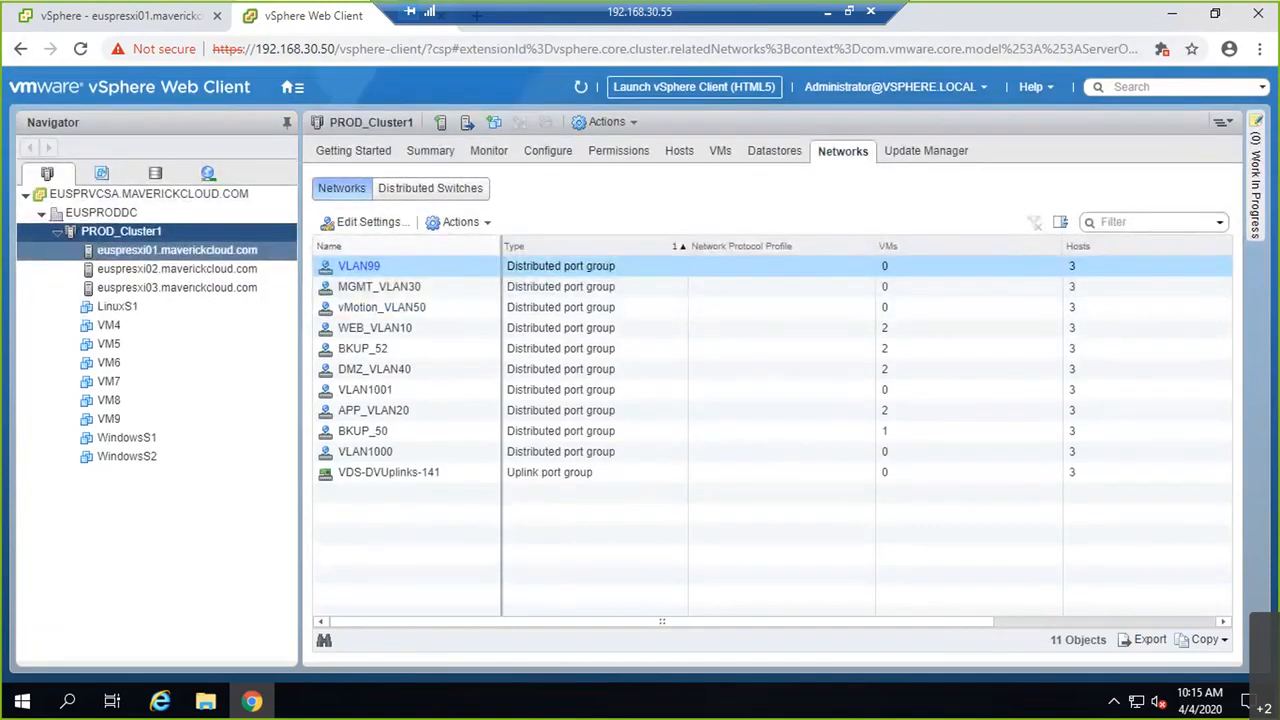
pyautogui.click(555, 153)
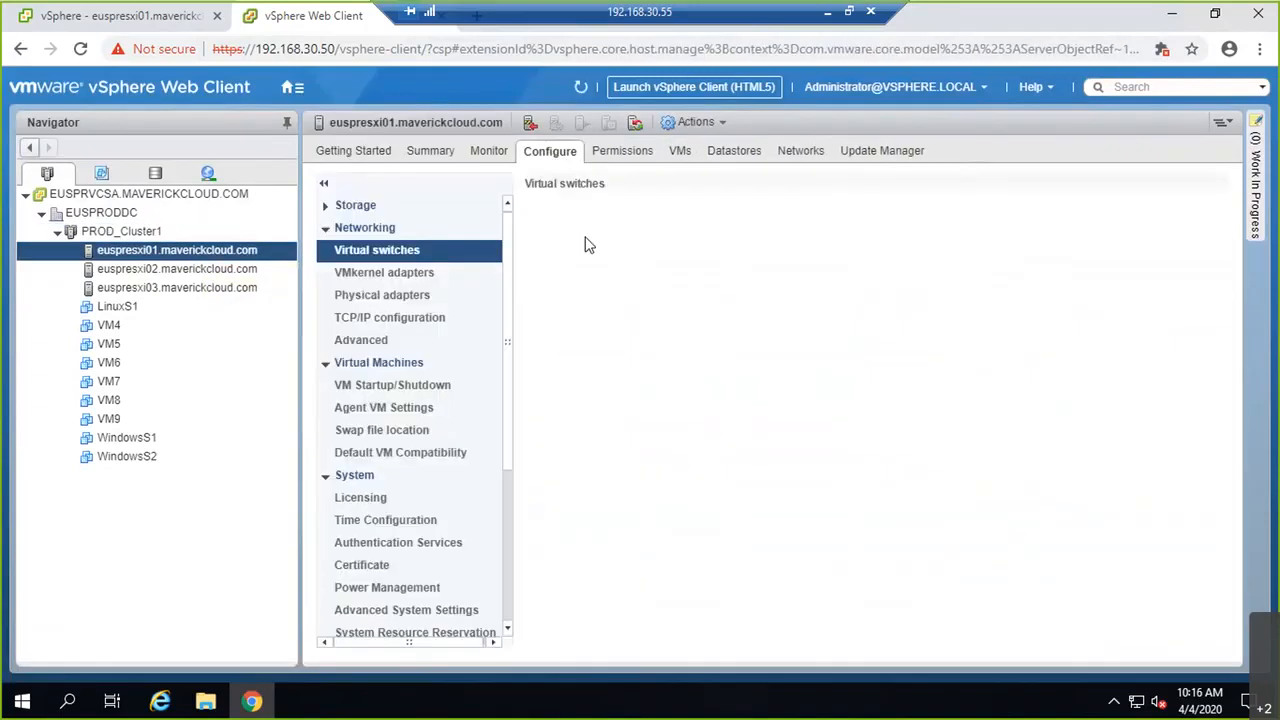
pyautogui.click(391, 300)
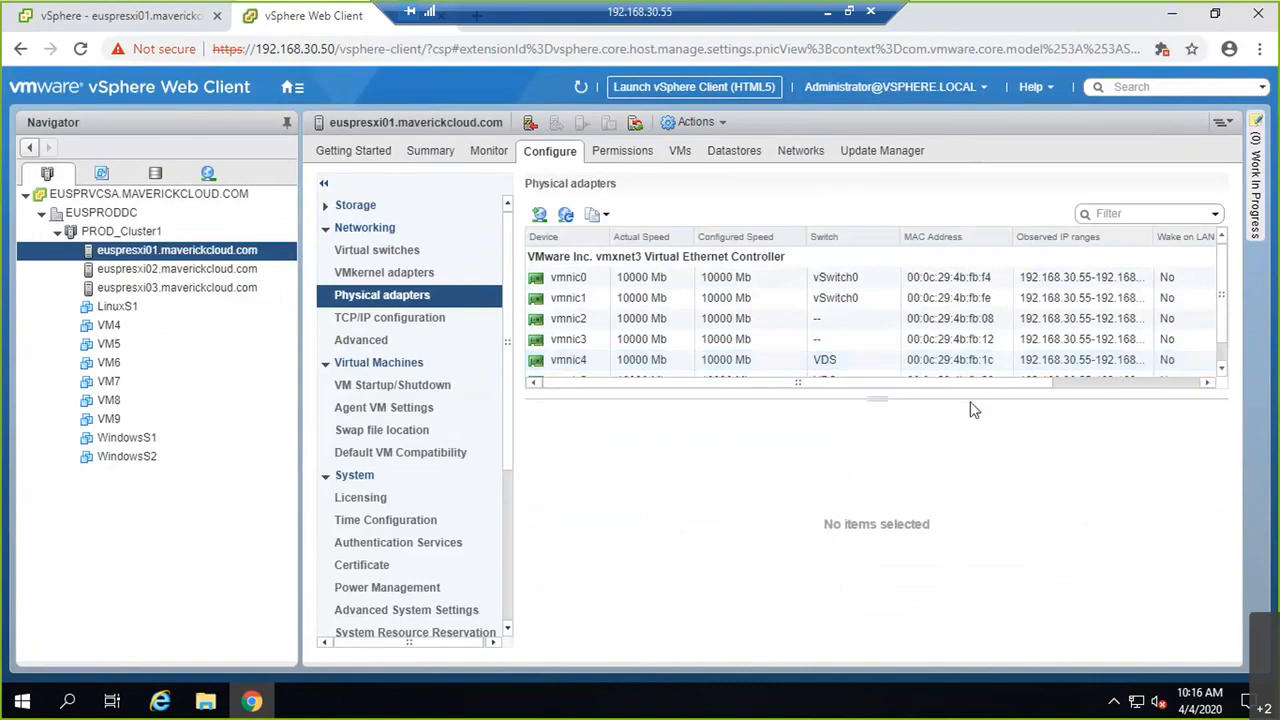
pyautogui.moveTo(878, 400); pyautogui.dragTo(867, 456)
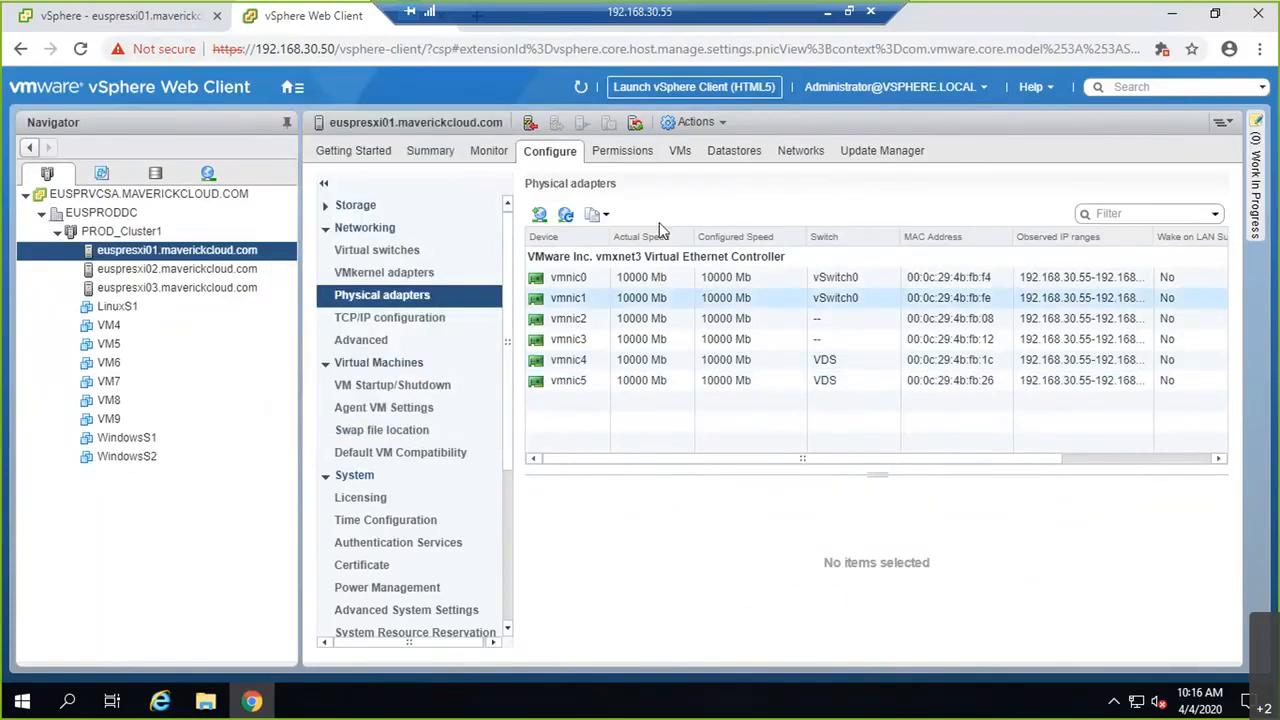
# Step: Check the details of unassigned adapters vmnic2 and vmnic3, then return to the whiteboard
pyautogui.click(729, 320)
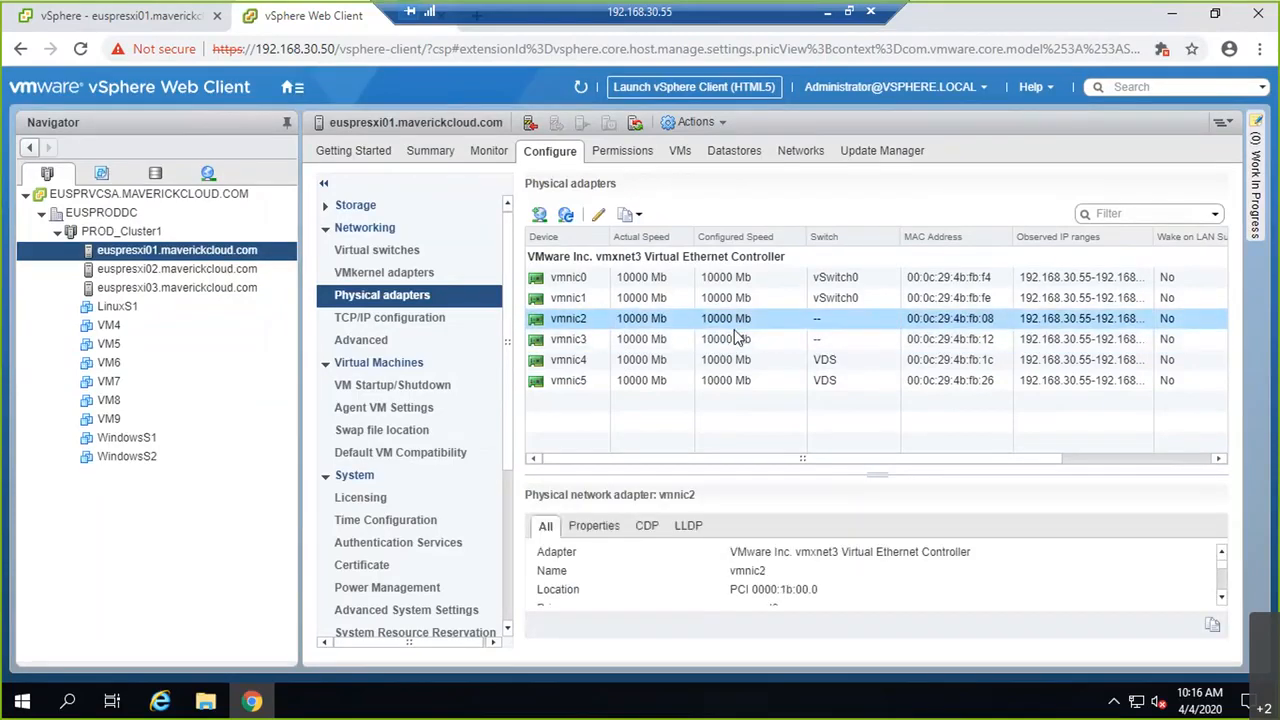
pyautogui.click(722, 342)
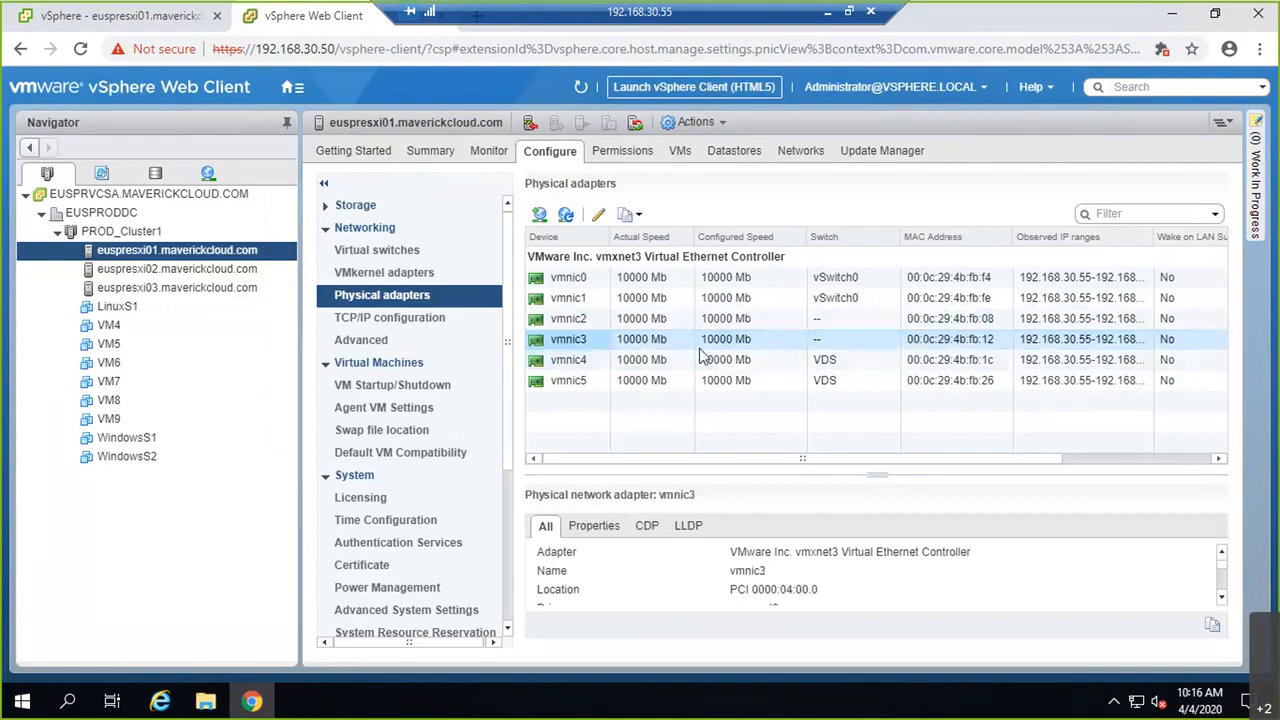
pyautogui.click(827, 13)
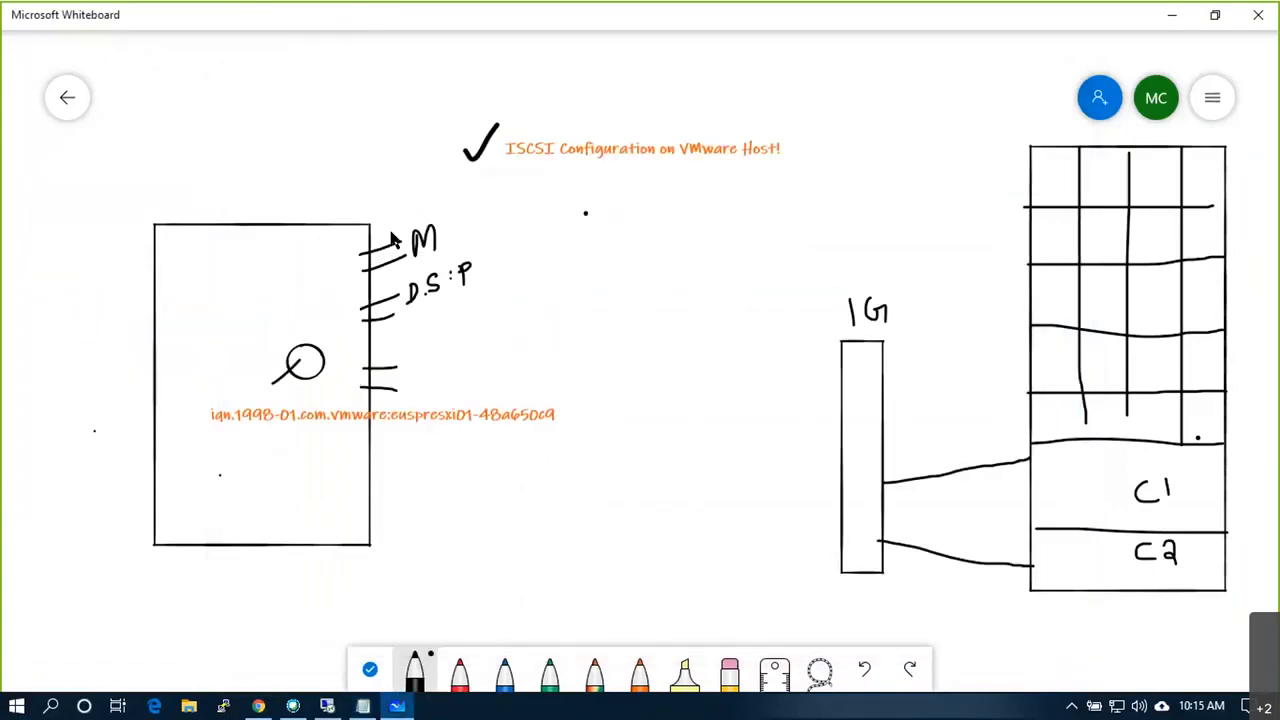
# Step: Add orange bracketed notes beside the M and D.S : P labels
pyautogui.moveTo(389, 228); pyautogui.dragTo(405, 210)
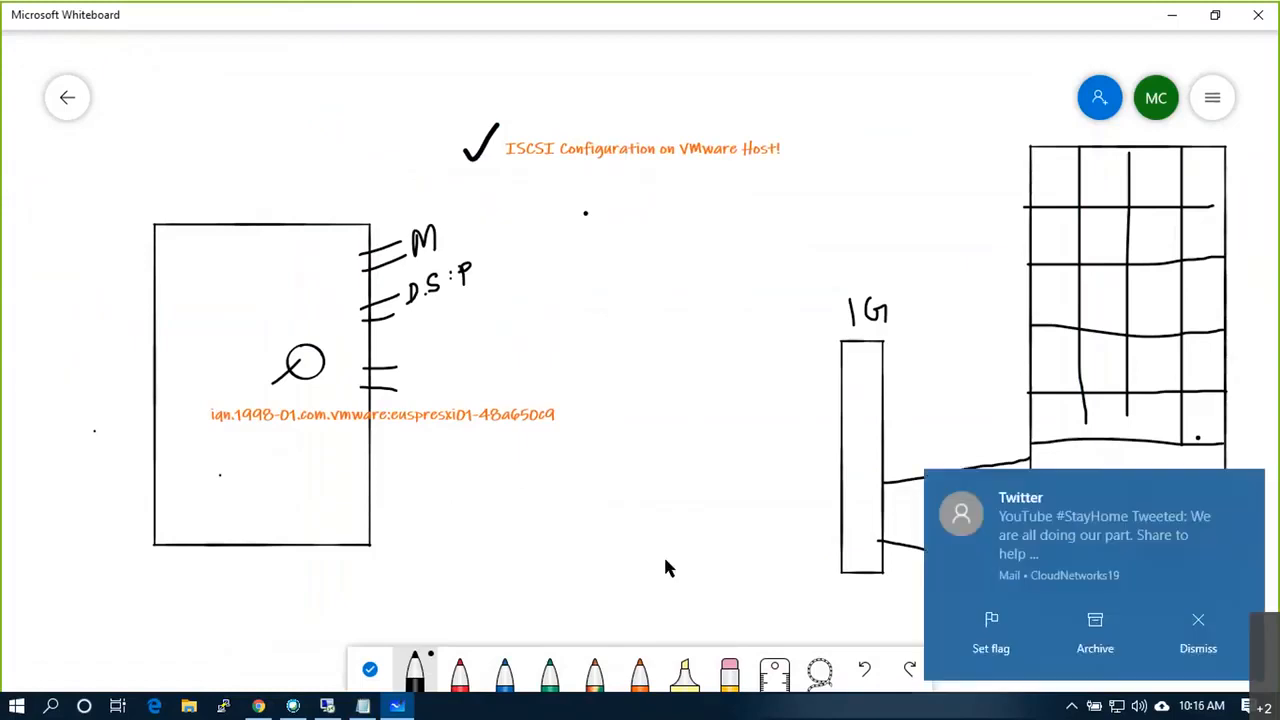
pyautogui.click(1216, 650)
pyautogui.click(640, 668)
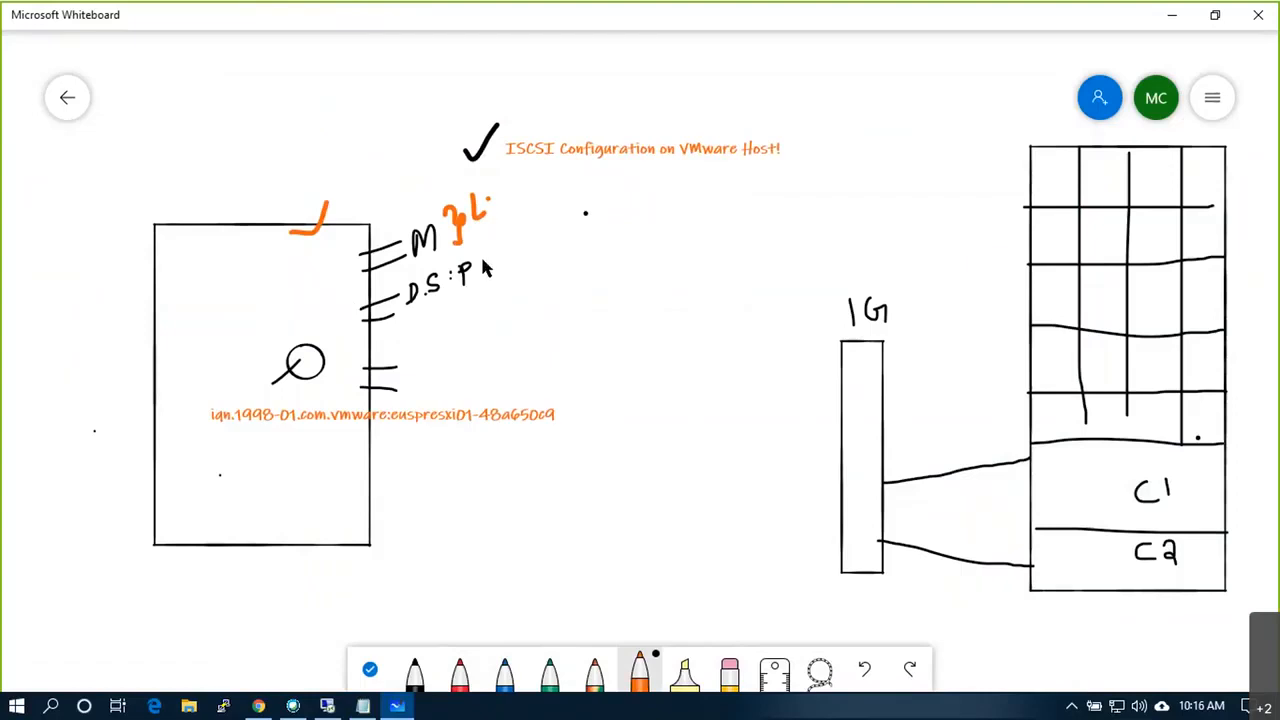
pyautogui.moveTo(484, 250); pyautogui.dragTo(490, 291)
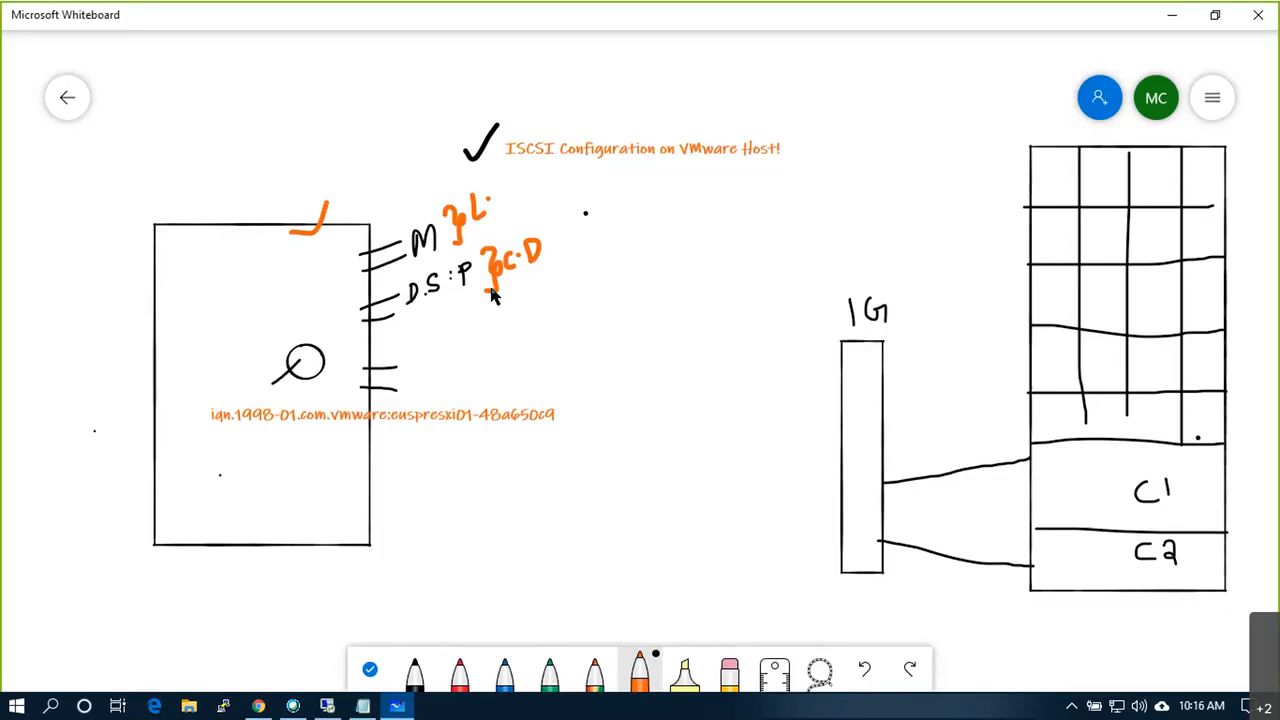
# Step: Draw two orange cables from the host's port to the 1G switch
pyautogui.moveTo(369, 366)
pyautogui.mouseDown()
pyautogui.moveTo(663, 400)
pyautogui.moveTo(838, 456)
pyautogui.mouseUp()
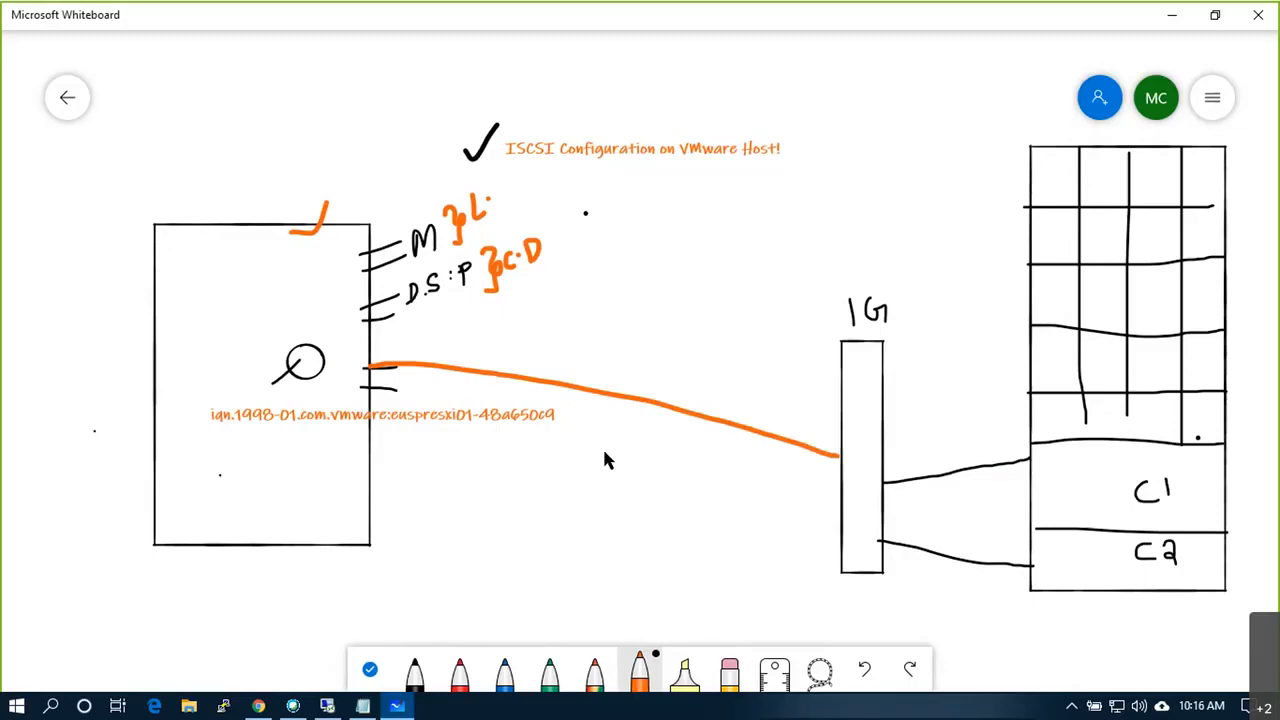
pyautogui.moveTo(378, 388)
pyautogui.mouseDown()
pyautogui.moveTo(580, 405)
pyautogui.moveTo(840, 491)
pyautogui.mouseUp()
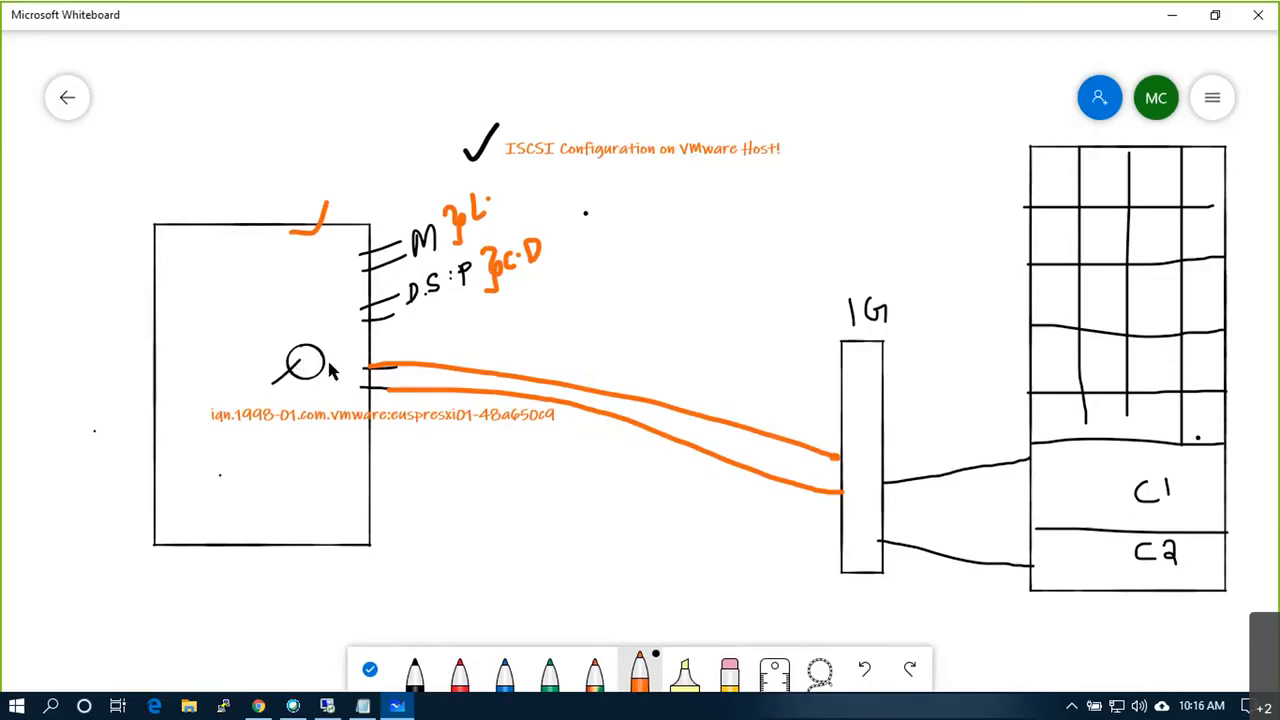
pyautogui.moveTo(323, 362); pyautogui.dragTo(366, 366)
pyautogui.click(415, 668)
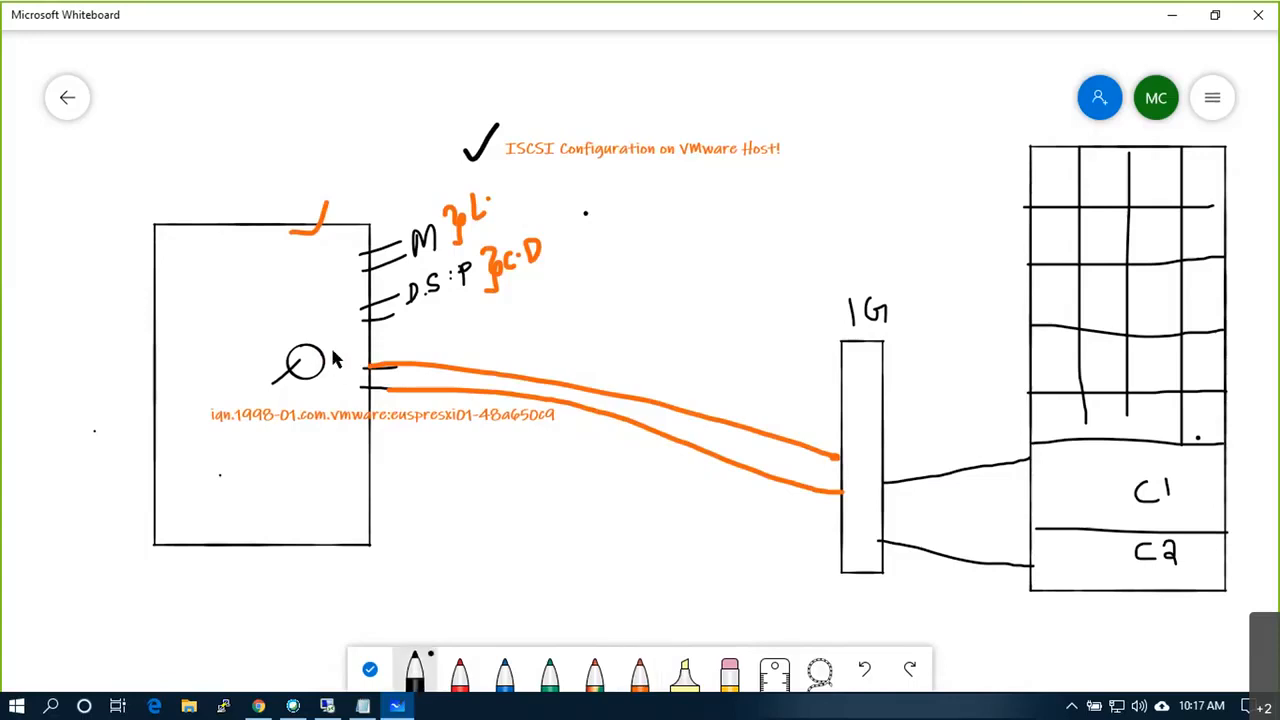
# Step: Draw a small F/K box beside the host's circle and add black marks on the cables and C2
pyautogui.moveTo(334, 346)
pyautogui.mouseDown()
pyautogui.moveTo(334, 394)
pyautogui.moveTo(356, 396)
pyautogui.moveTo(355, 344)
pyautogui.moveTo(342, 344)
pyautogui.mouseUp()
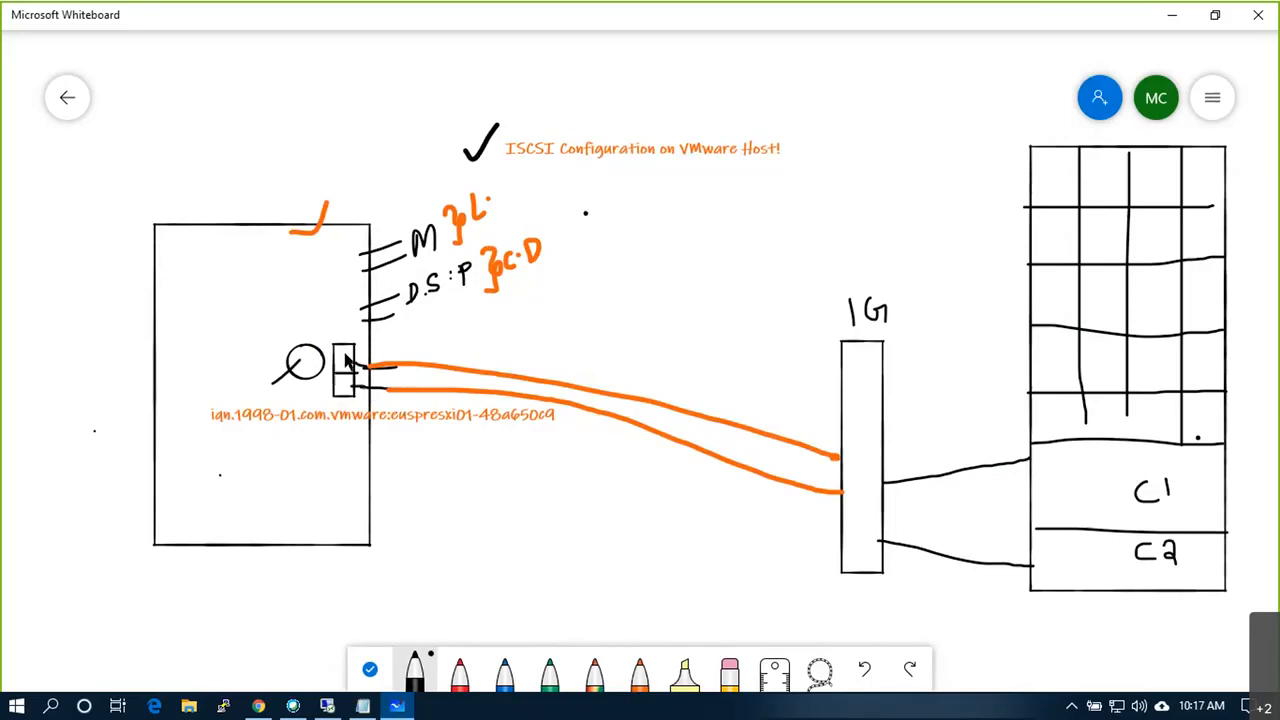
pyautogui.moveTo(341, 372)
pyautogui.mouseDown()
pyautogui.moveTo(351, 353)
pyautogui.moveTo(339, 396)
pyautogui.moveTo(351, 397)
pyautogui.mouseUp()
pyautogui.click(1116, 552)
pyautogui.click(341, 340)
pyautogui.moveTo(636, 384)
pyautogui.mouseDown()
pyautogui.moveTo(650, 392)
pyautogui.moveTo(651, 442)
pyautogui.mouseUp()
pyautogui.moveTo(838, 474); pyautogui.dragTo(878, 471)
pyautogui.click(504, 668)
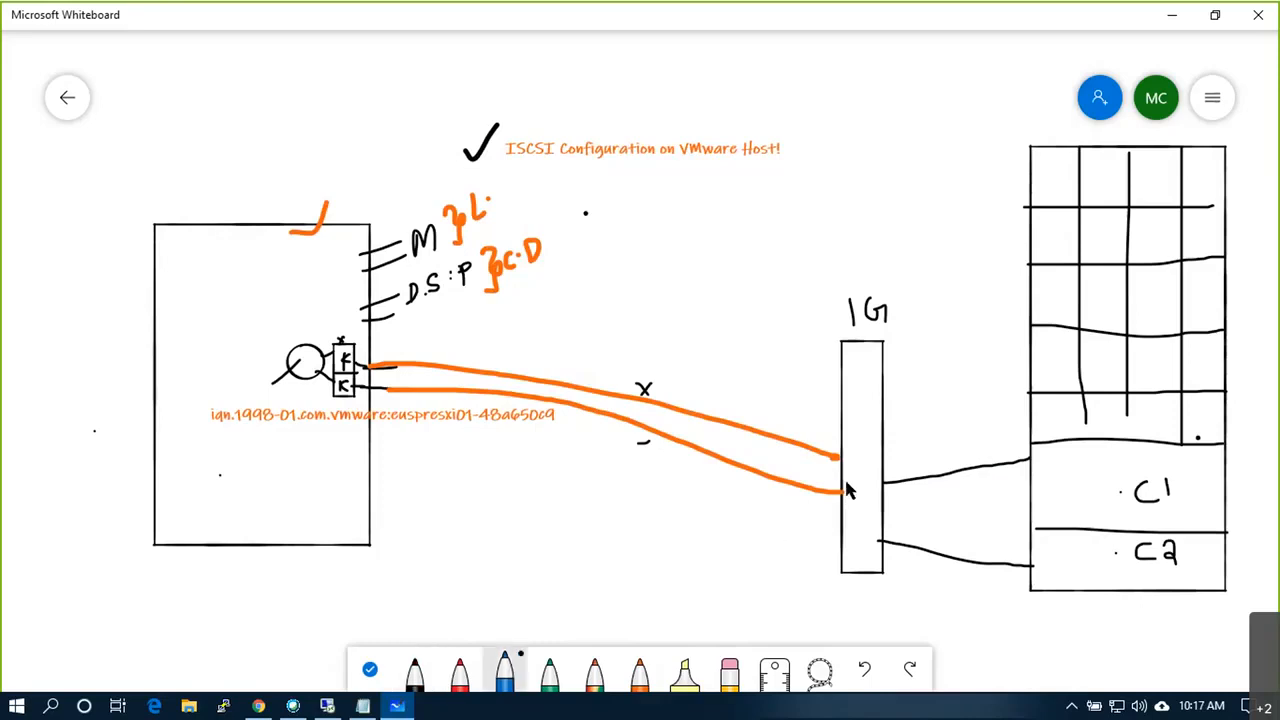
# Step: In blue, divide the 1G switch, number its ports 2 and 1, and circle LUN
pyautogui.moveTo(837, 477)
pyautogui.mouseDown()
pyautogui.moveTo(884, 497)
pyautogui.moveTo(866, 532)
pyautogui.mouseUp()
pyautogui.moveTo(851, 410); pyautogui.dragTo(882, 424)
pyautogui.click(1137, 464)
pyautogui.moveTo(1214, 352)
pyautogui.mouseDown()
pyautogui.moveTo(1192, 358)
pyautogui.moveTo(1215, 377)
pyautogui.moveTo(1244, 342)
pyautogui.mouseUp()
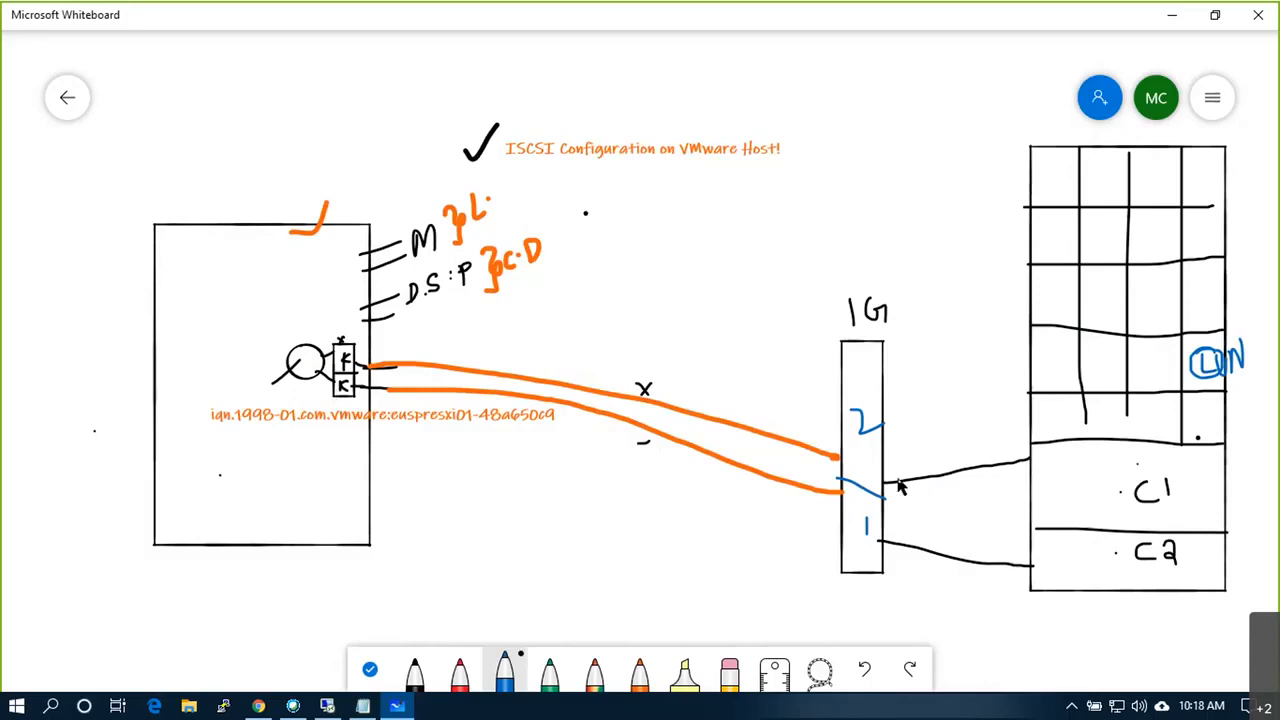
# Step: In red, draw crossed links from ports 1 and 2 to C1 and C2, a dashed divider, arrow and tick
pyautogui.click(472, 673)
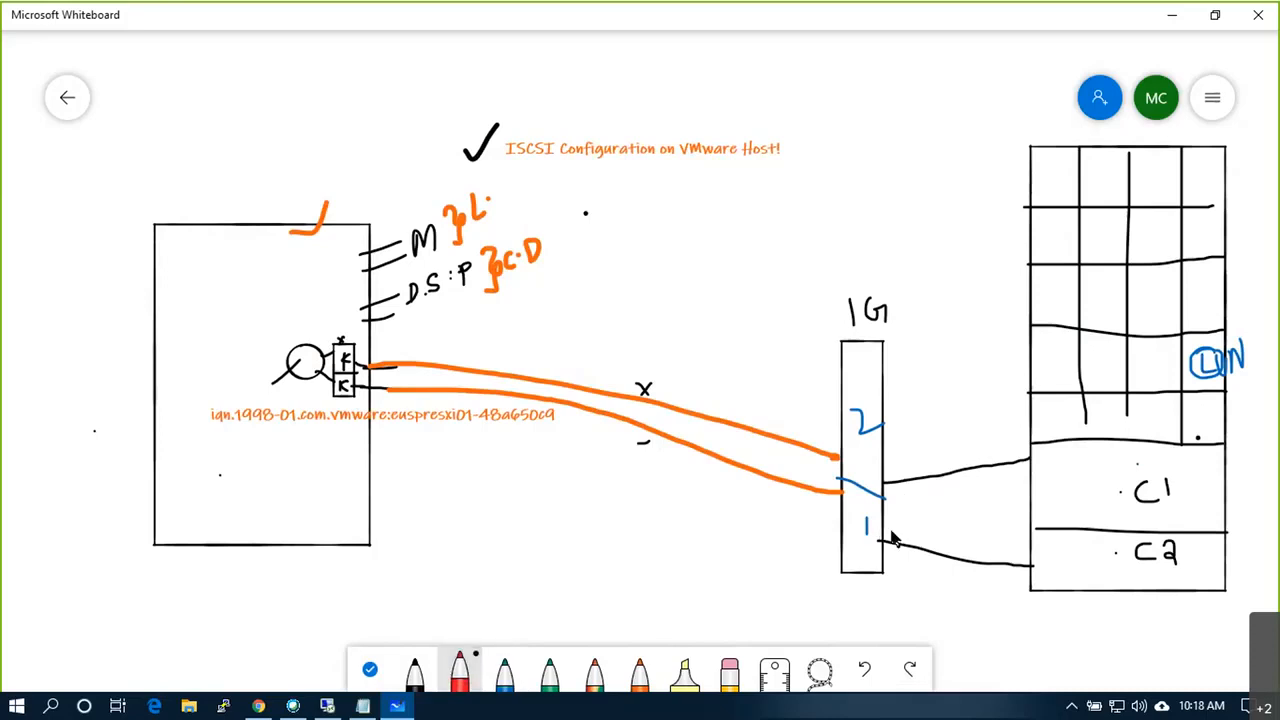
pyautogui.moveTo(884, 522); pyautogui.dragTo(1024, 478)
pyautogui.moveTo(882, 448)
pyautogui.mouseDown()
pyautogui.moveTo(1010, 528)
pyautogui.moveTo(1028, 557)
pyautogui.mouseUp()
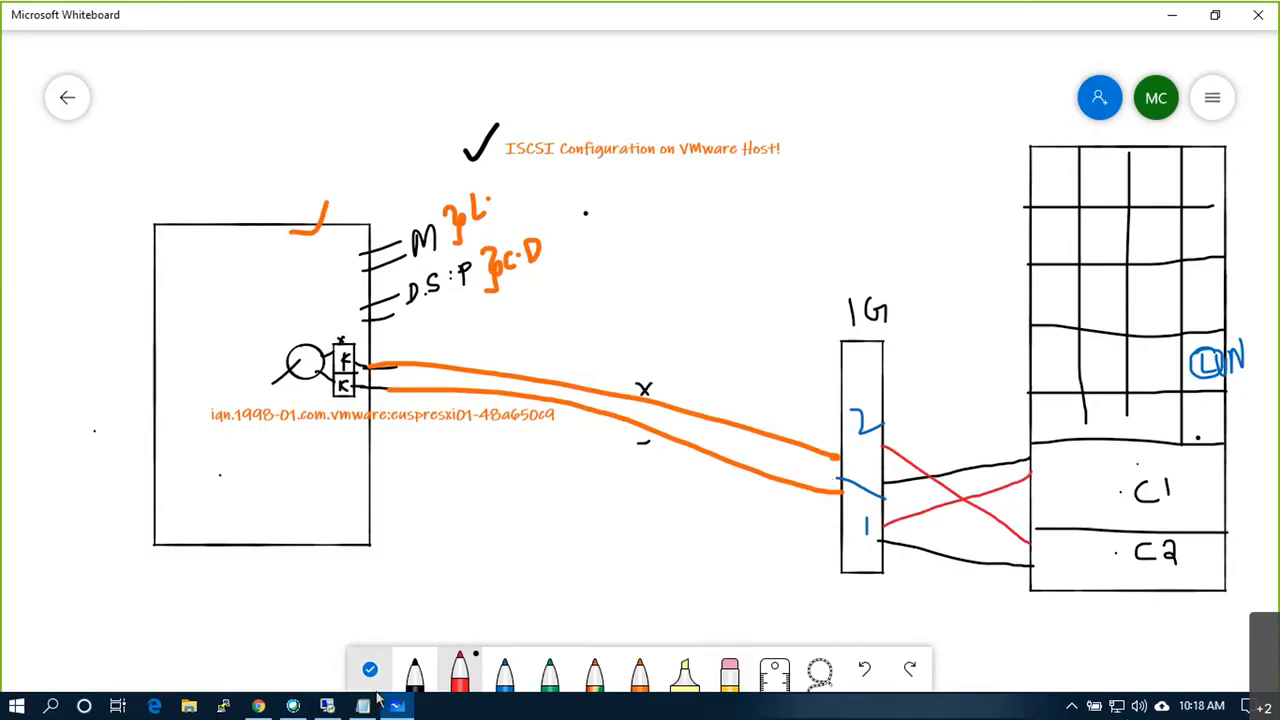
pyautogui.click(746, 79)
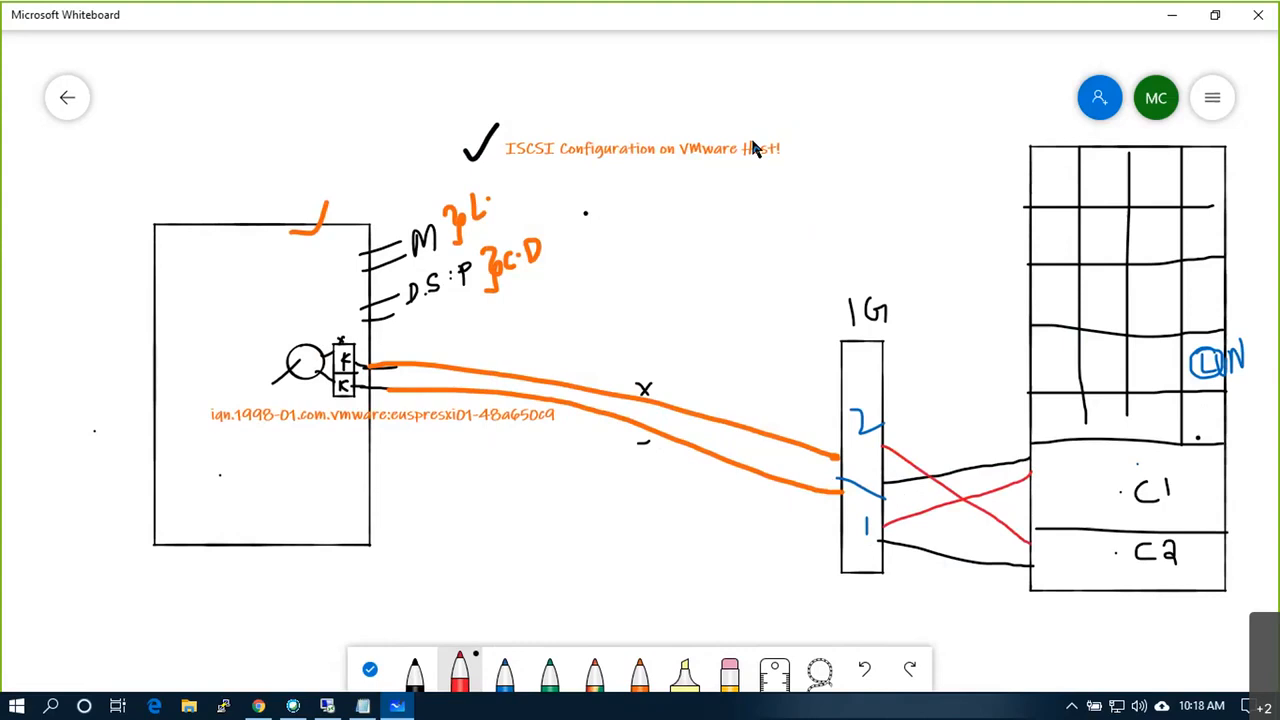
pyautogui.moveTo(753, 303)
pyautogui.mouseDown()
pyautogui.moveTo(743, 590)
pyautogui.moveTo(686, 586)
pyautogui.mouseUp()
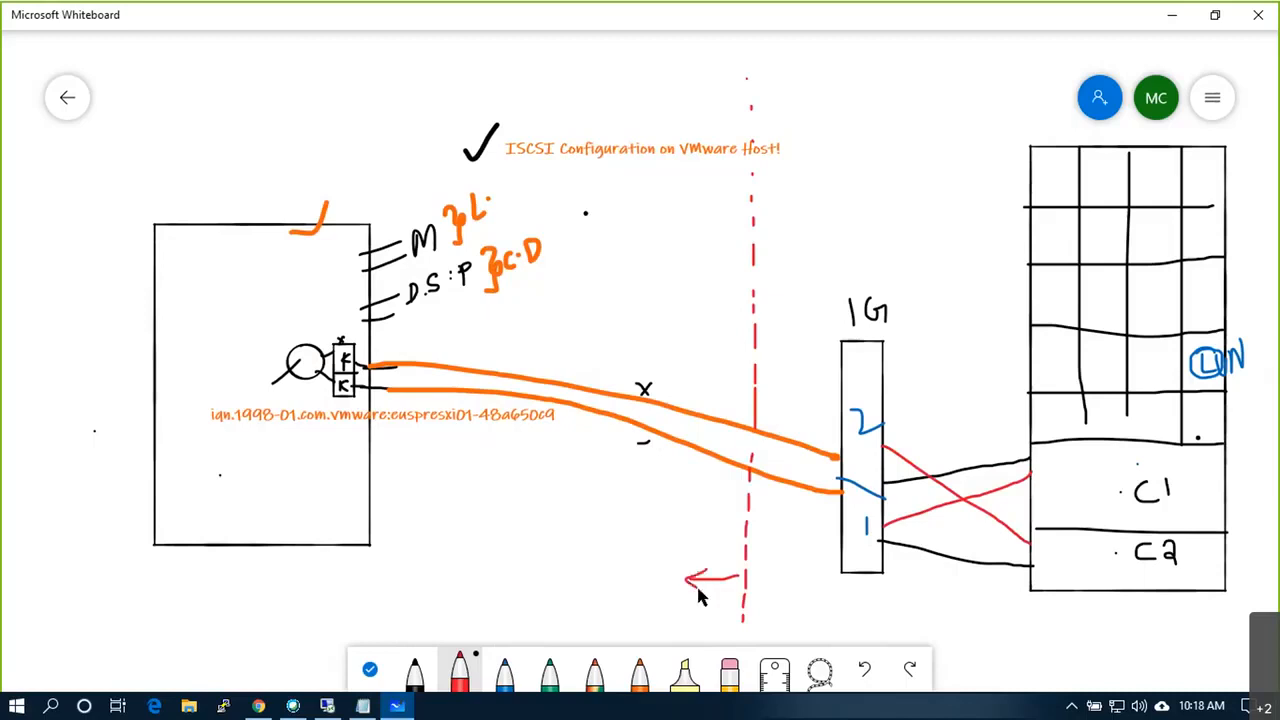
pyautogui.moveTo(786, 572); pyautogui.dragTo(786, 586)
pyautogui.moveTo(894, 117); pyautogui.dragTo(955, 77)
# Step: Start adding a VMkernel network adapter on a new standard switch for the host
pyautogui.click(325, 706)
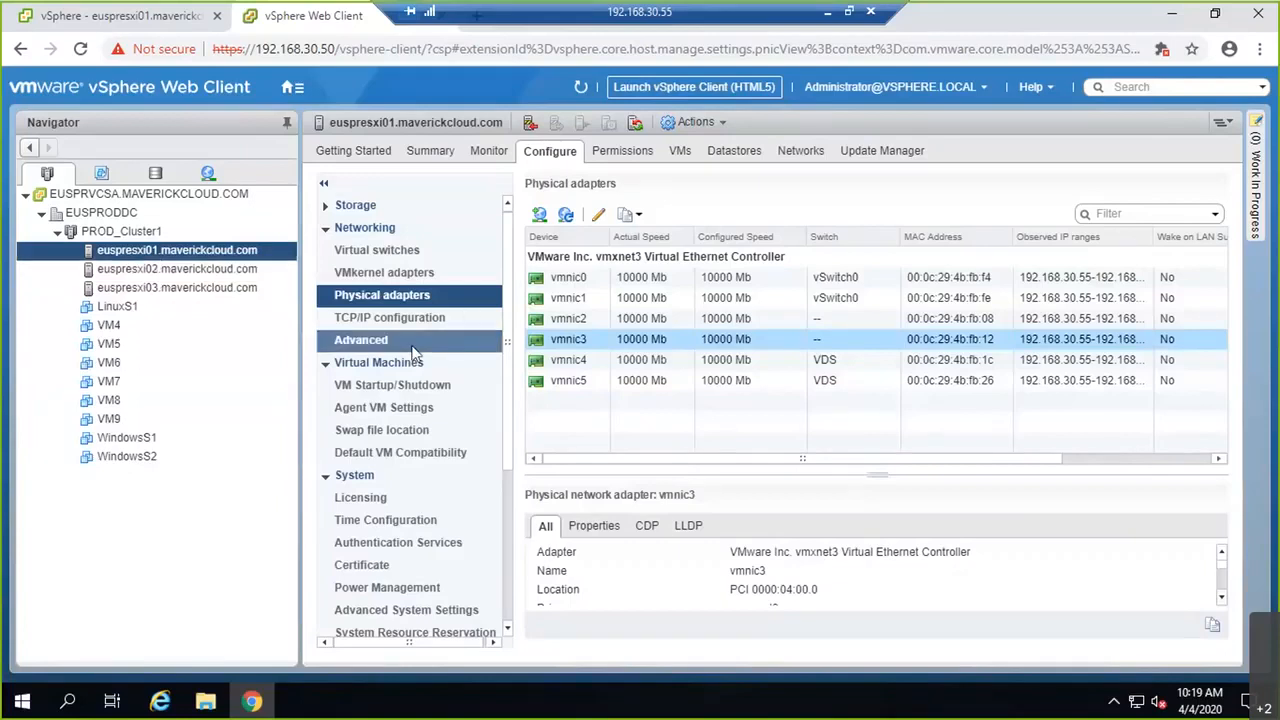
pyautogui.click(402, 250)
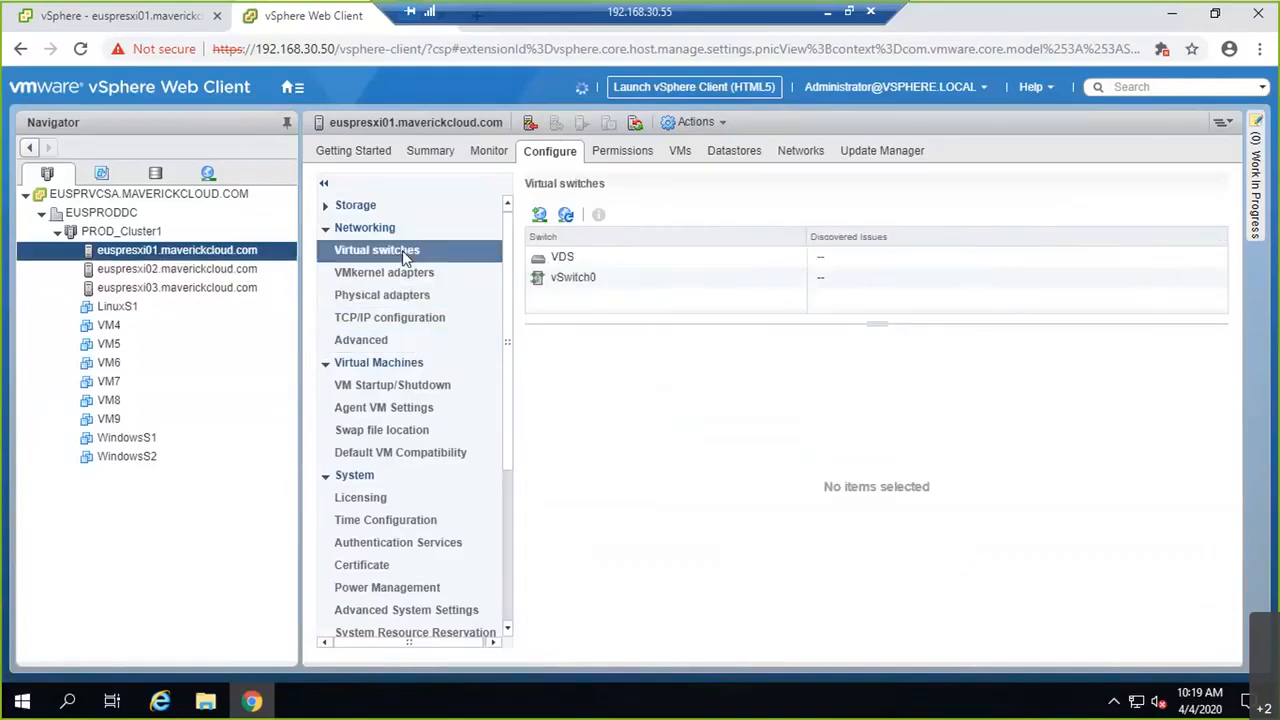
pyautogui.click(539, 214)
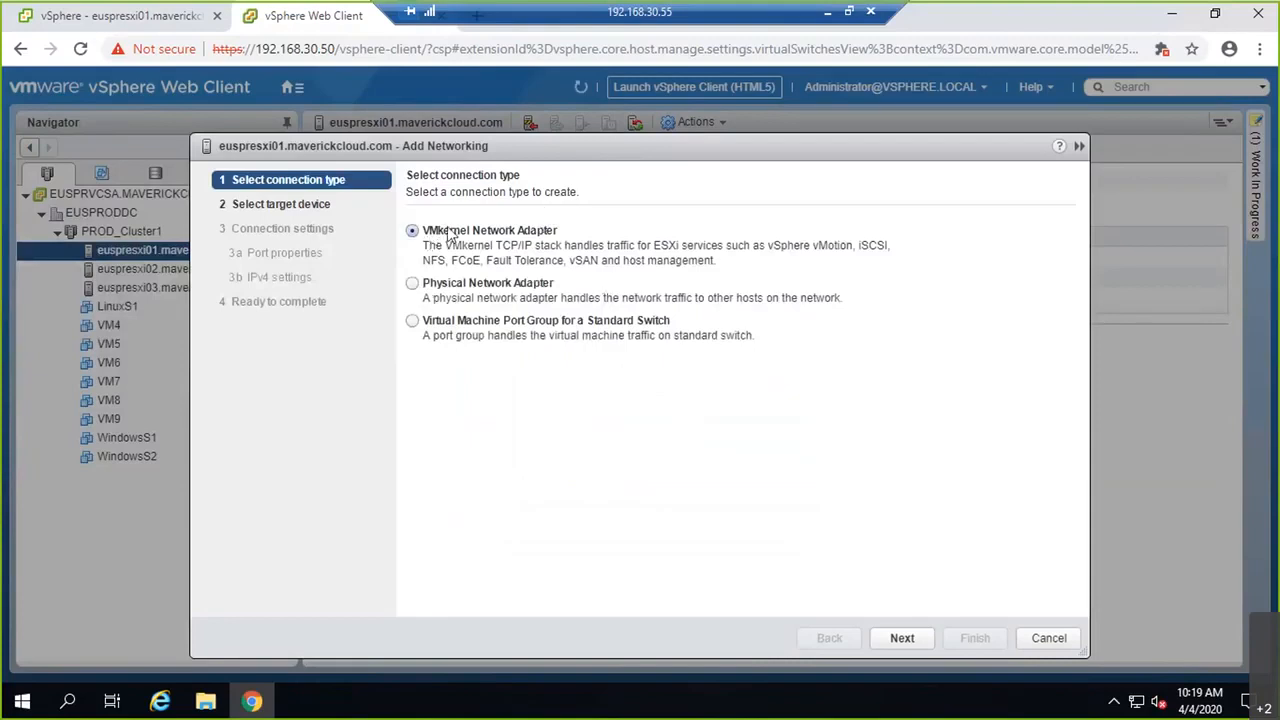
pyautogui.click(900, 641)
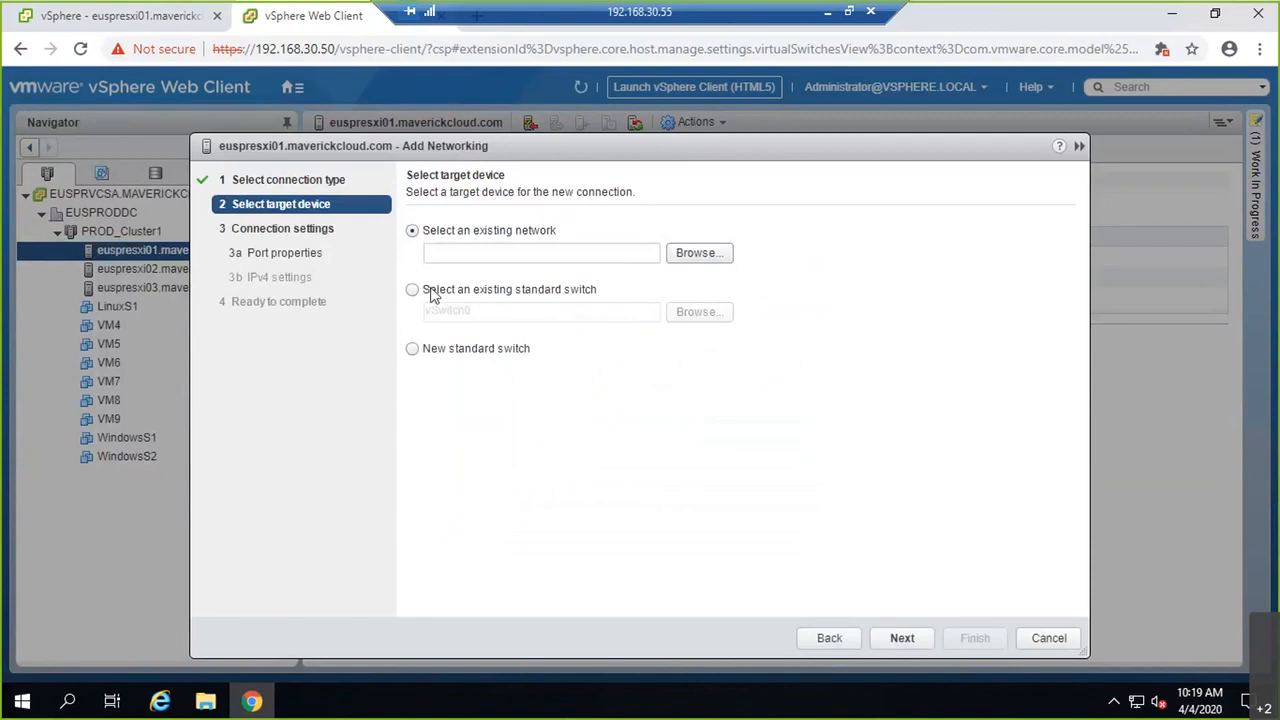
pyautogui.click(413, 348)
pyautogui.click(923, 645)
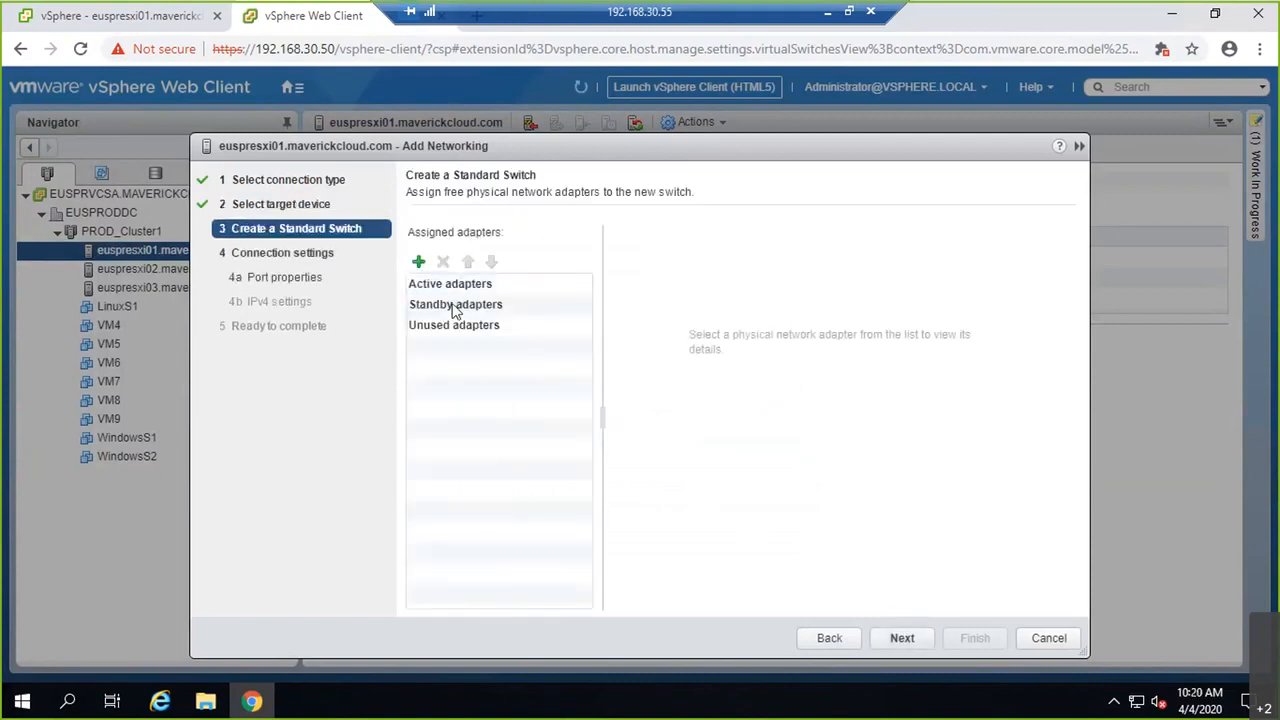
# Step: Assign vmnic2 as active and vmnic3 as unused on the new switch
pyautogui.keyDown('ctrl'); pyautogui.click(500, 311); pyautogui.keyUp('ctrl')
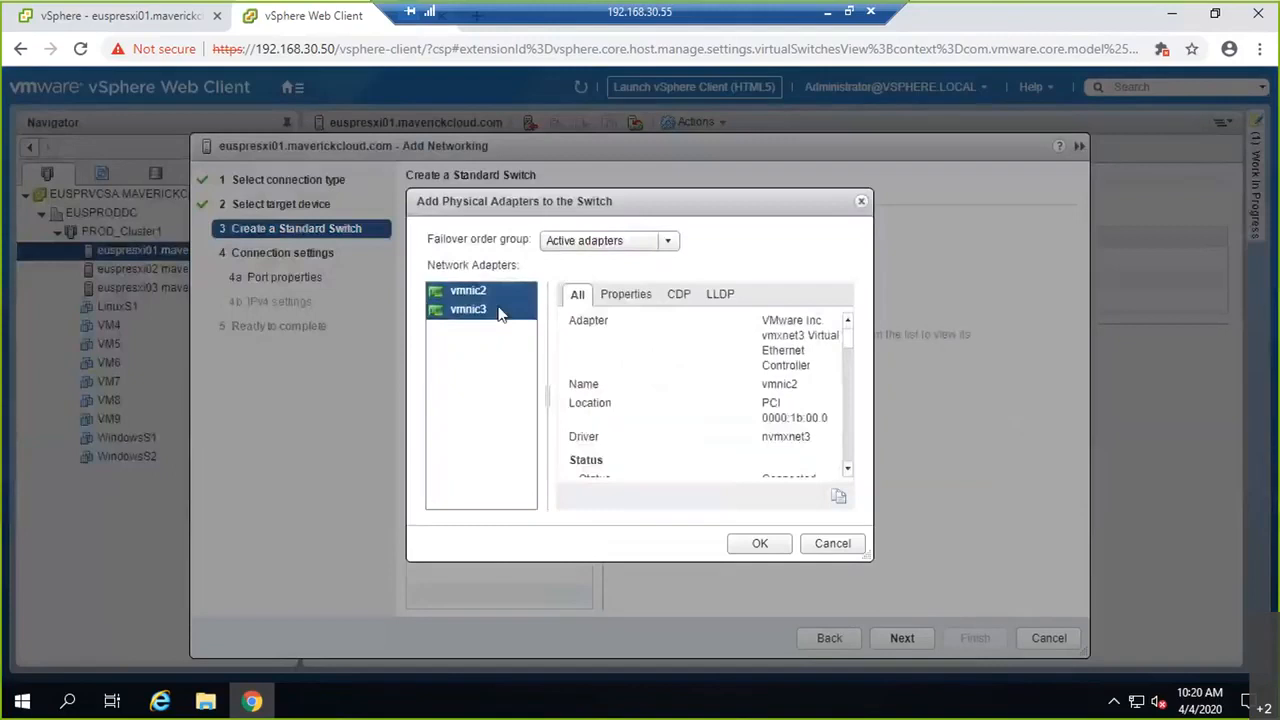
pyautogui.click(779, 551)
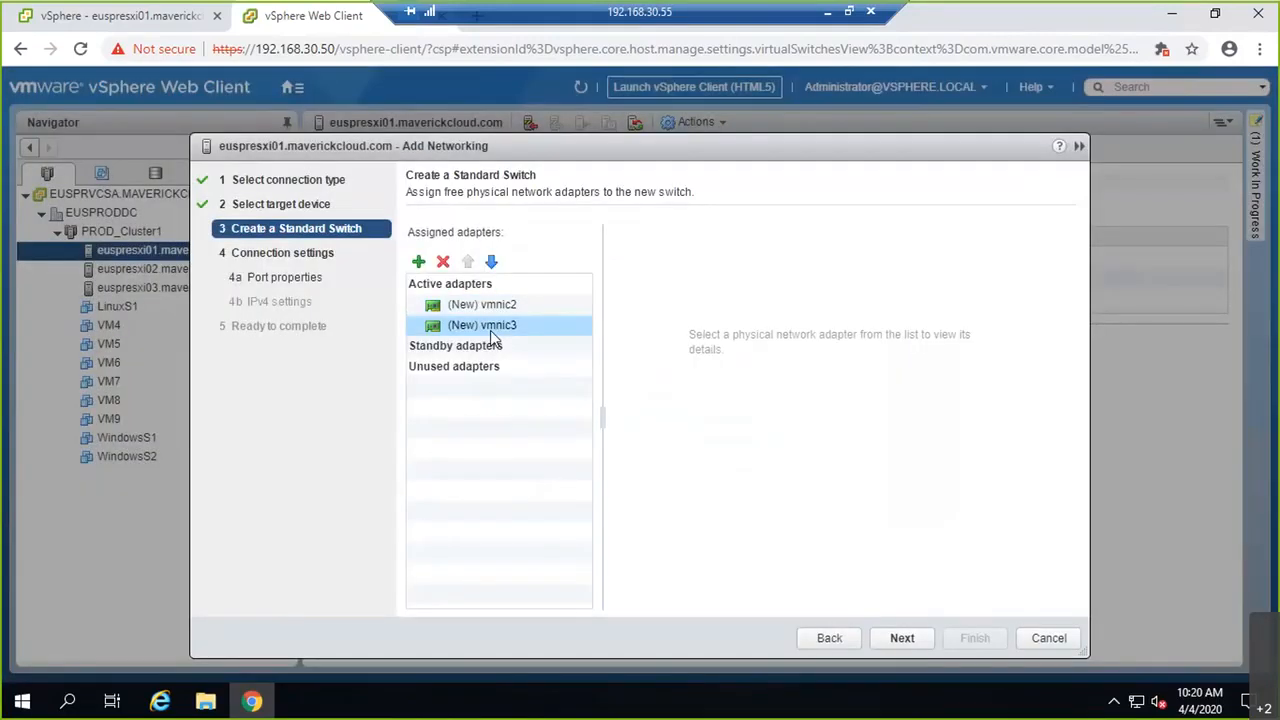
pyautogui.click(491, 262)
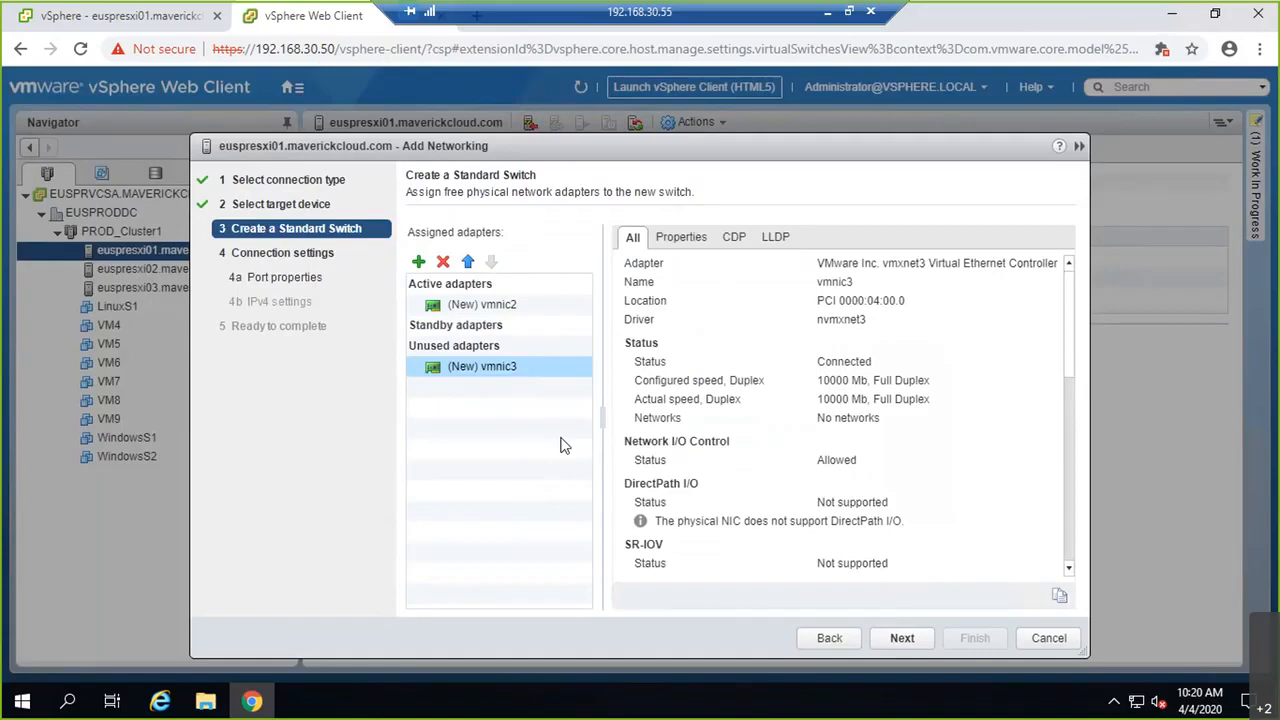
pyautogui.click(907, 642)
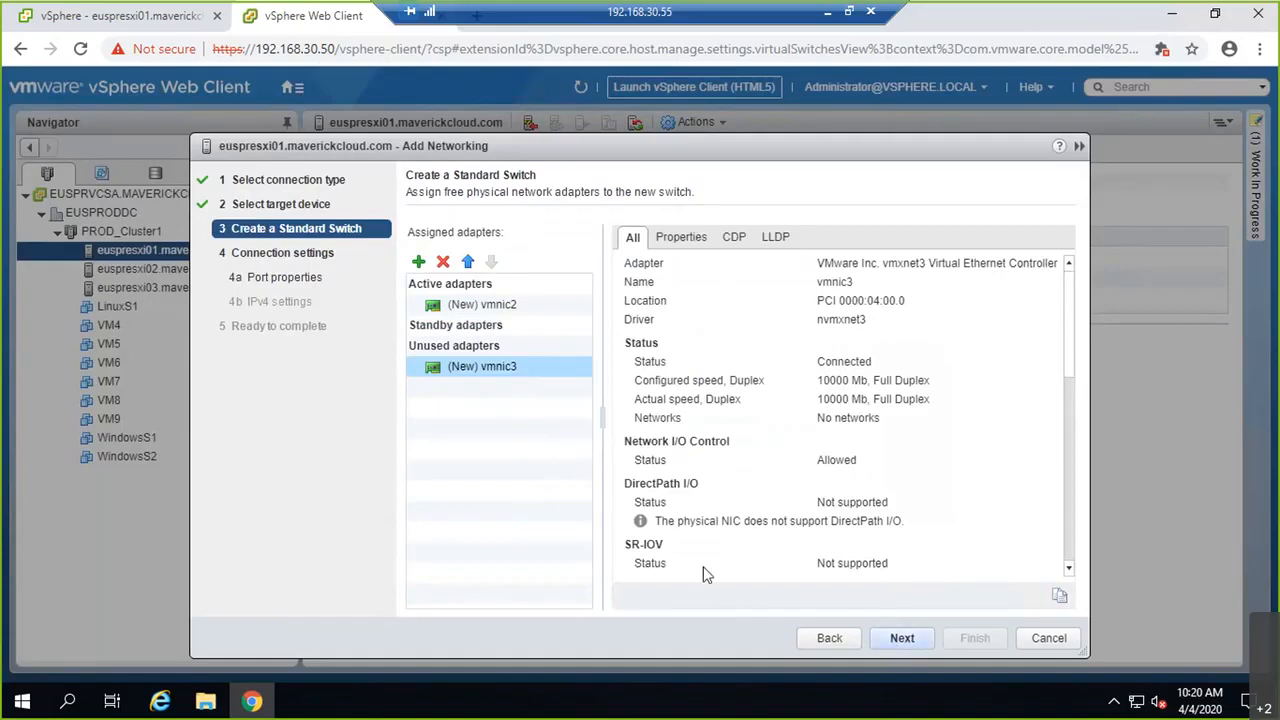
# Step: Name the VMkernel port iSCSI1 with VLAN ID 30, then minimize the remote session
pyautogui.press('BackSpace')
pyautogui.write('iSCSI1')
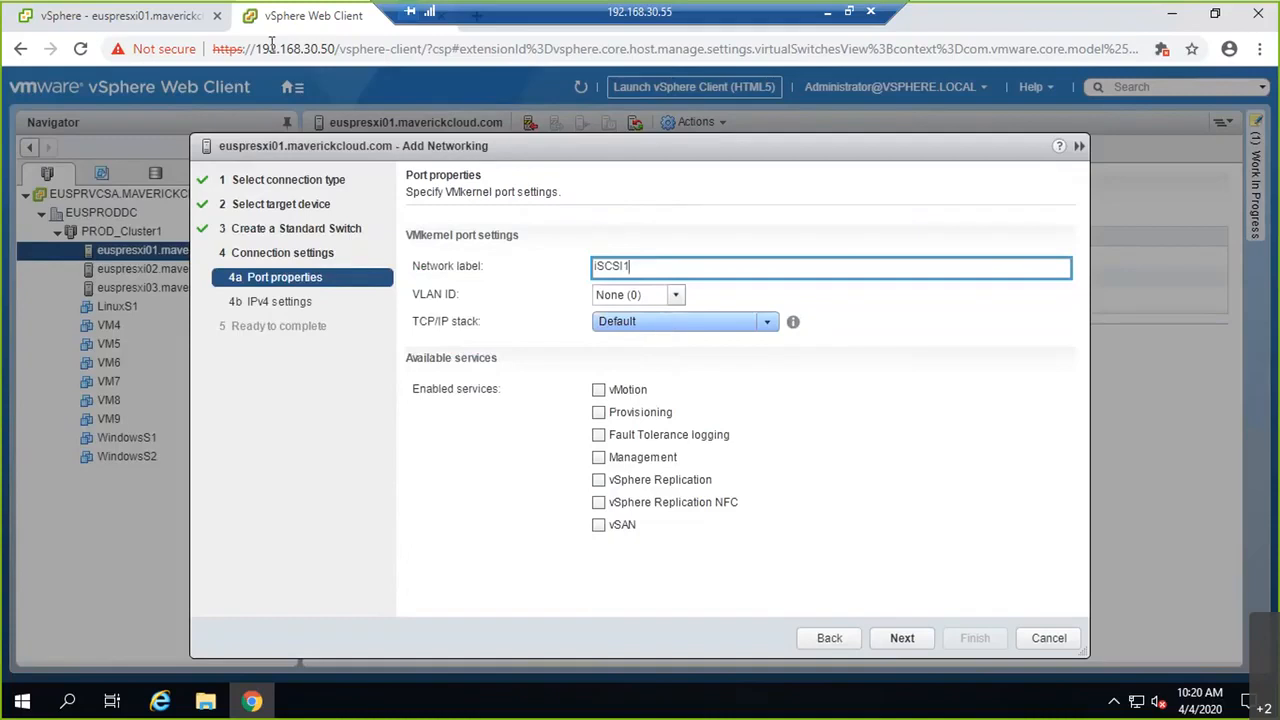
pyautogui.click(644, 294)
pyautogui.doubleClick(647, 300)
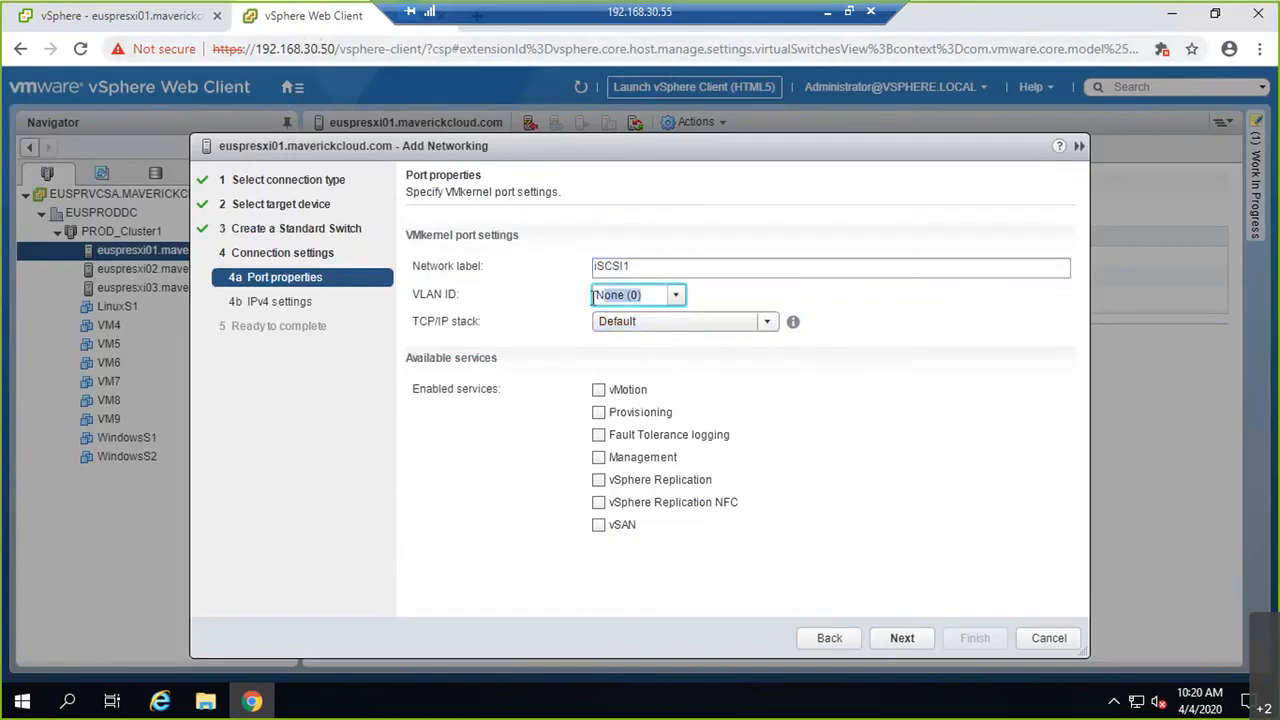
pyautogui.write('30')
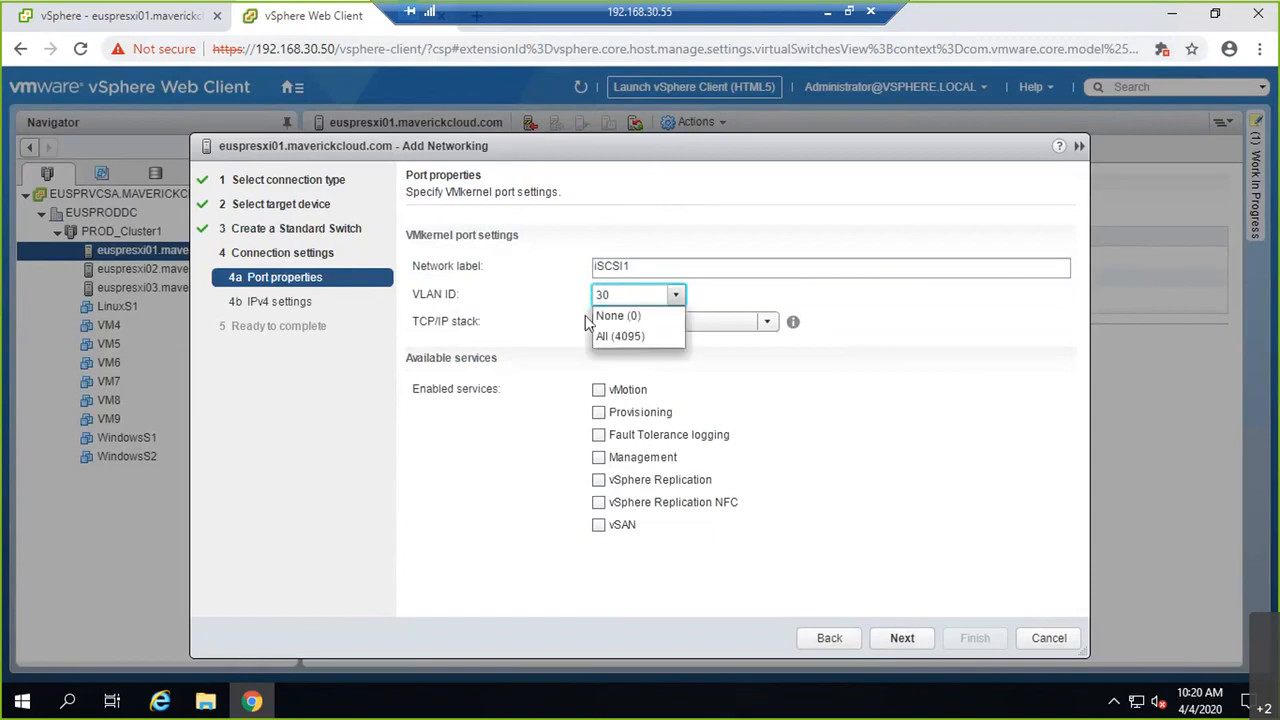
pyautogui.click(893, 374)
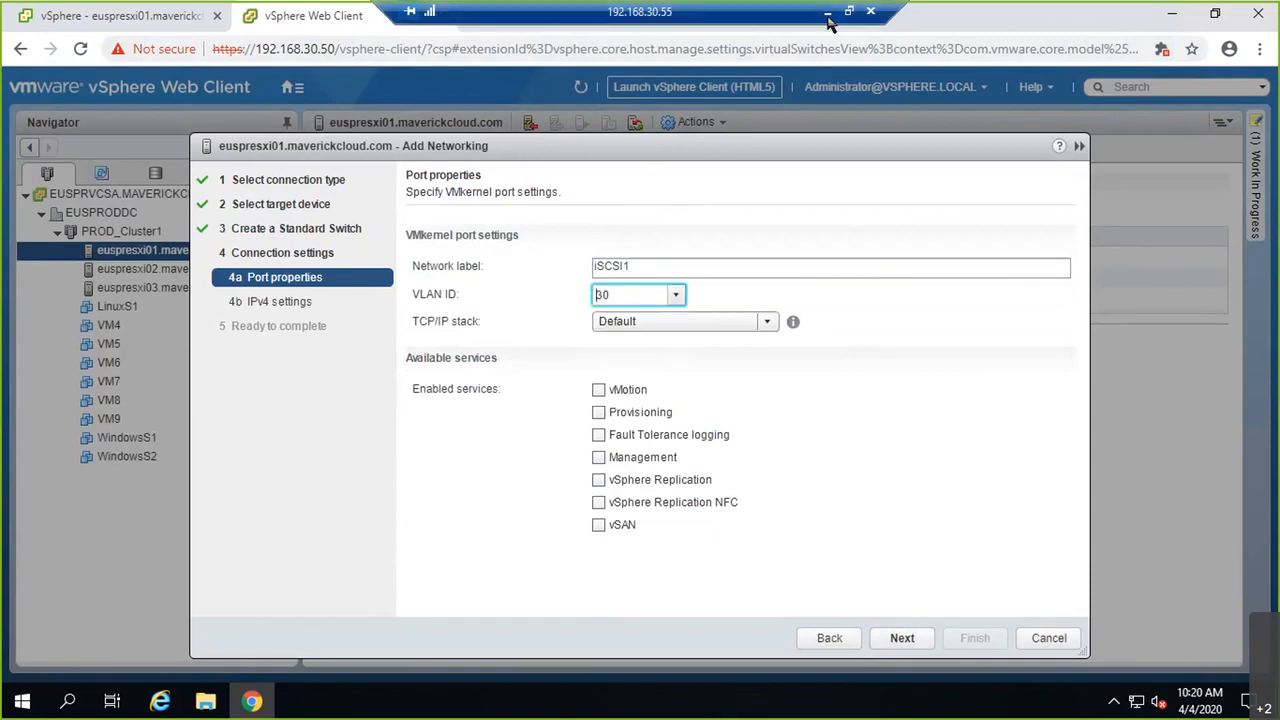
pyautogui.click(827, 14)
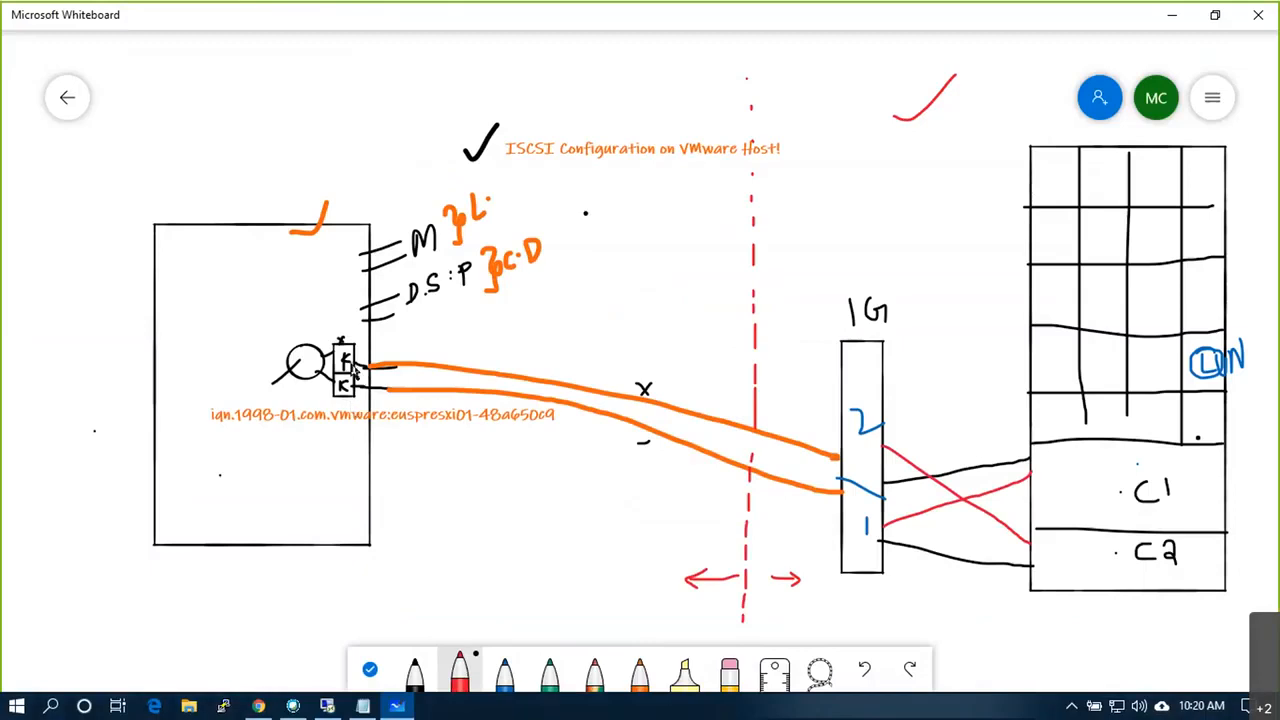
# Step: Below the iqn lines, add an '=' row, then 192.168.30.151 and 192.168.30.152 followed by '----'
pyautogui.click(365, 706)
pyautogui.click(780, 191)
pyautogui.press('Return')
pyautogui.press('Return')
pyautogui.write('===================')
pyautogui.press('Return')
pyautogui.write('192.168.30')
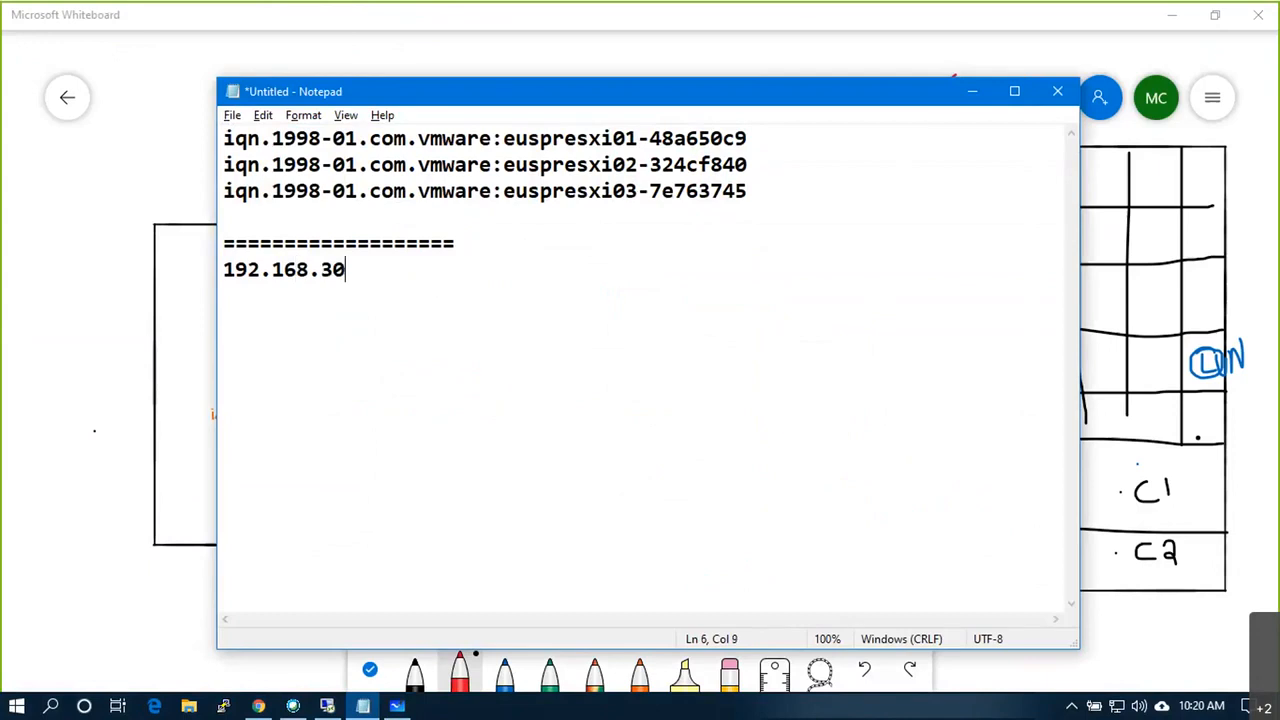
pyautogui.write('.151')
pyautogui.press('Return')
pyautogui.write('192.168.30')
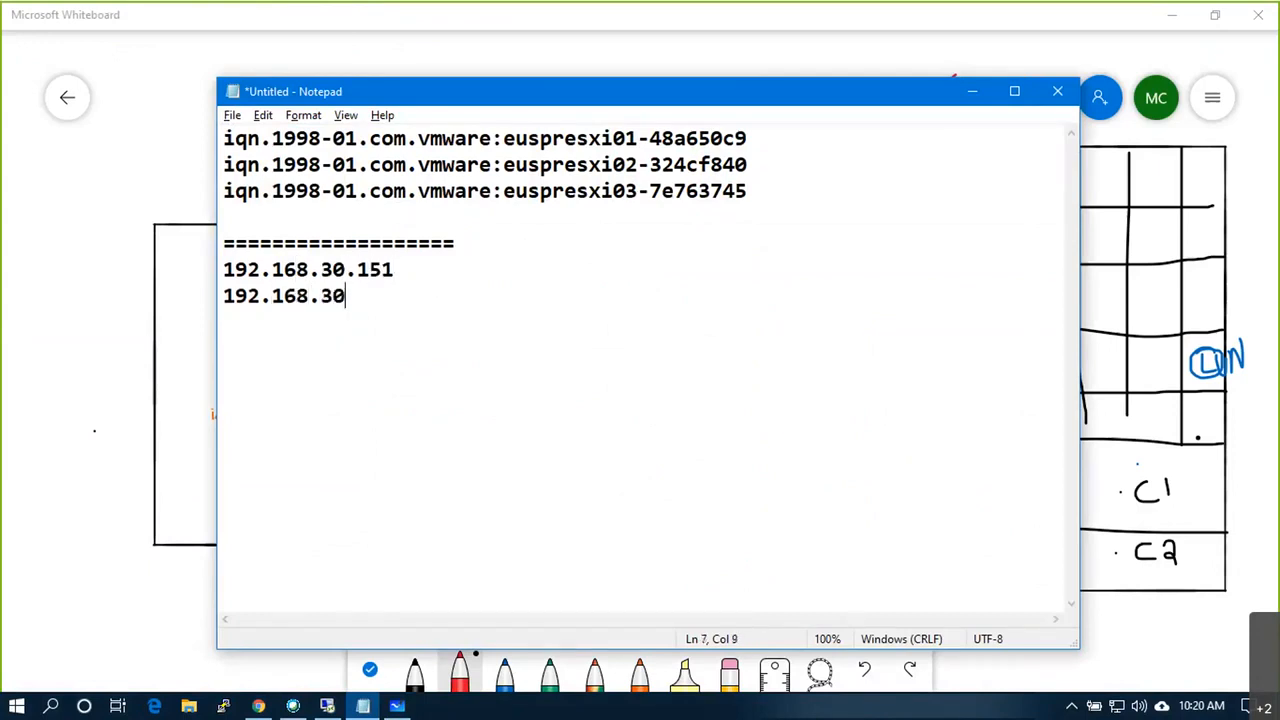
pyautogui.write('.152')
pyautogui.press('Return')
pyautogui.write('=')
pyautogui.press('BackSpace')
pyautogui.write('----')
pyautogui.press('Return')
# Step: Add 192.168.30.153–154 and 192.168.30.155–156 as pairs, each followed by a '----' divider
pyautogui.write('192.168.')
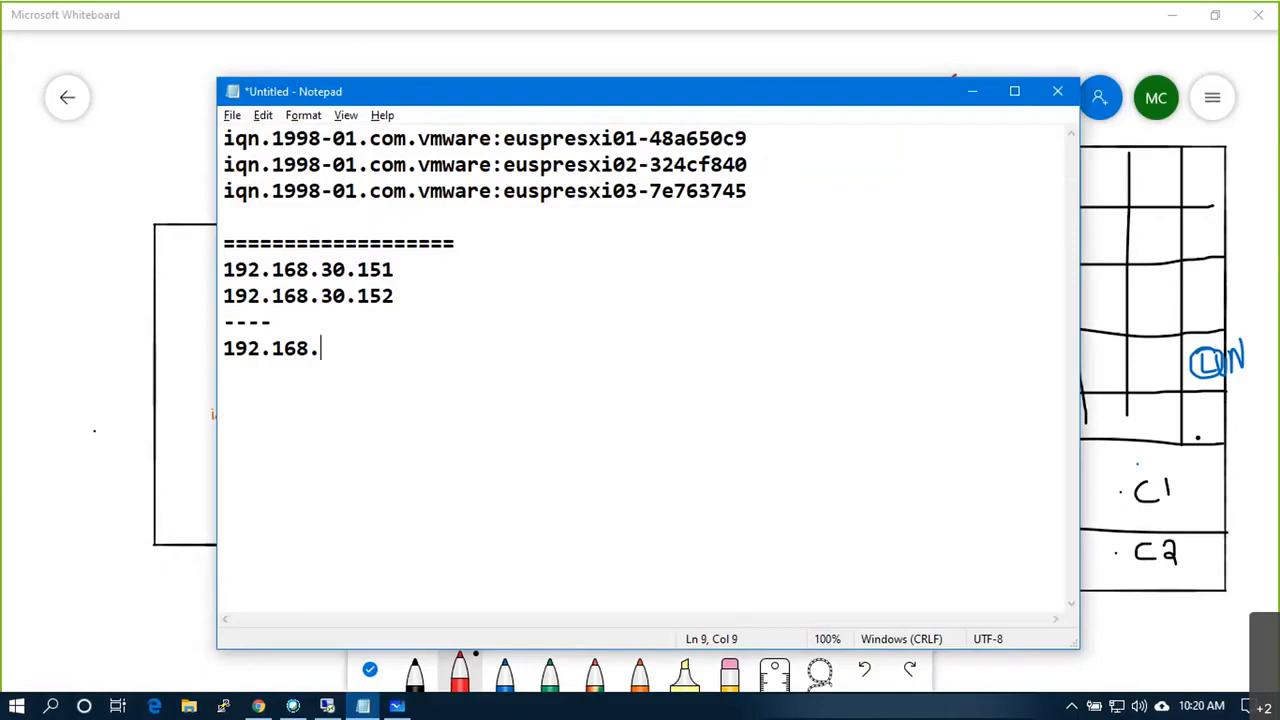
pyautogui.write('30.153')
pyautogui.press('Return')
pyautogui.write('192.168')
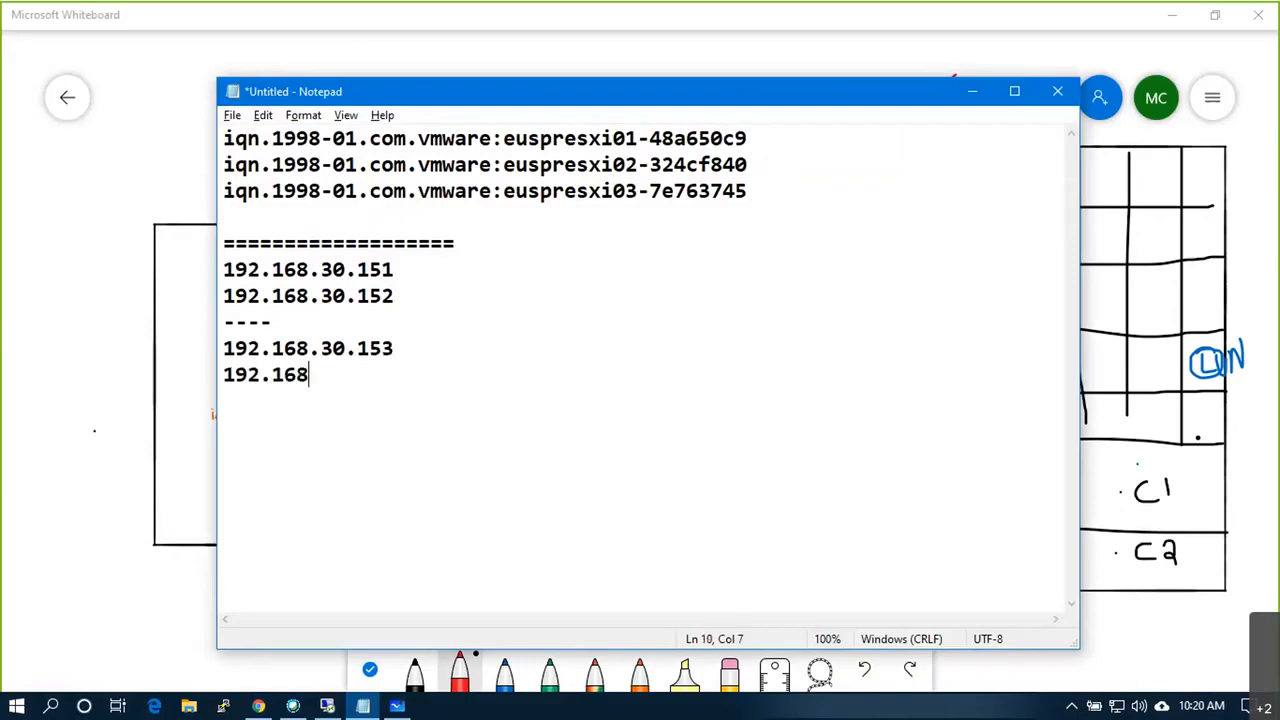
pyautogui.write('.30.154')
pyautogui.press('Return')
pyautogui.write('-----')
pyautogui.press('BackSpace')
pyautogui.press('BackSpace')
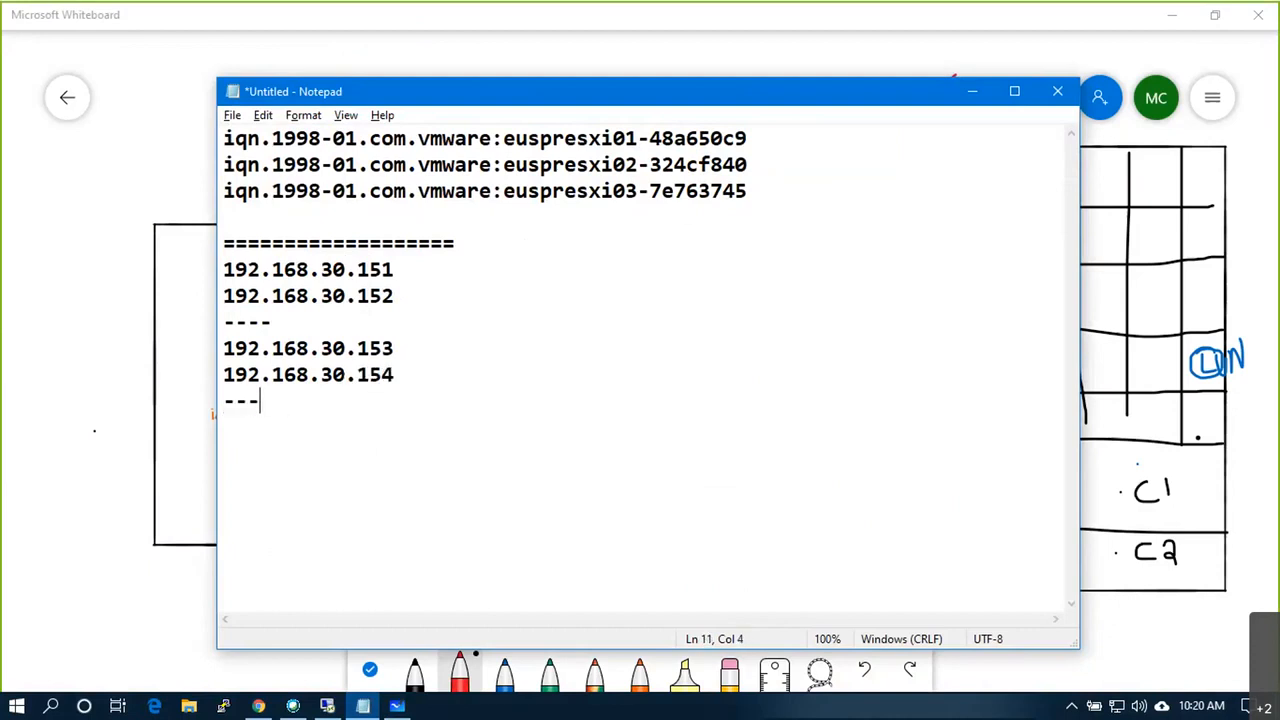
pyautogui.write('-')
pyautogui.press('Return')
pyautogui.write('192.168.30.1')
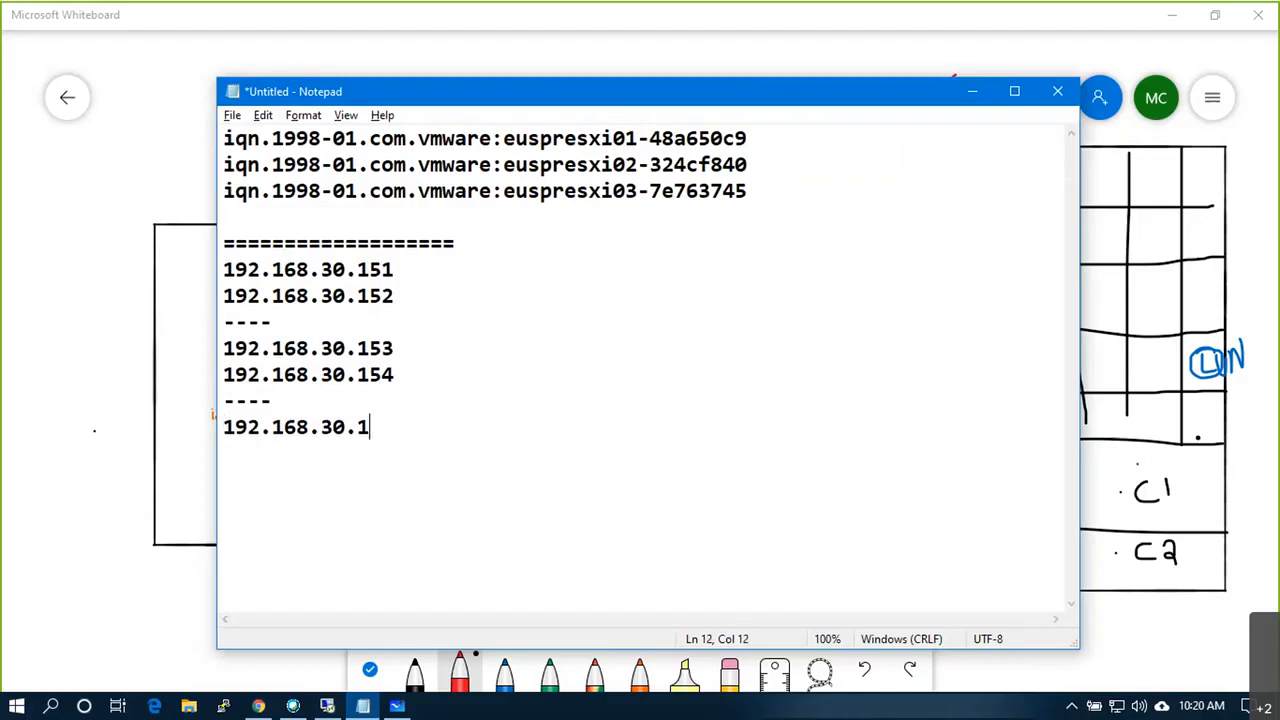
pyautogui.write('55.')
pyautogui.press('BackSpace')
pyautogui.press('Return')
pyautogui.write('192.168')
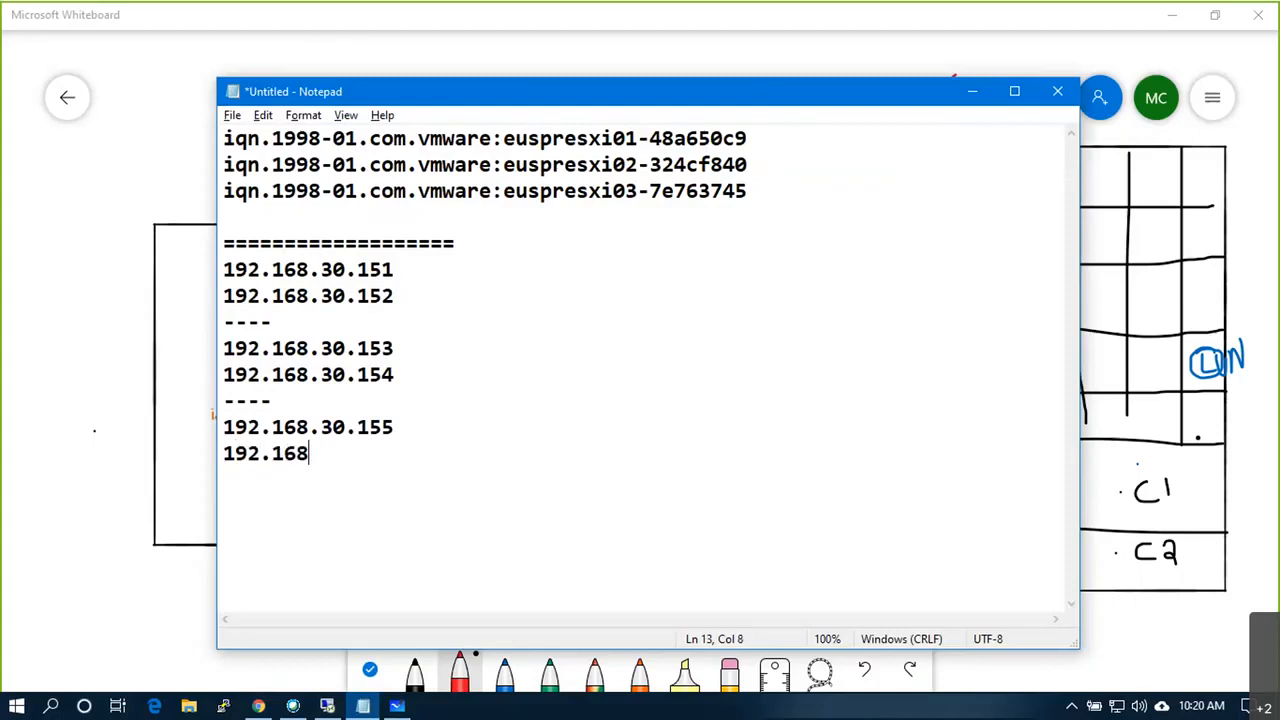
pyautogui.write('.30.156')
pyautogui.press('Return')
pyautogui.write('----')
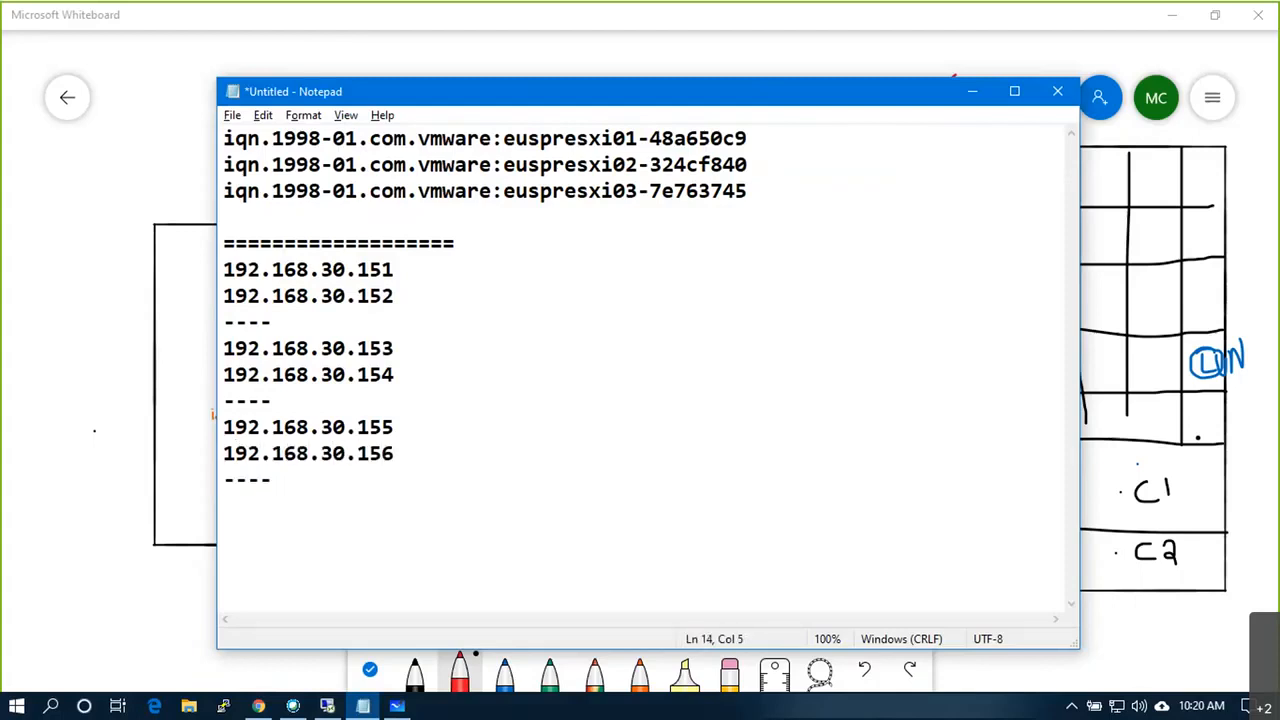
# Step: List 192.168.30.51, 192.168.30.52 and 192.168.30.53 on separate lines below the iqn entries
pyautogui.click(286, 227)
pyautogui.press('Down')
pyautogui.press('Down')
pyautogui.press('Up')
pyautogui.press('Up')
pyautogui.write('192')
pyautogui.write('.1')
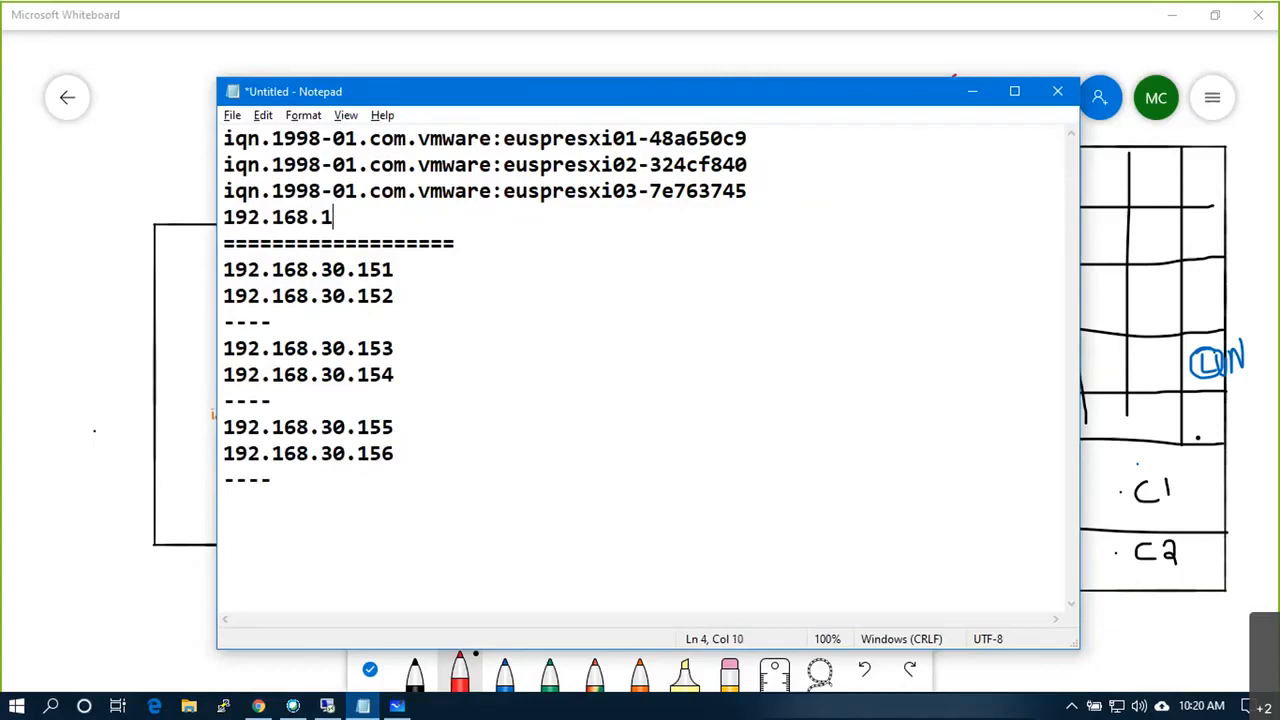
pyautogui.write('68.30.51')
pyautogui.press('Return')
pyautogui.write('192.168.')
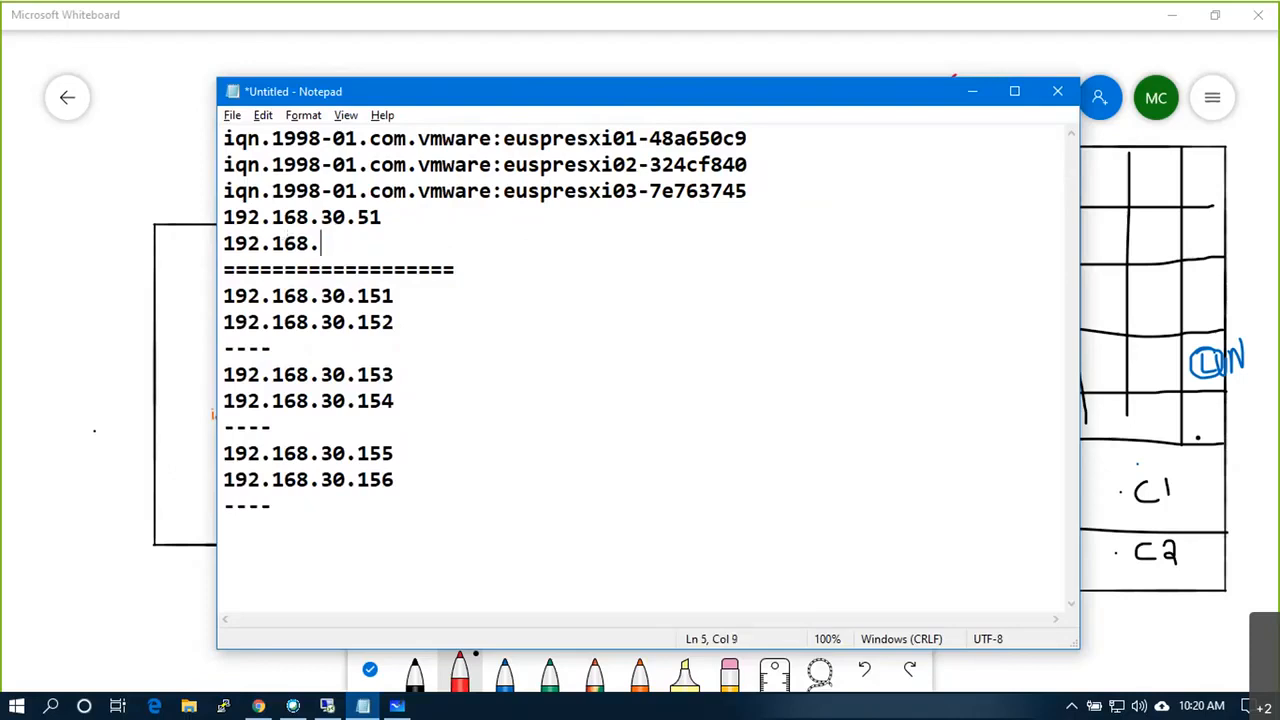
pyautogui.write('30.52')
pyautogui.press('Return')
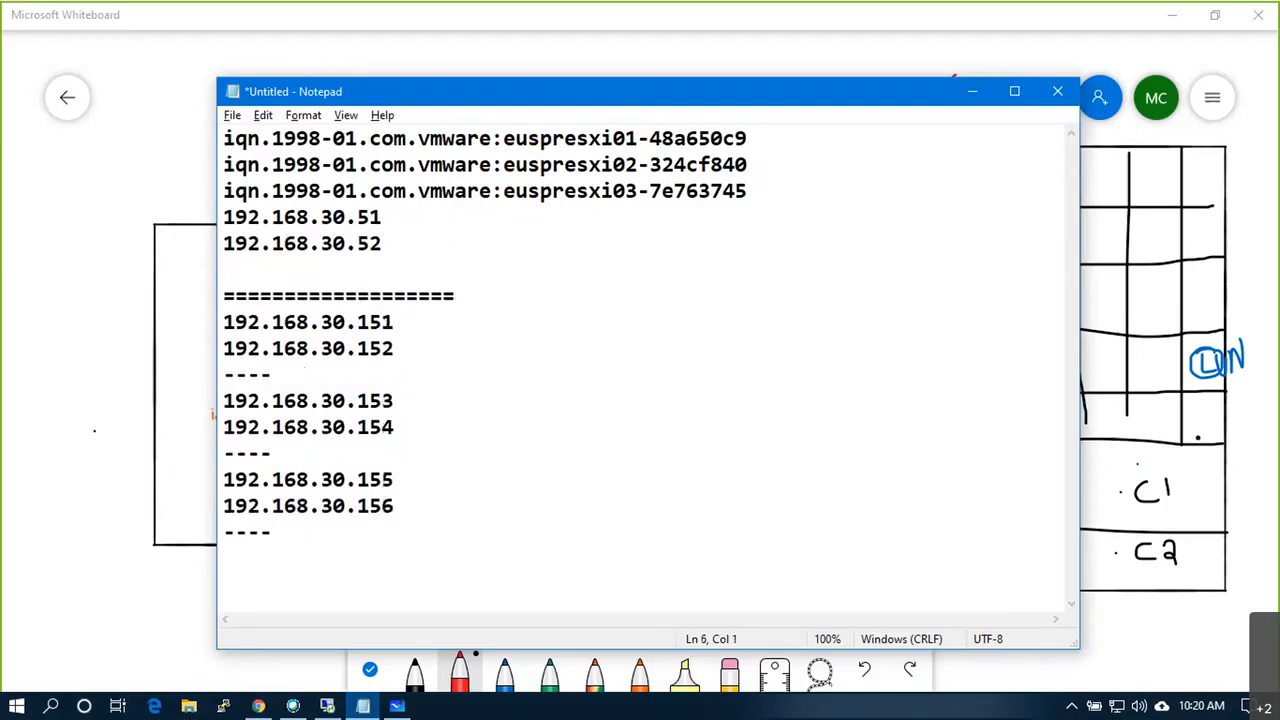
pyautogui.write('192.168.30.')
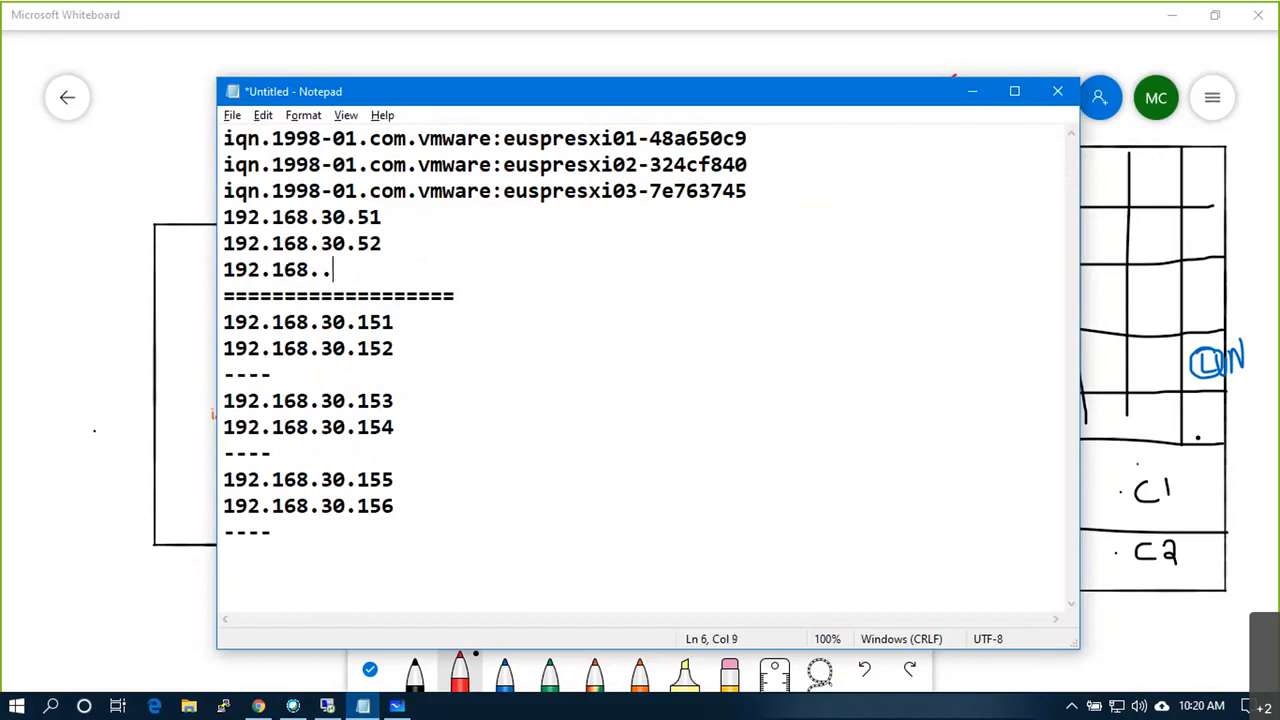
pyautogui.write('53')
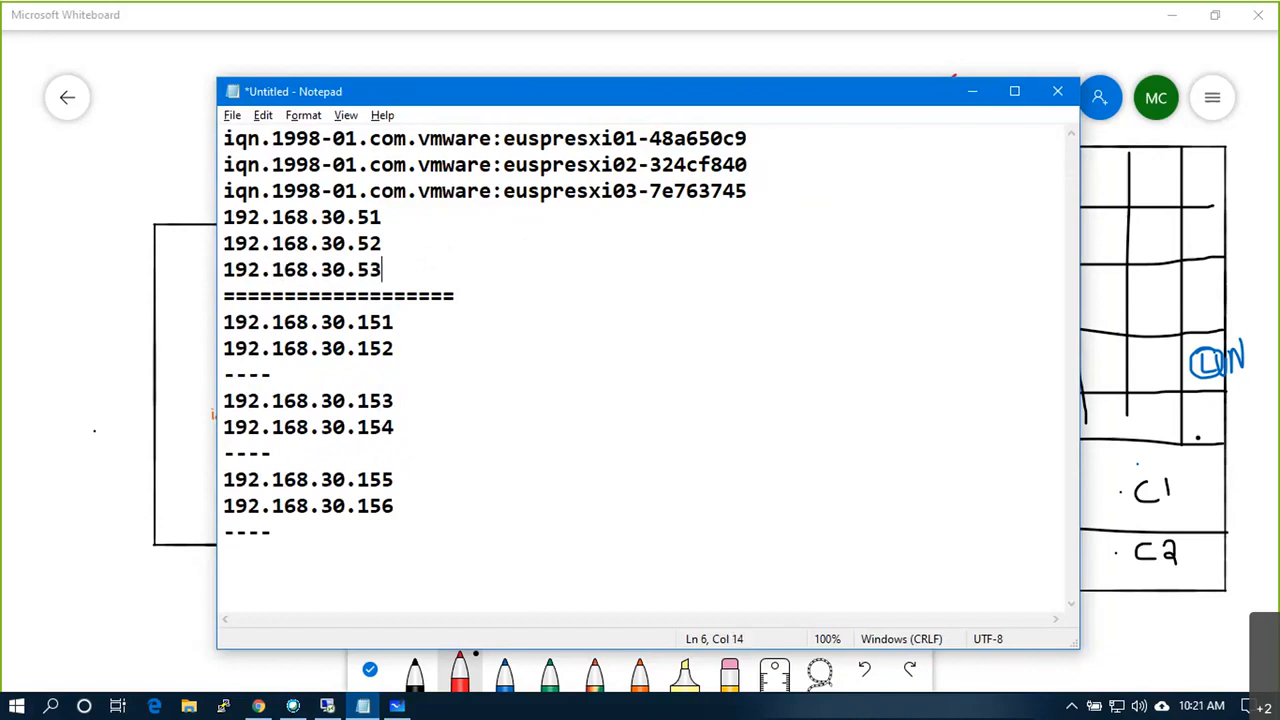
# Step: Add a '192.168.30.50 - VC' line above 192.168.30.51 and remove the leftover blank line
pyautogui.press('Up')
pyautogui.press('Up')
pyautogui.press('Return')
pyautogui.press('Up')
pyautogui.press('Return')
pyautogui.press('Down')
pyautogui.press('Delete')
pyautogui.press('Up')
pyautogui.press('Up')
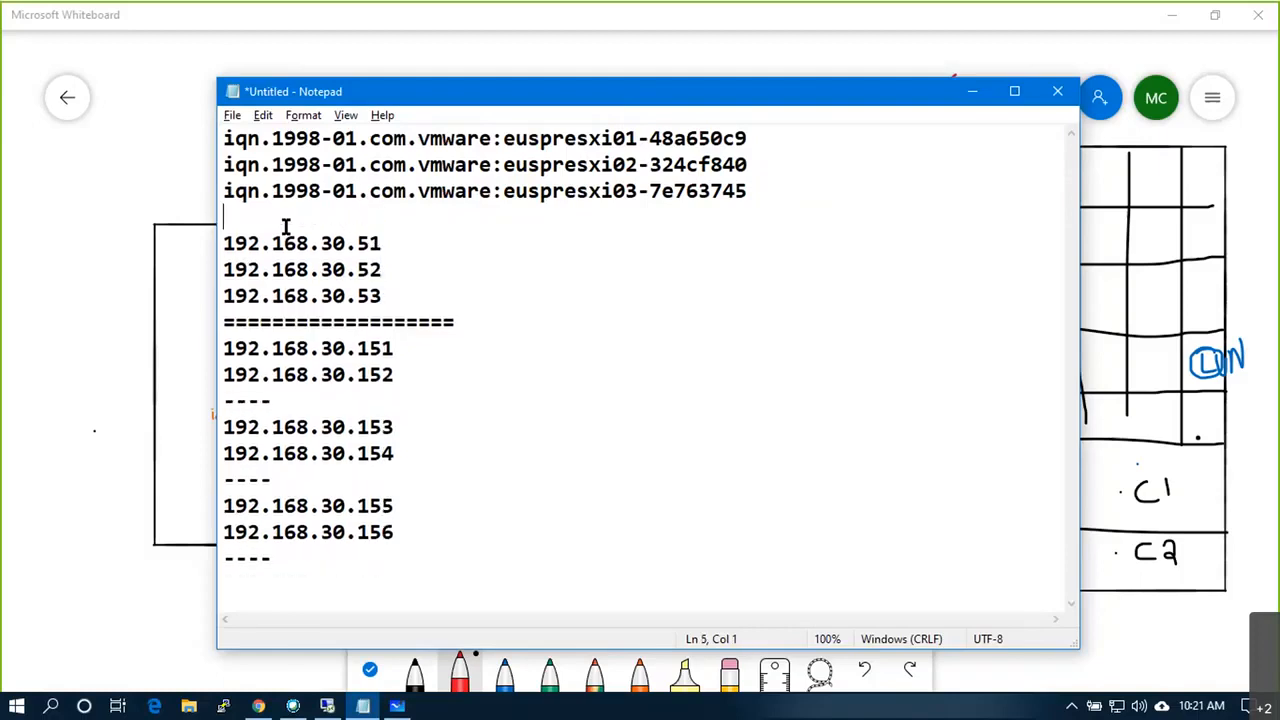
pyautogui.write('192.168.40')
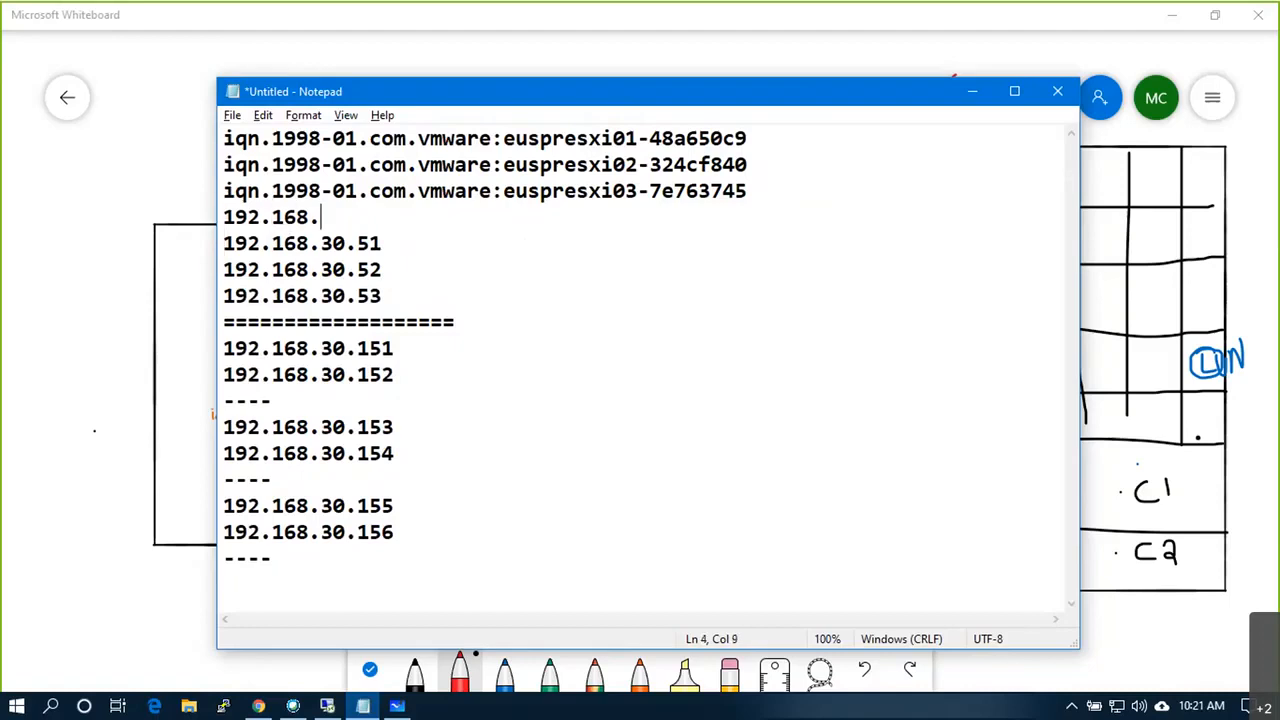
pyautogui.press('BackSpace')
pyautogui.press('BackSpace')
pyautogui.write('30.50')
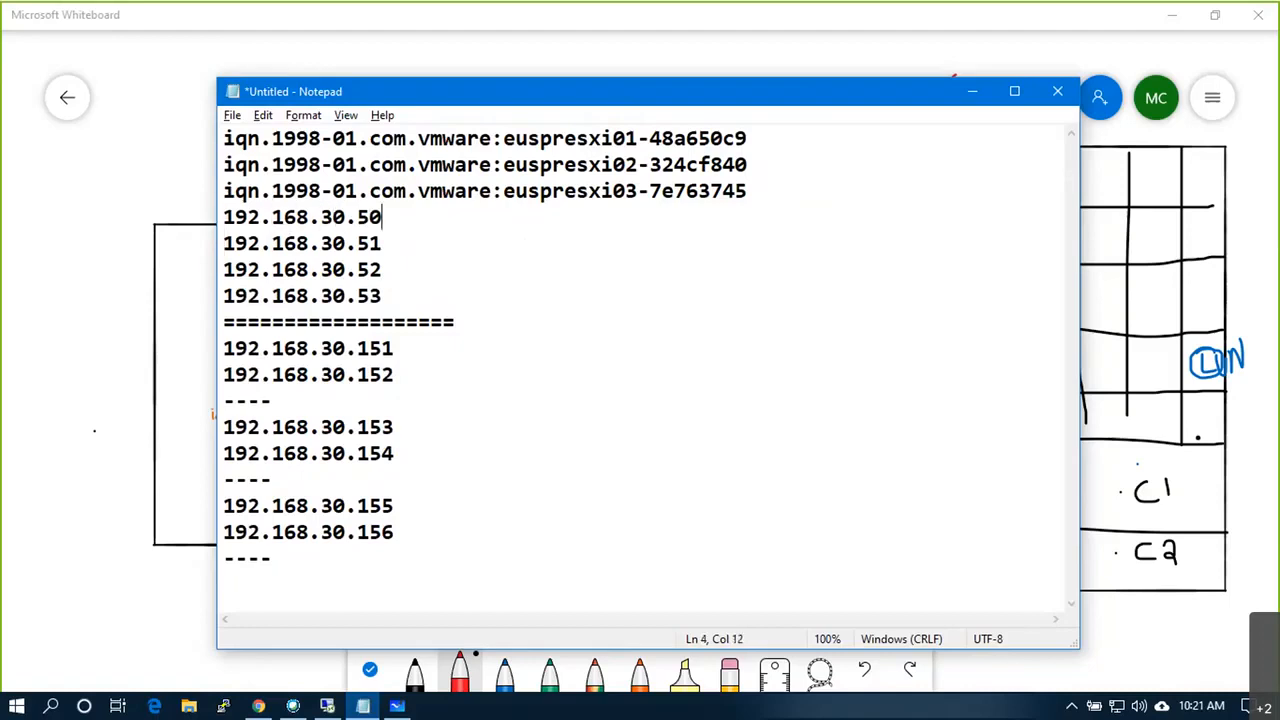
pyautogui.write(' - VC')
# Step: Minimize the remote session and launch Command Prompt via Run 'cmd', entering ping 192.168.50.5
pyautogui.hotkey('alt', 'Tab')
pyautogui.hotkey('alt', 'Tab')
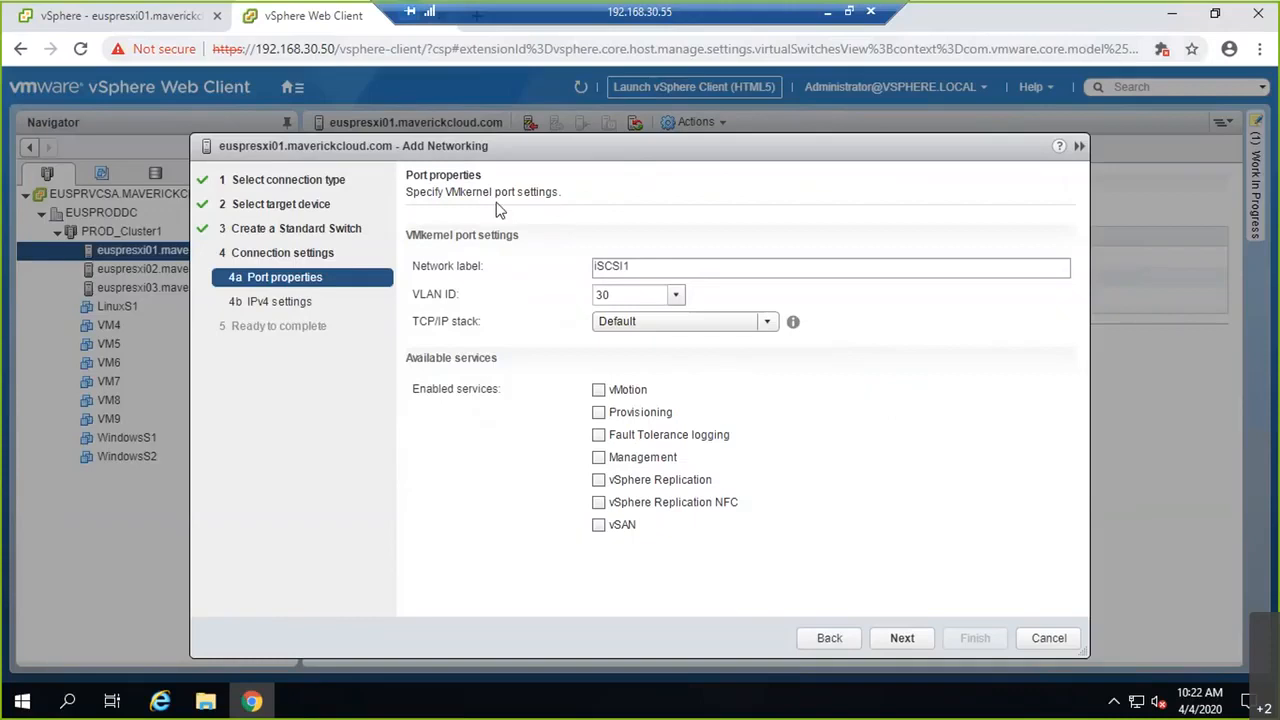
pyautogui.click(850, 12)
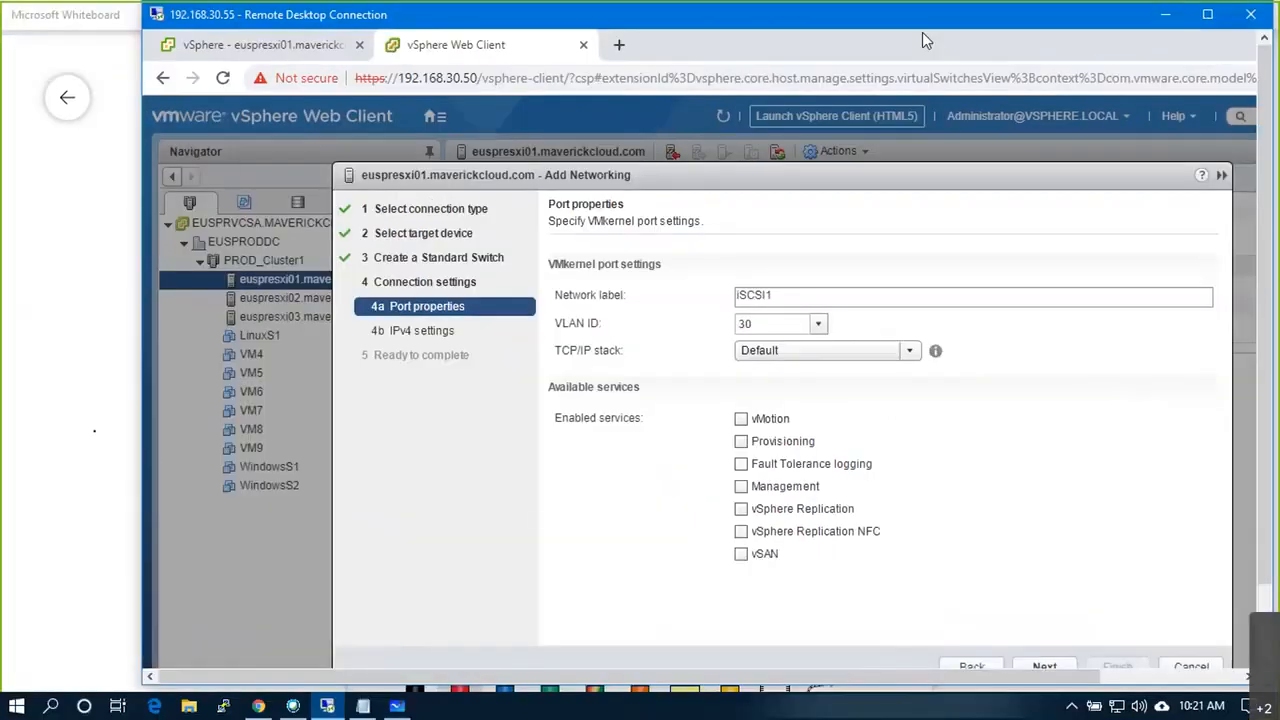
pyautogui.doubleClick(922, 28)
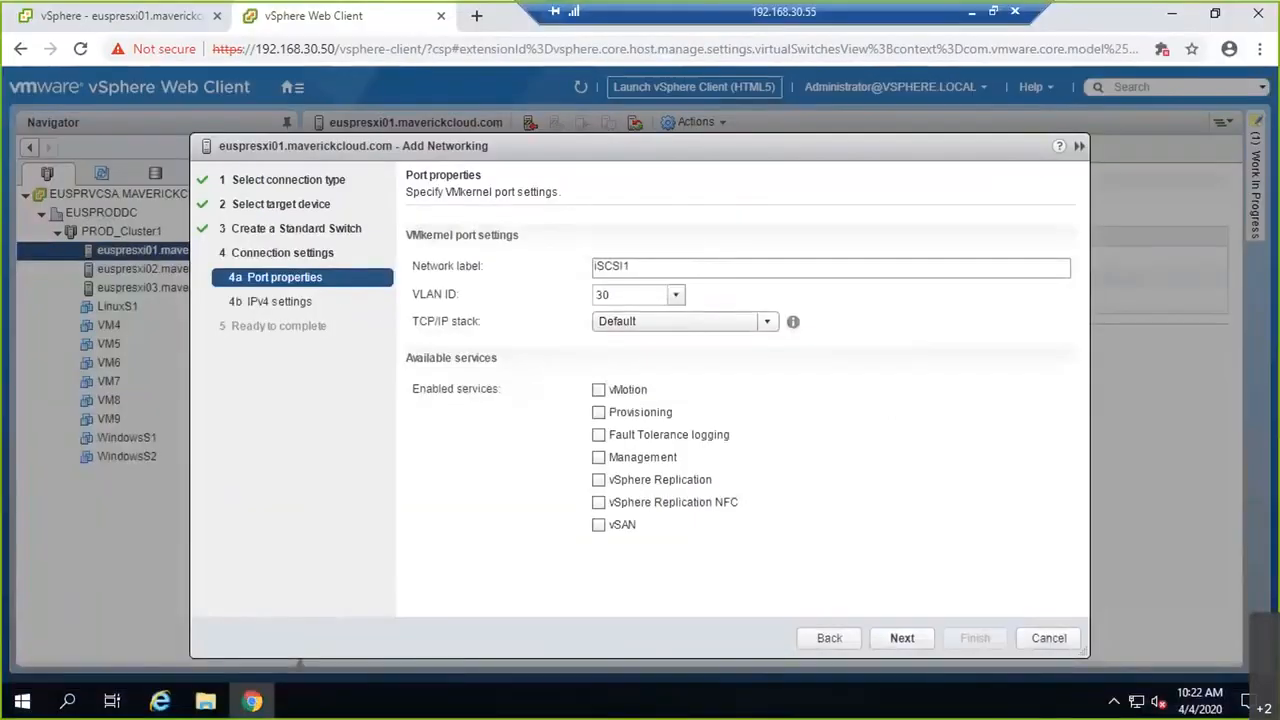
pyautogui.click(969, 14)
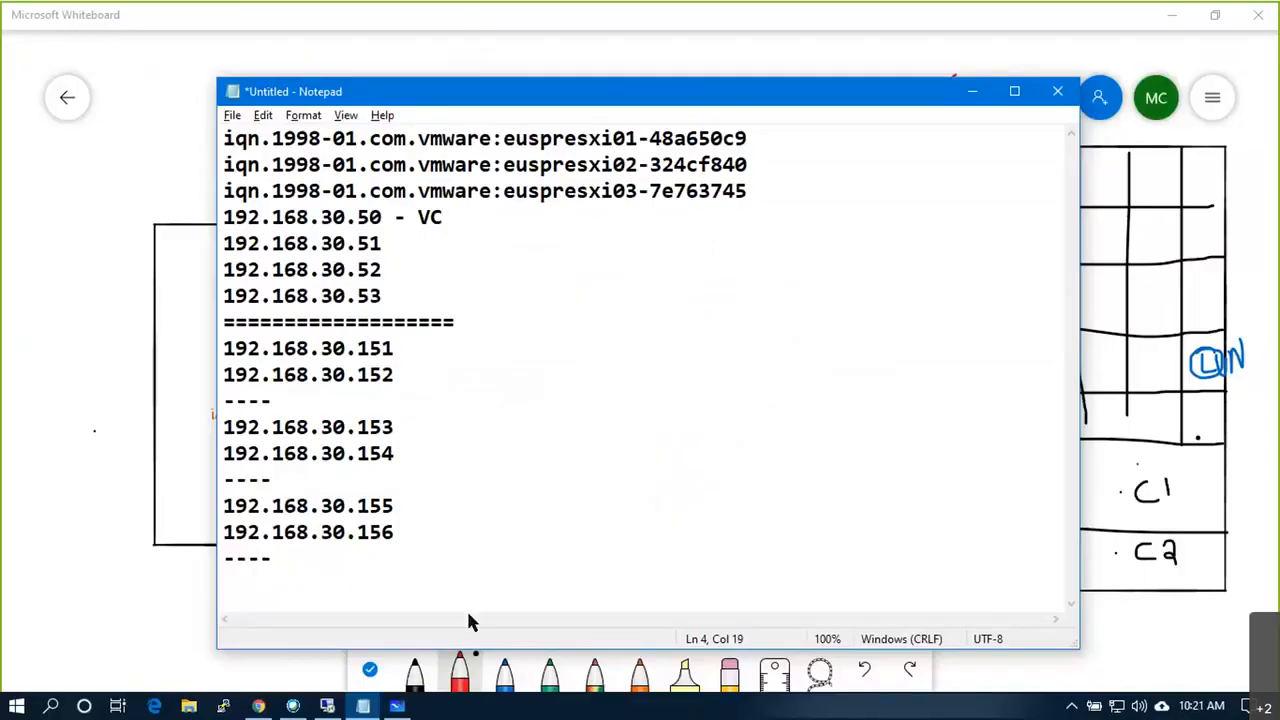
pyautogui.press('super+r')
pyautogui.write('cmd')
pyautogui.press('Return')
pyautogui.write('ping 192.168.50.5')
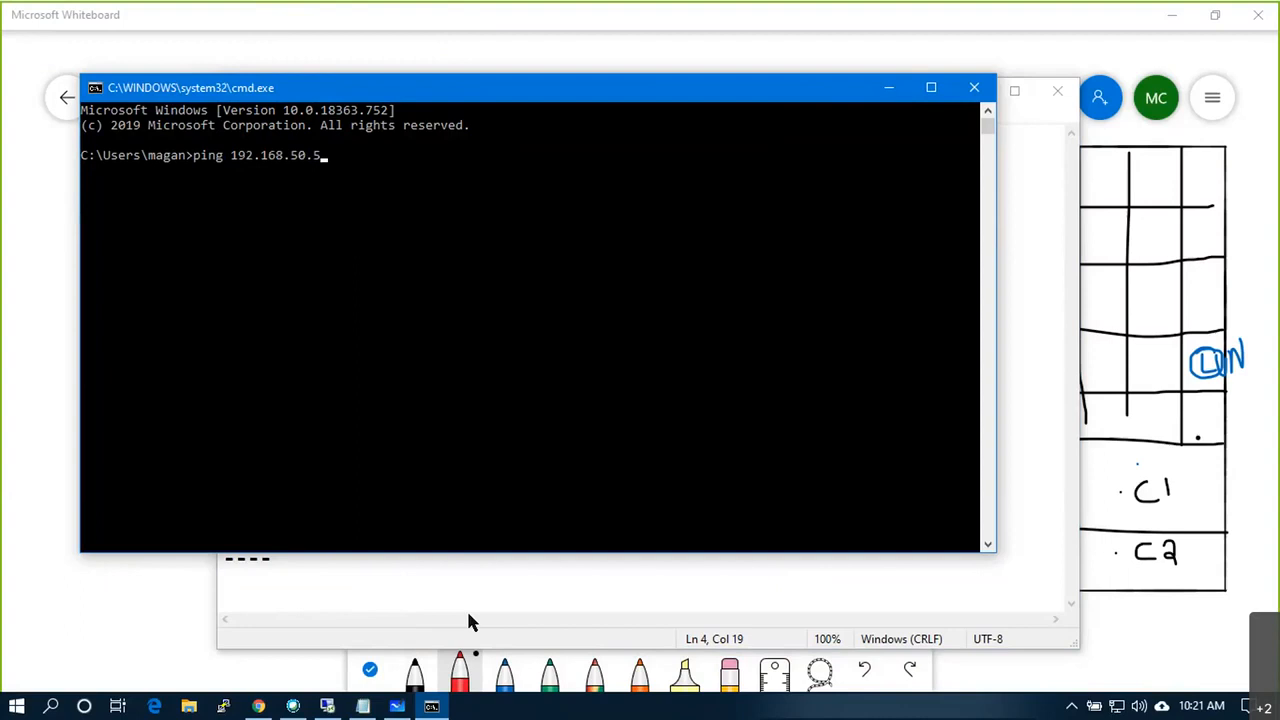
# Step: Ping 192.168.30.54, then delete an empty line from the Notepad address notes
pyautogui.press('BackSpace')
pyautogui.press('BackSpace')
pyautogui.press('BackSpace')
pyautogui.press('BackSpace')
pyautogui.write('30.54')
pyautogui.press('Return')
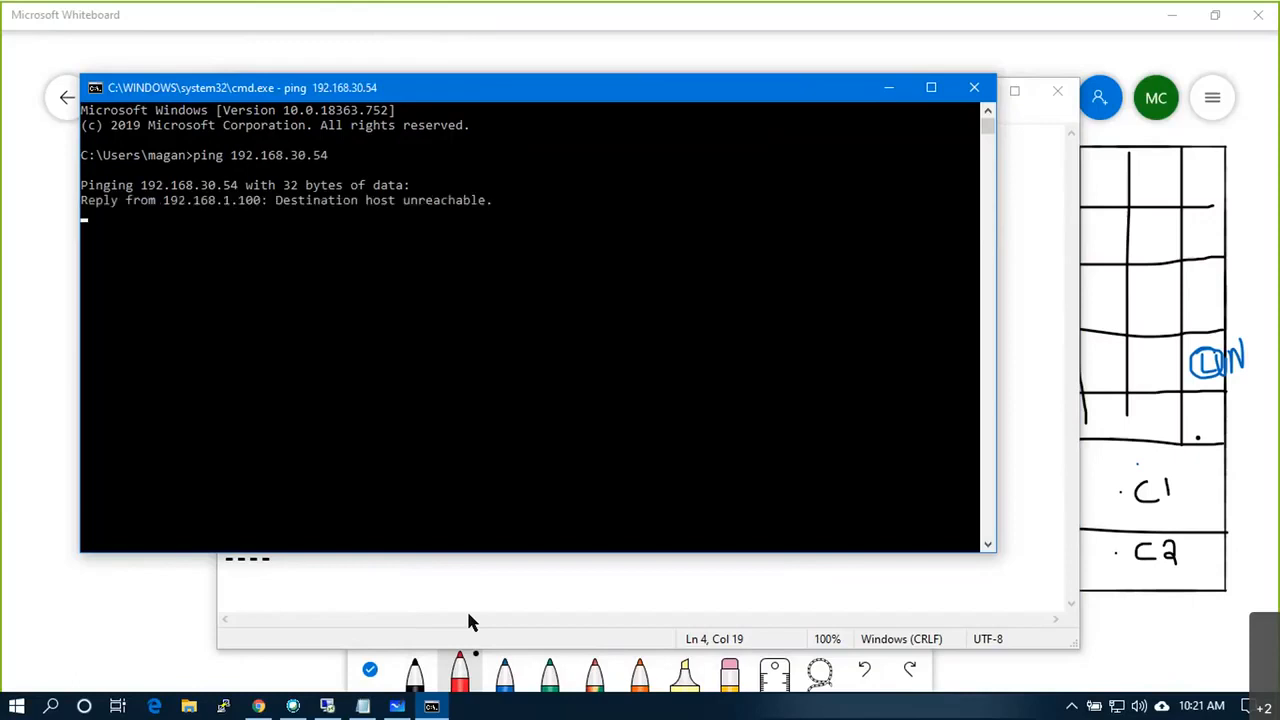
pyautogui.hotkey('ctrl', 'c')
pyautogui.click(468, 622)
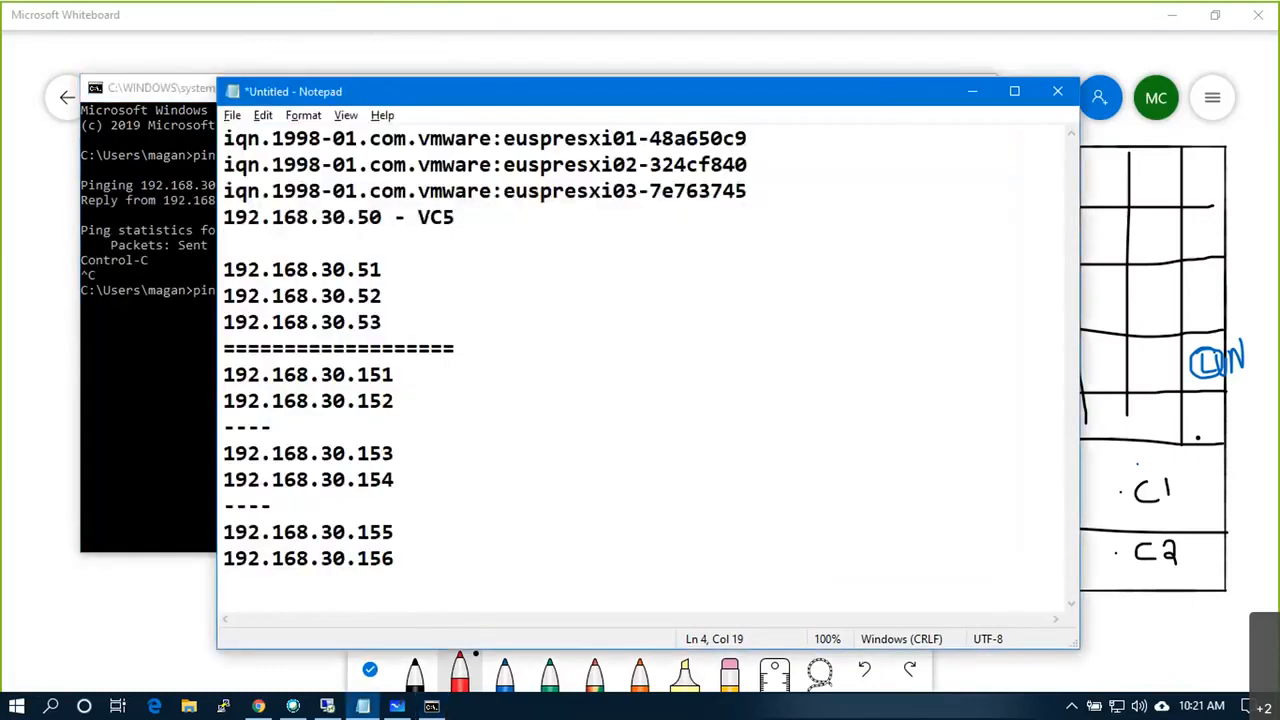
pyautogui.press('Down')
pyautogui.press('Delete')
pyautogui.hotkey('alt', 'Tab')
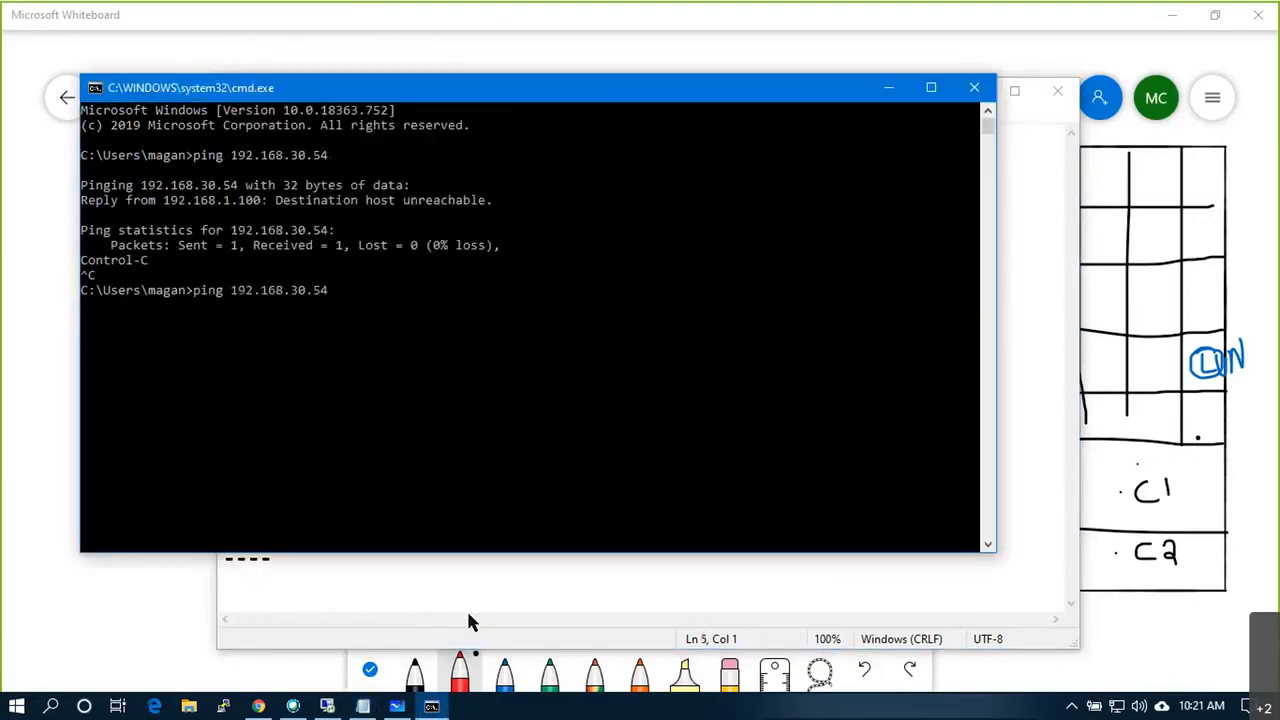
# Step: Ping 192.168.30.55, 192.168.30.53 and 192.168.30.52 in turn, stopping each with Ctrl+C
pyautogui.press('BackSpace')
pyautogui.write('5')
pyautogui.press('Return')
pyautogui.hotkey('ctrl', 'c')
pyautogui.press('Up')
pyautogui.press('BackSpace')
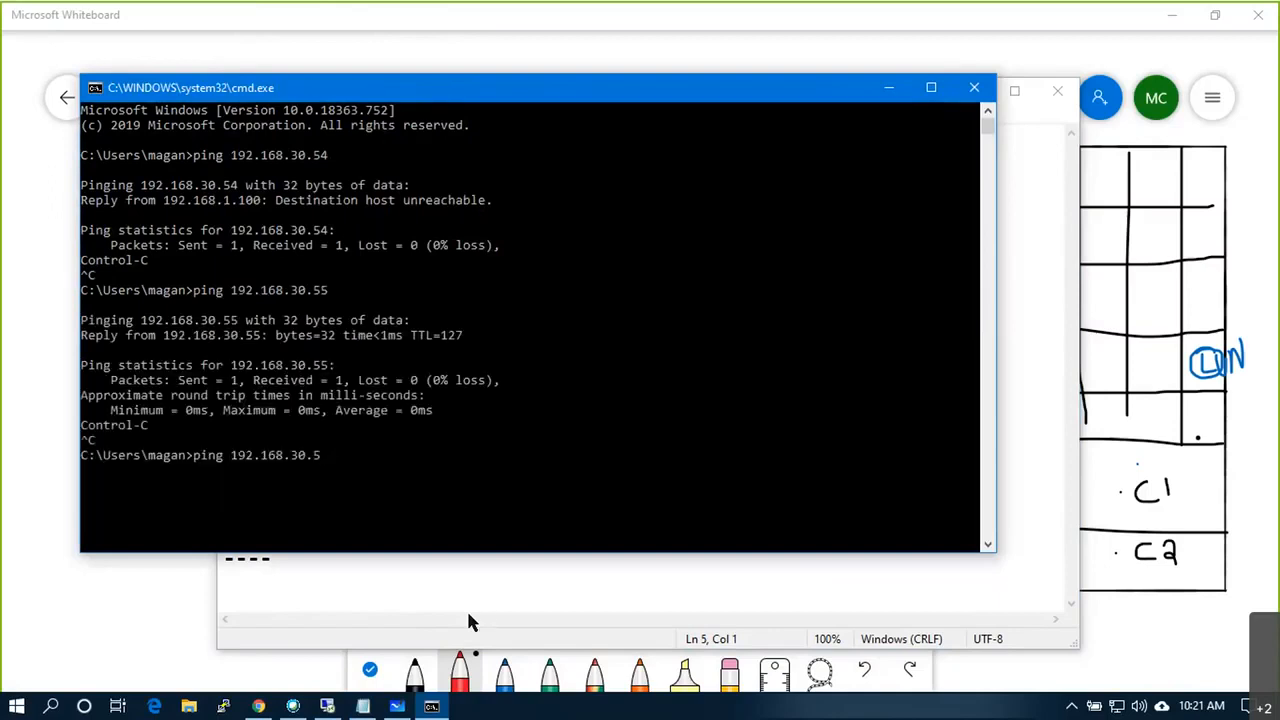
pyautogui.write('3')
pyautogui.press('Return')
pyautogui.hotkey('ctrl', 'c')
pyautogui.write('2')
pyautogui.press('Up')
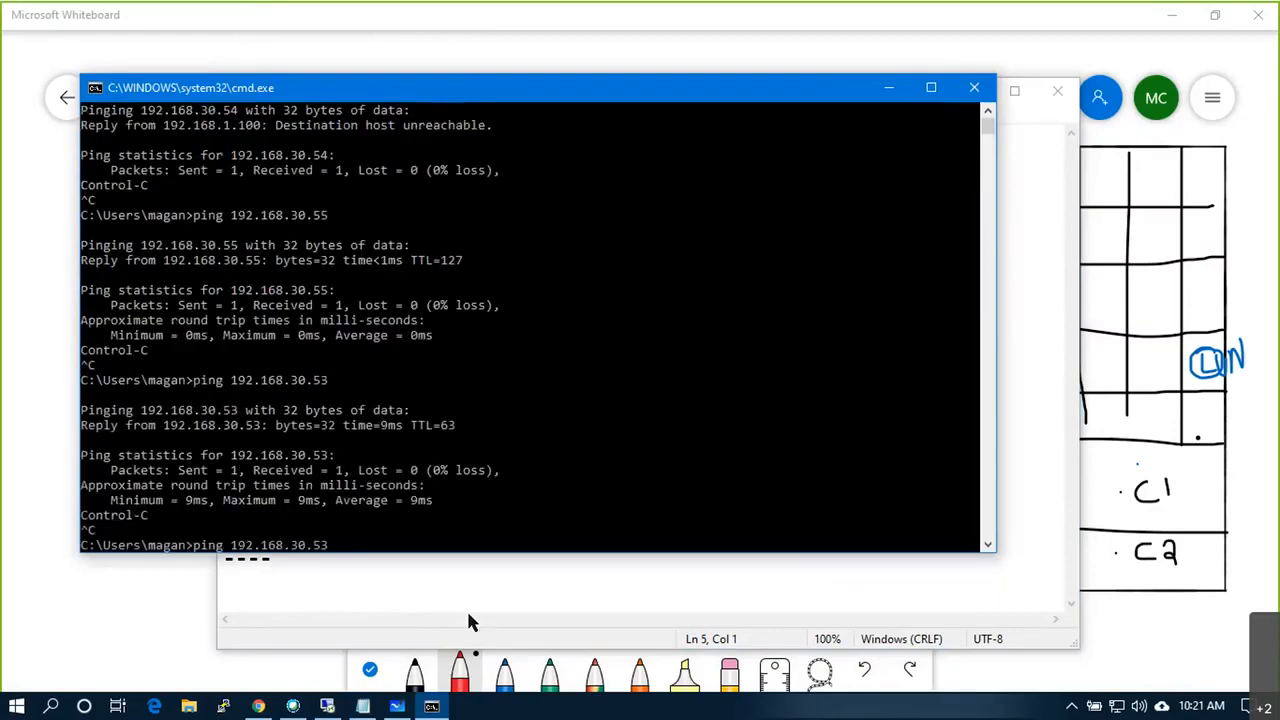
pyautogui.press('BackSpace')
pyautogui.write('2')
pyautogui.press('Return')
pyautogui.hotkey('ctrl', 'c')
# Step: Ping 192.168.30.51 and 192.168.30.50, stopping each with Ctrl+C
pyautogui.press('Up')
pyautogui.press('BackSpace')
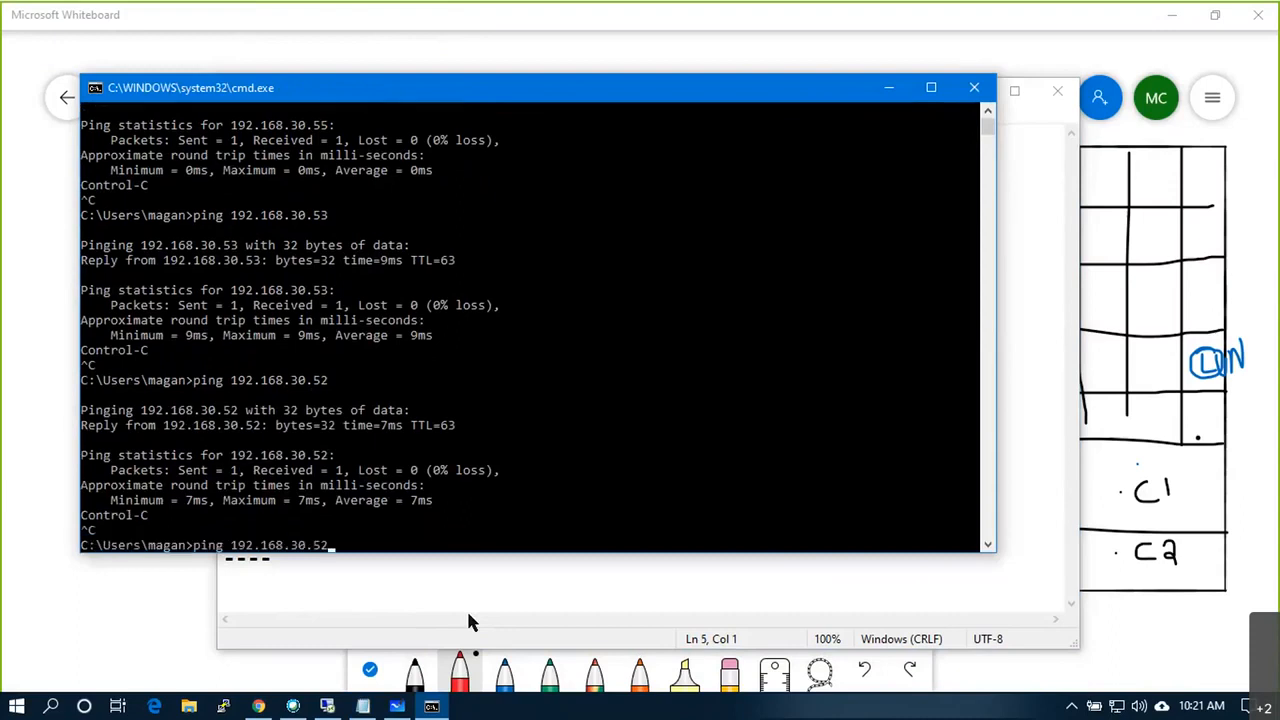
pyautogui.write('1')
pyautogui.press('Return')
pyautogui.hotkey('ctrl', 'c')
pyautogui.press('Up')
pyautogui.press('BackSpace')
pyautogui.write('0')
pyautogui.press('Return')
pyautogui.hotkey('ctrl', 'c')
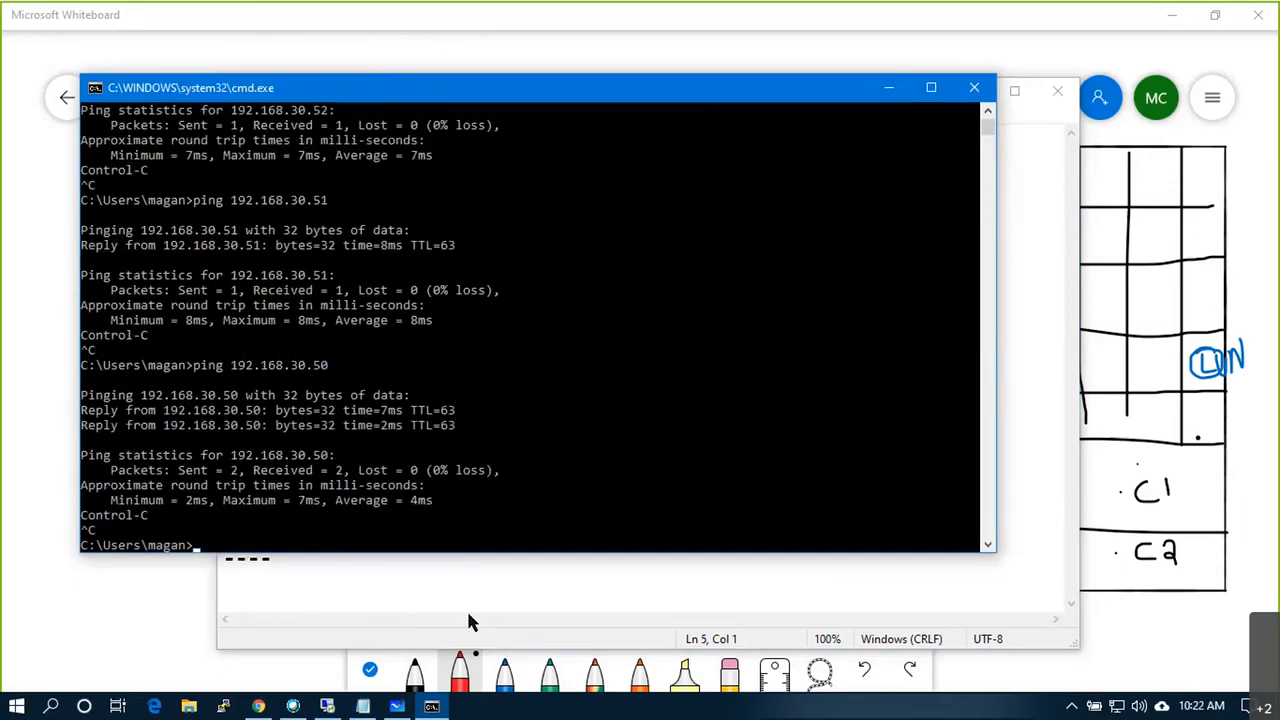
# Step: Ping 192.168.30.151 once, then leave ping 192.168.30.151 -t running continuously
pyautogui.press('Up')
pyautogui.press('BackSpace')
pyautogui.press('BackSpace')
pyautogui.write('151')
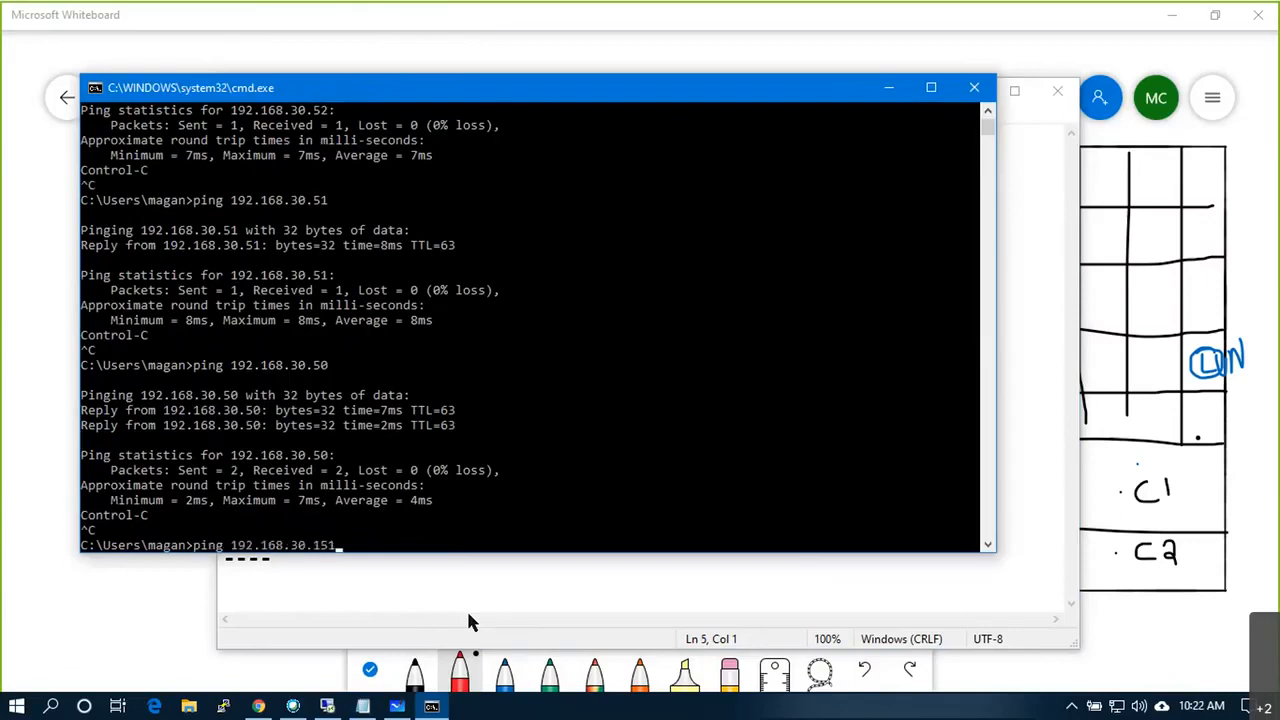
pyautogui.press('Return')
pyautogui.hotkey('ctrl', 'c')
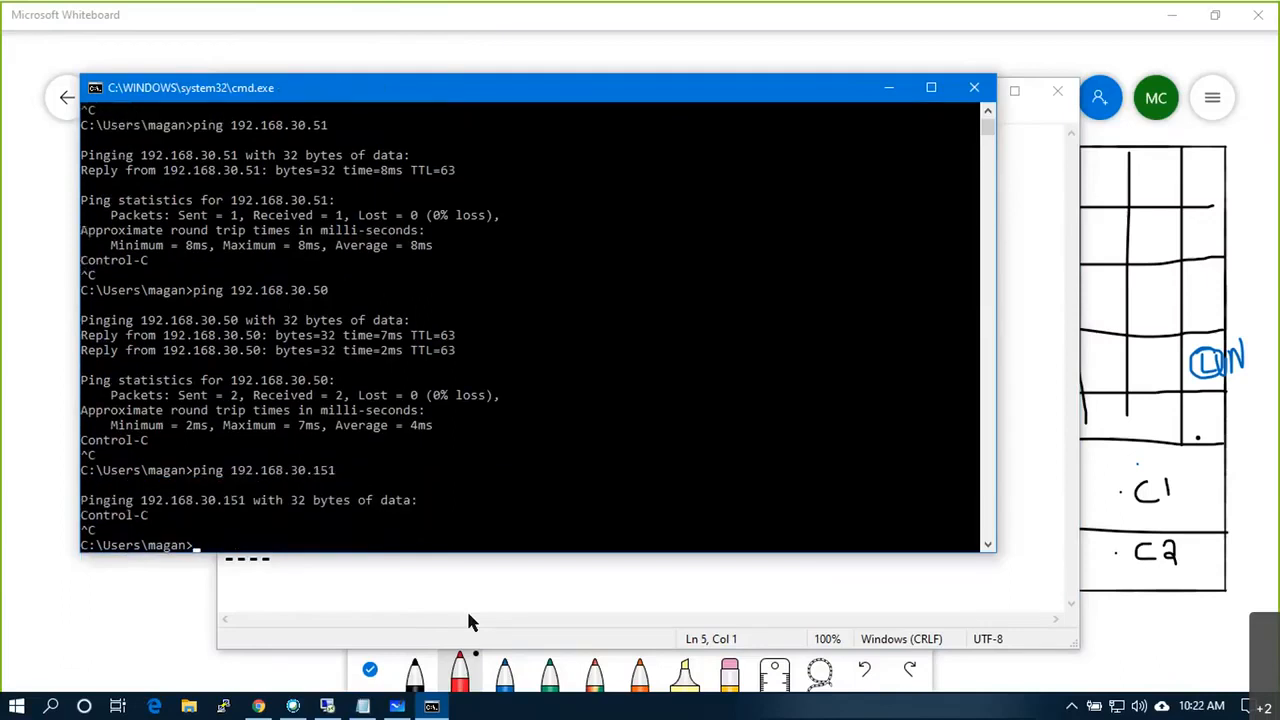
pyautogui.press('Up')
pyautogui.write('-t')
pyautogui.press('Return')
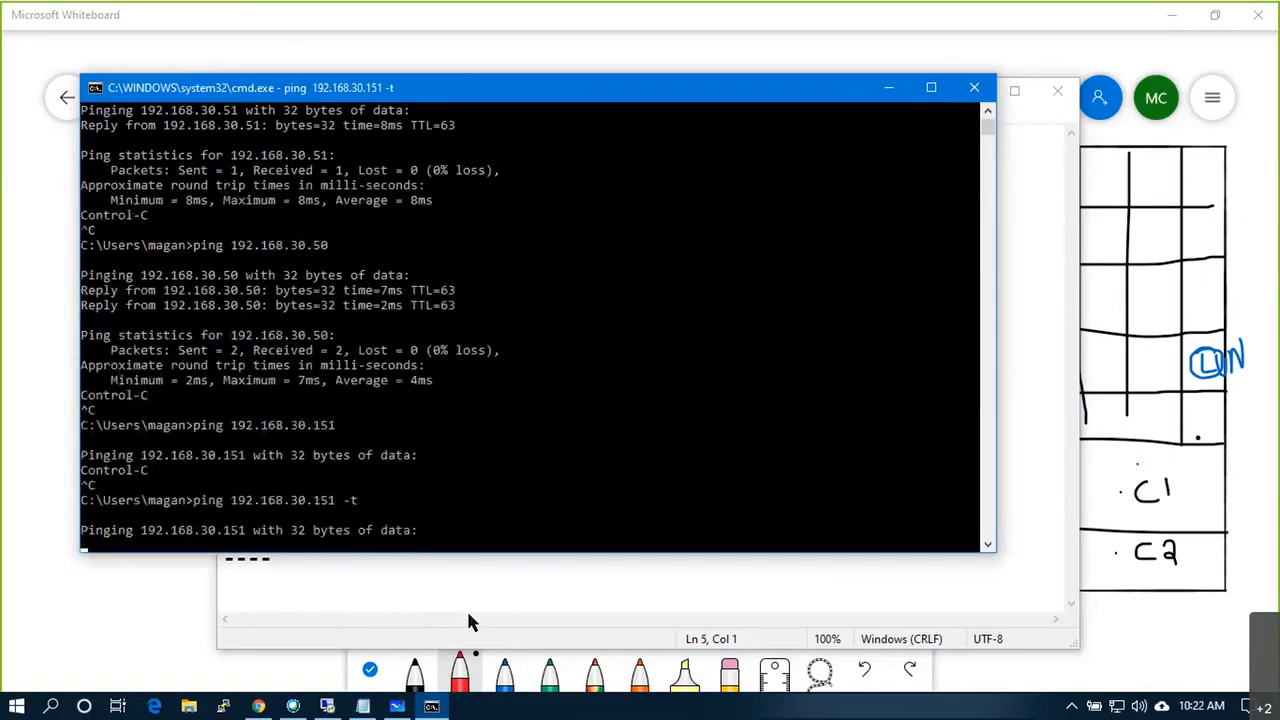
pyautogui.hotkey('alt', 'Tab')
pyautogui.hotkey('alt', 'Tab')
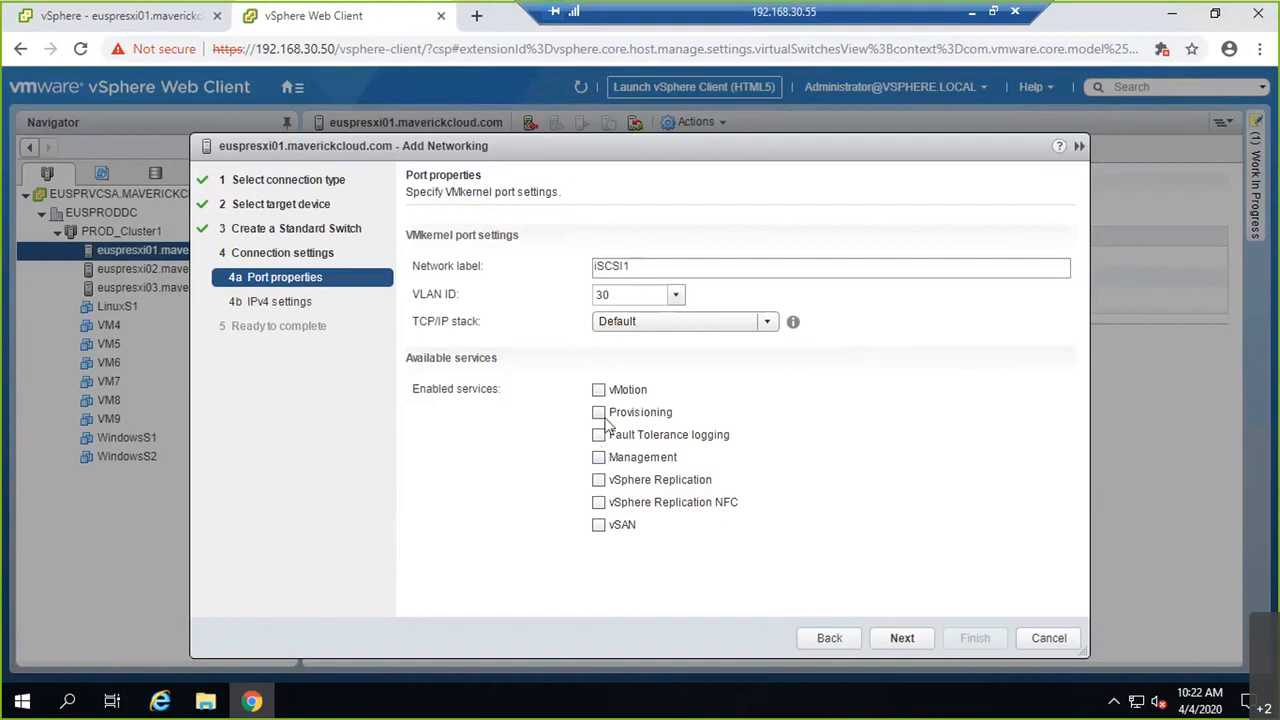
# Step: Enable the Provisioning and vSAN services on the iSCSI1 VMkernel port
pyautogui.click(600, 413)
pyautogui.click(599, 525)
pyautogui.click(902, 638)
# Step: Give iSCSI1 static IP 192.168.30.151 with mask 255.255.255.0 and finish the wizard
pyautogui.click(505, 257)
pyautogui.click(631, 291)
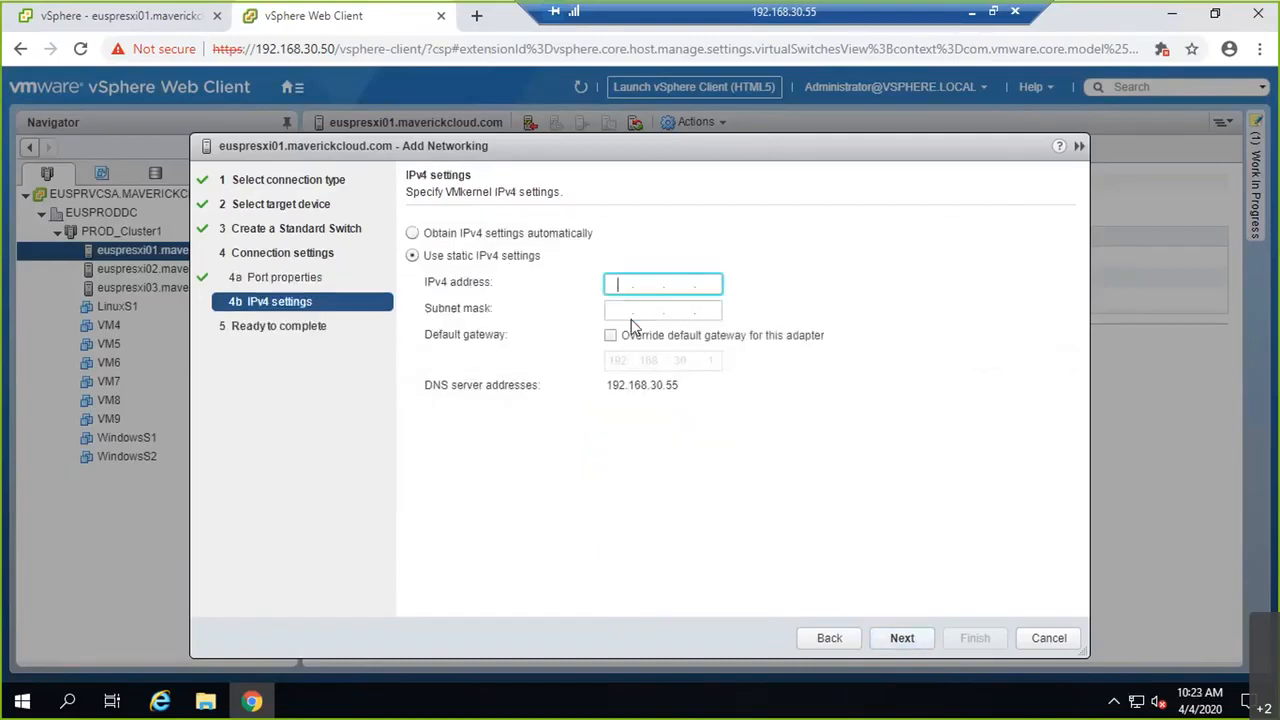
pyautogui.write('192.168.30.151')
pyautogui.click(631, 319)
pyautogui.write('255.255.255.0')
pyautogui.press('Return')
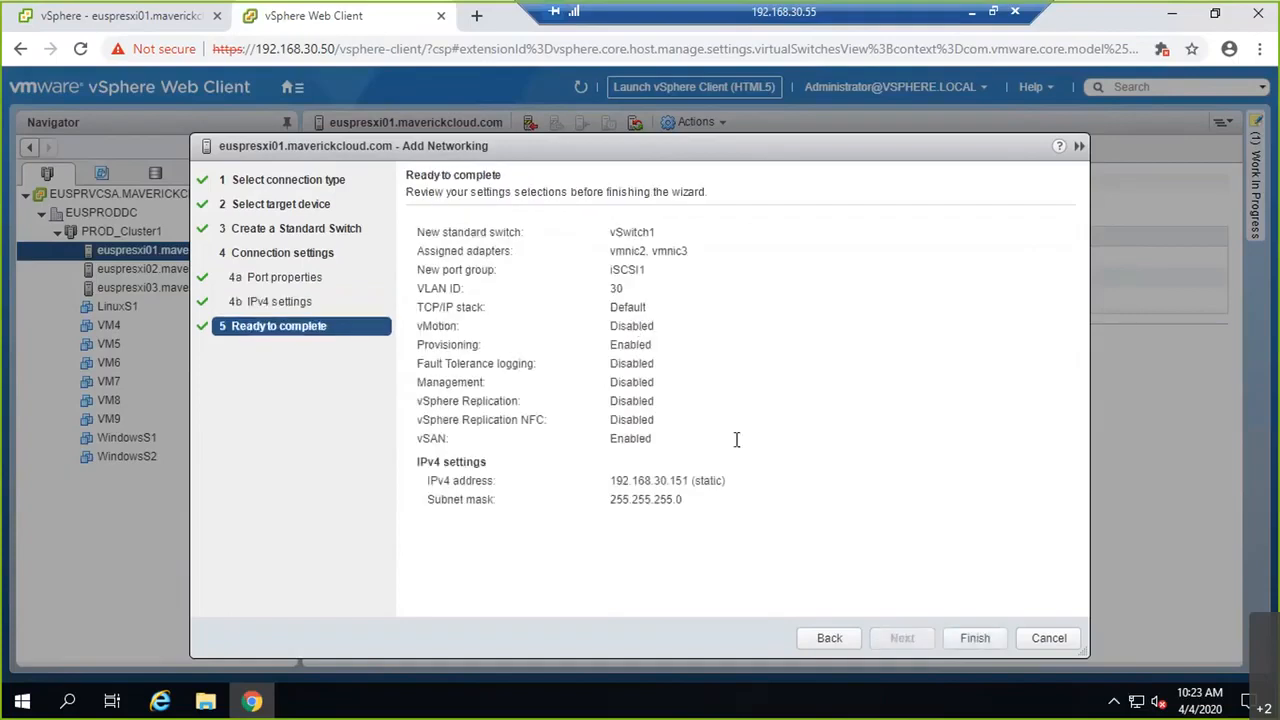
pyautogui.click(975, 638)
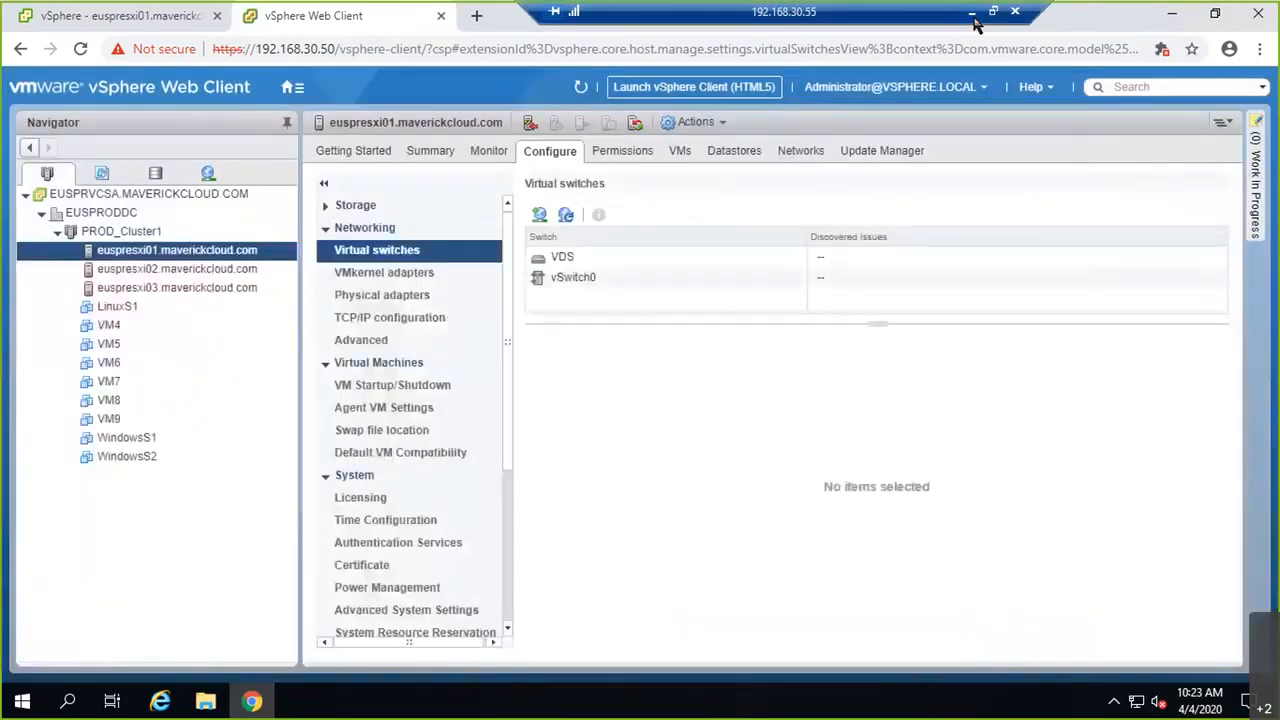
pyautogui.click(973, 13)
pyautogui.moveTo(400, 500); pyautogui.dragTo(455, 545)
# Step: Stop the 192.168.30.151 ping and start a continuous ping to 192.168.30.152
pyautogui.click(467, 396)
pyautogui.press('Escape')
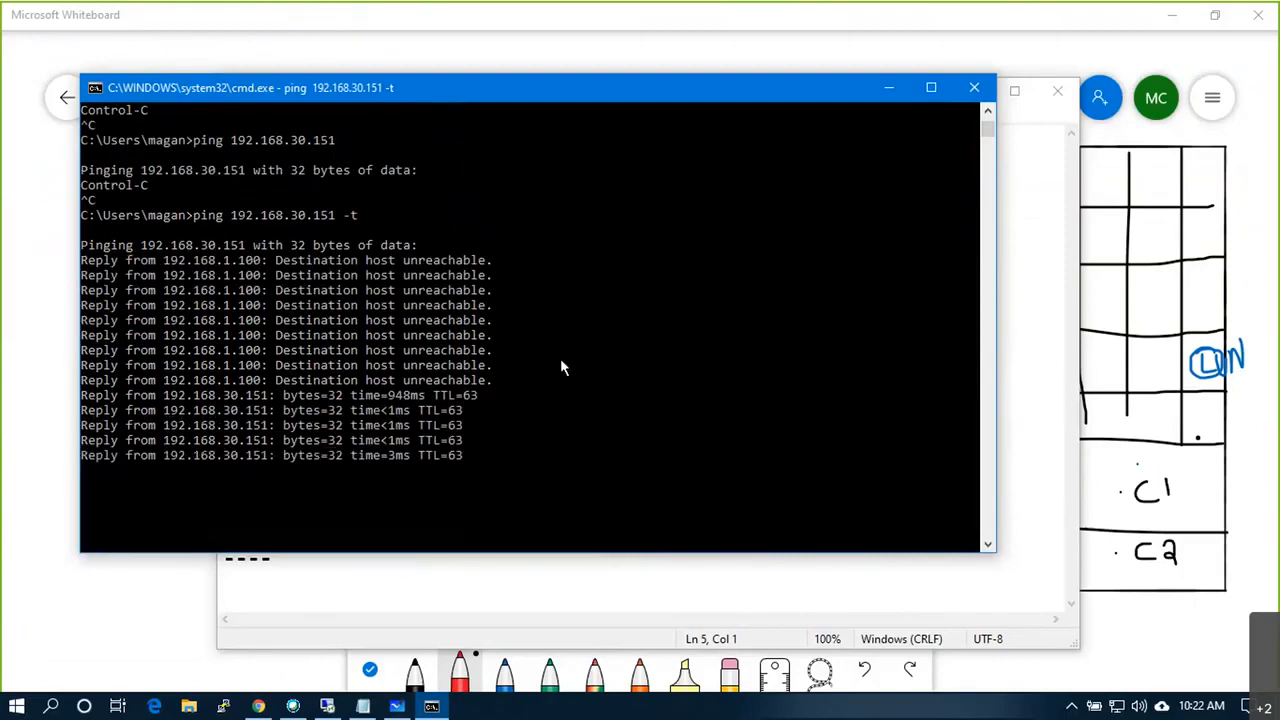
pyautogui.hotkey('ctrl', 'c')
pyautogui.press('Up')
pyautogui.press('BackSpace')
pyautogui.press('BackSpace')
pyautogui.press('BackSpace')
pyautogui.press('BackSpace')
pyautogui.write('2 -t')
pyautogui.press('Return')
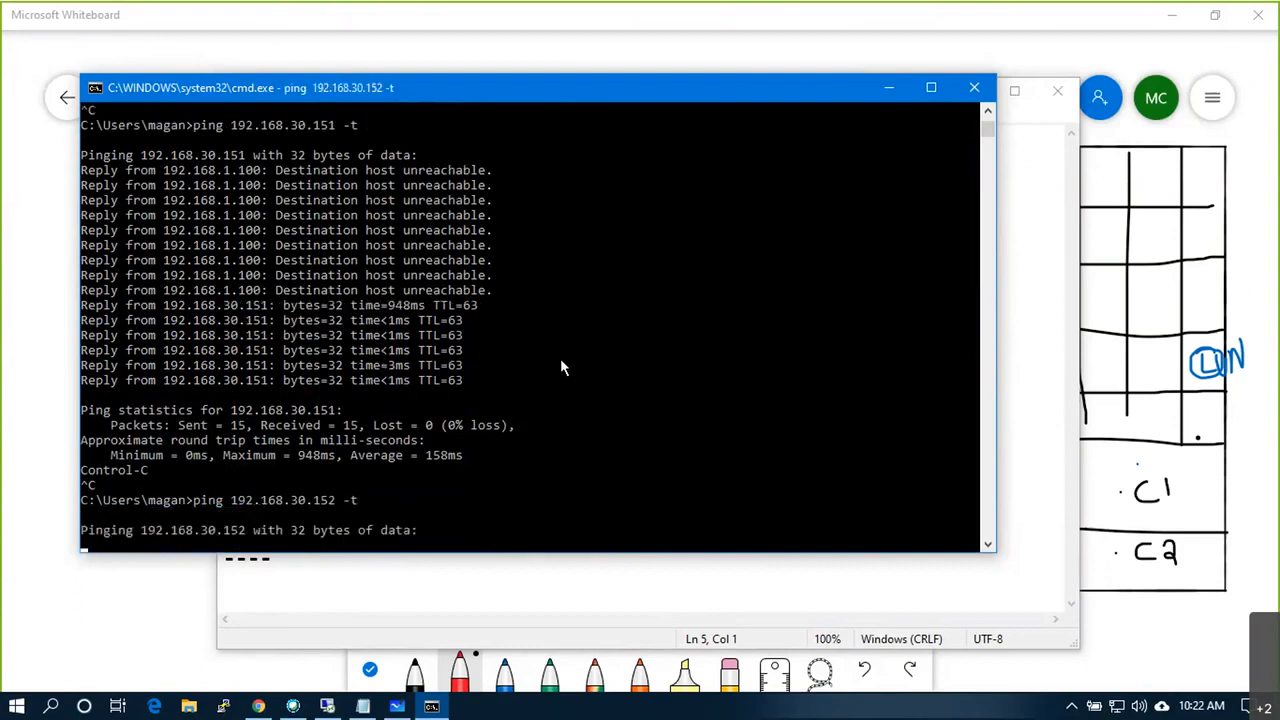
pyautogui.hotkey('alt', 'Tab')
pyautogui.hotkey('alt', 'Tab')
pyautogui.hotkey('alt', 'Tab')
pyautogui.hotkey('alt', 'Tab')
pyautogui.hotkey('alt', 'Tab')
pyautogui.hotkey('alt', 'Tab')
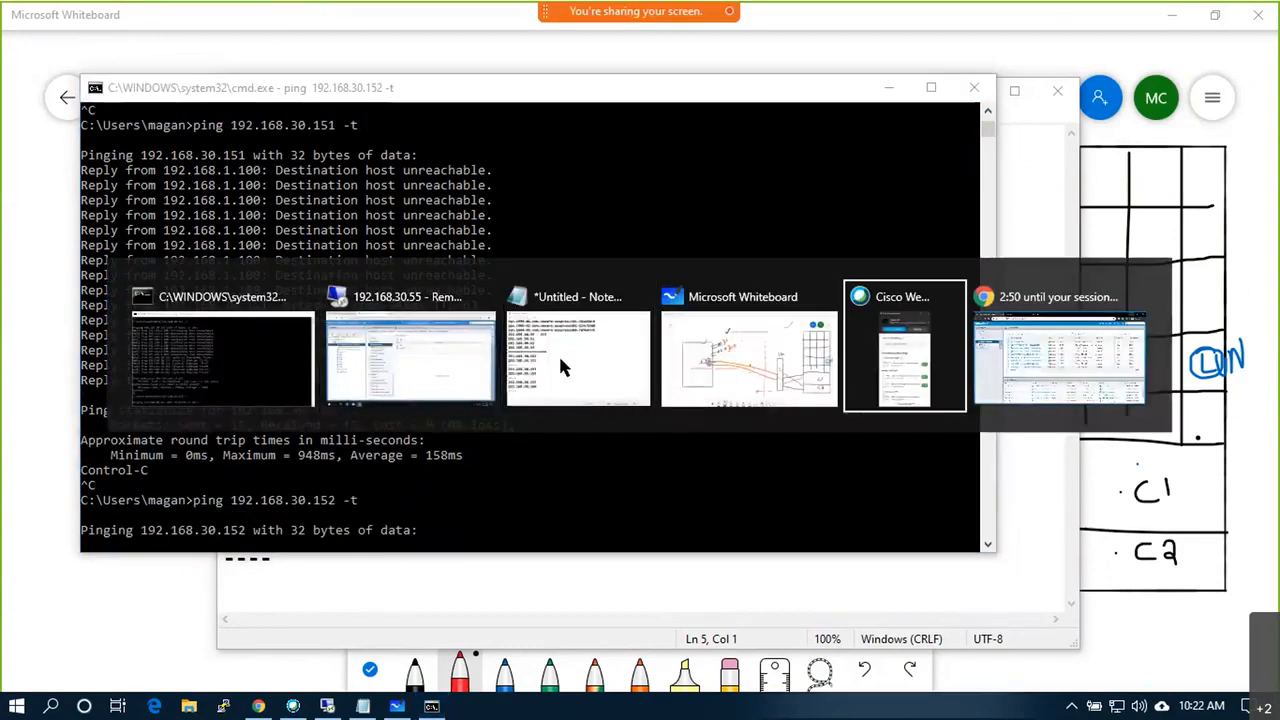
pyautogui.hotkey('alt', 'Tab')
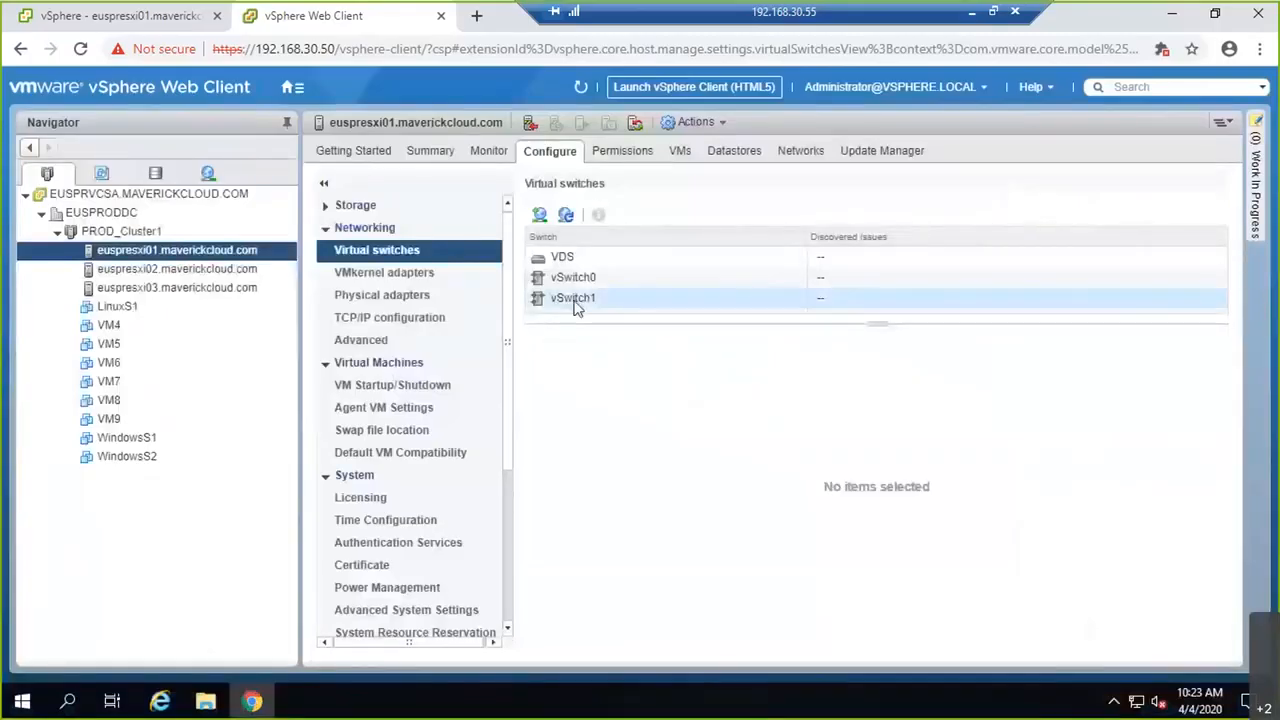
# Step: Add a VMkernel port to existing vSwitch1 labelled iSCSI2 with VLAN ID 30
pyautogui.click(572, 298)
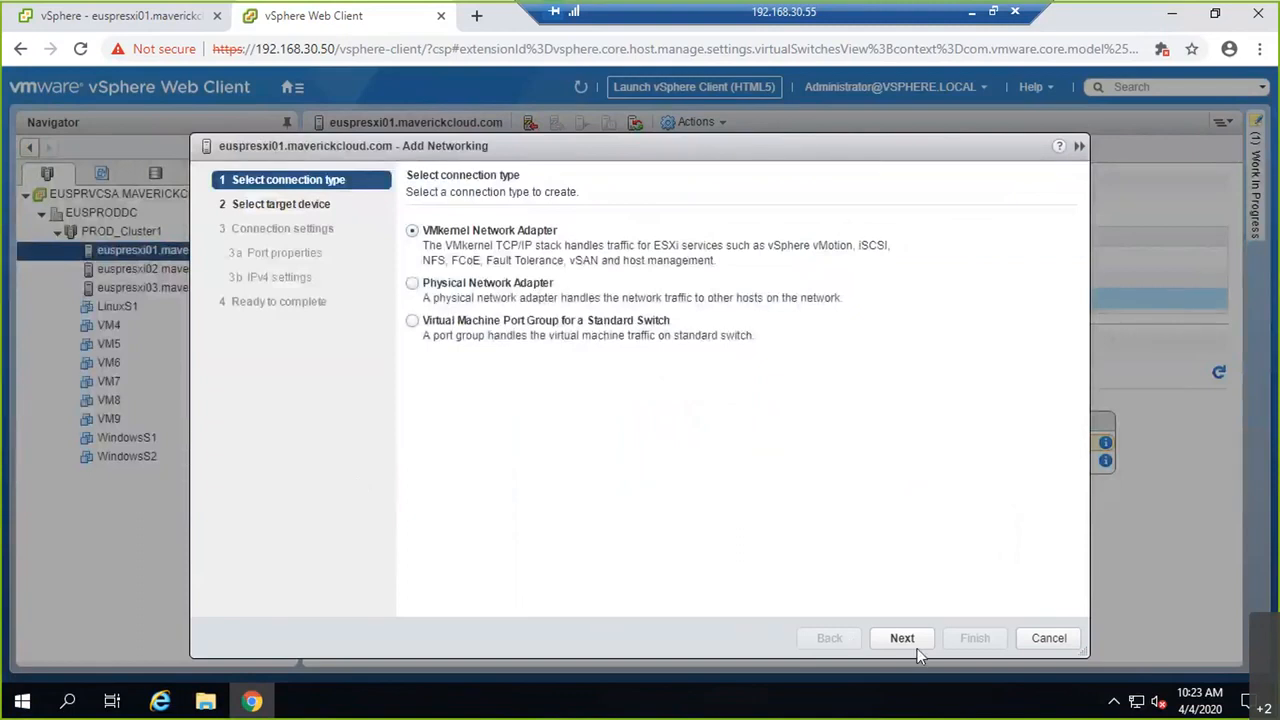
pyautogui.click(917, 647)
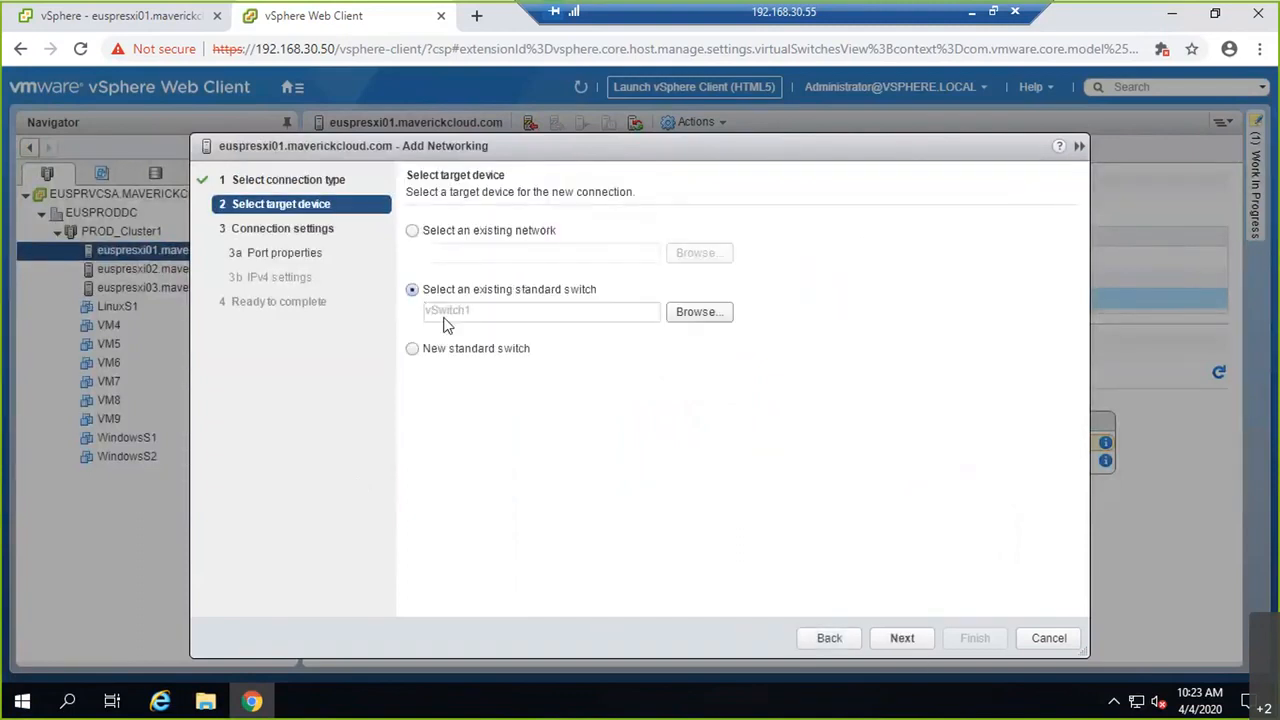
pyautogui.click(895, 638)
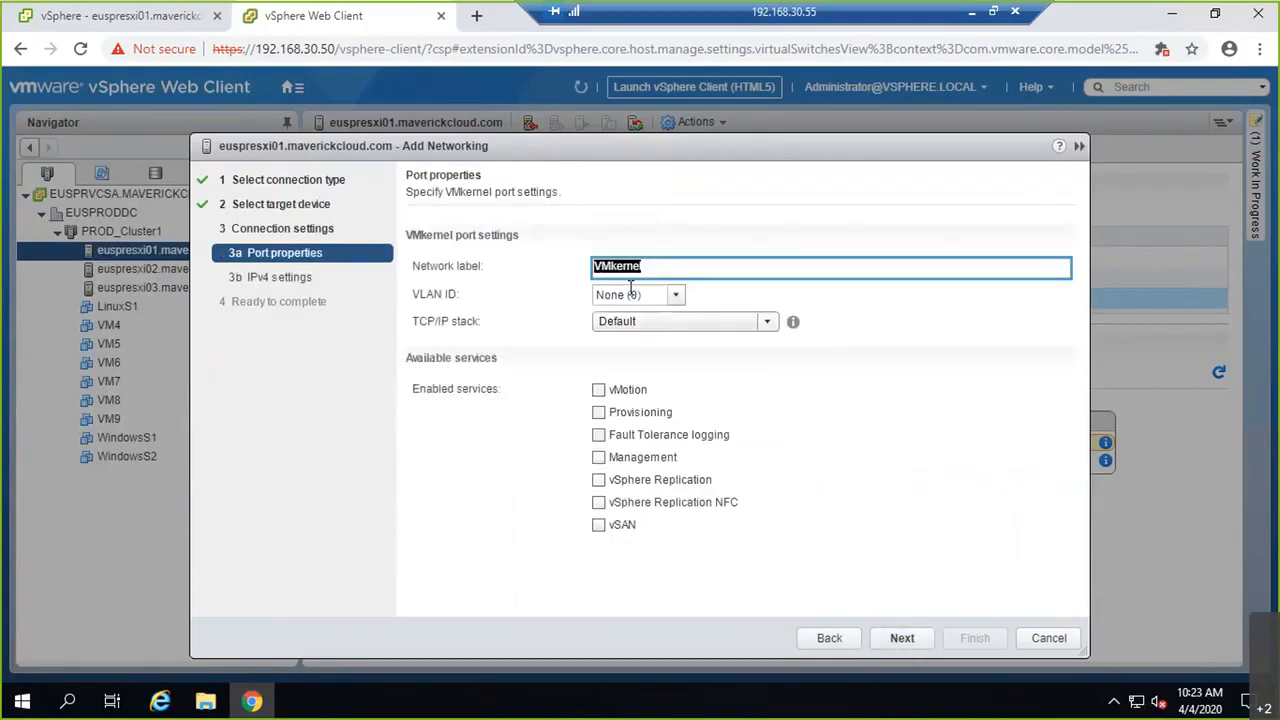
pyautogui.write('iSCSI2')
pyautogui.press('Tab')
pyautogui.write('30')
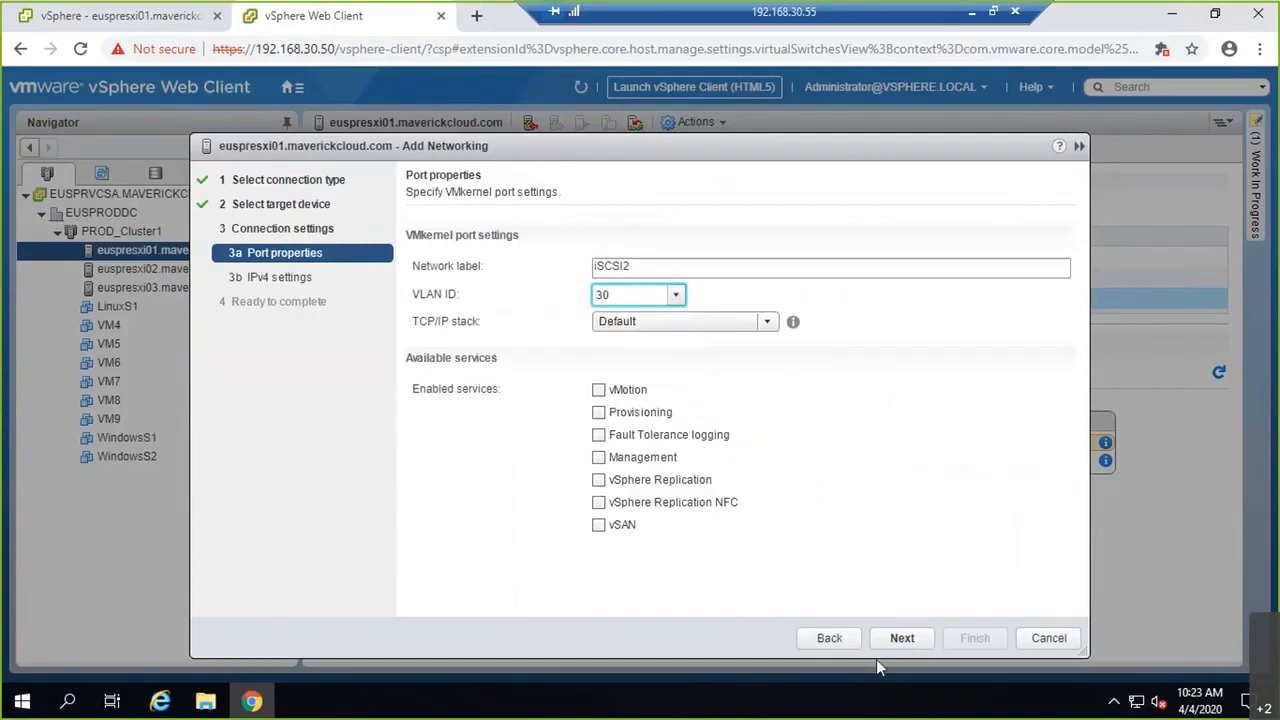
# Step: Give iSCSI2 static IP 192.168.30.152 with mask 255.255.255.0 and finish
pyautogui.click(894, 641)
pyautogui.click(488, 256)
pyautogui.click(628, 288)
pyautogui.write('192.1')
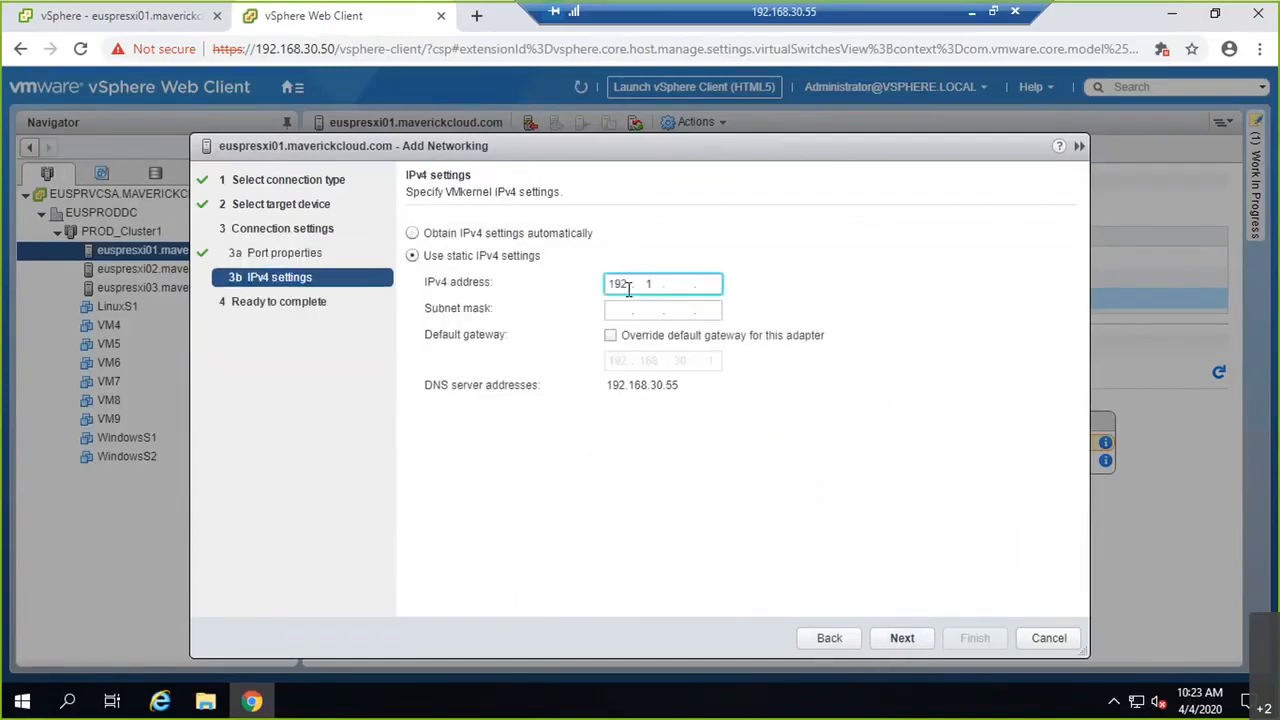
pyautogui.write('68.30.152')
pyautogui.press('Tab')
pyautogui.write('255.255.255')
pyautogui.write('0')
pyautogui.click(902, 638)
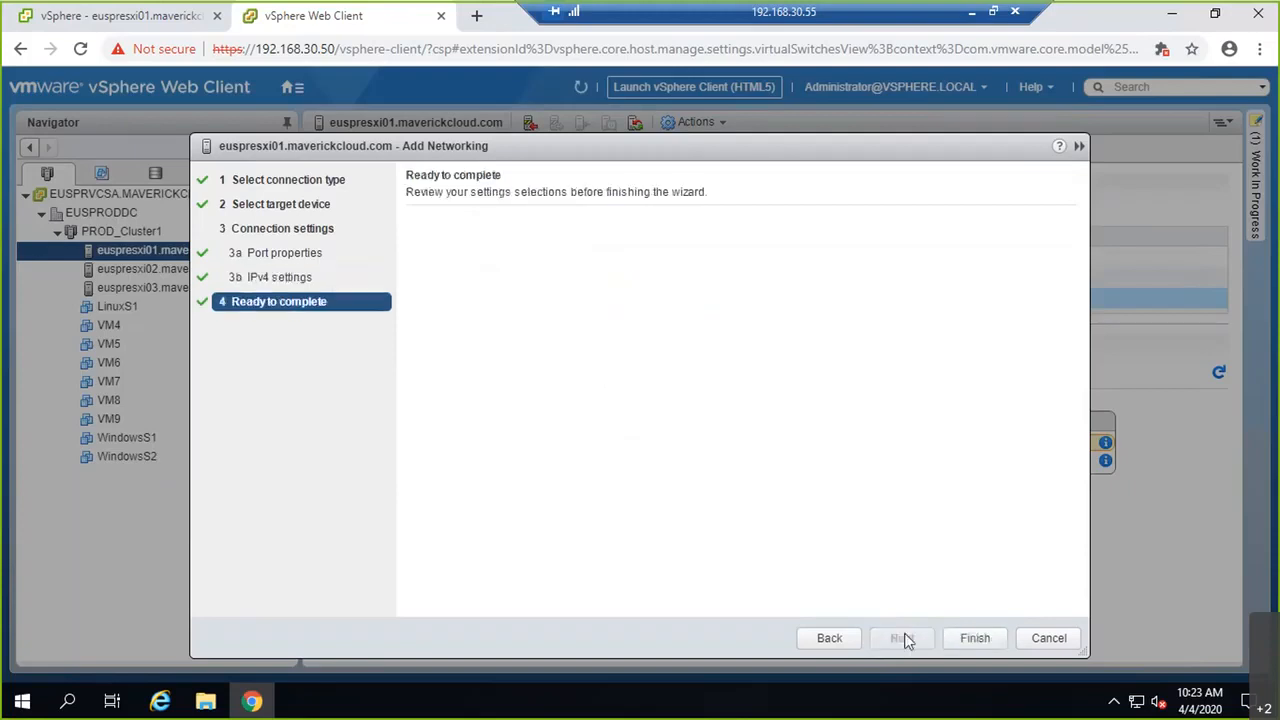
pyautogui.click(968, 637)
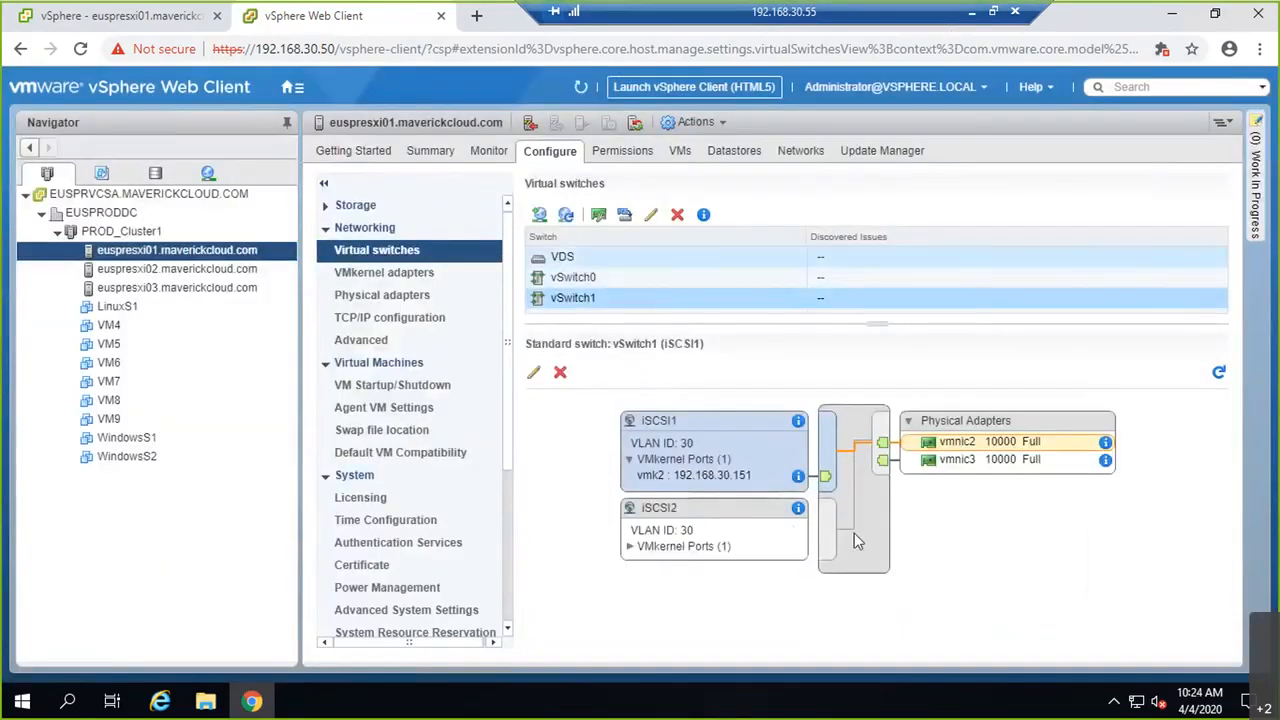
# Step: Stop the continuous ping to 192.168.30.152 and open the iSCSI2 port group settings
pyautogui.click(971, 14)
pyautogui.hotkey('ctrl', 'c')
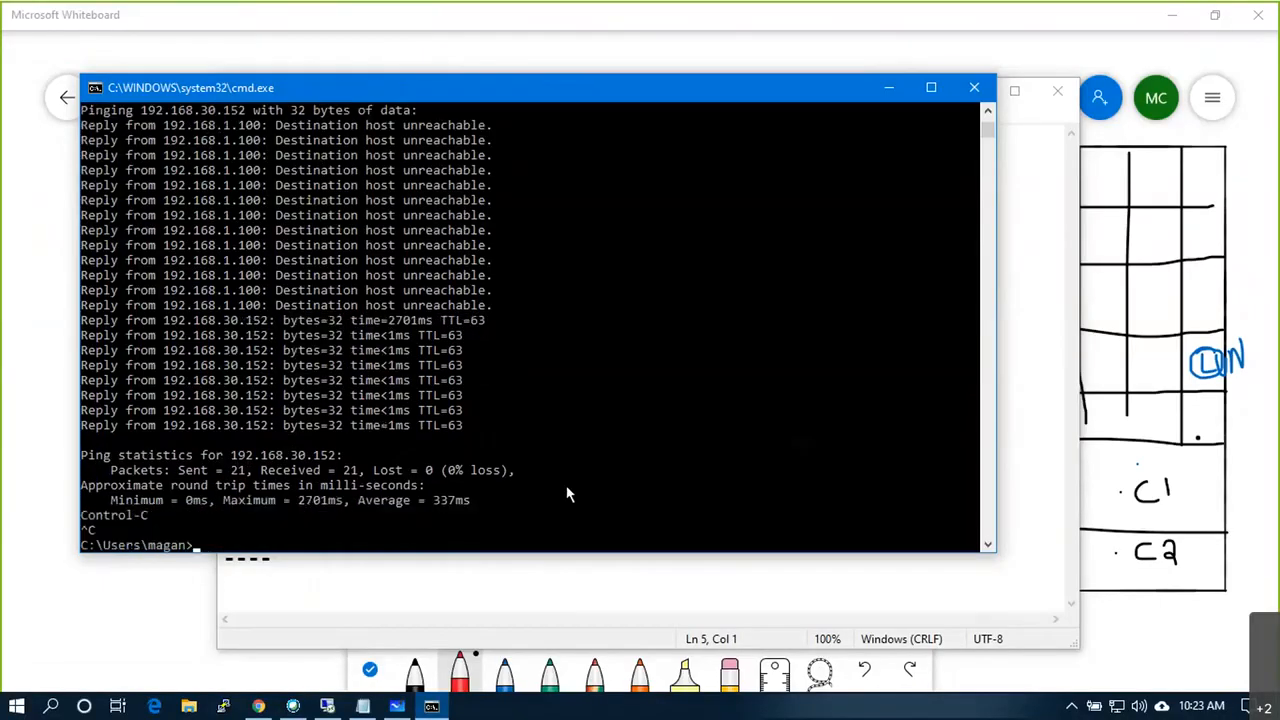
pyautogui.hotkey('alt', 'Tab')
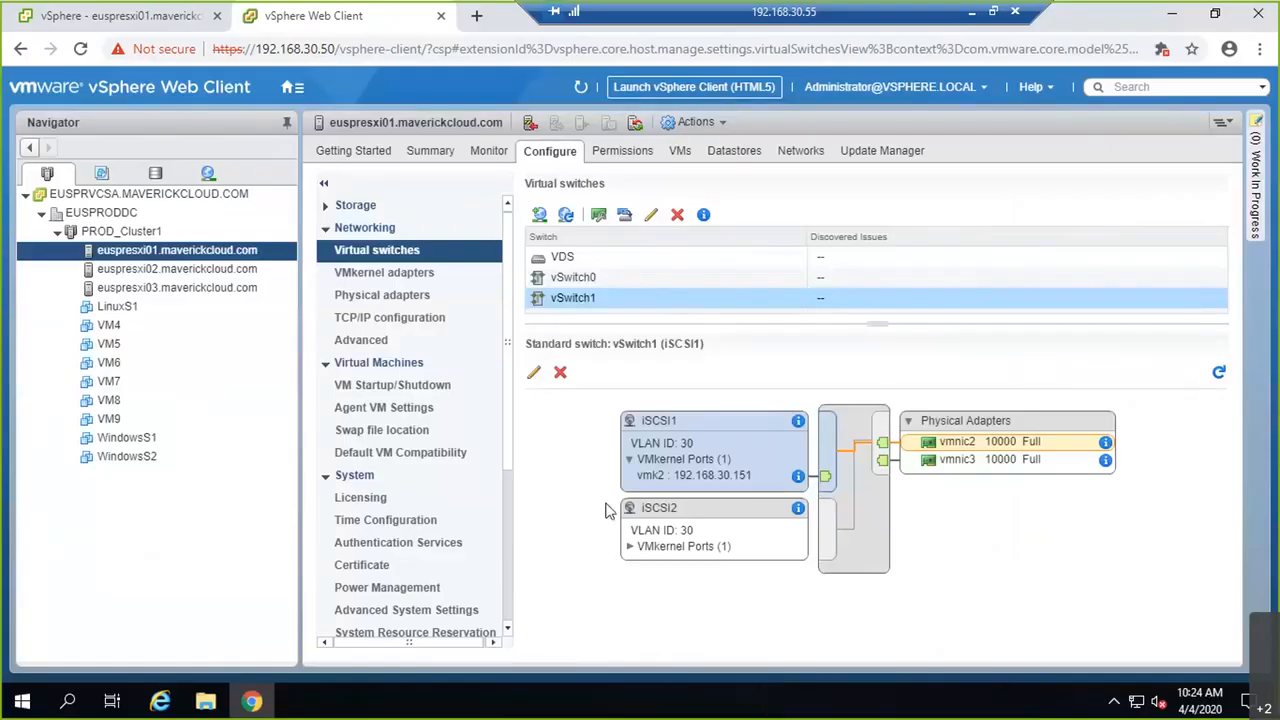
pyautogui.click(664, 512)
pyautogui.click(536, 376)
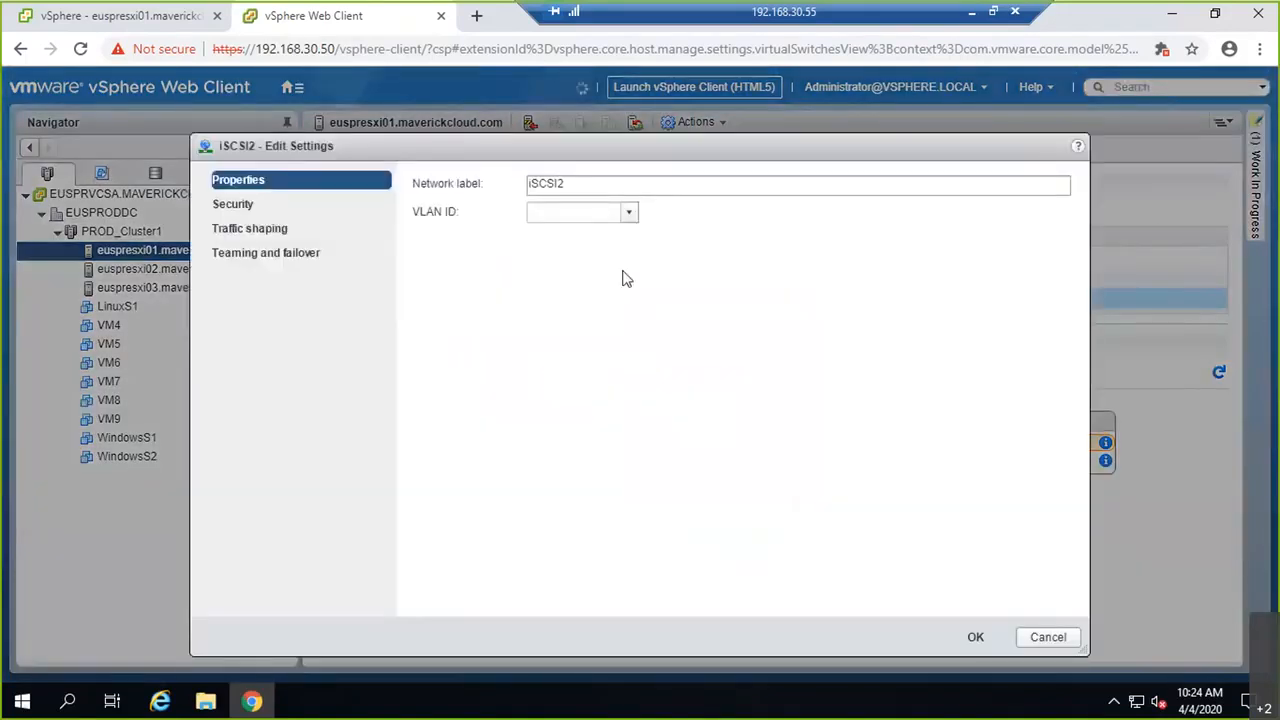
# Step: Override iSCSI2's failover order: vmnic3 active, vmnic2 unused, and save
pyautogui.click(284, 253)
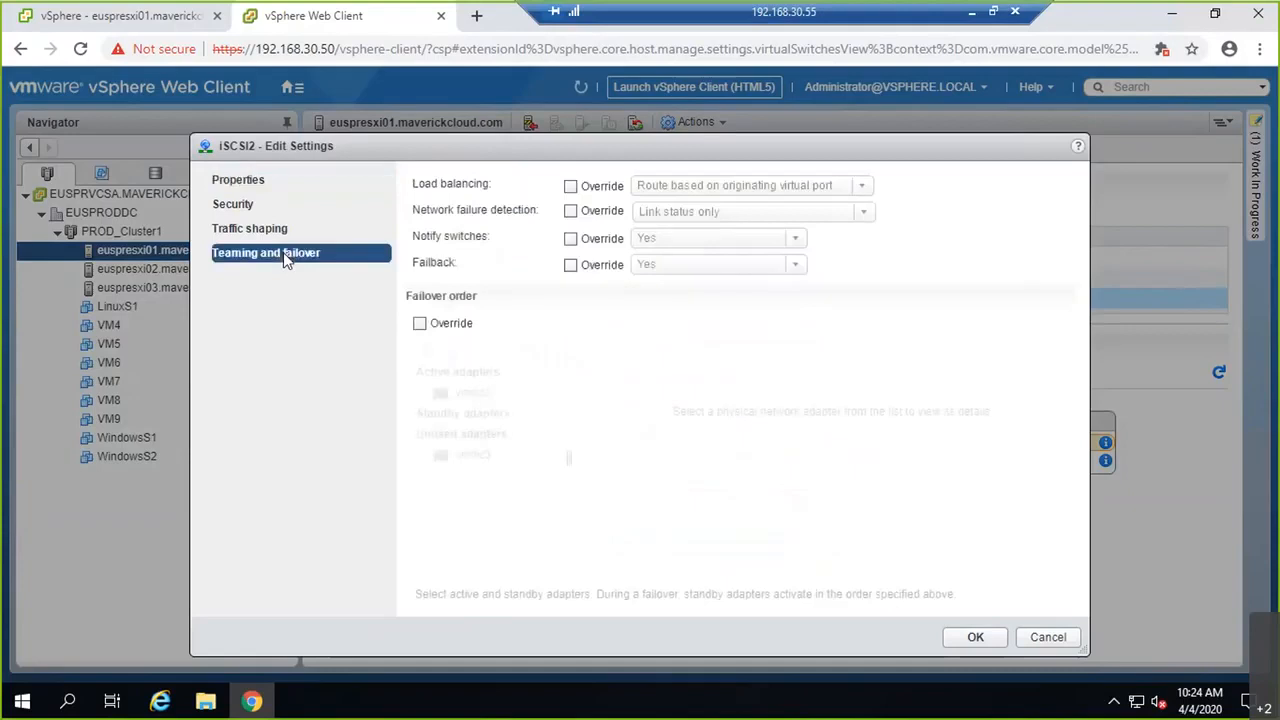
pyautogui.click(419, 323)
pyautogui.click(472, 455)
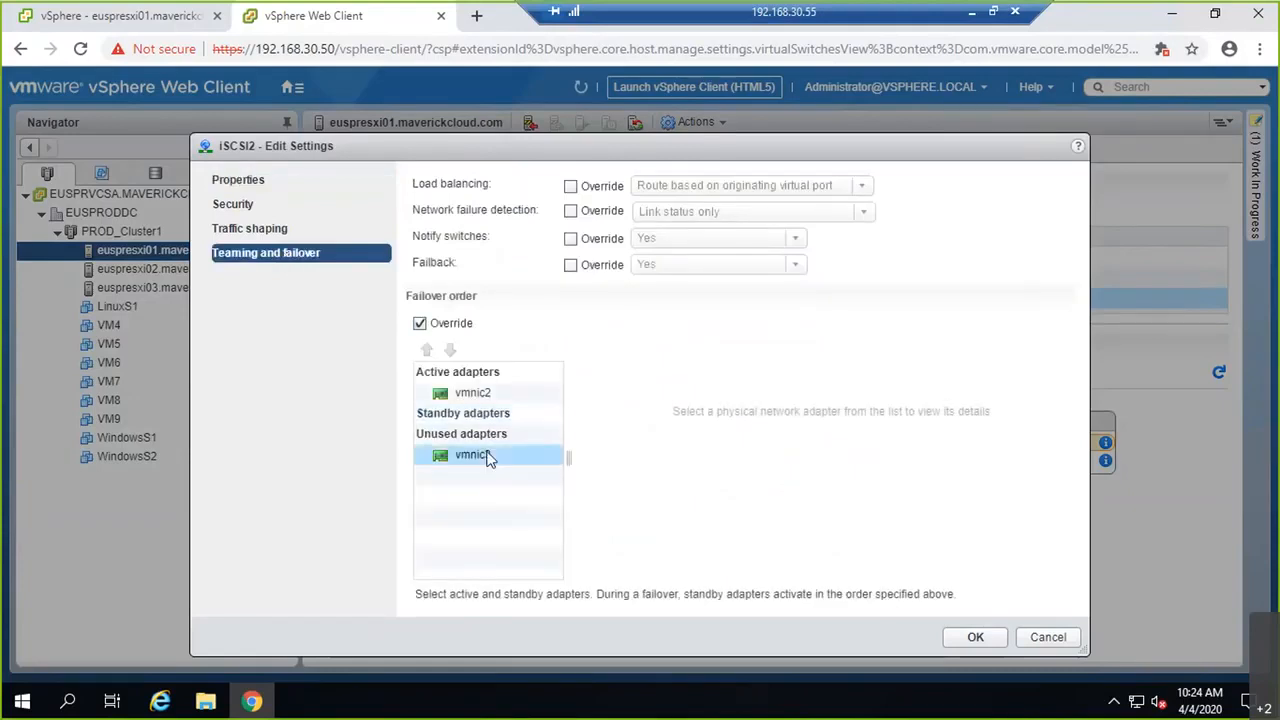
pyautogui.click(426, 349)
pyautogui.click(426, 349)
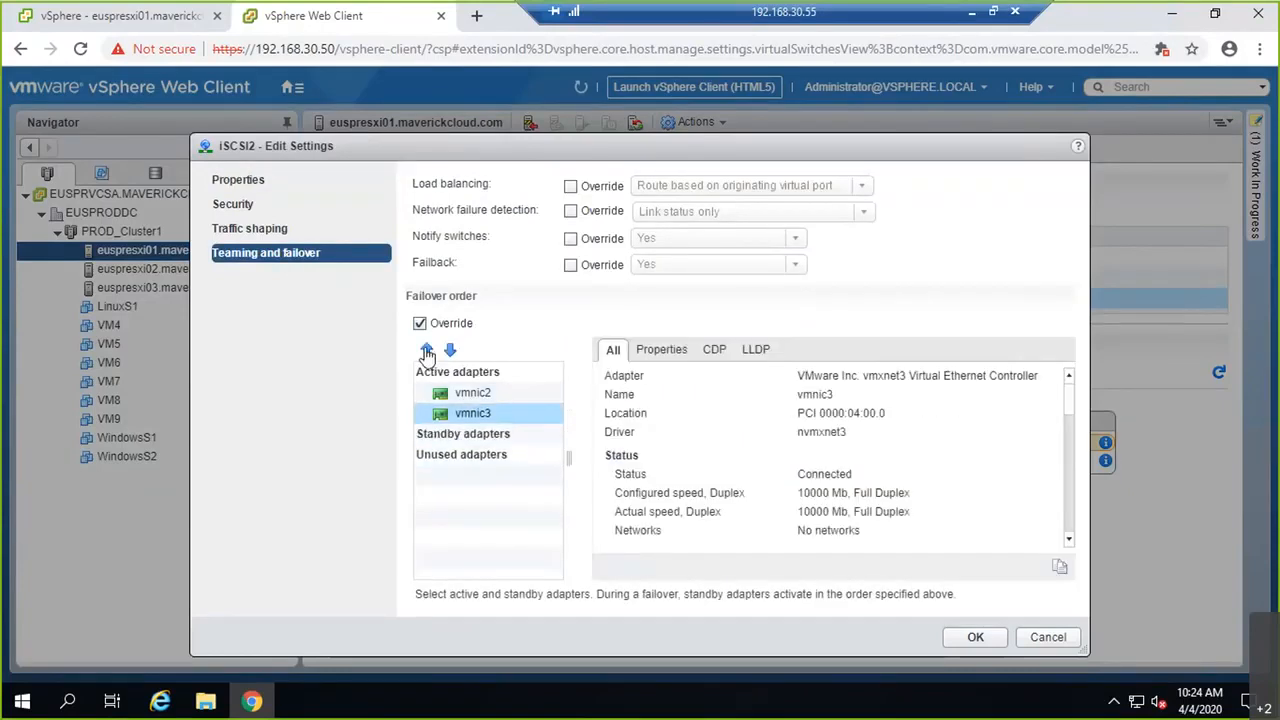
pyautogui.click(472, 392)
pyautogui.click(450, 349)
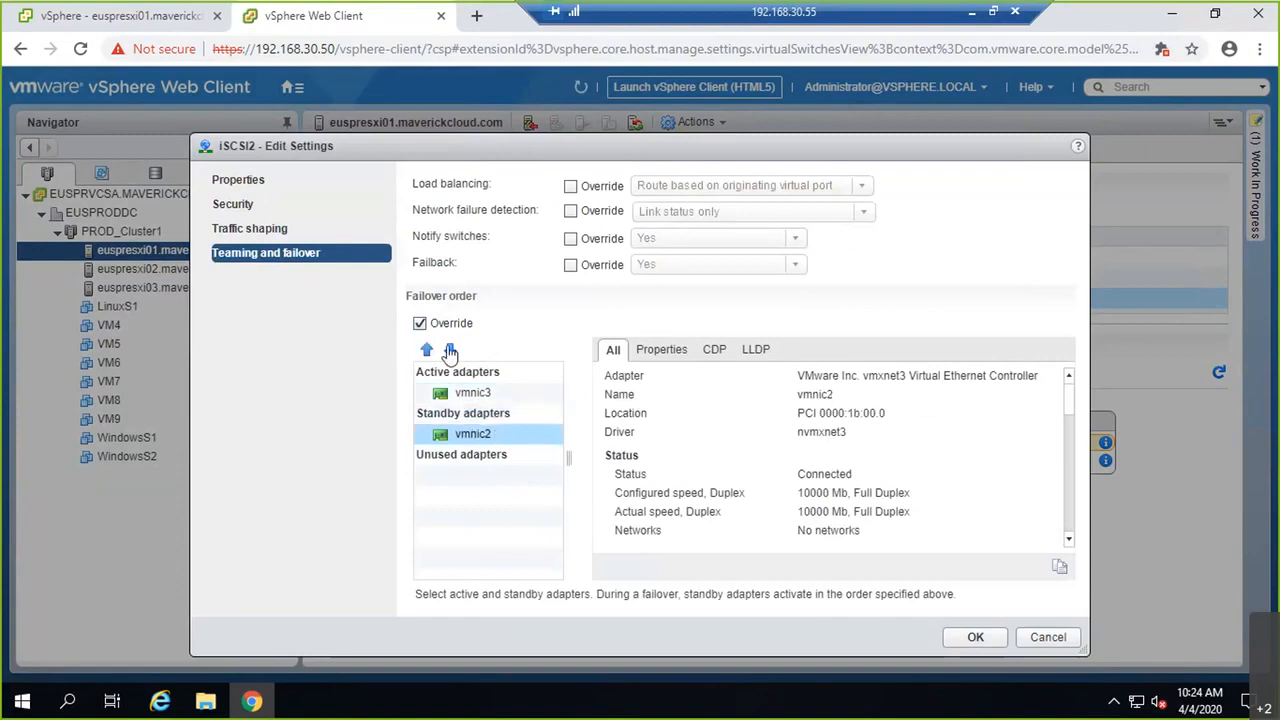
pyautogui.click(450, 349)
pyautogui.click(950, 637)
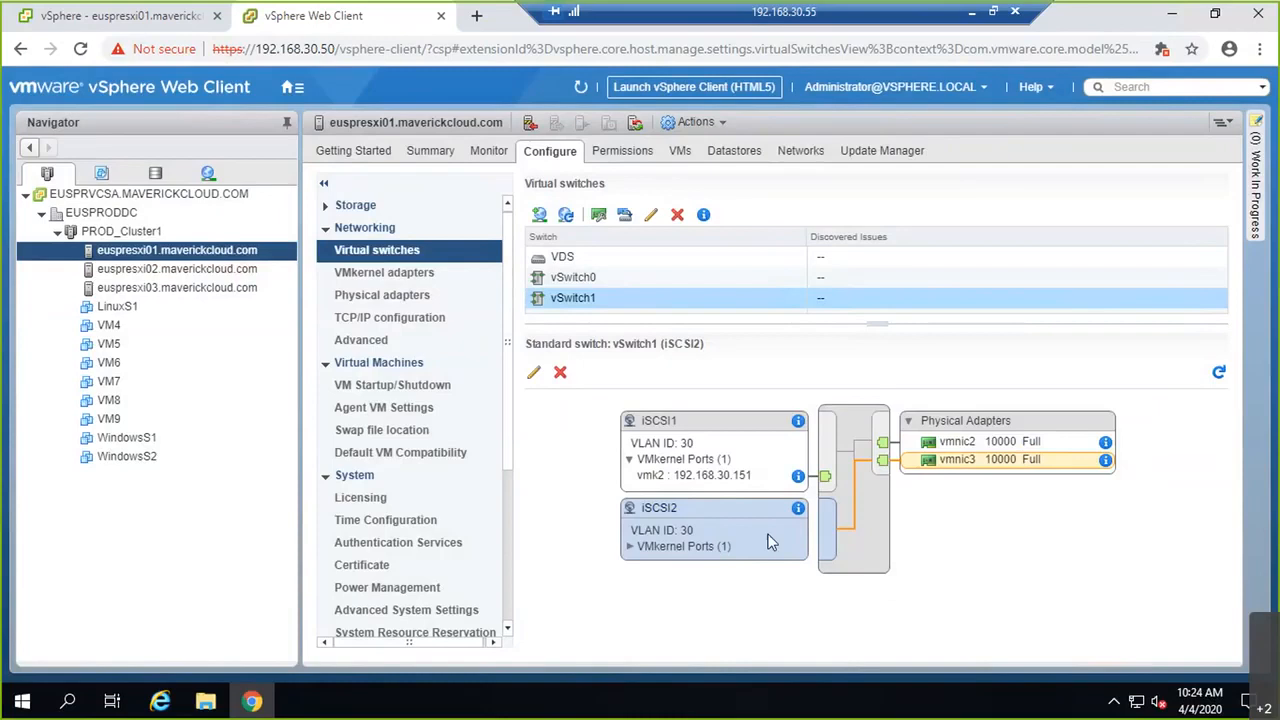
# Step: Check iSCSI2's VMkernel port, confirm iSCSI1's vmk2 uses only vmnic2, and expand Storage
pyautogui.click(680, 546)
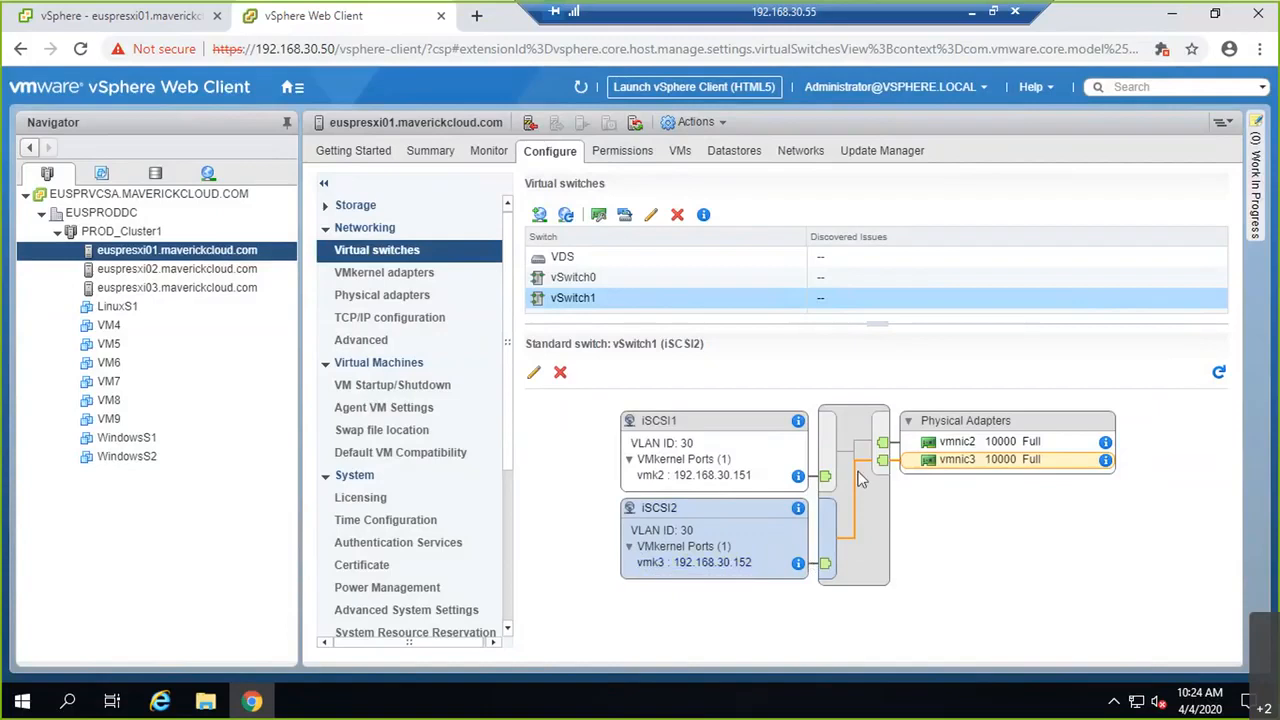
pyautogui.click(673, 428)
pyautogui.click(665, 430)
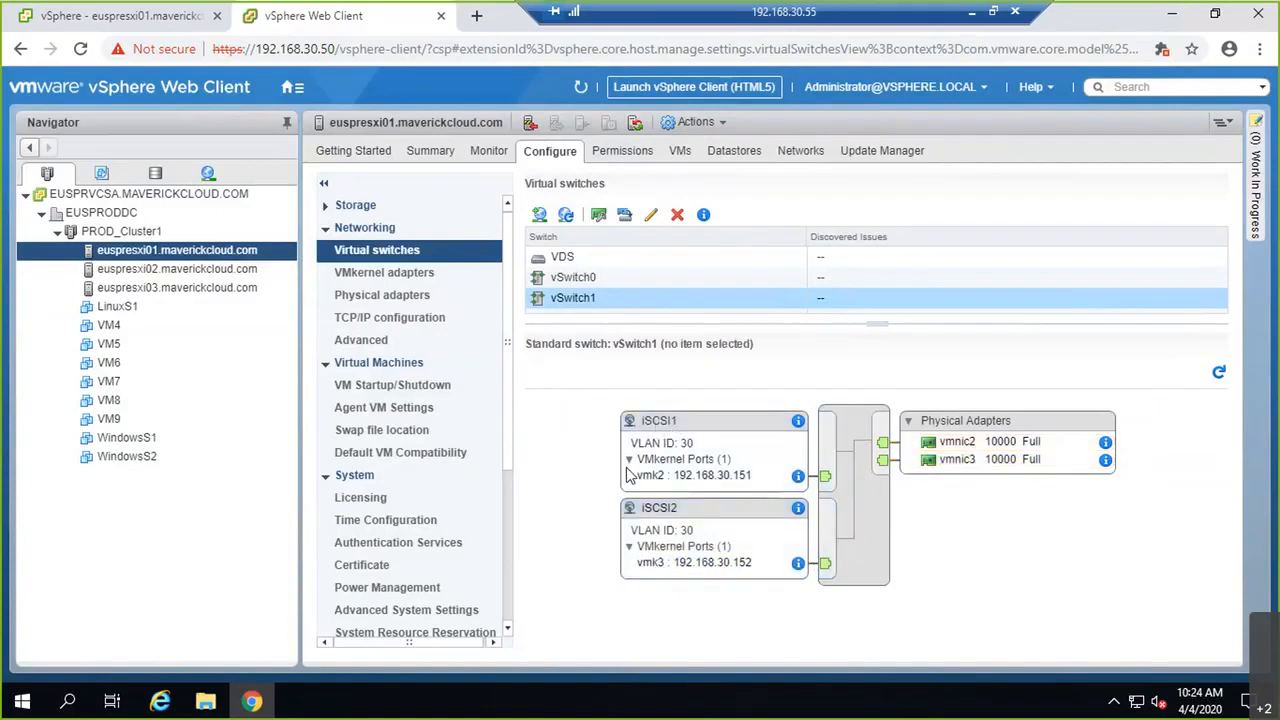
pyautogui.click(788, 476)
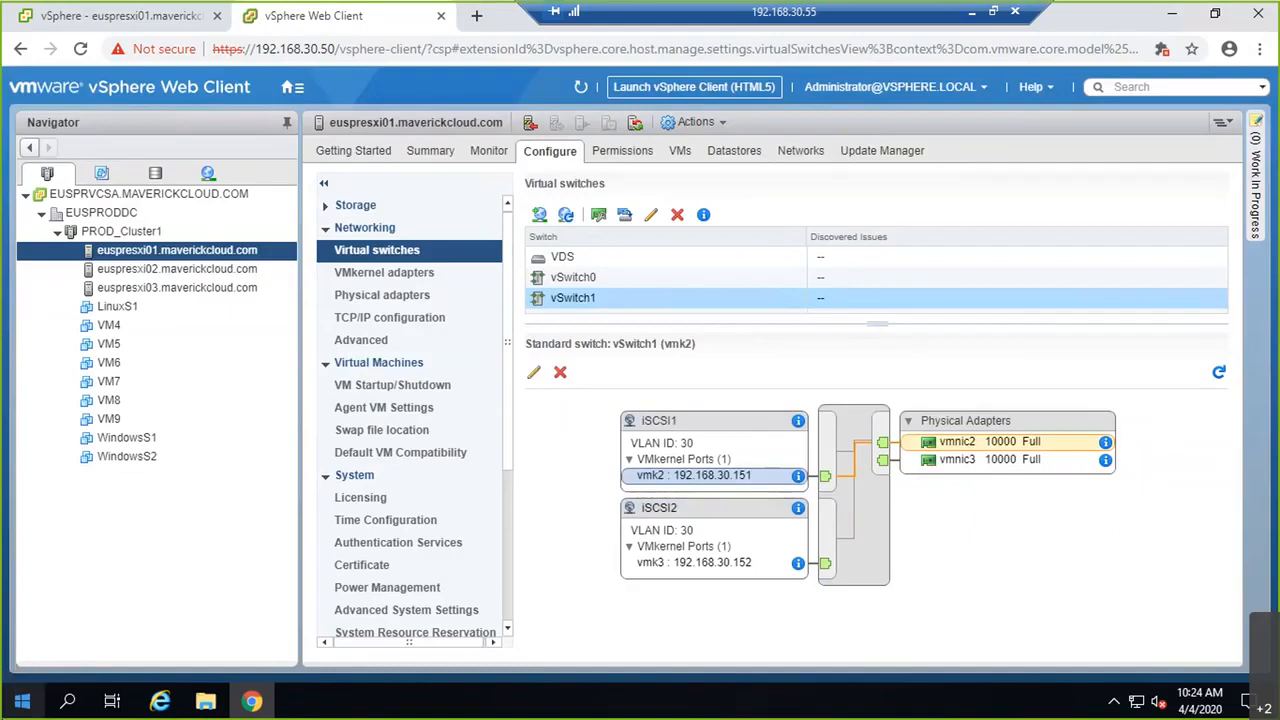
pyautogui.click(345, 206)
# Step: Bind iSCSI1 and iSCSI2 to vmhba65's Network Port Binding, then return to the whiteboard diagram
pyautogui.click(360, 228)
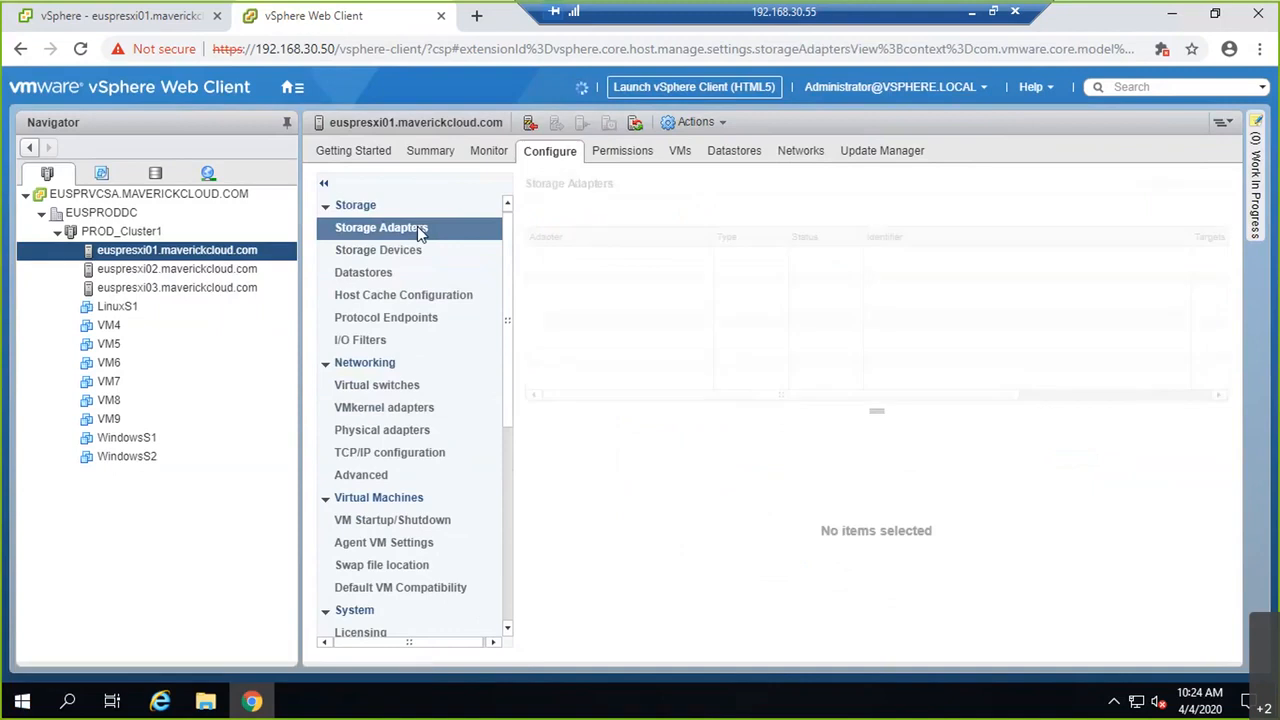
pyautogui.scroll(-1, 727, 325)
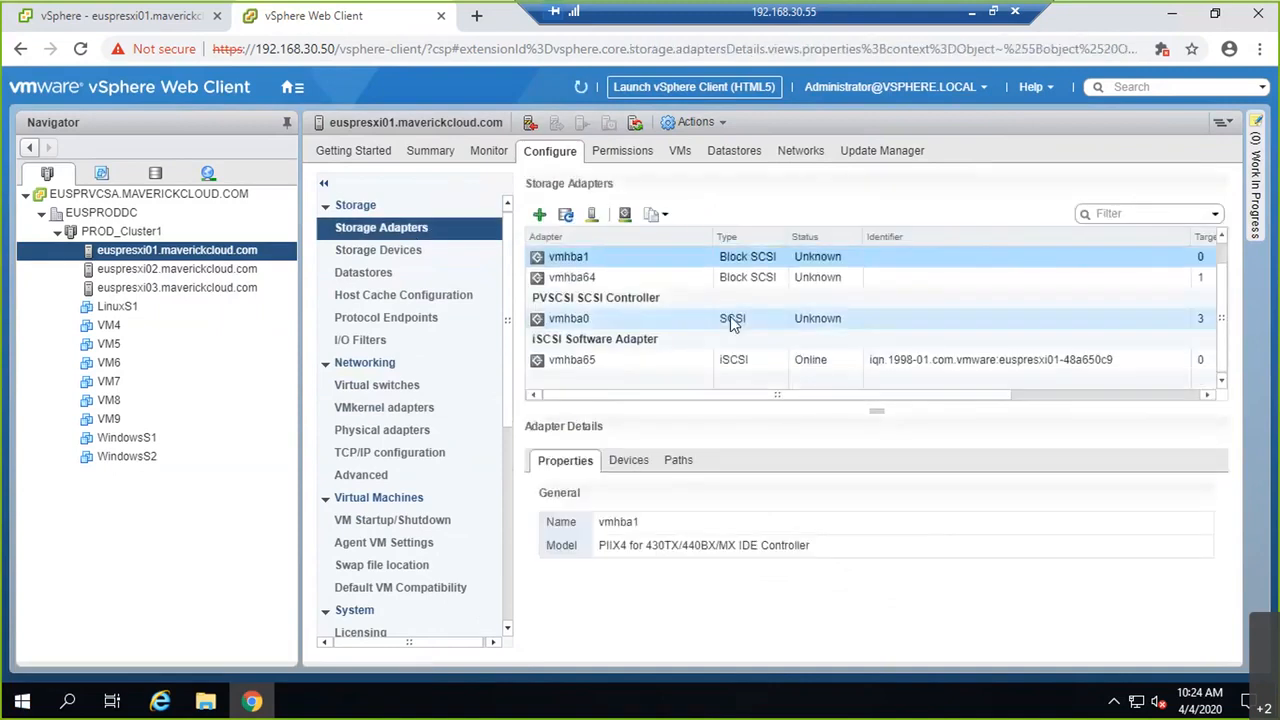
pyautogui.click(614, 365)
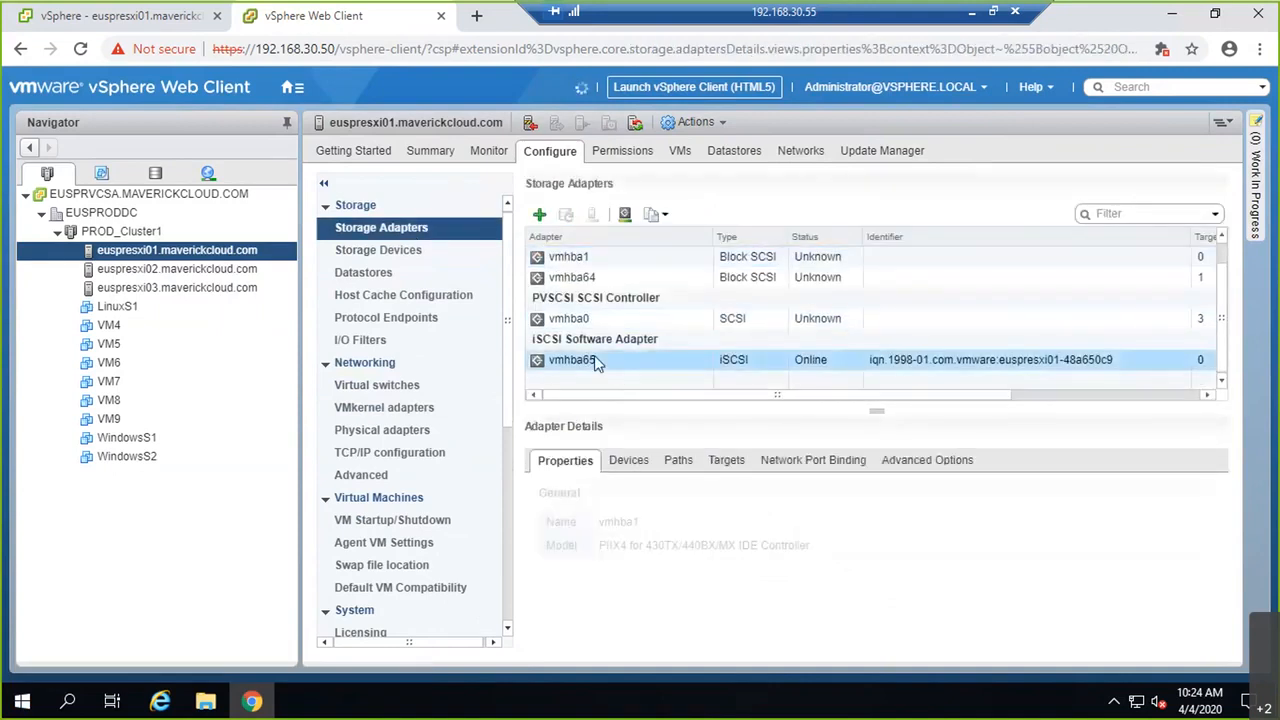
pyautogui.click(822, 463)
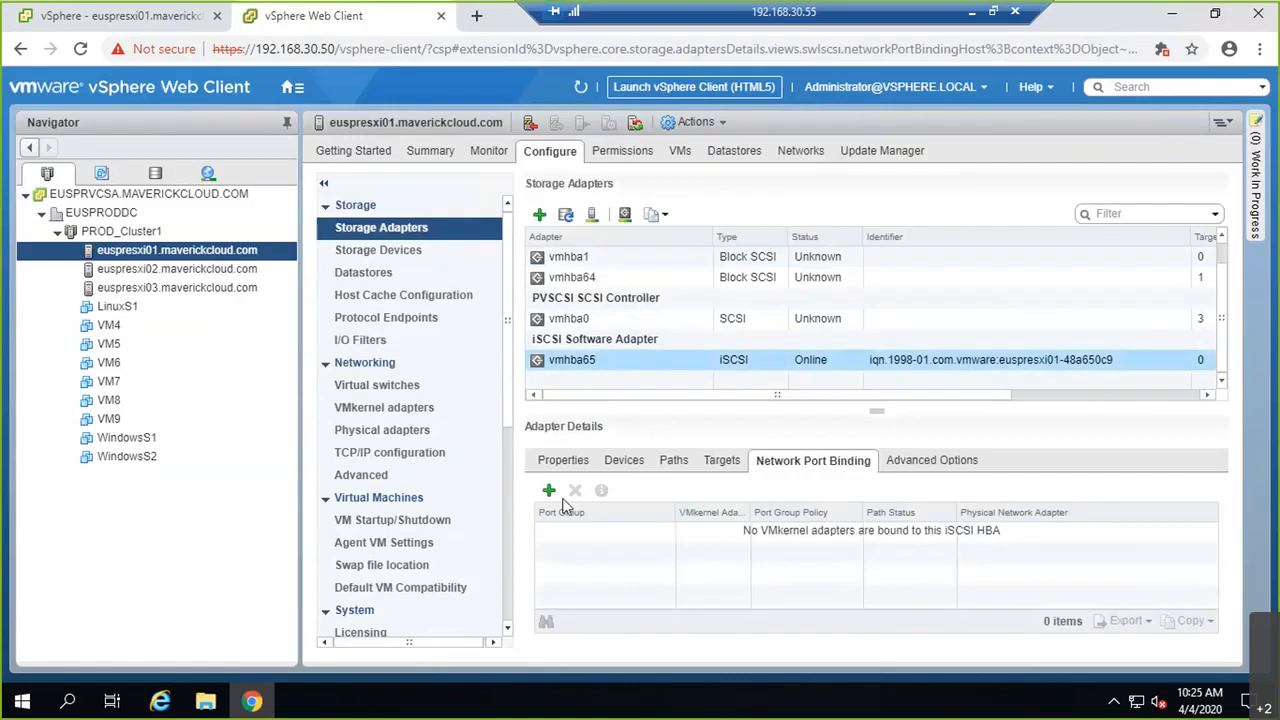
pyautogui.click(549, 492)
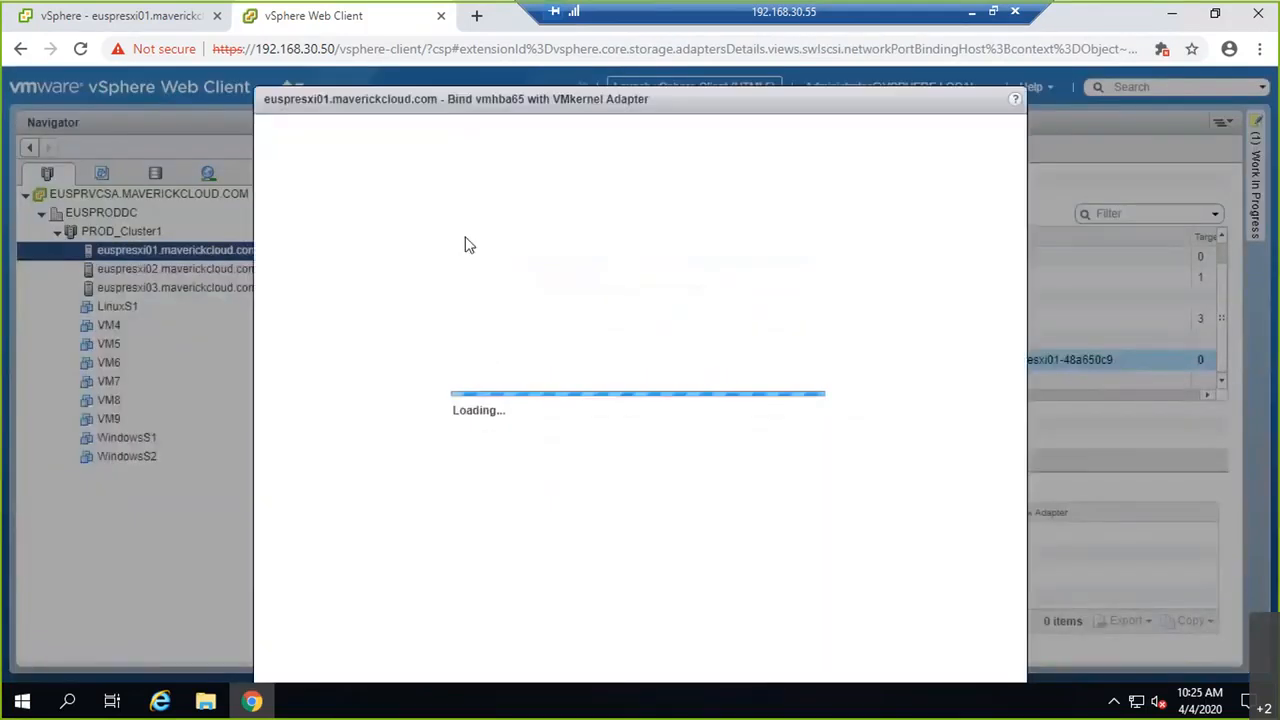
pyautogui.click(274, 208)
pyautogui.click(274, 229)
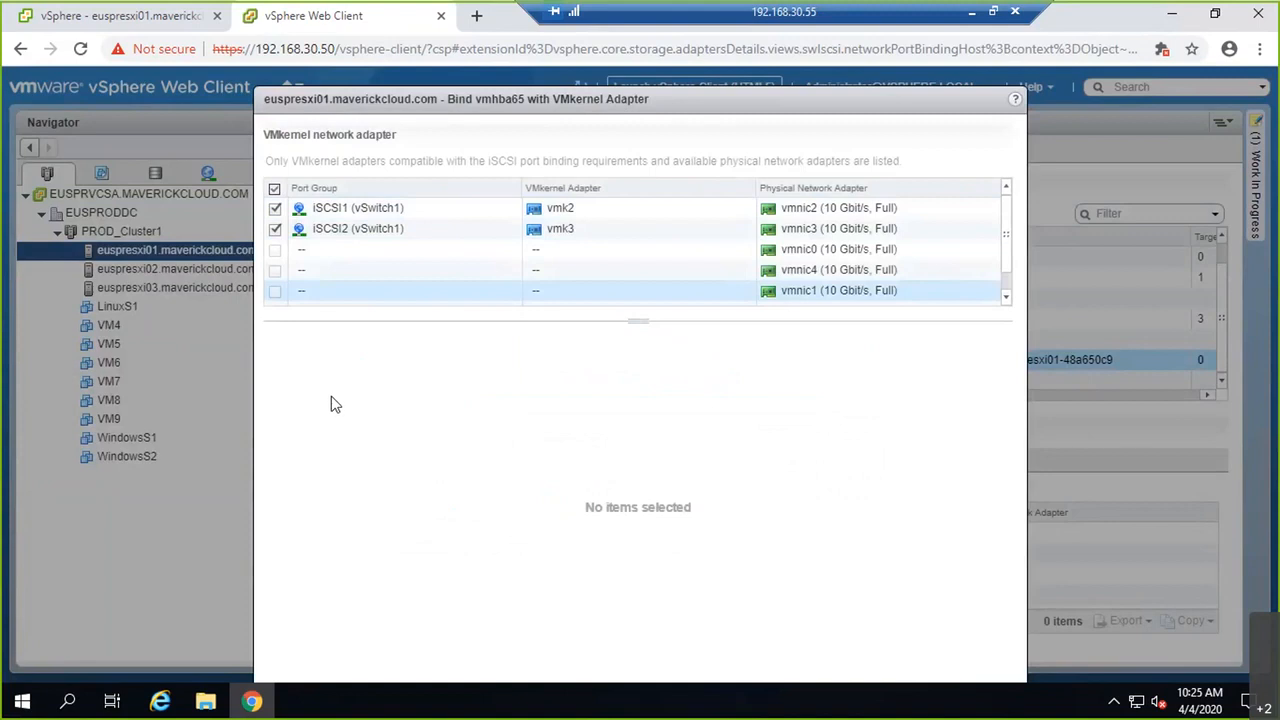
pyautogui.moveTo(468, 106); pyautogui.dragTo(450, 57)
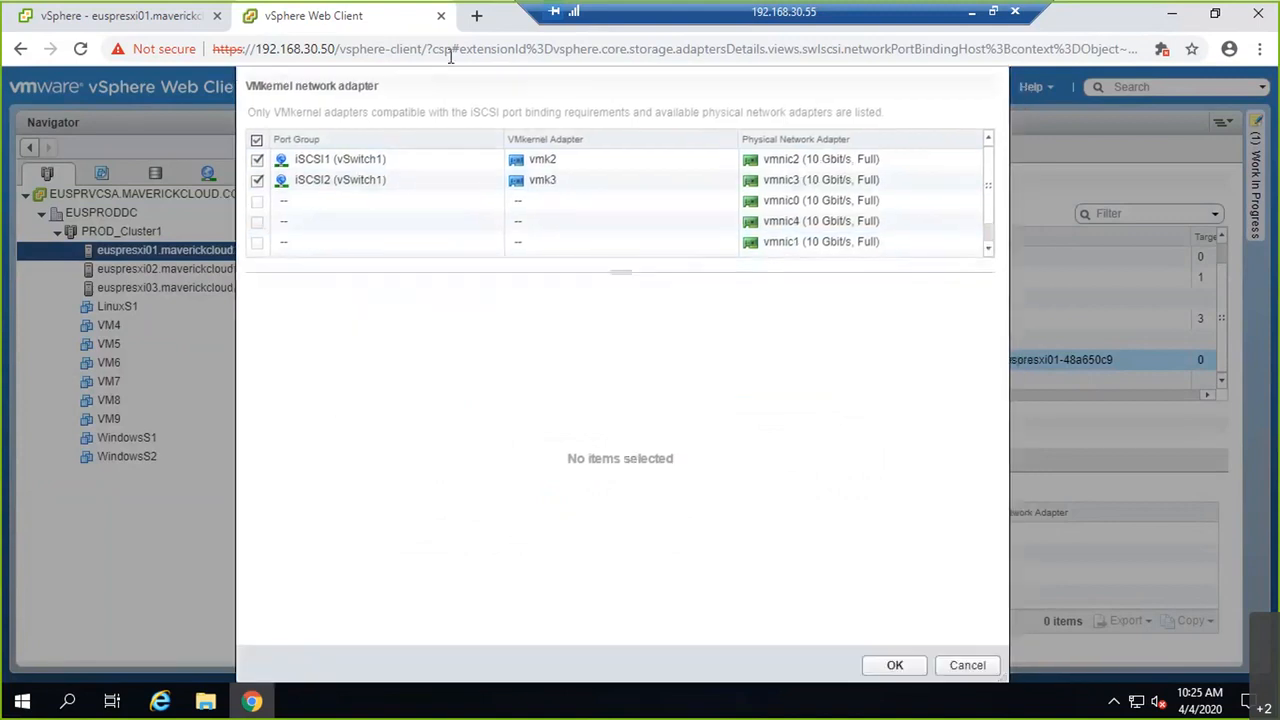
pyautogui.click(893, 662)
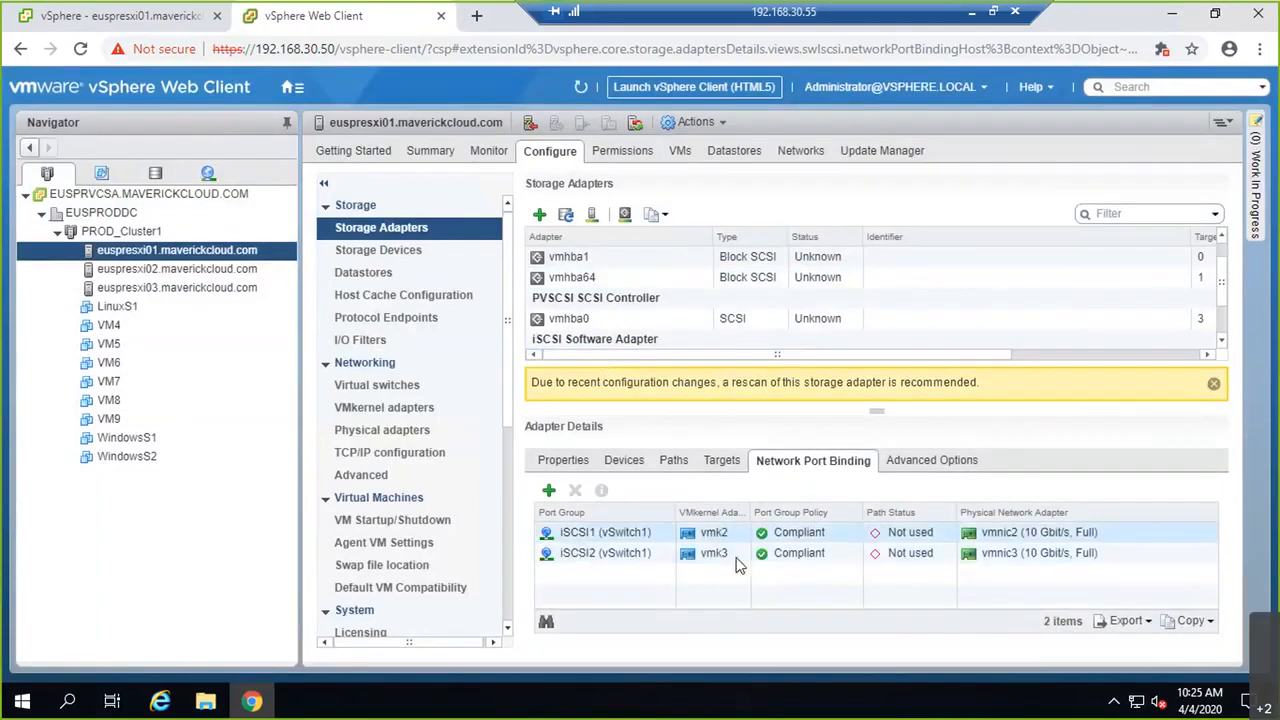
pyautogui.click(975, 18)
pyautogui.click(176, 607)
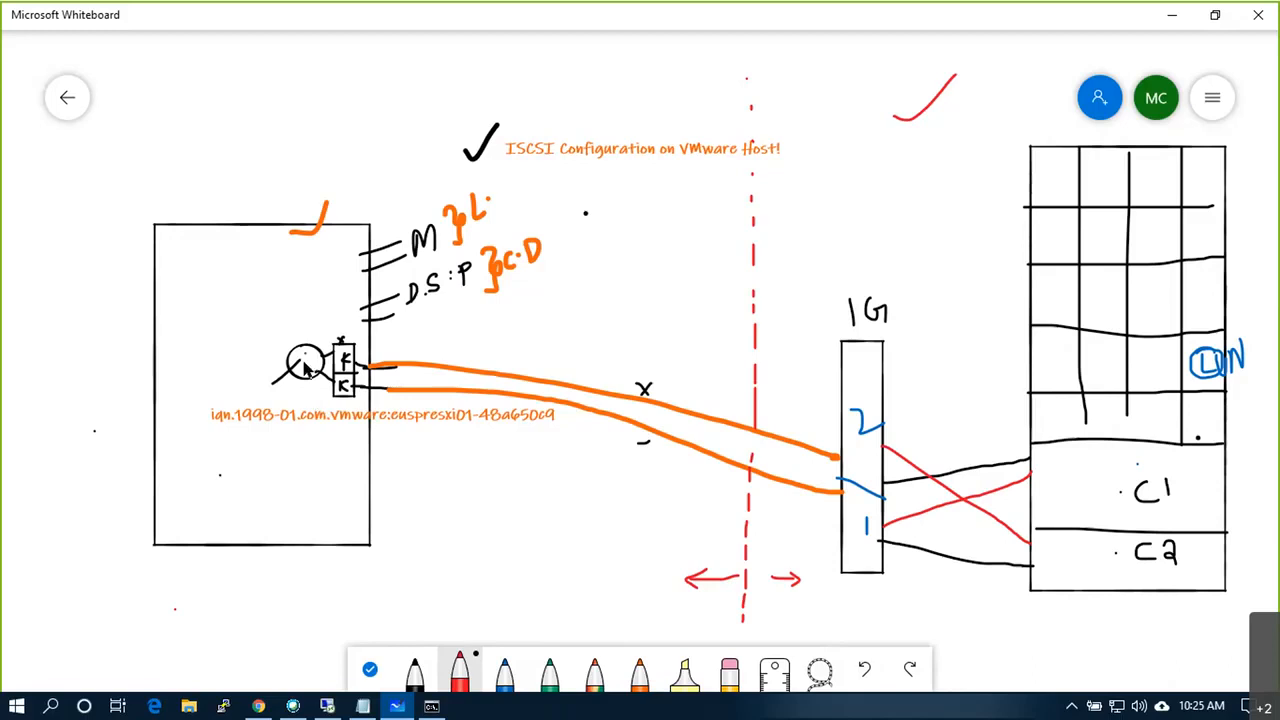
# Step: Draw red arrows through both port boxes, tick the upper link and cross the lower one
pyautogui.moveTo(309, 357); pyautogui.dragTo(384, 362)
pyautogui.moveTo(306, 366); pyautogui.dragTo(375, 393)
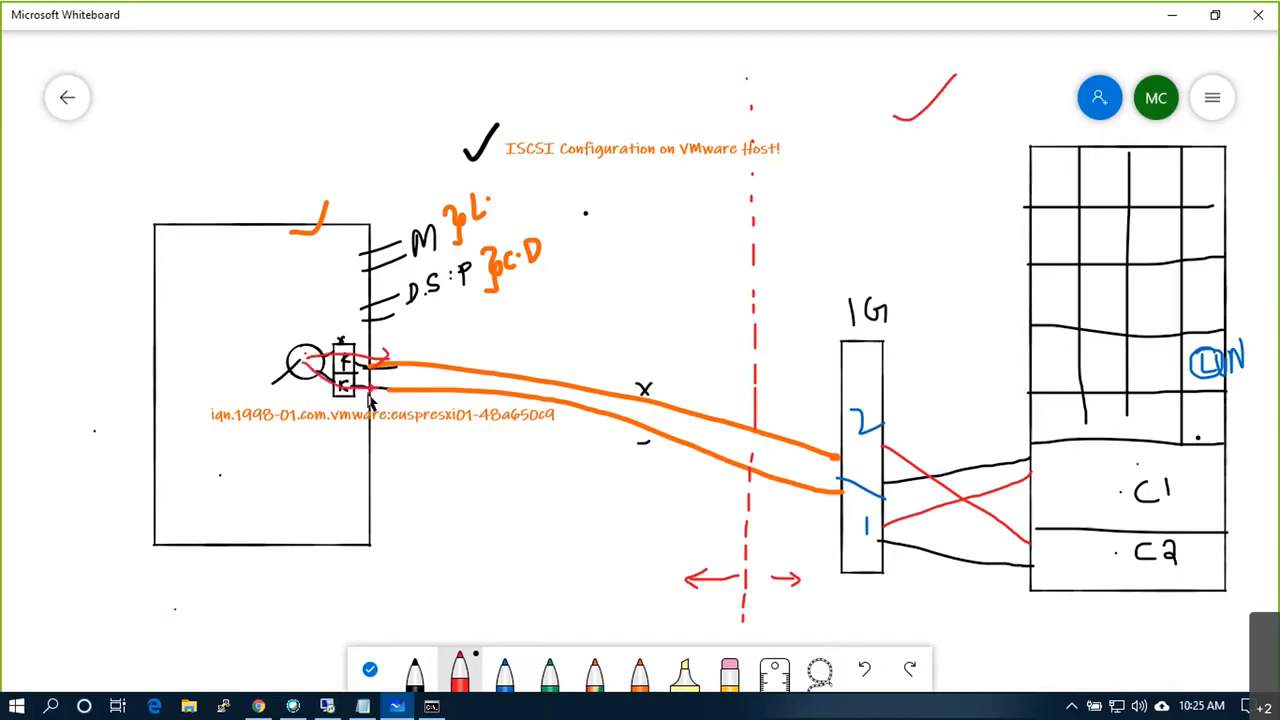
pyautogui.moveTo(429, 383)
pyautogui.mouseDown()
pyautogui.moveTo(452, 399)
pyautogui.moveTo(434, 396)
pyautogui.mouseUp()
pyautogui.moveTo(438, 344); pyautogui.dragTo(469, 333)
# Step: Circle the numbers 1 and 2 above and below the host box, then return to vSphere
pyautogui.moveTo(206, 184)
pyautogui.mouseDown()
pyautogui.moveTo(212, 204)
pyautogui.moveTo(207, 183)
pyautogui.mouseUp()
pyautogui.moveTo(208, 188); pyautogui.dragTo(211, 203)
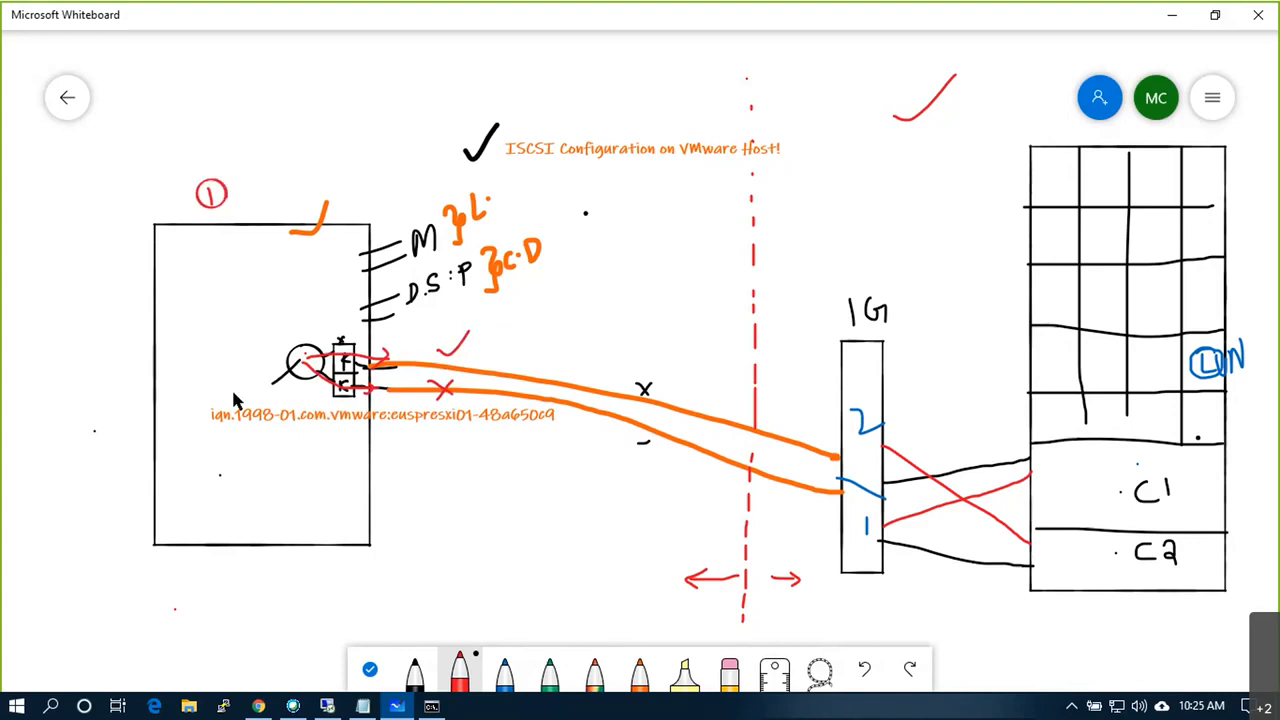
pyautogui.scroll(-4, 234, 398)
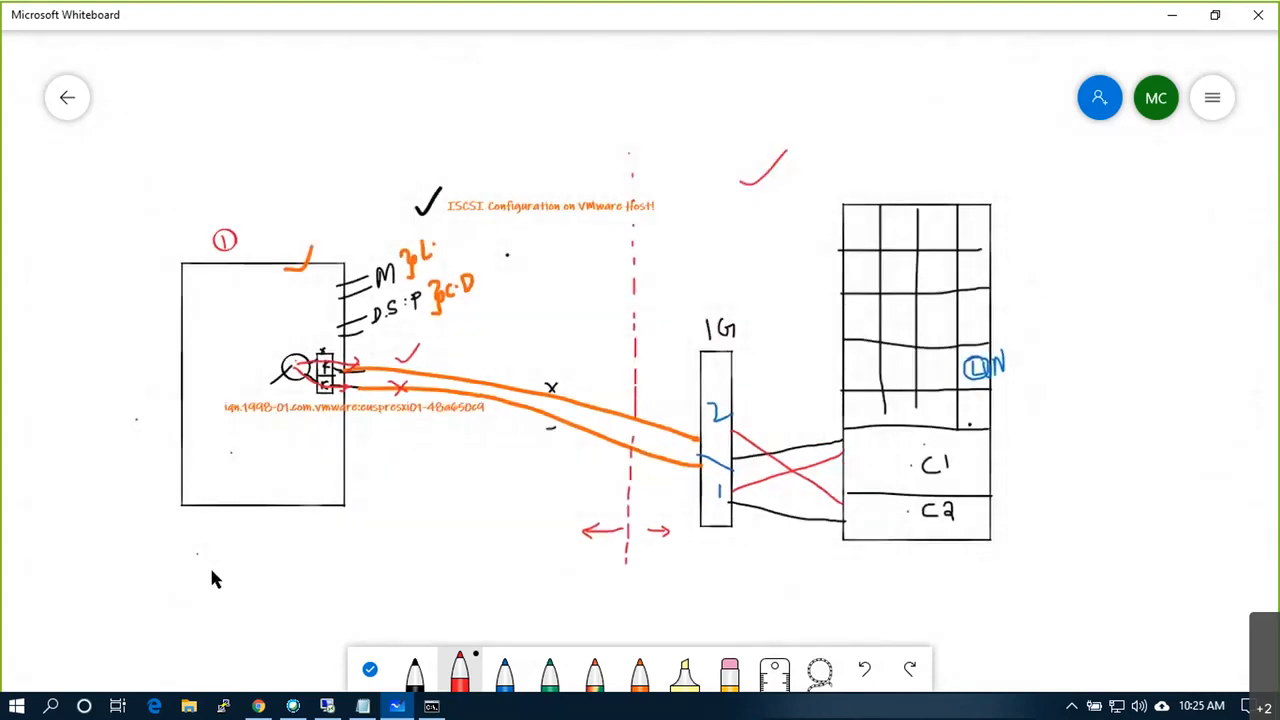
pyautogui.moveTo(212, 566); pyautogui.dragTo(231, 567)
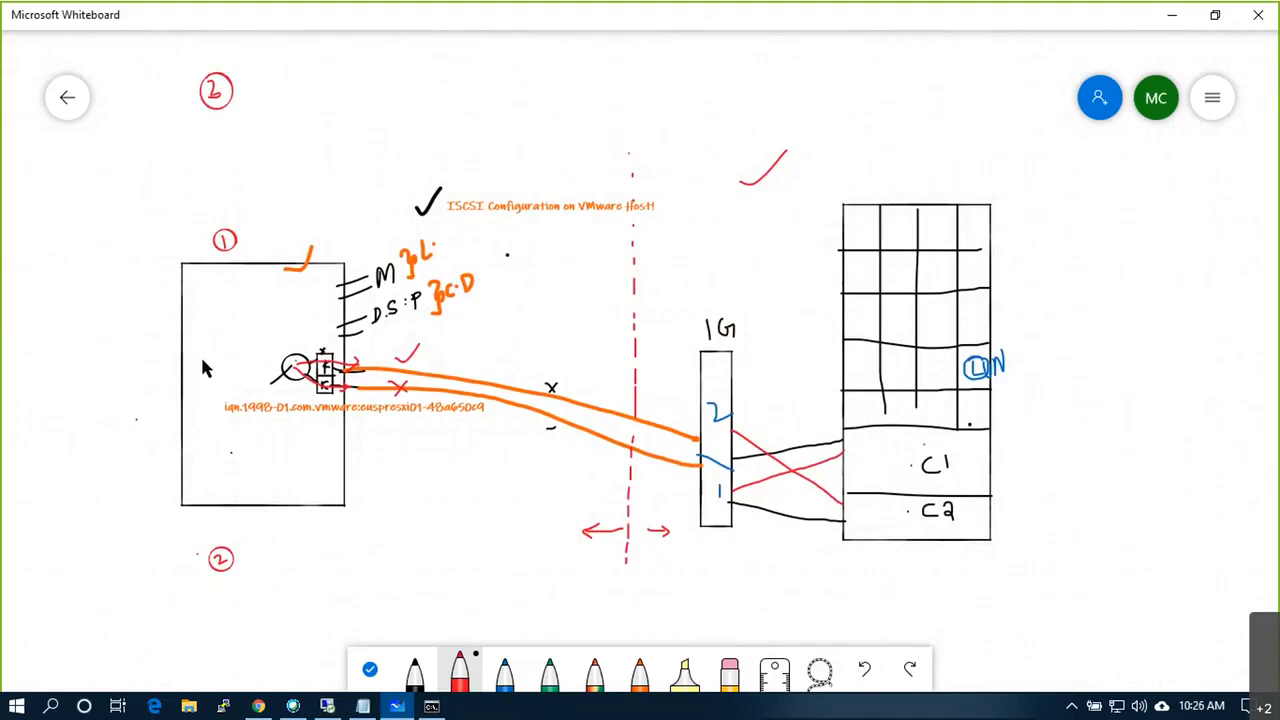
pyautogui.hotkey('alt', 'Tab')
pyautogui.press('Tab')
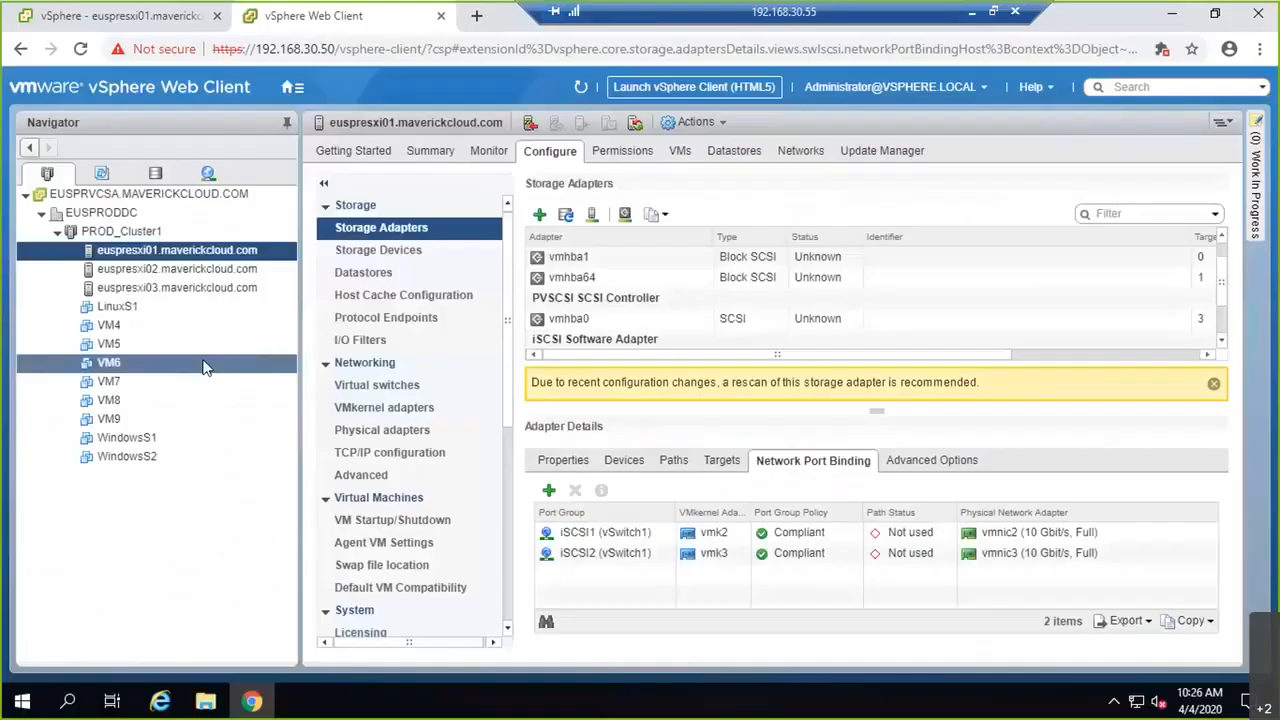
# Step: On euspresxi02, start adding a VMkernel network adapter on a new standard switch
pyautogui.click(178, 270)
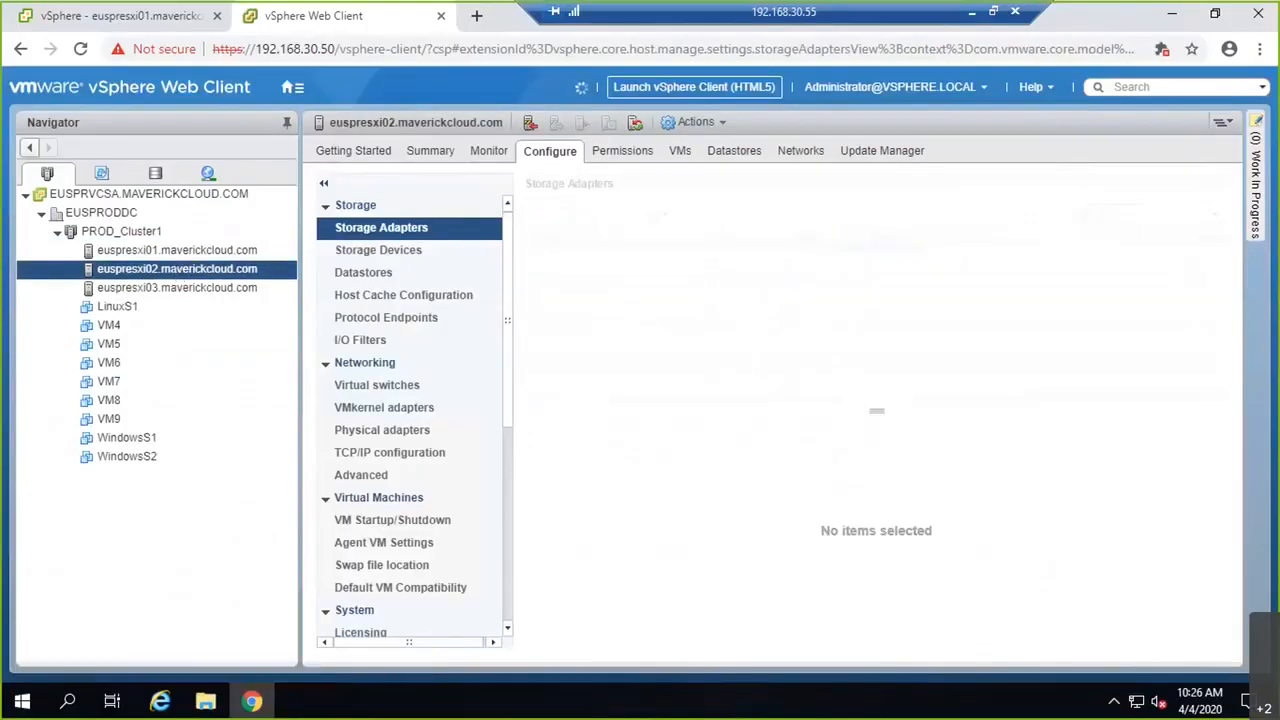
pyautogui.click(417, 390)
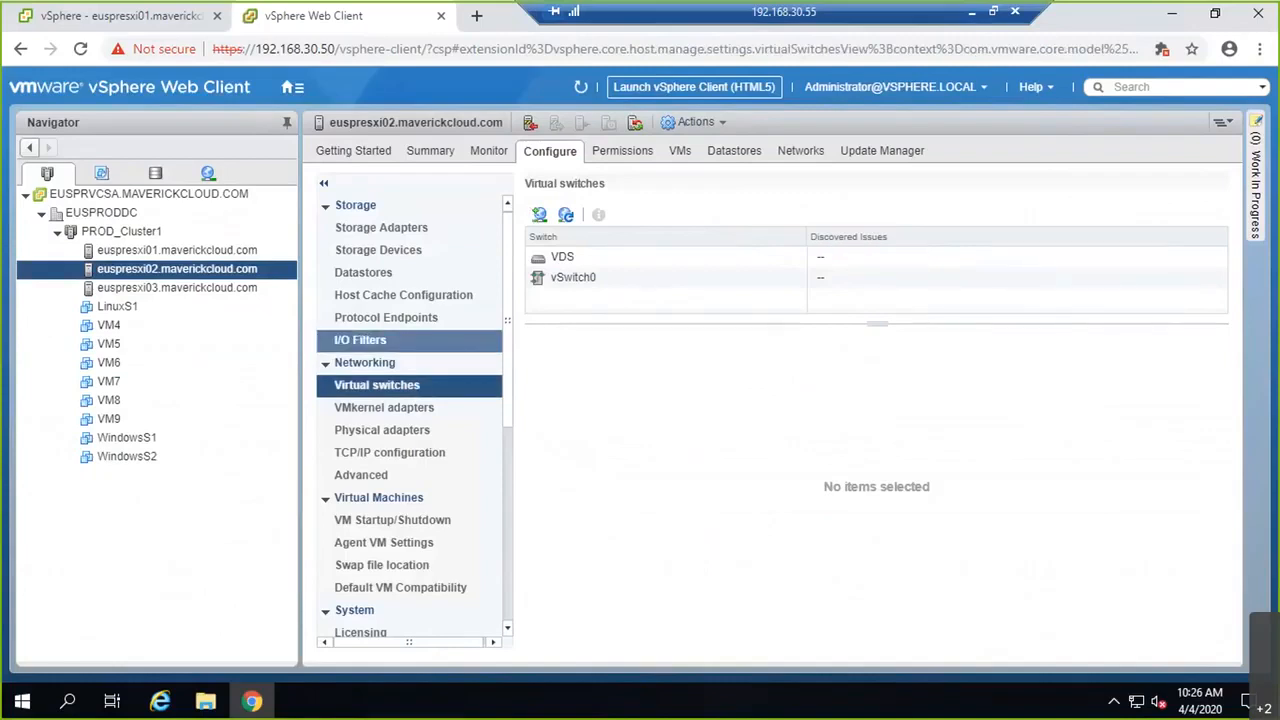
pyautogui.click(539, 215)
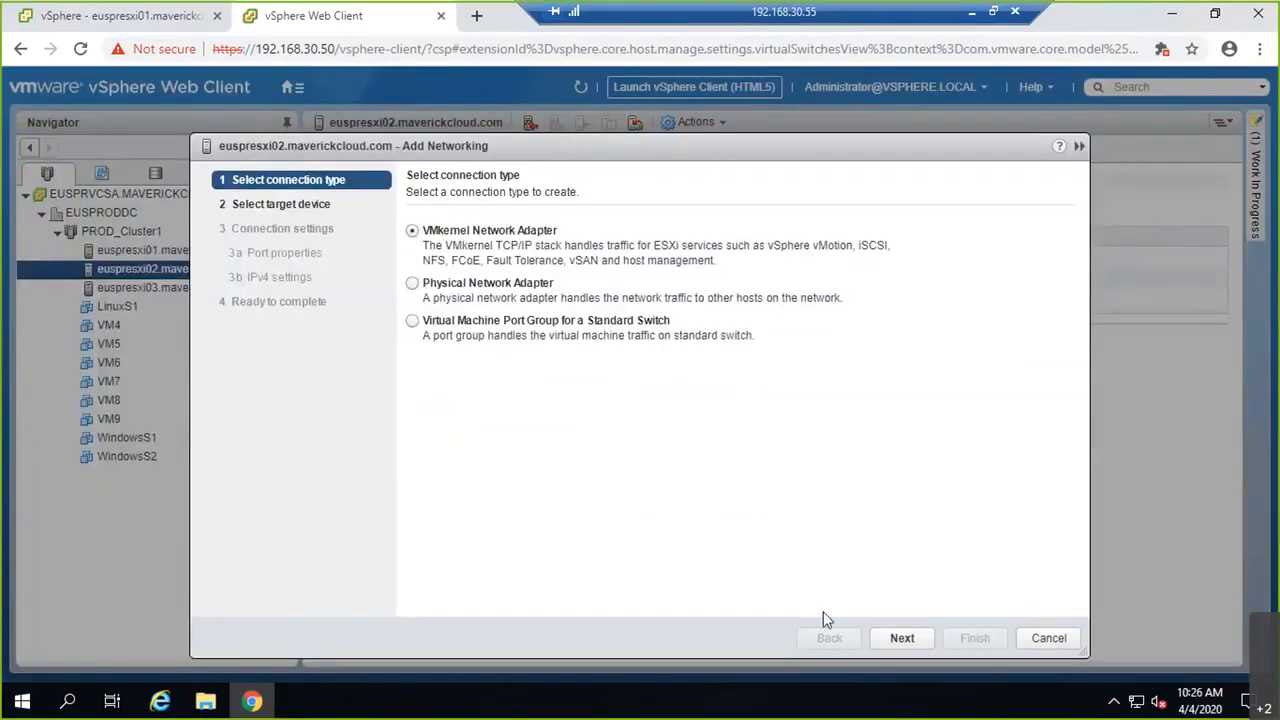
pyautogui.click(897, 638)
pyautogui.click(418, 349)
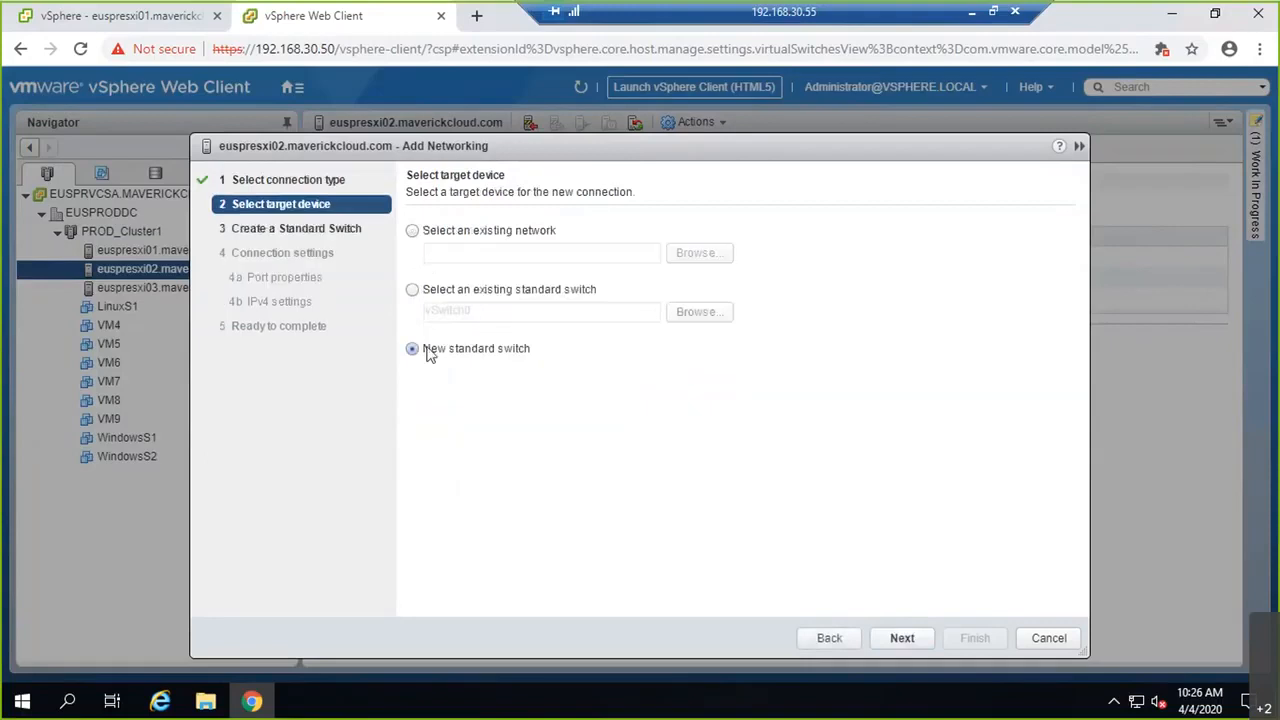
# Step: Assign vmnic2 as active and vmnic3 as unused adapter on the new switch
pyautogui.click(910, 639)
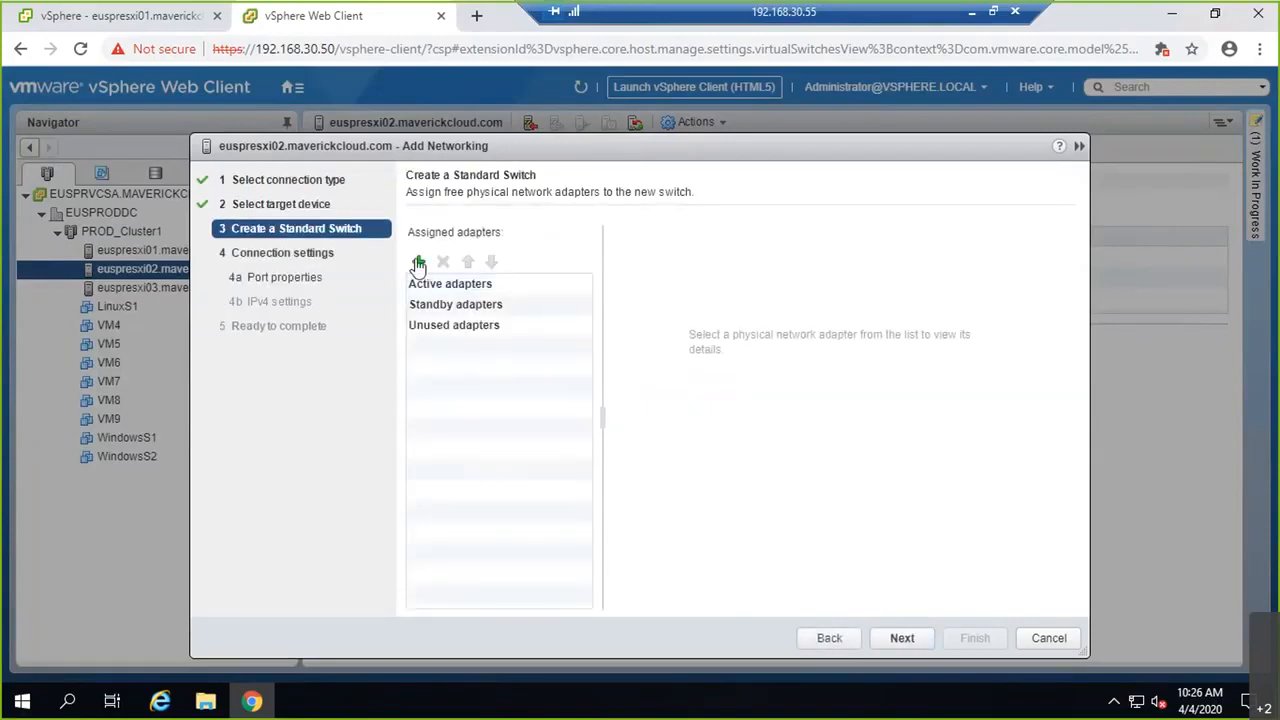
pyautogui.click(418, 263)
pyautogui.keyDown('shift'); pyautogui.click(482, 312); pyautogui.keyUp('shift')
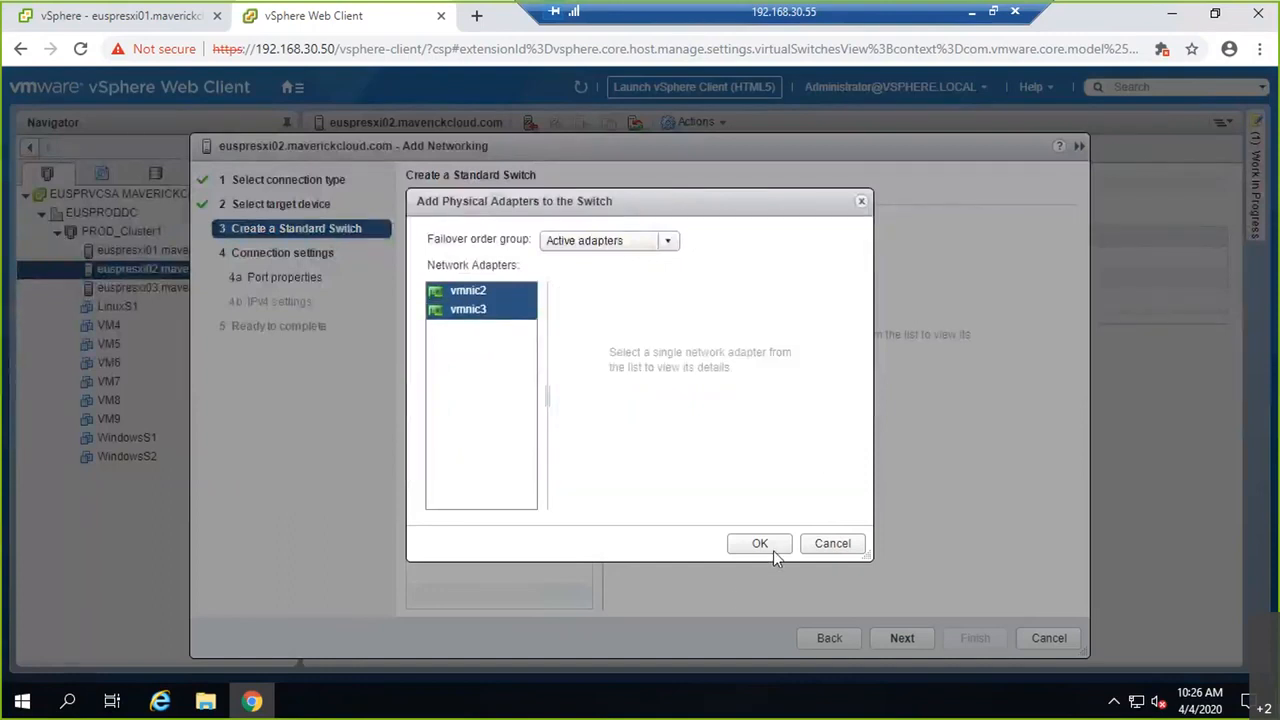
pyautogui.click(773, 550)
pyautogui.click(490, 325)
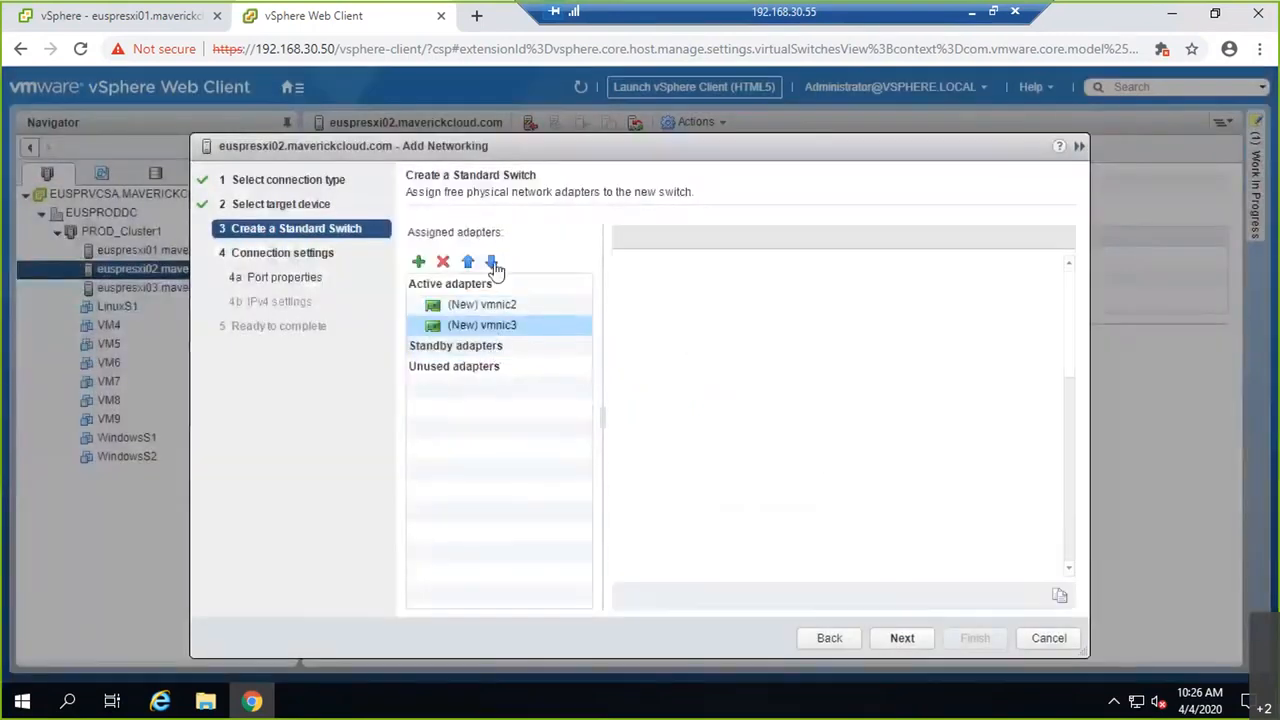
pyautogui.click(491, 261)
pyautogui.click(494, 262)
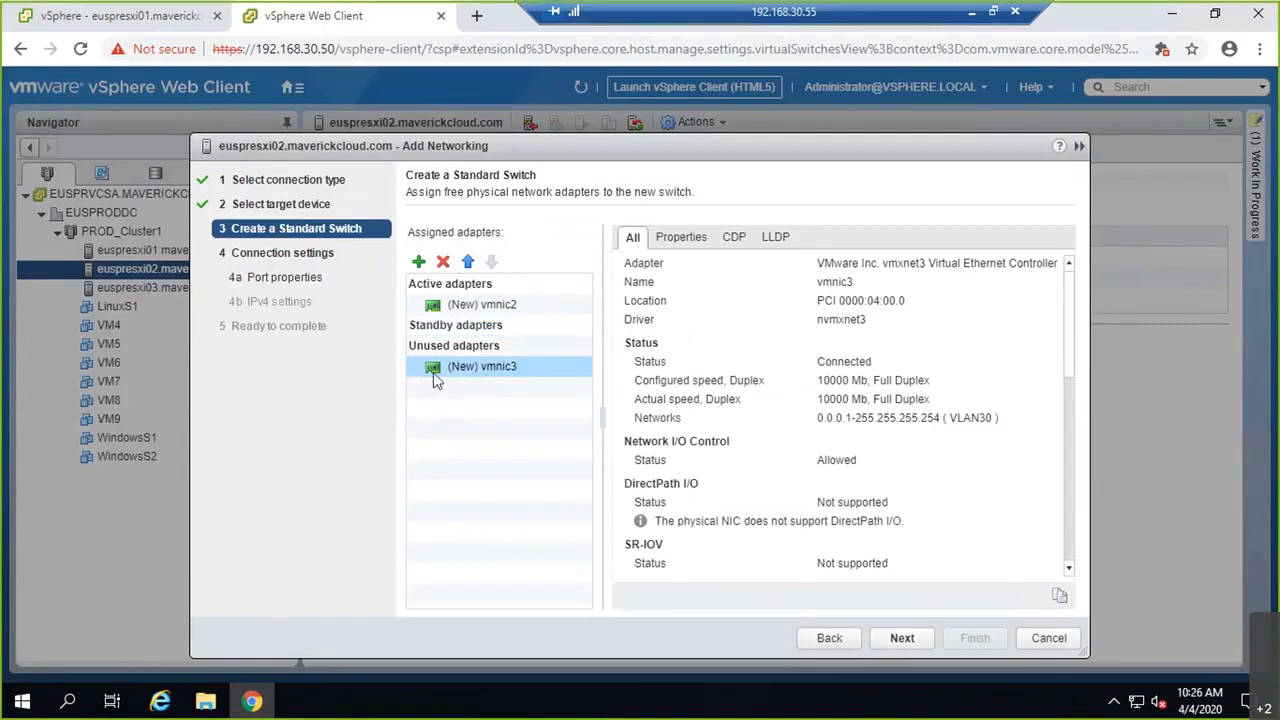
# Step: Label the VMkernel port iSCSI1 with VLAN ID 30
pyautogui.click(902, 638)
pyautogui.press('BackSpace')
pyautogui.write('iSCSI1')
pyautogui.press('Tab')
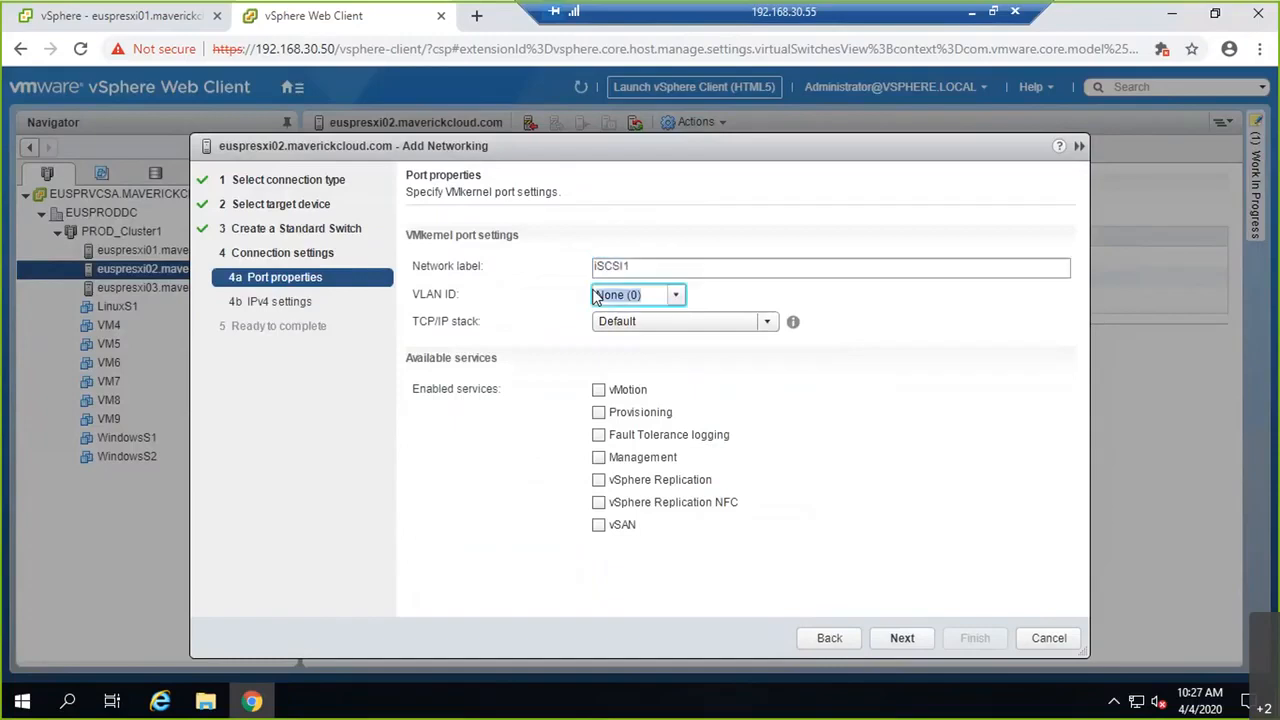
pyautogui.write('30')
pyautogui.press('Tab')
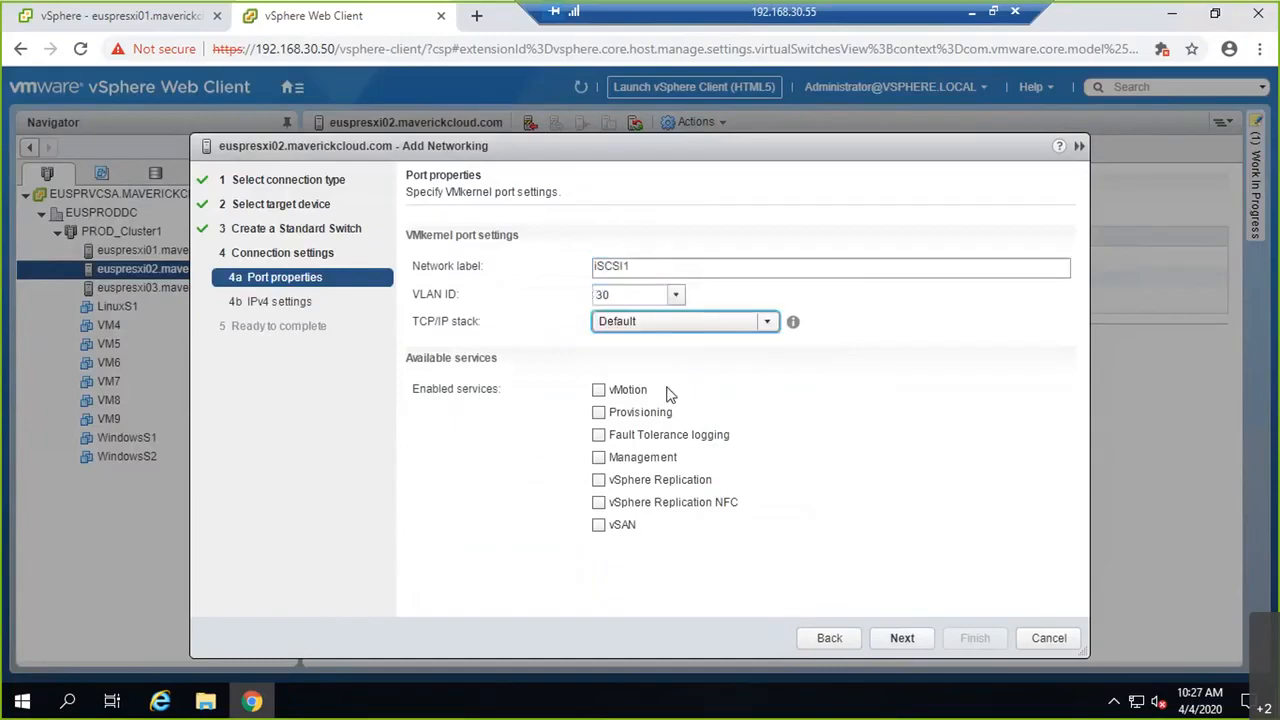
# Step: Give iSCSI1 static IPv4 192.168.30.153 with subnet mask 255.255.255.0 and review the summary
pyautogui.click(900, 638)
pyautogui.click(412, 256)
pyautogui.click(680, 284)
pyautogui.write('192.168.')
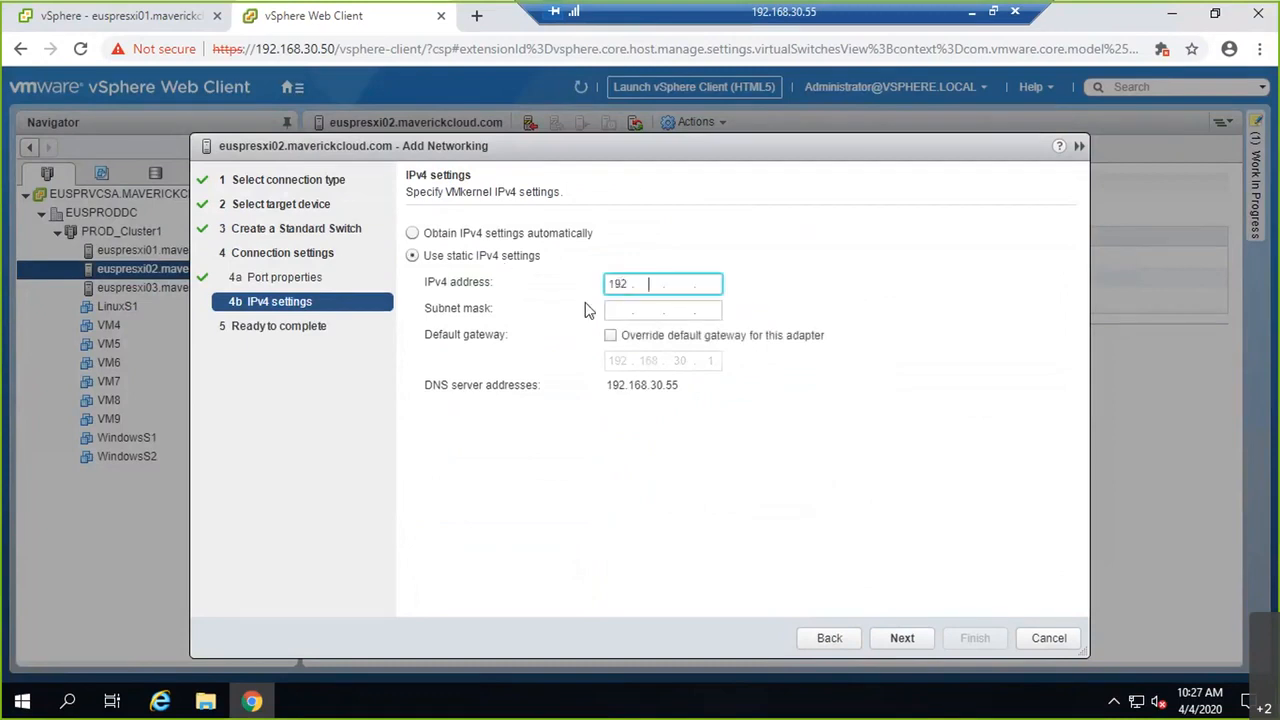
pyautogui.write('30 .153')
pyautogui.press('Tab')
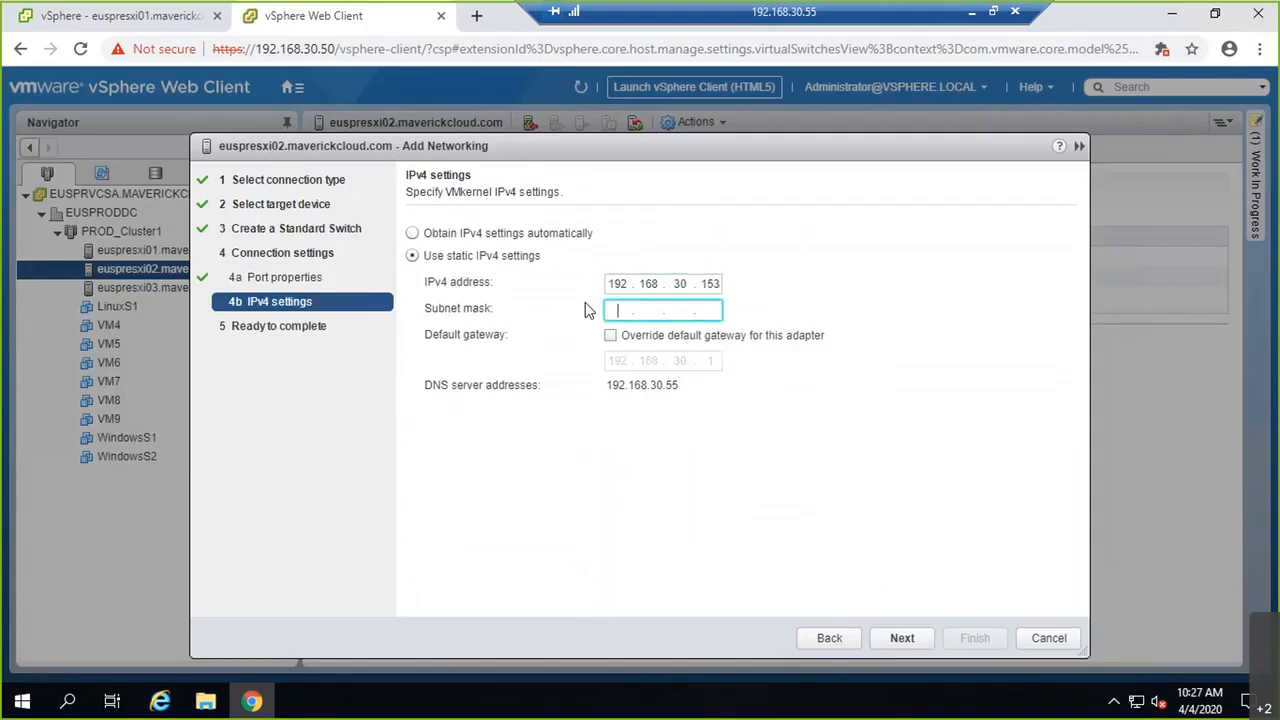
pyautogui.write('255.255.255.0')
pyautogui.click(902, 638)
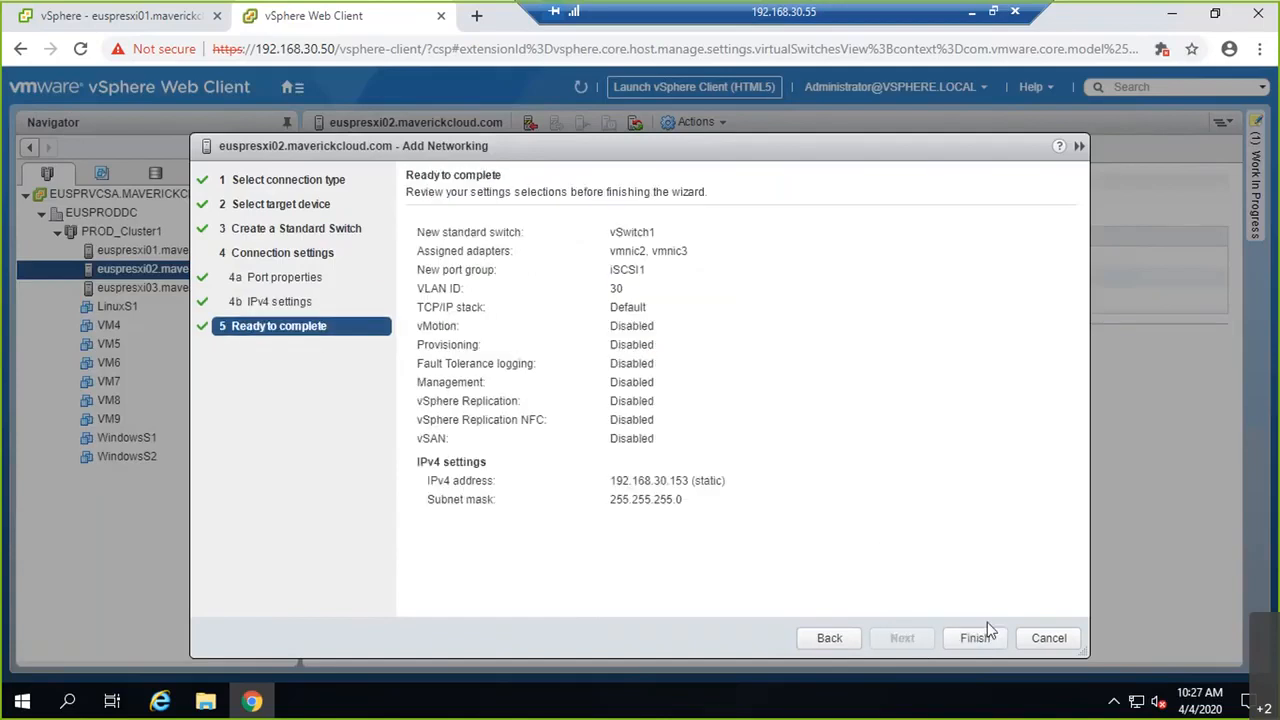
# Step: Finish creating vSwitch1 with iSCSI1, then start adding another VMkernel port to vSwitch1
pyautogui.click(975, 638)
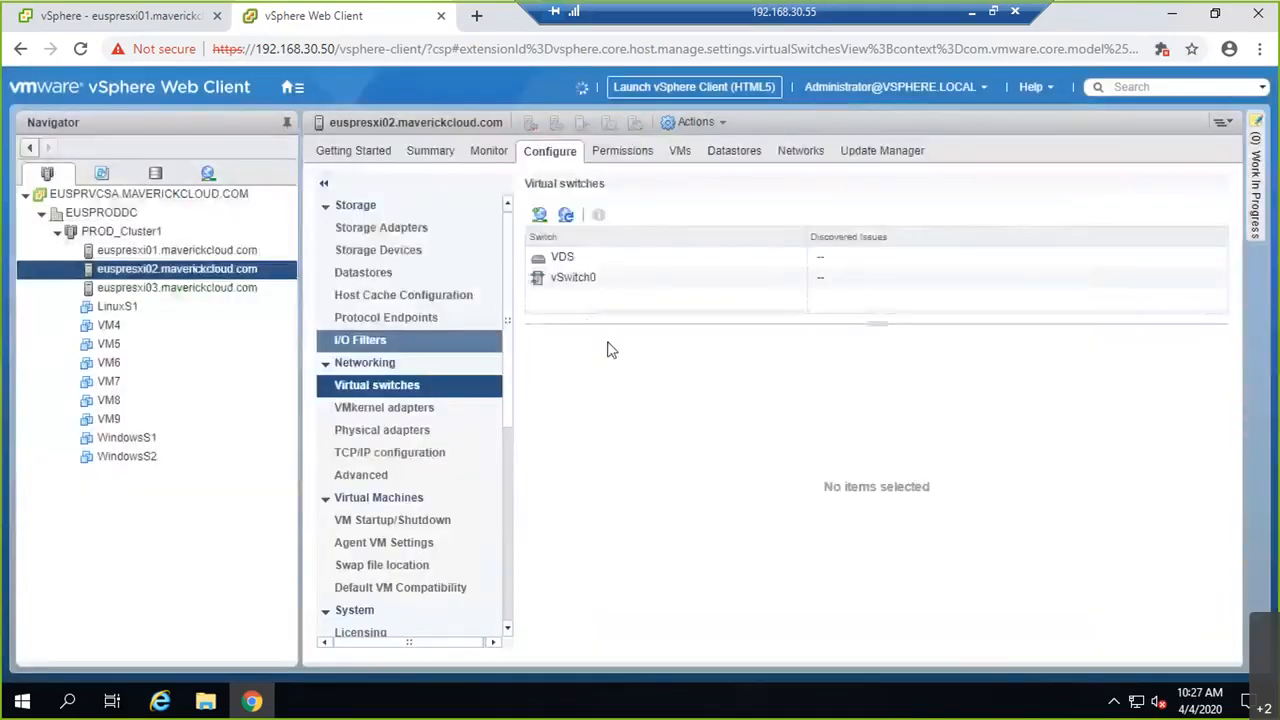
pyautogui.click(585, 302)
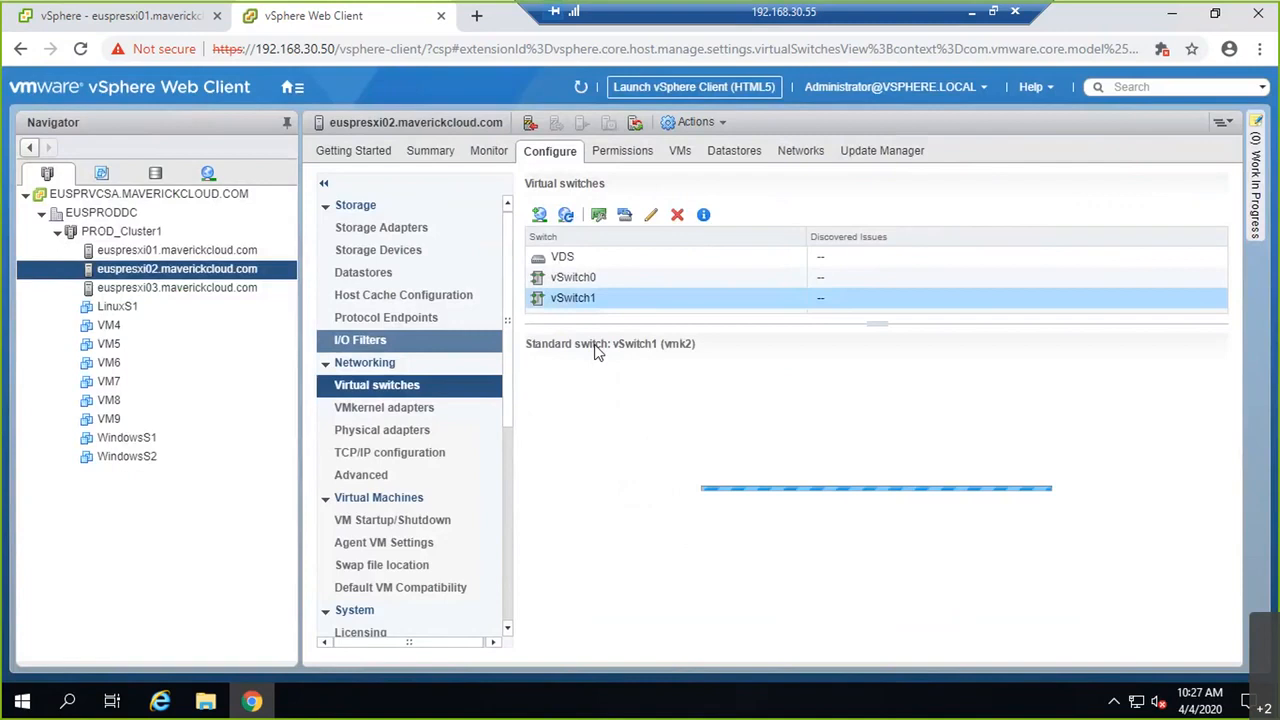
pyautogui.click(541, 216)
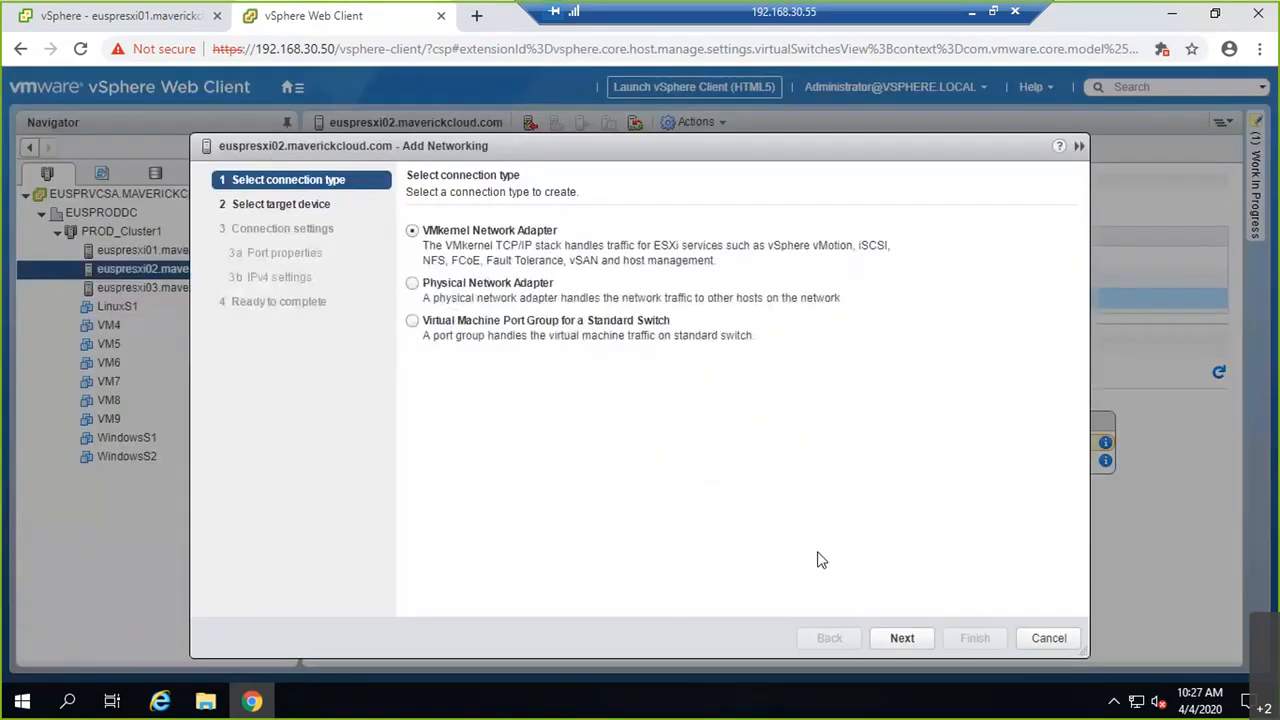
pyautogui.click(900, 642)
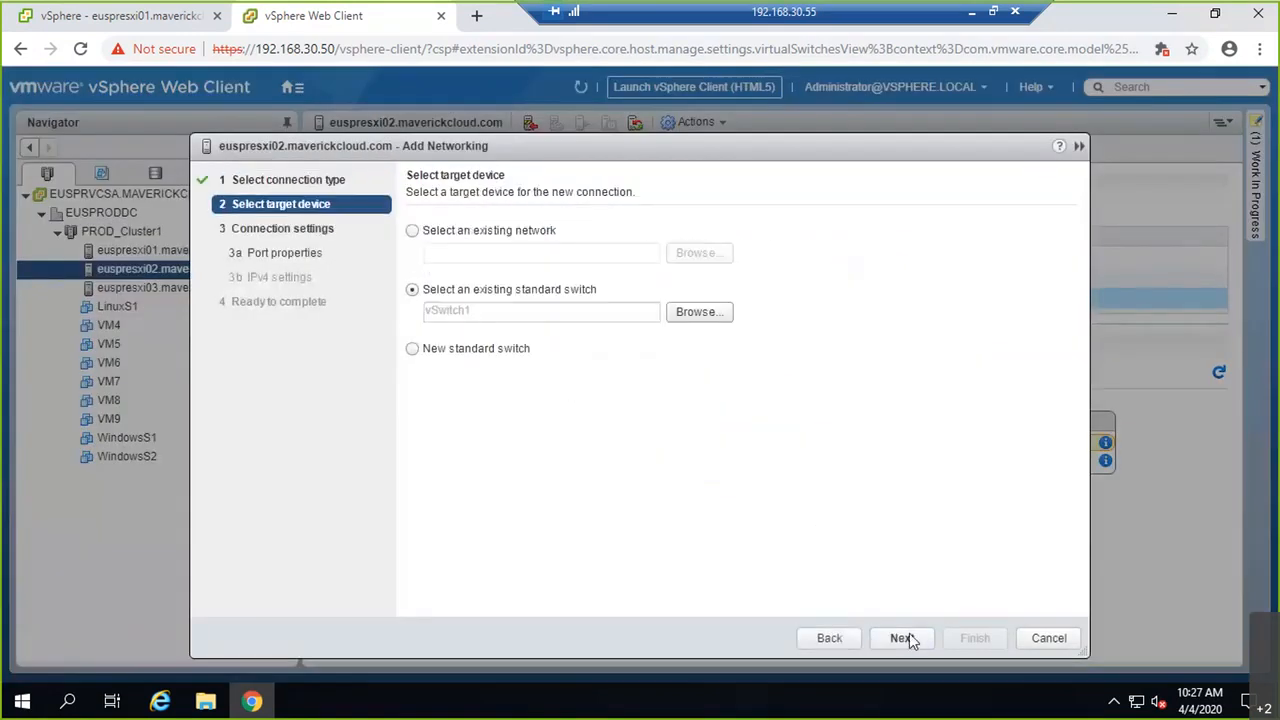
pyautogui.click(903, 637)
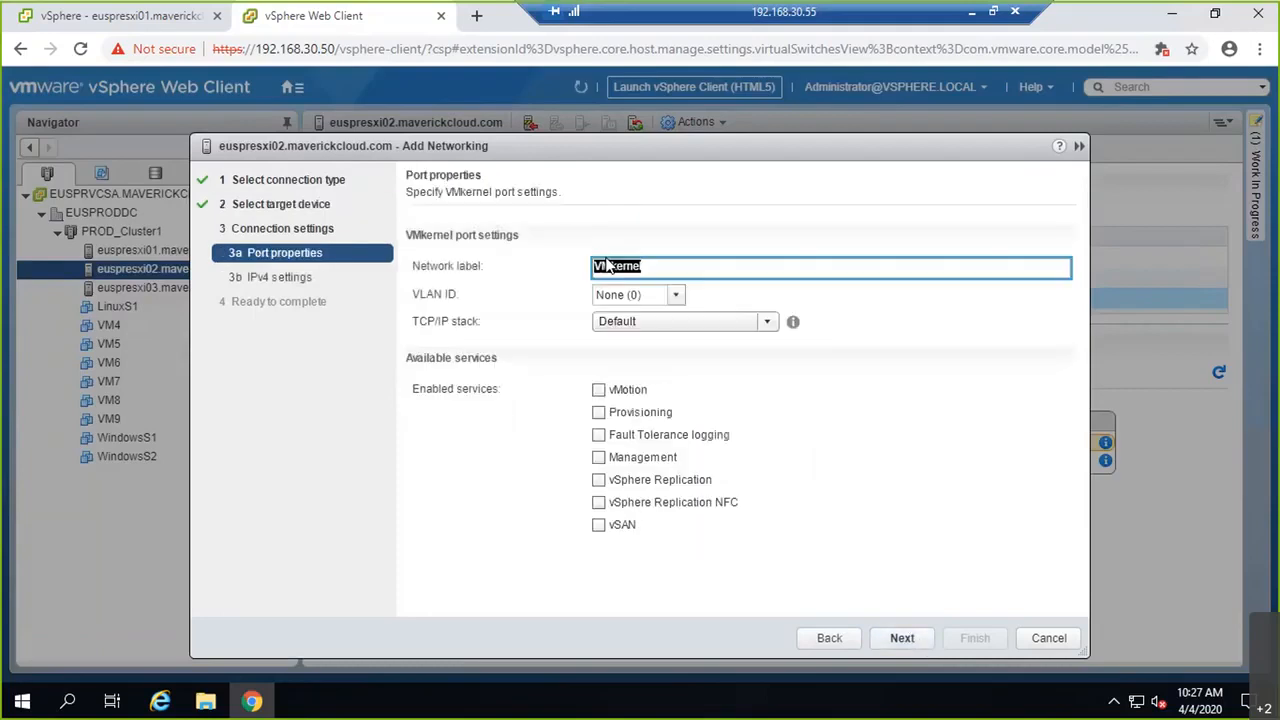
# Step: Label the new VMkernel port iSCSI2 with VLAN ID 30
pyautogui.write('iSCSI2')
pyautogui.press('BackSpace')
pyautogui.press('BackSpace')
pyautogui.press('BackSpace')
pyautogui.press('BackSpace')
pyautogui.press('BackSpace')
pyautogui.write('oSCSI2')
pyautogui.press('Tab')
pyautogui.write('30')
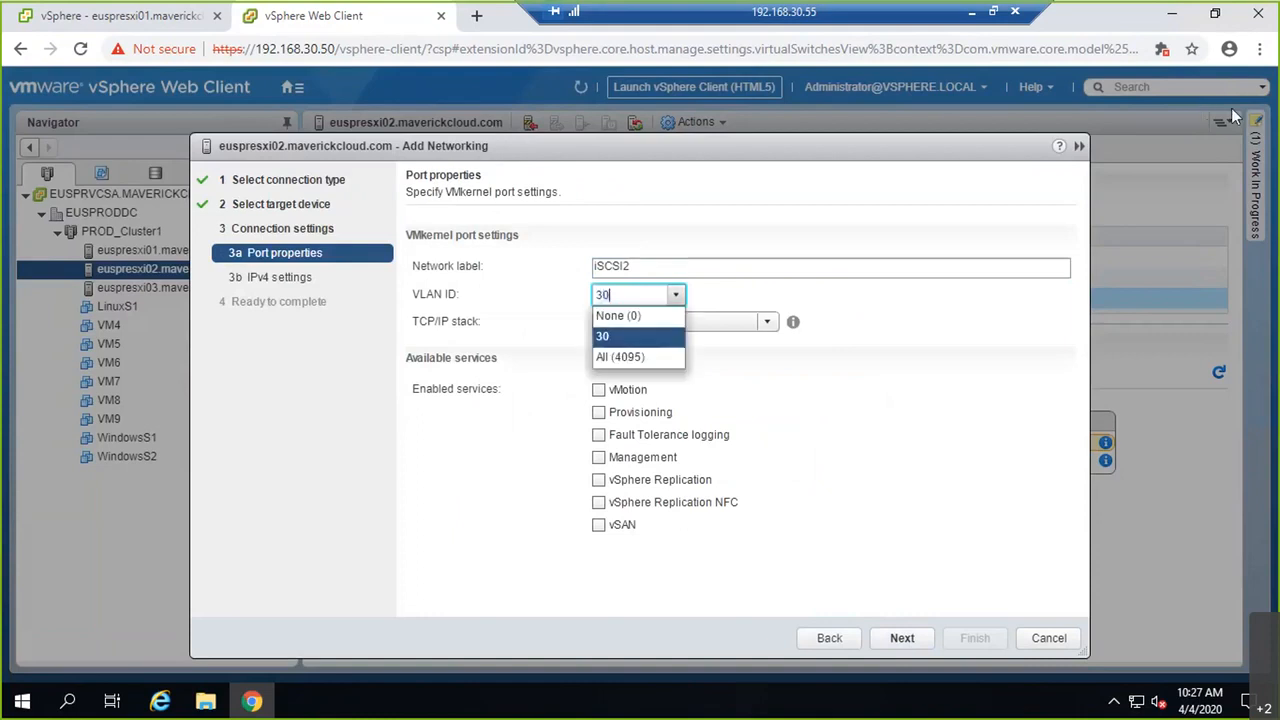
pyautogui.click(922, 497)
# Step: Give iSCSI2 static IPv4 192.168.30.154/255.255.255.0, finish the wizard and select the new port group
pyautogui.click(896, 634)
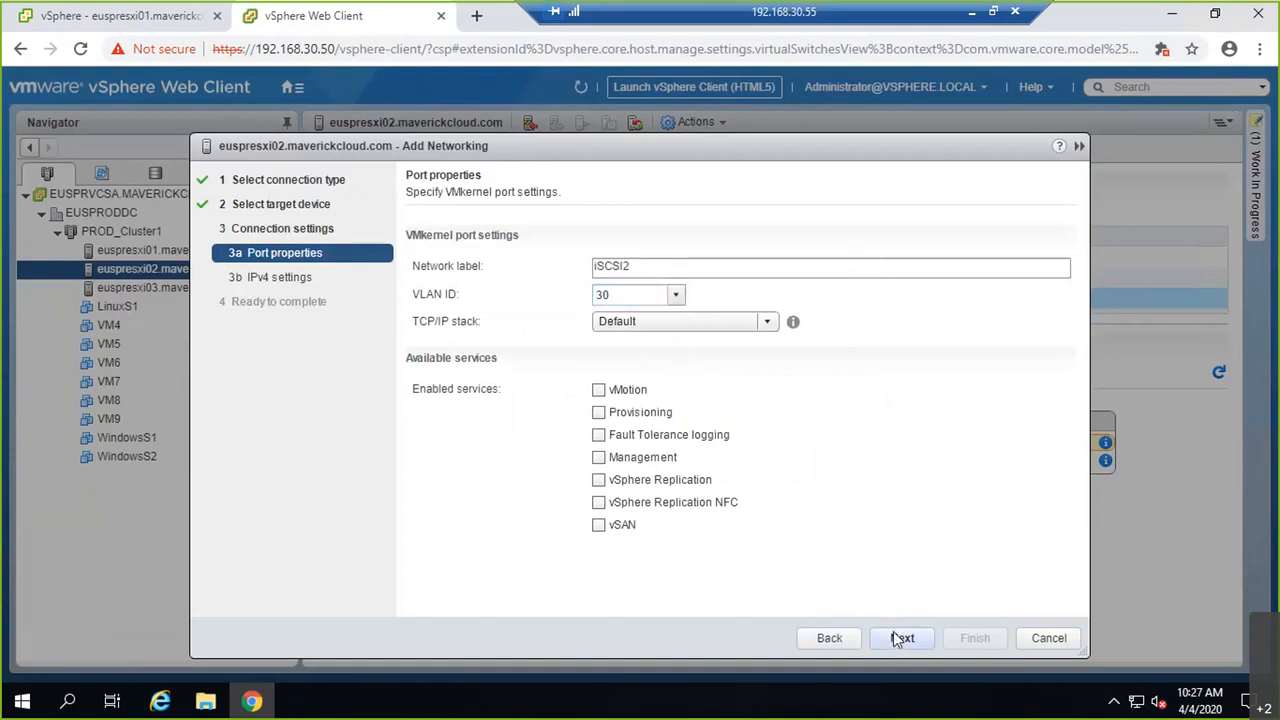
pyautogui.click(506, 258)
pyautogui.click(620, 287)
pyautogui.write('192 . 168 . 30 . 154')
pyautogui.press('Tab')
pyautogui.write('255.255.255.0')
pyautogui.press('Tab')
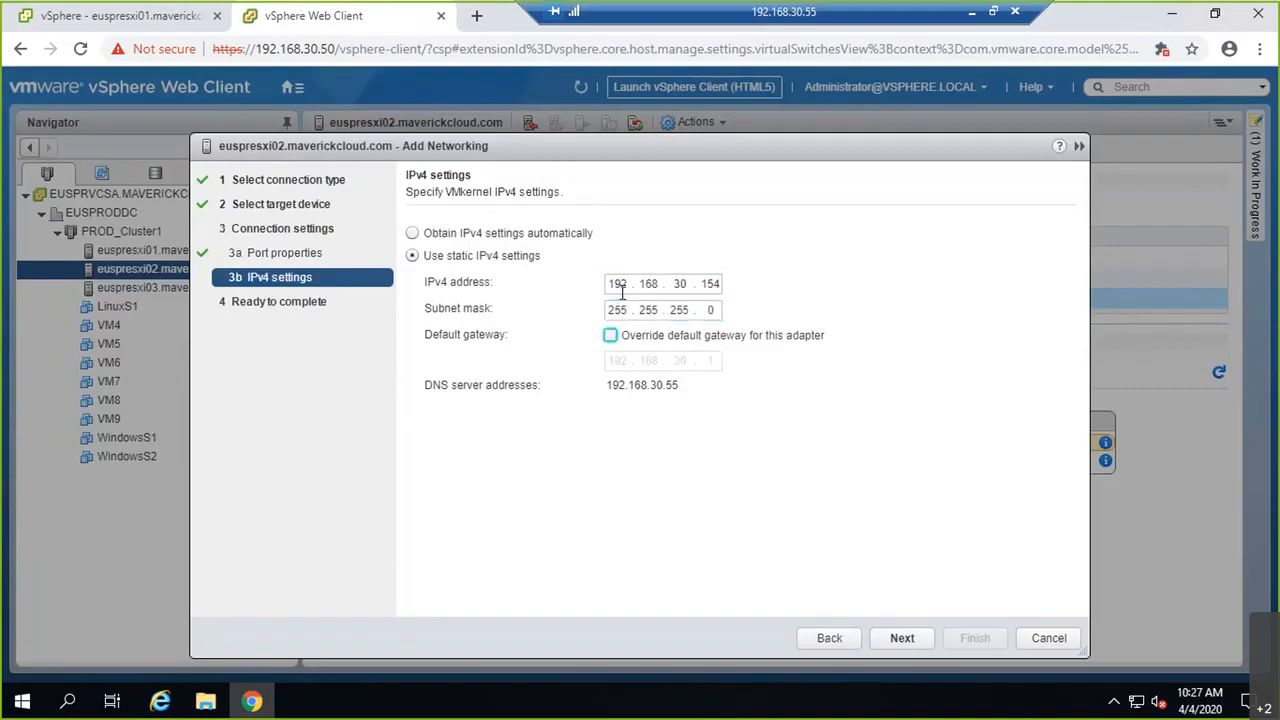
pyautogui.click(912, 639)
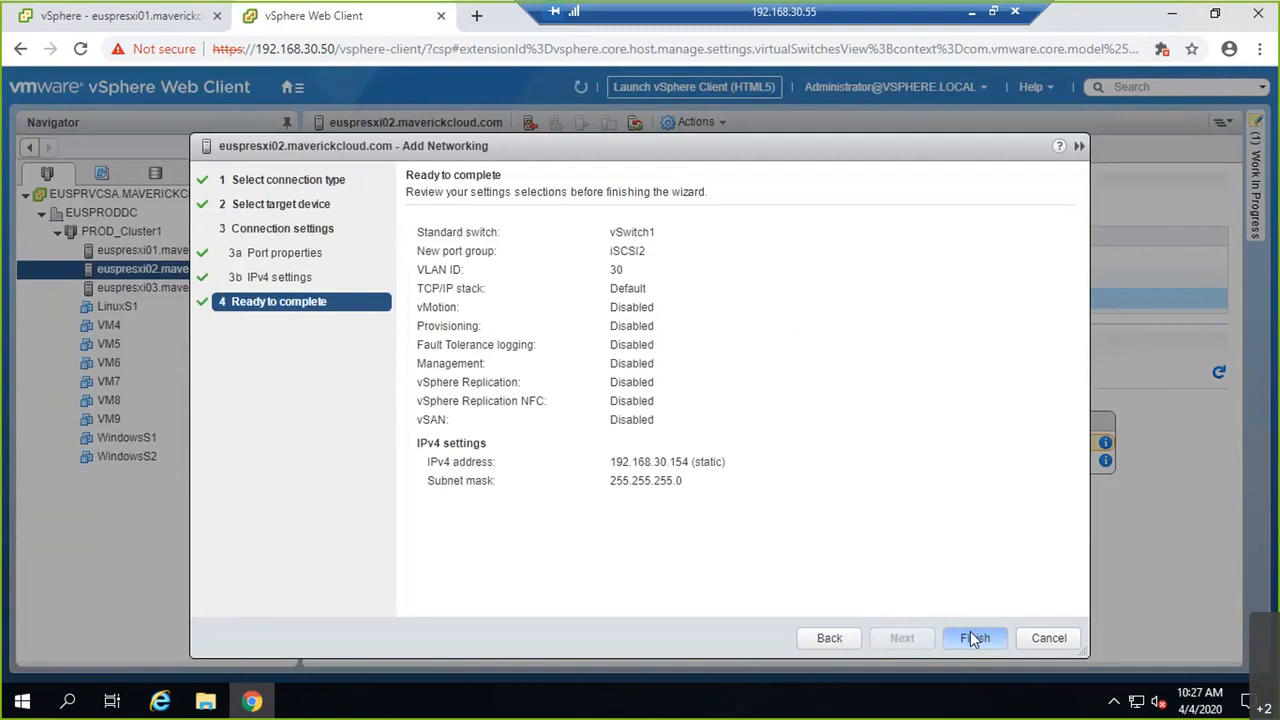
pyautogui.click(975, 639)
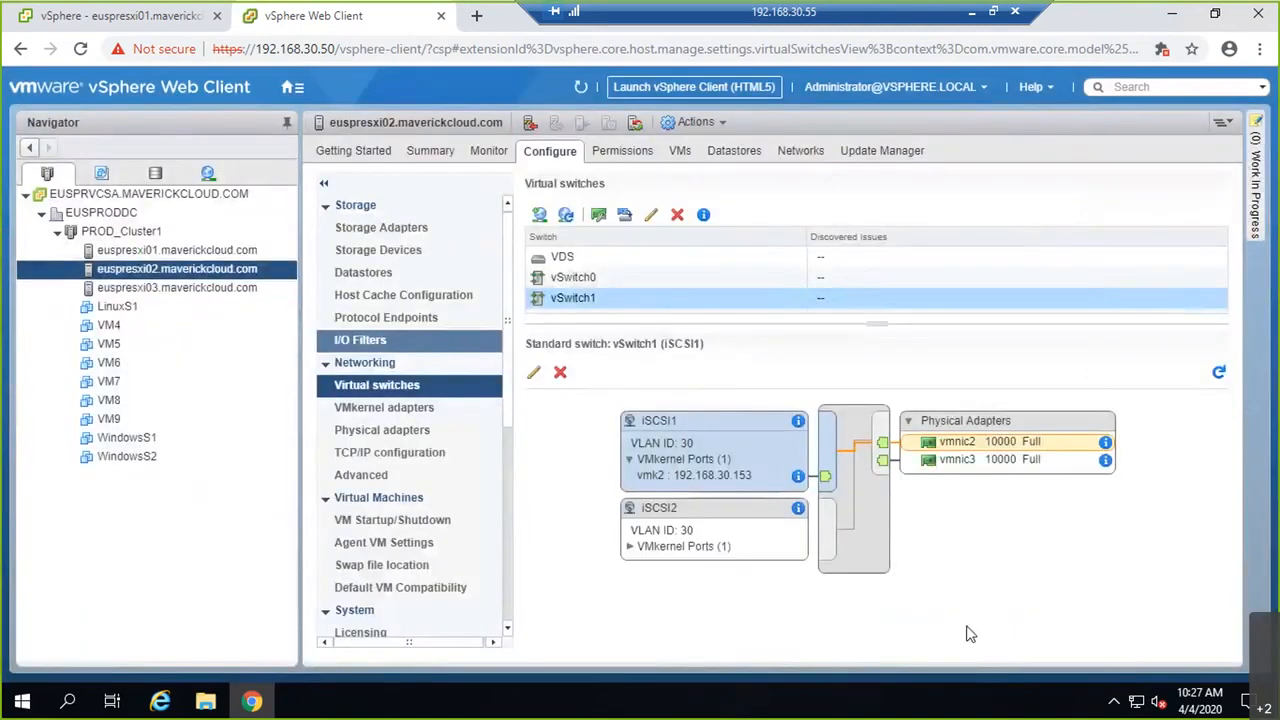
pyautogui.click(678, 511)
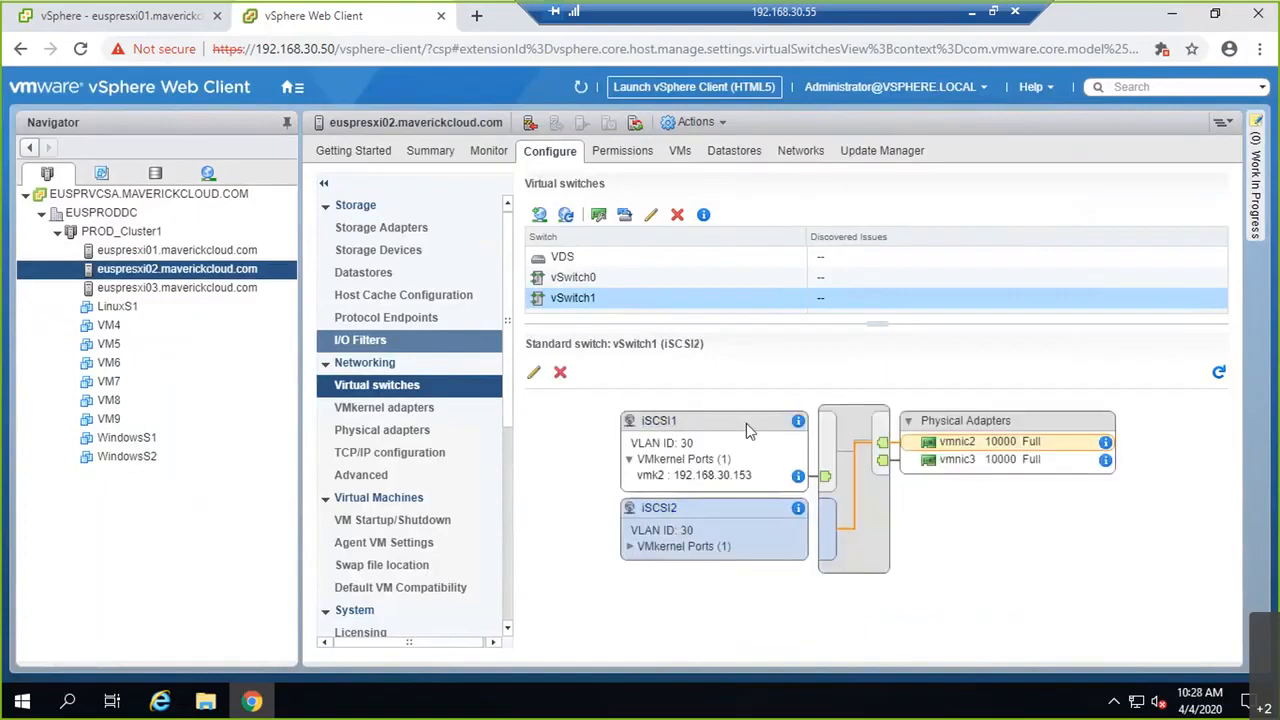
# Step: Override iSCSI2's failover order with vmnic3 active and vmnic2 unused, and save
pyautogui.click(533, 372)
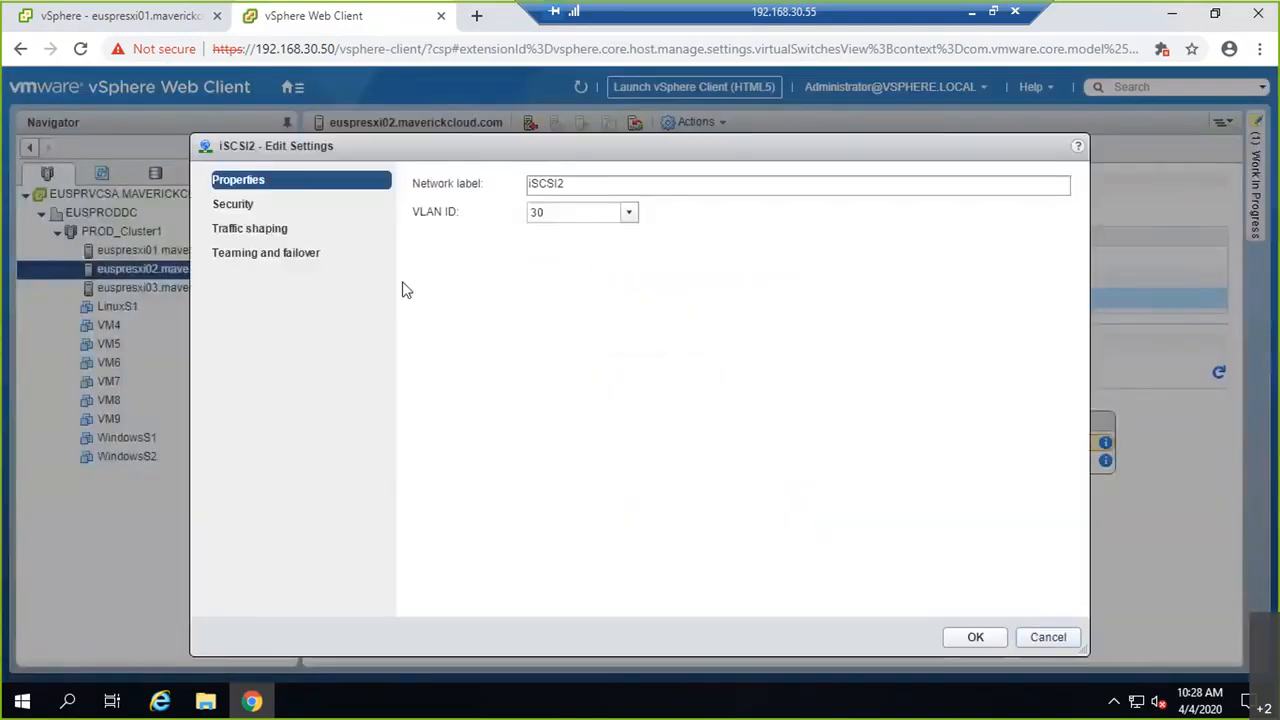
pyautogui.click(268, 259)
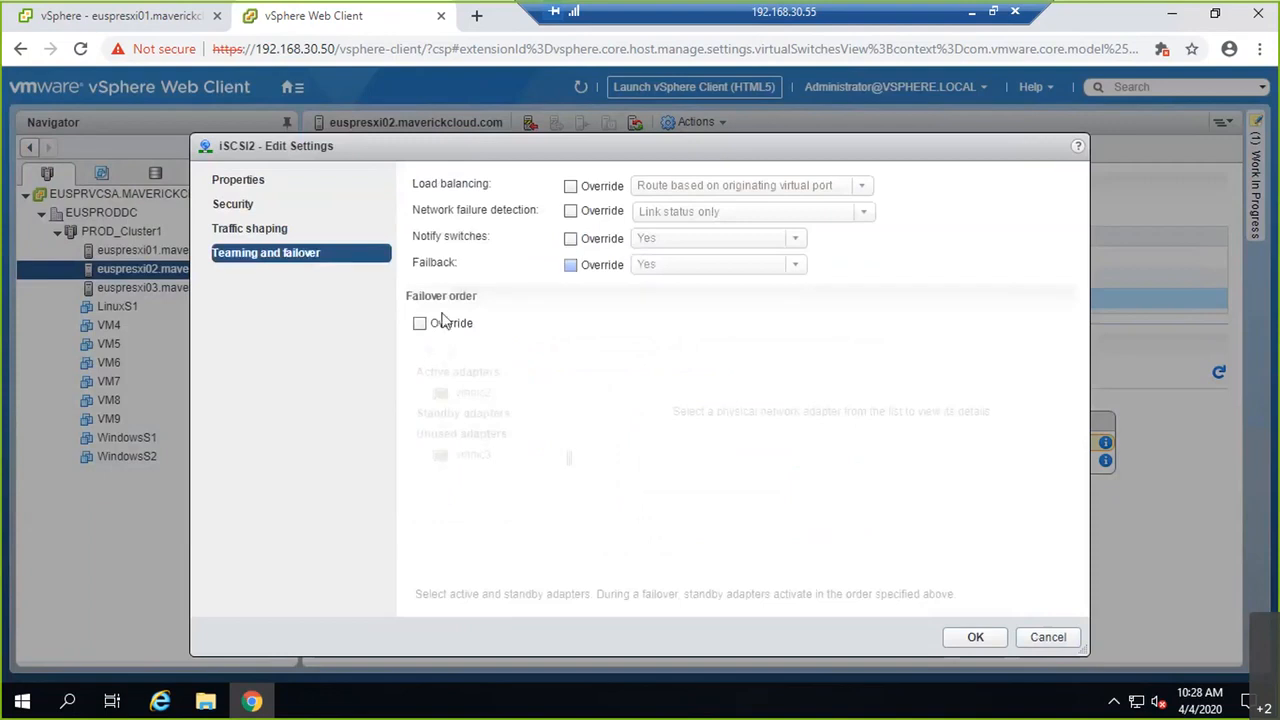
pyautogui.click(445, 323)
pyautogui.click(469, 456)
pyautogui.click(428, 352)
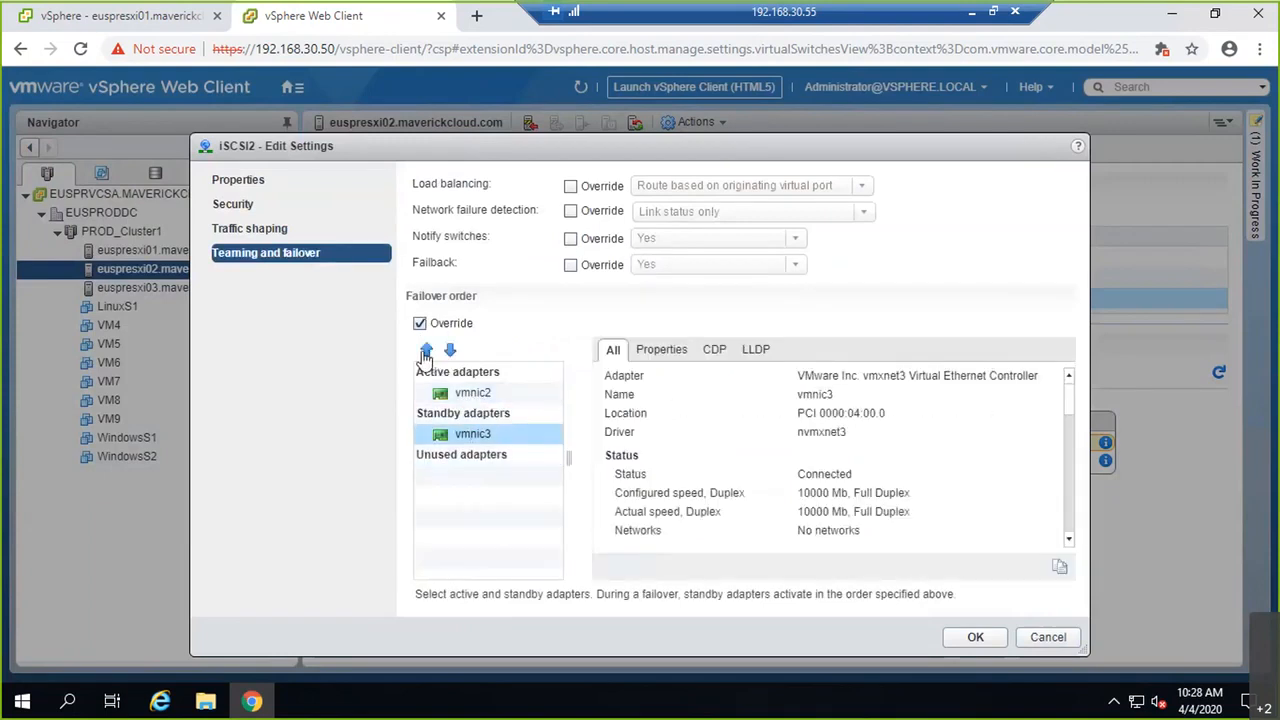
pyautogui.click(428, 352)
pyautogui.click(480, 393)
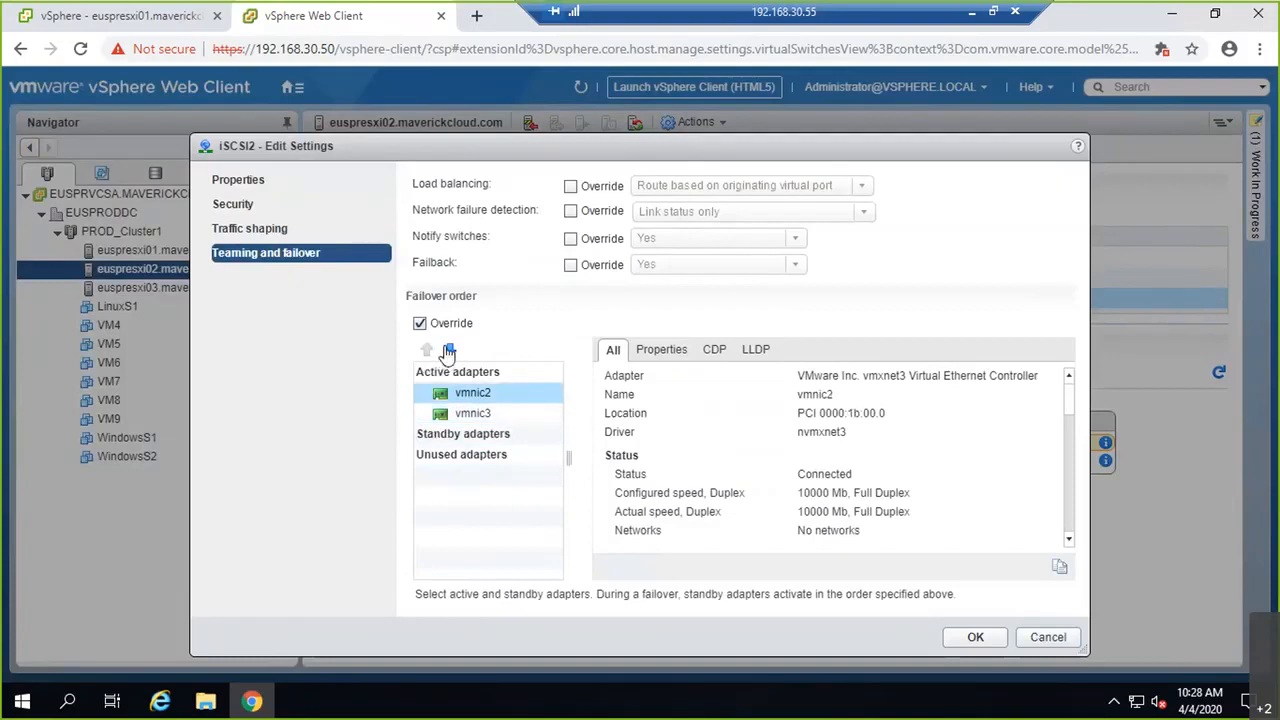
pyautogui.click(449, 351)
pyautogui.click(449, 351)
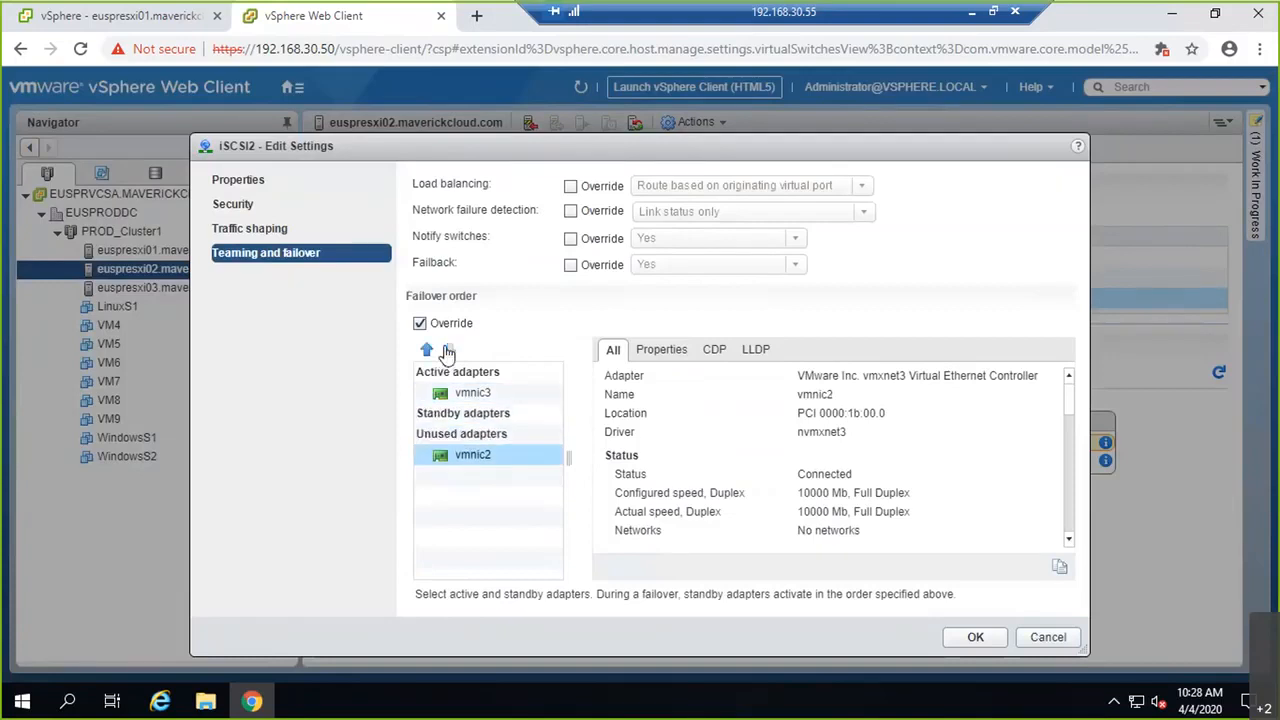
pyautogui.click(976, 637)
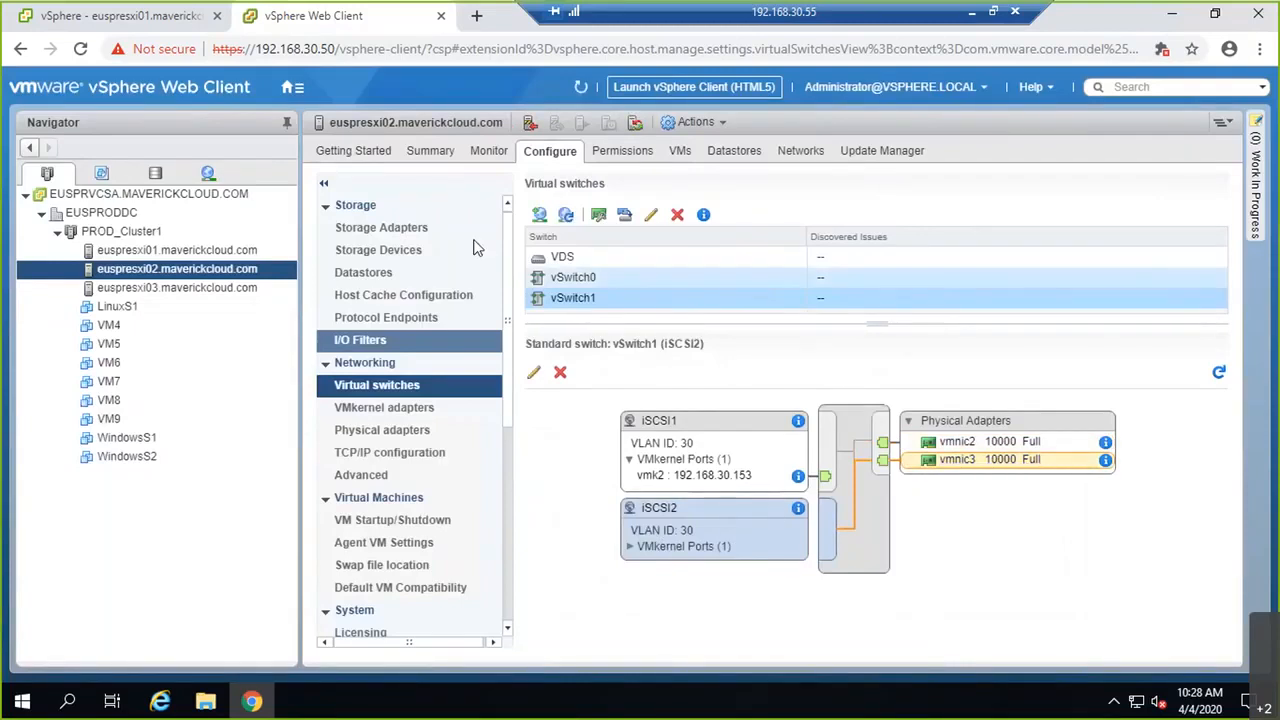
# Step: Bind iSCSI1 and iSCSI2 to euspresxi02's vmhba65 adapter and dismiss the rescan notice
pyautogui.click(423, 230)
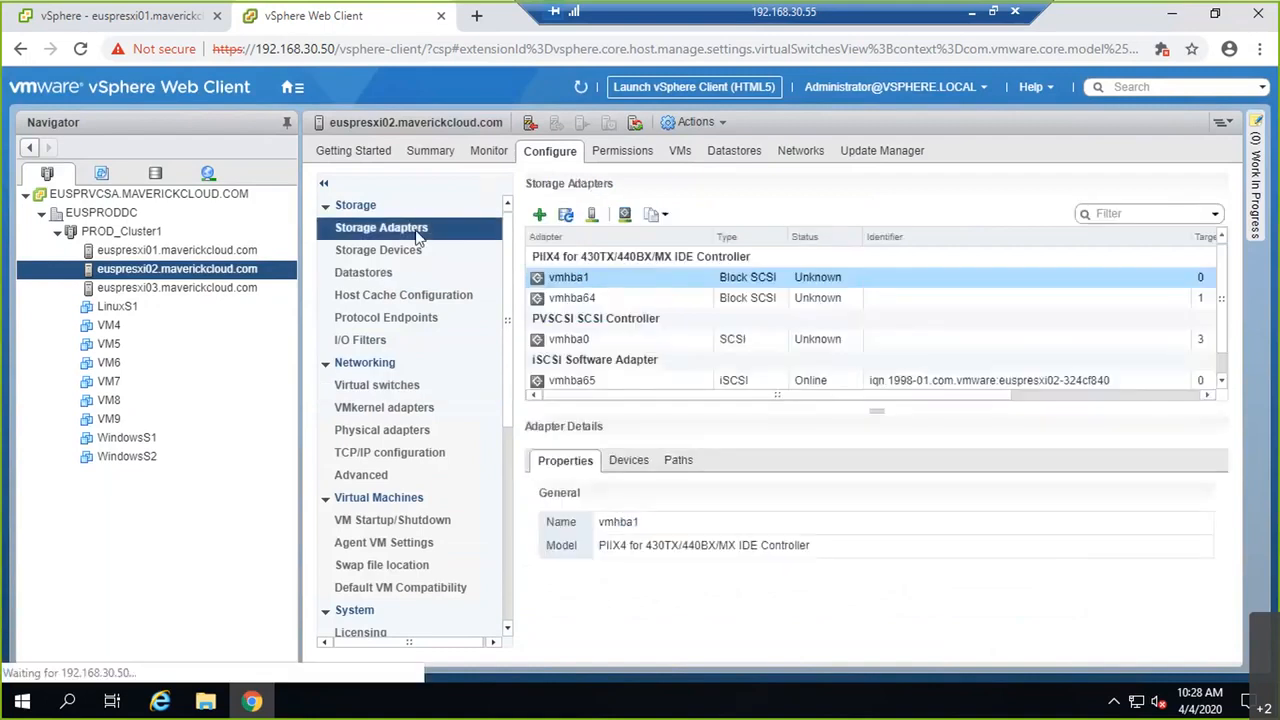
pyautogui.scroll(-1, 577, 335)
pyautogui.click(571, 359)
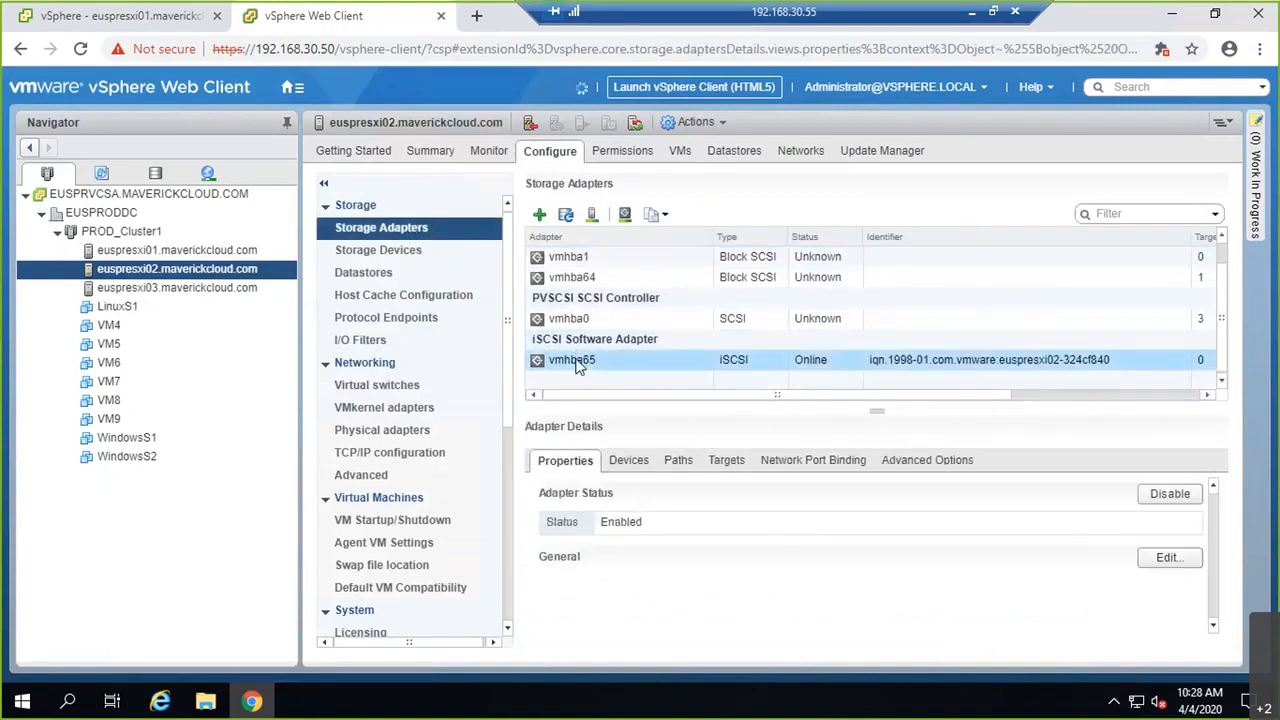
pyautogui.click(790, 466)
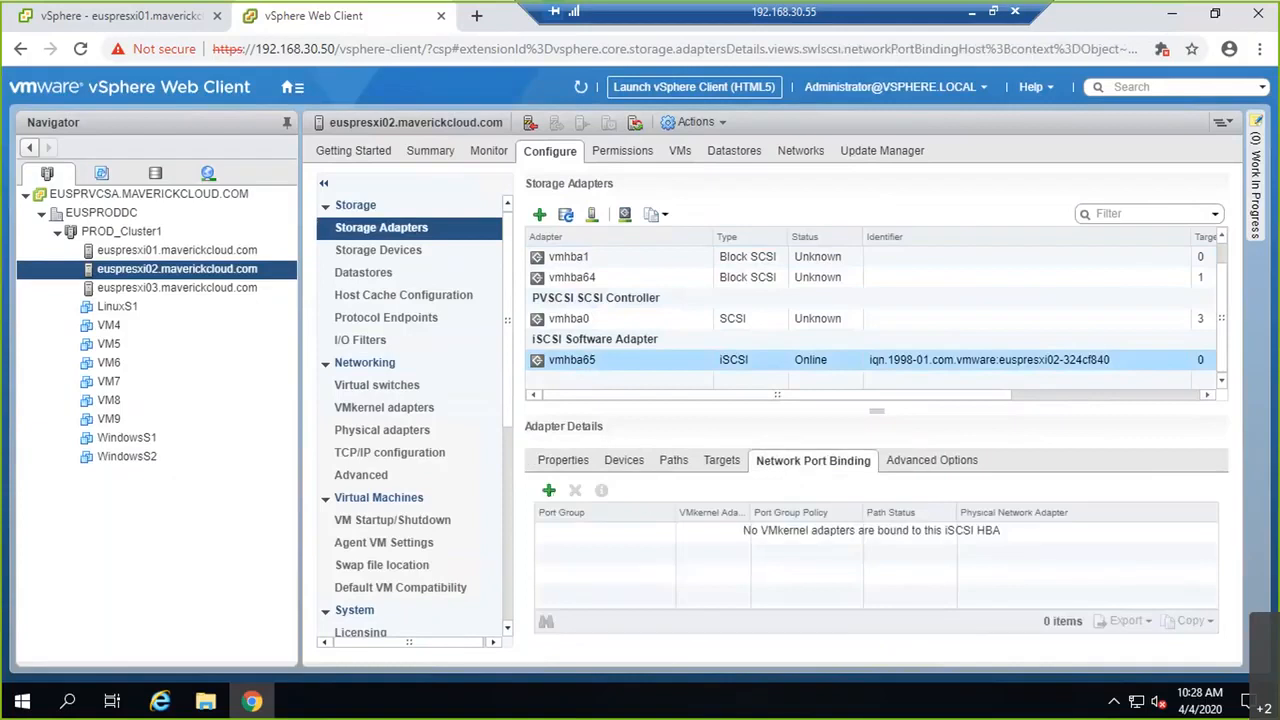
pyautogui.click(548, 490)
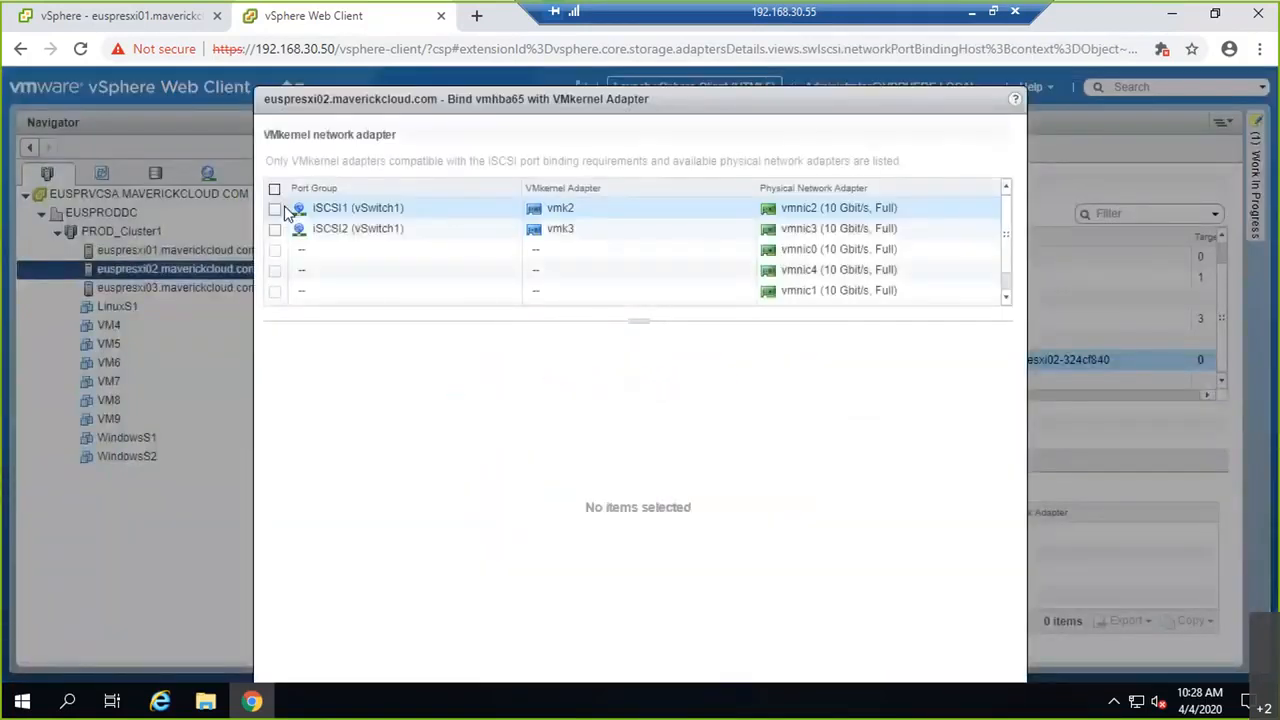
pyautogui.click(274, 208)
pyautogui.click(274, 228)
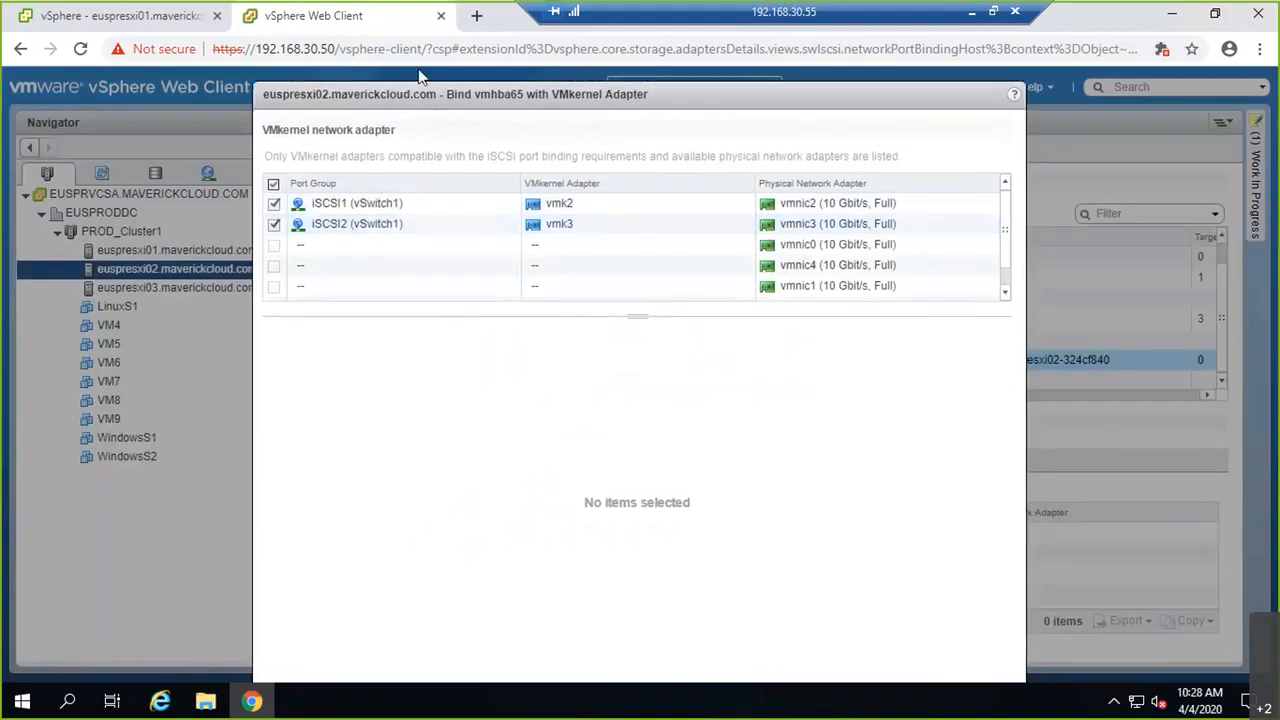
pyautogui.click(880, 660)
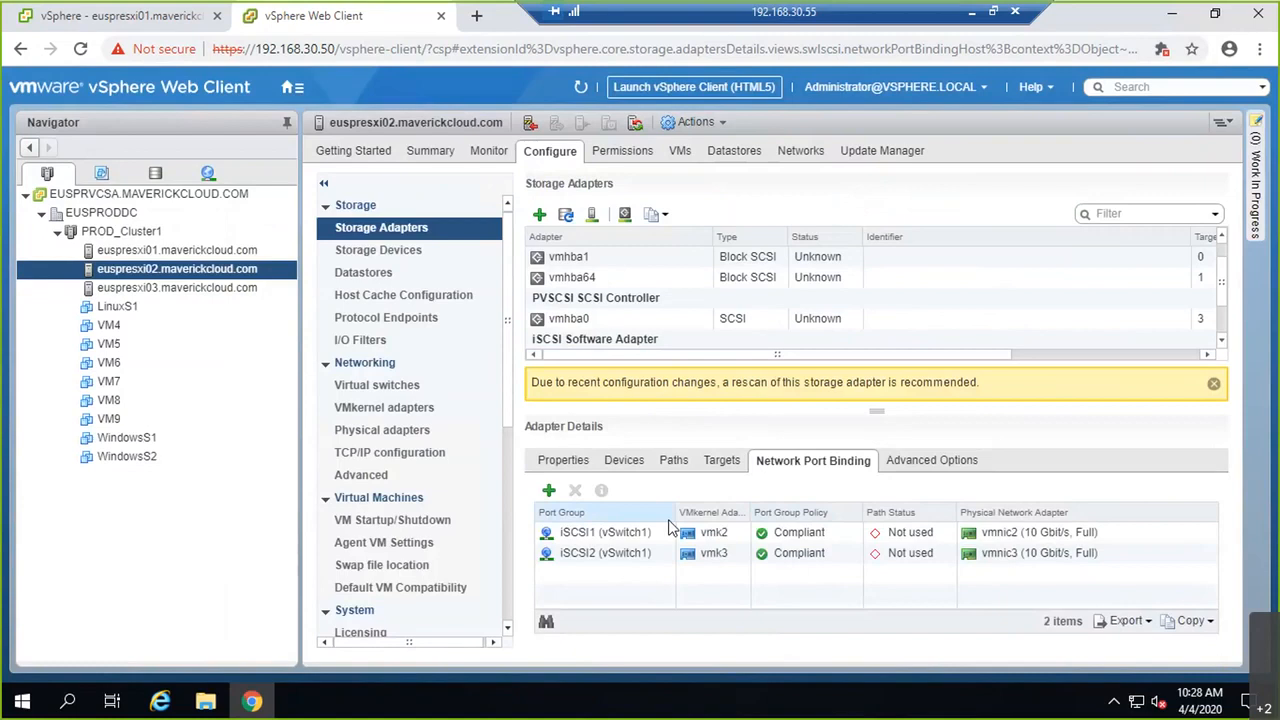
pyautogui.click(1213, 383)
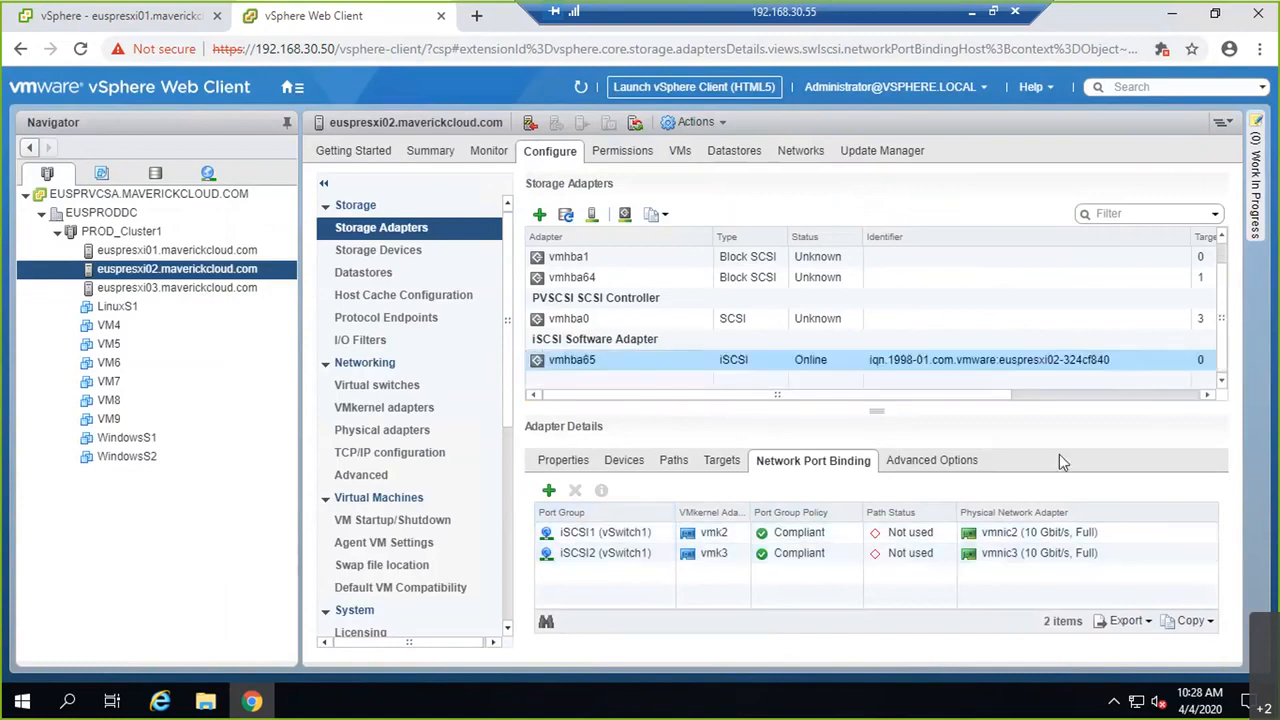
# Step: Check euspresxi03's vmhba65 port binding (no iSCSI ports available), then view its VDS and vSwitch0
pyautogui.click(218, 289)
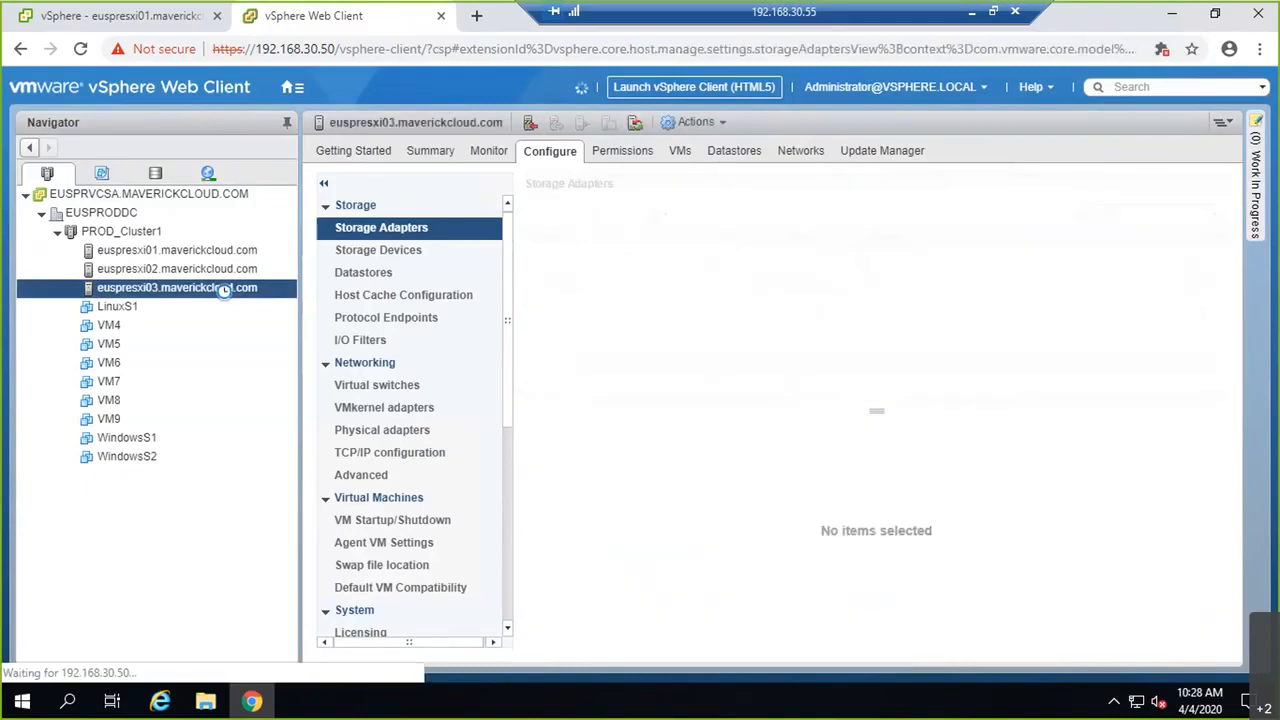
pyautogui.scroll(-1, 634, 346)
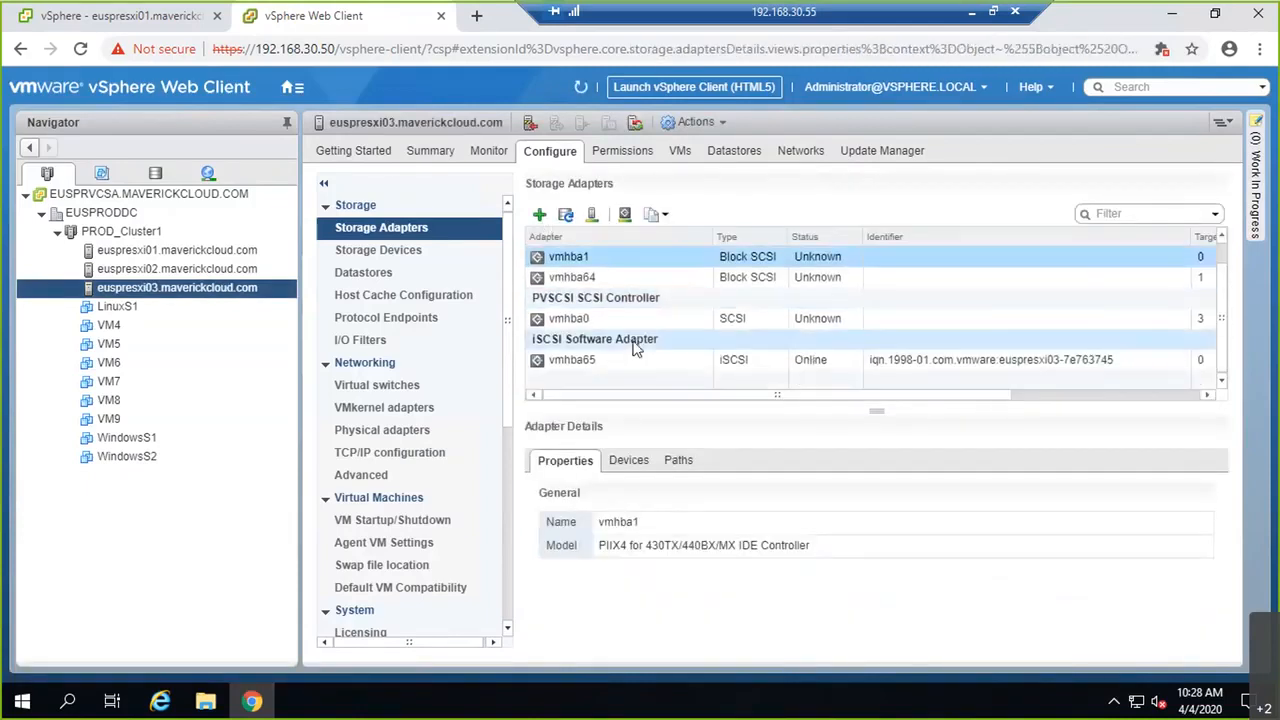
pyautogui.click(570, 362)
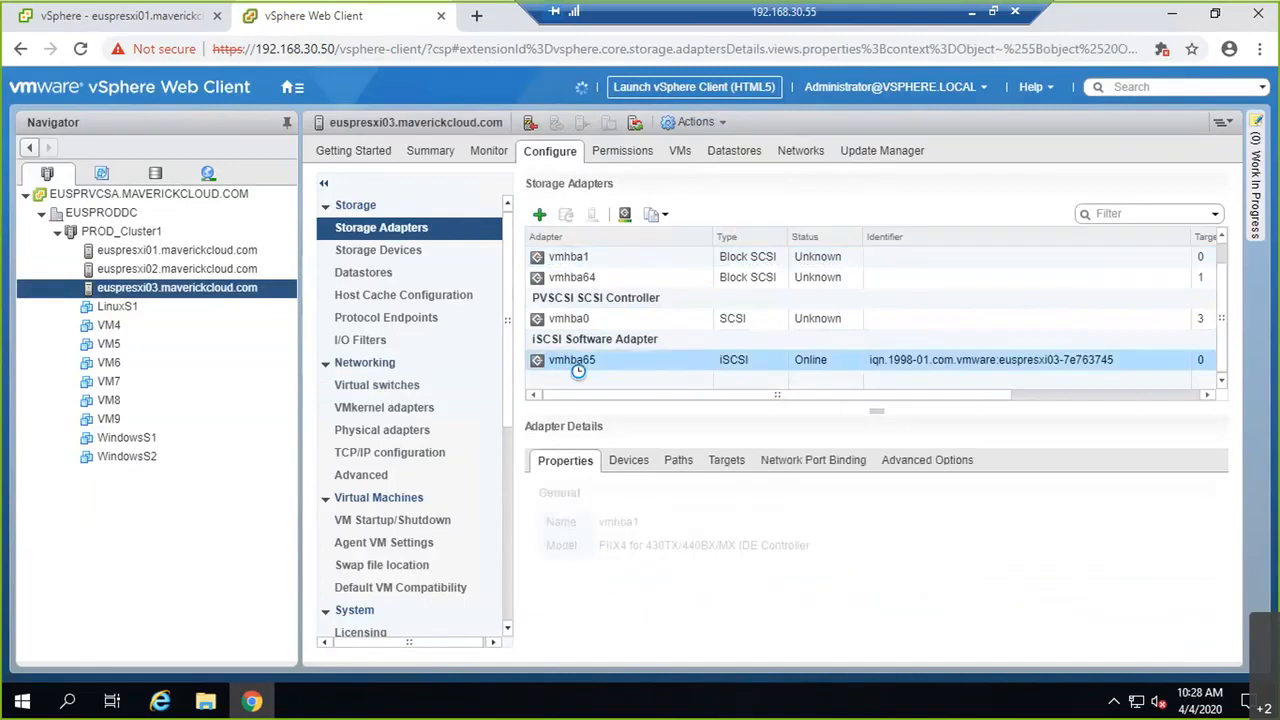
pyautogui.click(790, 461)
pyautogui.click(549, 493)
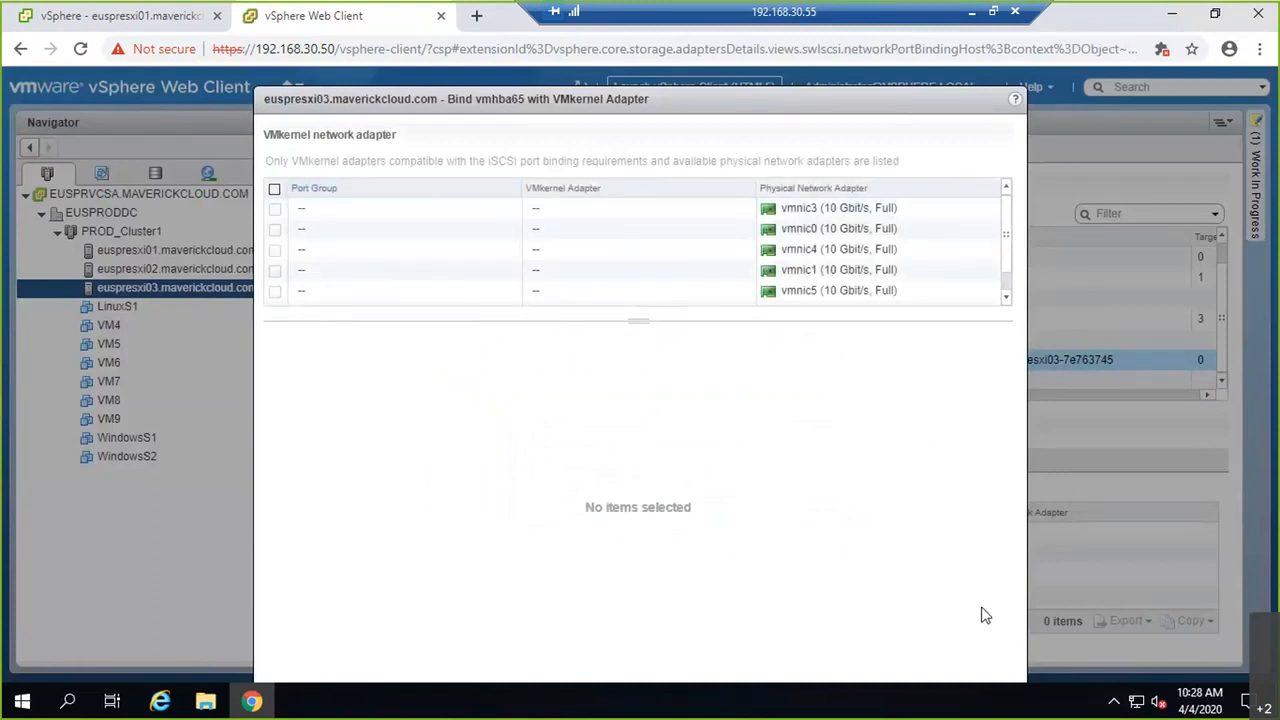
pyautogui.press('Escape')
pyautogui.click(389, 385)
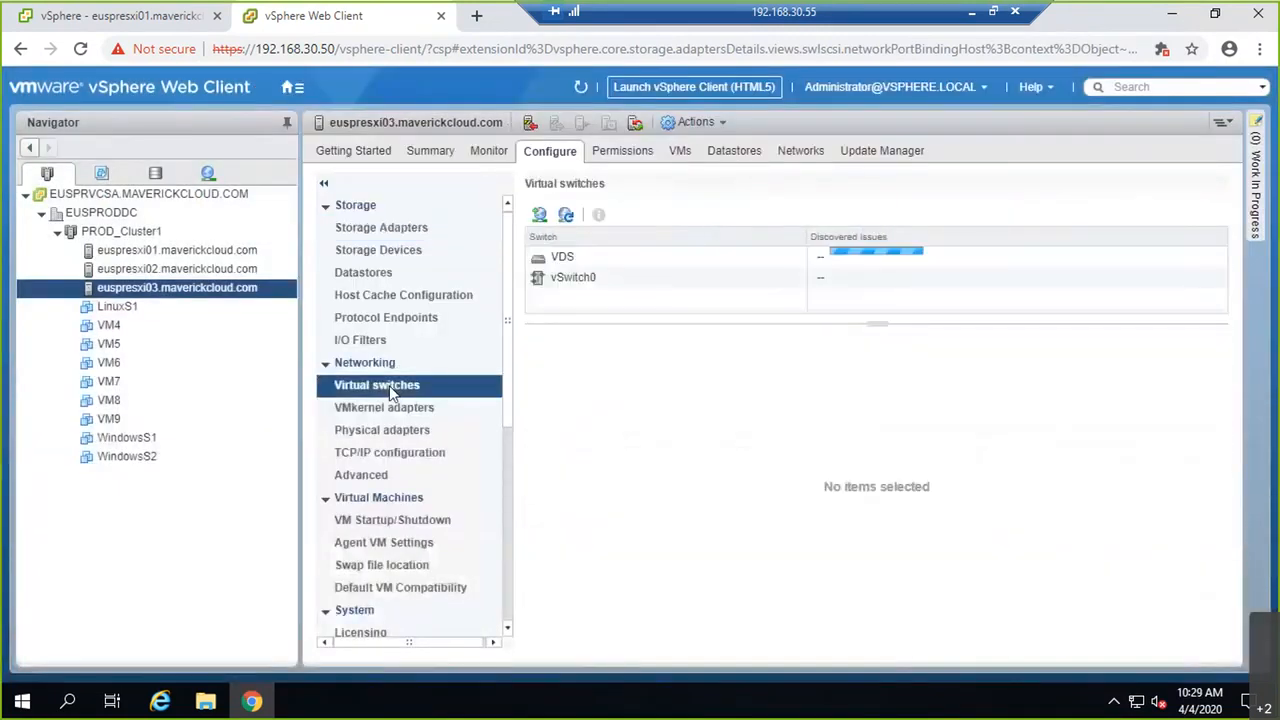
# Step: On euspresxi03, start a VMkernel adapter on a new standard switch and begin adding physical adapters
pyautogui.click(539, 216)
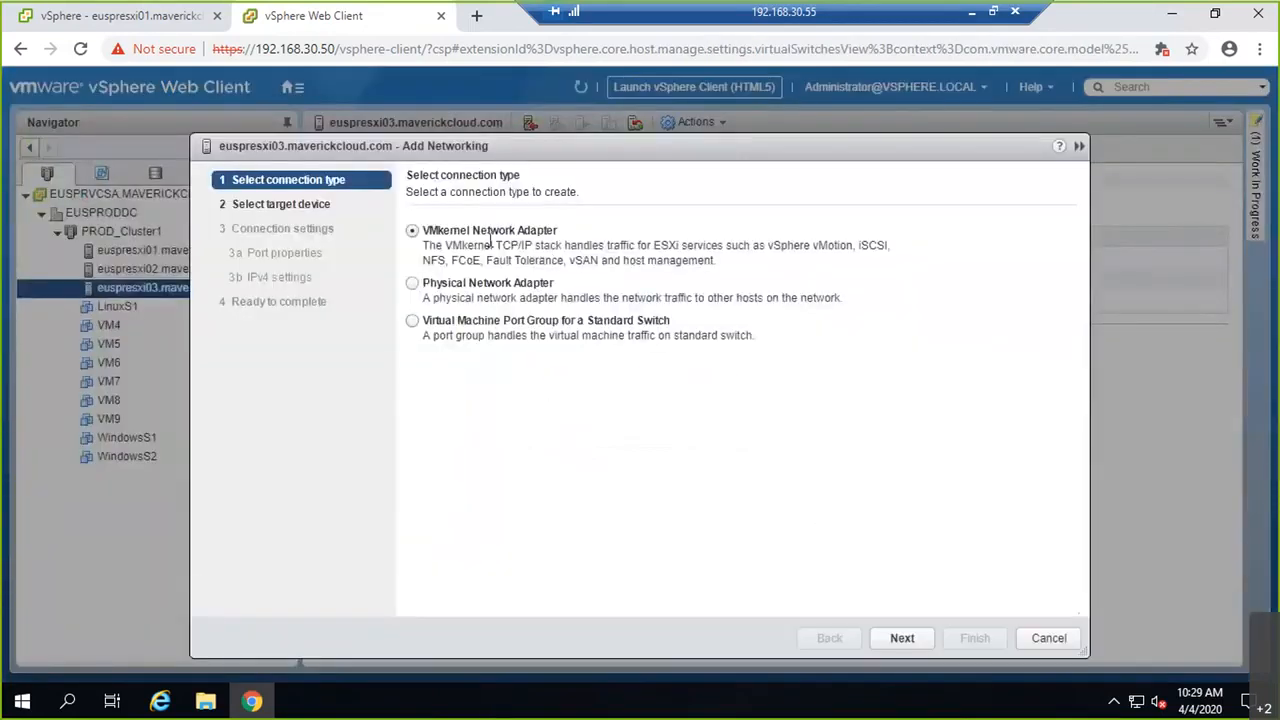
pyautogui.click(900, 640)
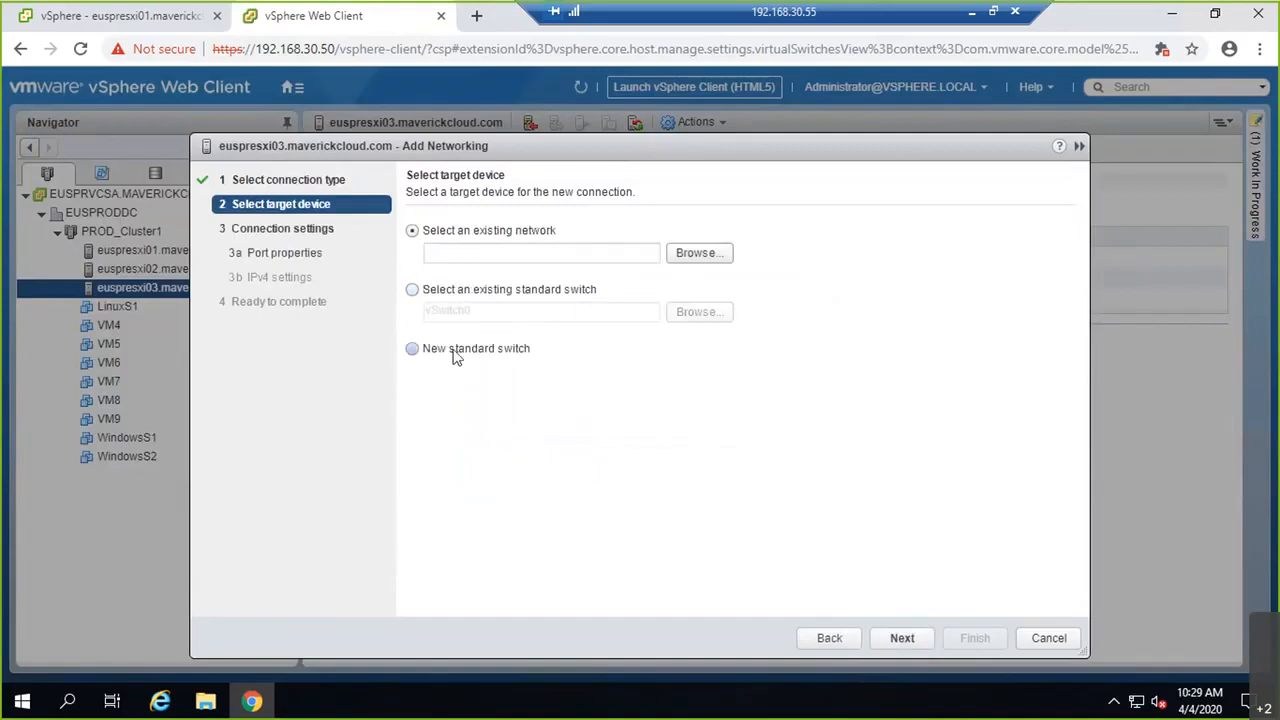
pyautogui.click(455, 357)
pyautogui.click(902, 640)
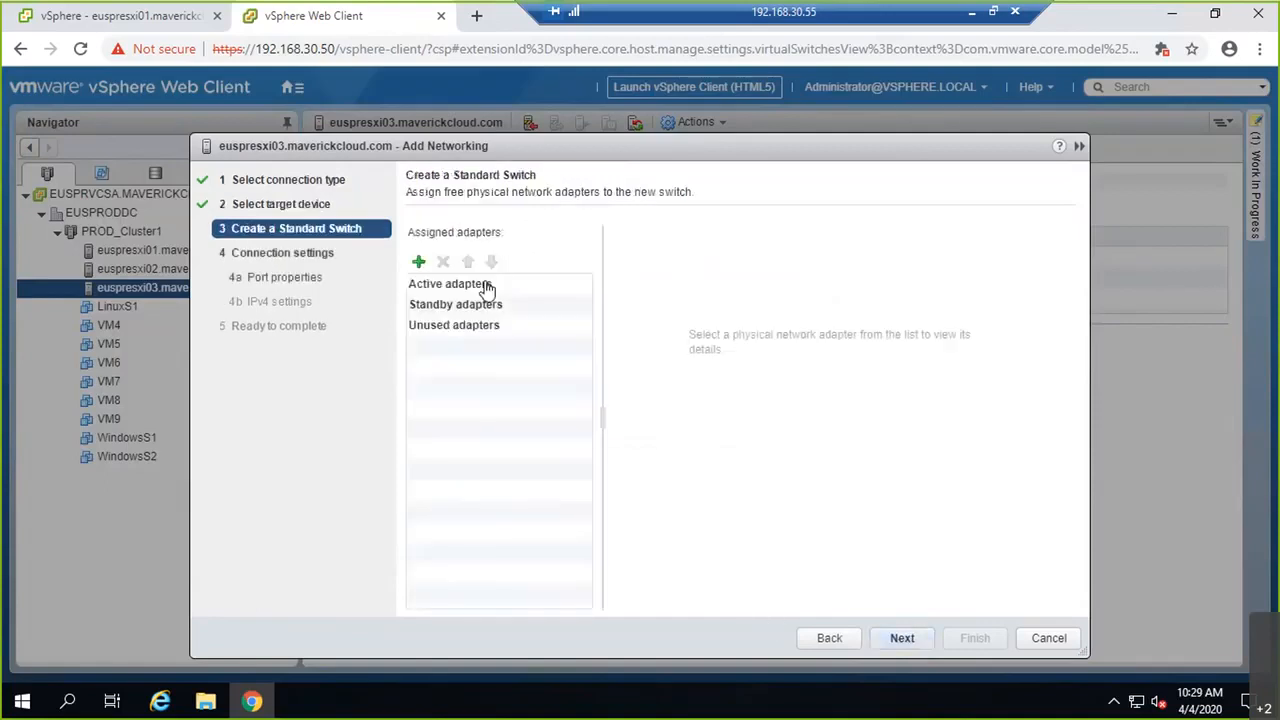
pyautogui.click(418, 261)
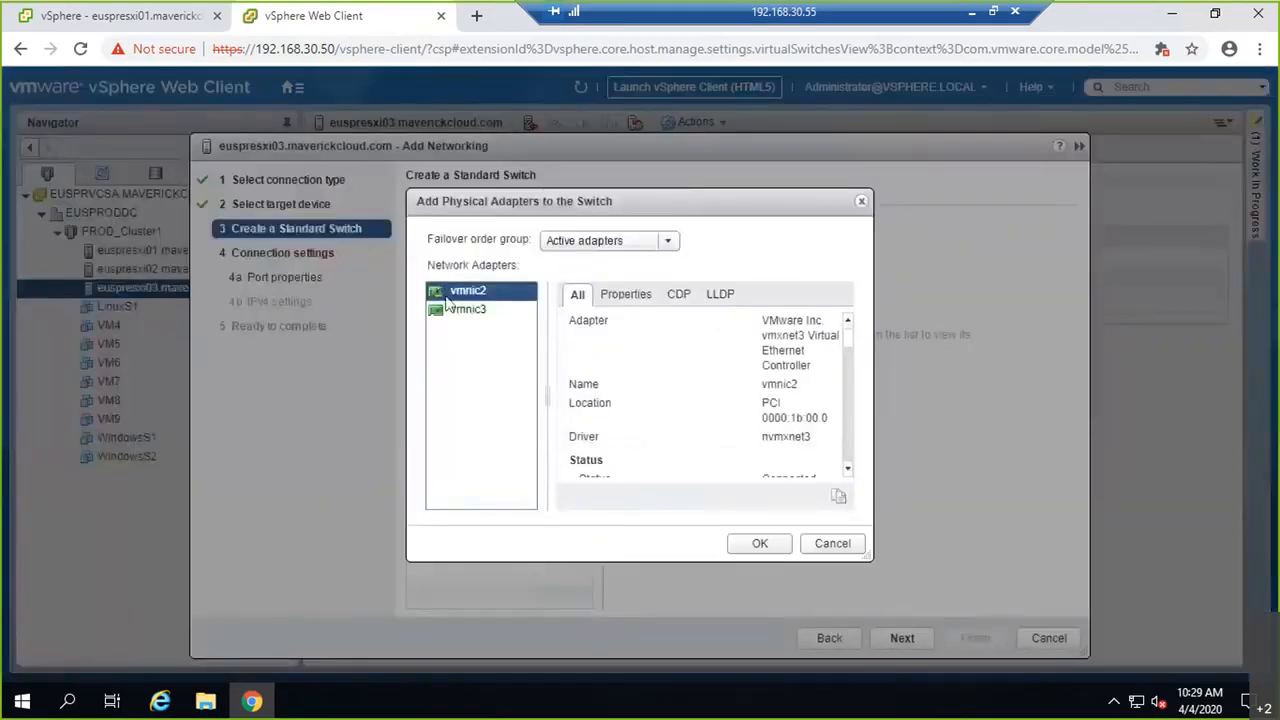
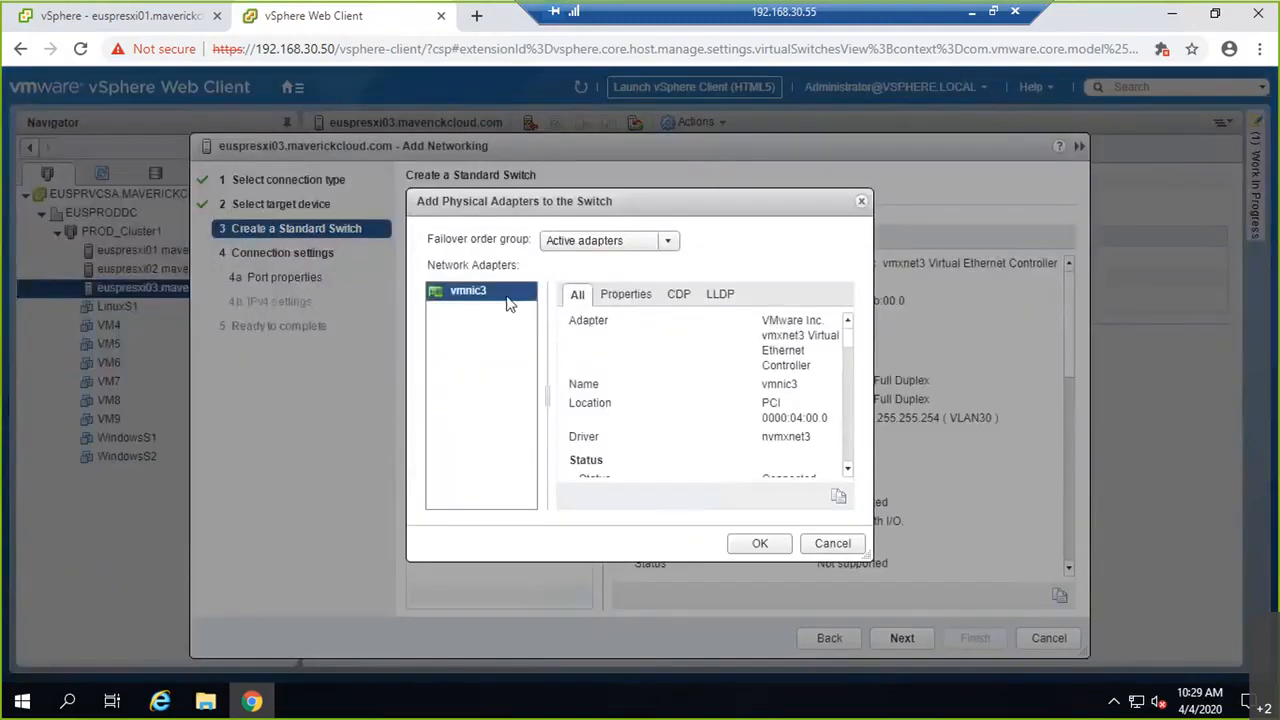
# Step: Make vmnic2 and vmnic3 the active adapters for the new standard switch
pyautogui.click(760, 544)
pyautogui.doubleClick(499, 265)
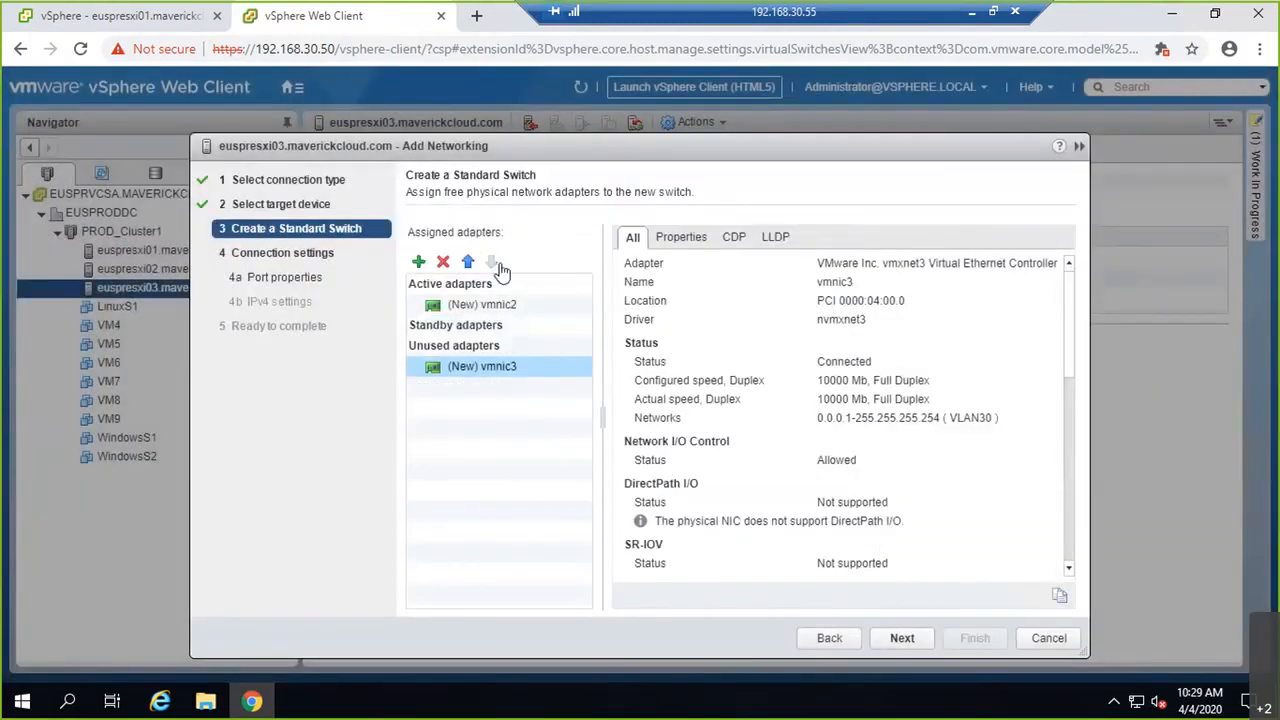
pyautogui.click(902, 638)
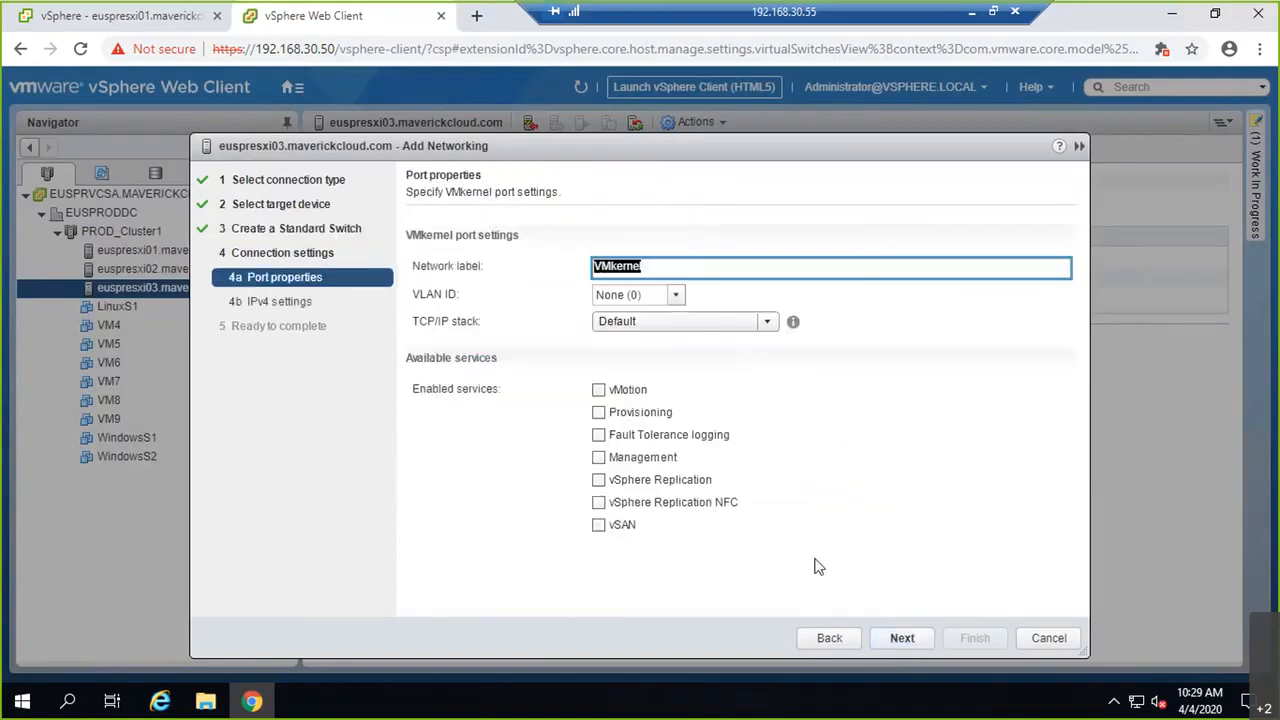
pyautogui.click(840, 645)
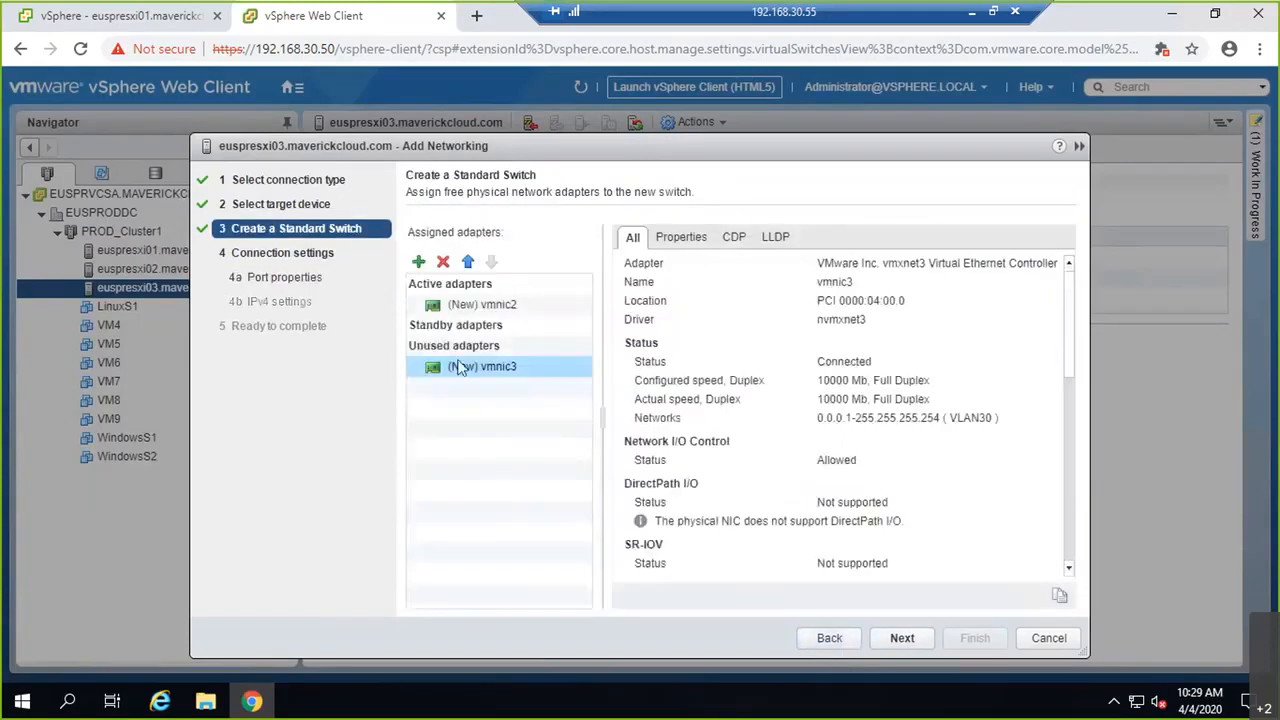
pyautogui.click(468, 262)
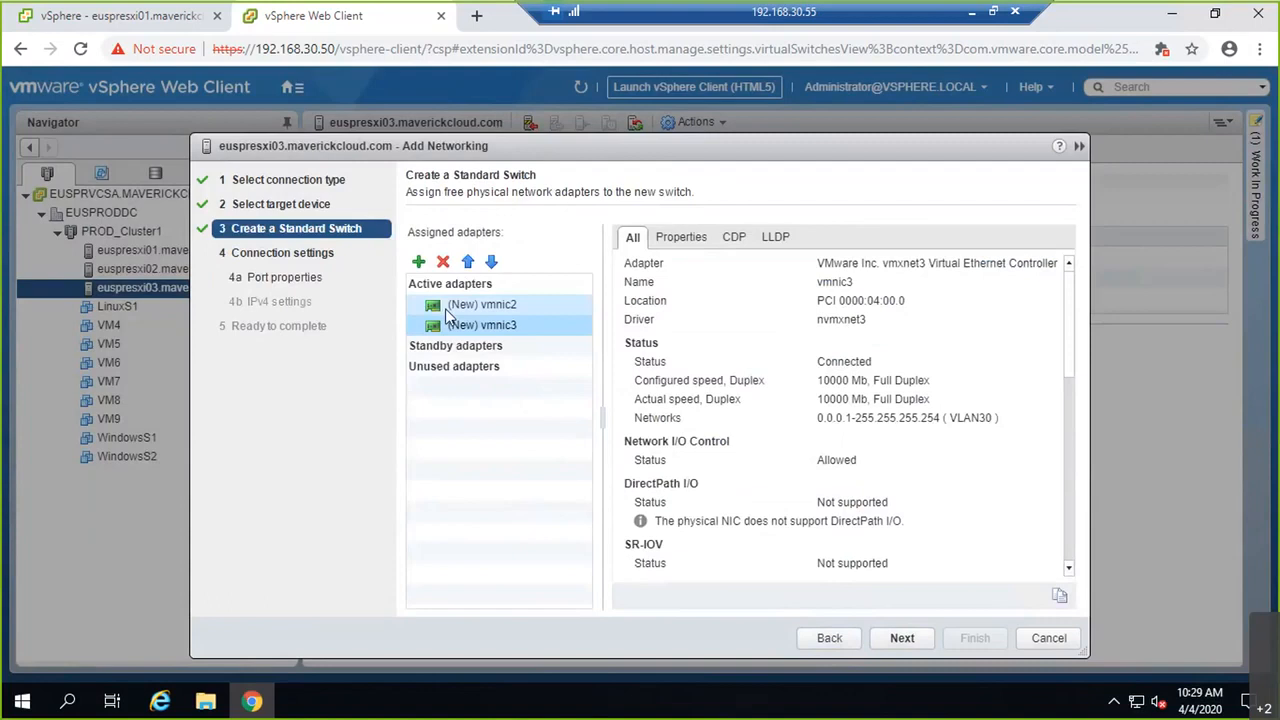
pyautogui.click(914, 644)
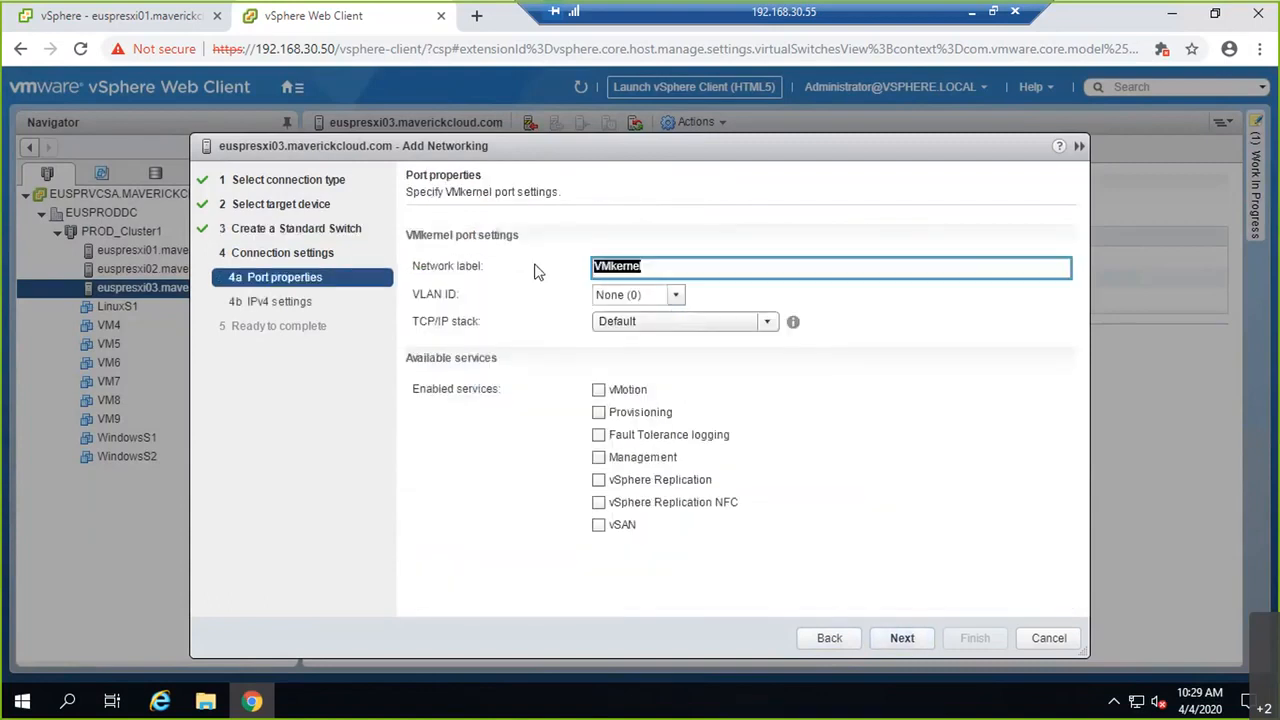
# Step: Label the VMkernel port iSCSI1 with VLAN ID 30
pyautogui.write('IS')
pyautogui.press('BackSpace')
pyautogui.press('BackSpace')
pyautogui.write('iSCSI1')
pyautogui.press('Tab')
pyautogui.write('30')
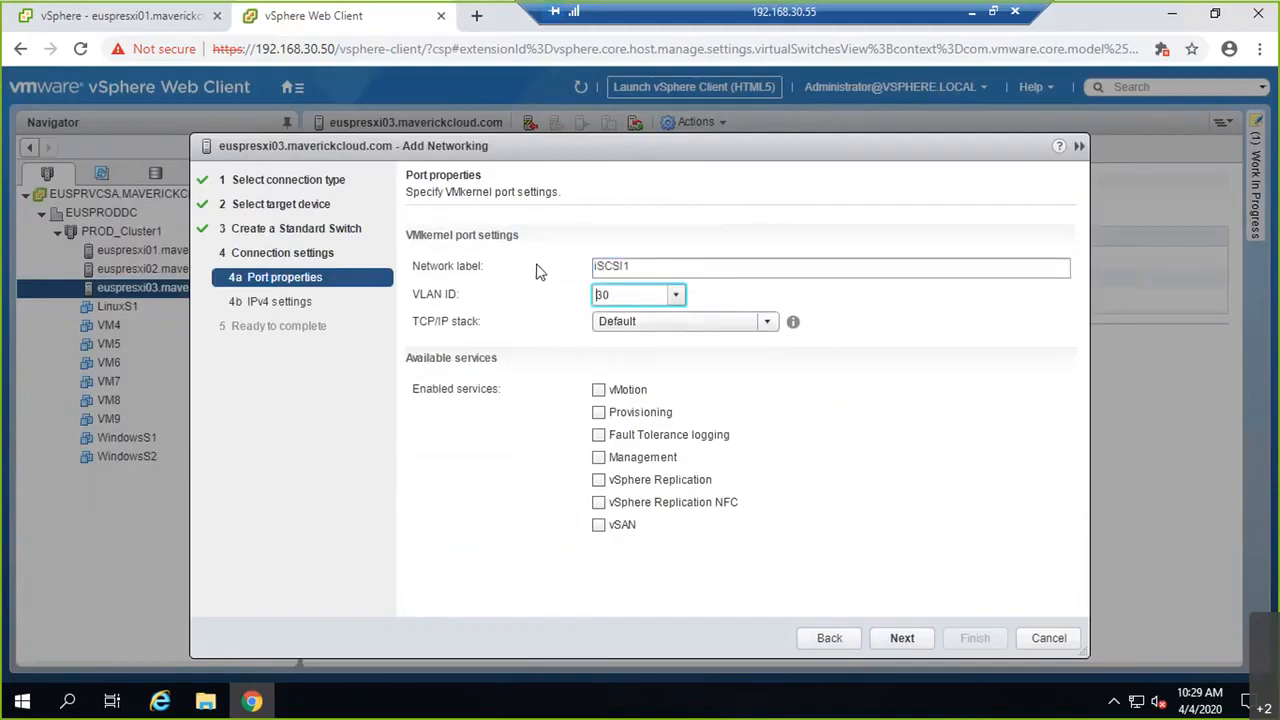
pyautogui.click(904, 639)
# Step: Give it static IPv4 192.168.30.155/255.255.255.0 and finish creating vSwitch1
pyautogui.click(482, 256)
pyautogui.click(623, 284)
pyautogui.write('1')
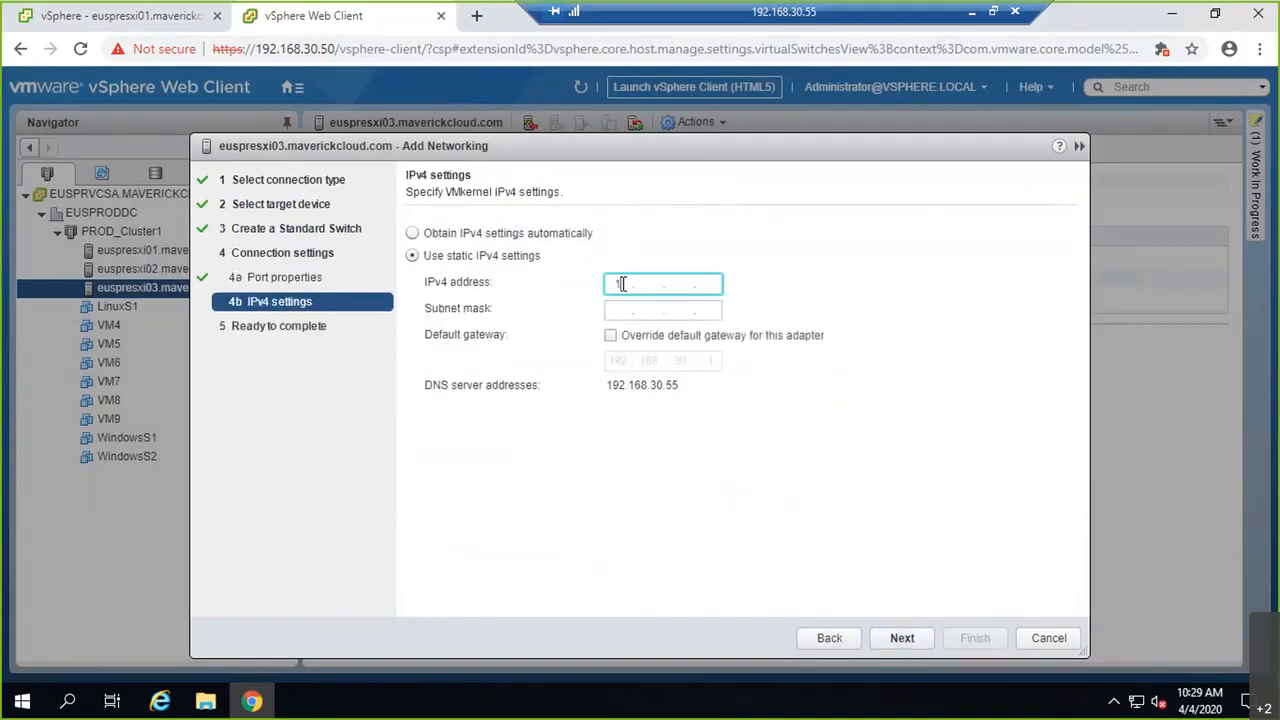
pyautogui.write('92.168.30.155')
pyautogui.press('Tab')
pyautogui.write('255.255.255.0')
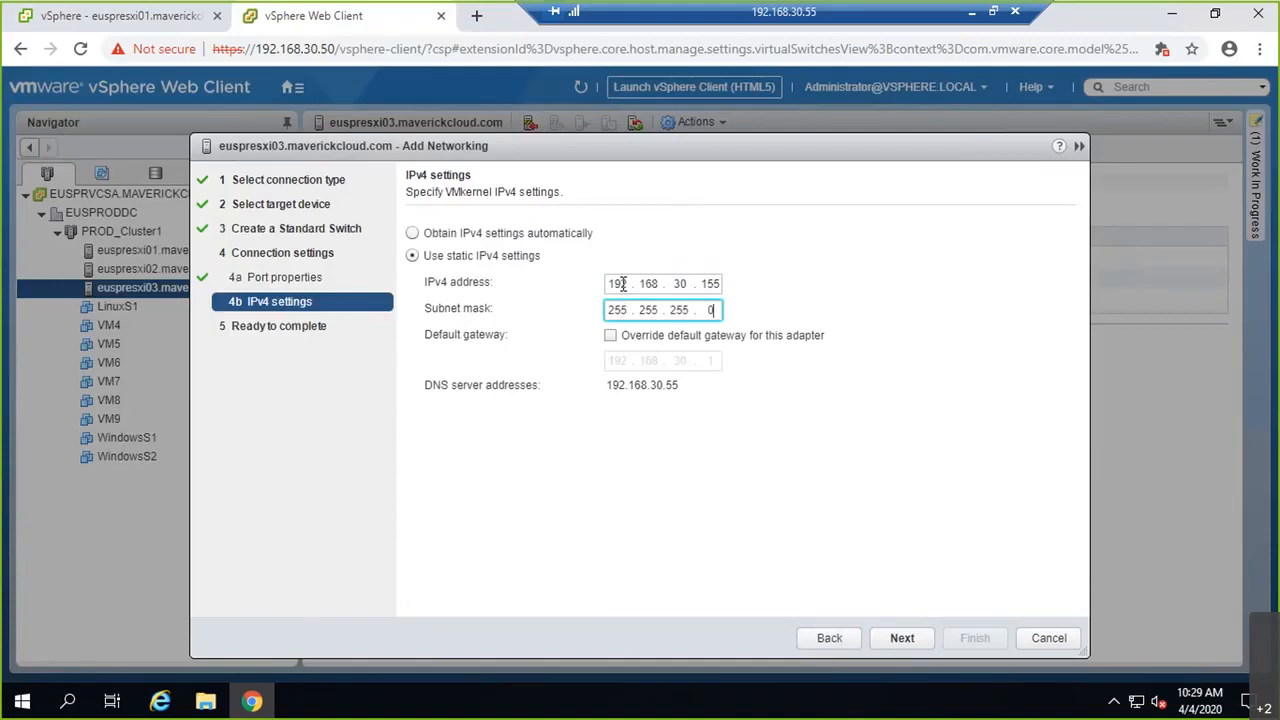
pyautogui.click(896, 642)
pyautogui.click(975, 640)
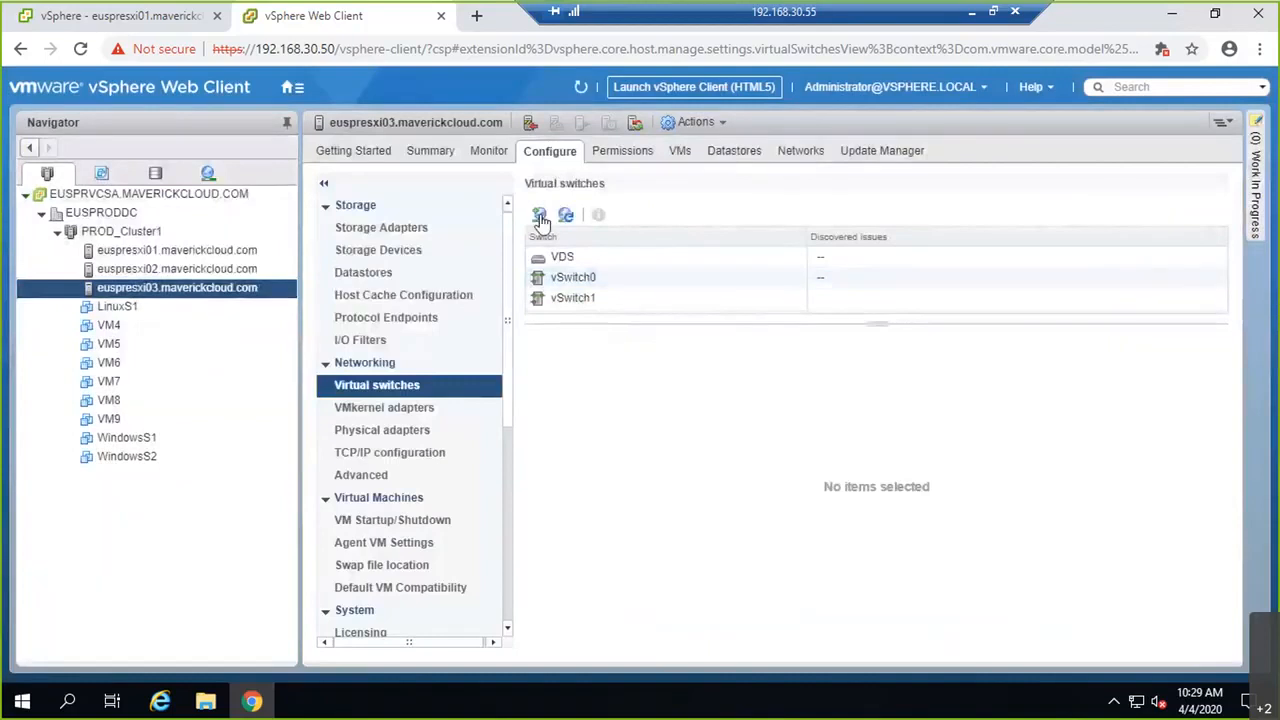
# Step: Start a VMkernel adapter wizard, abandon it, and view vSwitch1's layout diagram
pyautogui.click(540, 216)
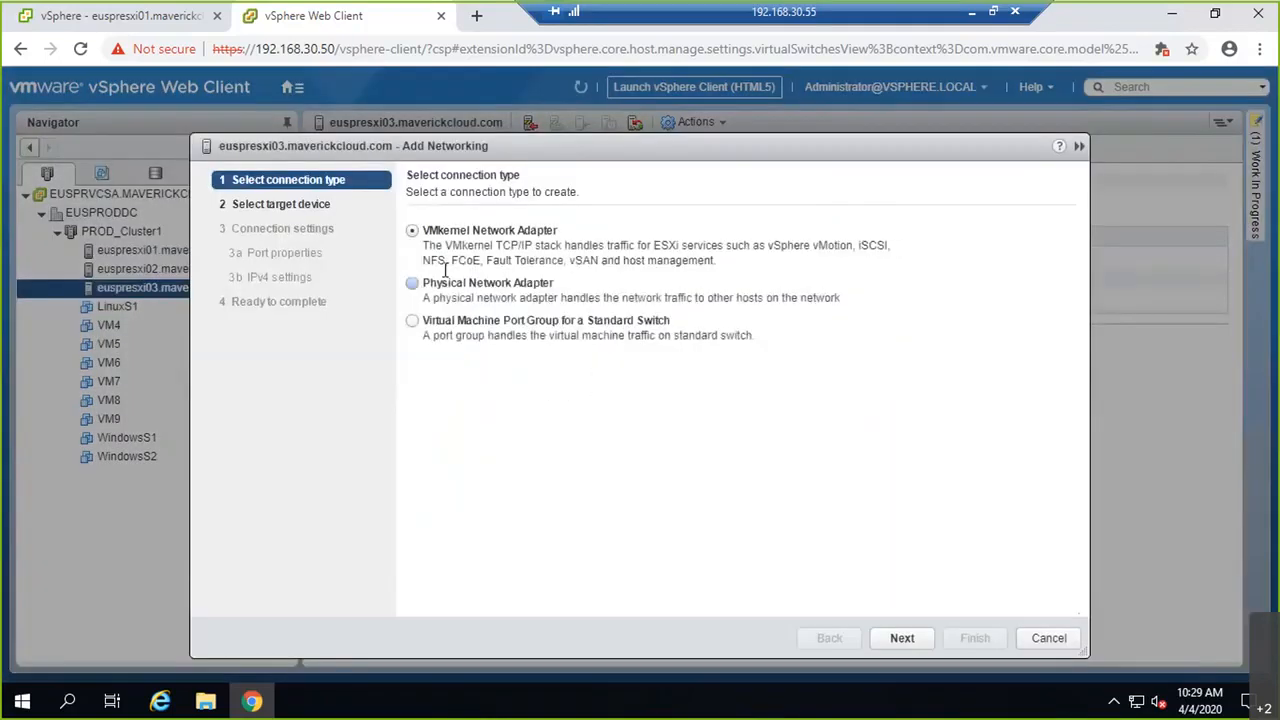
pyautogui.click(902, 638)
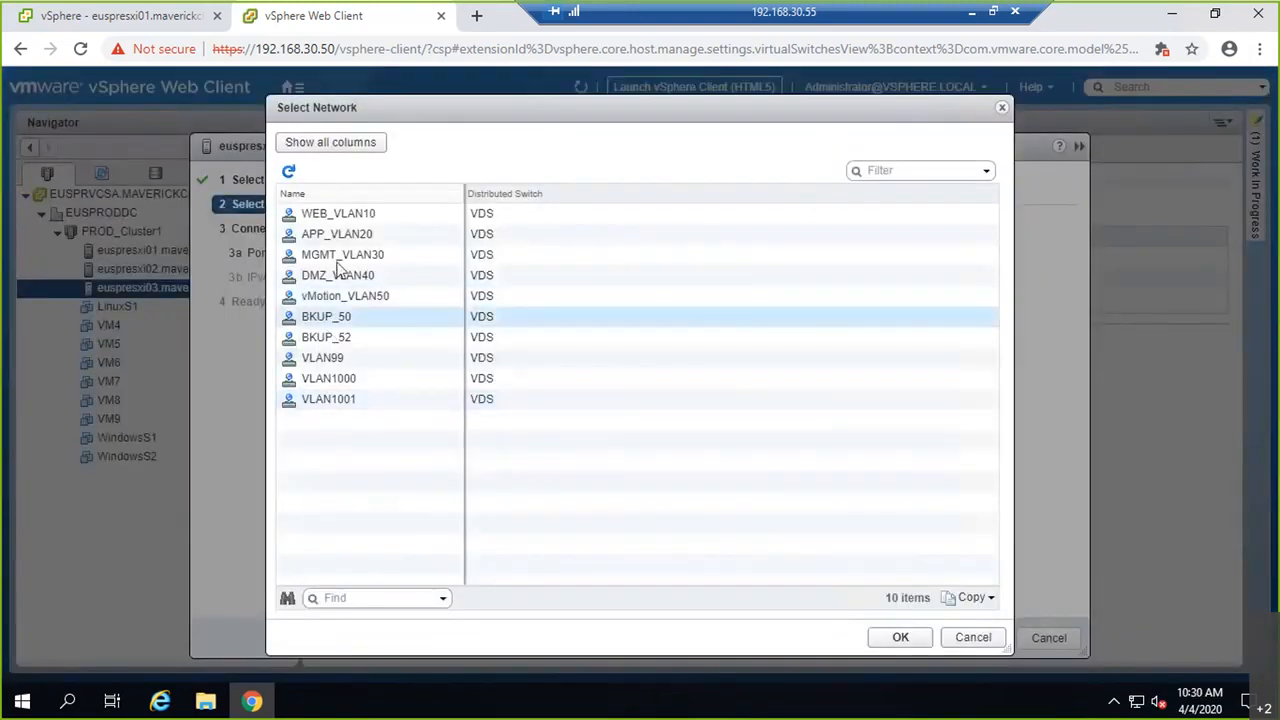
pyautogui.click(970, 638)
pyautogui.click(1053, 641)
pyautogui.click(597, 303)
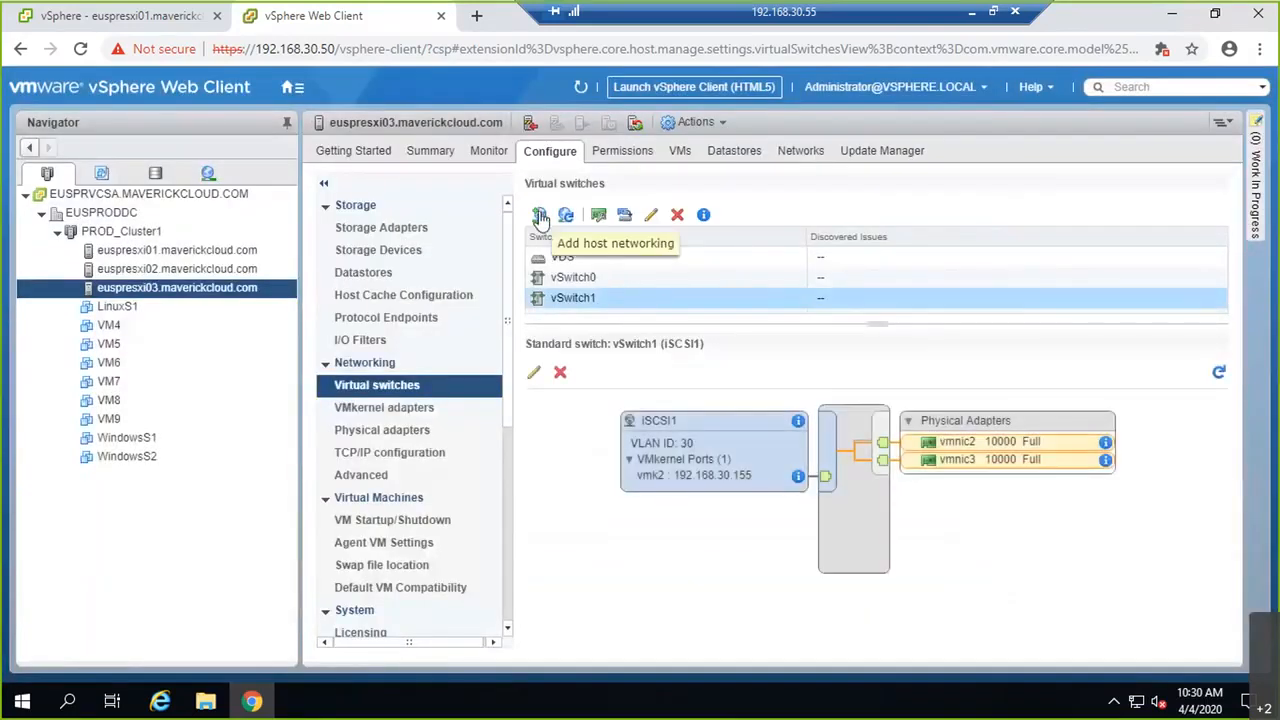
# Step: Add a VMkernel port on existing vSwitch1 labelled iSCSI2 with VLAN 30
pyautogui.click(539, 216)
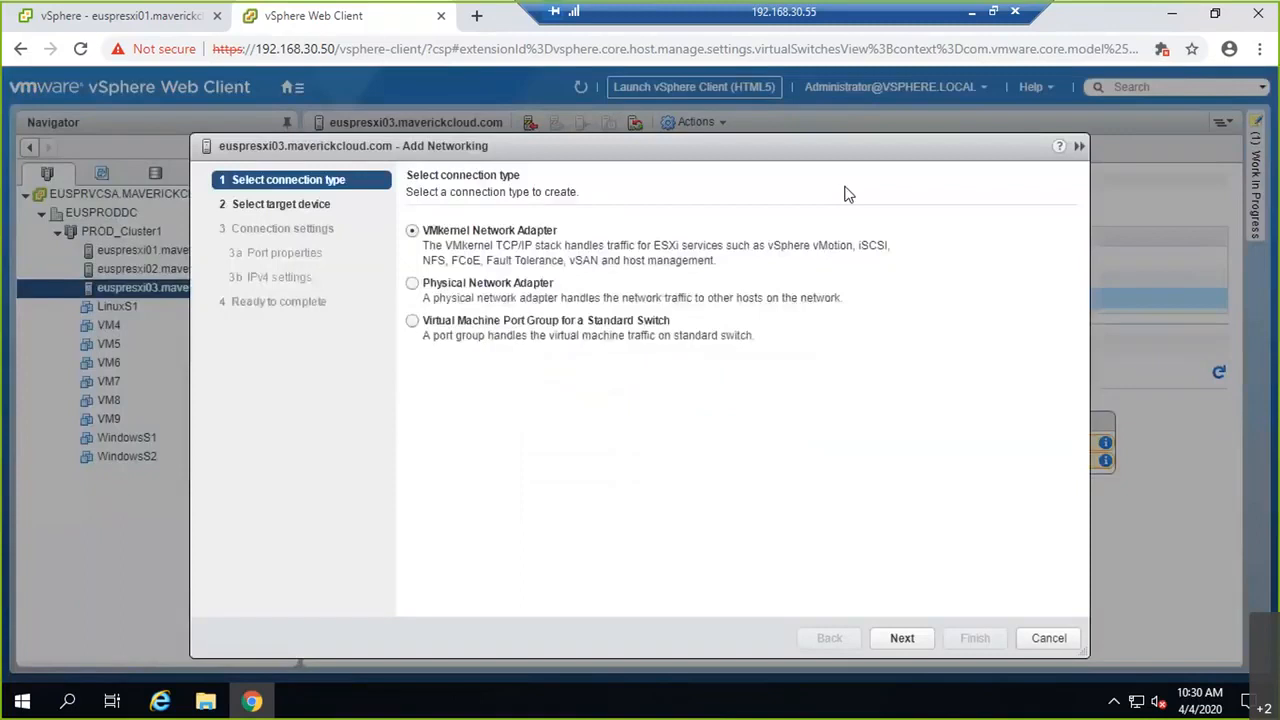
pyautogui.click(926, 639)
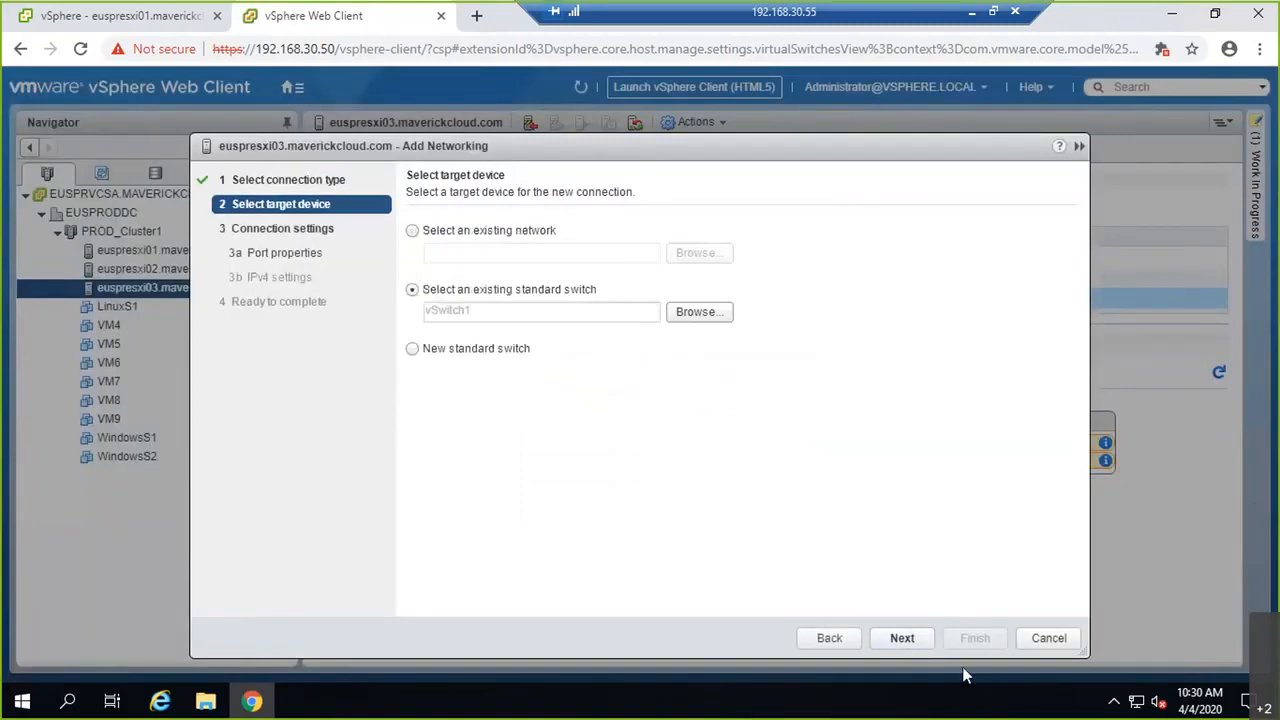
pyautogui.click(903, 637)
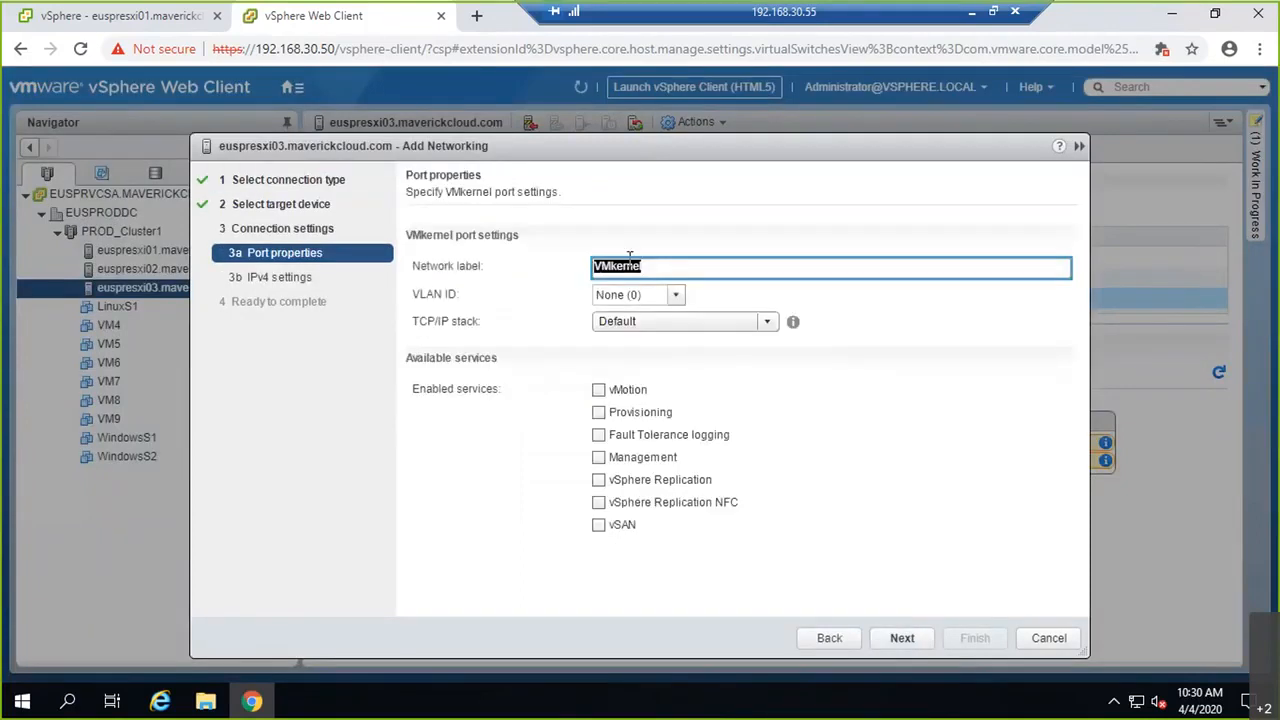
pyautogui.write('iSCSI2')
pyautogui.press('Tab')
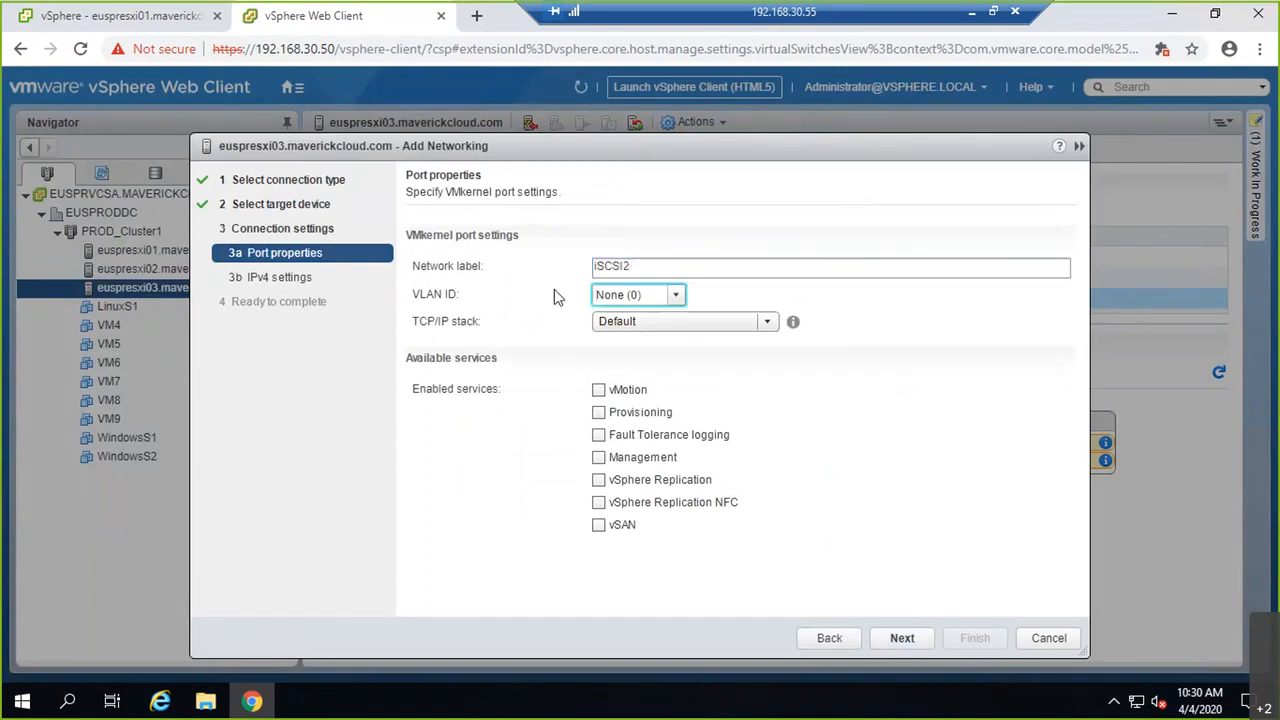
pyautogui.write('30')
pyautogui.press('Tab')
# Step: Assign iSCSI2 static IPv4 192.168.30.156/255.255.255.0 and finish the wizard
pyautogui.click(903, 638)
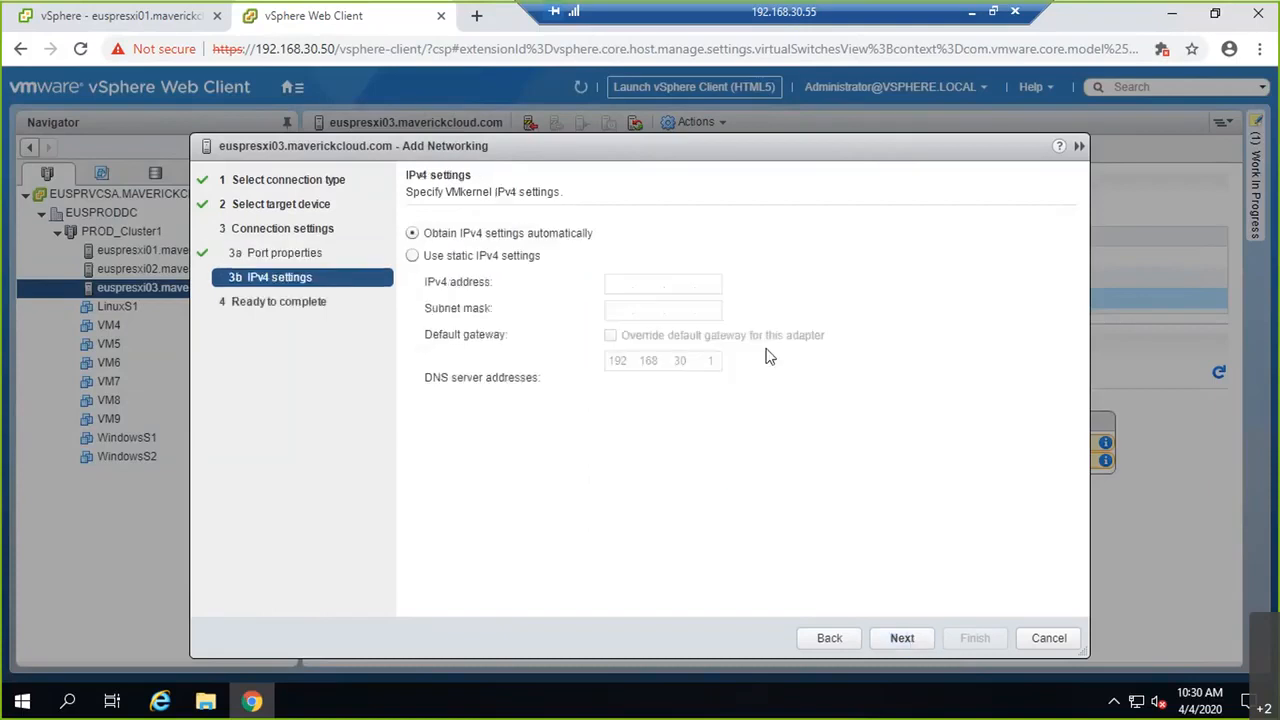
pyautogui.click(526, 262)
pyautogui.write('192.')
pyautogui.write('168.30')
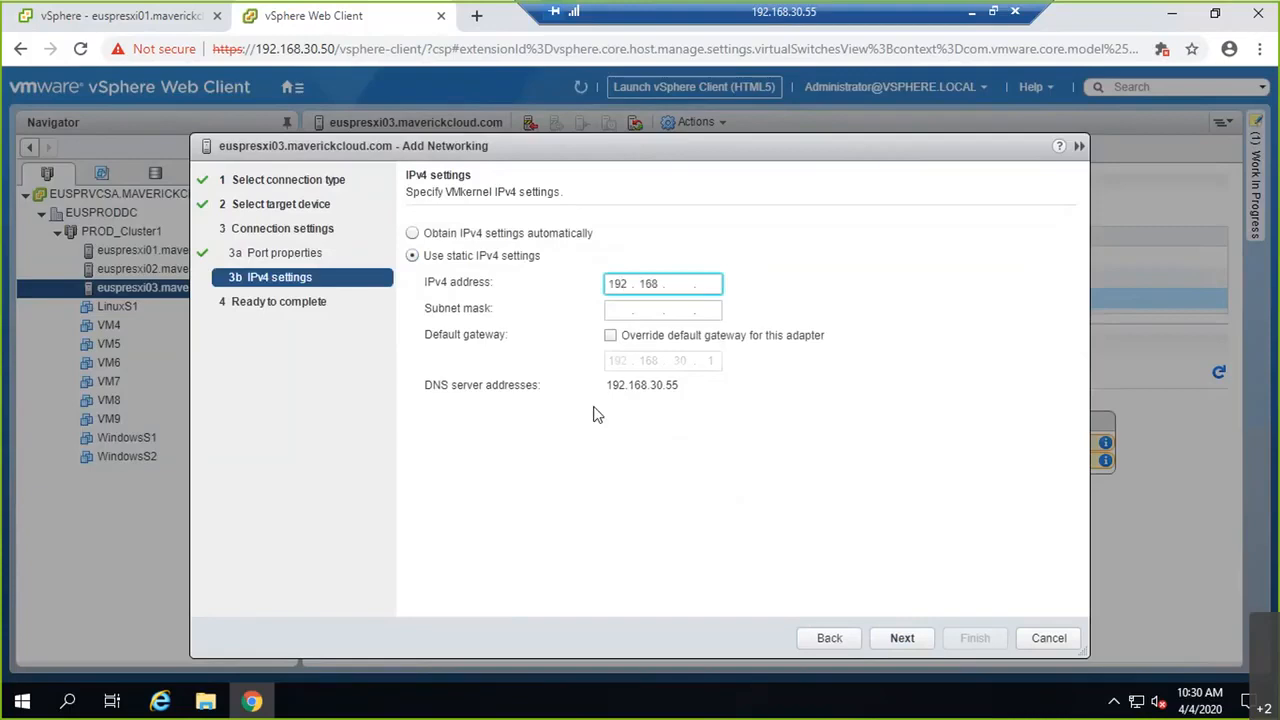
pyautogui.write('.156')
pyautogui.press('Tab')
pyautogui.write('255.255.255.')
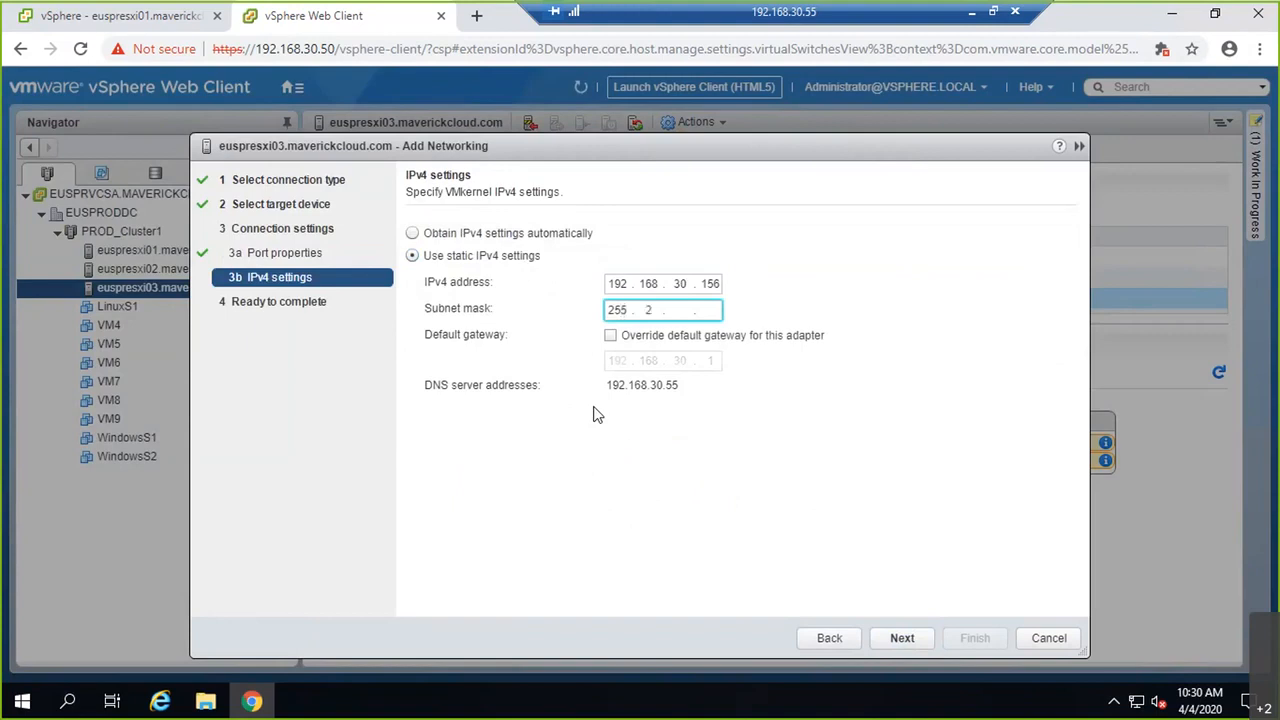
pyautogui.write('0')
pyautogui.click(902, 638)
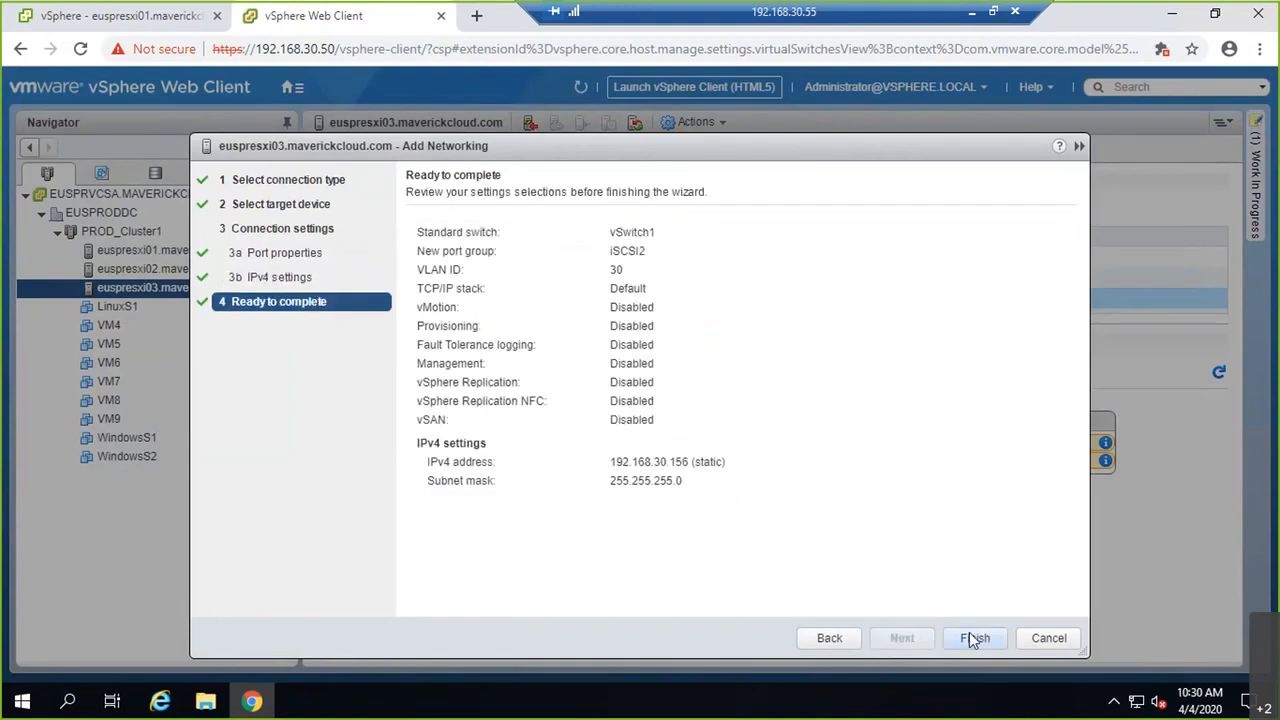
pyautogui.click(972, 638)
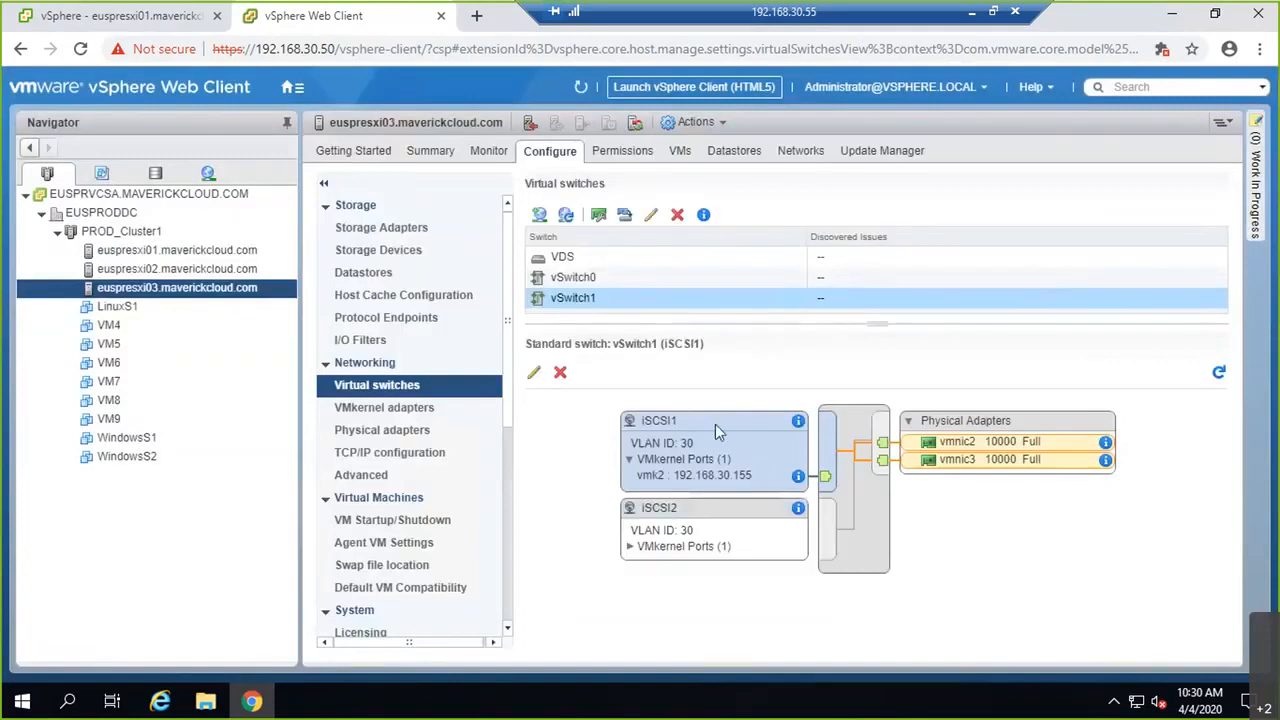
pyautogui.click(686, 522)
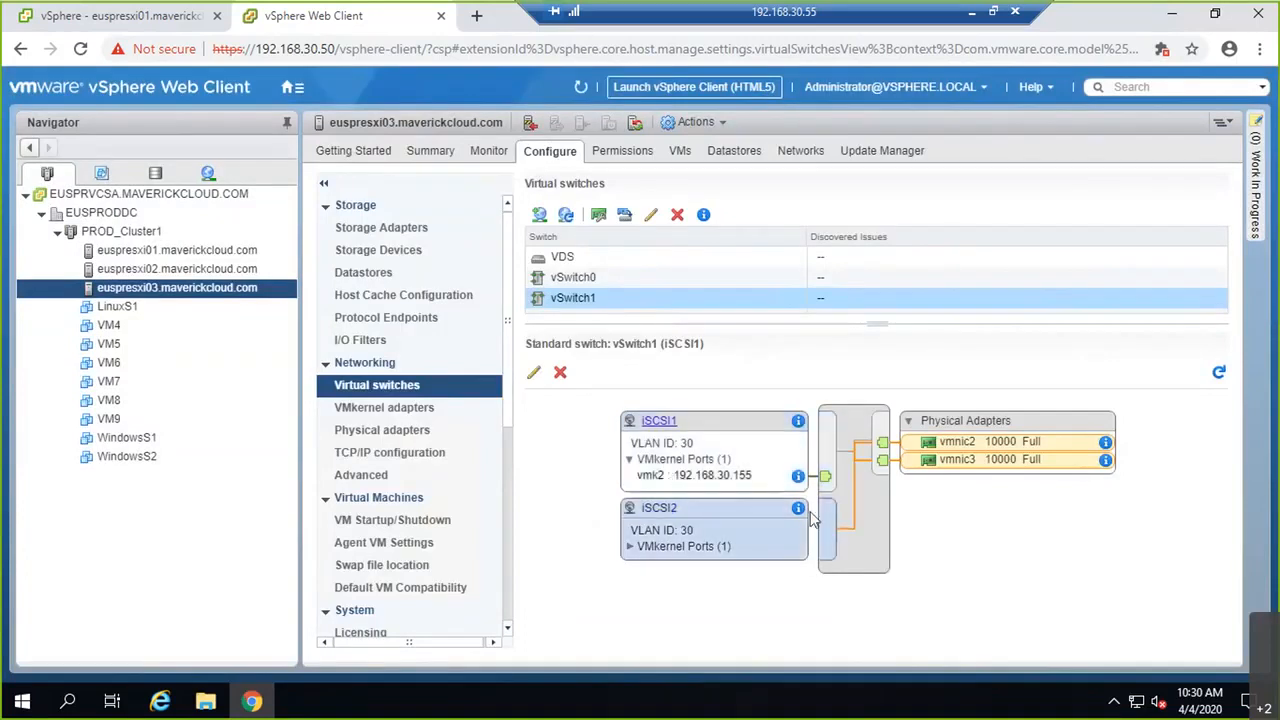
pyautogui.click(658, 424)
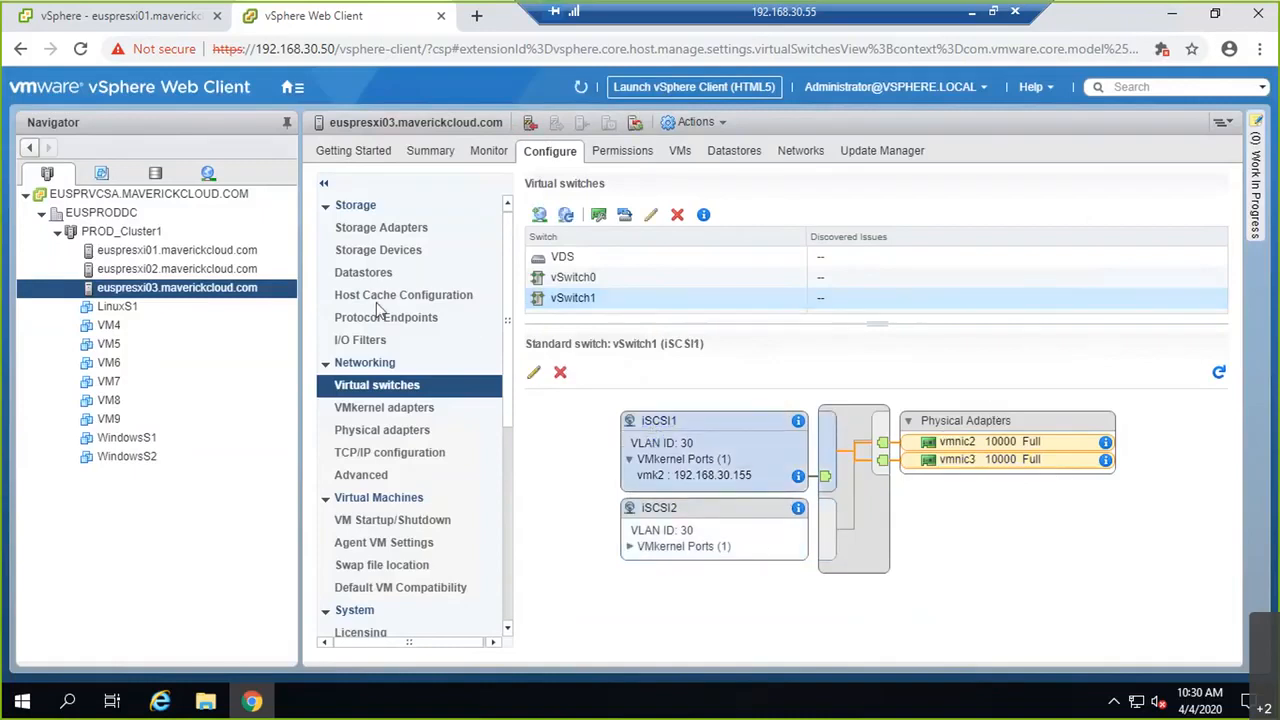
pyautogui.click(390, 228)
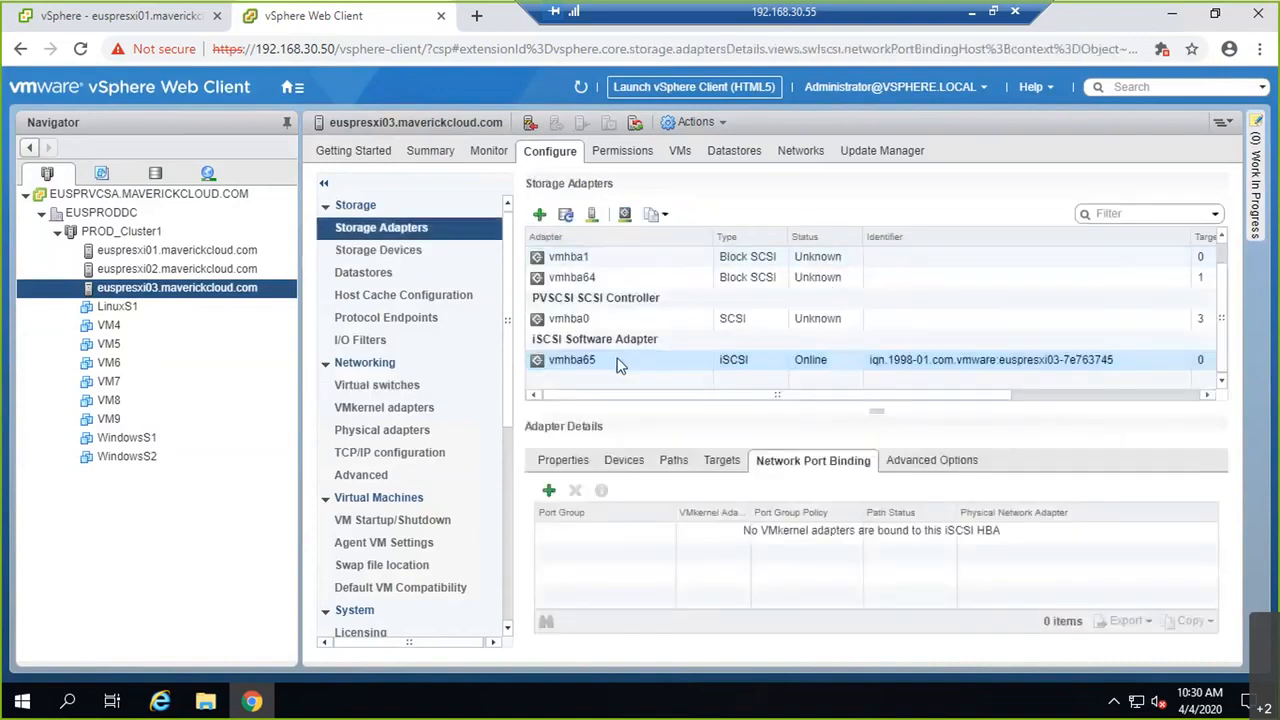
pyautogui.click(540, 216)
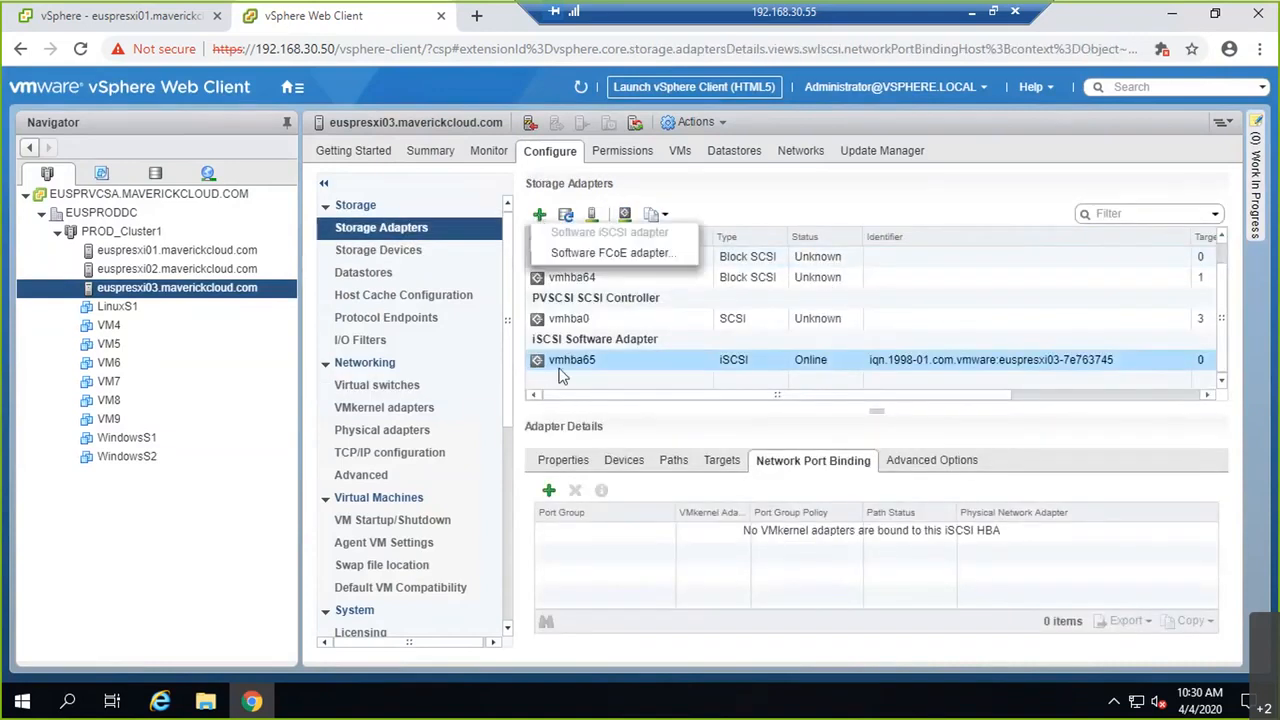
pyautogui.click(727, 342)
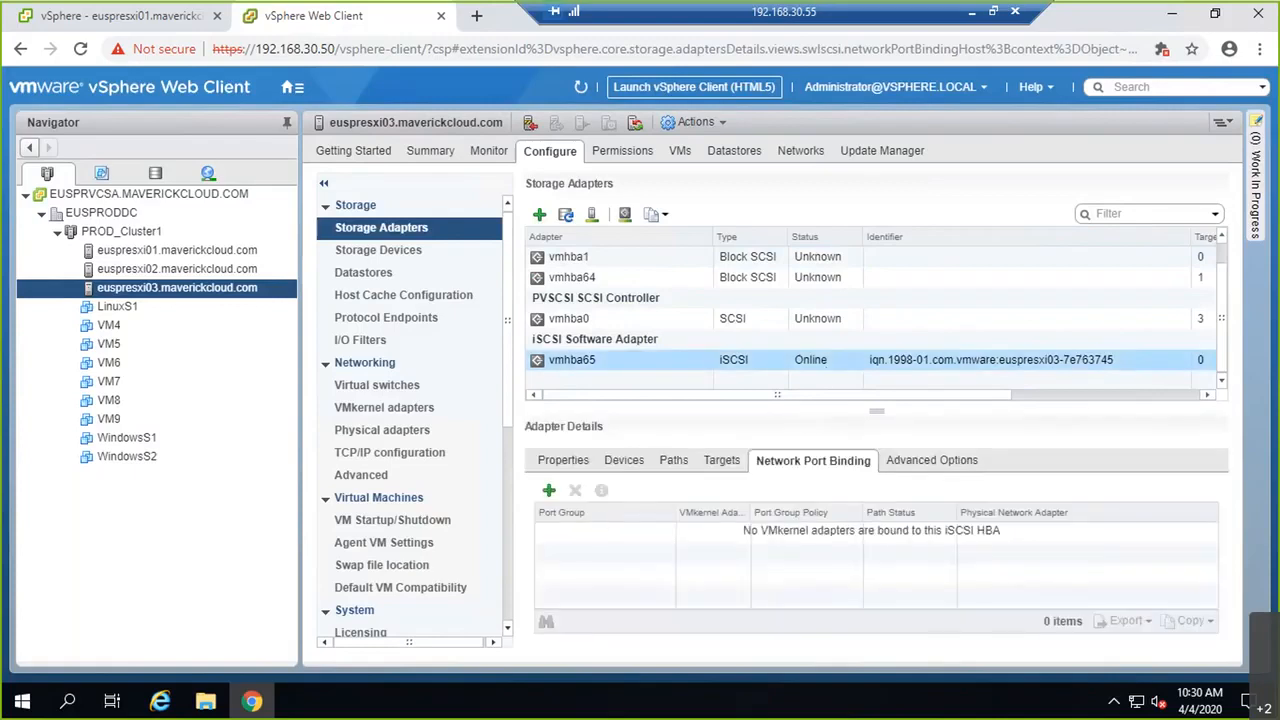
pyautogui.click(549, 490)
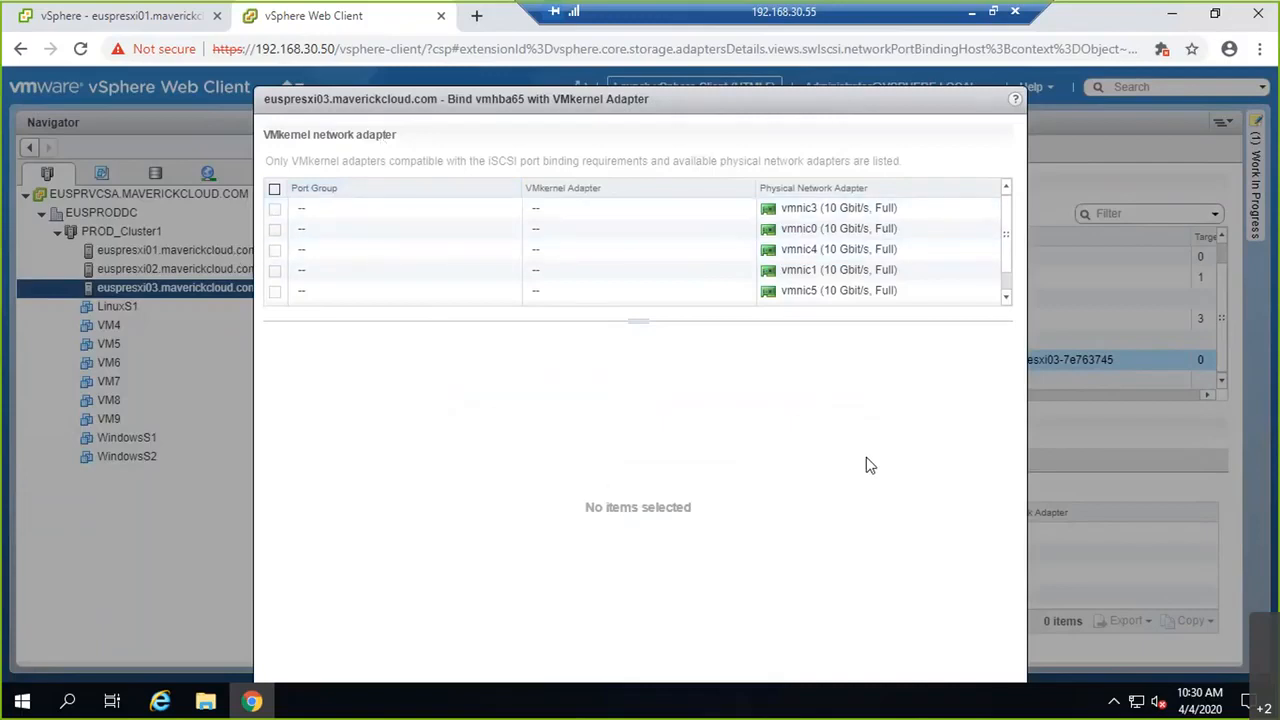
pyautogui.press('Escape')
pyautogui.click(375, 386)
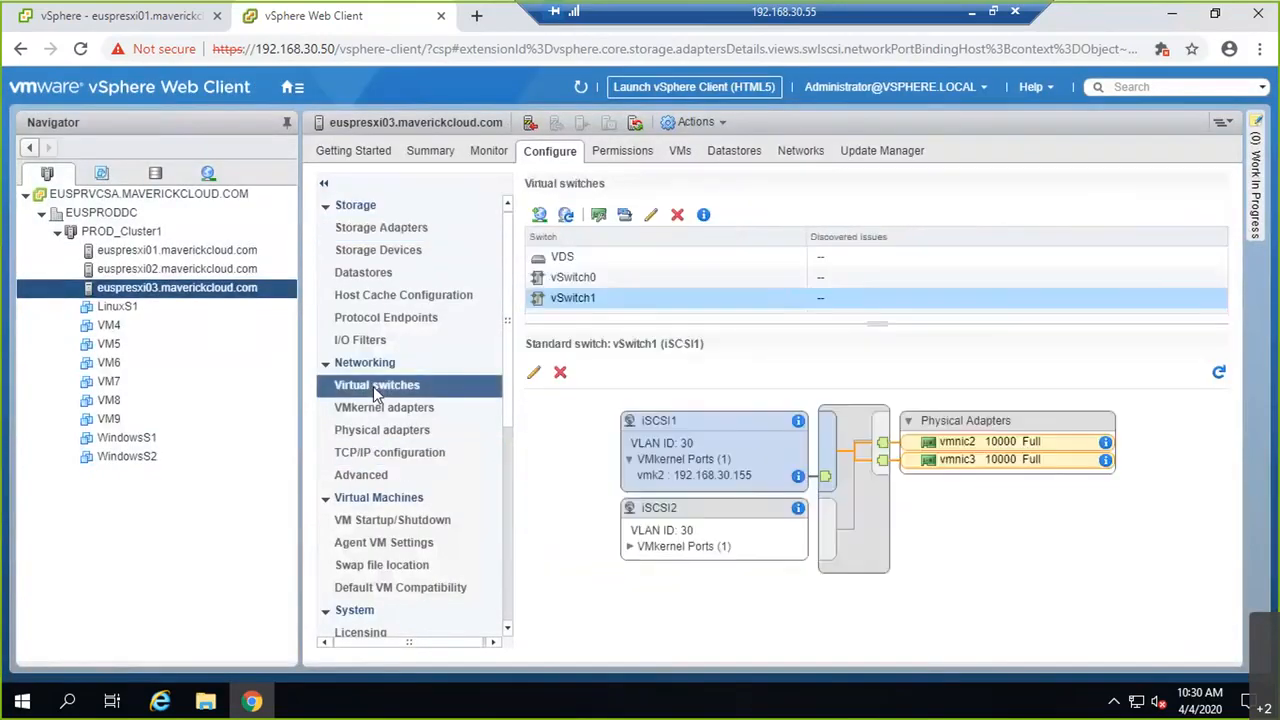
# Step: Override iSCSI1's failover order so vmnic3 is unused, leaving vmnic2 active
pyautogui.click(533, 372)
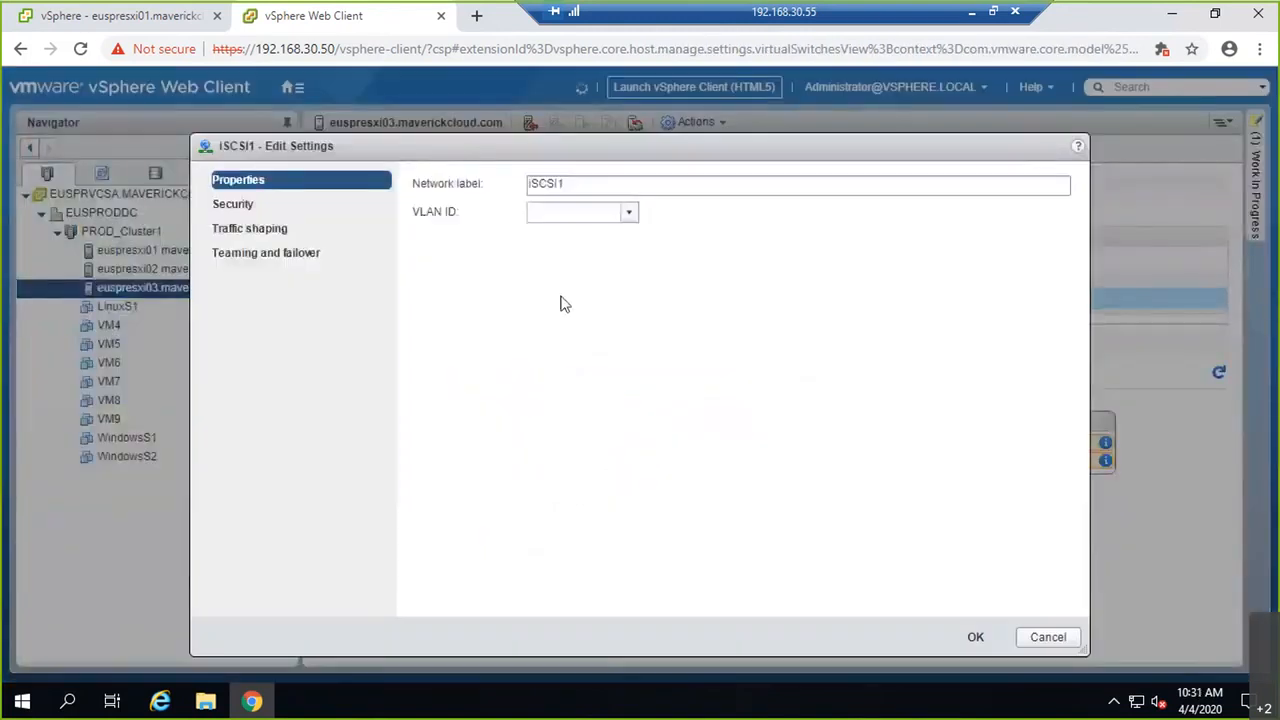
pyautogui.click(305, 253)
pyautogui.click(420, 323)
pyautogui.click(466, 413)
pyautogui.doubleClick(451, 349)
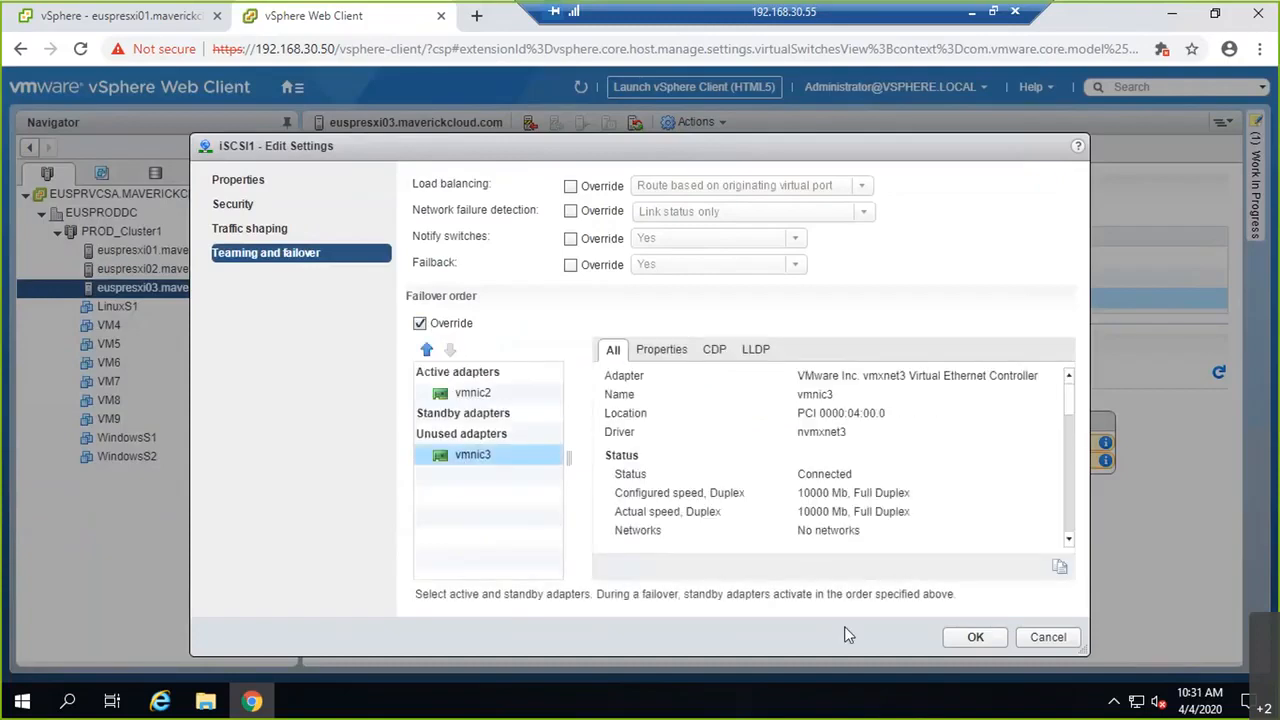
pyautogui.click(975, 637)
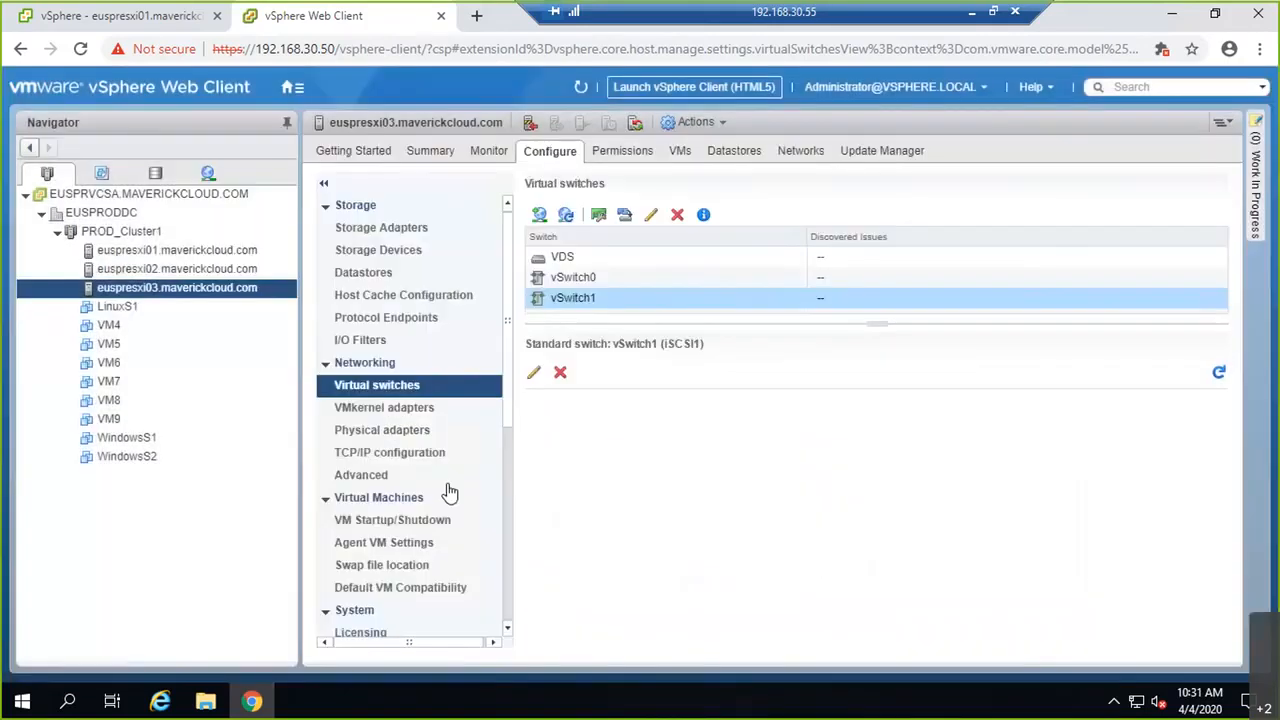
# Step: Bind iSCSI1's vmk2 to vmhba65, then select vSwitch1's iSCSI2 port group
pyautogui.click(380, 228)
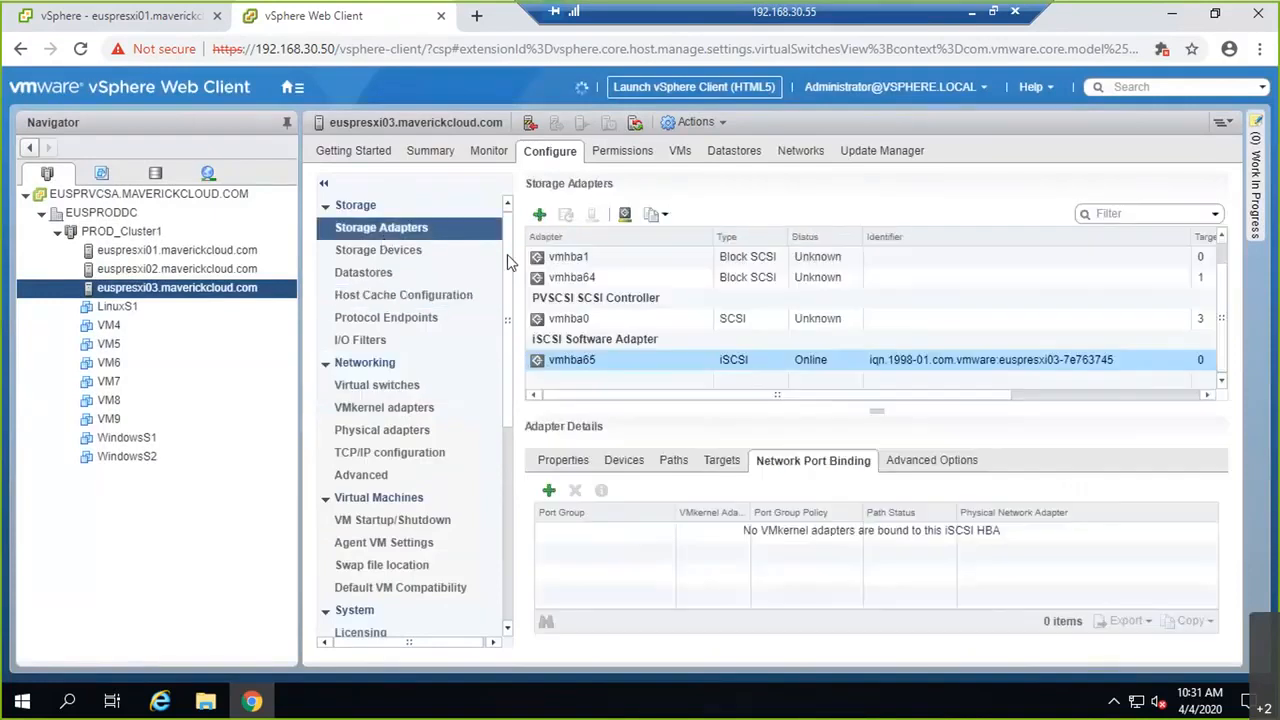
pyautogui.click(548, 493)
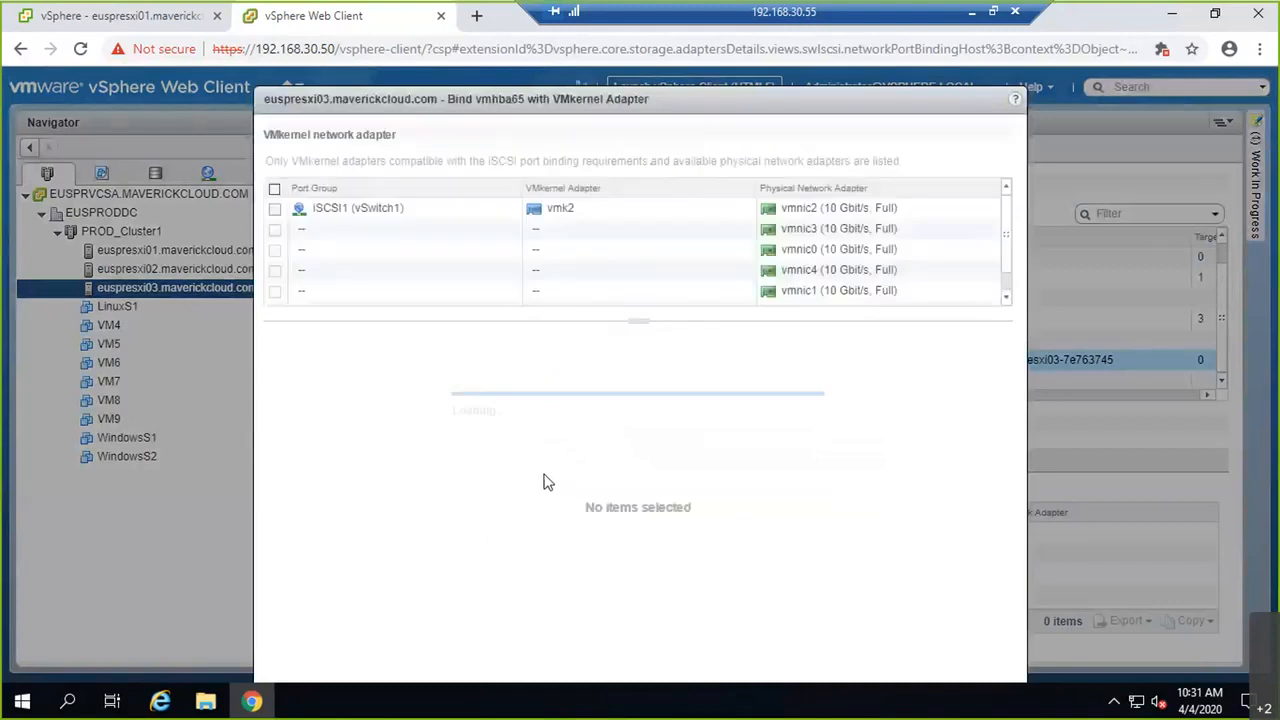
pyautogui.click(274, 210)
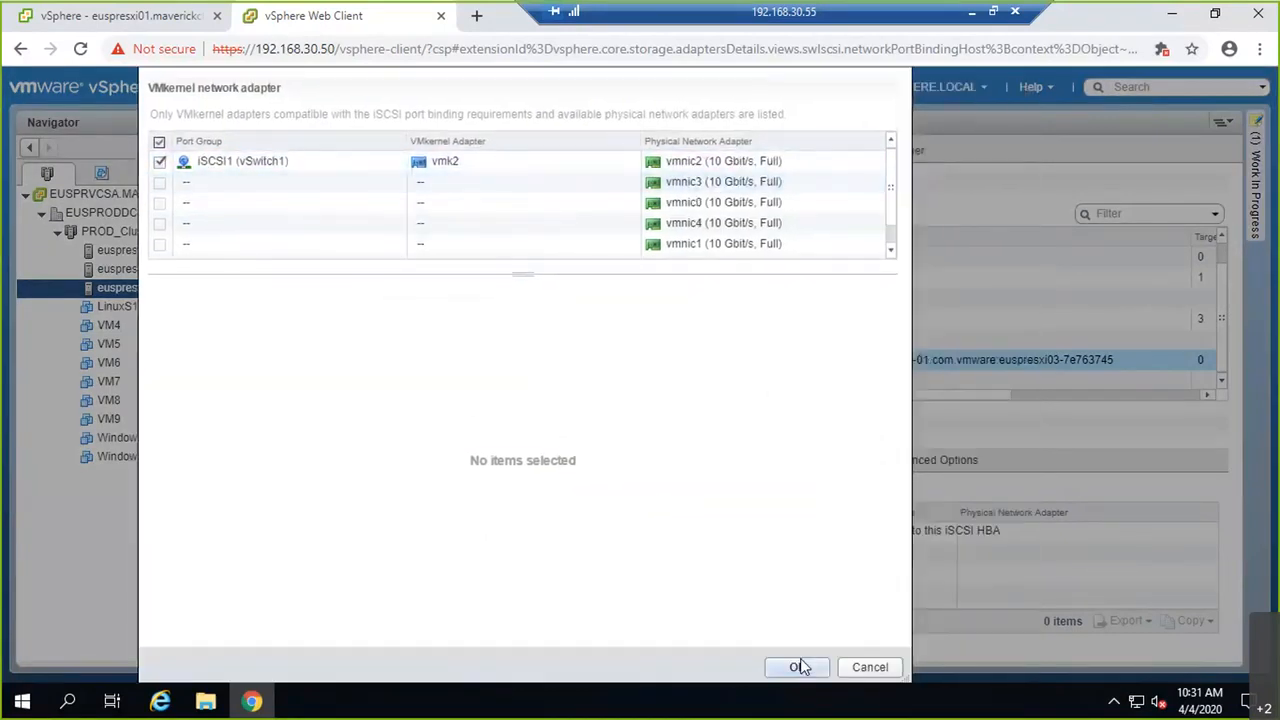
pyautogui.click(800, 660)
pyautogui.click(366, 386)
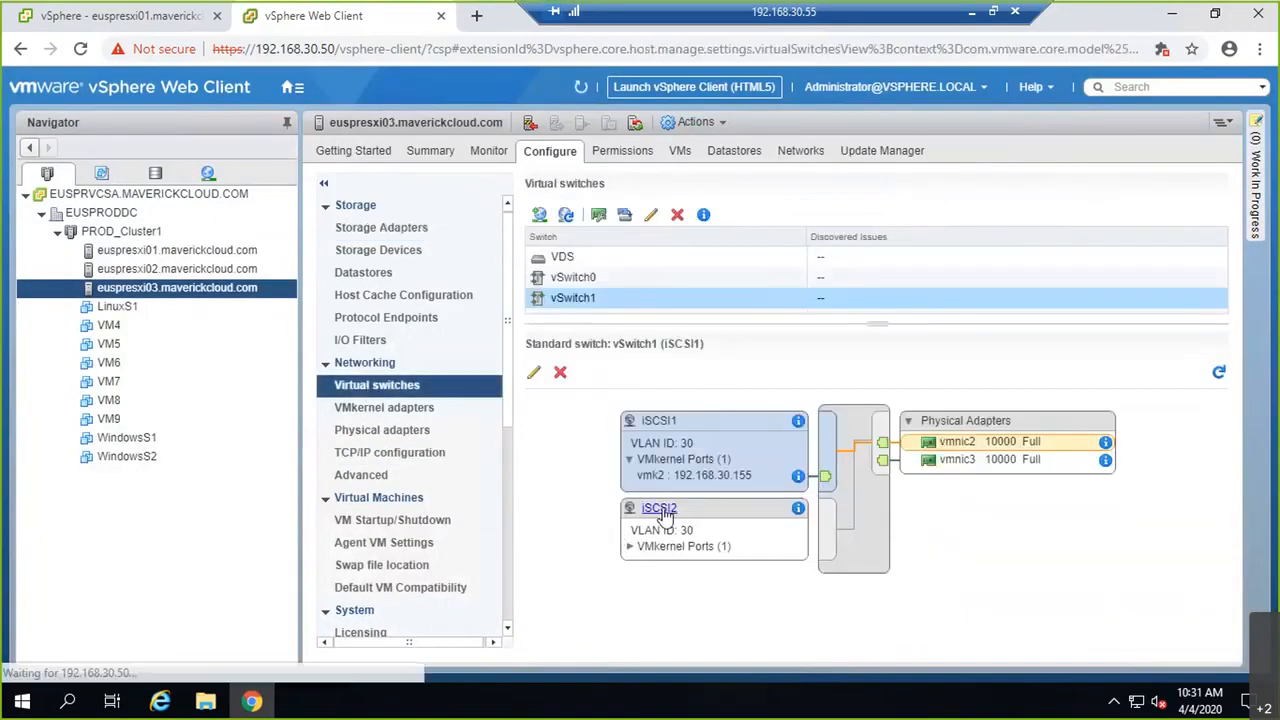
pyautogui.click(662, 509)
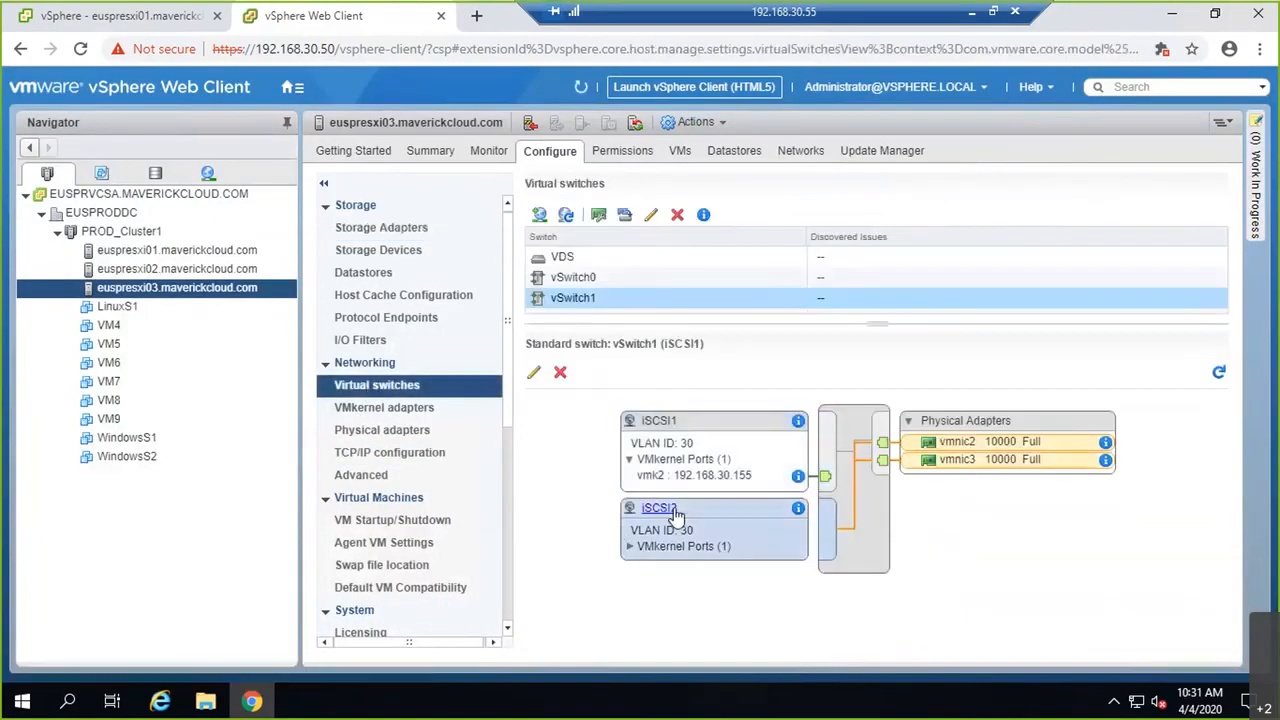
# Step: Override iSCSI2's failover order, moving vmnic2 to unused so vmnic3 is active
pyautogui.click(536, 376)
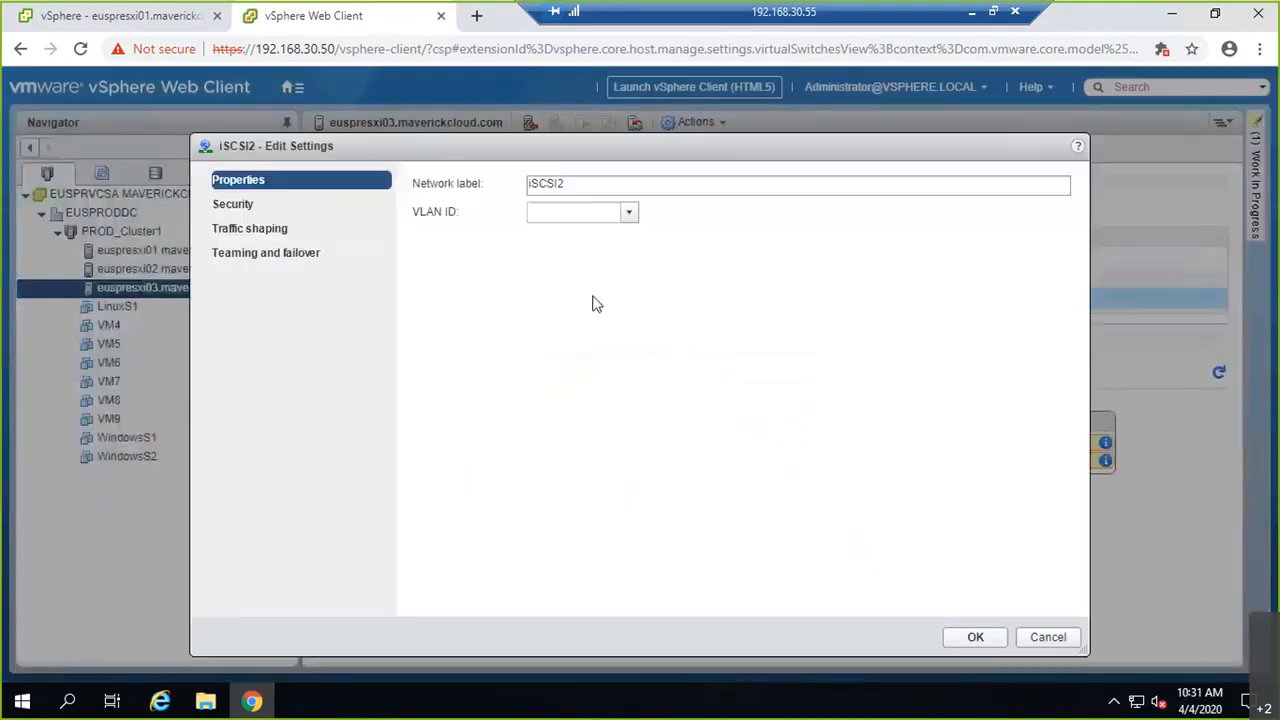
pyautogui.click(265, 258)
pyautogui.click(419, 323)
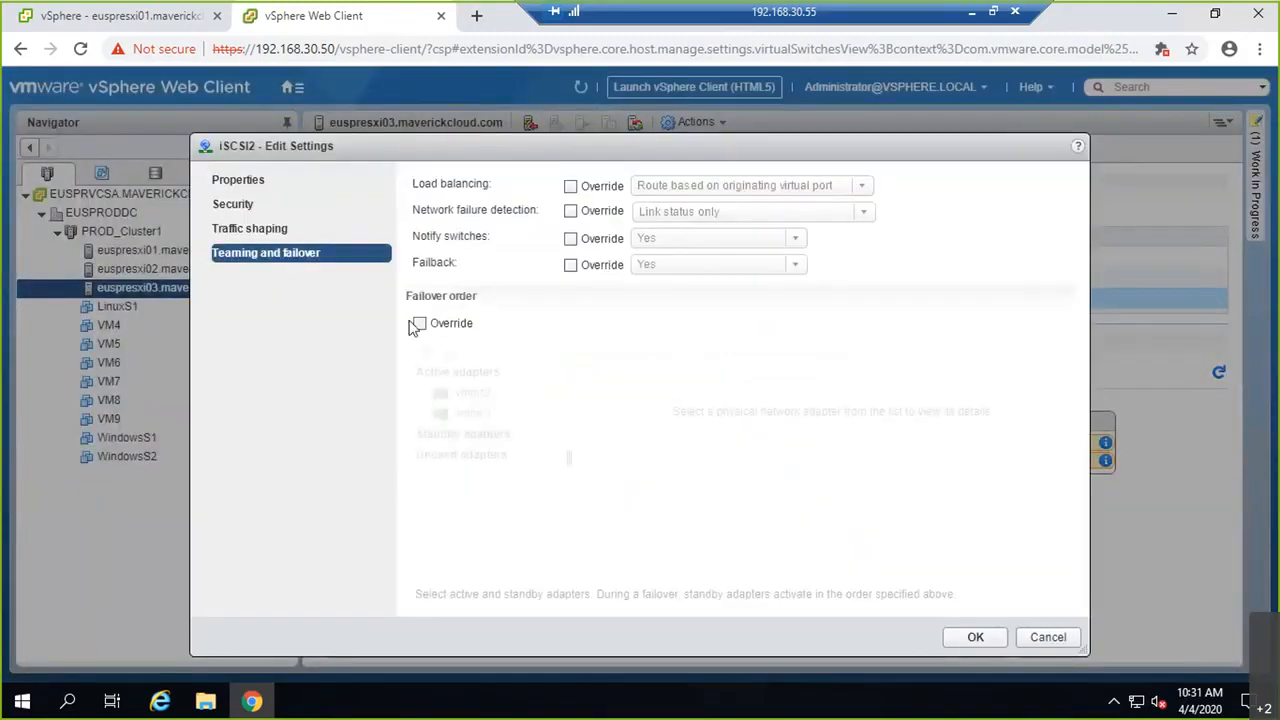
pyautogui.click(456, 395)
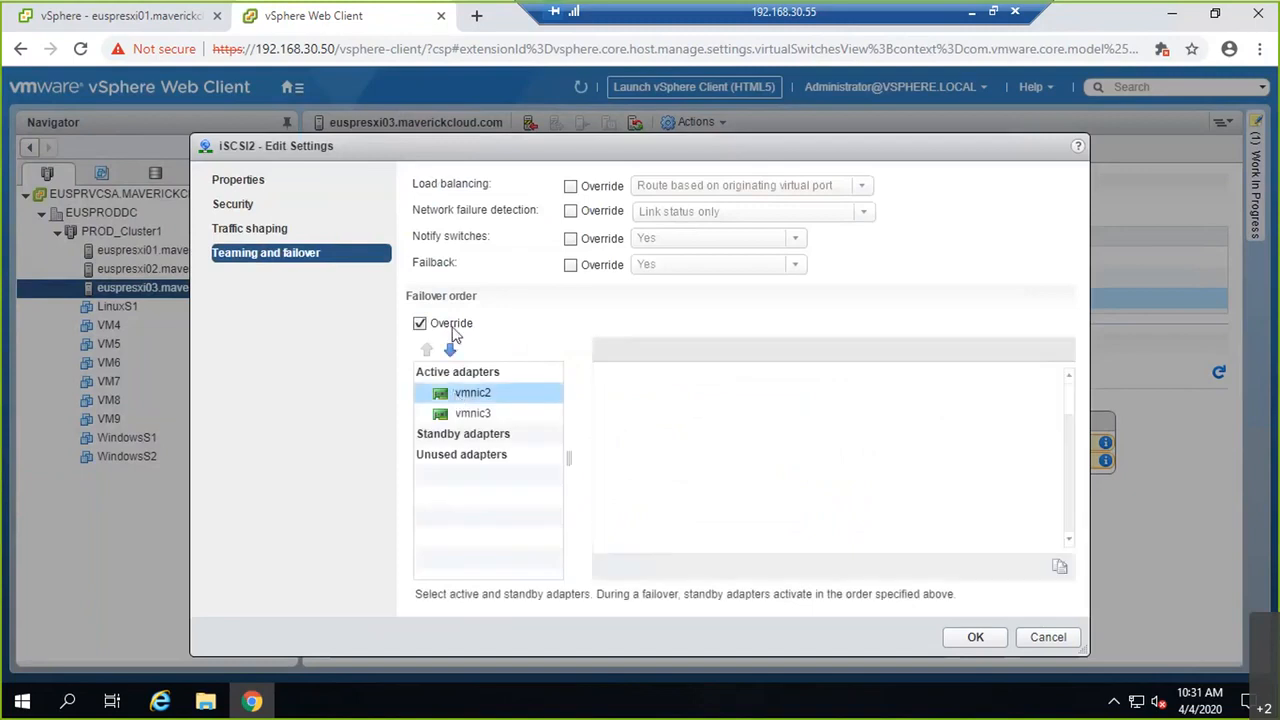
pyautogui.click(450, 350)
pyautogui.click(450, 352)
pyautogui.click(450, 352)
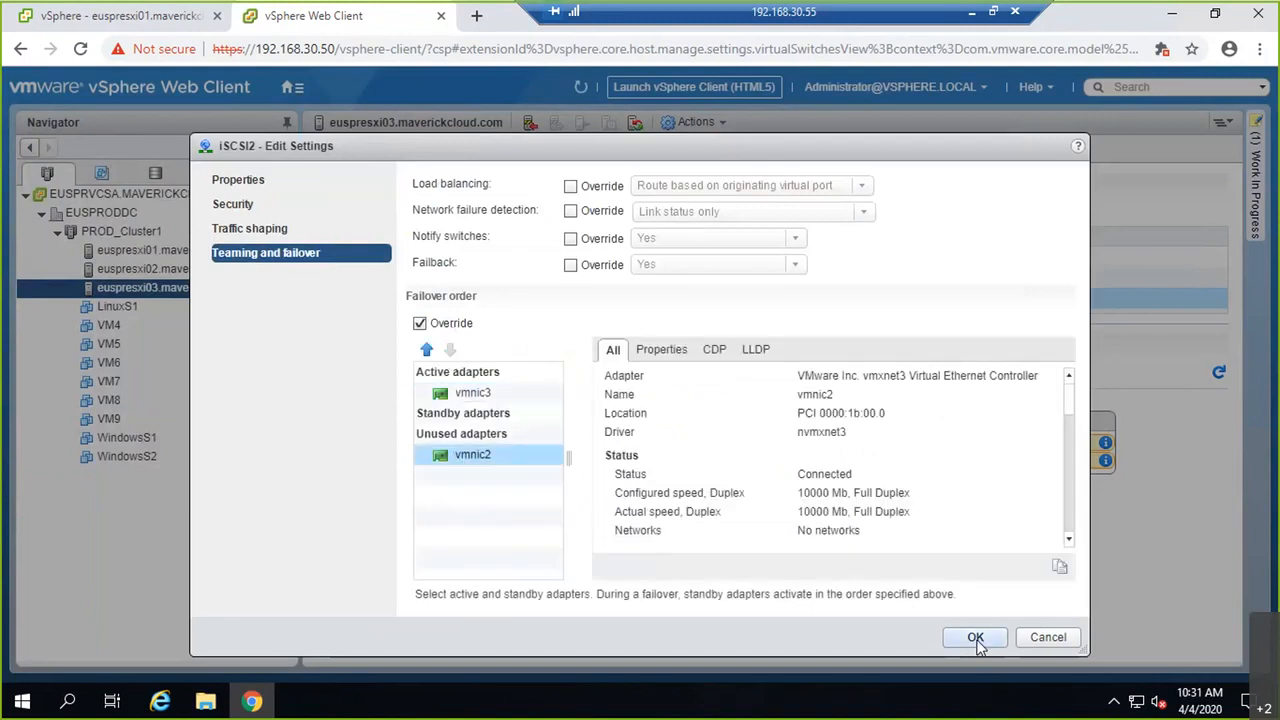
pyautogui.click(976, 638)
# Step: Bind iSCSI2's vmk3 to the vmhba65 iSCSI adapter
pyautogui.click(373, 229)
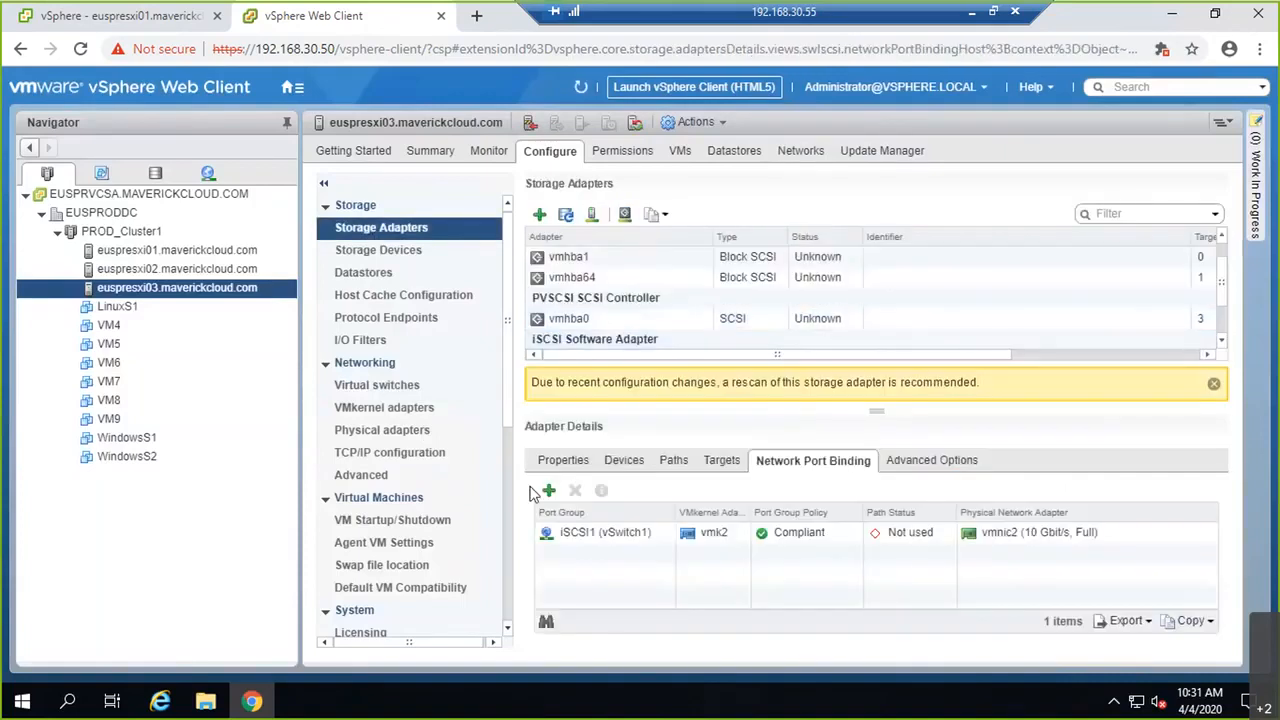
pyautogui.click(548, 490)
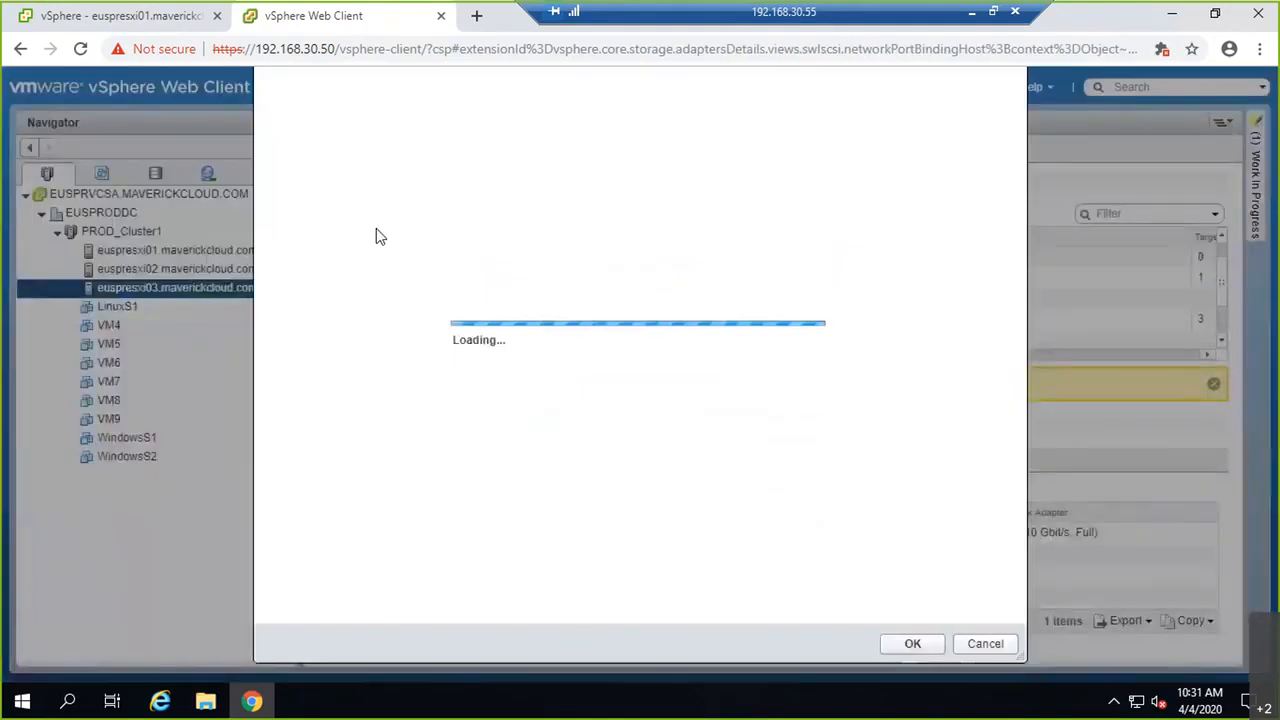
pyautogui.click(275, 208)
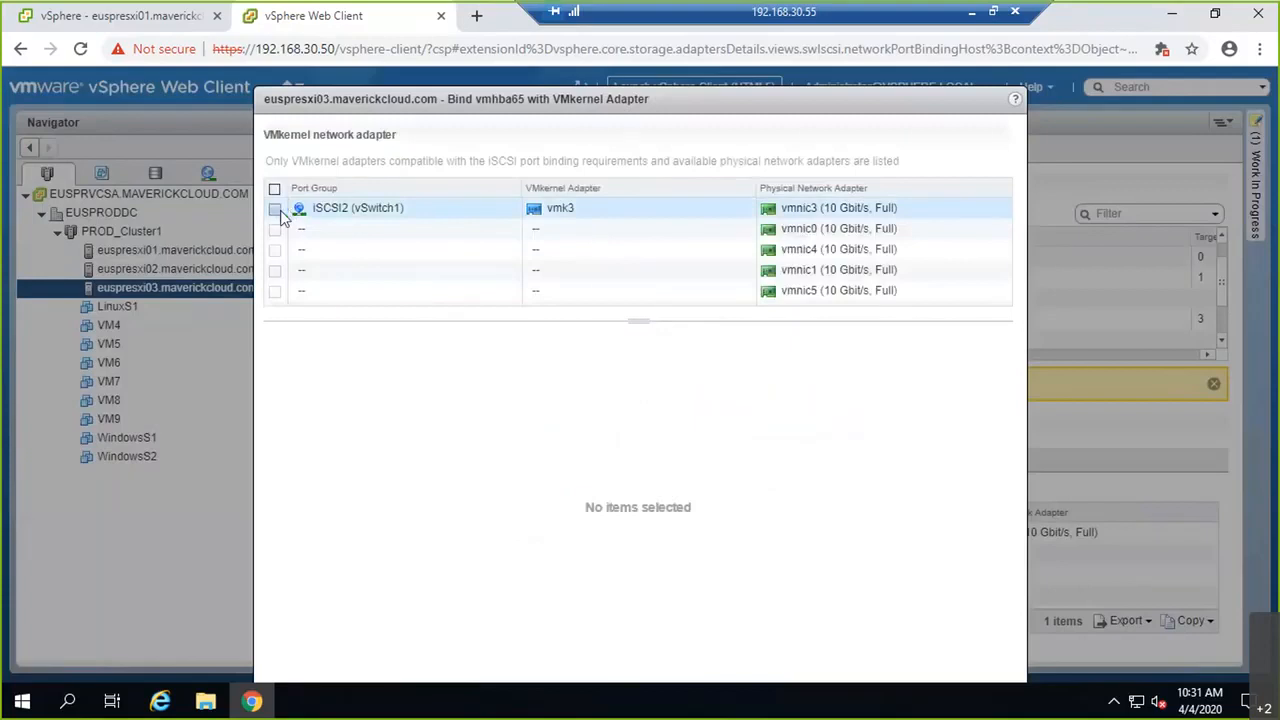
pyautogui.click(889, 643)
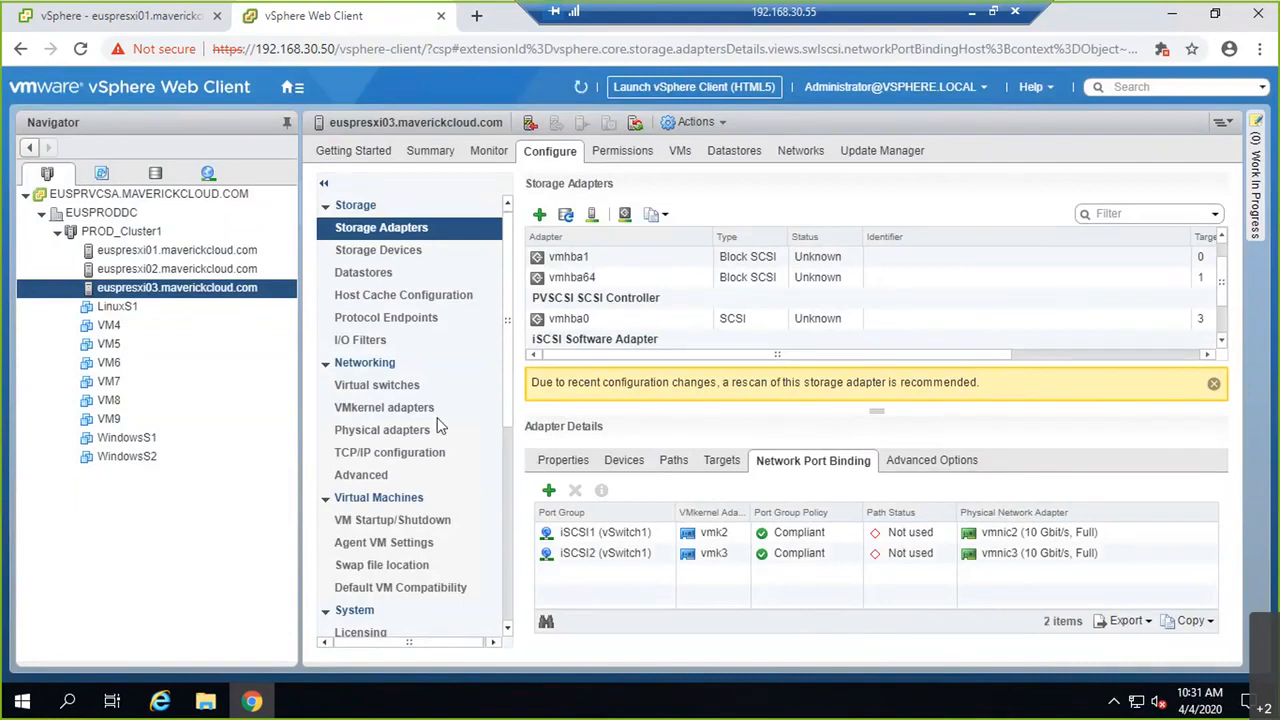
# Step: On the whiteboard, draw a red AD box and connect it to the 1G box
pyautogui.click(971, 12)
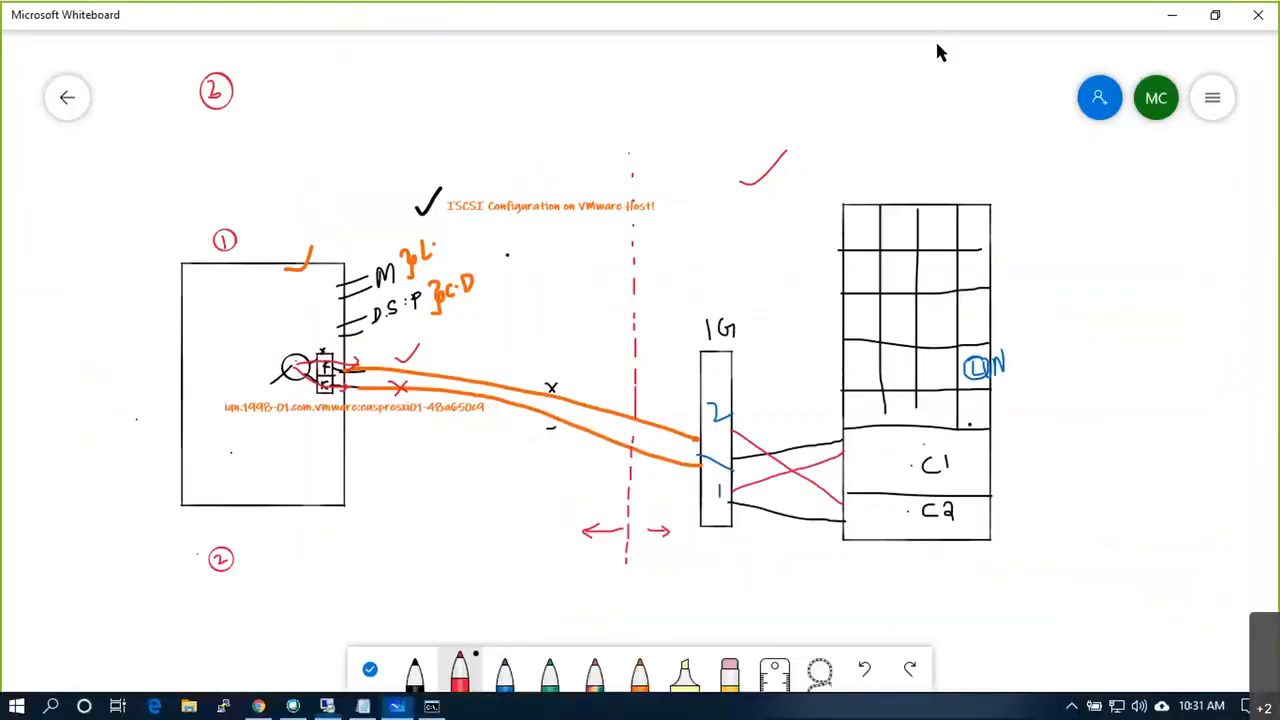
pyautogui.moveTo(574, 140); pyautogui.dragTo(560, 144)
pyautogui.moveTo(774, 128); pyautogui.dragTo(827, 60)
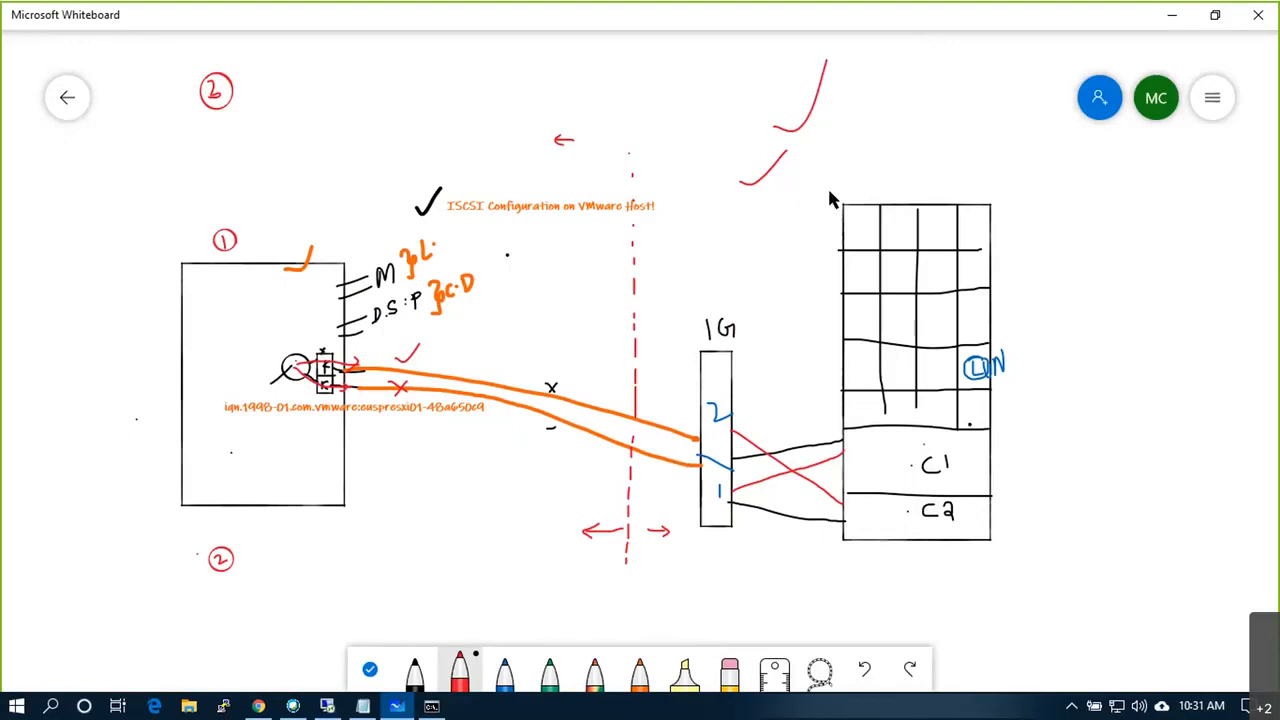
pyautogui.moveTo(815, 160)
pyautogui.mouseDown()
pyautogui.moveTo(894, 175)
pyautogui.moveTo(963, 120)
pyautogui.moveTo(891, 94)
pyautogui.moveTo(815, 95)
pyautogui.moveTo(811, 166)
pyautogui.moveTo(907, 142)
pyautogui.moveTo(912, 152)
pyautogui.moveTo(918, 140)
pyautogui.mouseUp()
pyautogui.moveTo(924, 128)
pyautogui.mouseDown()
pyautogui.moveTo(926, 150)
pyautogui.moveTo(889, 136)
pyautogui.moveTo(911, 84)
pyautogui.mouseUp()
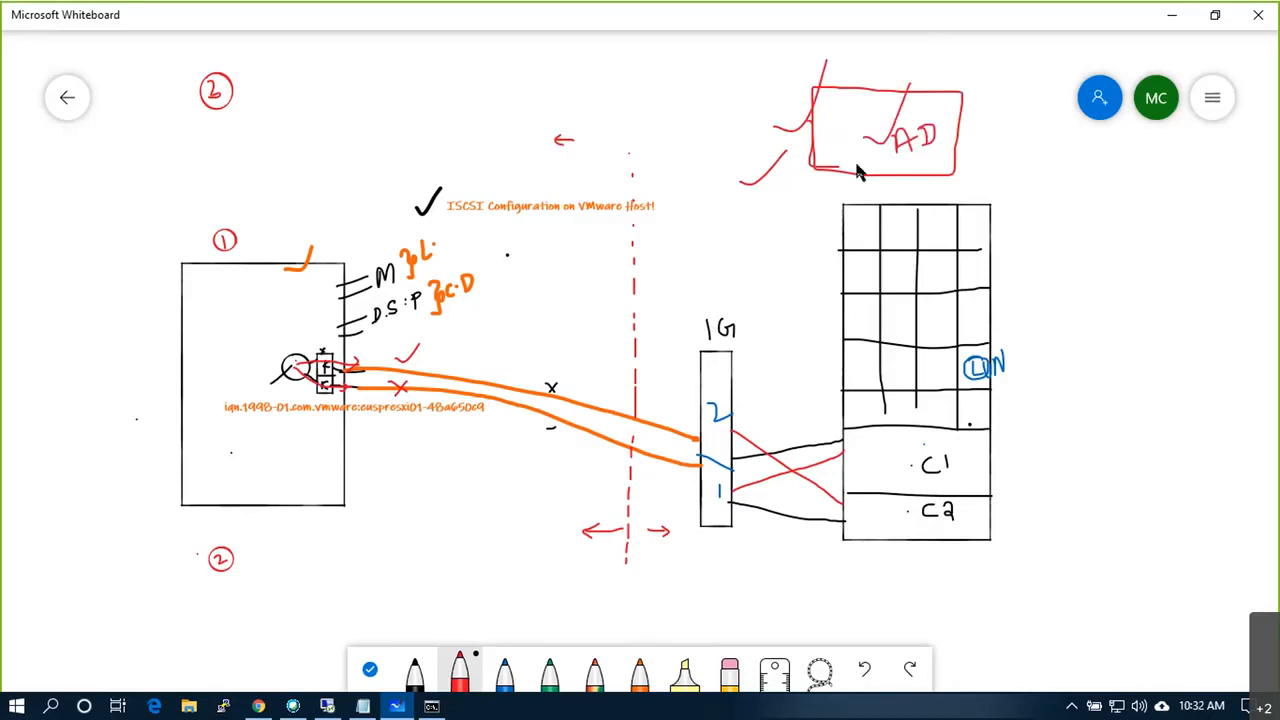
pyautogui.moveTo(850, 165)
pyautogui.mouseDown()
pyautogui.moveTo(837, 134)
pyautogui.moveTo(812, 132)
pyautogui.moveTo(742, 202)
pyautogui.mouseUp()
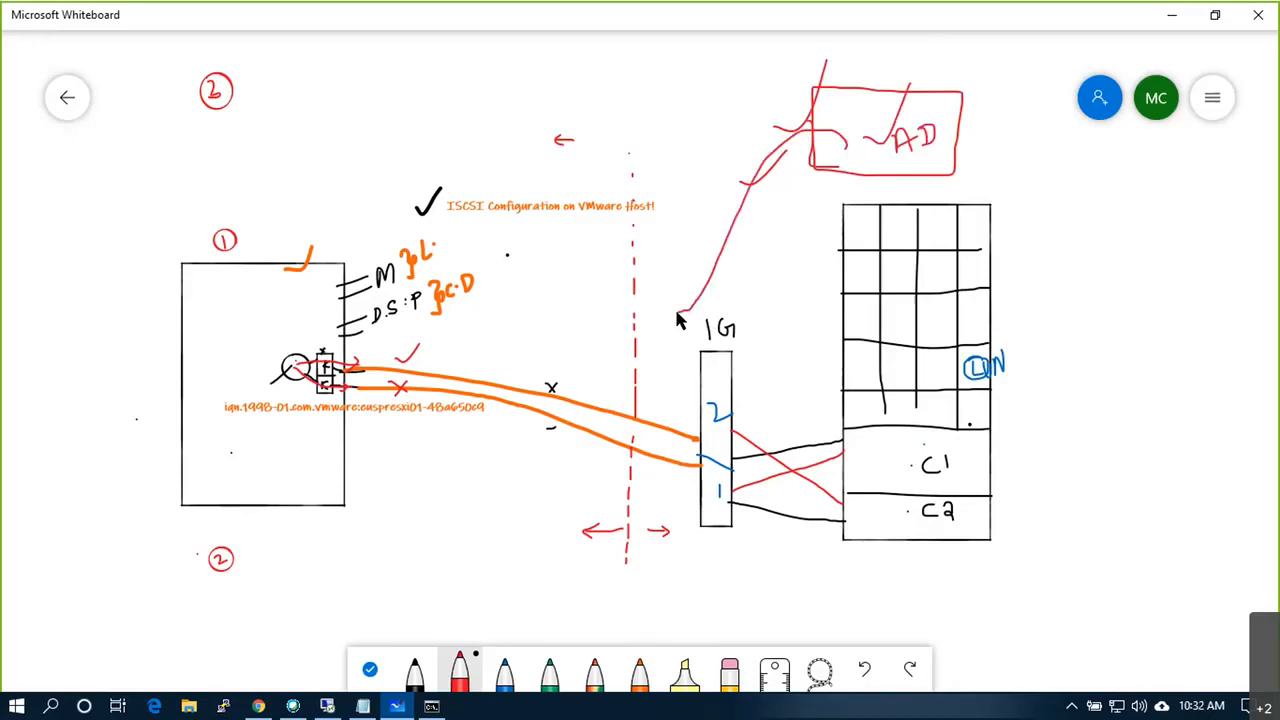
pyautogui.hotkey('ctrl', 'z')
pyautogui.moveTo(832, 151); pyautogui.dragTo(770, 196)
pyautogui.moveTo(772, 247)
pyautogui.mouseDown()
pyautogui.moveTo(766, 355)
pyautogui.moveTo(733, 368)
pyautogui.mouseUp()
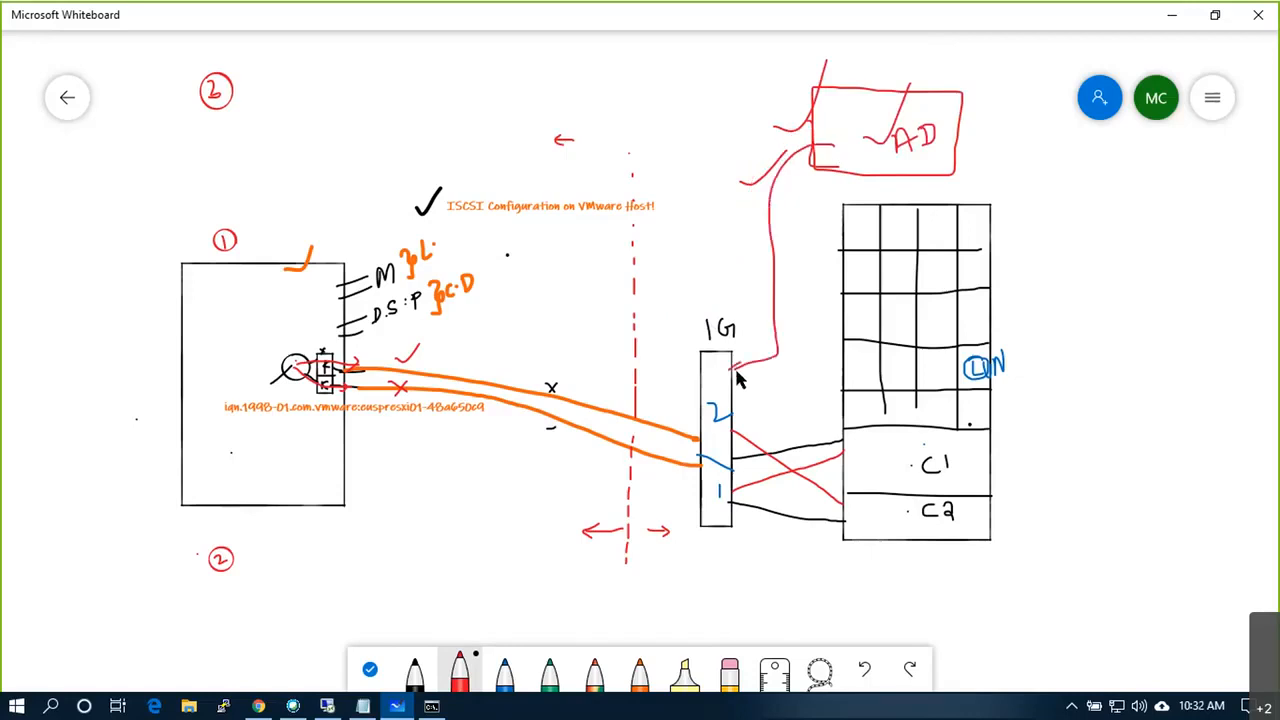
# Step: Label the AD box 192.168.30.55 and return to the remote server session
pyautogui.rightClick(878, 65)
pyautogui.click(897, 53)
pyautogui.write('192.168.30.55')
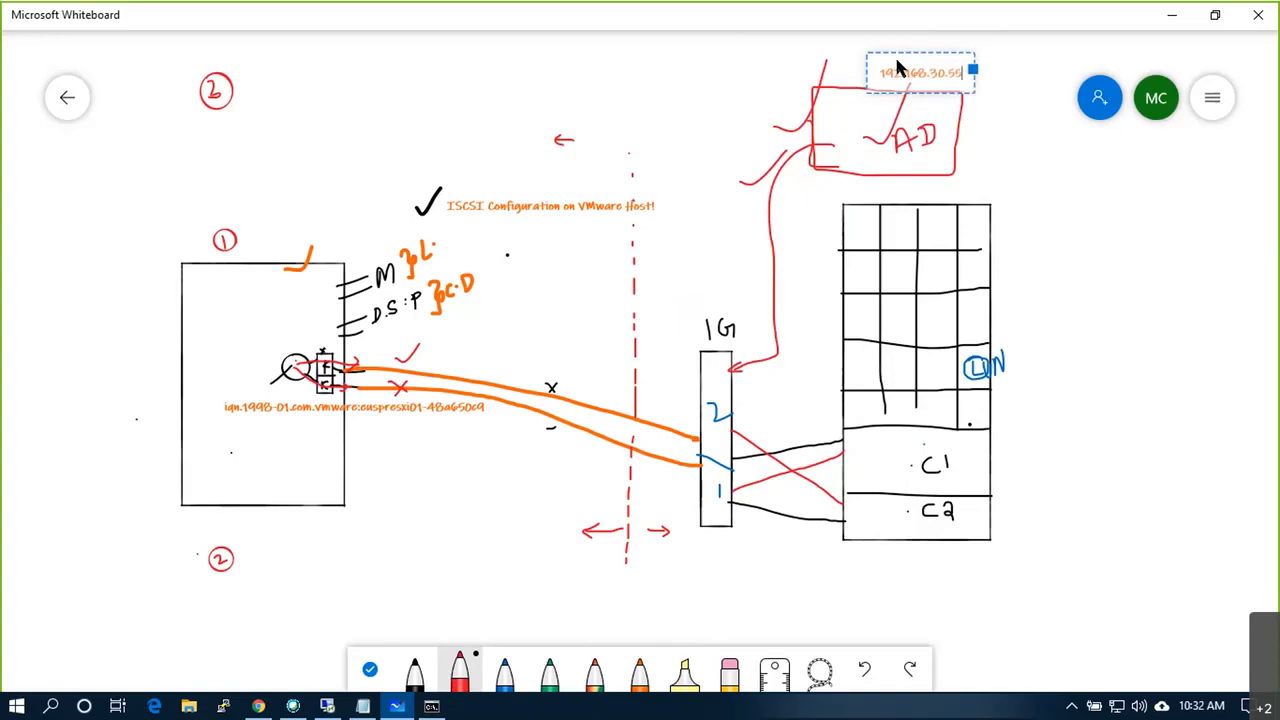
pyautogui.click(1018, 140)
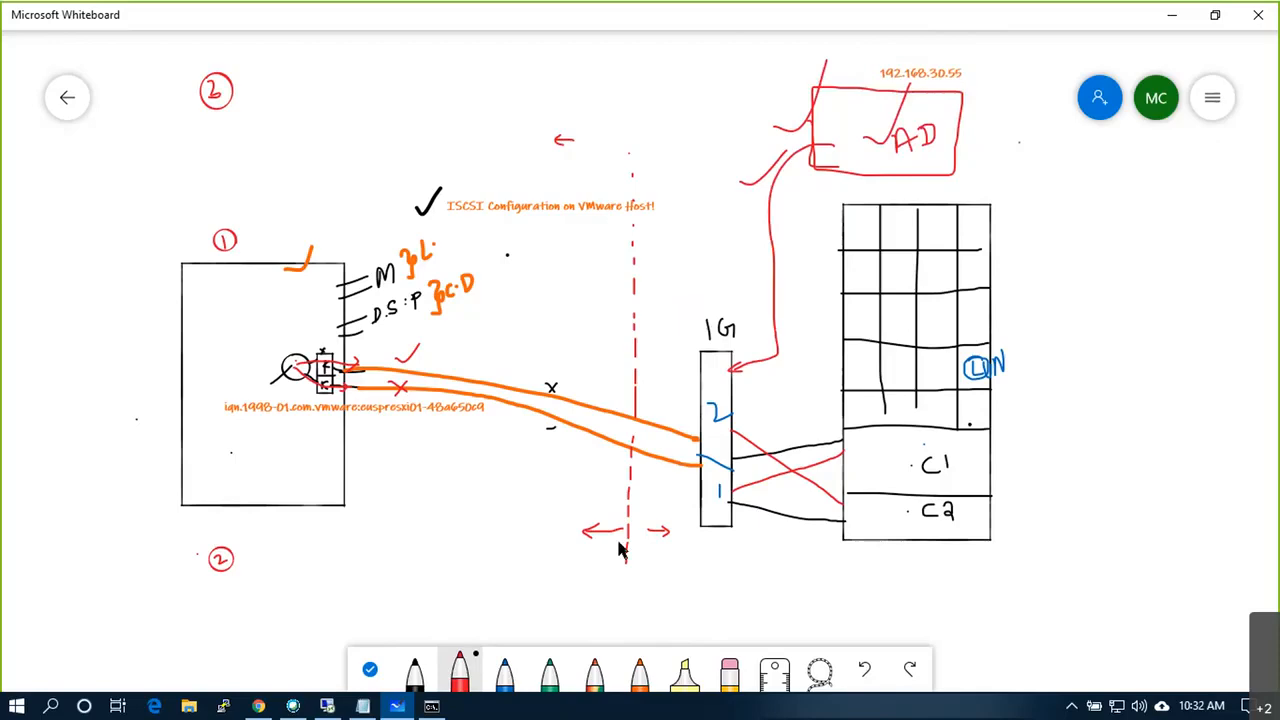
pyautogui.click(361, 705)
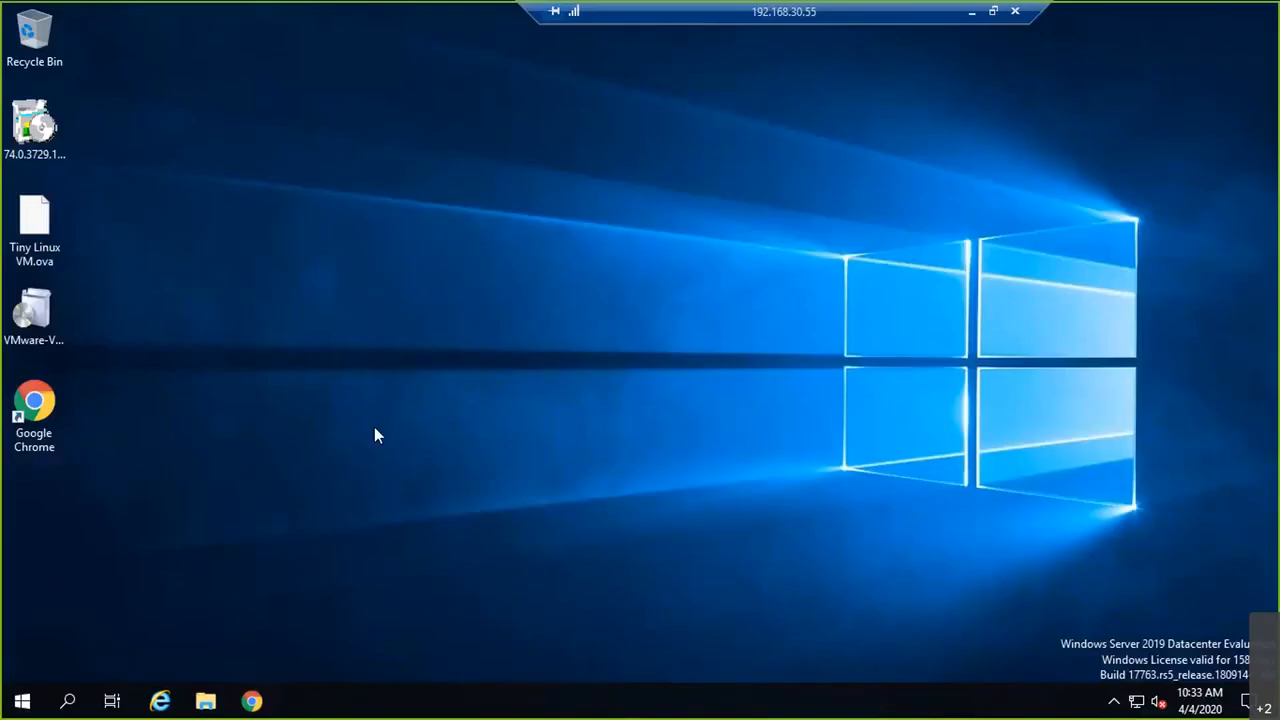
# Step: Eject the VMware VCSA disc from DVD Drive (D:) in This PC, maximizing File Explorer
pyautogui.click(22, 701)
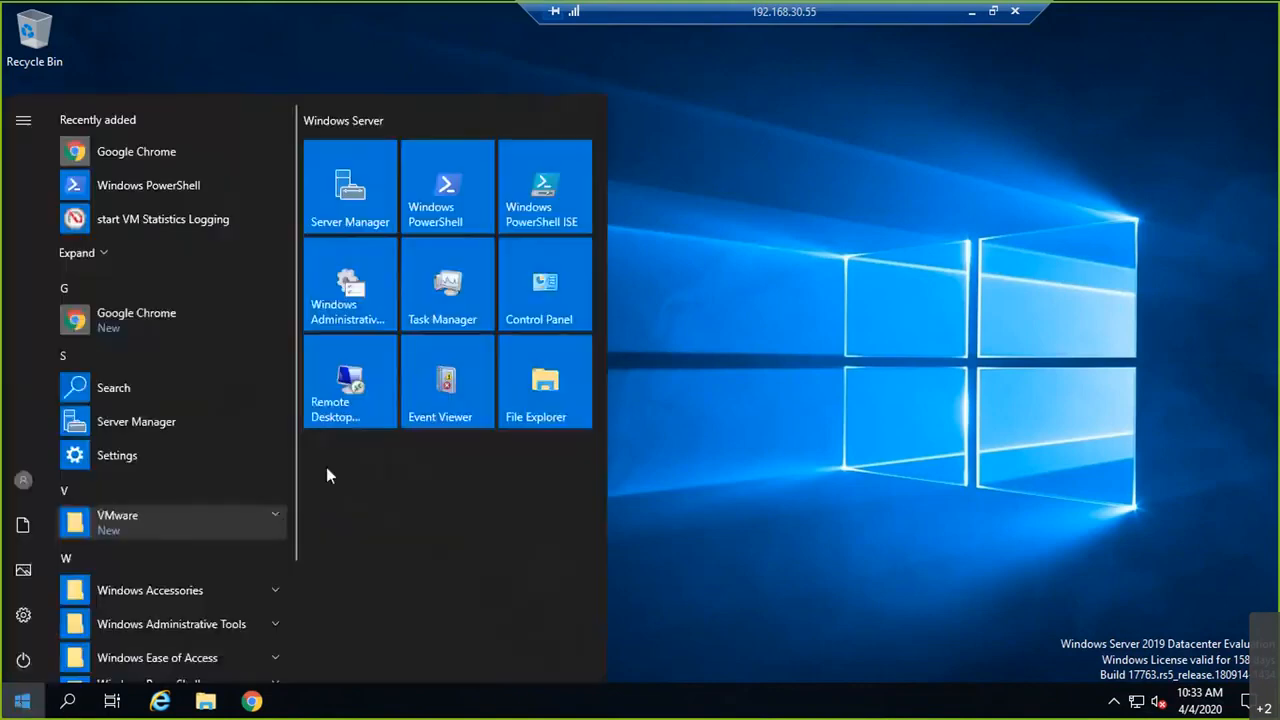
pyautogui.click(548, 405)
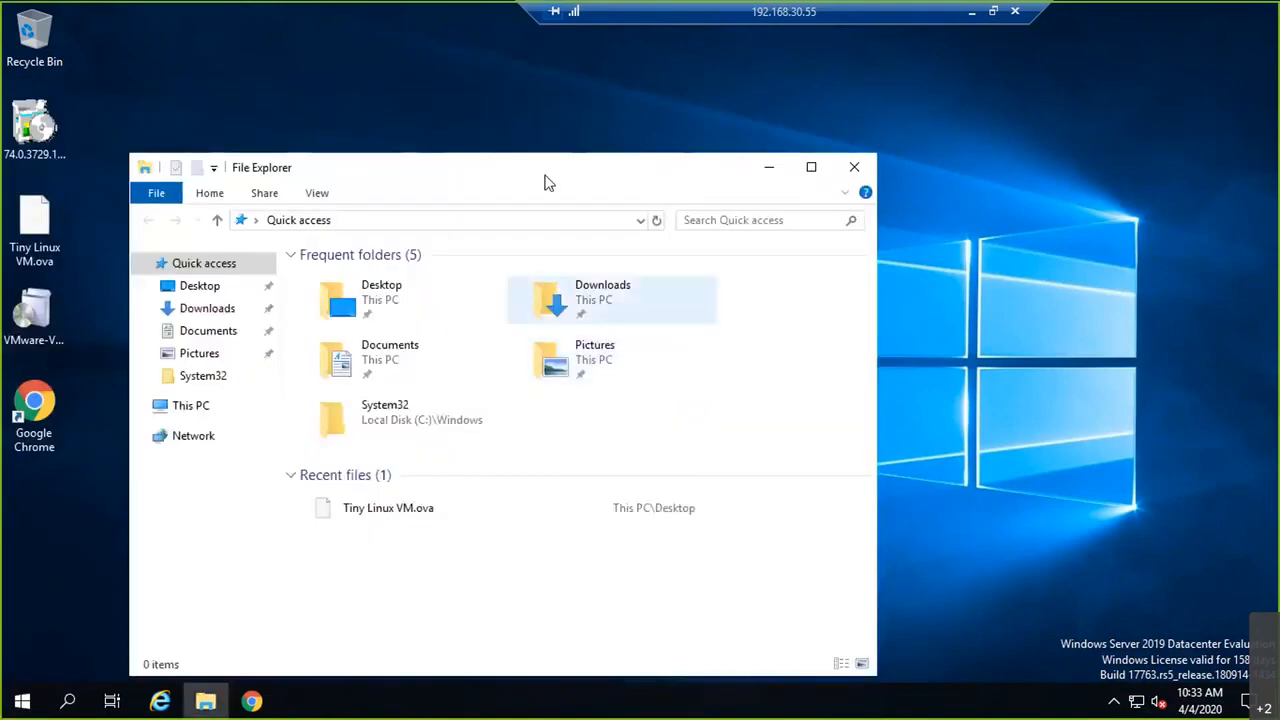
pyautogui.click(195, 405)
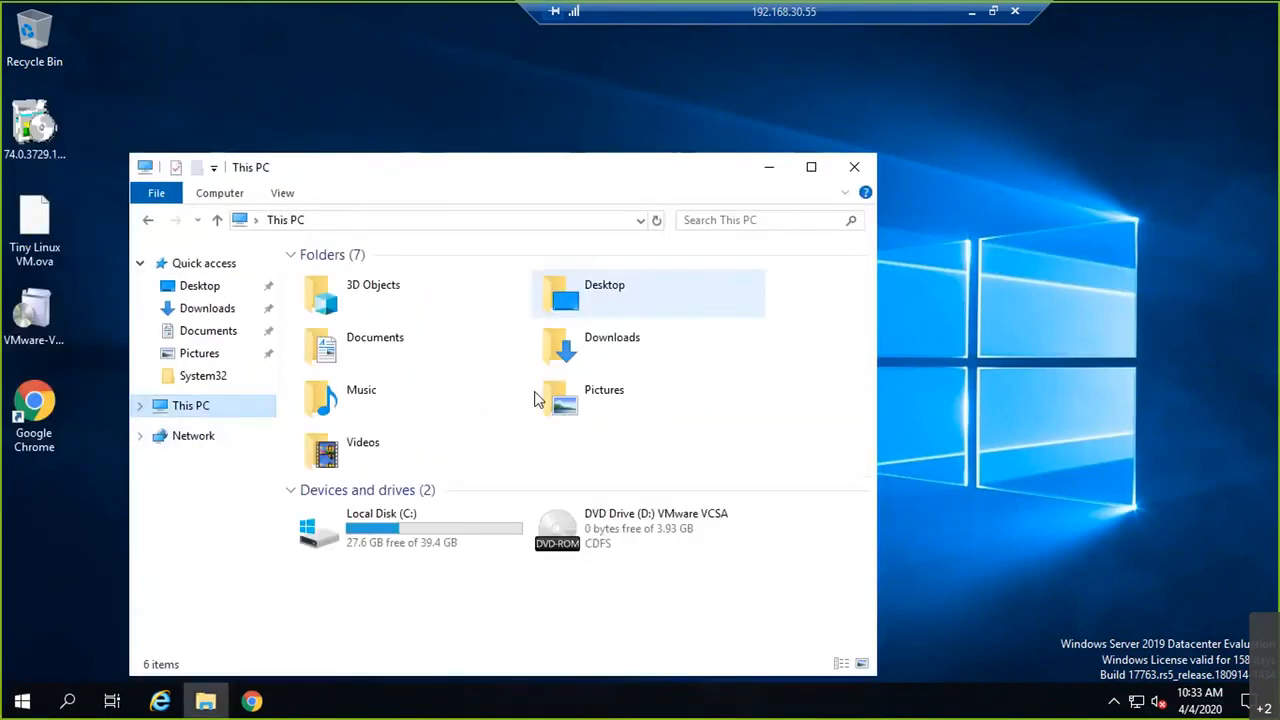
pyautogui.rightClick(662, 540)
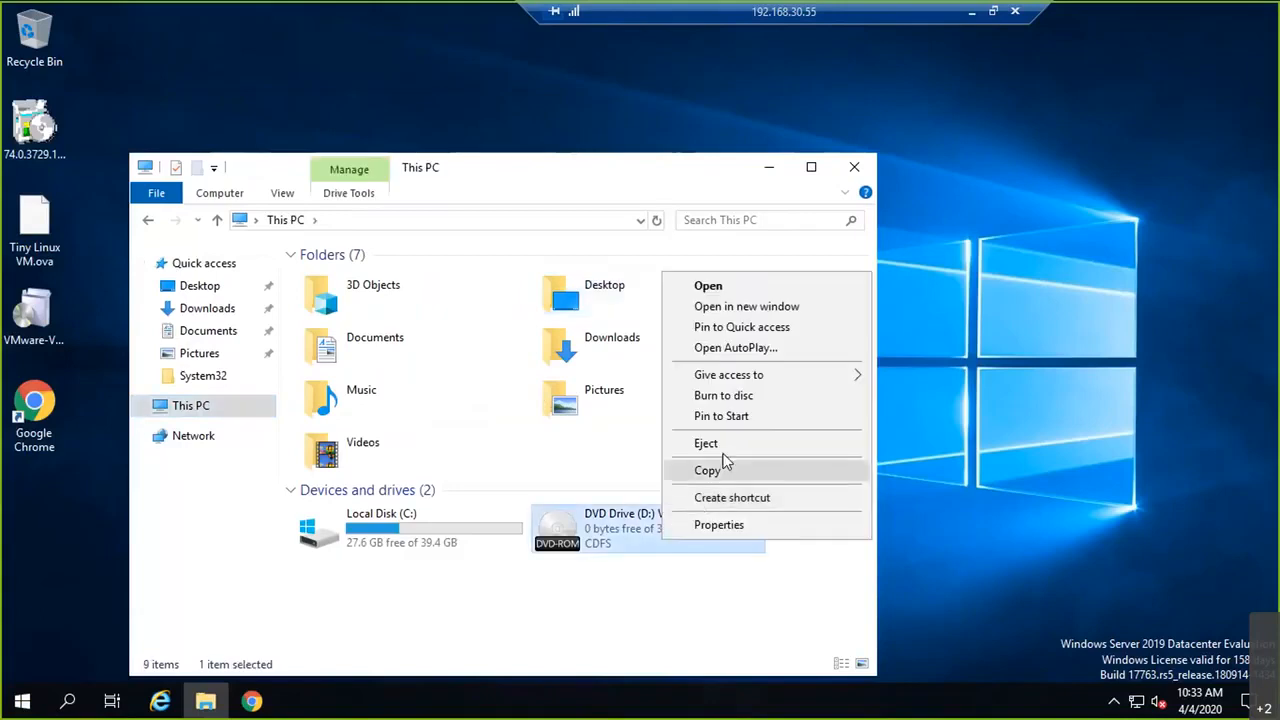
pyautogui.click(724, 462)
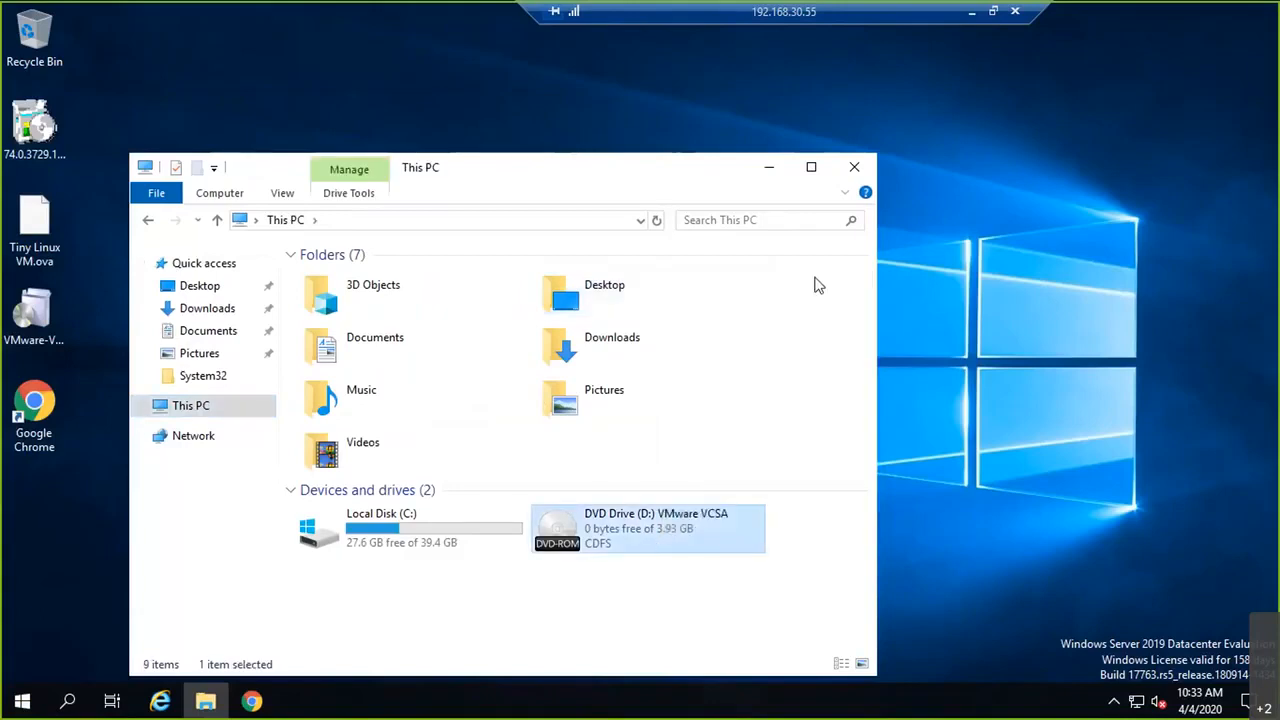
pyautogui.click(808, 168)
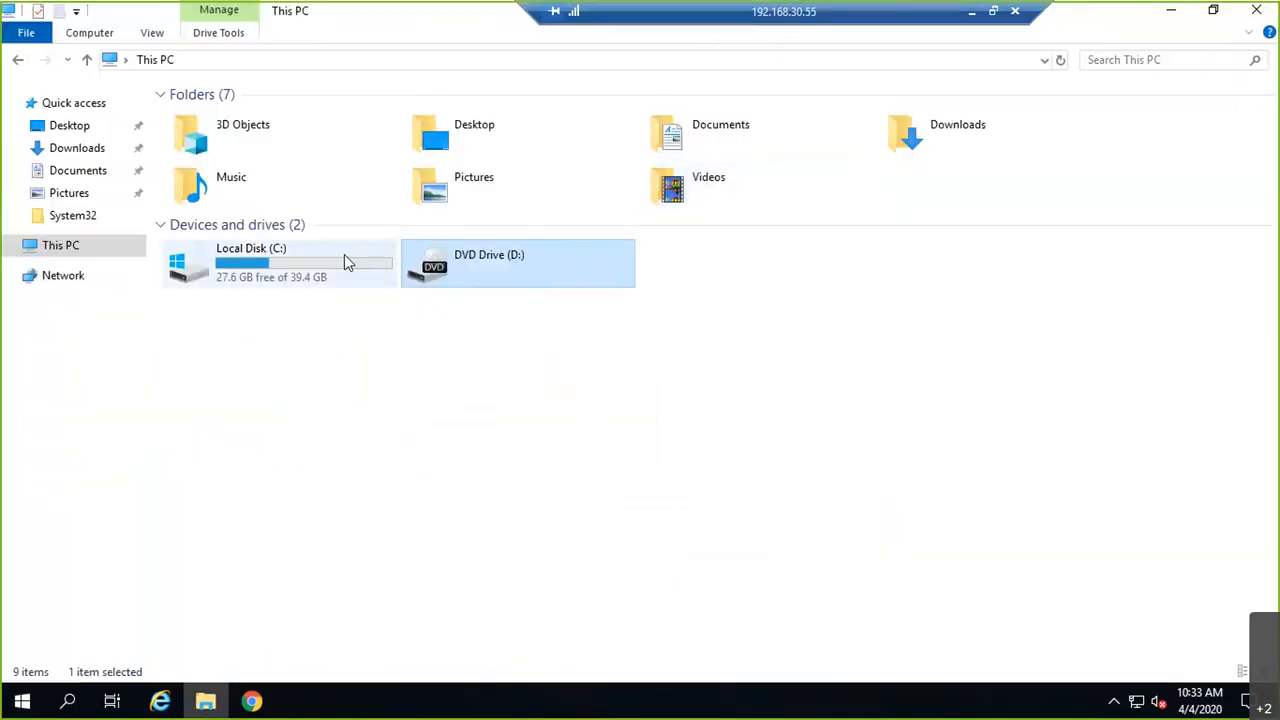
pyautogui.click(970, 14)
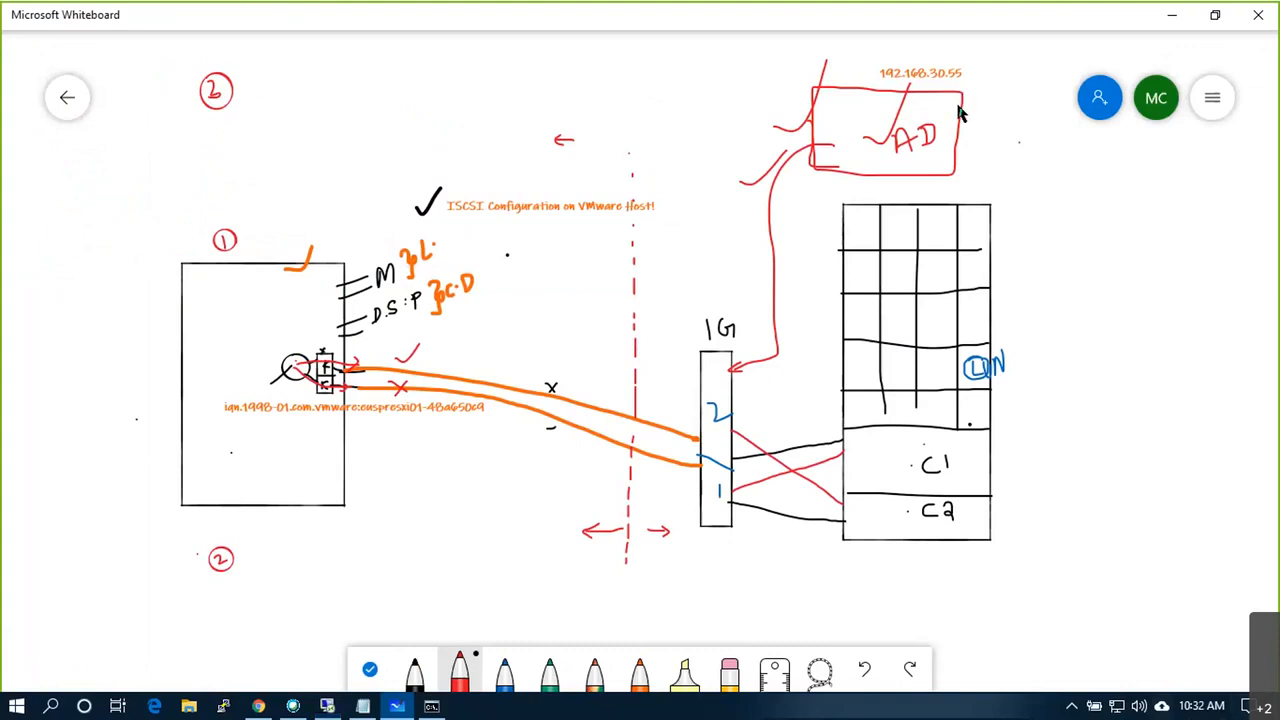
# Step: Draw three red disk cylinders right of the AD box, each labelled 20
pyautogui.moveTo(995, 90)
pyautogui.mouseDown()
pyautogui.moveTo(1018, 90)
pyautogui.moveTo(998, 88)
pyautogui.moveTo(999, 110)
pyautogui.mouseUp()
pyautogui.moveTo(1021, 89); pyautogui.dragTo(991, 137)
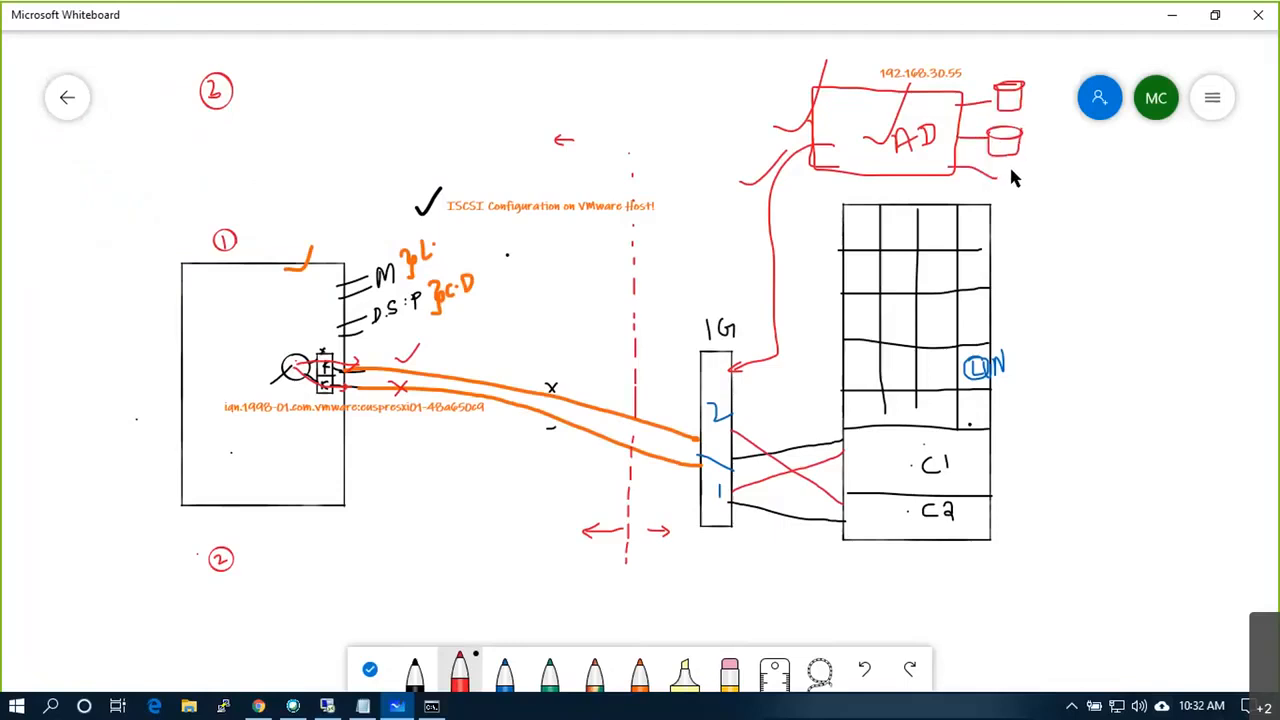
pyautogui.moveTo(1022, 170)
pyautogui.mouseDown()
pyautogui.moveTo(1003, 174)
pyautogui.moveTo(1005, 202)
pyautogui.moveTo(1037, 203)
pyautogui.mouseUp()
pyautogui.moveTo(1036, 92)
pyautogui.mouseDown()
pyautogui.moveTo(1036, 109)
pyautogui.moveTo(1051, 97)
pyautogui.mouseUp()
pyautogui.moveTo(1054, 124); pyautogui.dragTo(1051, 127)
pyautogui.moveTo(1054, 174)
pyautogui.mouseDown()
pyautogui.moveTo(1061, 184)
pyautogui.moveTo(1065, 170)
pyautogui.mouseUp()
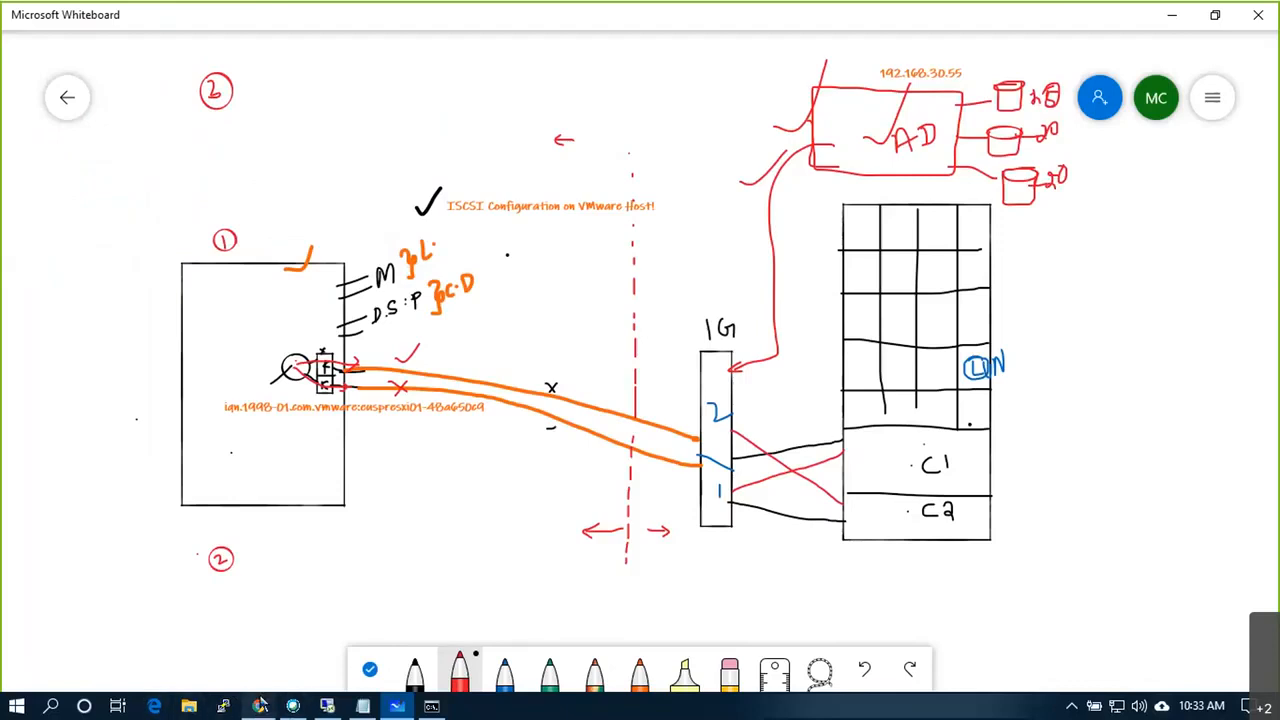
# Step: Log in to the ESXi Host Client as root with the account password
pyautogui.click(259, 706)
pyautogui.click(203, 389)
pyautogui.write('root')
pyautogui.press('Tab')
pyautogui.write('**********')
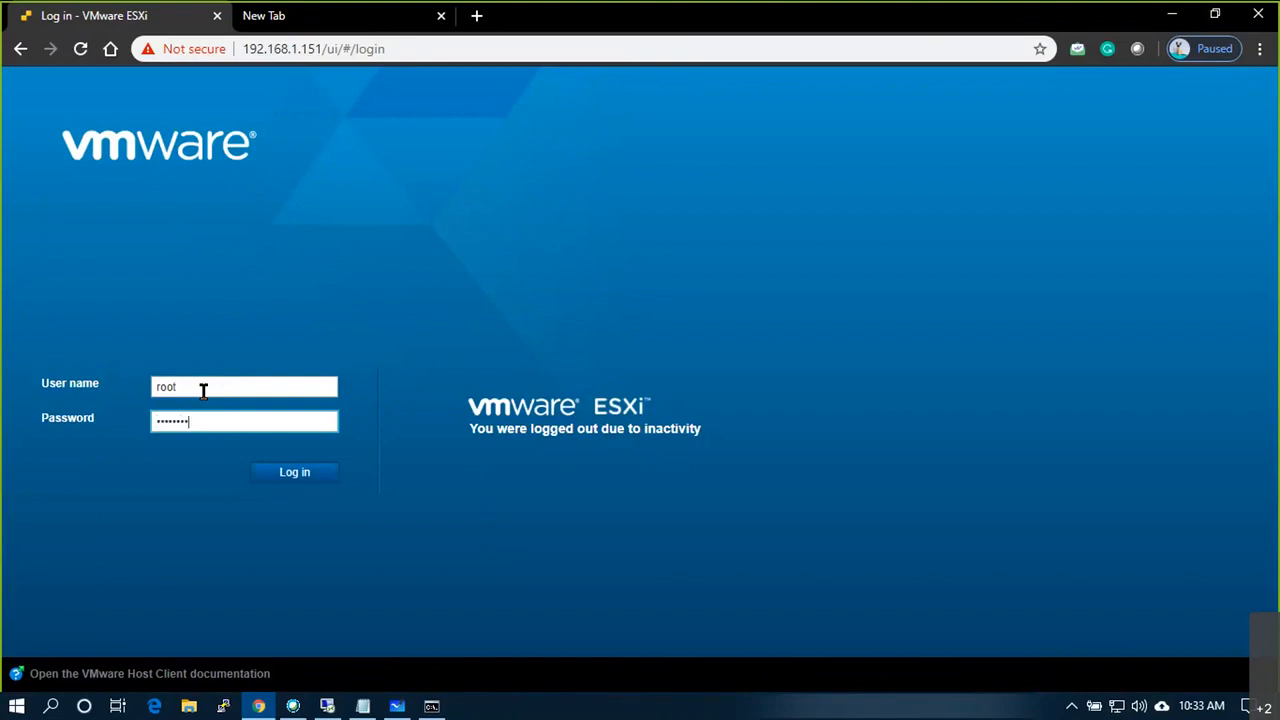
pyautogui.press('Return')
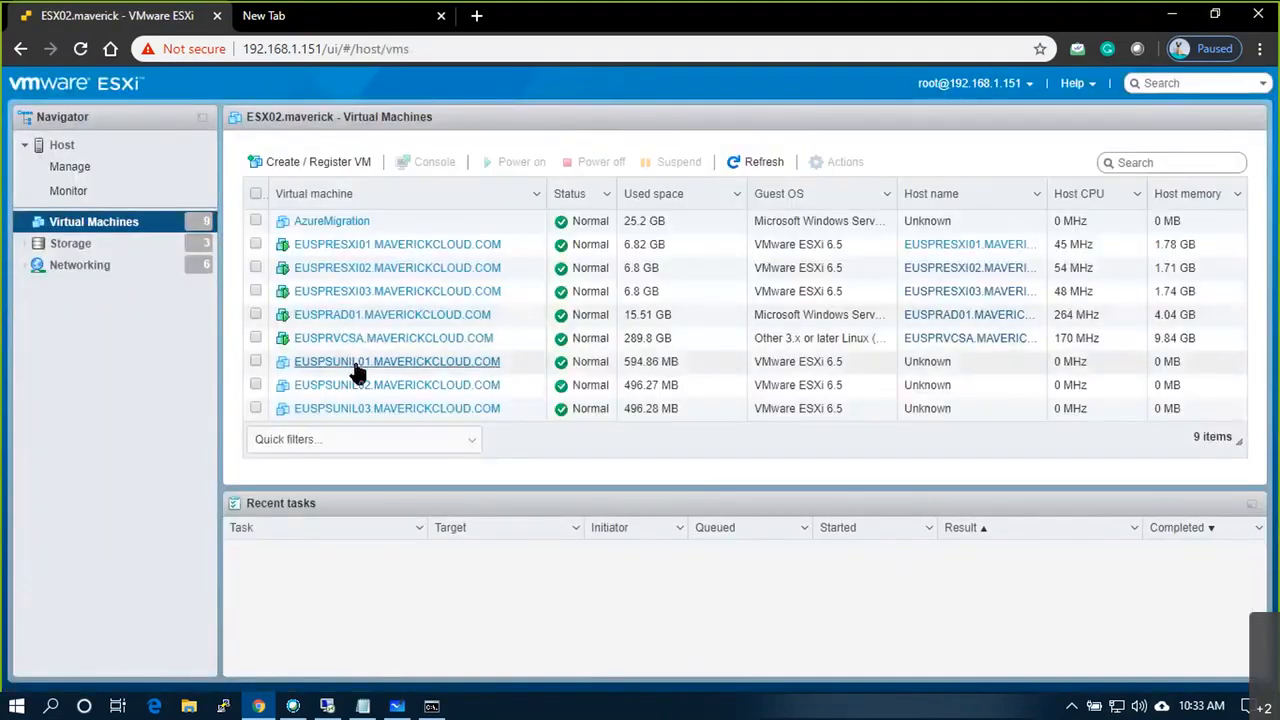
# Step: Open the EUSPRAD01.MAVERICKCLOUD.COM VM and show its Actions menu
pyautogui.click(355, 343)
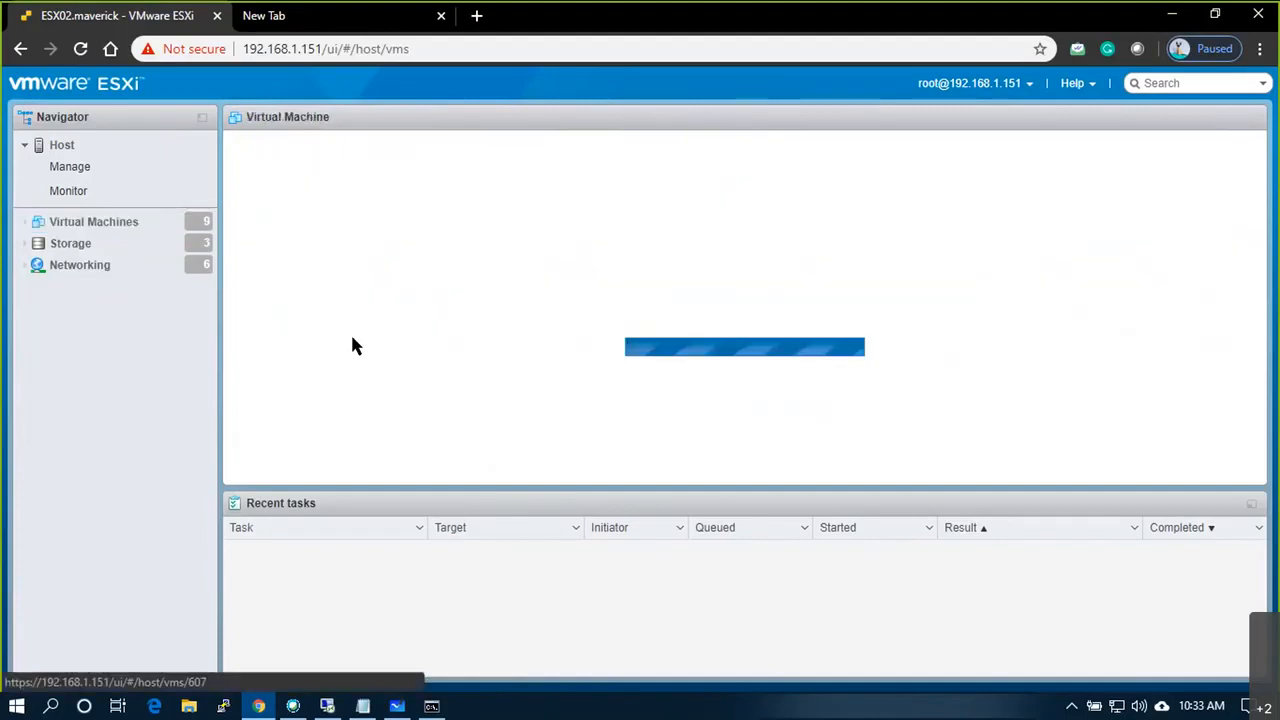
pyautogui.click(874, 155)
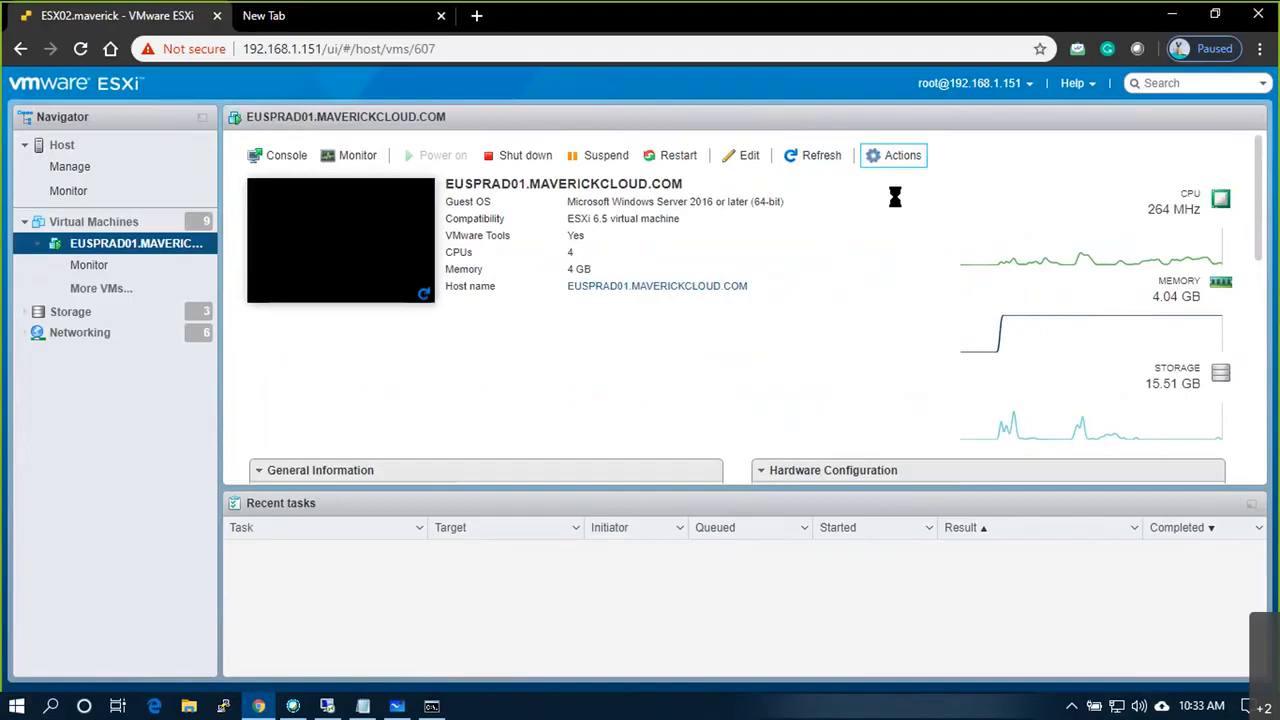
pyautogui.moveTo(897, 206)
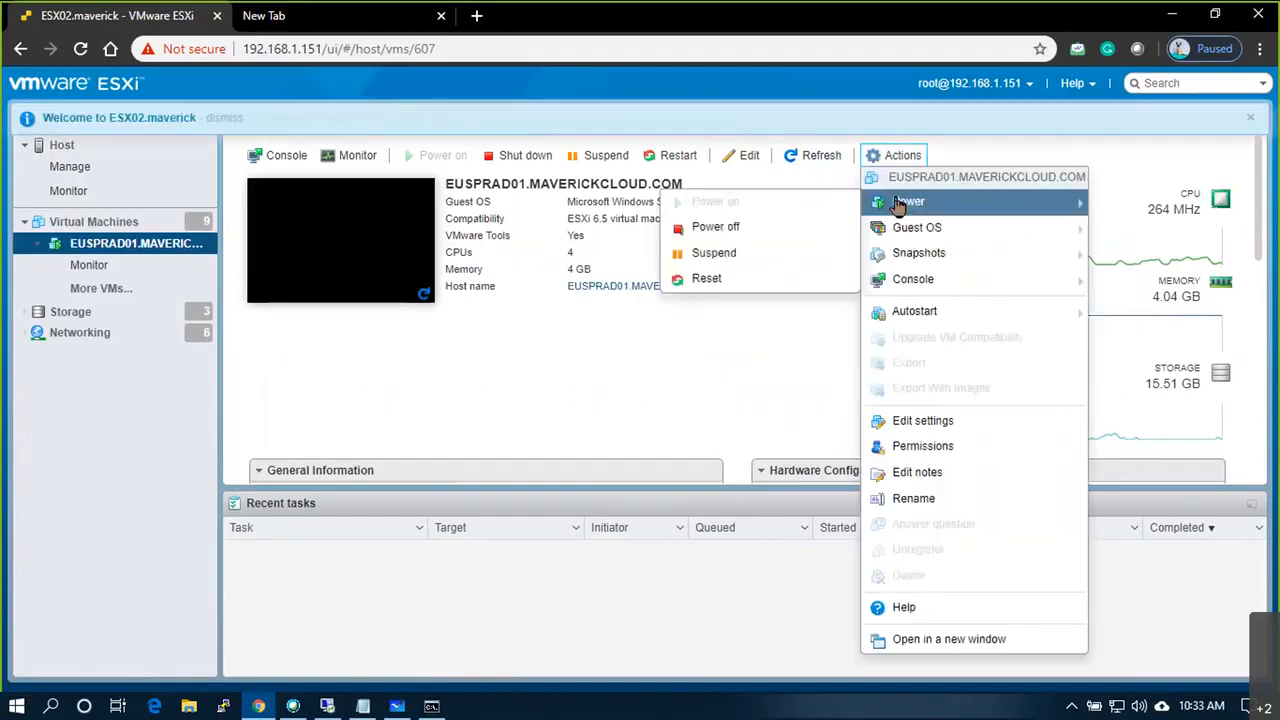
# Step: In EUSPRAD01's settings, add a first new 20 GB thin-provisioned hard disk
pyautogui.click(944, 428)
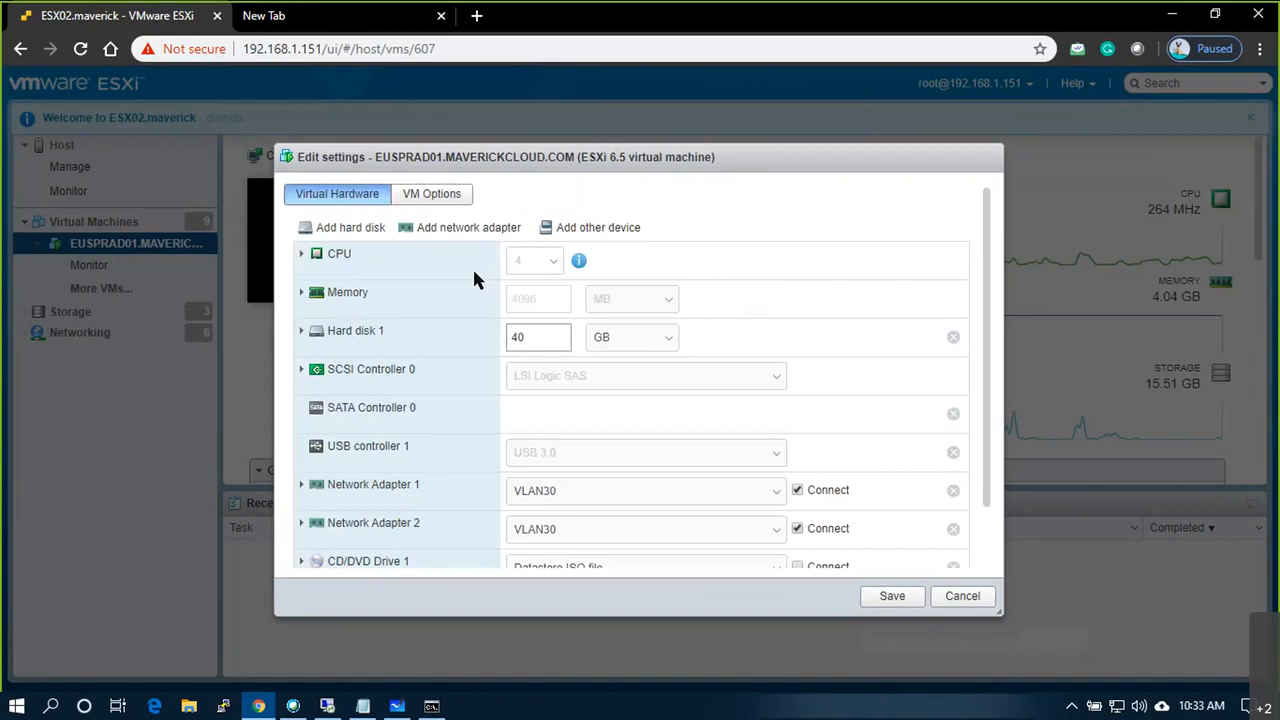
pyautogui.click(349, 230)
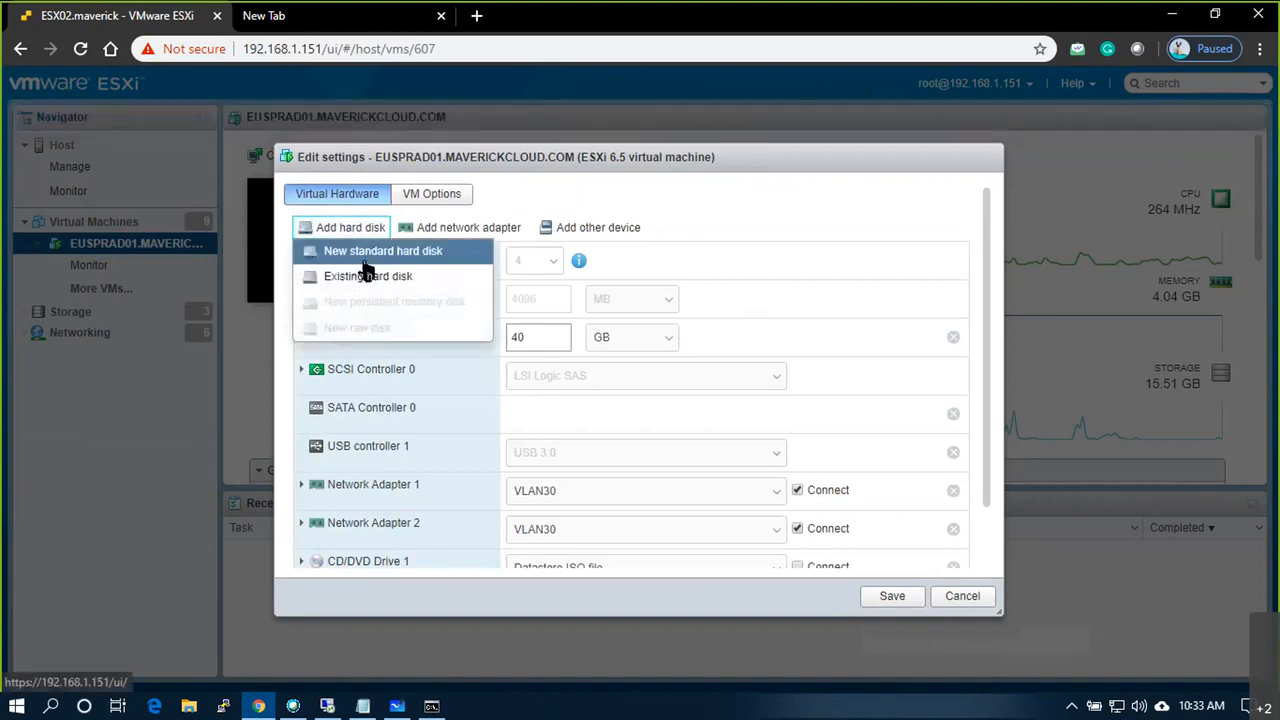
pyautogui.click(377, 256)
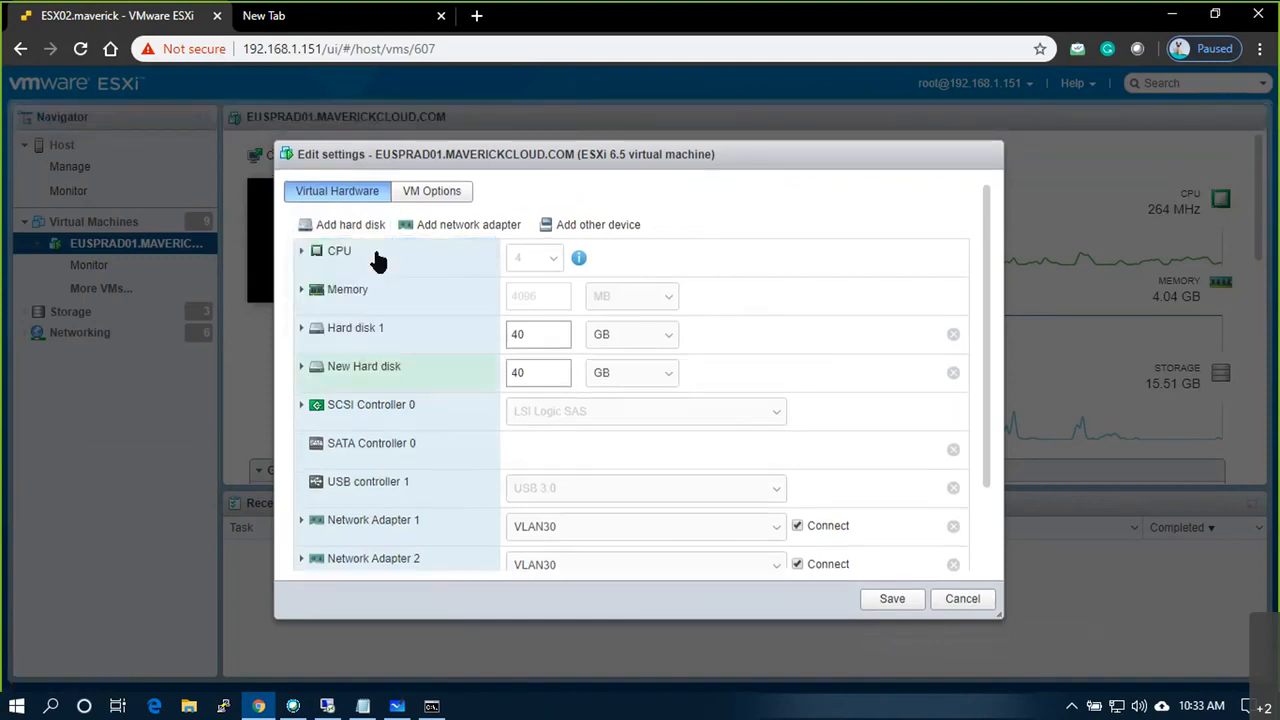
pyautogui.scroll(-2, 404, 312)
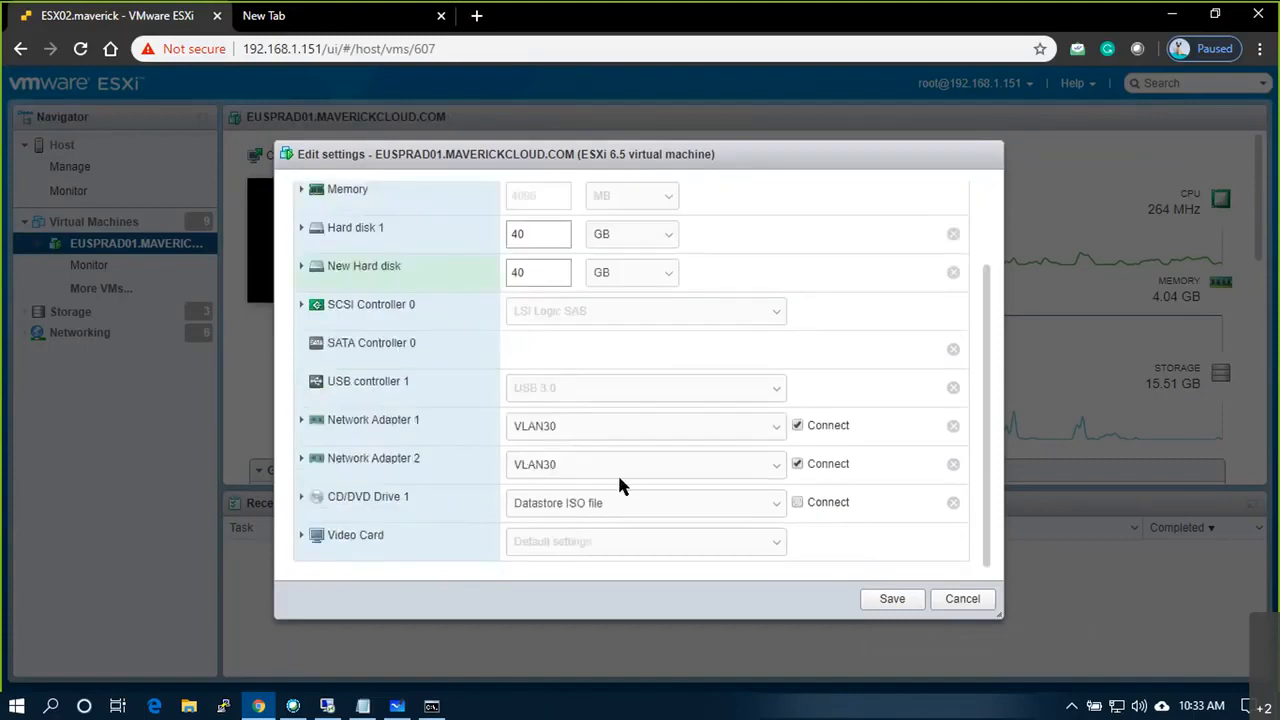
pyautogui.scroll(2, 618, 486)
pyautogui.click(301, 367)
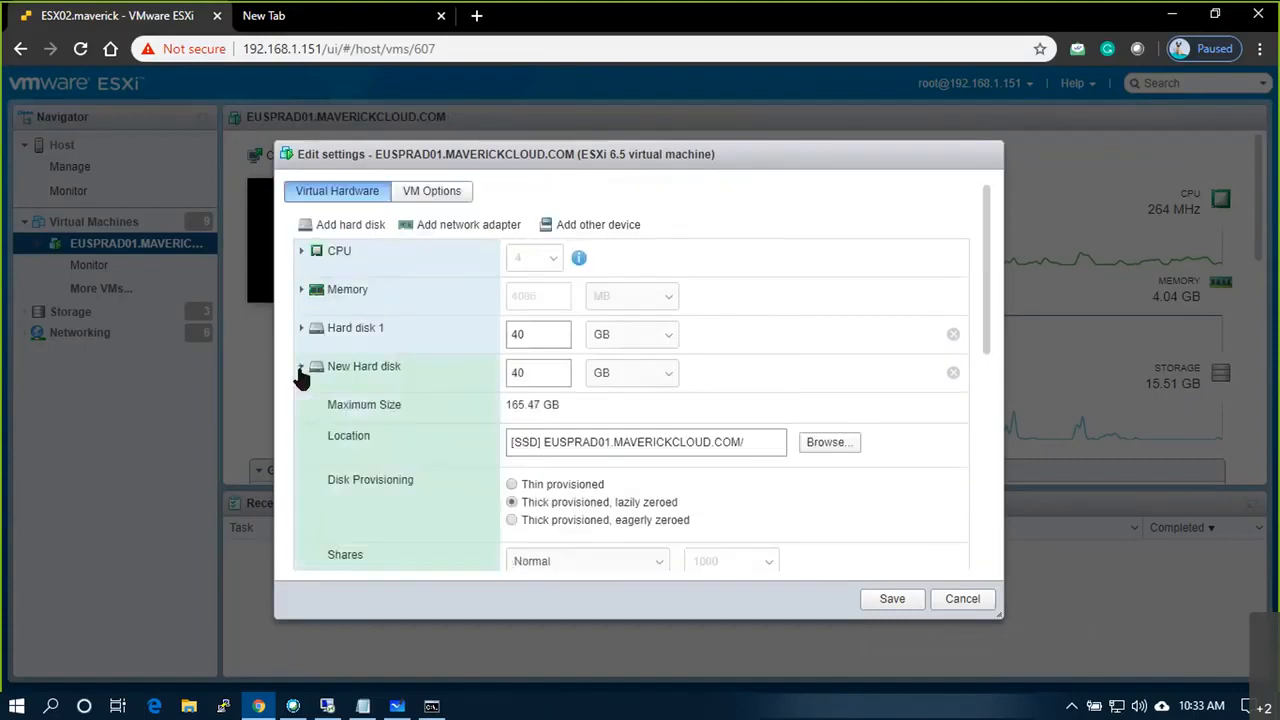
pyautogui.click(505, 373)
pyautogui.press('BackSpace')
pyautogui.press('BackSpace')
pyautogui.write('20')
pyautogui.click(541, 486)
# Step: Add a second new 20 GB thin-provisioned hard disk
pyautogui.click(343, 225)
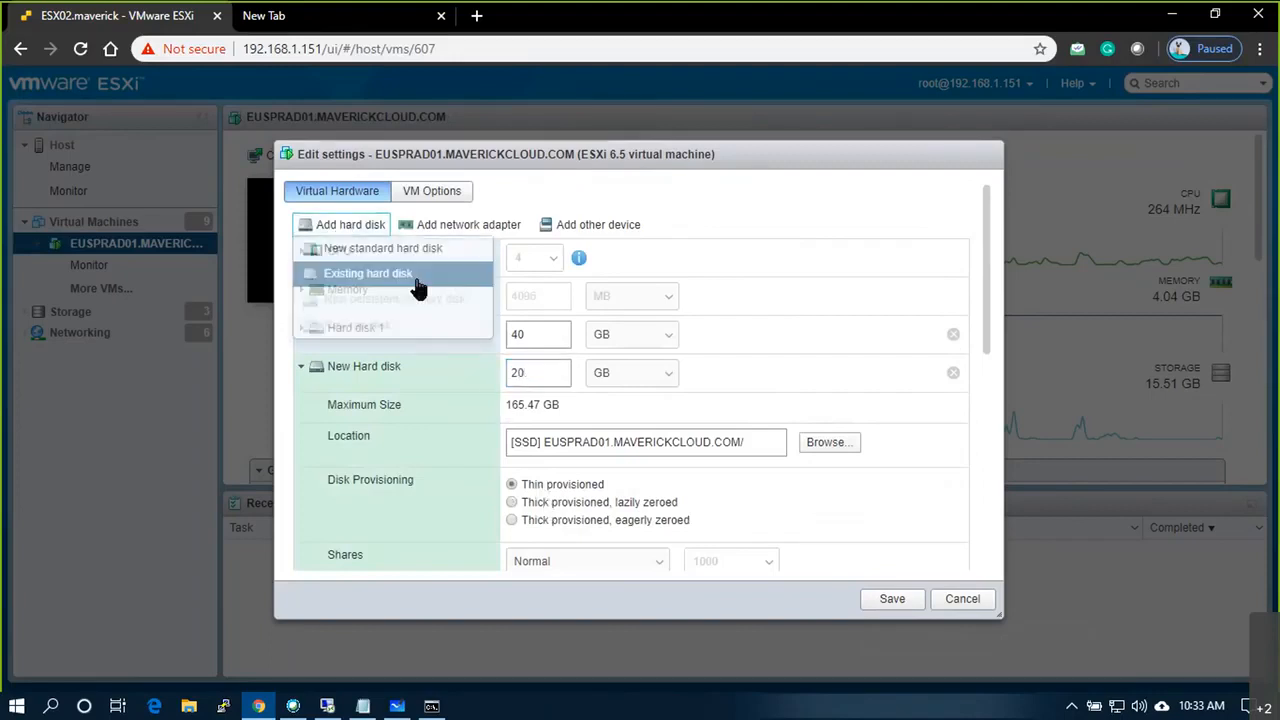
pyautogui.click(383, 248)
pyautogui.scroll(-4, 483, 416)
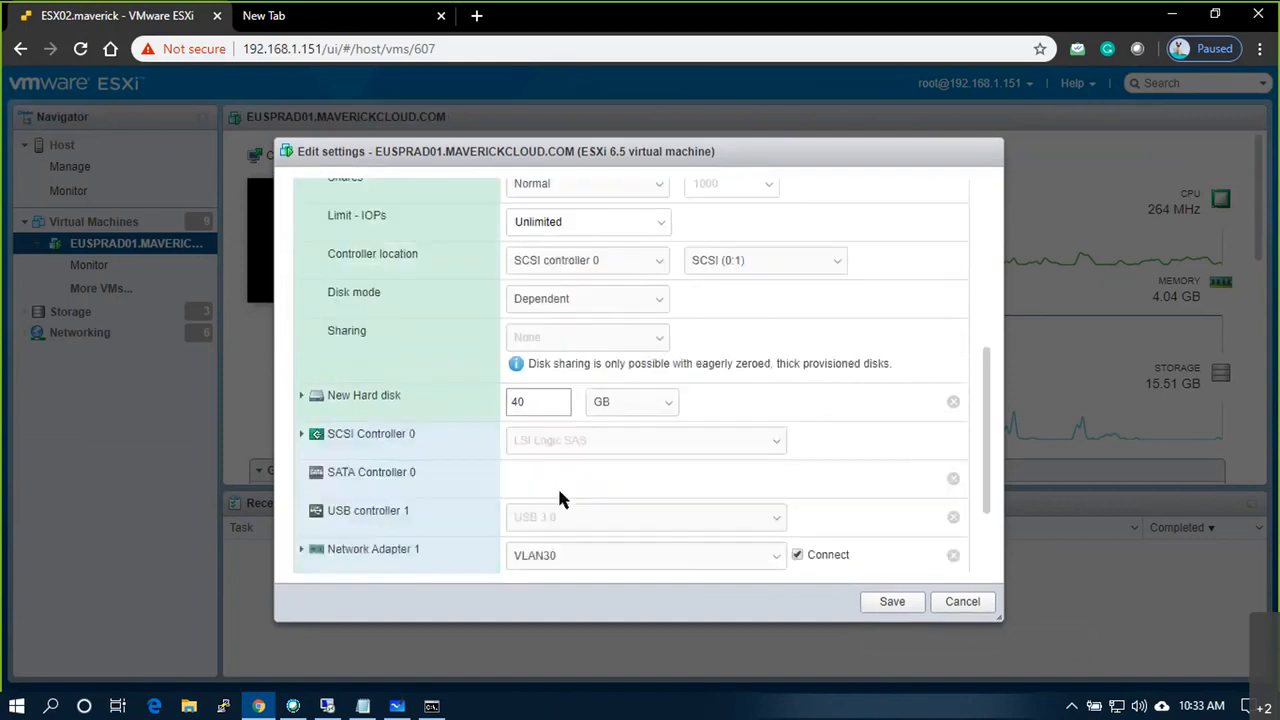
pyautogui.click(302, 396)
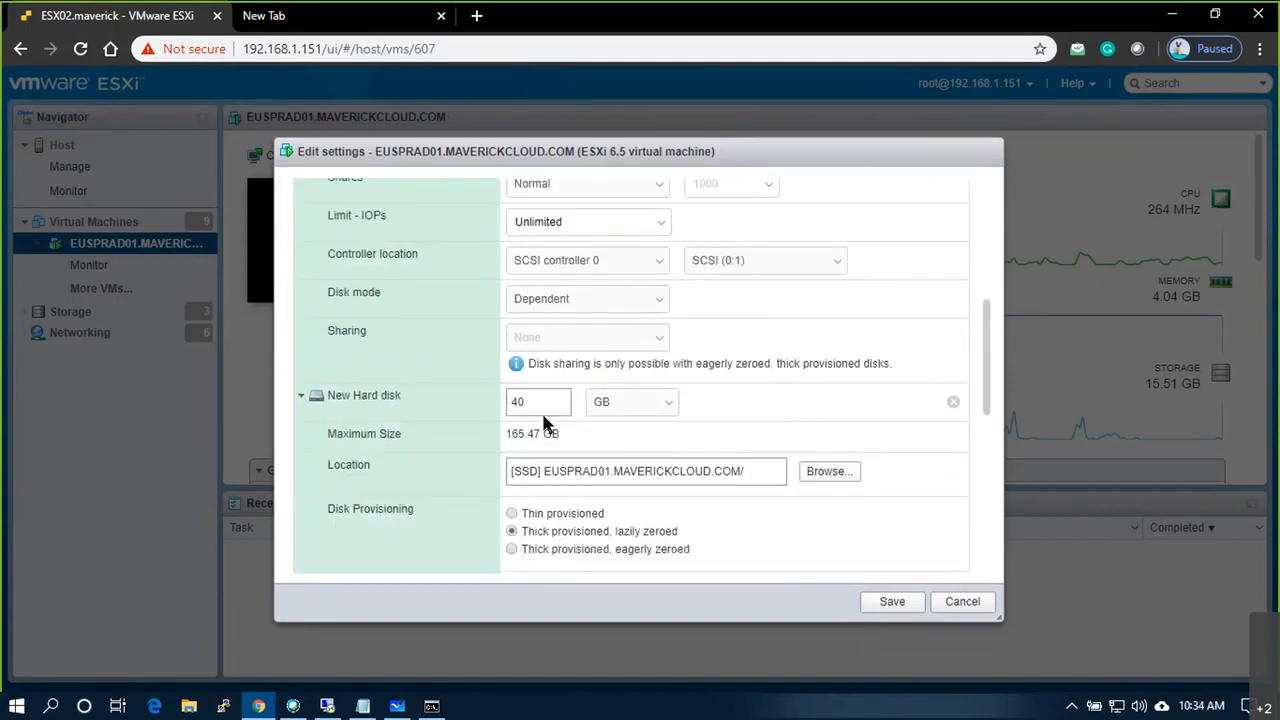
pyautogui.hotkey('ctrl', 'a')
pyautogui.write('20')
pyautogui.click(511, 513)
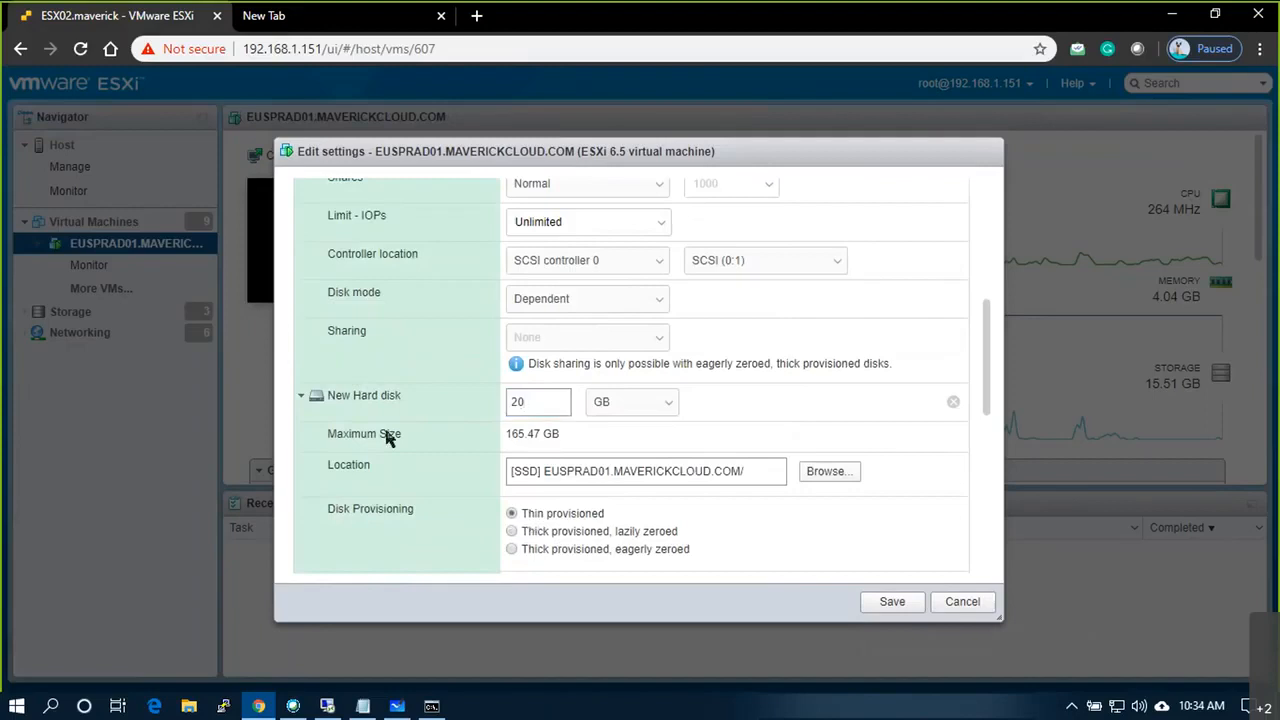
pyautogui.click(301, 396)
pyautogui.scroll(3, 304, 285)
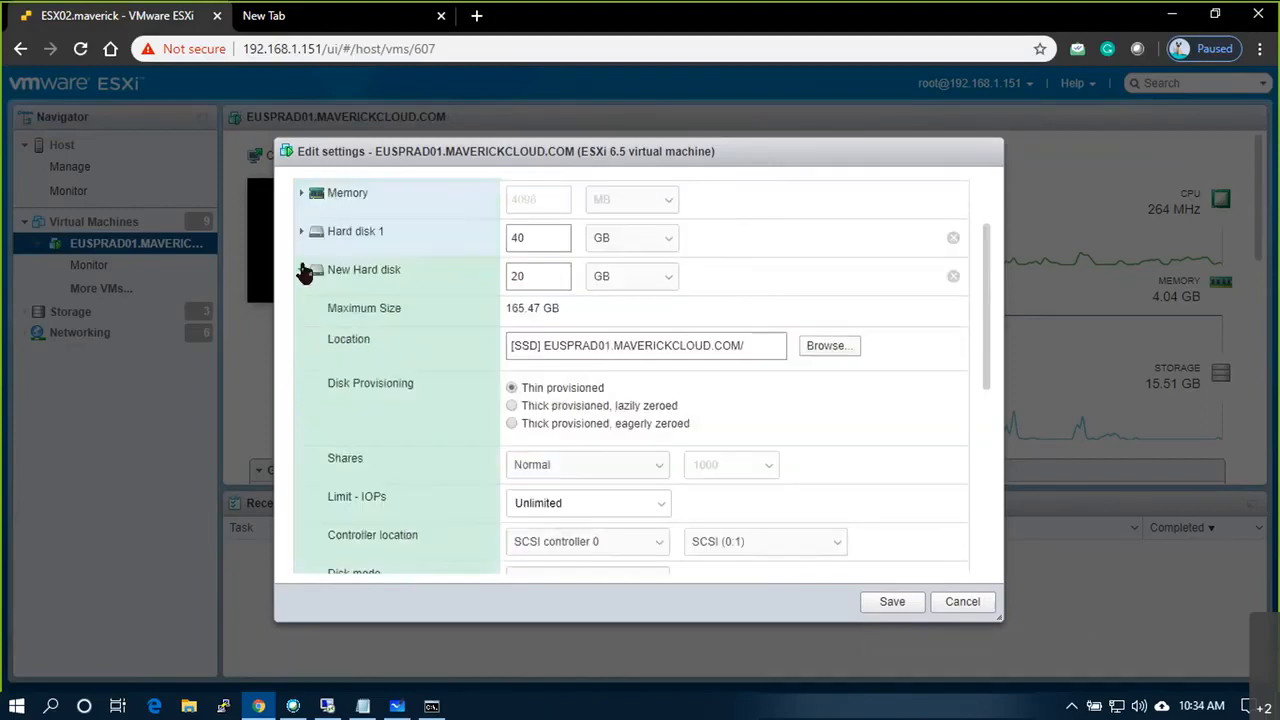
pyautogui.click(302, 271)
pyautogui.scroll(2, 340, 250)
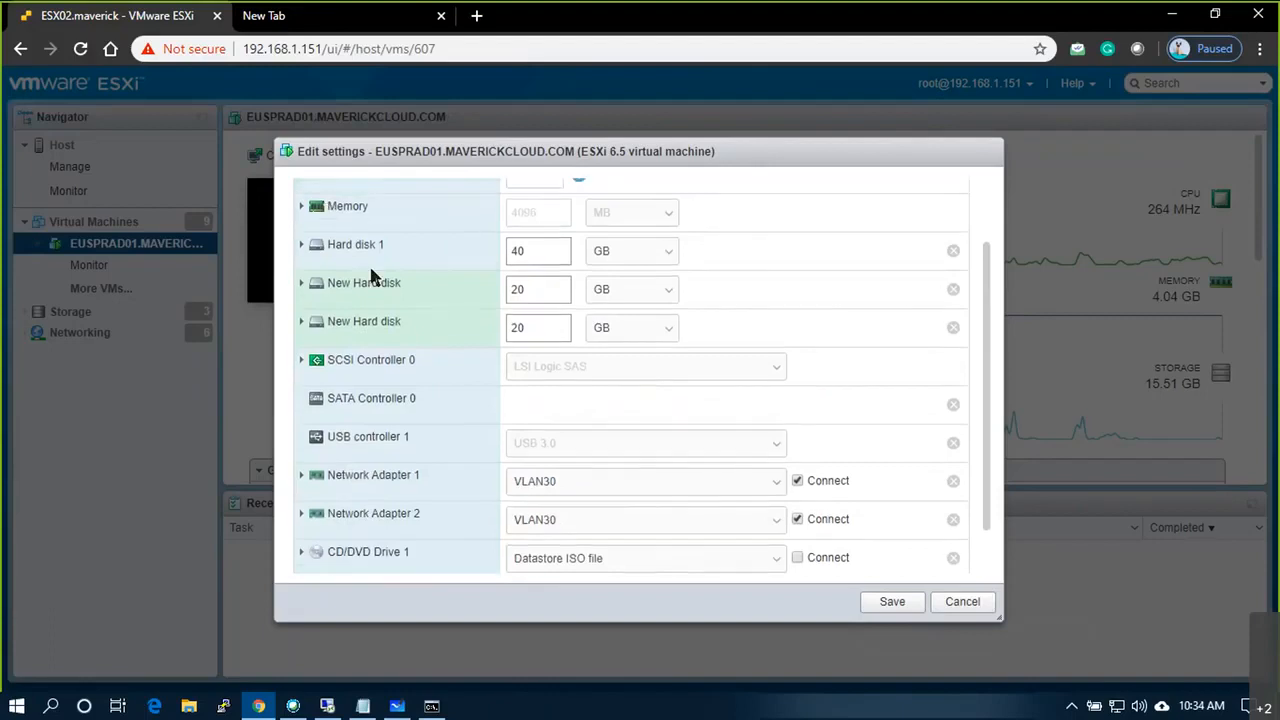
# Step: Add a third 20 GB hard disk and save the VM's new configuration
pyautogui.click(343, 222)
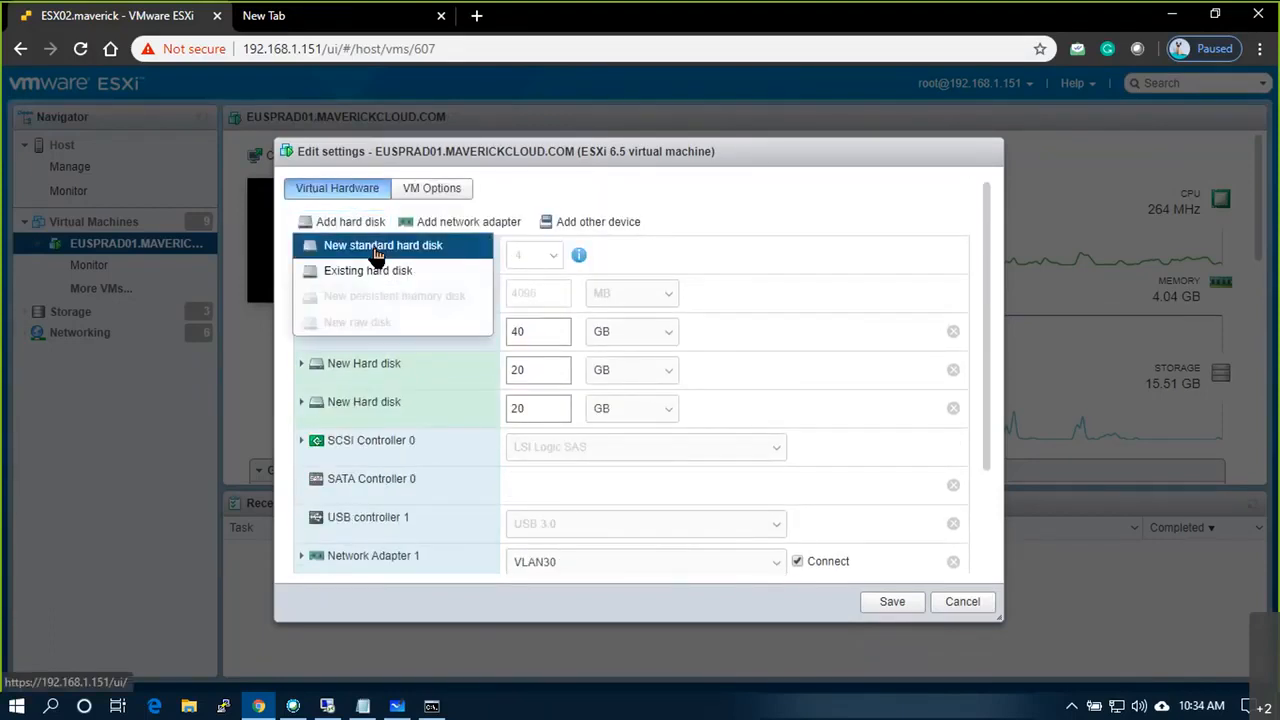
pyautogui.click(412, 252)
pyautogui.doubleClick(560, 443)
pyautogui.write('20')
pyautogui.click(301, 438)
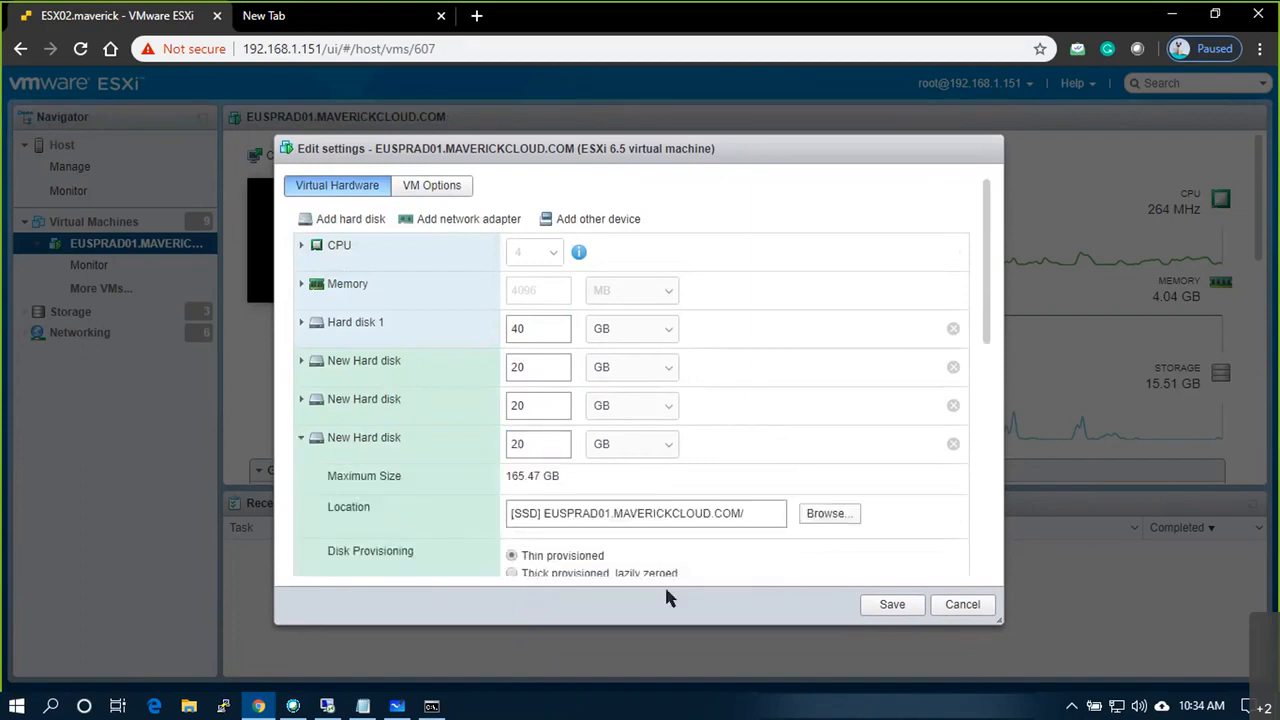
pyautogui.click(881, 609)
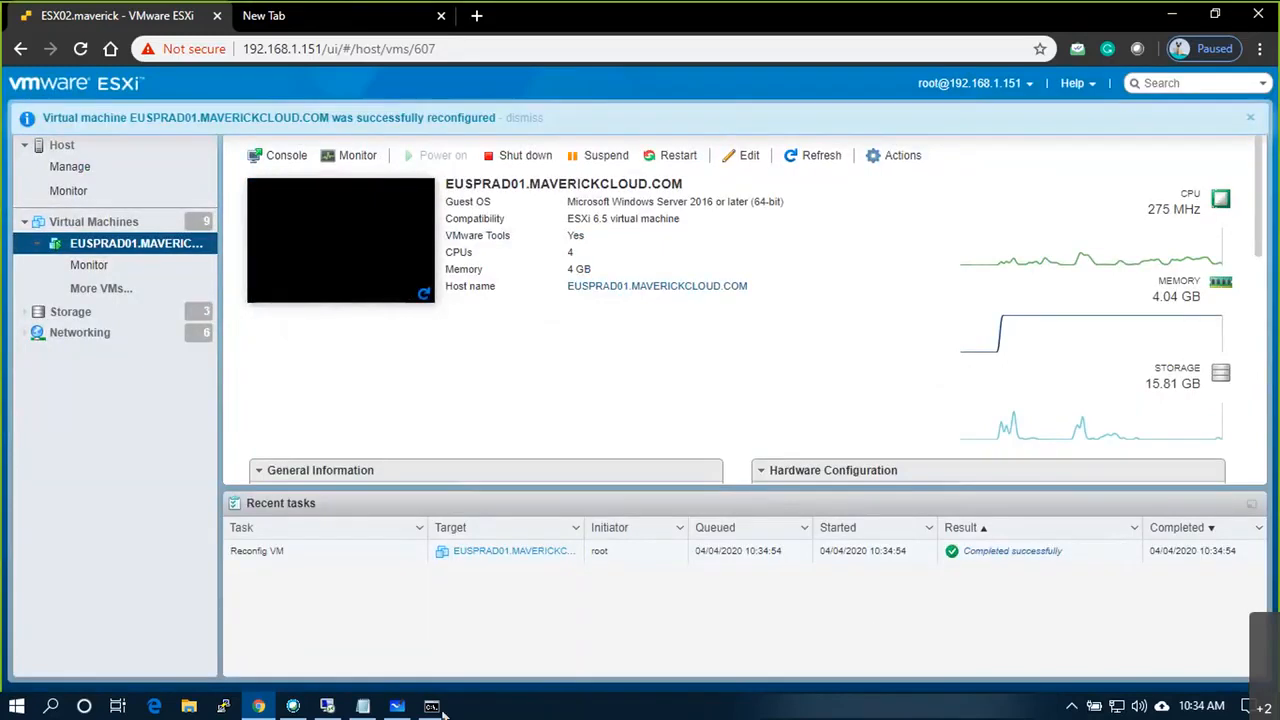
# Step: On the remote server, open Disk Management from the Win+X menu and maximize it
pyautogui.click(329, 708)
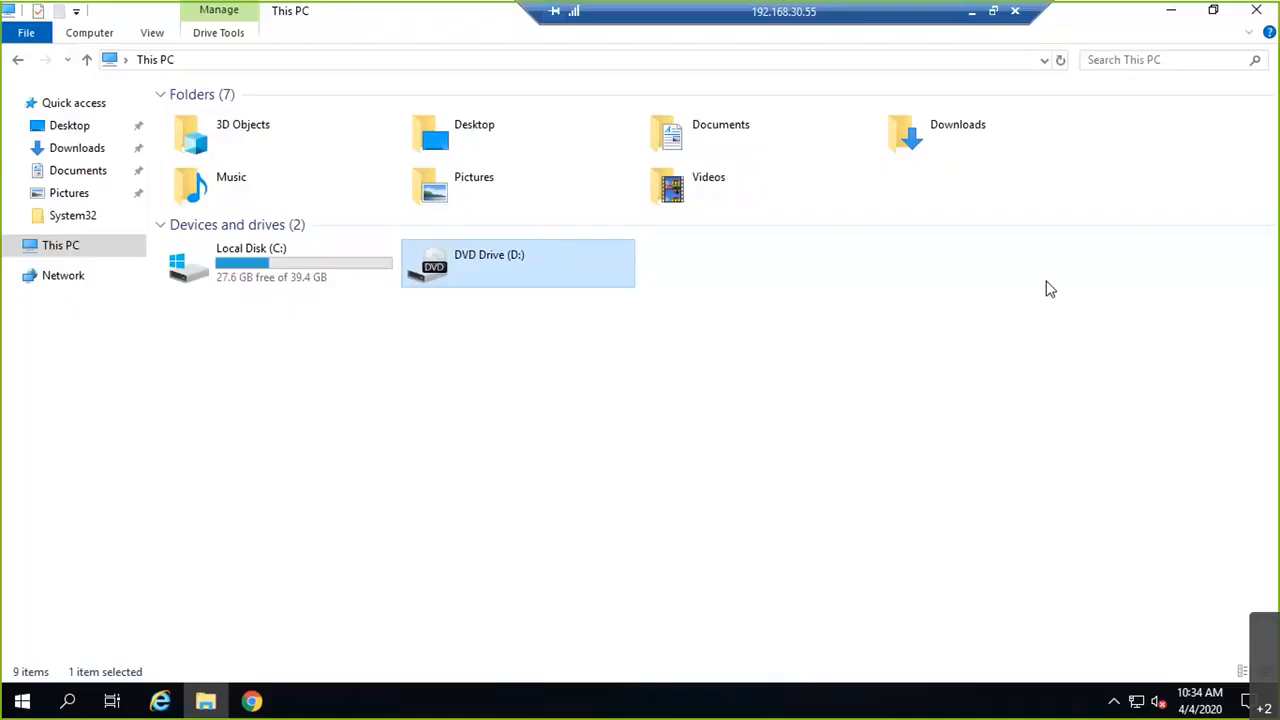
pyautogui.click(323, 469)
pyautogui.rightClick(13, 699)
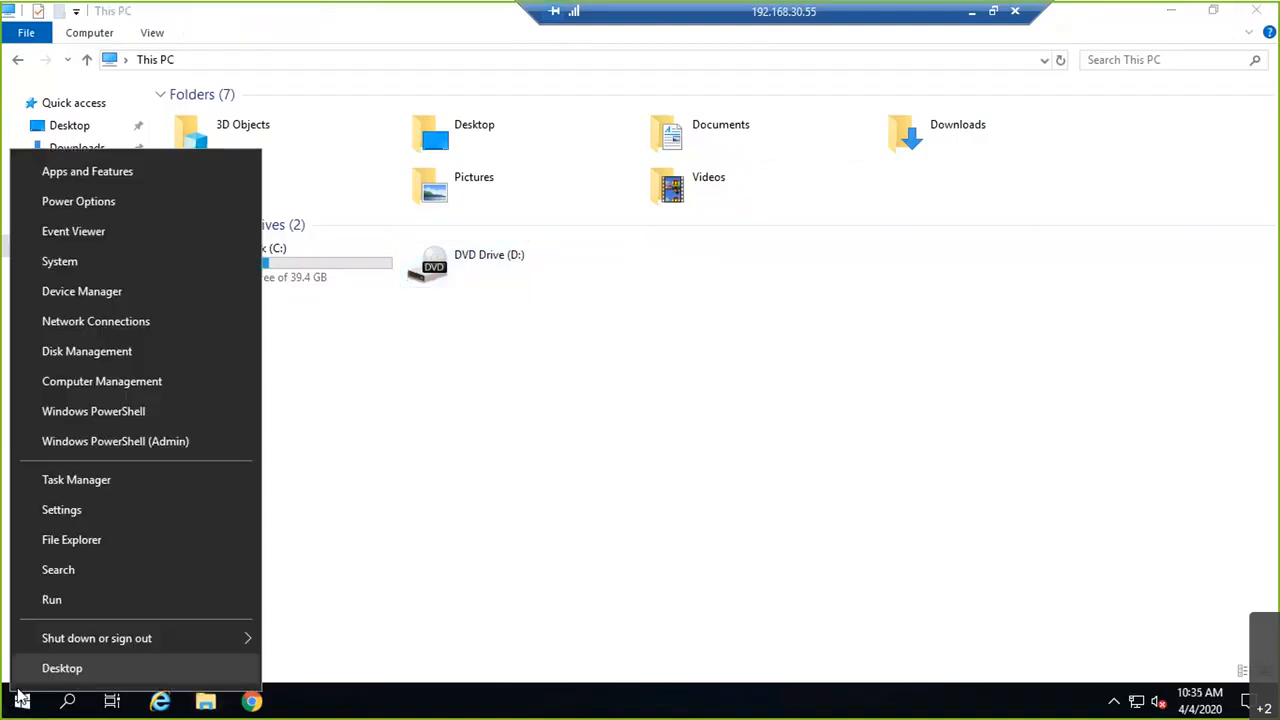
pyautogui.click(94, 358)
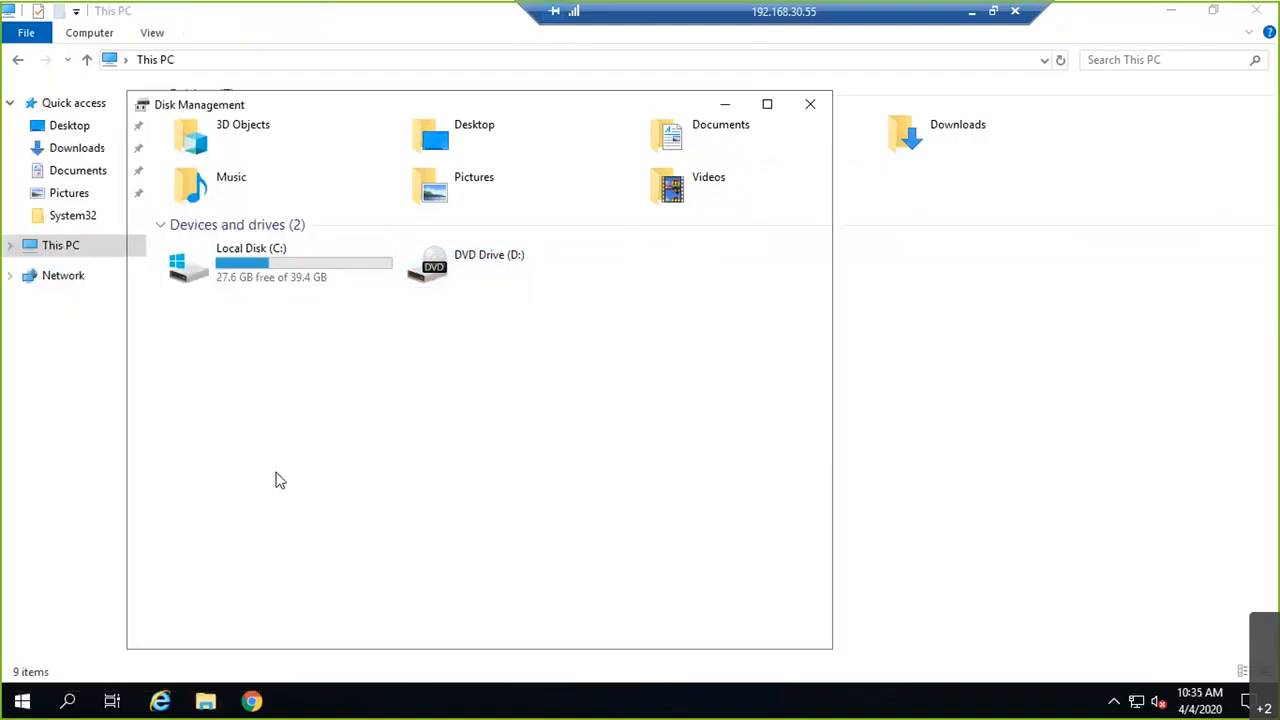
pyautogui.click(768, 105)
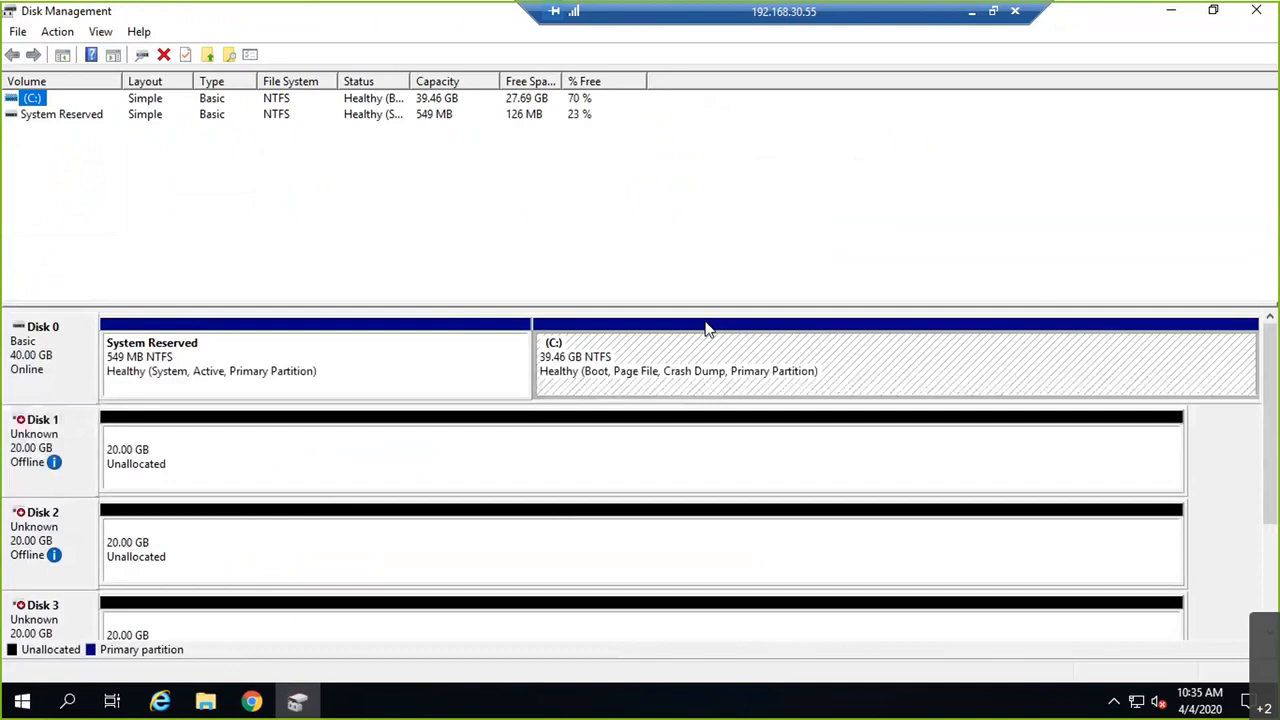
# Step: Bring Disks 1, 2 and 3 online
pyautogui.rightClick(40, 448)
pyautogui.click(63, 460)
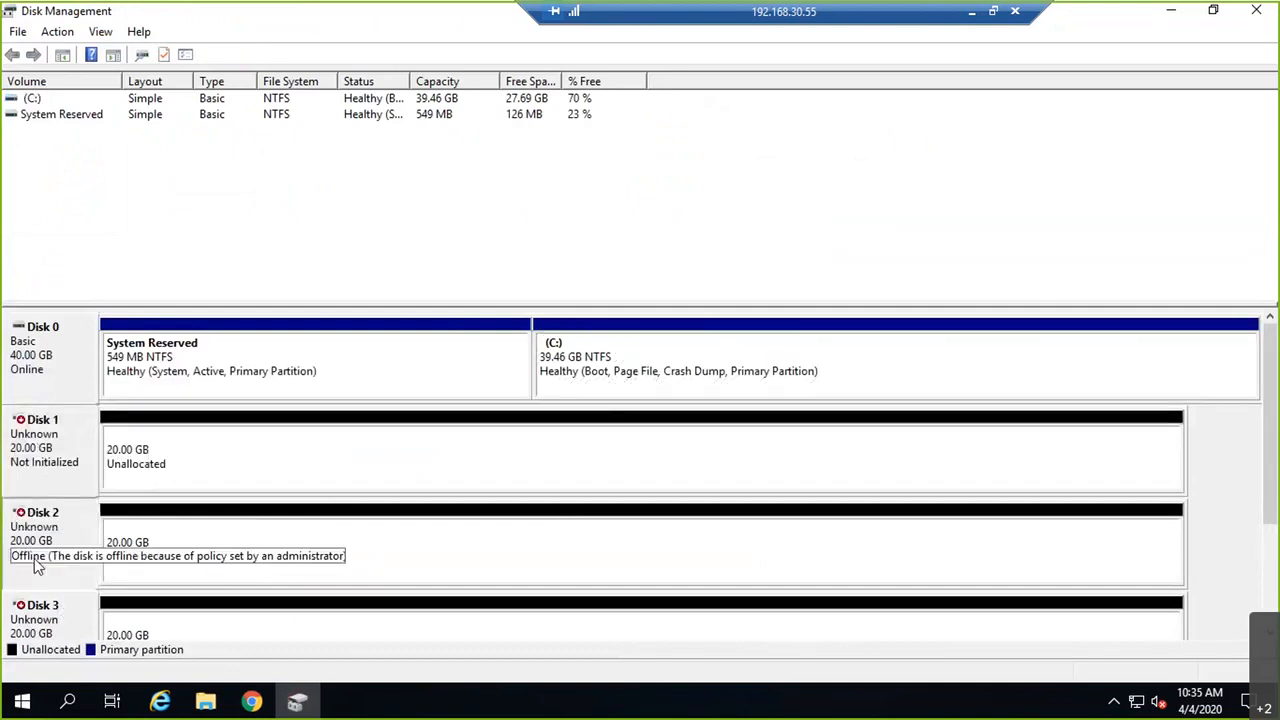
pyautogui.rightClick(40, 554)
pyautogui.click(64, 566)
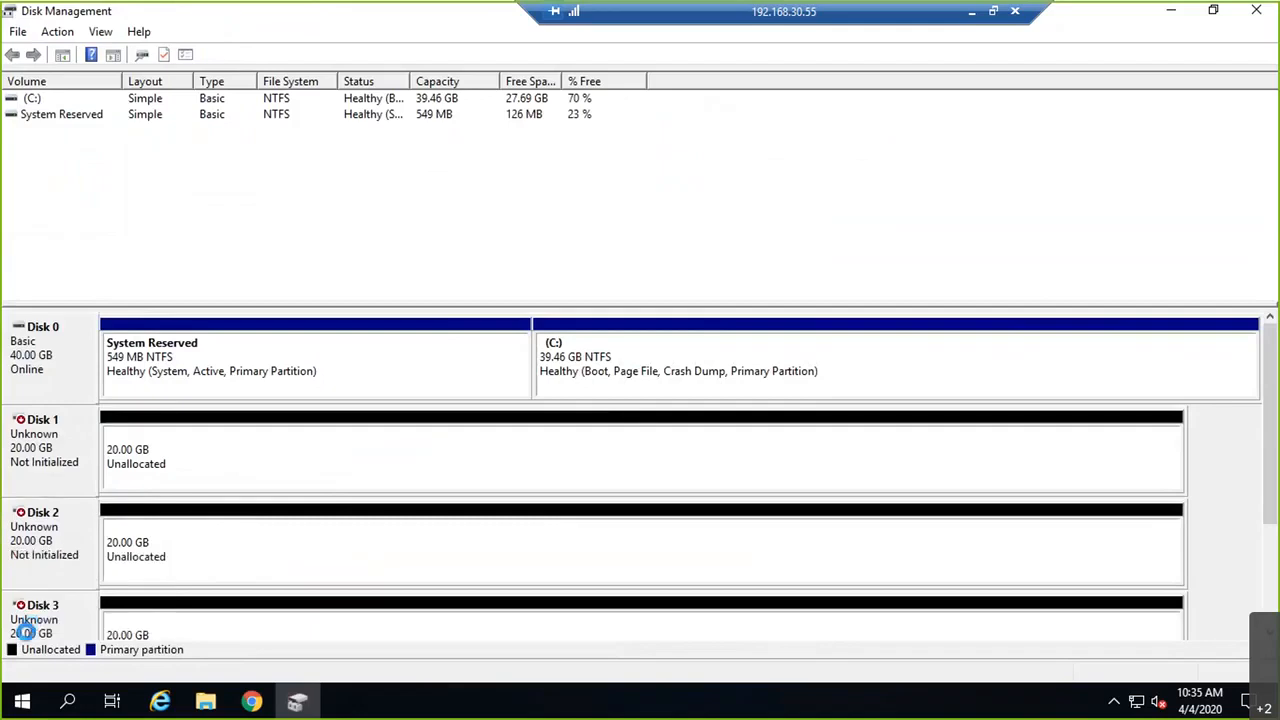
pyautogui.rightClick(24, 634)
pyautogui.click(58, 556)
# Step: Initialize Disks 1–3 with the MBR partition style
pyautogui.rightClick(186, 458)
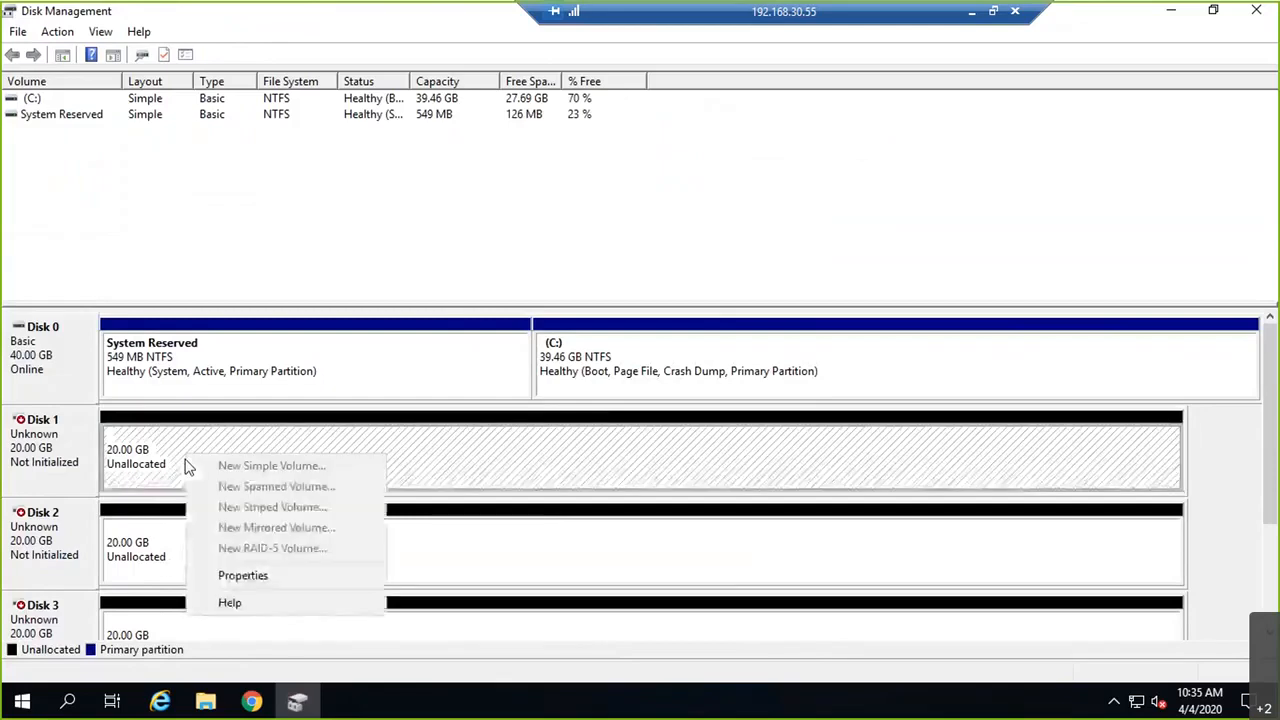
pyautogui.rightClick(80, 447)
pyautogui.click(125, 455)
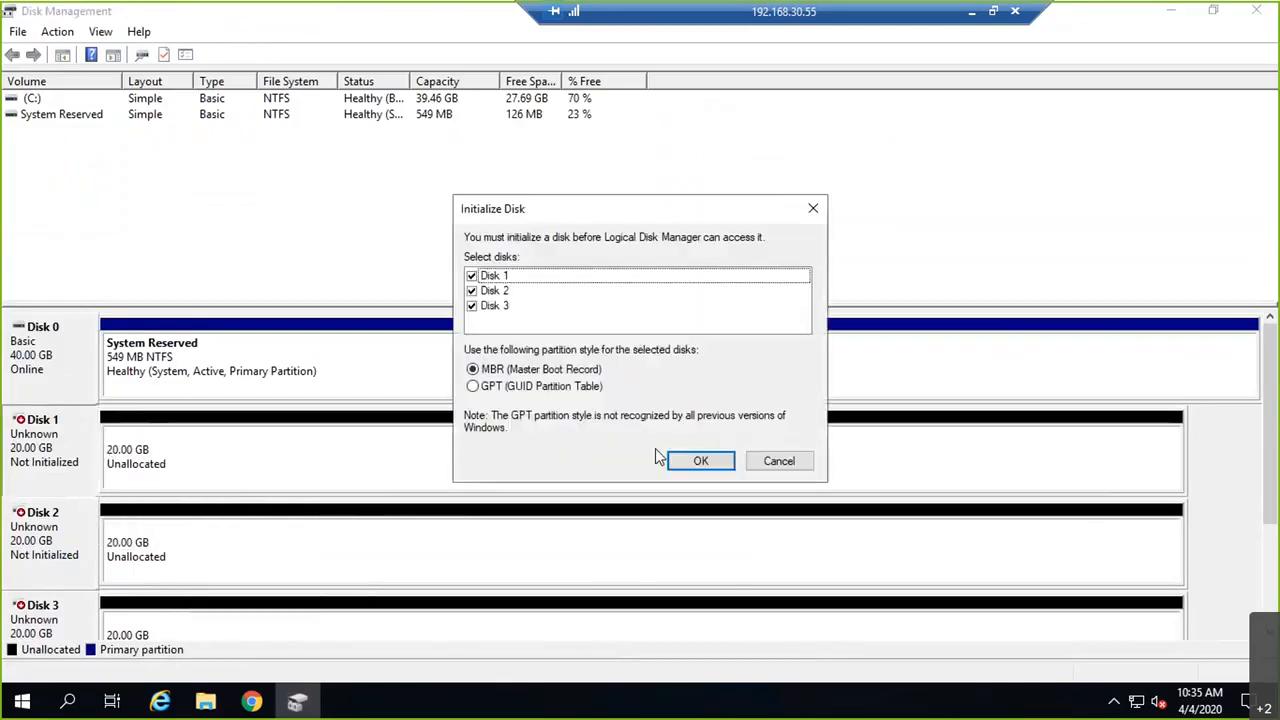
pyautogui.click(678, 458)
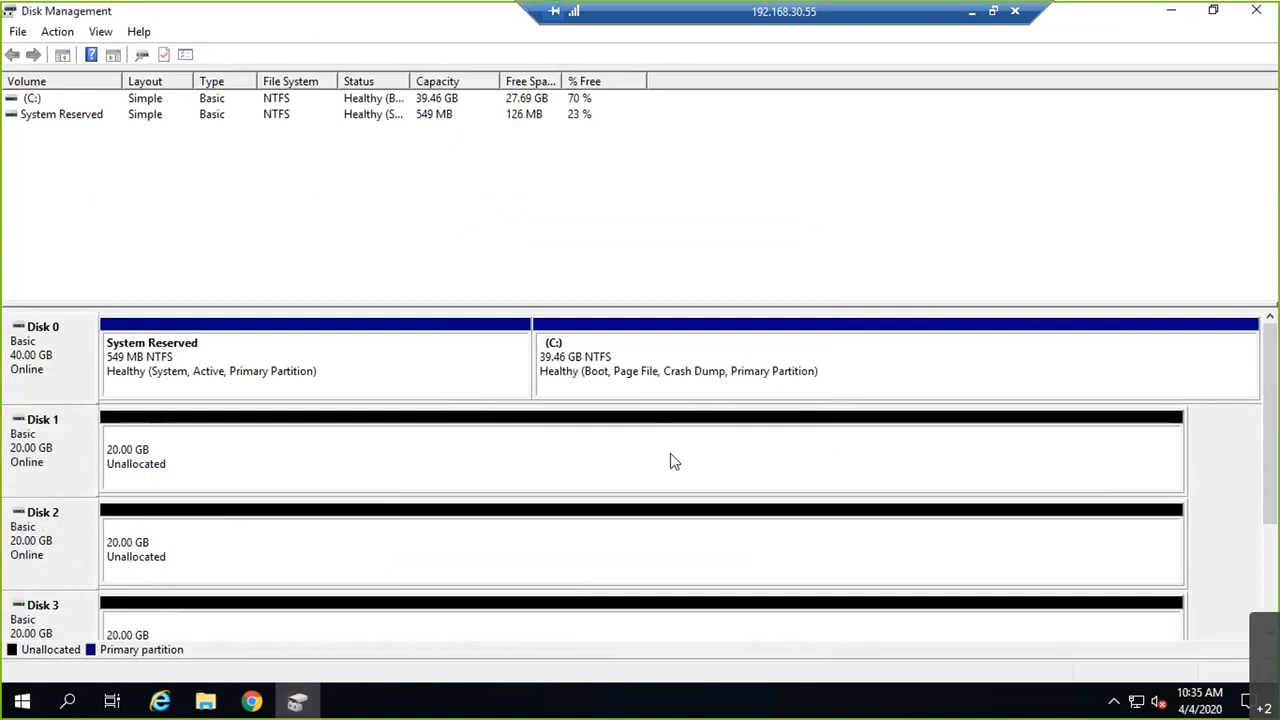
# Step: Create NTFS simple volumes E:, F: and G: on Disks 1–3 with default wizard settings, then close Disk Management
pyautogui.rightClick(673, 461)
pyautogui.click(720, 460)
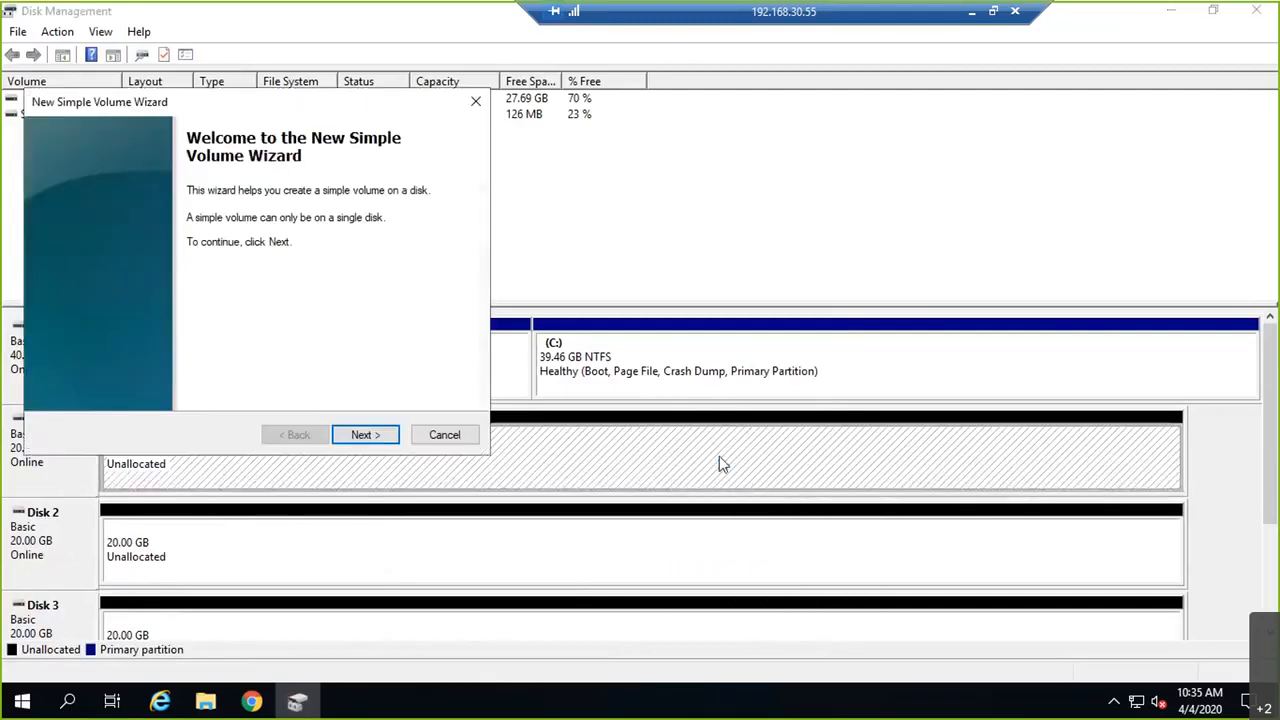
pyautogui.press('Return')
pyautogui.press('Return')
pyautogui.press('Return')
pyautogui.press('Return')
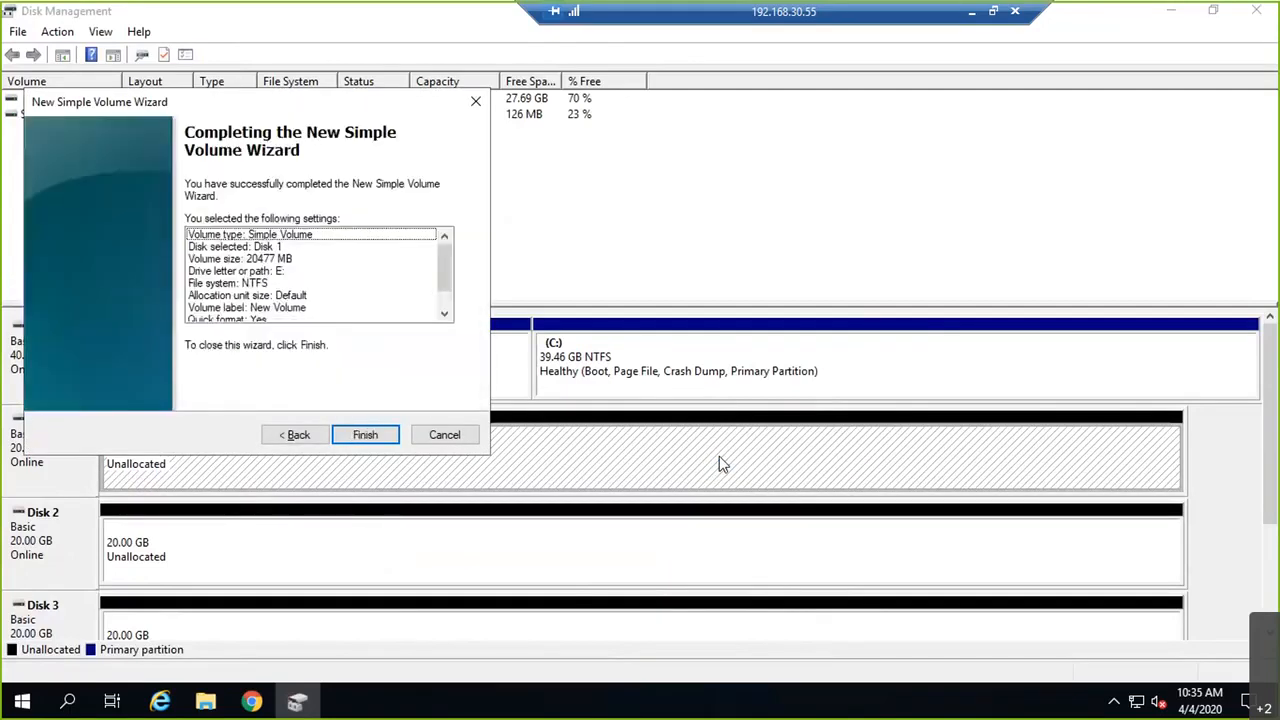
pyautogui.rightClick(511, 548)
pyautogui.click(585, 390)
pyautogui.press('Return')
pyautogui.press('Return')
pyautogui.press('Return')
pyautogui.press('Return')
pyautogui.press('Return')
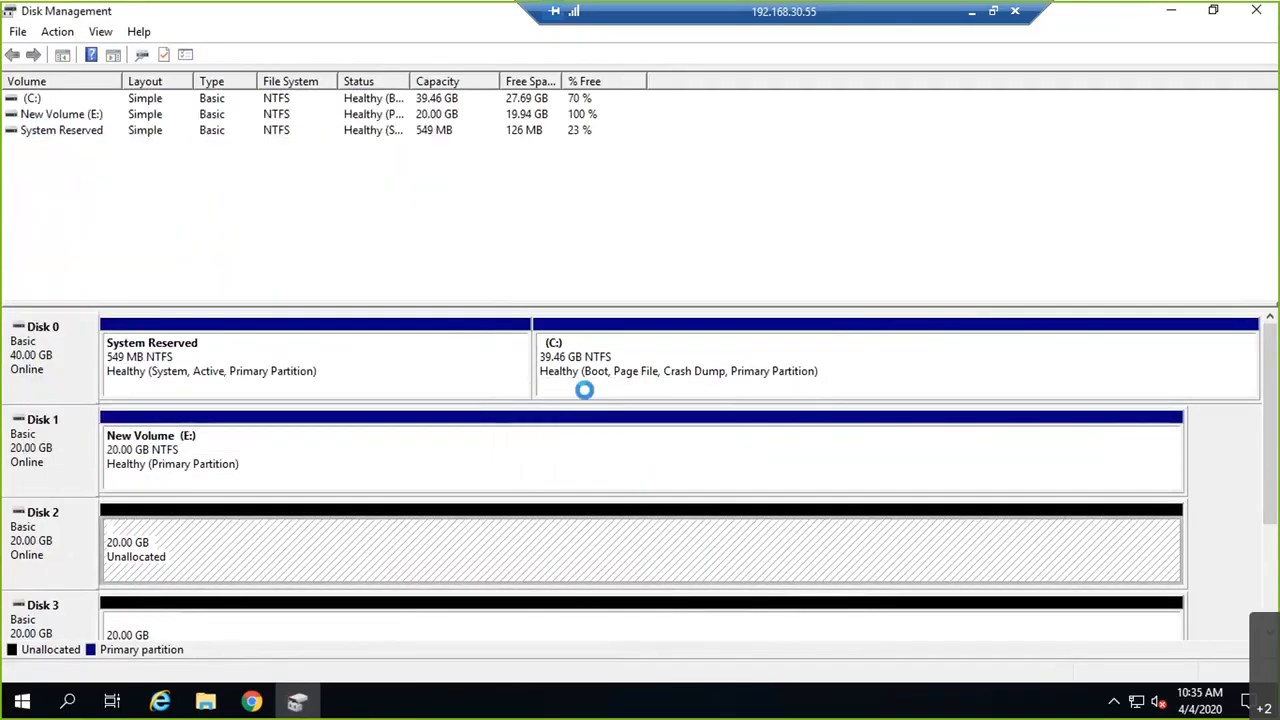
pyautogui.rightClick(478, 626)
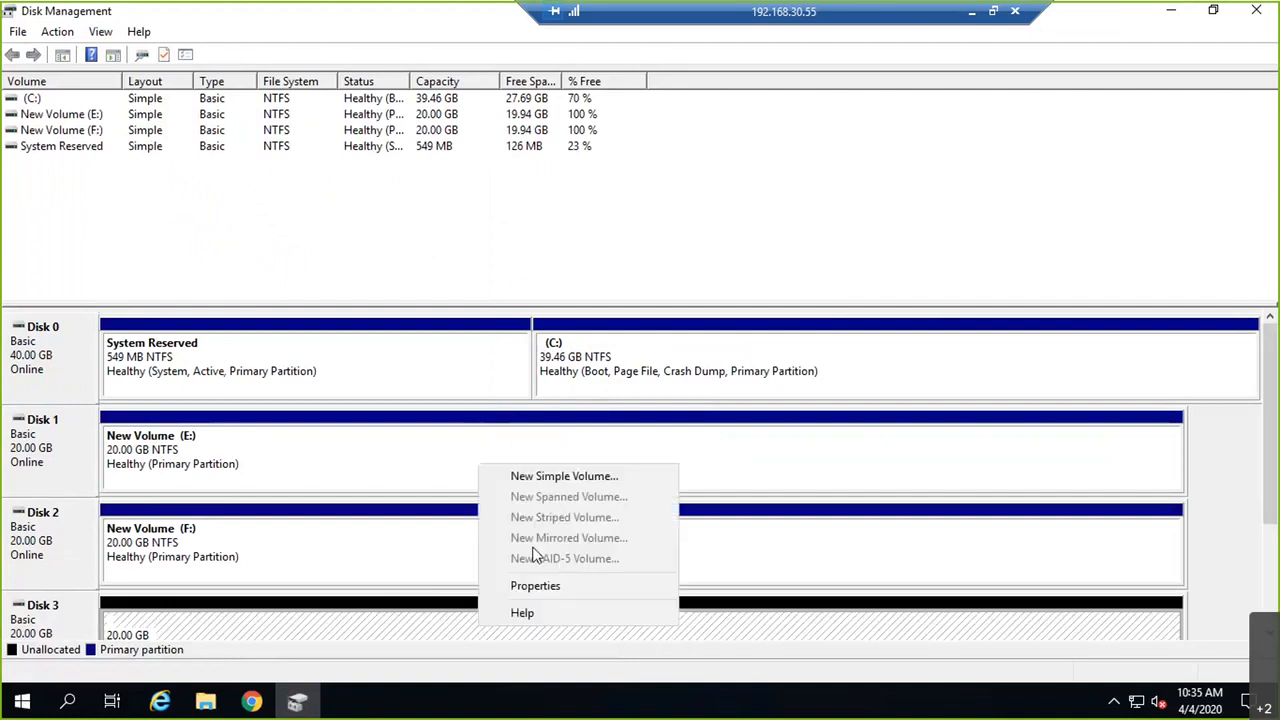
pyautogui.click(567, 477)
pyautogui.press('Return')
pyautogui.press('Return')
pyautogui.press('Return')
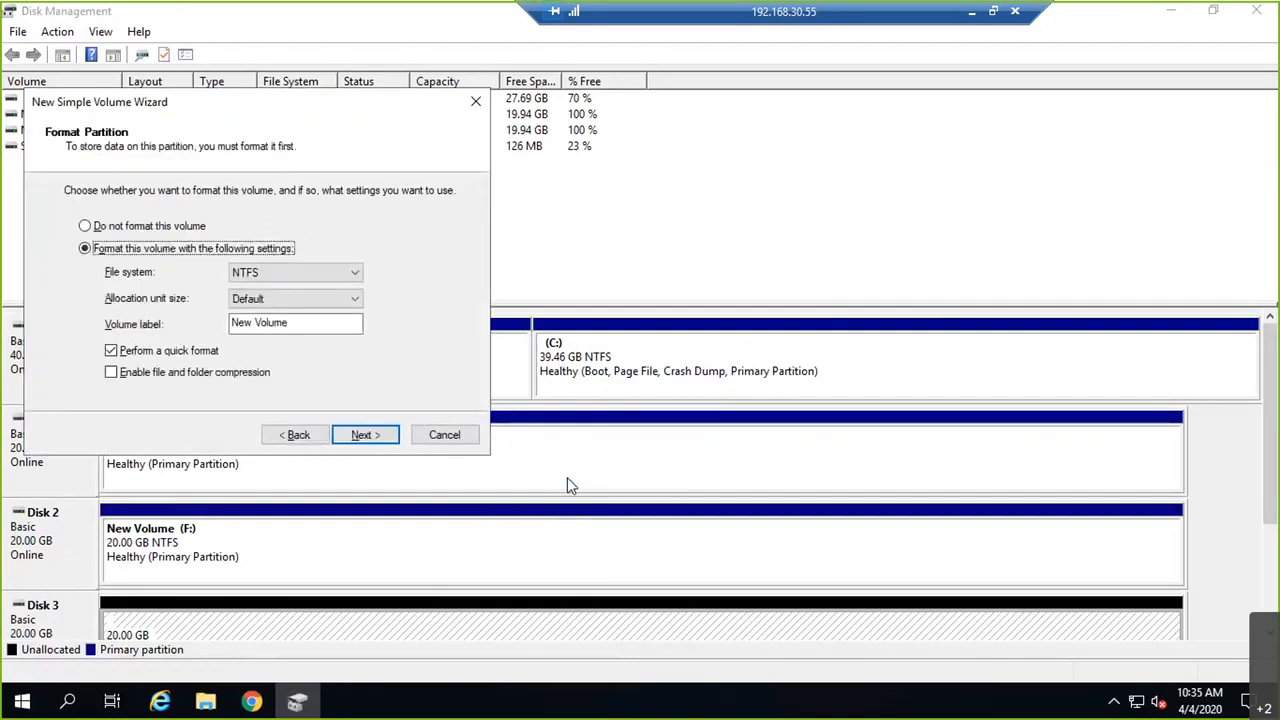
pyautogui.press('Return')
pyautogui.press('Return')
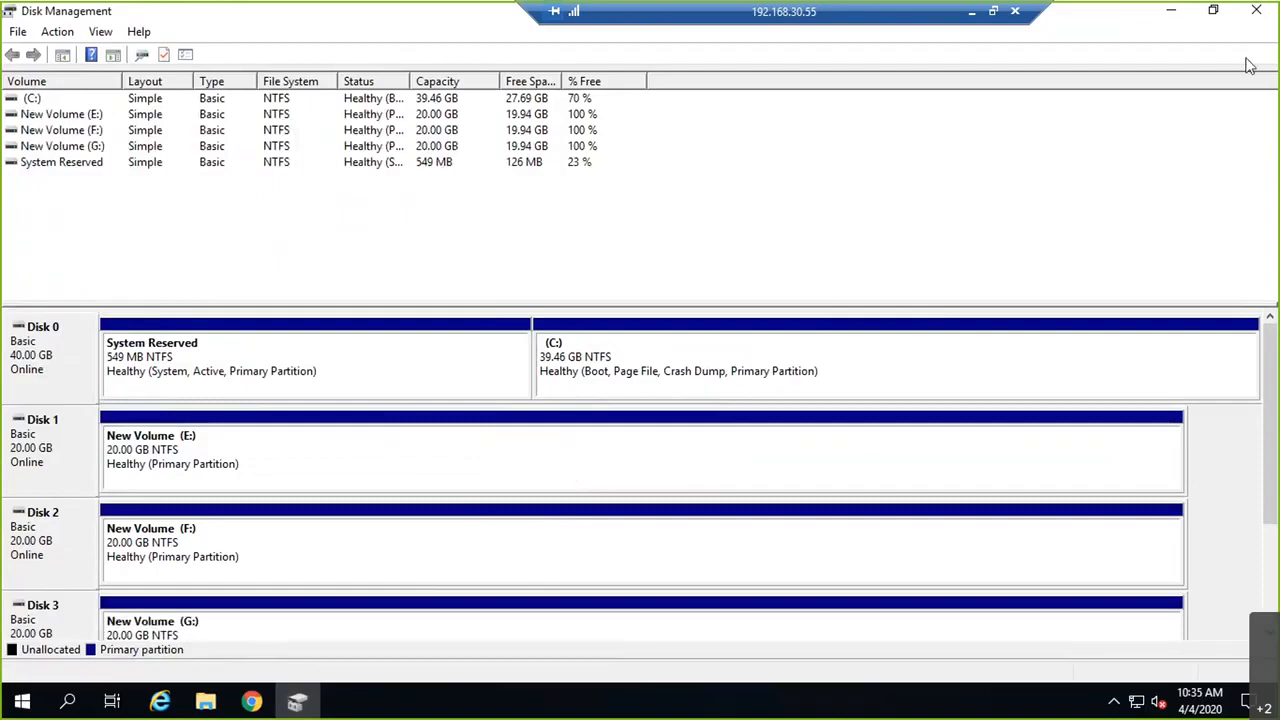
pyautogui.click(1255, 14)
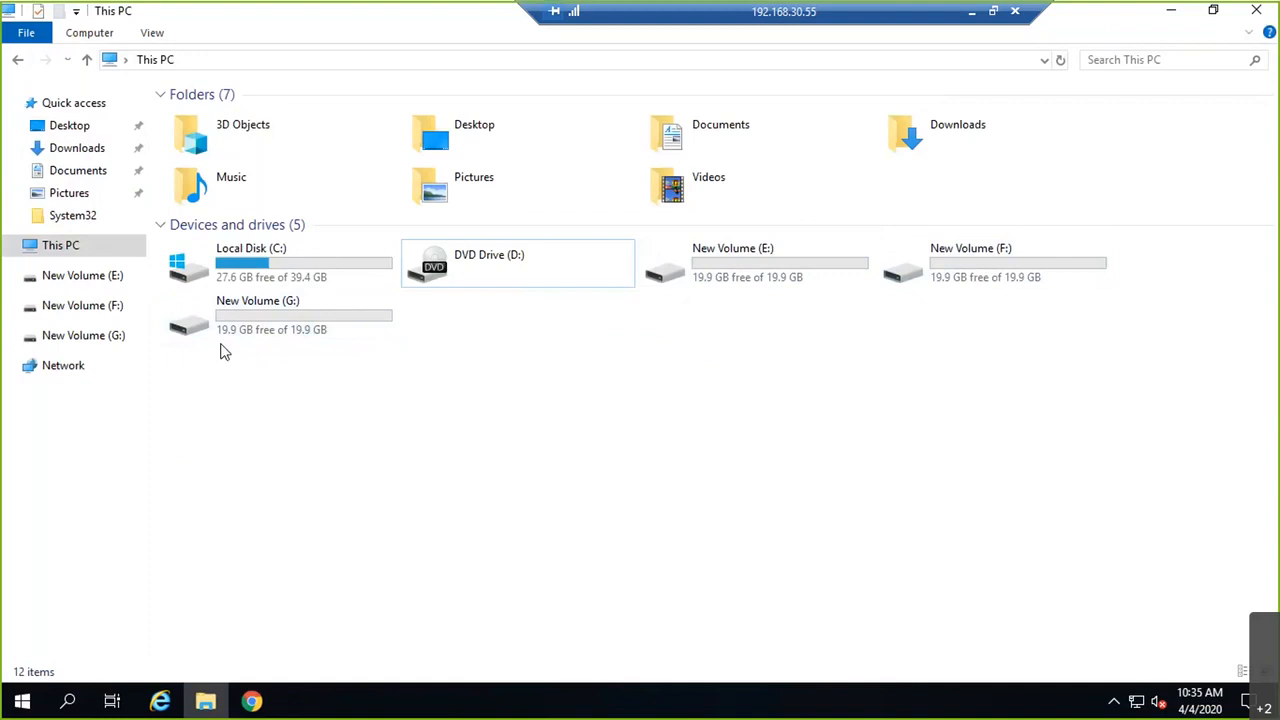
# Step: Draw a red arrow on the whiteboard diagram pointing up toward the AD server
pyautogui.click(971, 13)
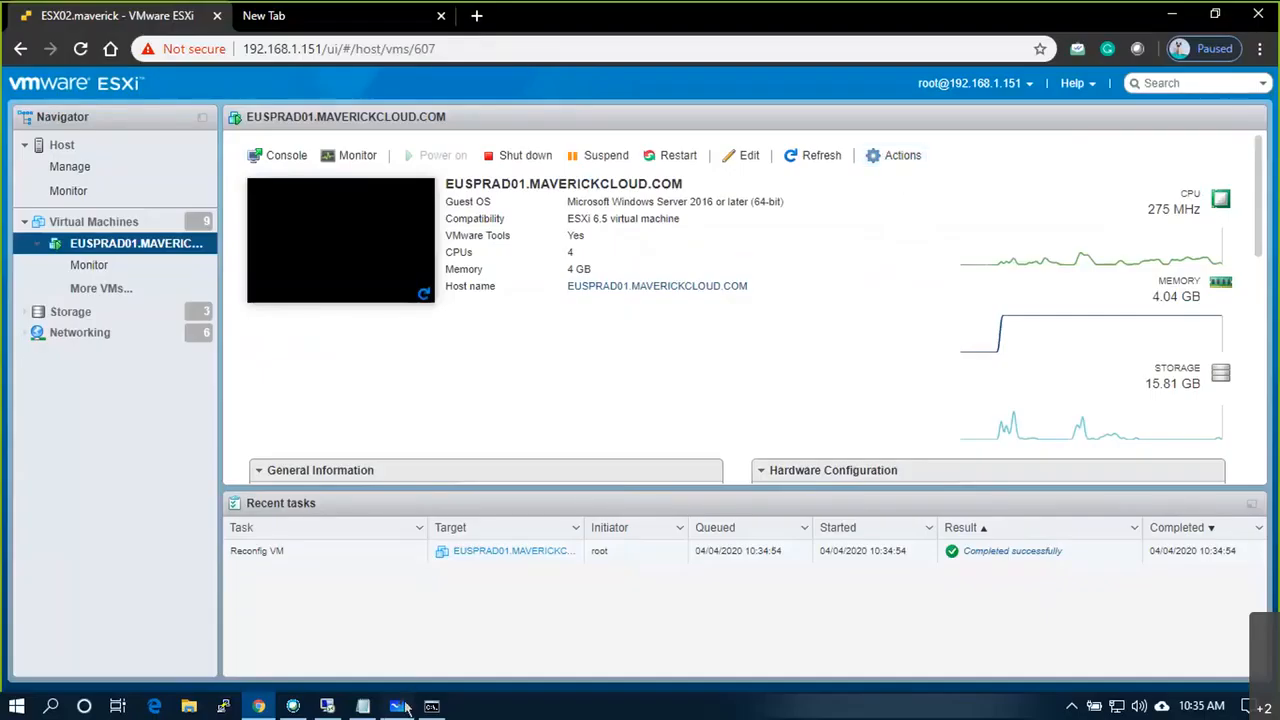
pyautogui.click(405, 706)
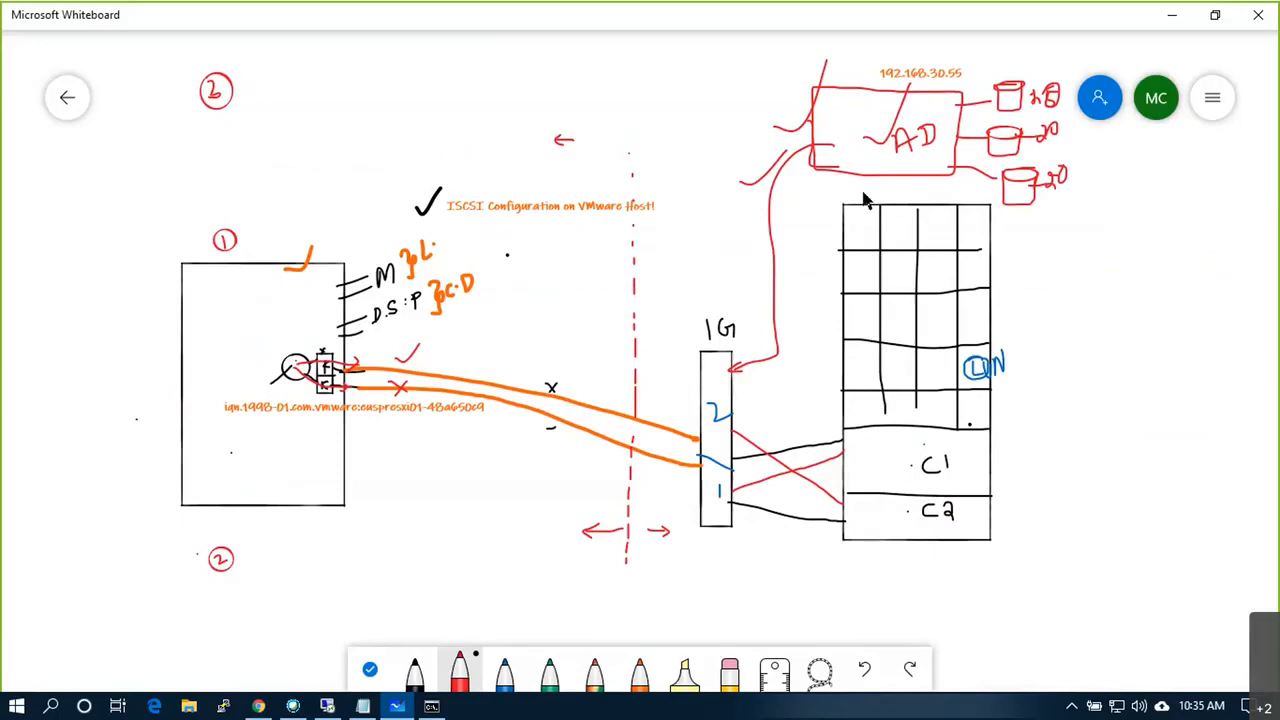
pyautogui.moveTo(1074, 255); pyautogui.dragTo(1061, 231)
# Step: Label the arrow 'ISCSI Target Server' and return to the remote server desktop
pyautogui.rightClick(1069, 302)
pyautogui.click(1085, 258)
pyautogui.write('ISCSI Tar')
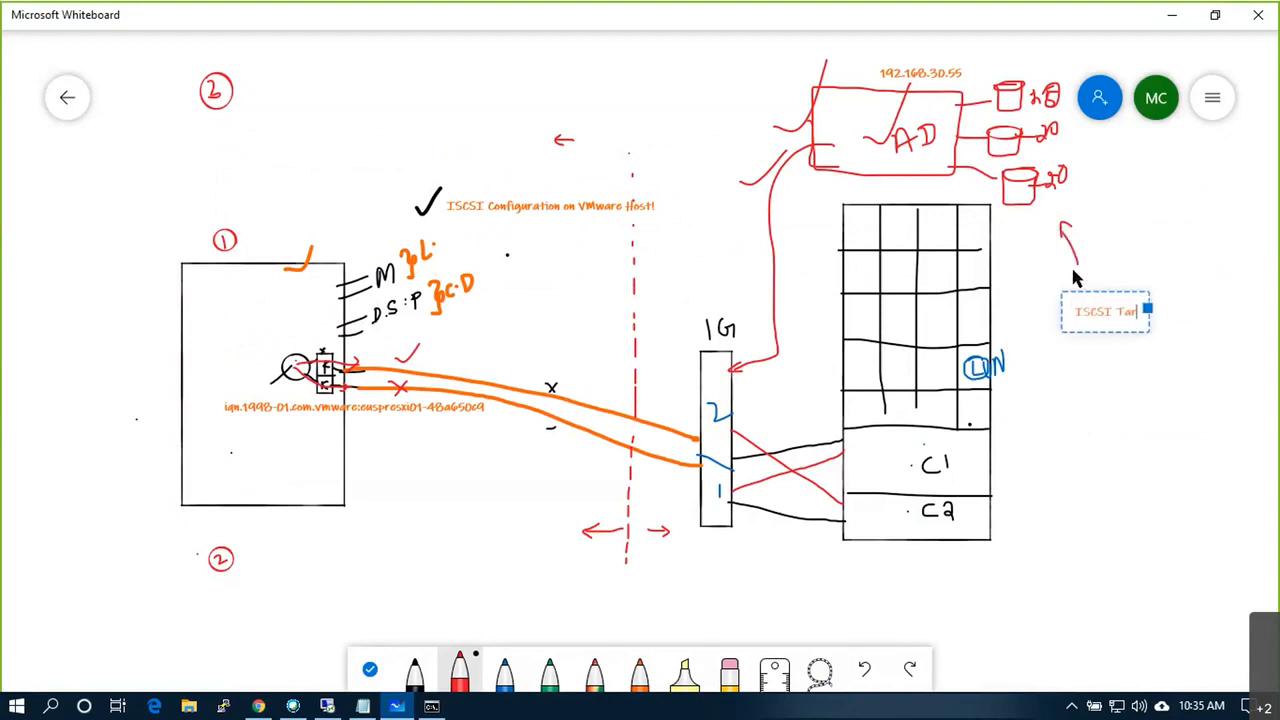
pyautogui.write('get Server')
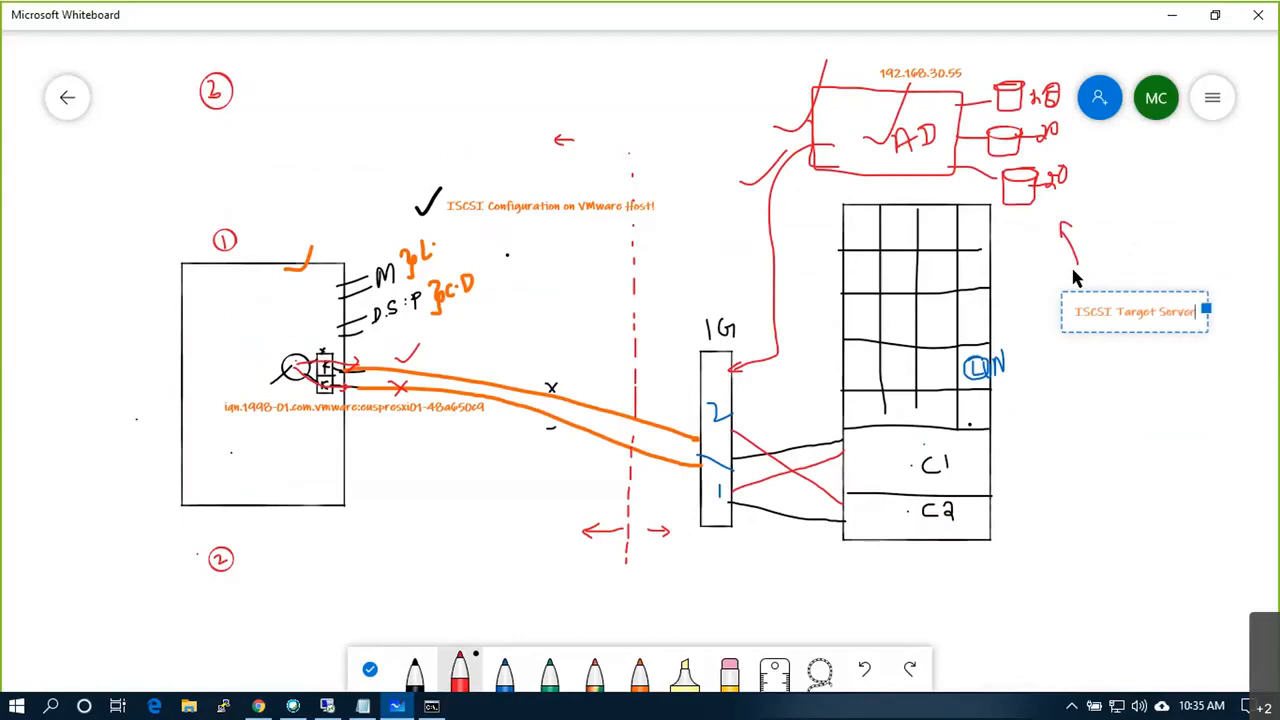
pyautogui.click(1143, 384)
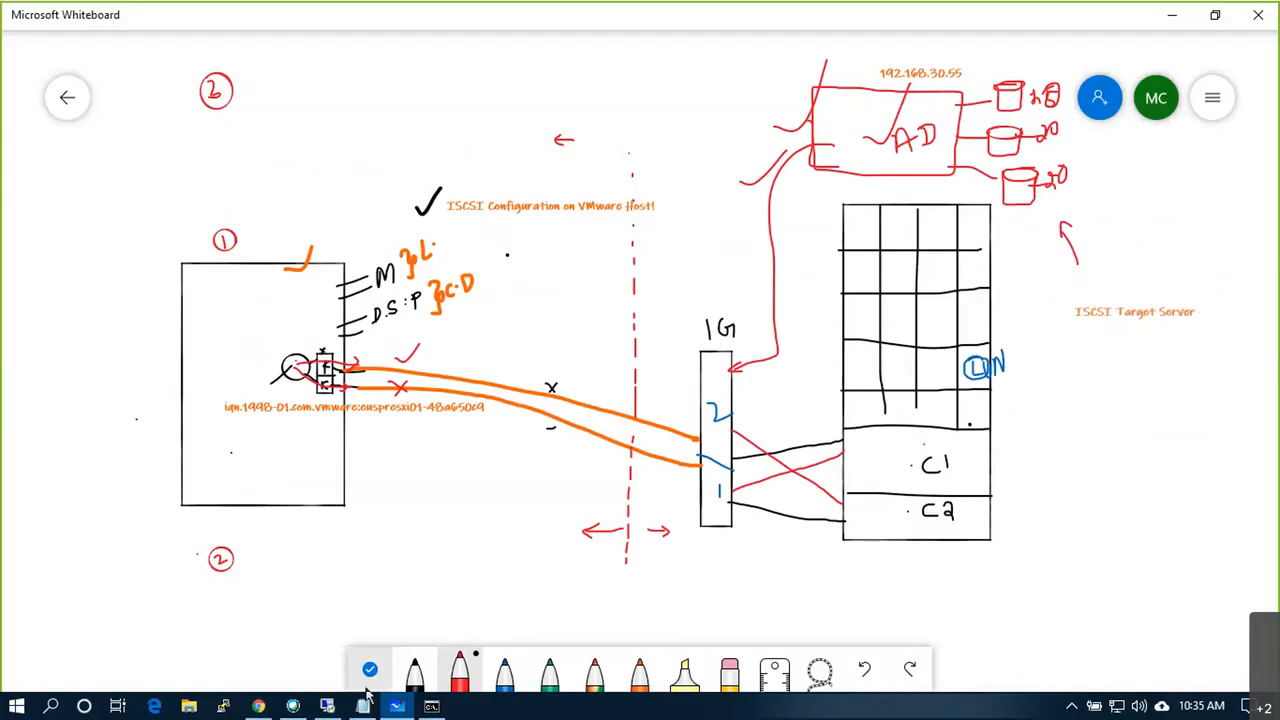
pyautogui.click(332, 709)
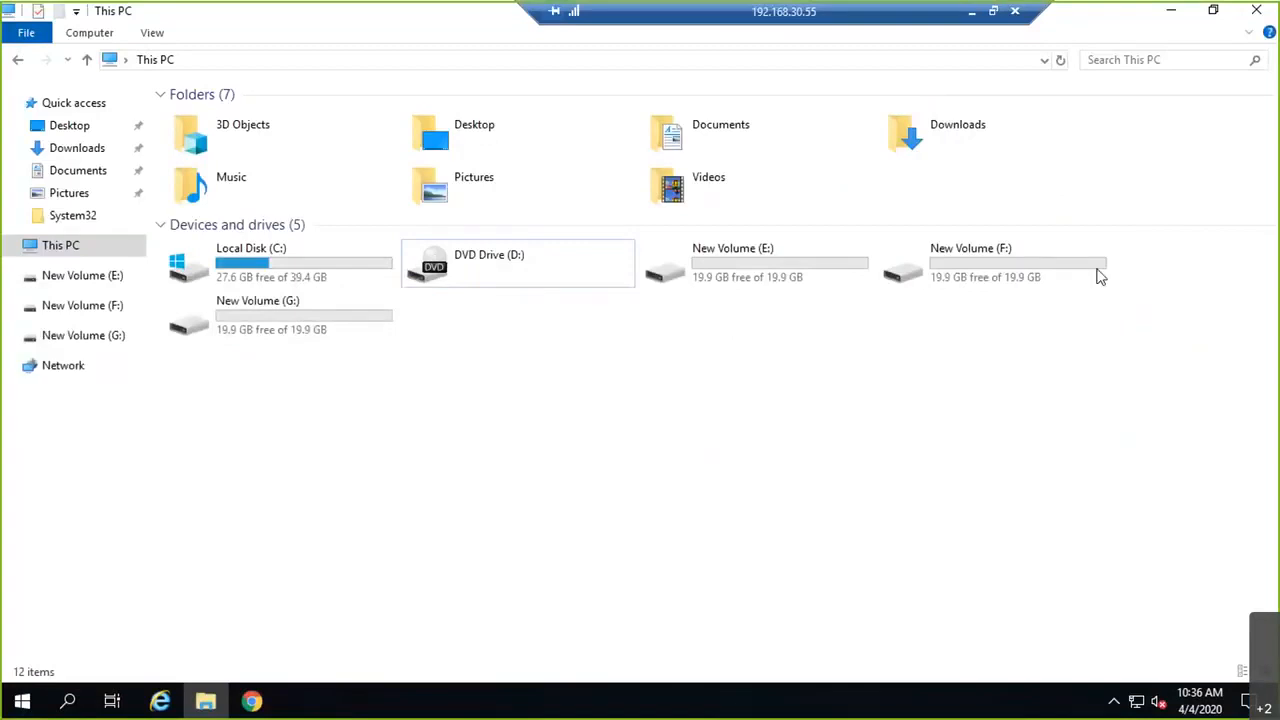
# Step: Launch Server Manager and start a role-based Add Roles and Features install on the local server
pyautogui.click(22, 701)
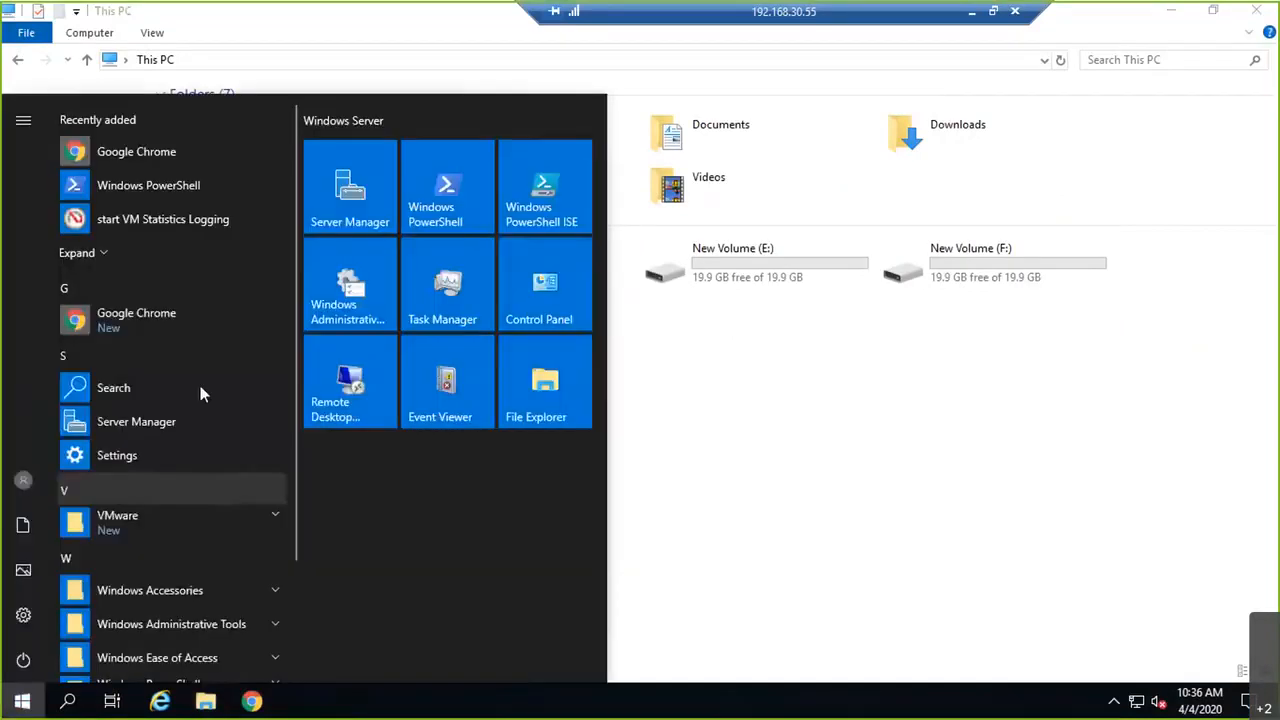
pyautogui.click(349, 202)
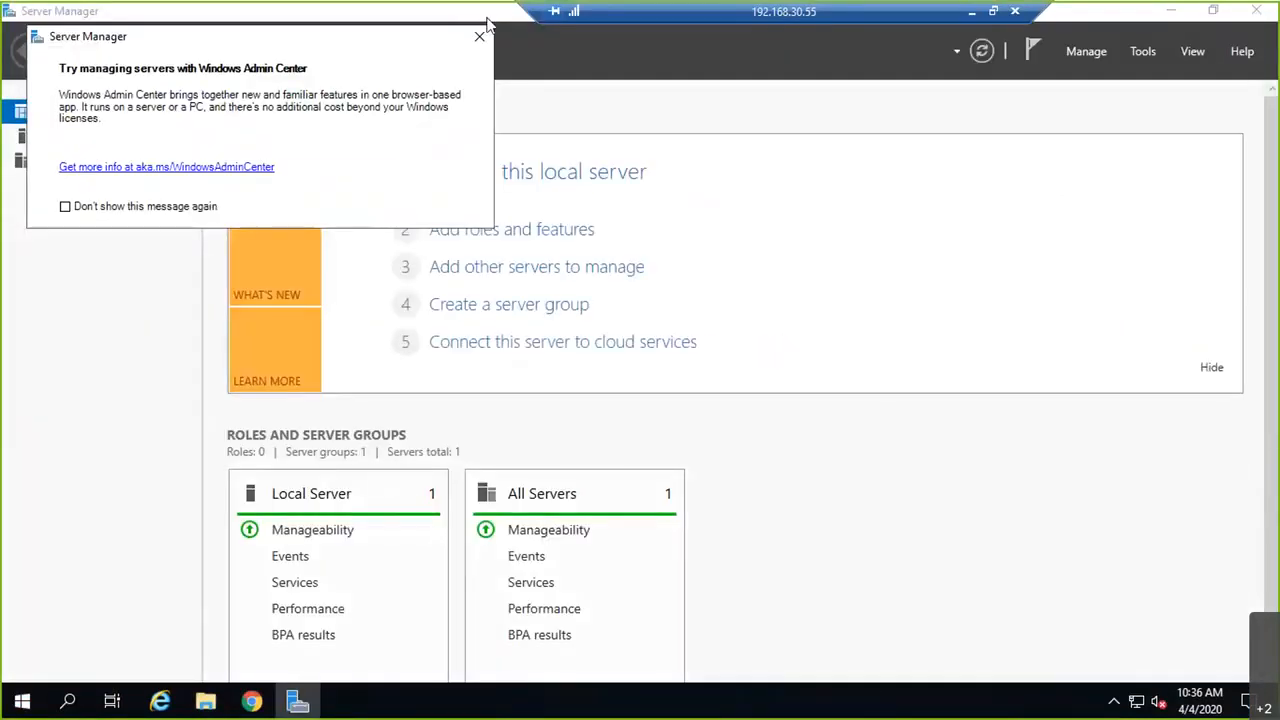
pyautogui.click(479, 40)
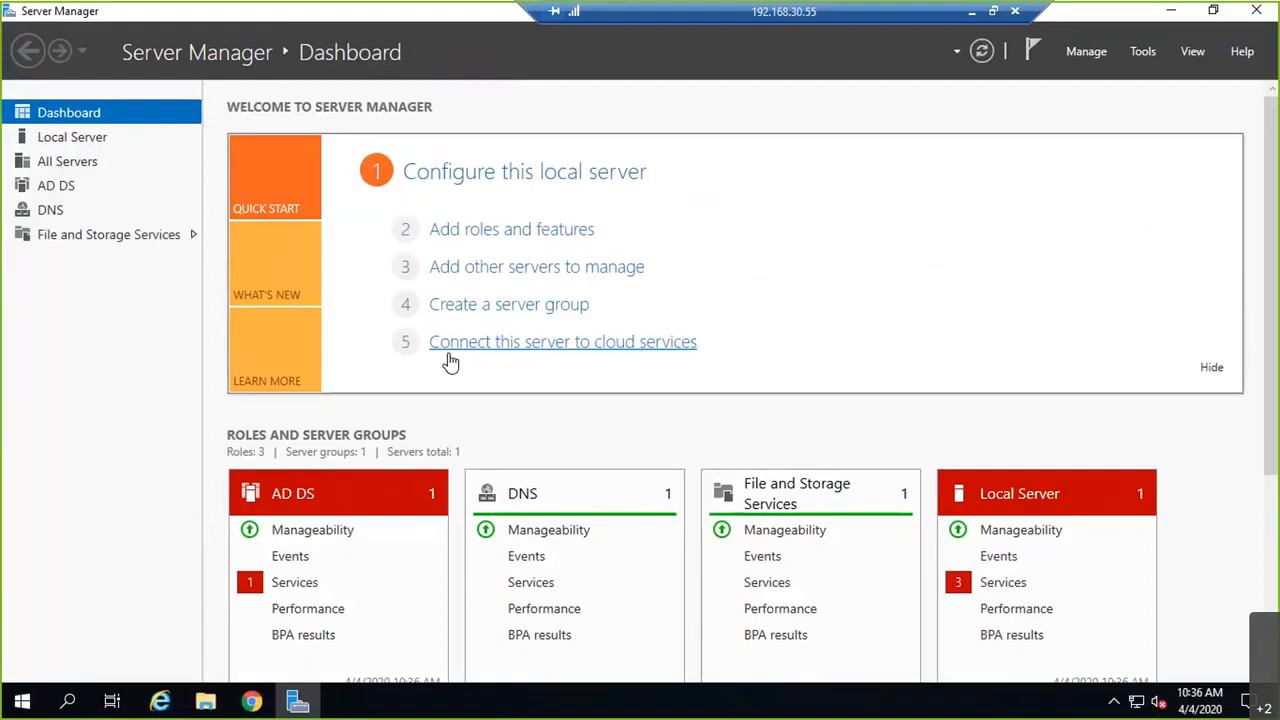
pyautogui.click(482, 232)
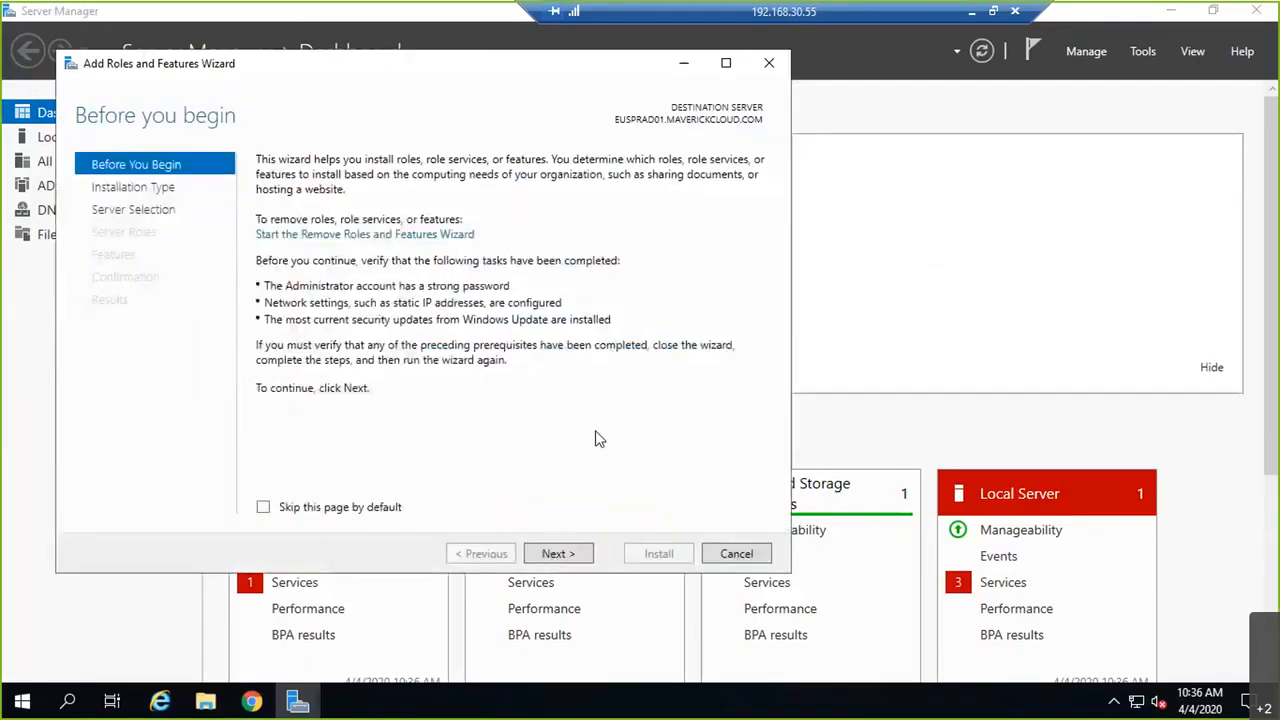
pyautogui.click(577, 558)
pyautogui.click(577, 558)
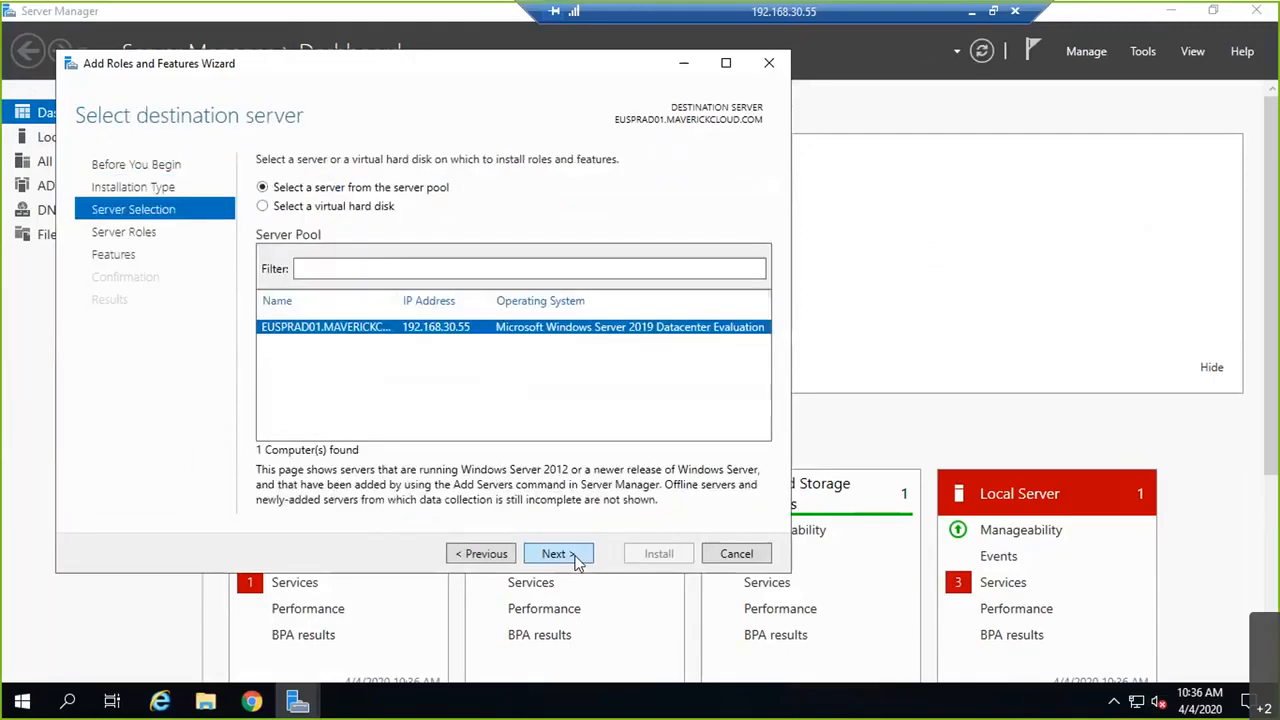
pyautogui.click(577, 558)
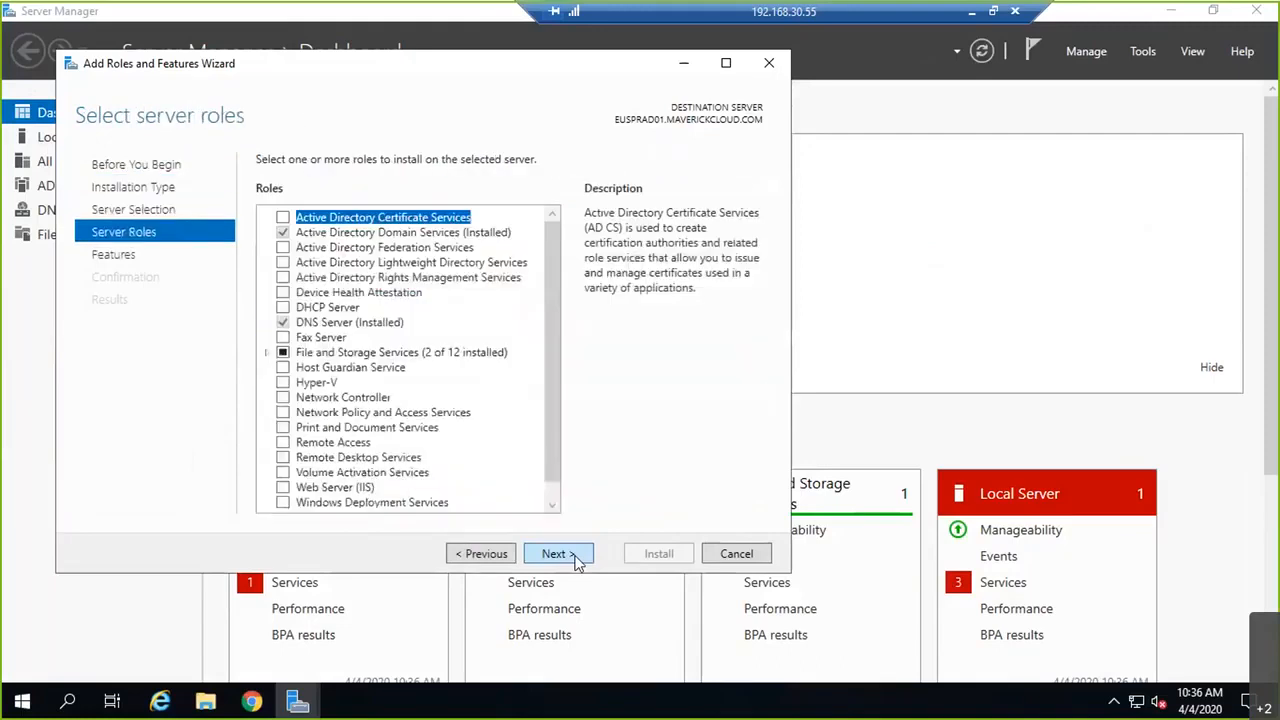
# Step: Tick iSCSI Target Server under File and iSCSI Services and advance to the confirmation page
pyautogui.click(269, 355)
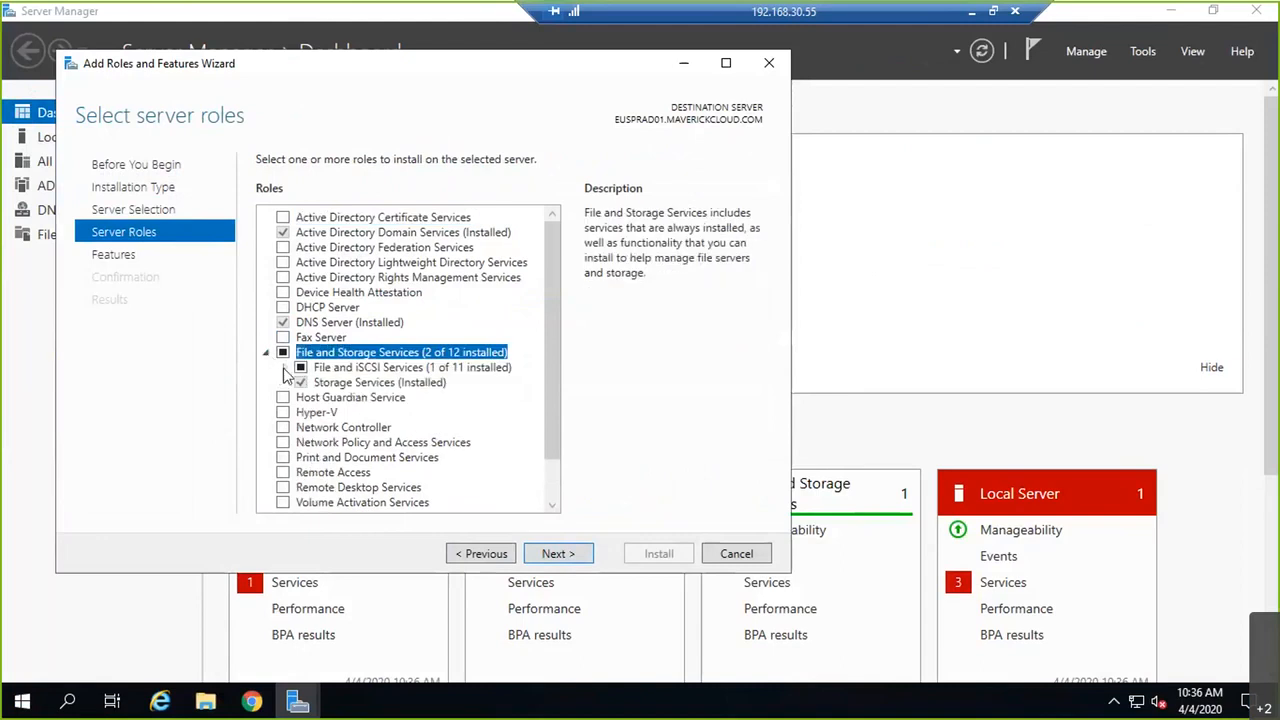
pyautogui.click(284, 368)
pyautogui.scroll(-2, 437, 436)
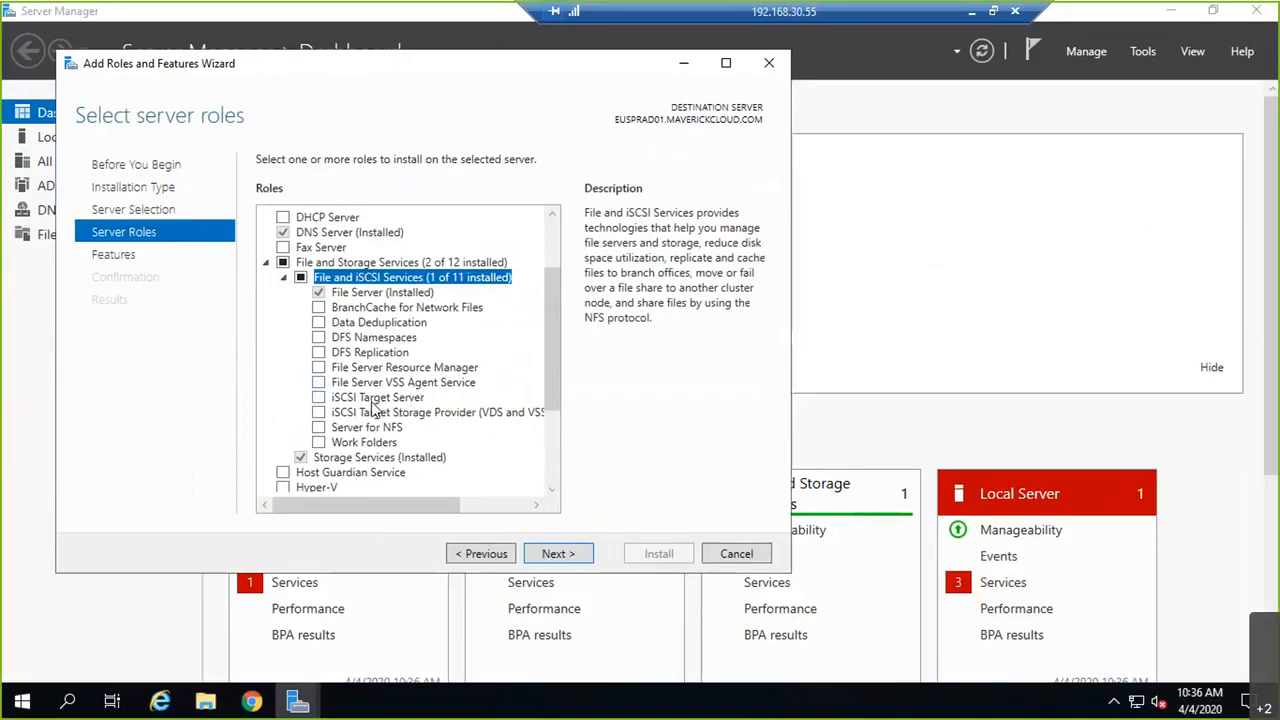
pyautogui.click(317, 399)
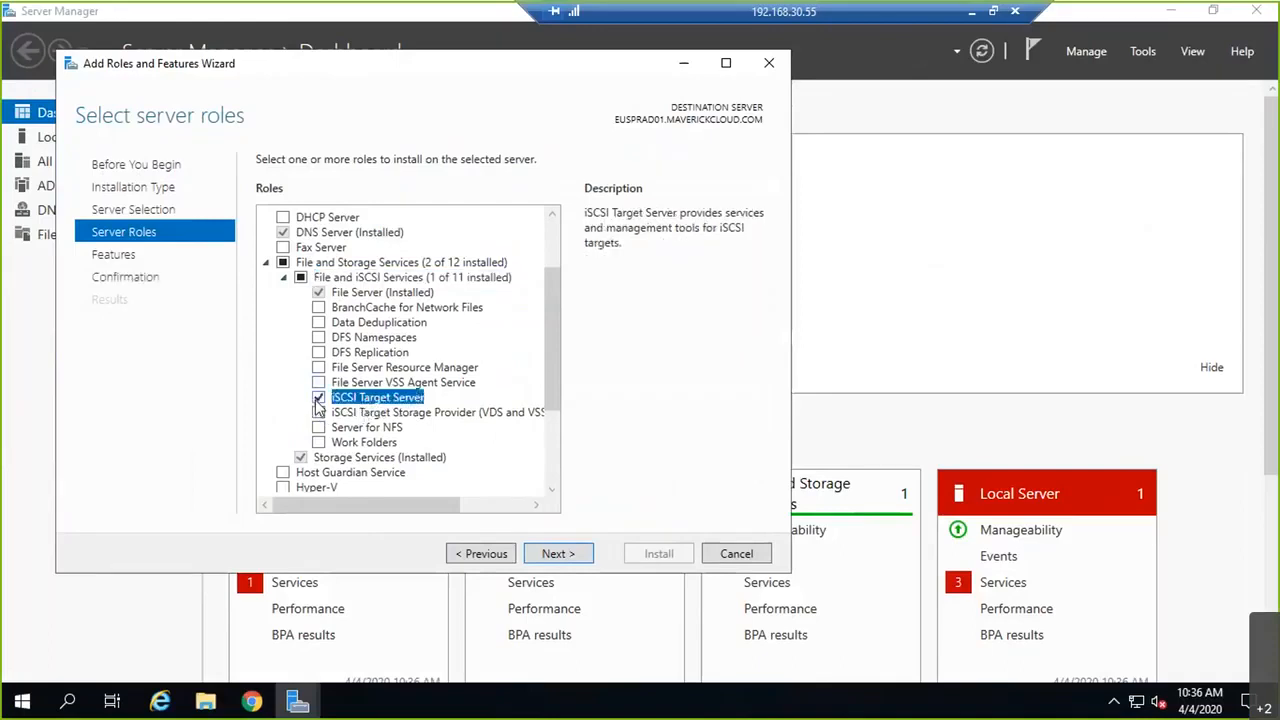
pyautogui.click(558, 553)
pyautogui.click(562, 553)
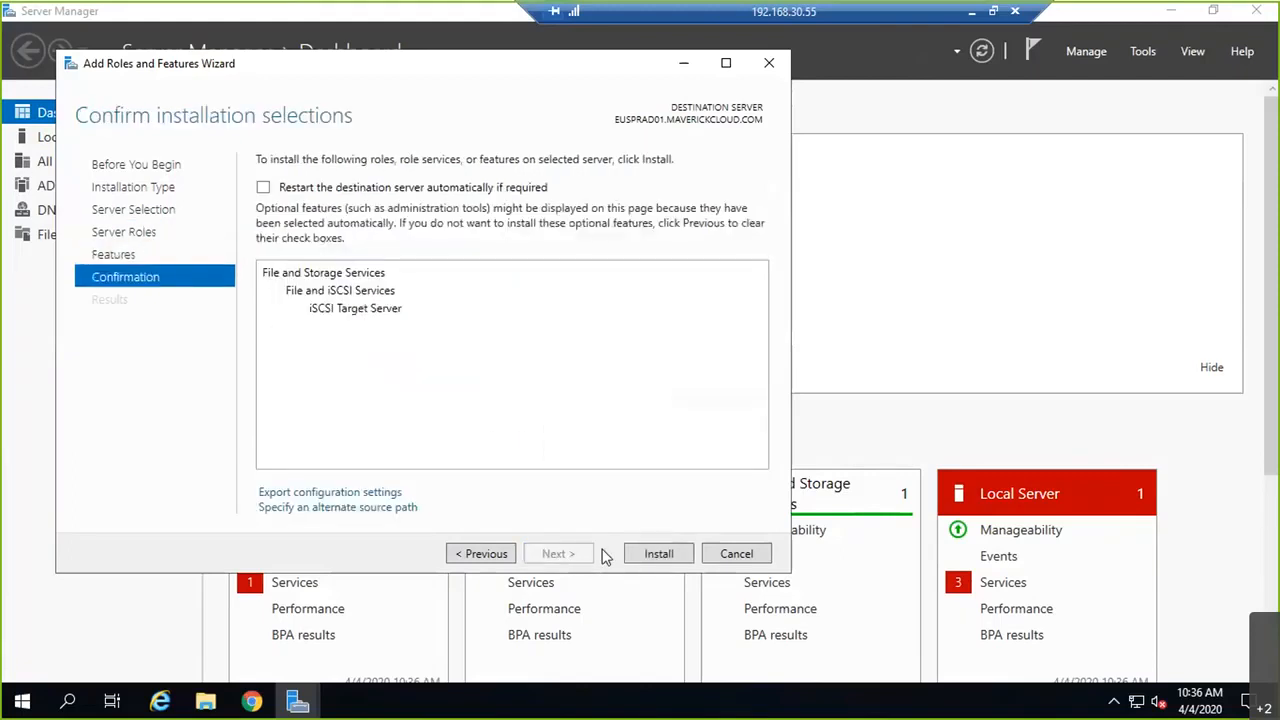
# Step: Install the iSCSI Target Server role, view the empty File and Storage Services iSCSI page, then minimize
pyautogui.click(661, 554)
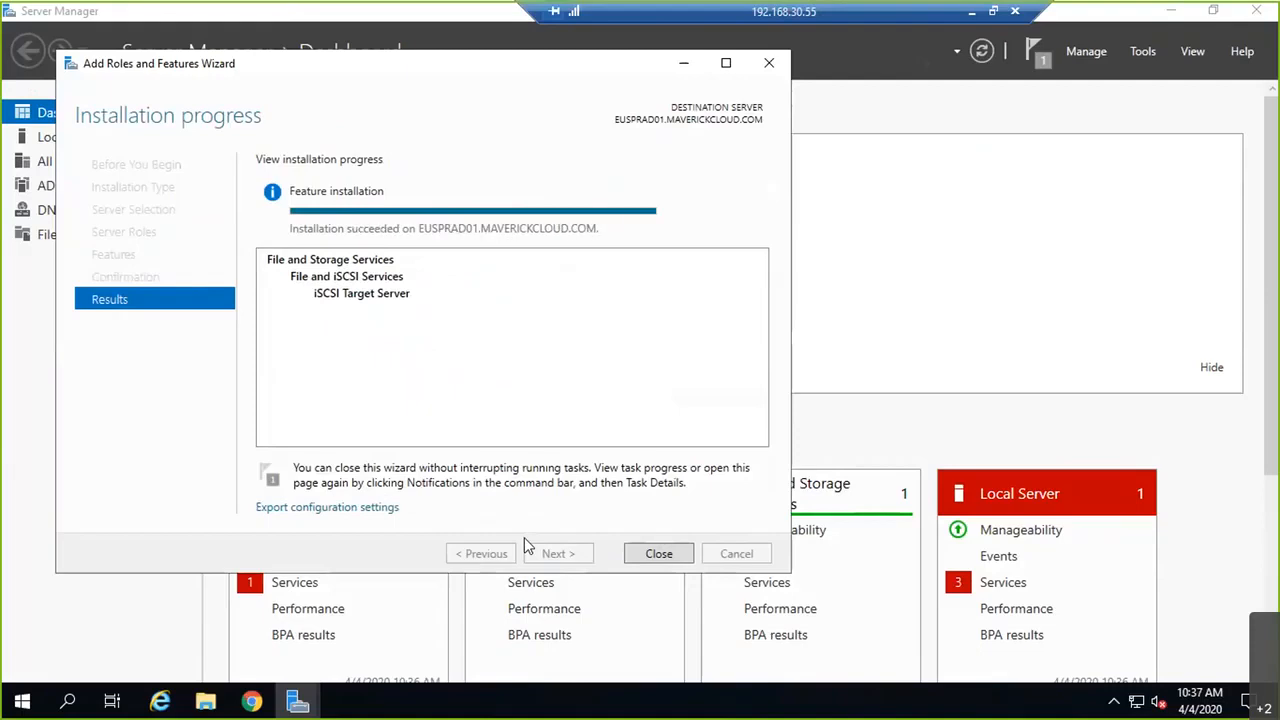
pyautogui.click(659, 554)
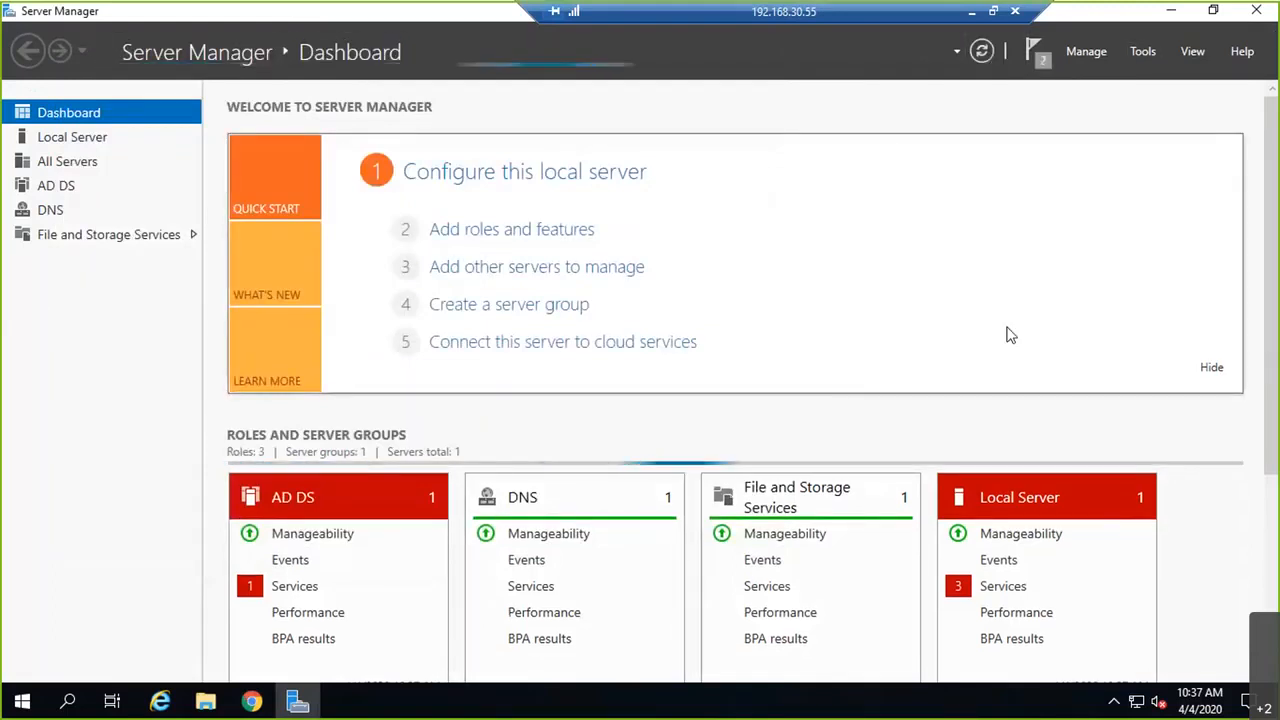
pyautogui.click(118, 238)
pyautogui.click(80, 240)
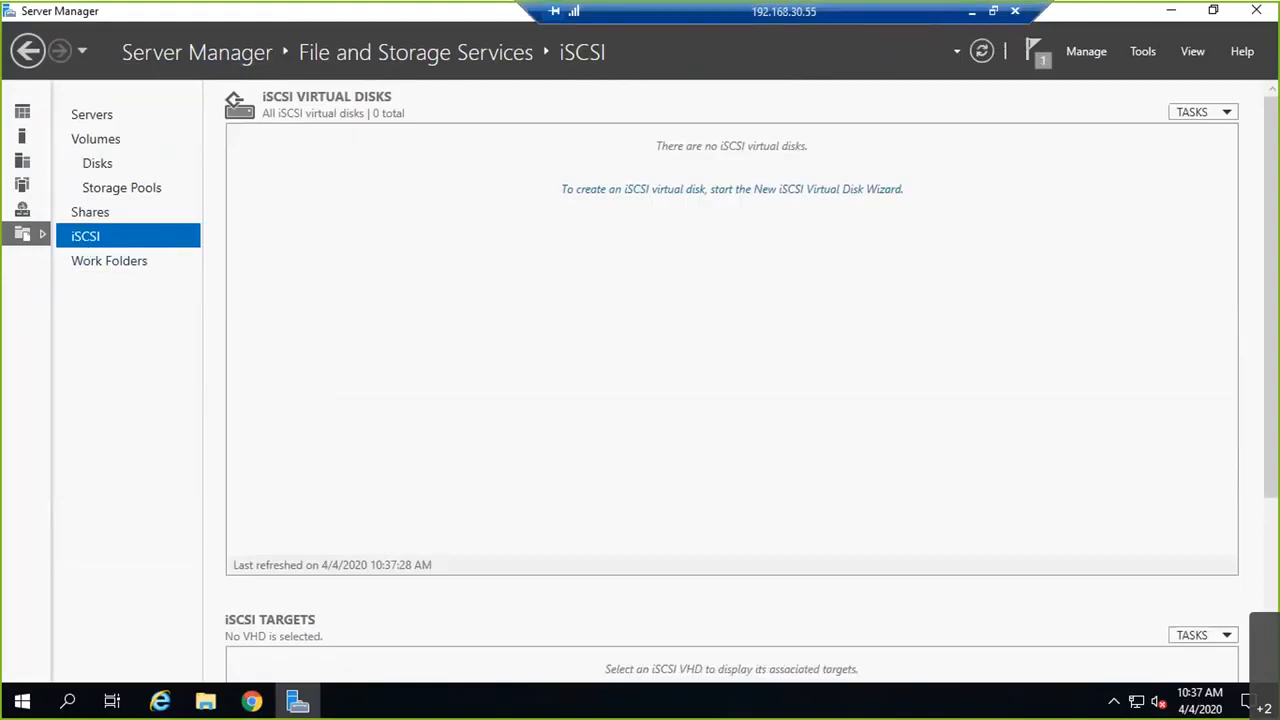
pyautogui.click(975, 11)
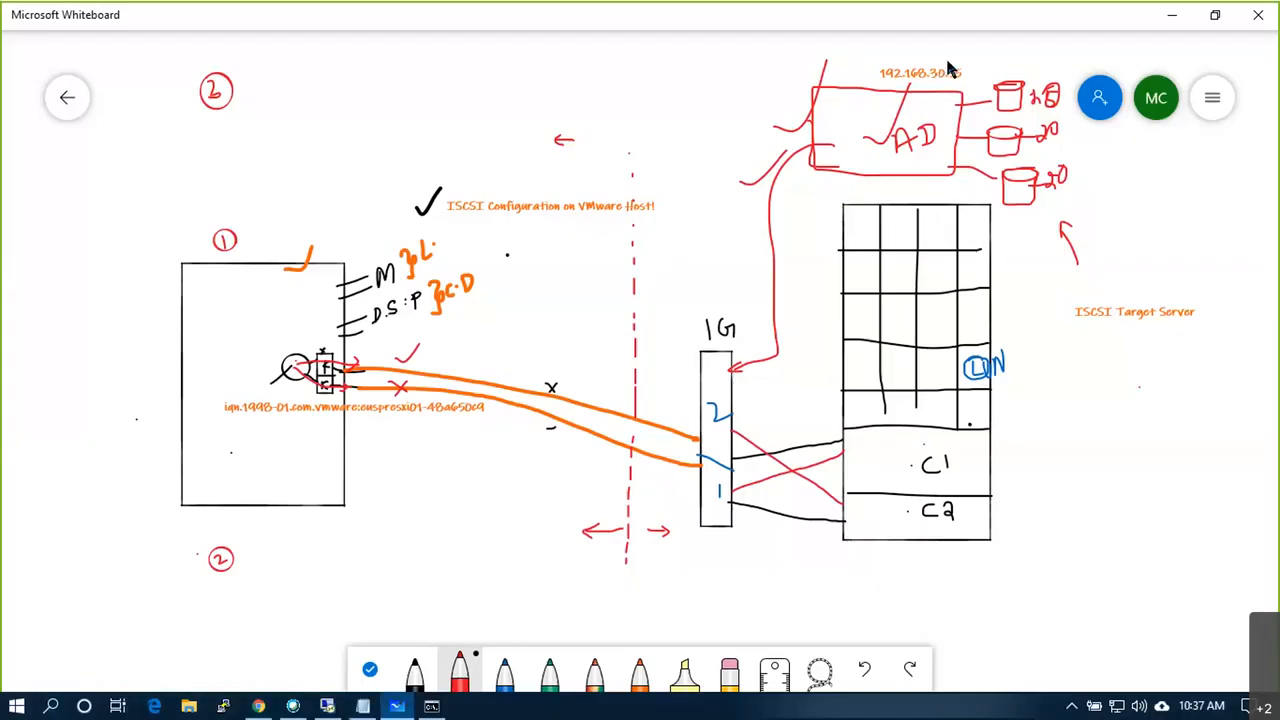
# Step: Draw an arrow labelled 30 55 to controllers C1/C2, mark the host adapter, then restore the remote session
pyautogui.moveTo(982, 468); pyautogui.dragTo(1012, 494)
pyautogui.moveTo(1040, 482)
pyautogui.mouseDown()
pyautogui.moveTo(1060, 492)
pyautogui.moveTo(1073, 473)
pyautogui.mouseUp()
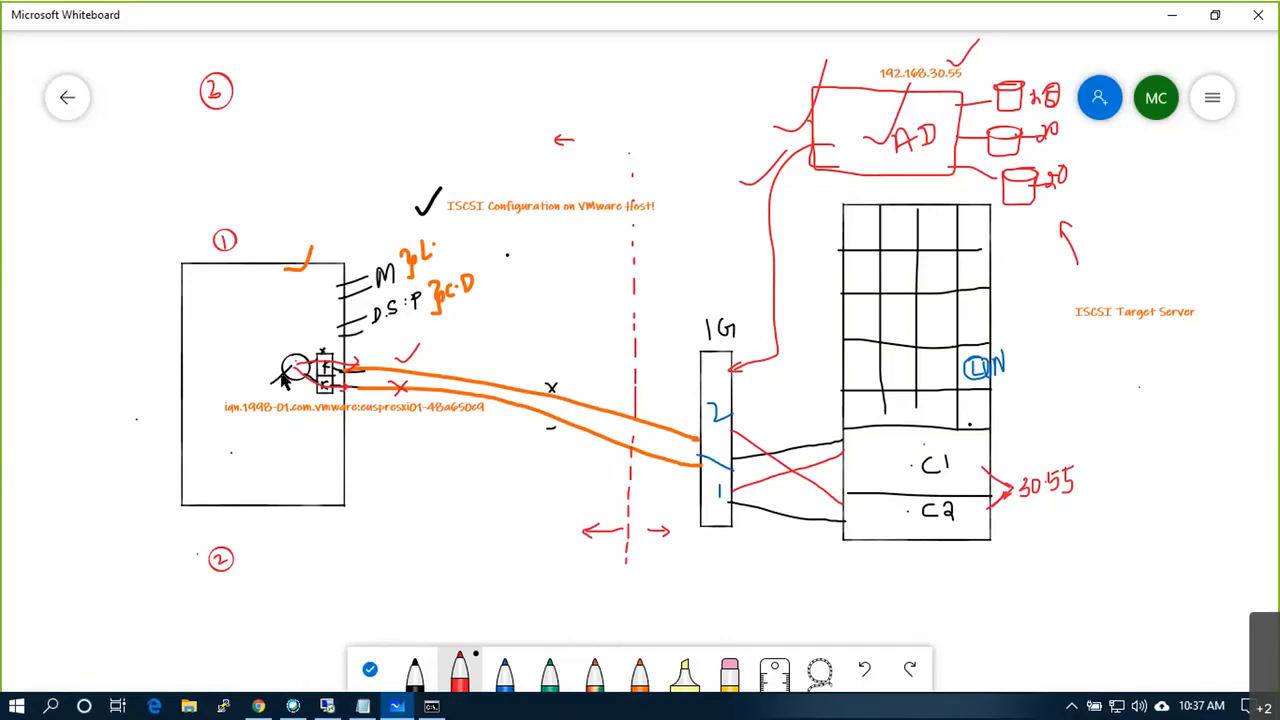
pyautogui.moveTo(293, 330); pyautogui.dragTo(292, 356)
pyautogui.click(329, 706)
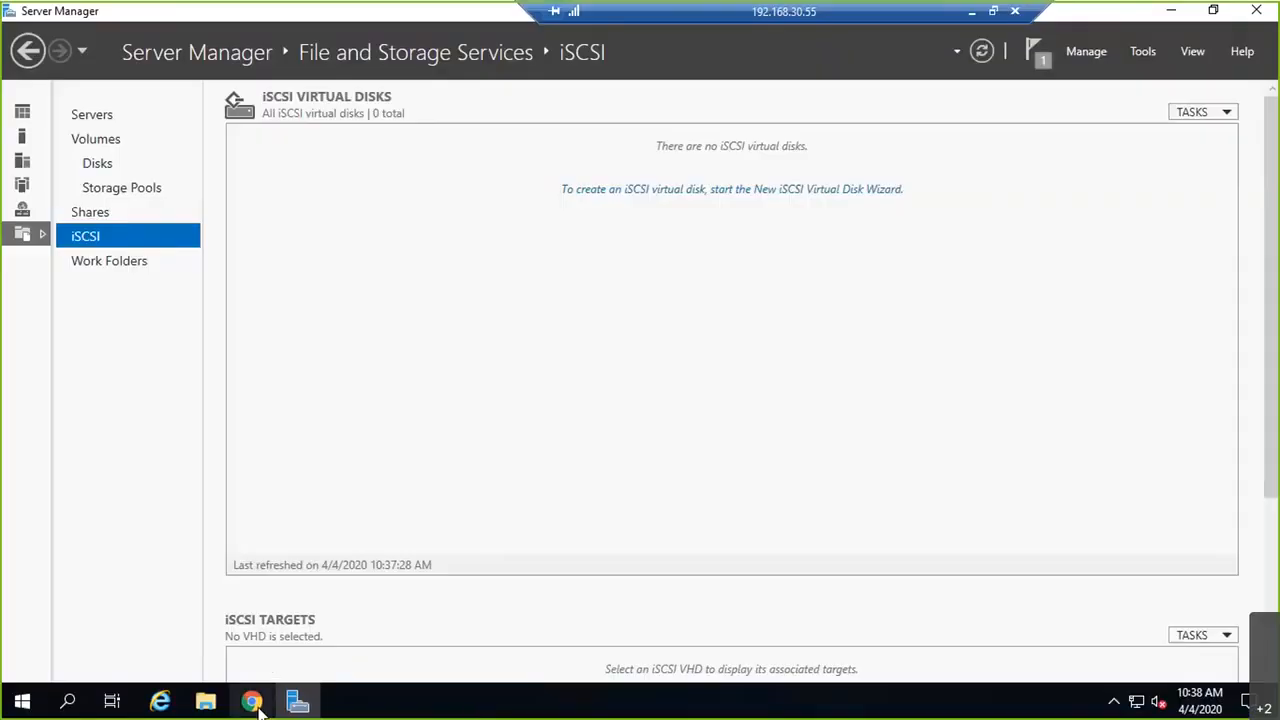
# Step: On euspresxi01, open vmhba65's Targets and begin adding a send target server on port 3260
pyautogui.click(253, 703)
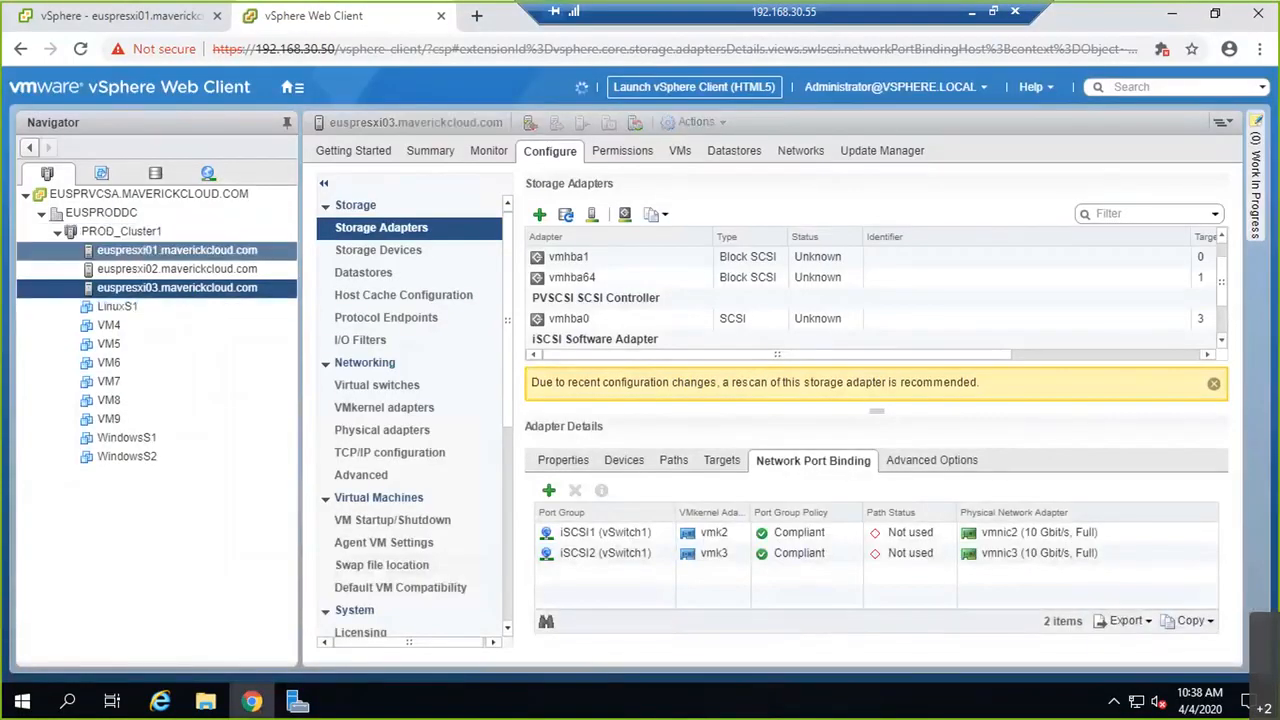
pyautogui.click(160, 250)
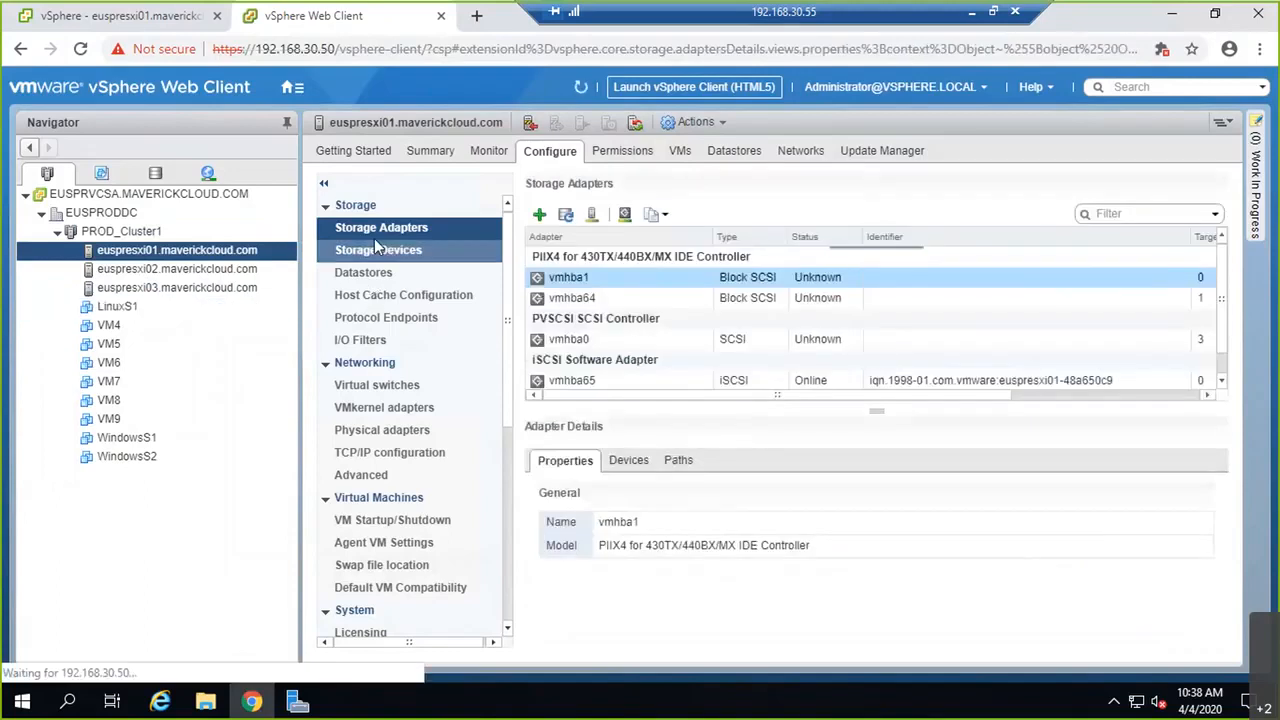
pyautogui.click(600, 382)
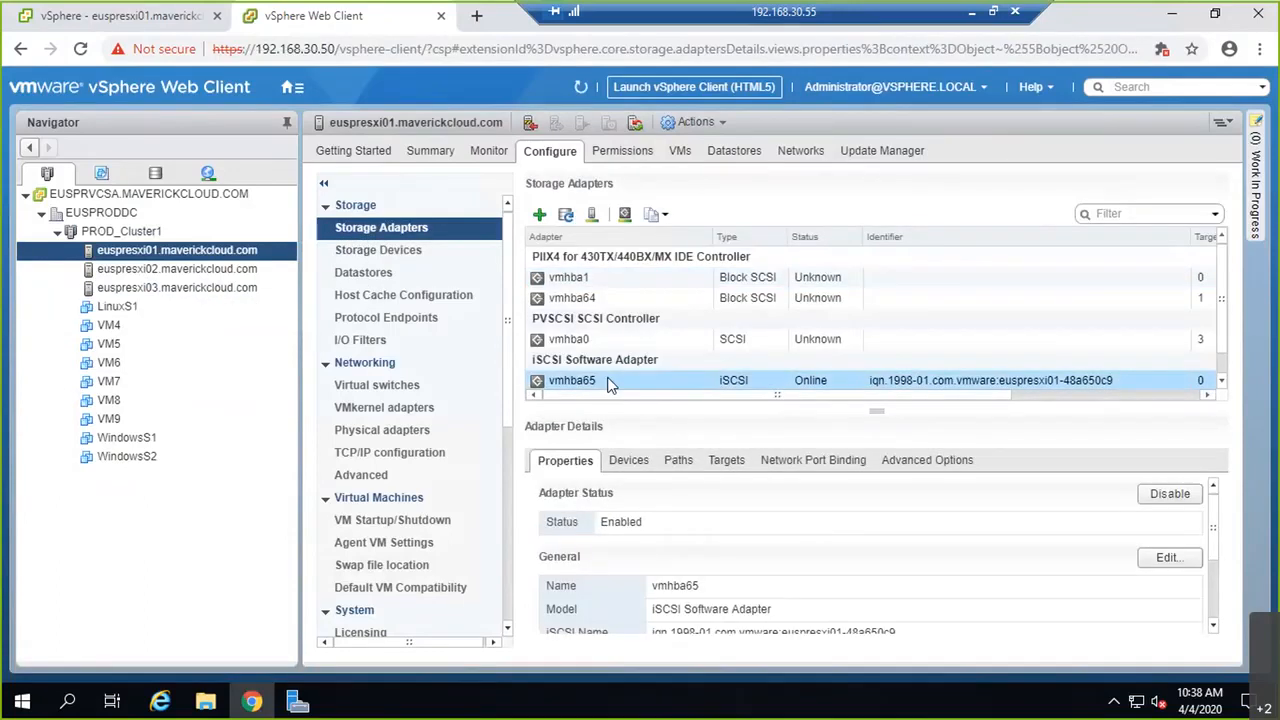
pyautogui.click(728, 461)
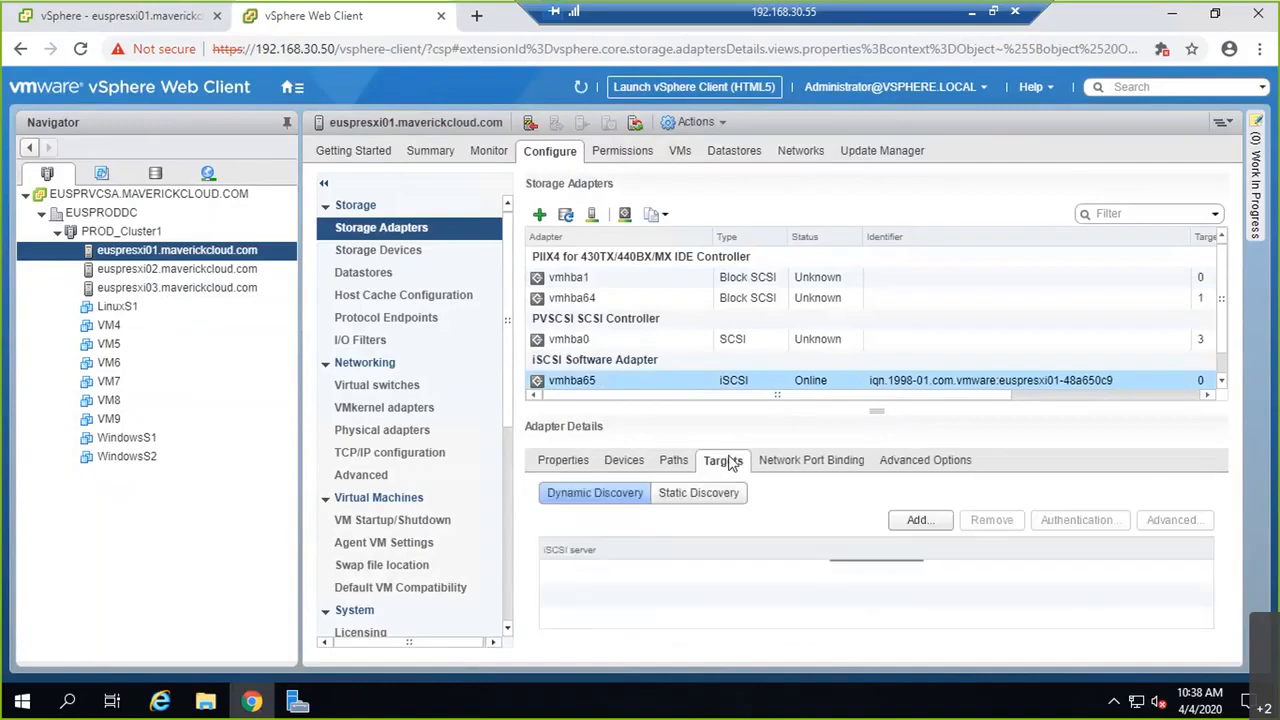
pyautogui.click(760, 460)
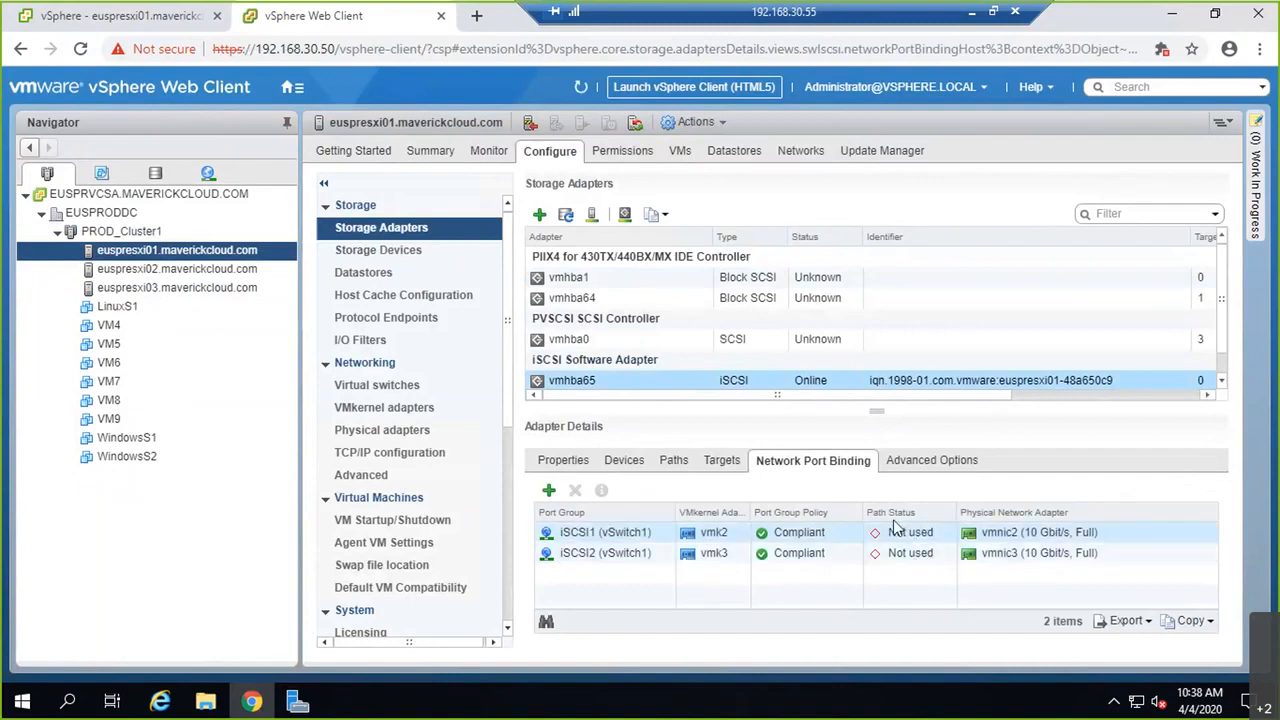
pyautogui.click(722, 462)
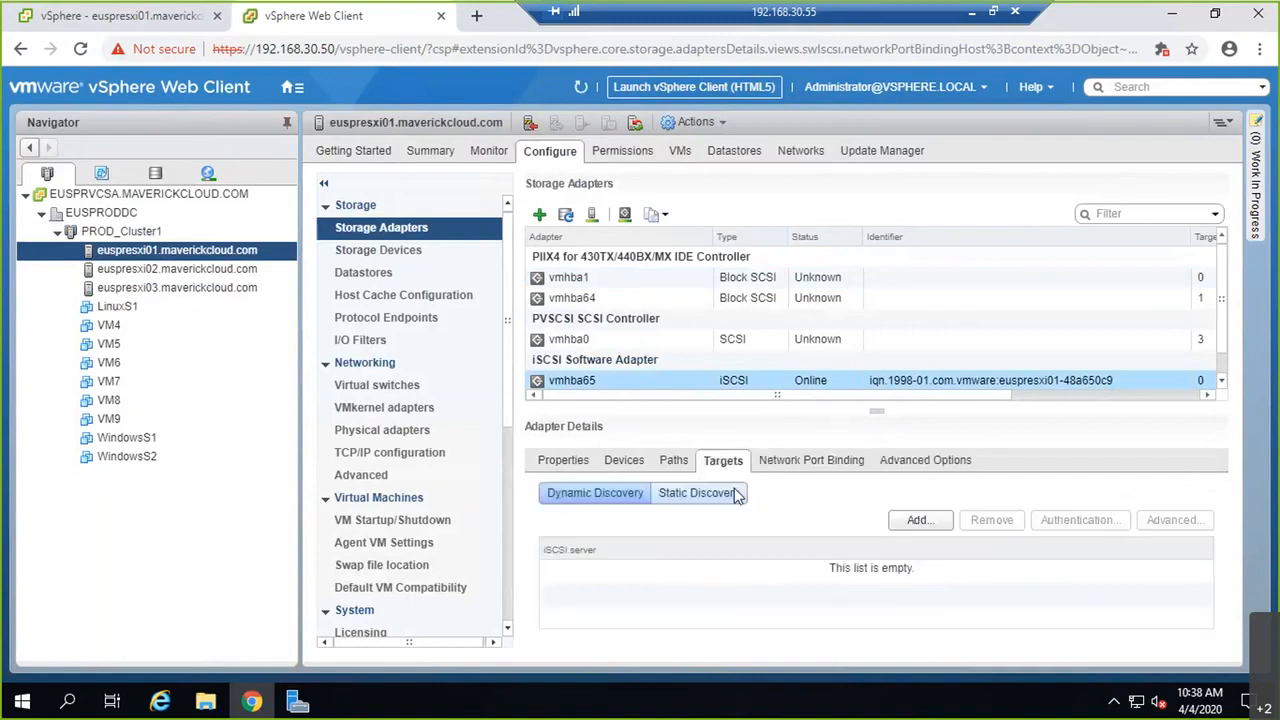
pyautogui.click(897, 521)
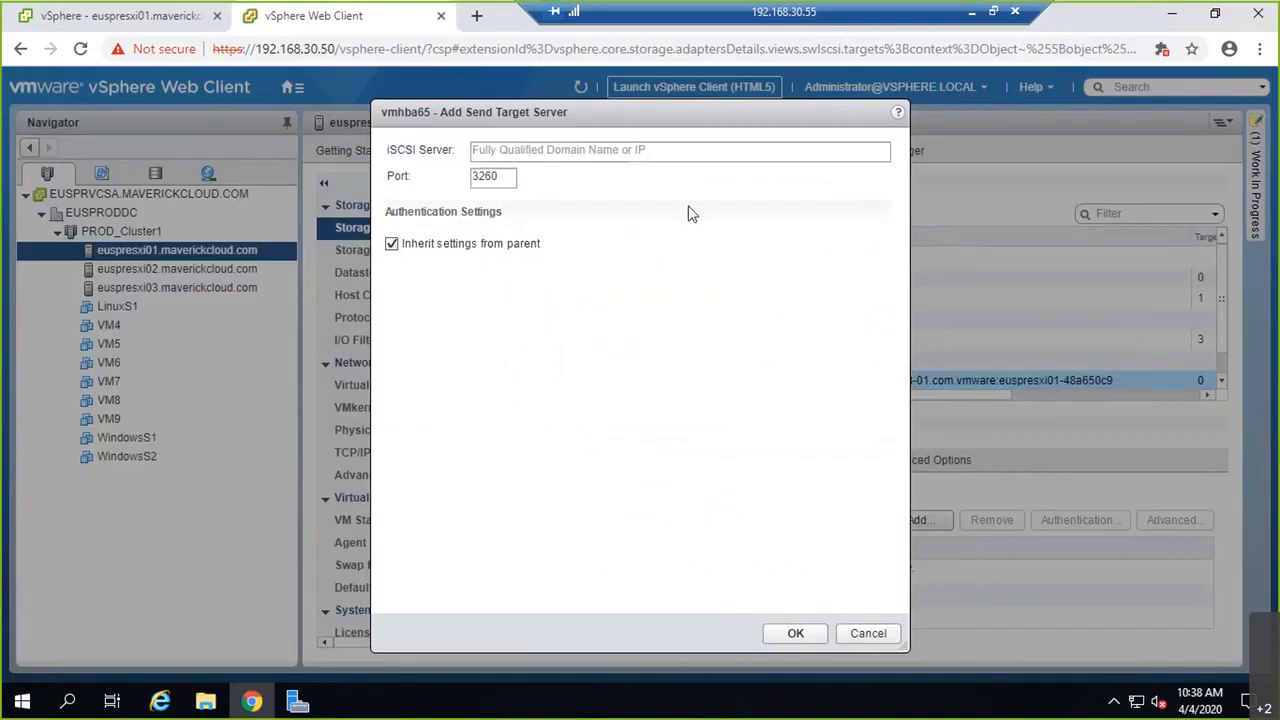
# Step: Add 192.168.30.55 as euspresxi01's send target server
pyautogui.click(642, 151)
pyautogui.write('192.168')
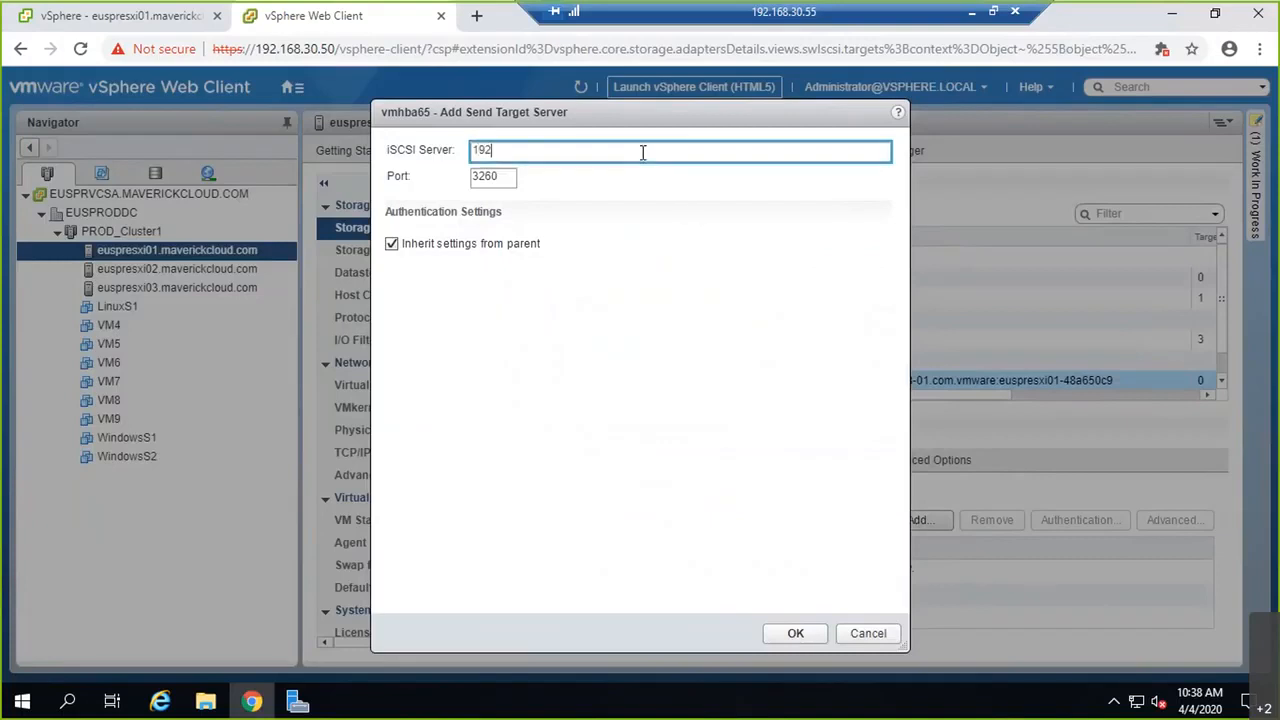
pyautogui.write('.30.55')
pyautogui.click(797, 636)
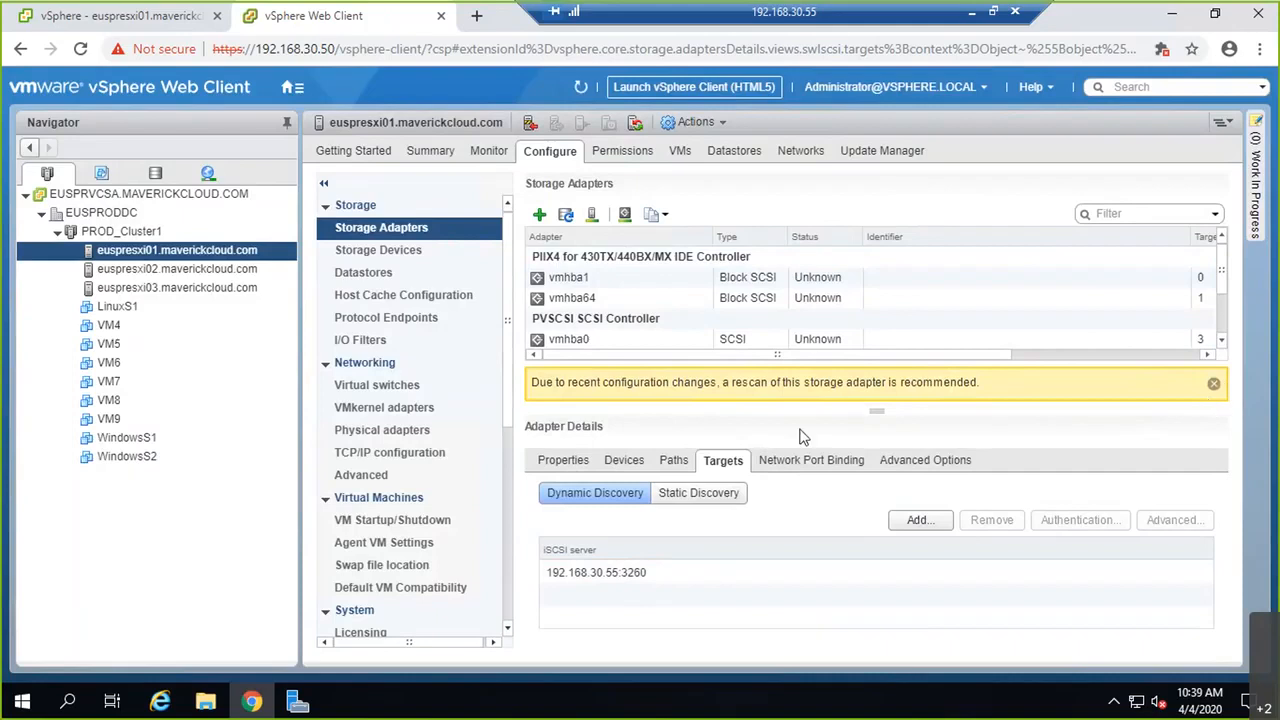
# Step: Rescan euspresxi01's storage, confirm the HBA and VMFS rescans completed, and select euspresxi02
pyautogui.click(1214, 383)
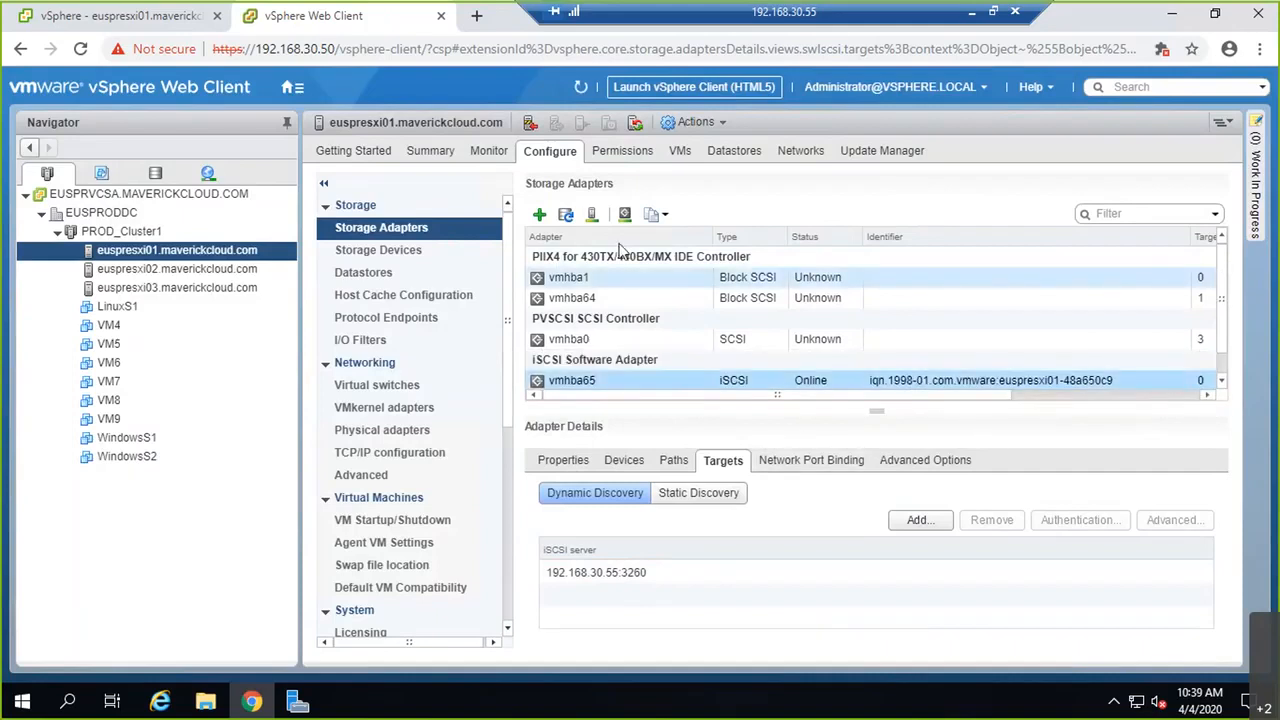
pyautogui.click(594, 215)
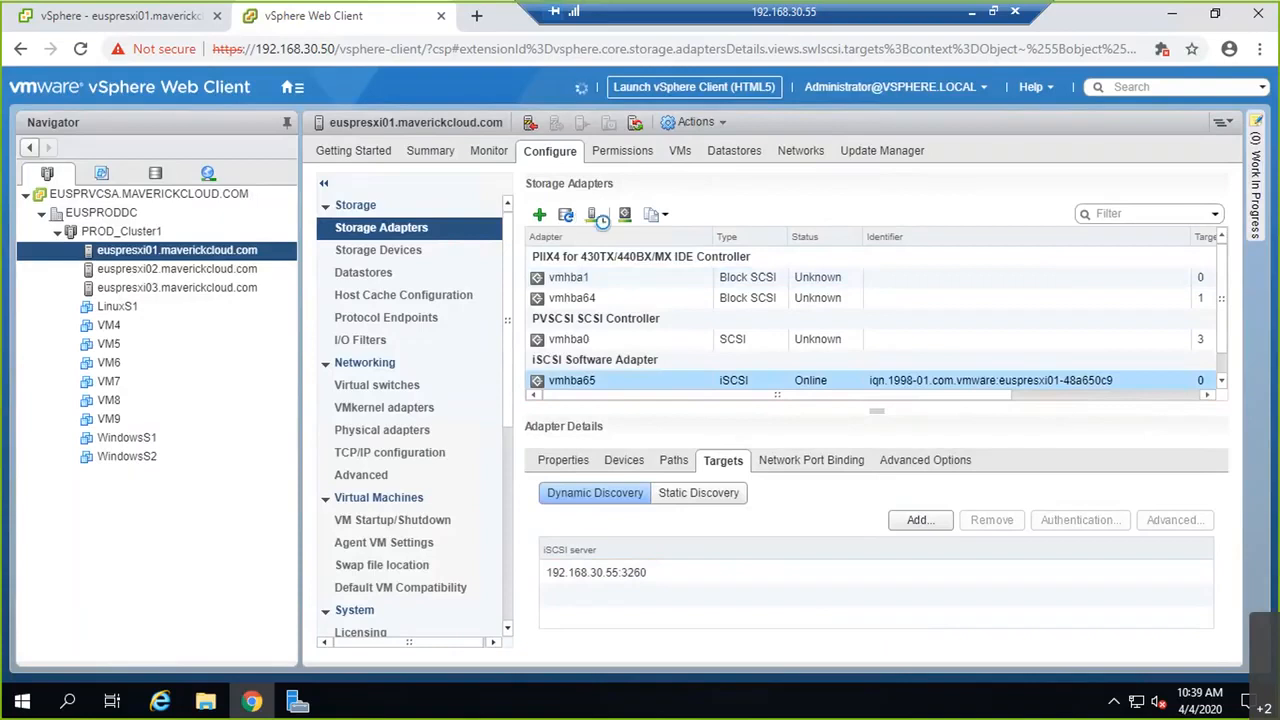
pyautogui.click(748, 489)
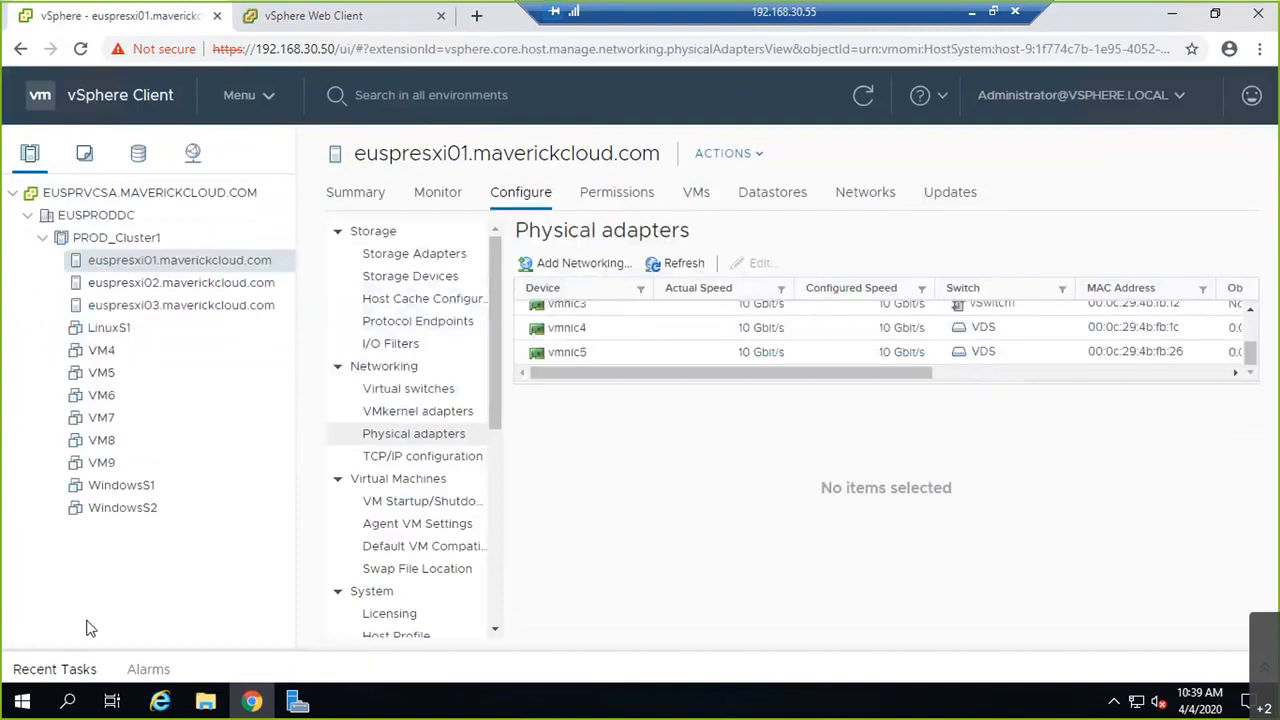
pyautogui.click(54, 669)
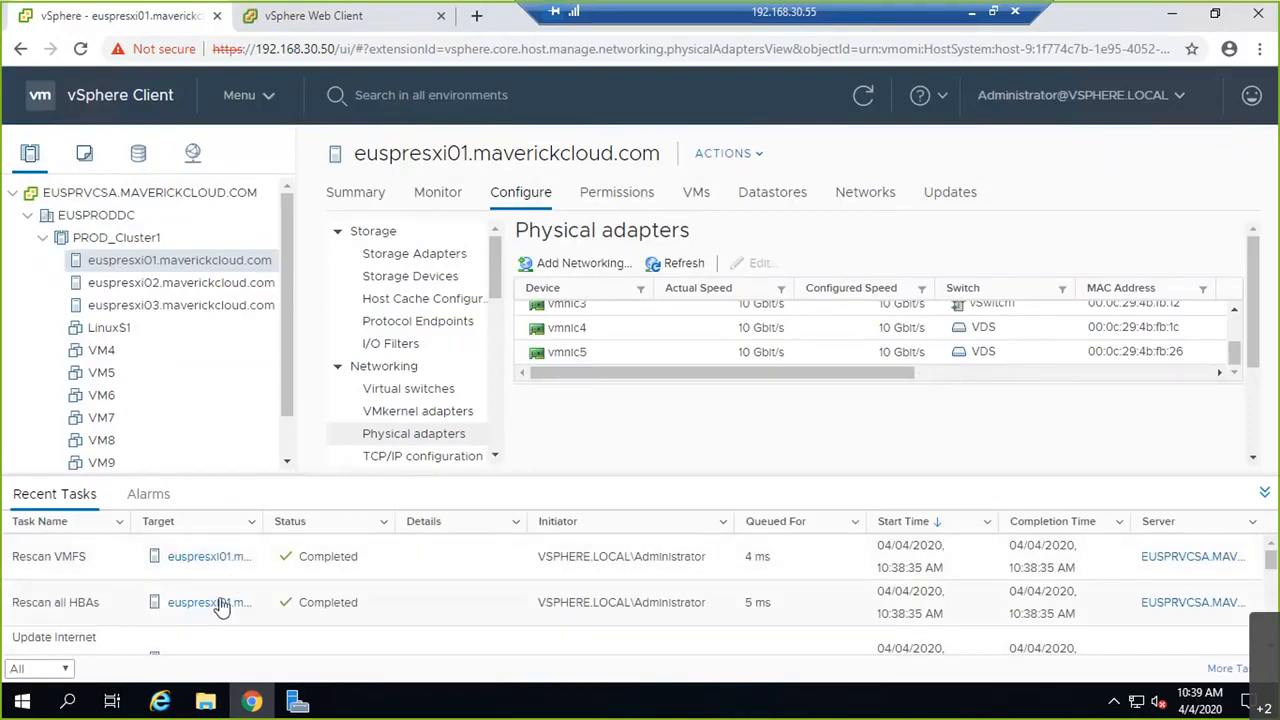
pyautogui.click(362, 16)
pyautogui.click(196, 268)
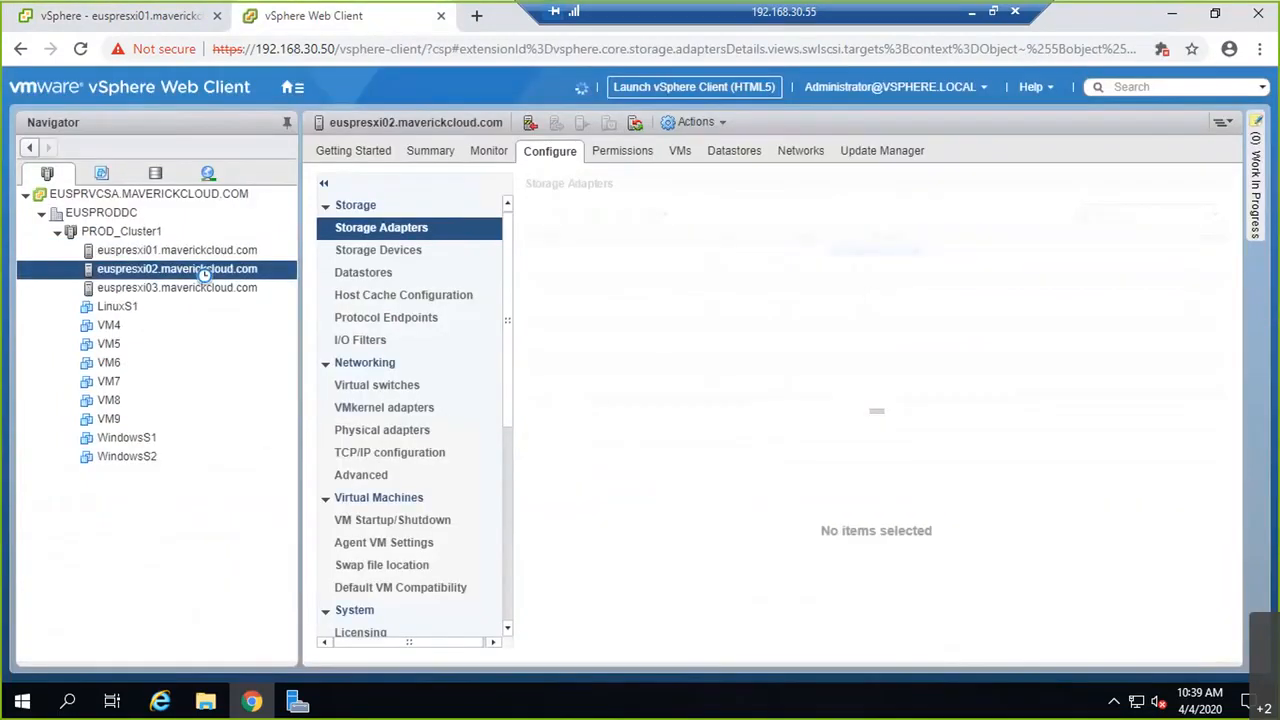
# Step: Add 192.168.30.55 as a dynamic discovery target on euspresxi02's vmhba65
pyautogui.click(904, 383)
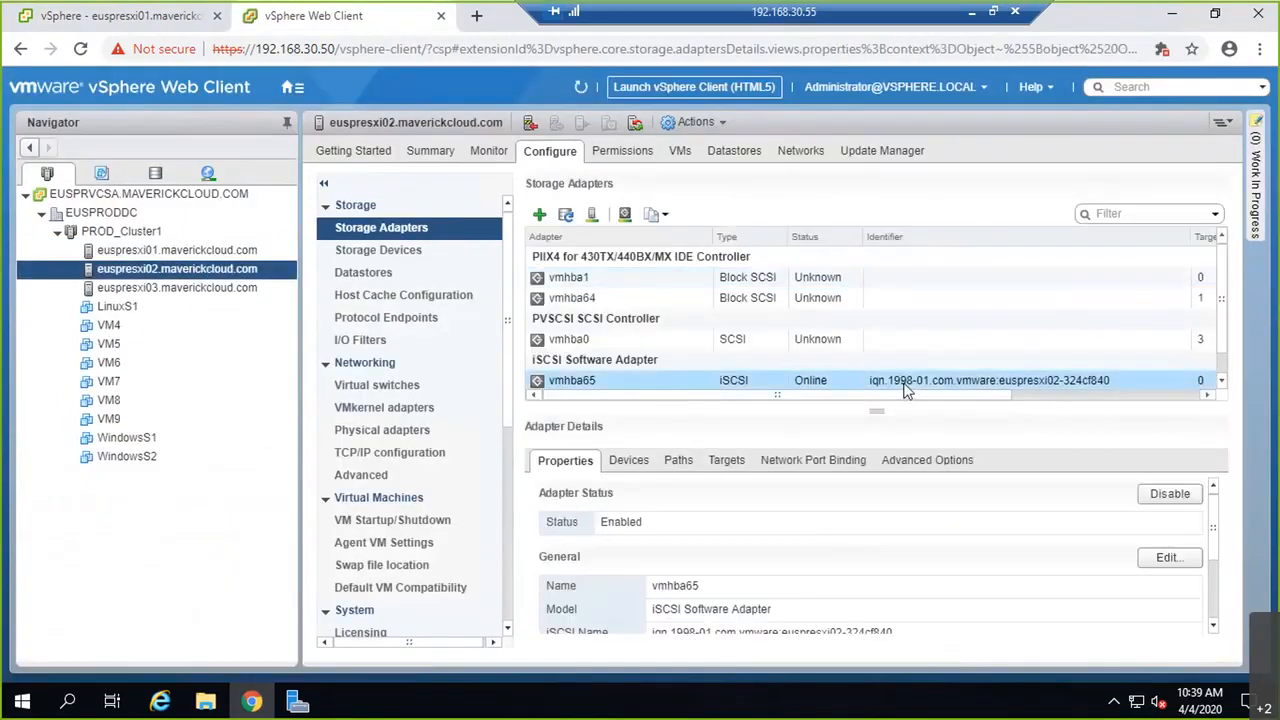
pyautogui.click(728, 464)
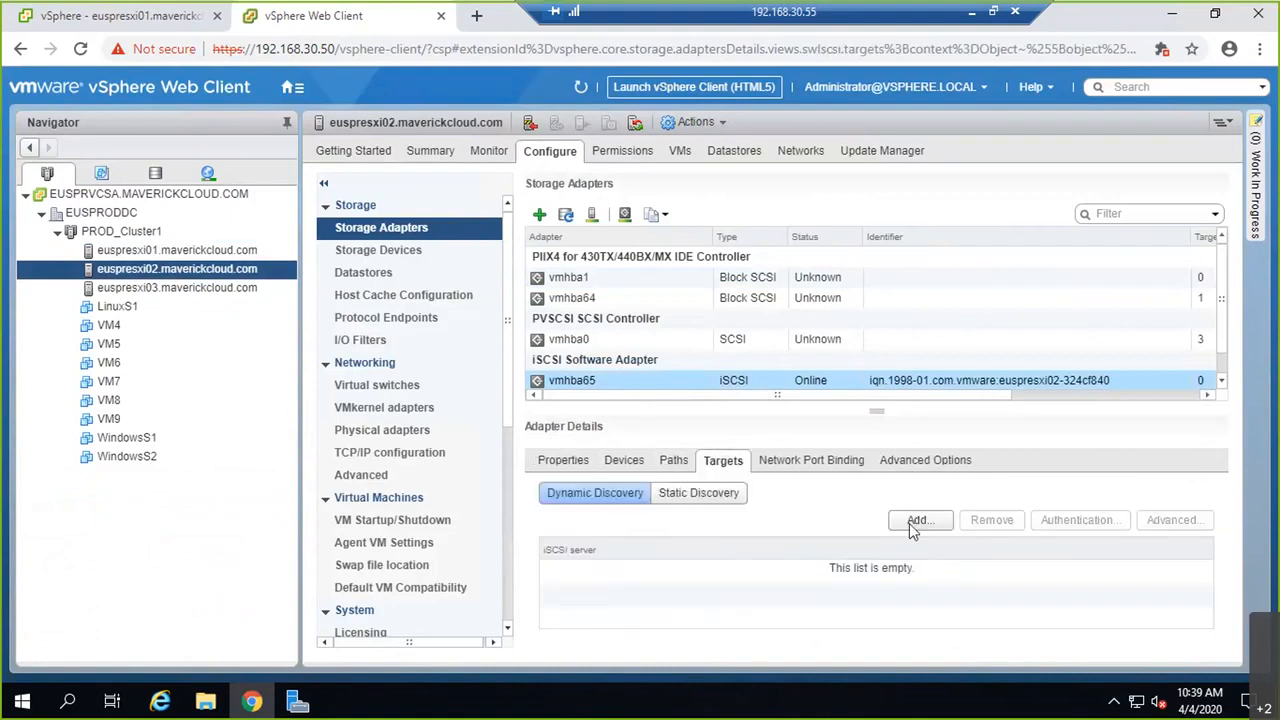
pyautogui.click(912, 527)
pyautogui.click(500, 155)
pyautogui.write('192.168.30.')
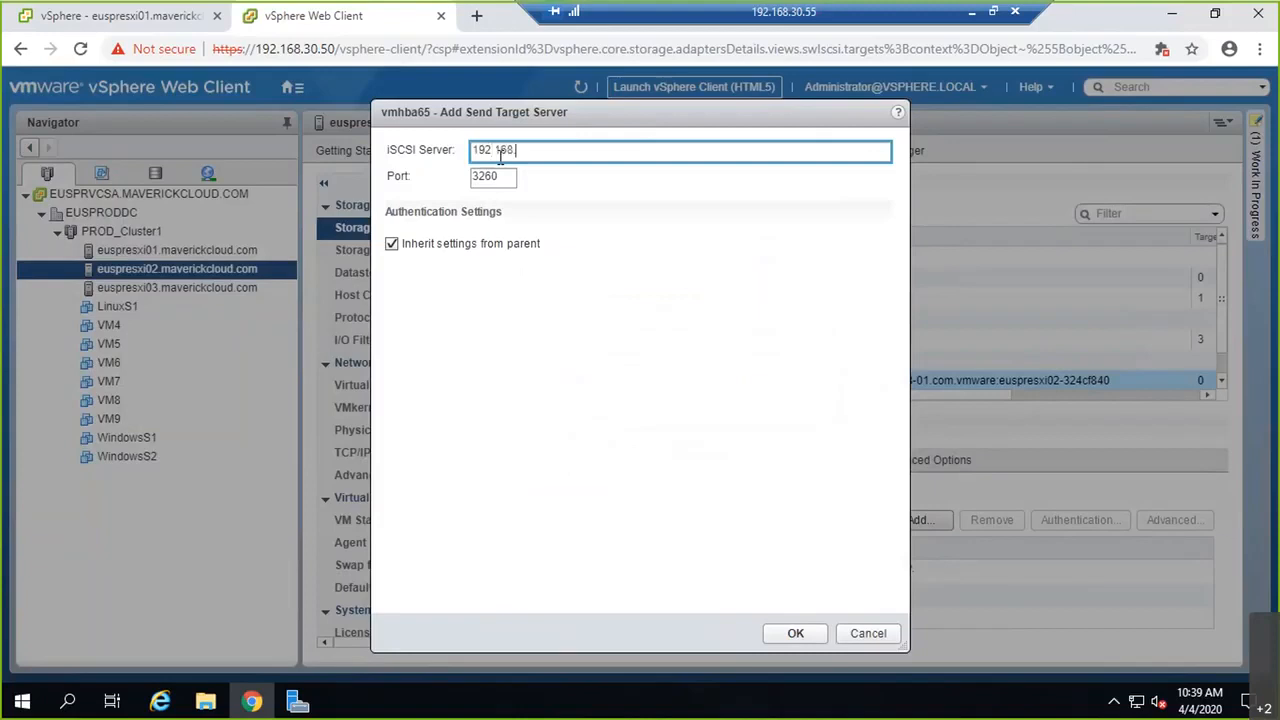
pyautogui.write('55')
pyautogui.click(795, 636)
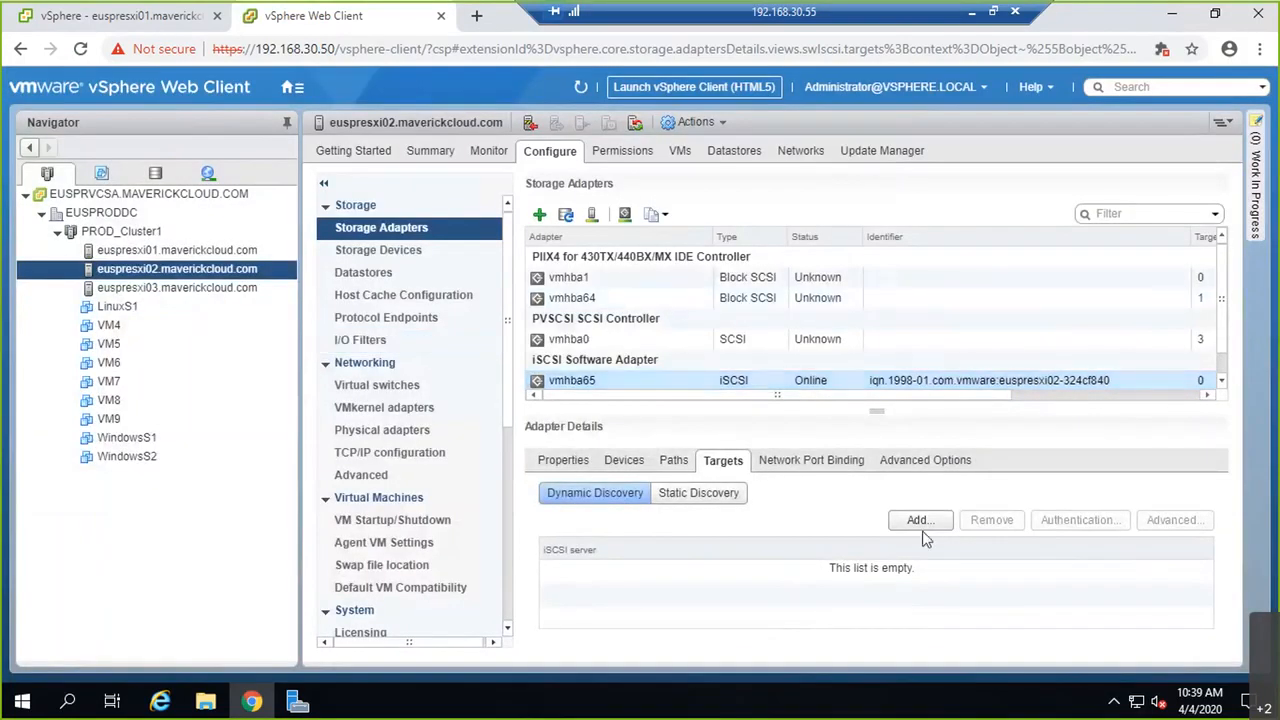
# Step: Rescan euspresxi02's storage and confirm the rescan tasks completed in Recent Tasks
pyautogui.click(591, 218)
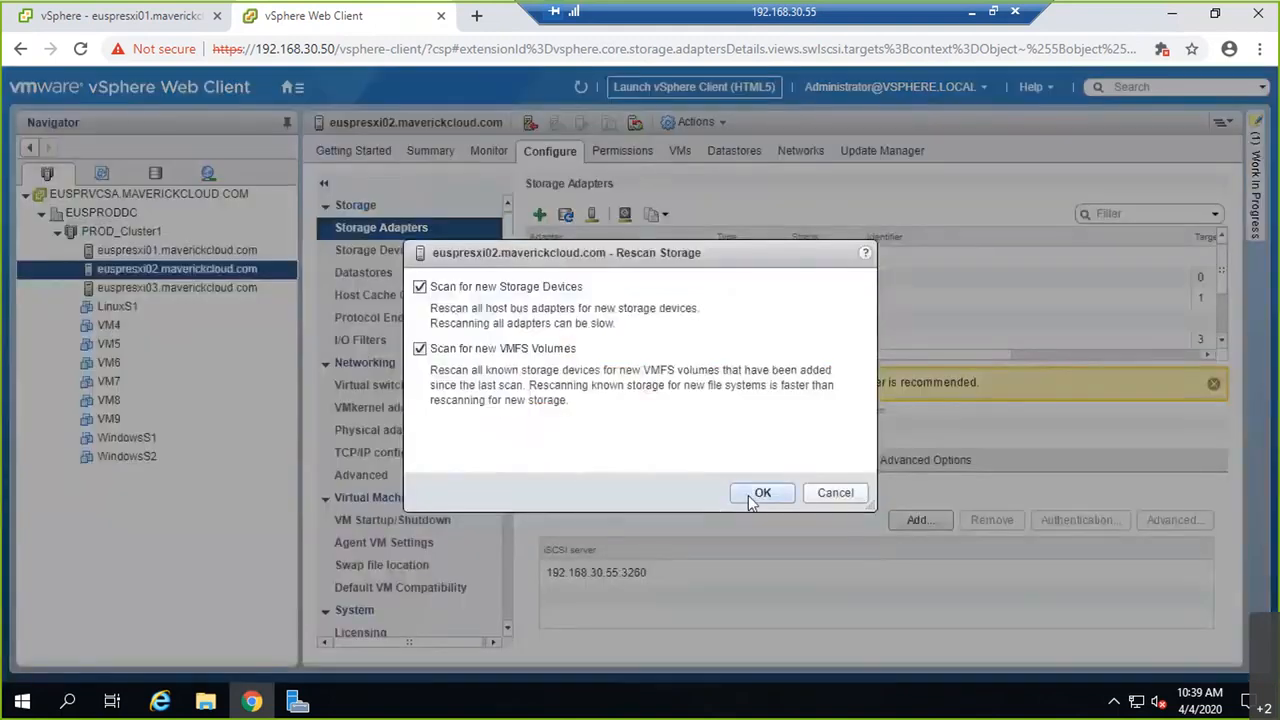
pyautogui.click(750, 495)
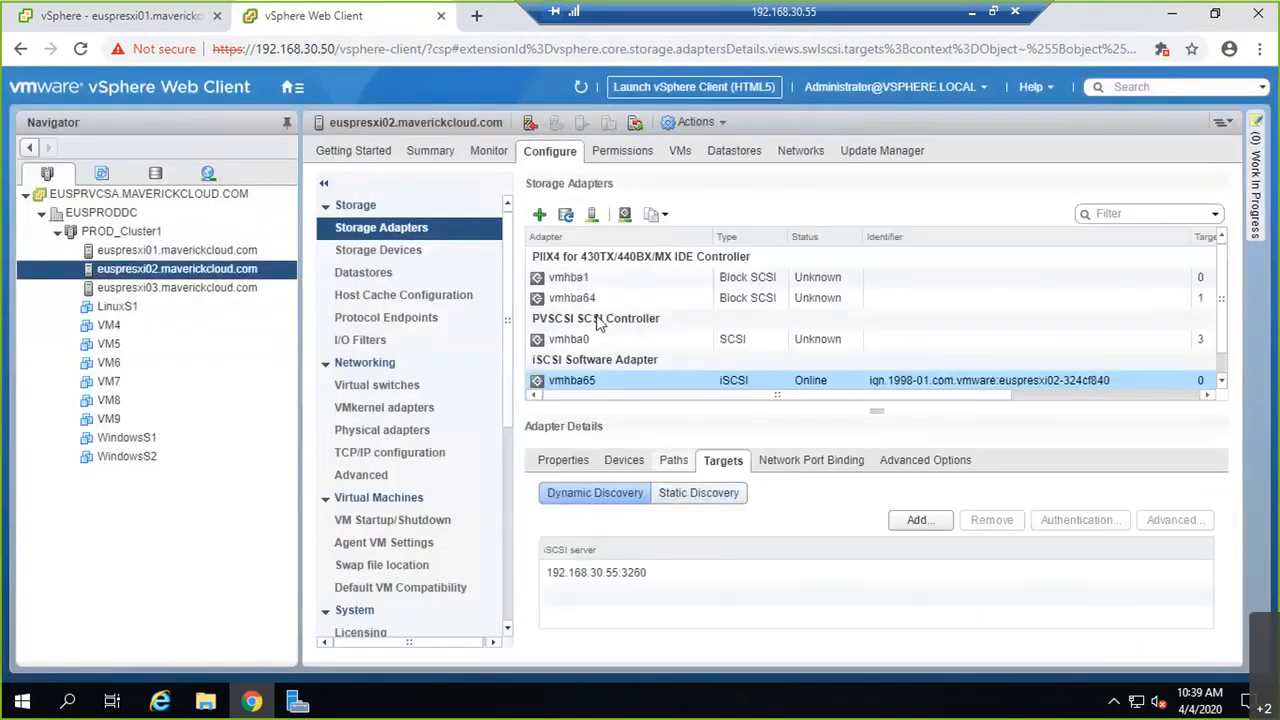
pyautogui.click(156, 18)
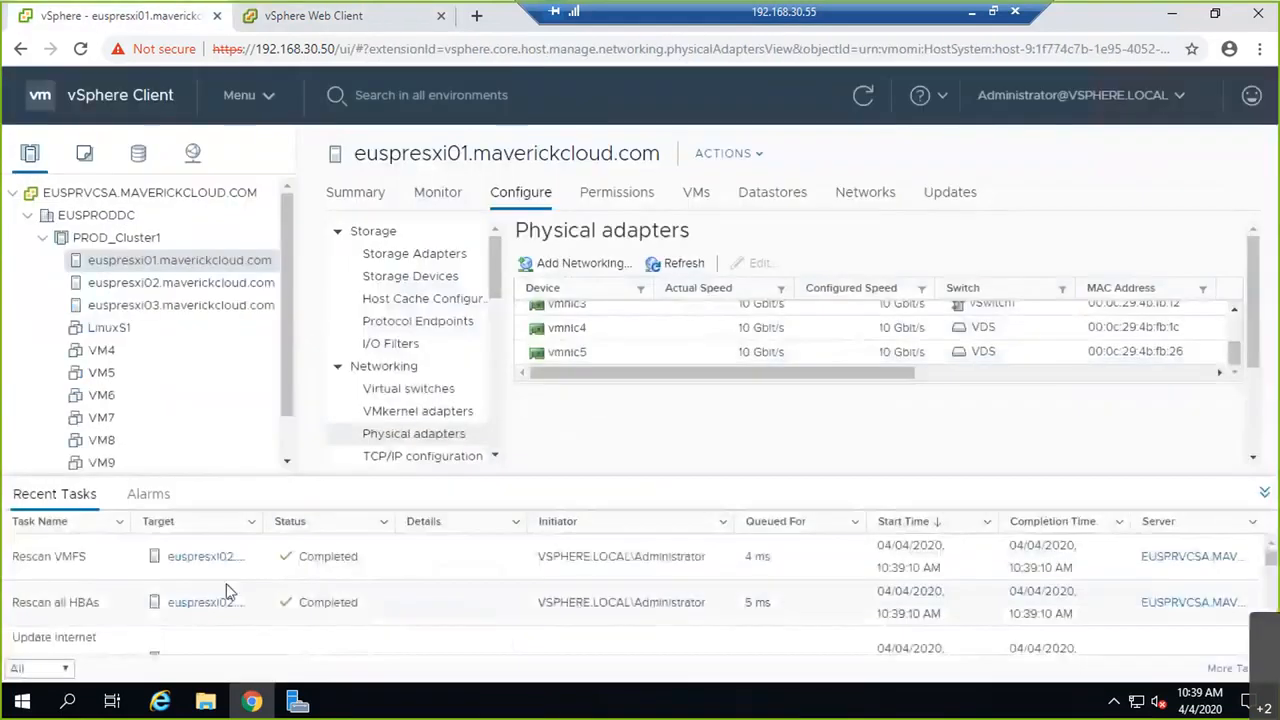
pyautogui.click(350, 16)
# Step: Add 192.168.30.55 as a dynamic discovery target on euspresxi03's vmhba65
pyautogui.click(214, 288)
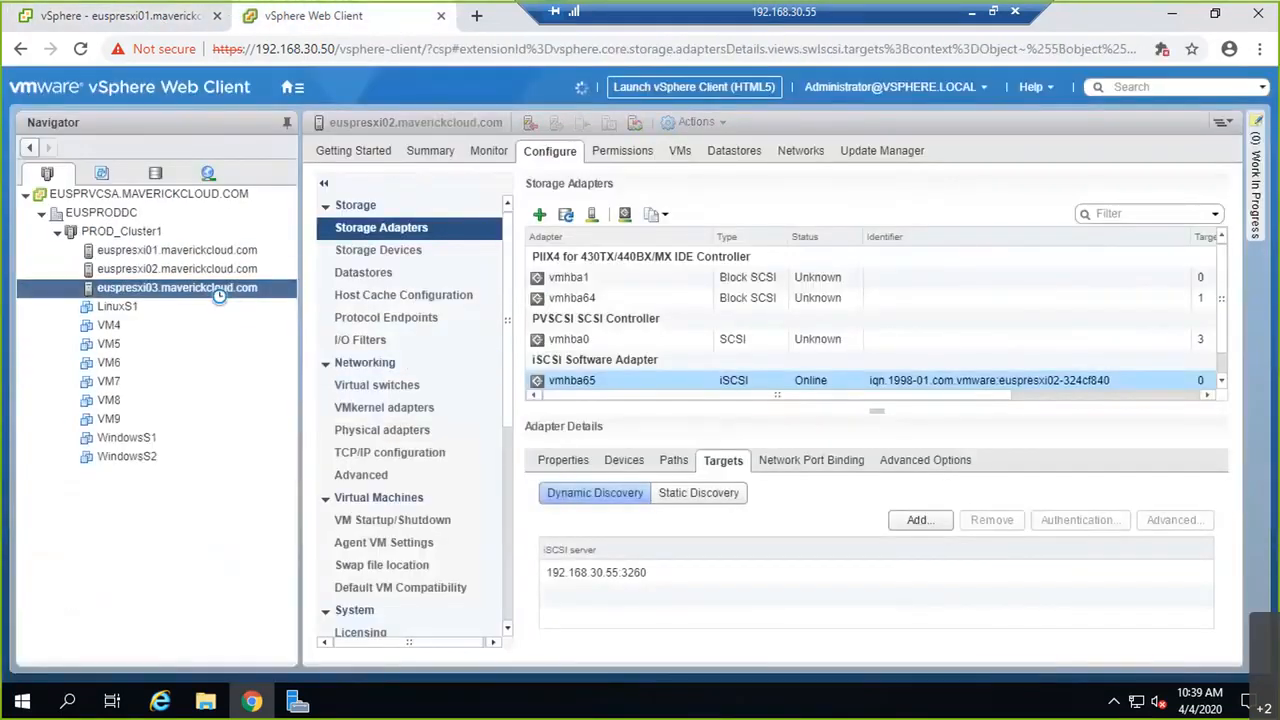
pyautogui.click(650, 386)
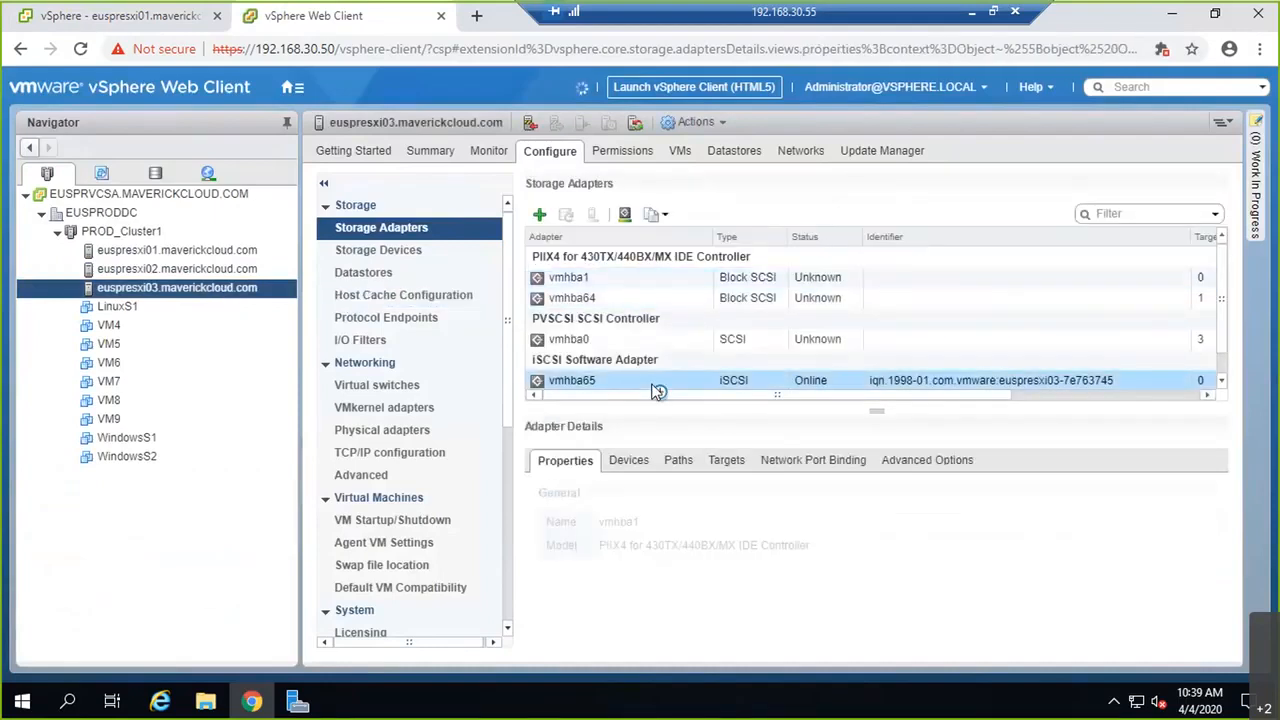
pyautogui.click(726, 460)
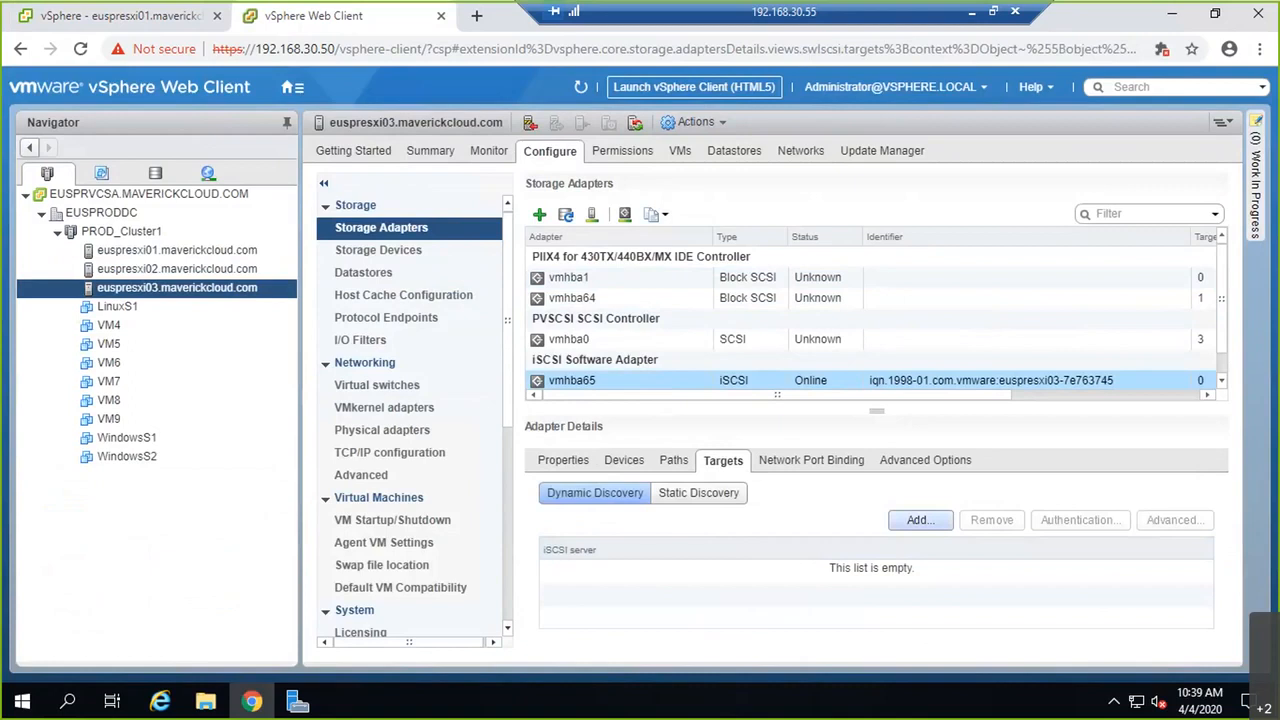
pyautogui.click(918, 520)
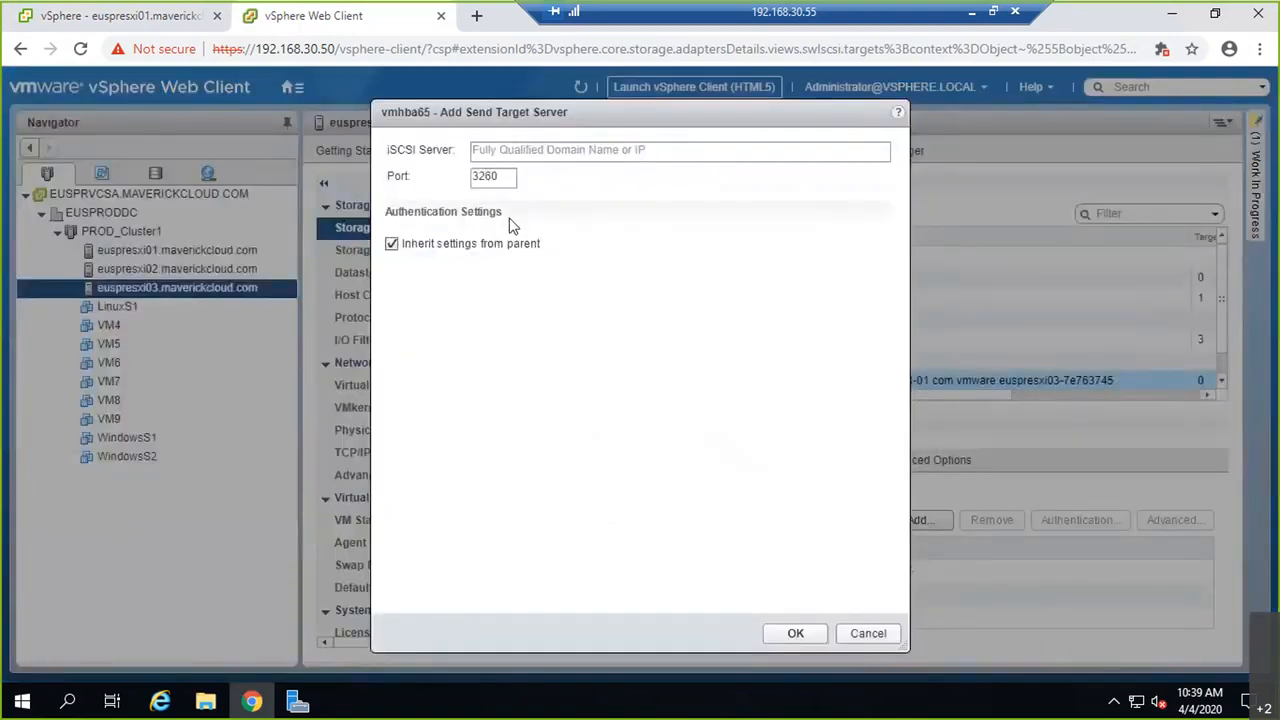
pyautogui.click(520, 152)
pyautogui.write('192.168.30.55')
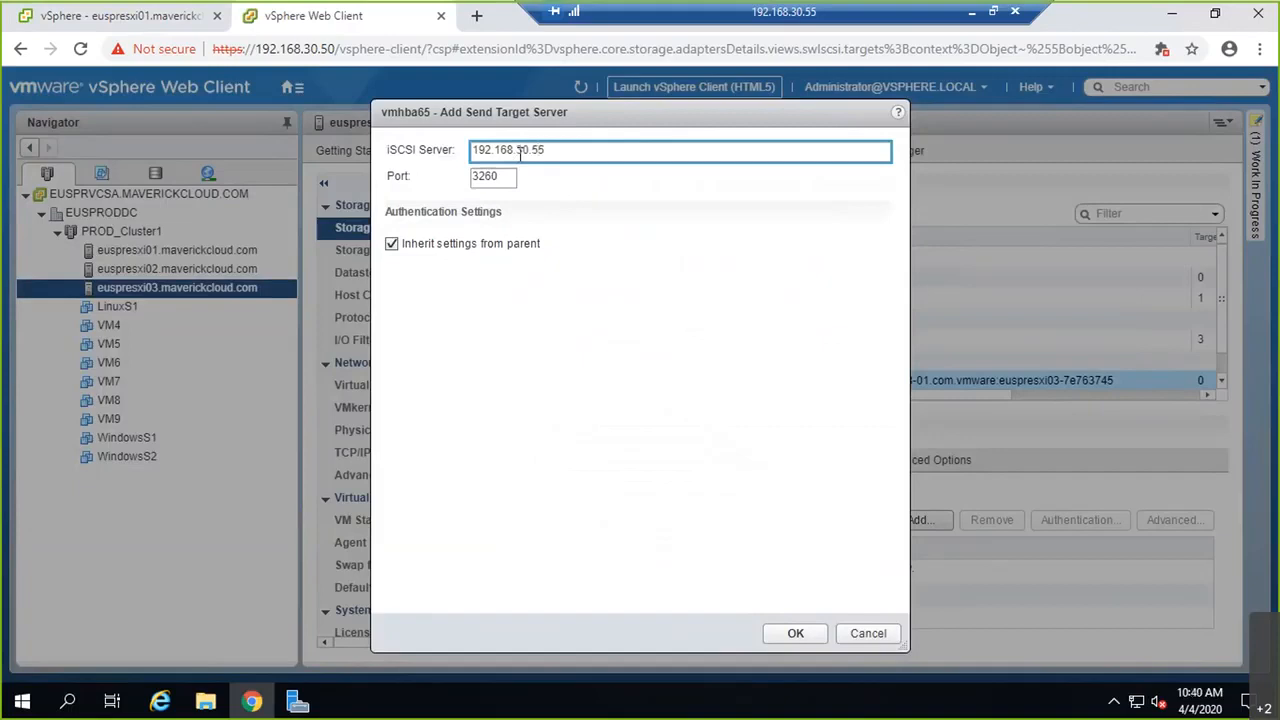
pyautogui.click(790, 635)
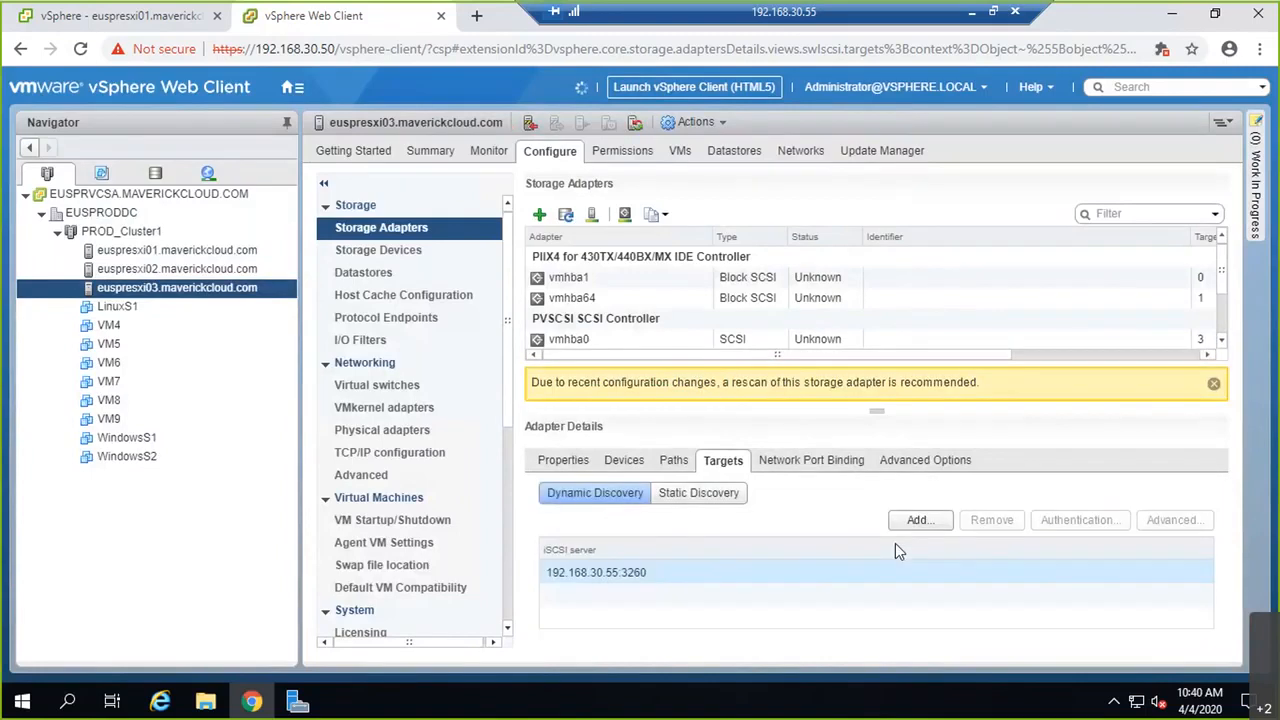
# Step: Rescan euspresxi03's storage and check the rescan results in Recent Tasks
pyautogui.click(592, 217)
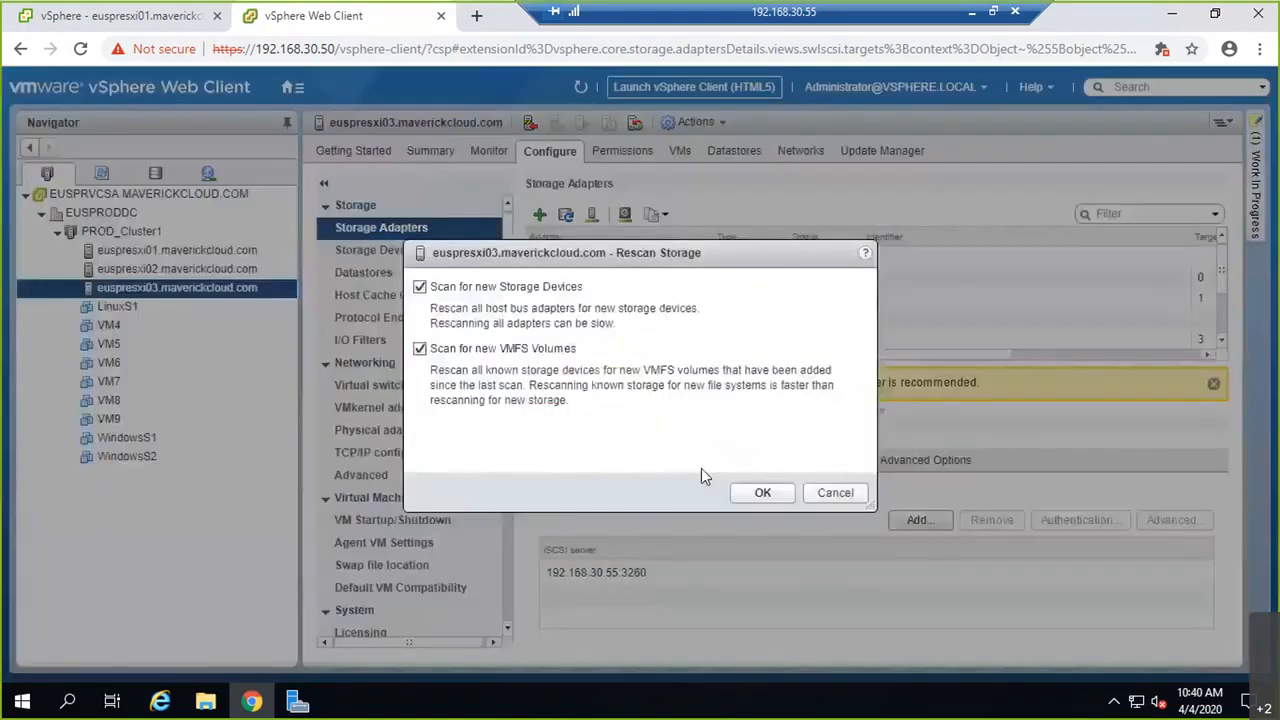
pyautogui.click(754, 491)
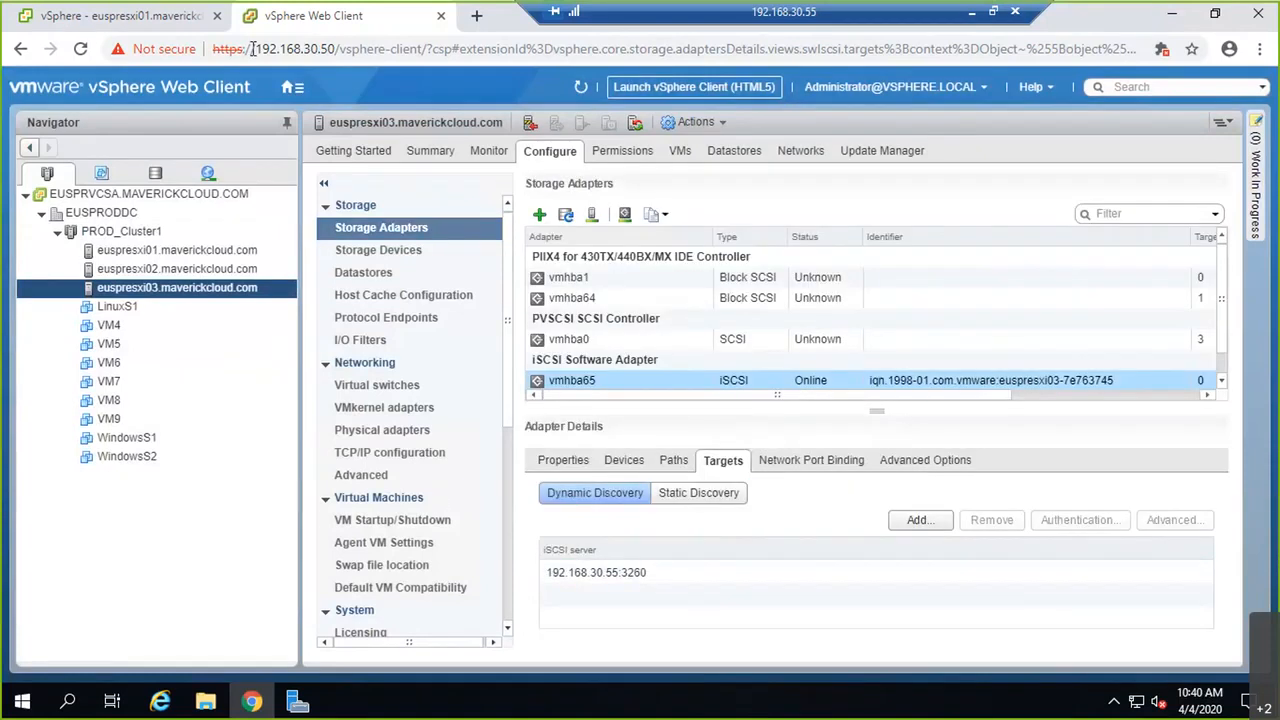
pyautogui.click(158, 24)
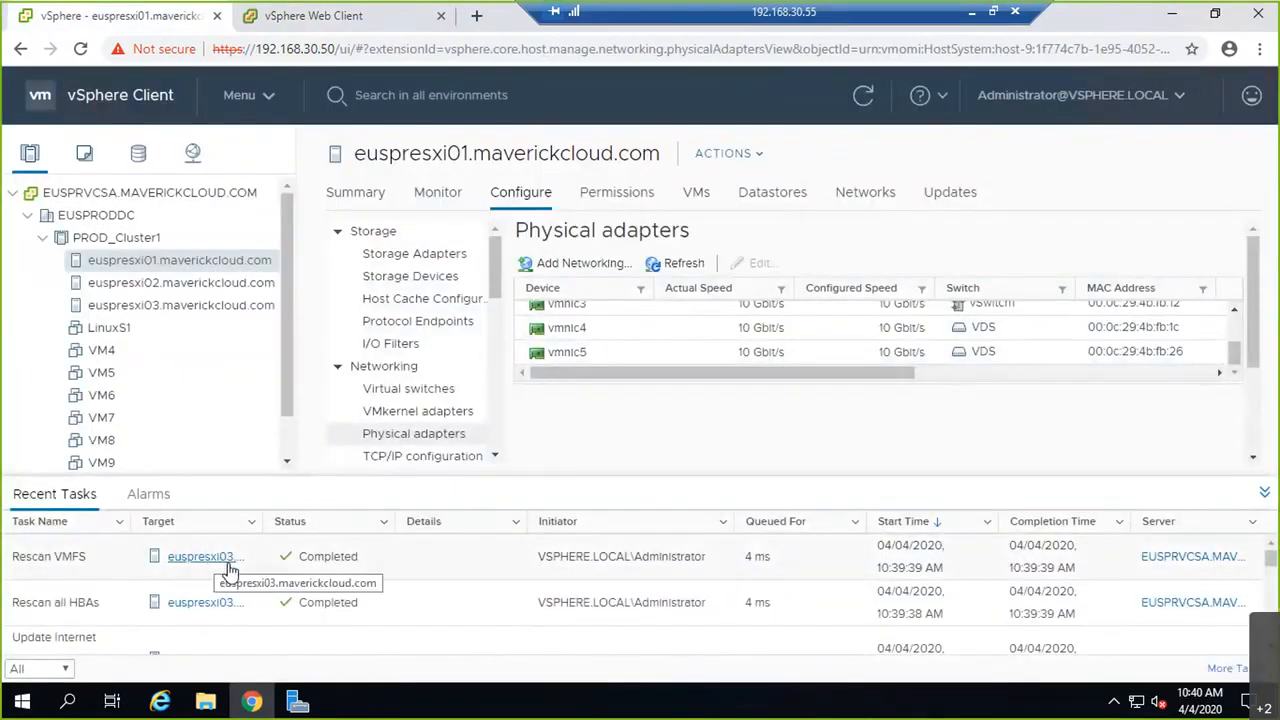
pyautogui.click(322, 25)
# Step: Show vmhba65's port bindings iSCSI1/vmk2 and iSCSI2/vmk3 on euspresxi03, both paths not yet used
pyautogui.click(813, 460)
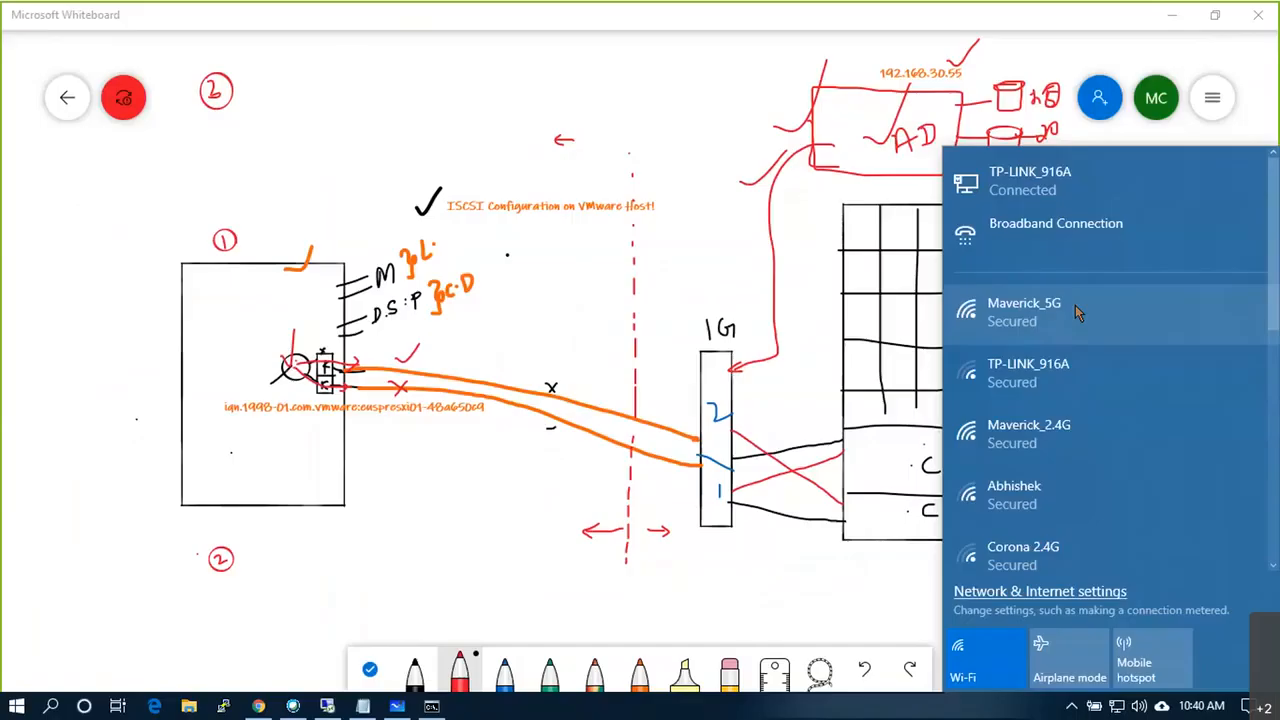
pyautogui.click(1075, 305)
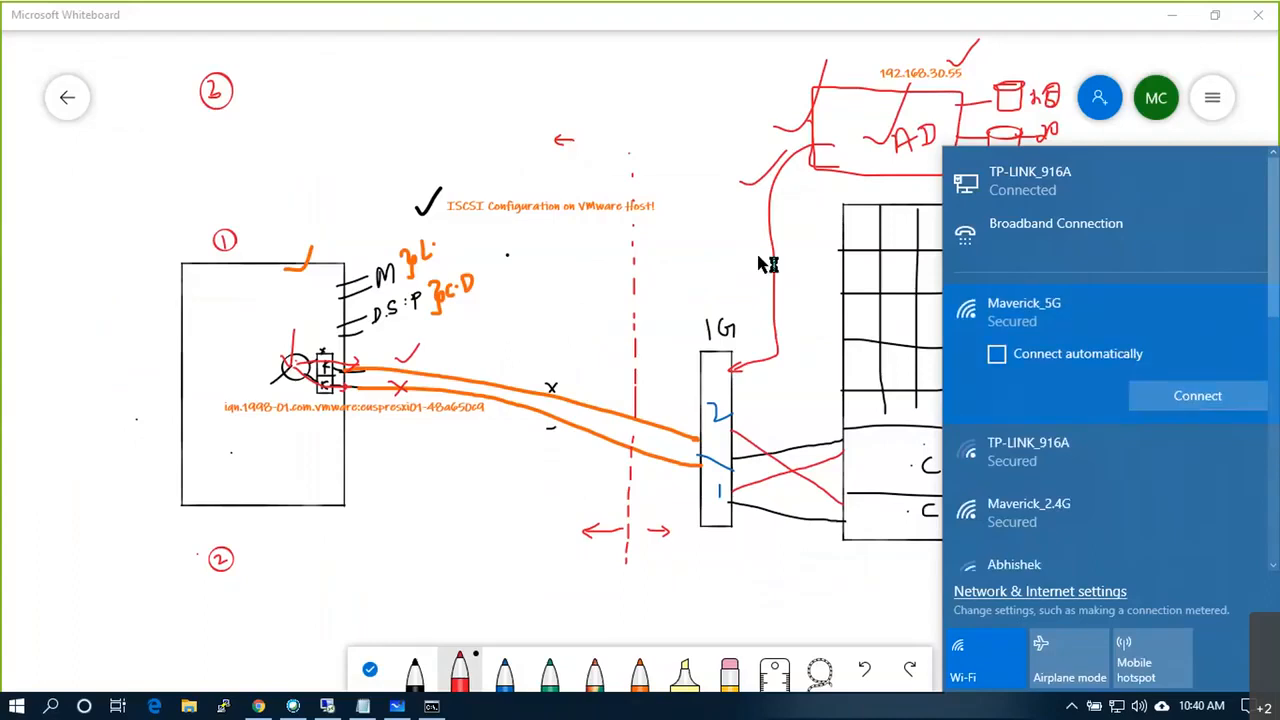
# Step: Dismiss the Wi-Fi list over the iSCSI diagram and return to the vSphere remote desktop session
pyautogui.click(744, 547)
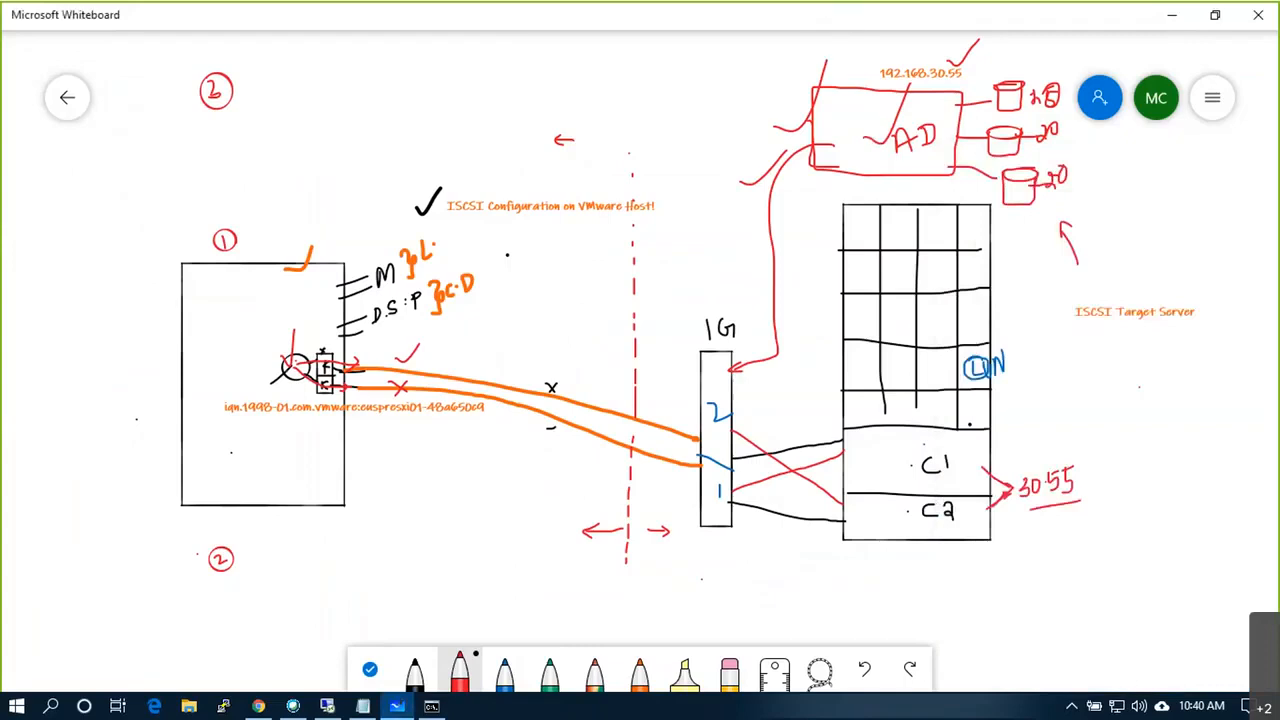
pyautogui.click(327, 708)
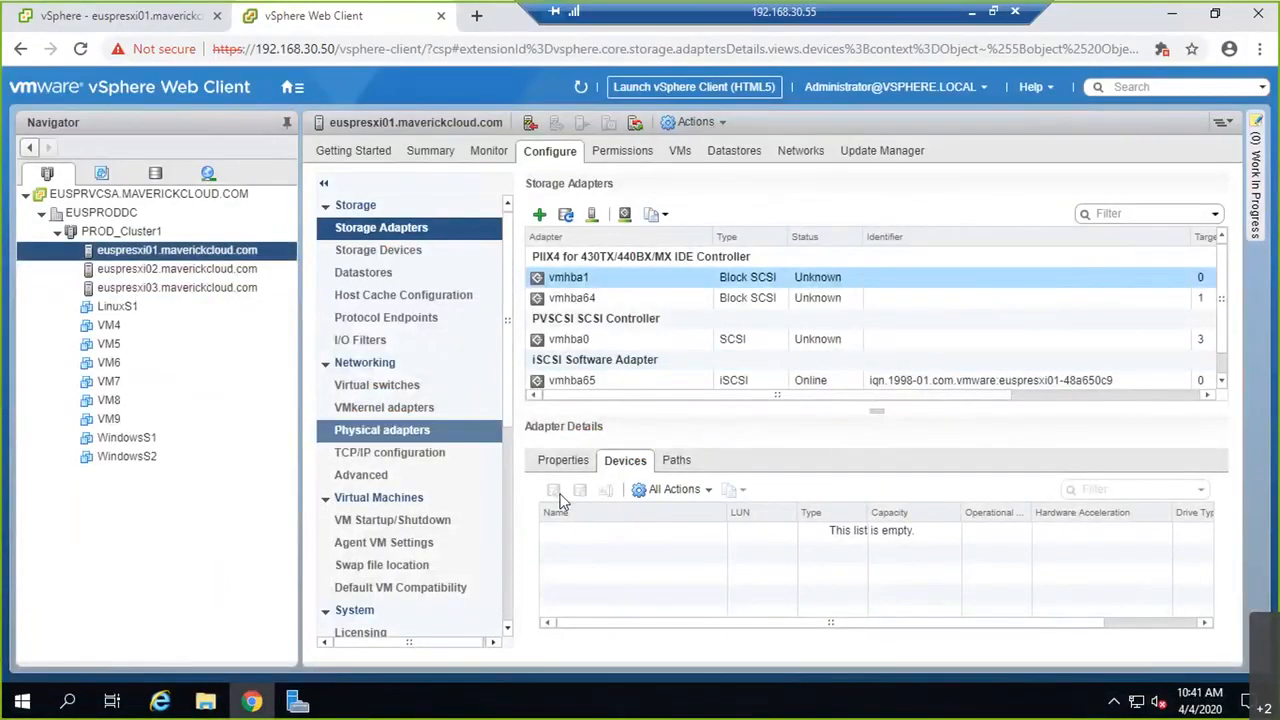
# Step: Check vmhba65's targets, port bindings and empty device list on euspresxi01, then minimize the remote session
pyautogui.click(748, 382)
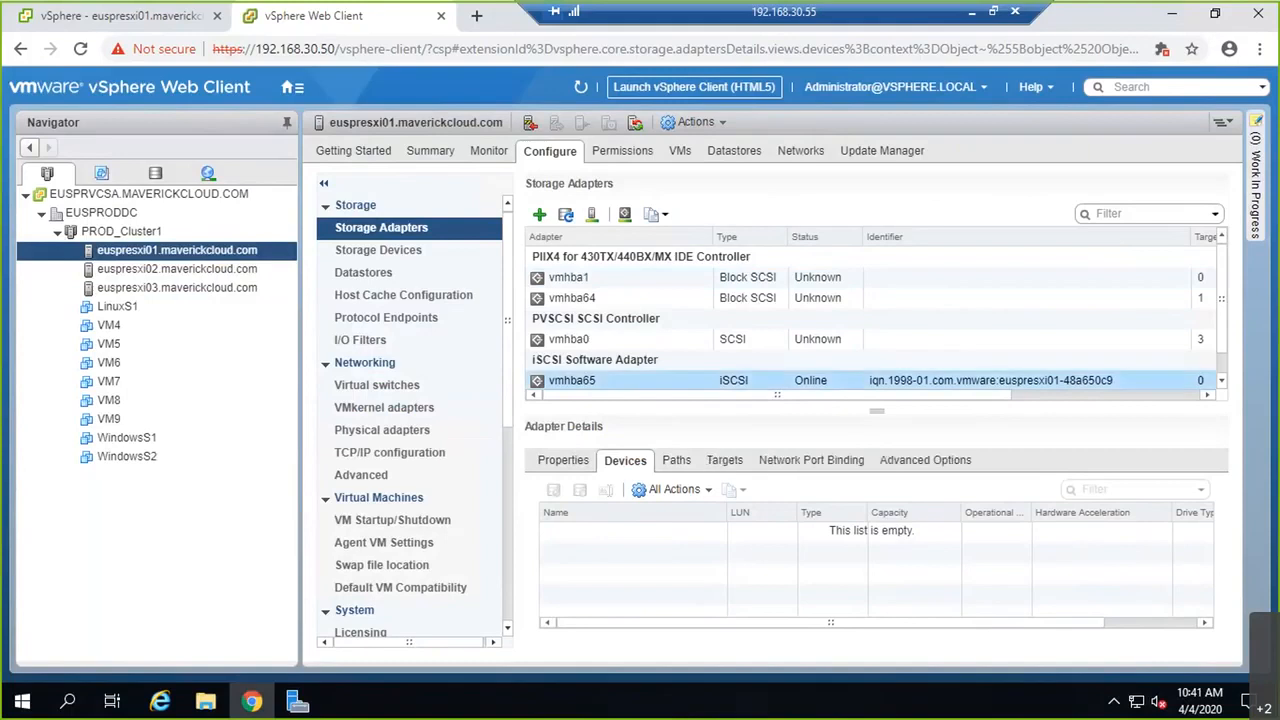
pyautogui.click(722, 461)
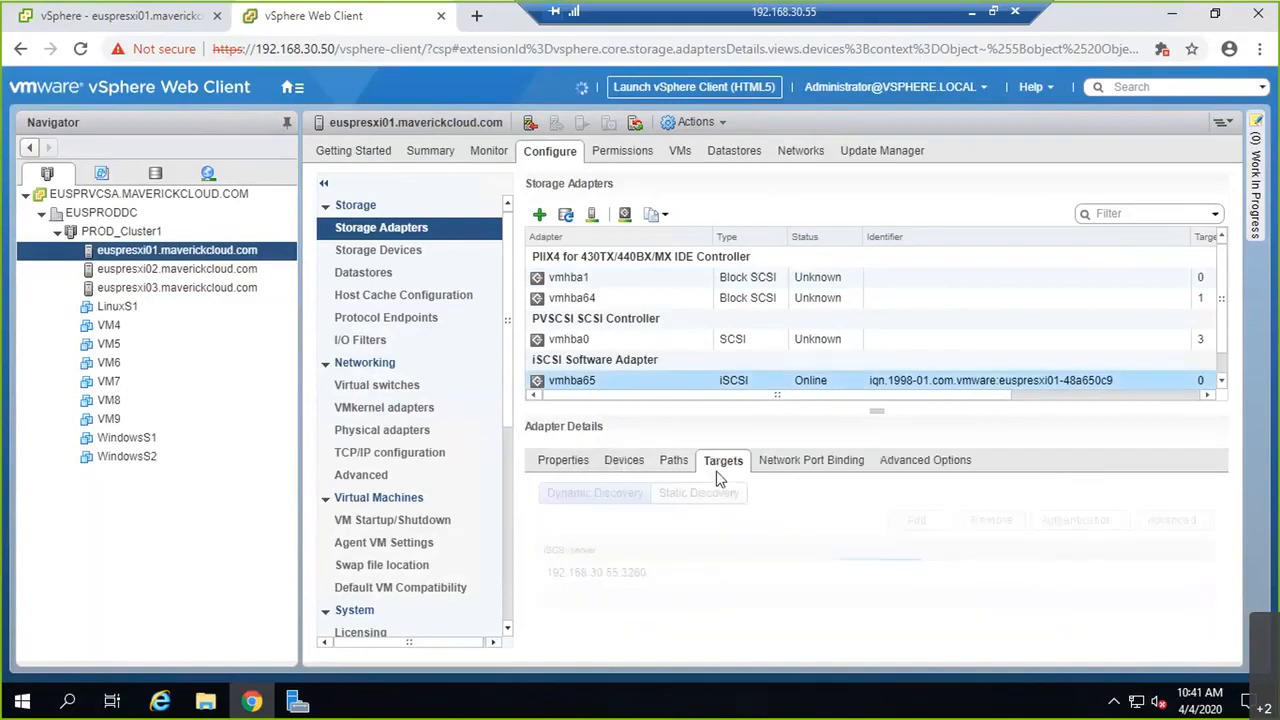
pyautogui.click(800, 461)
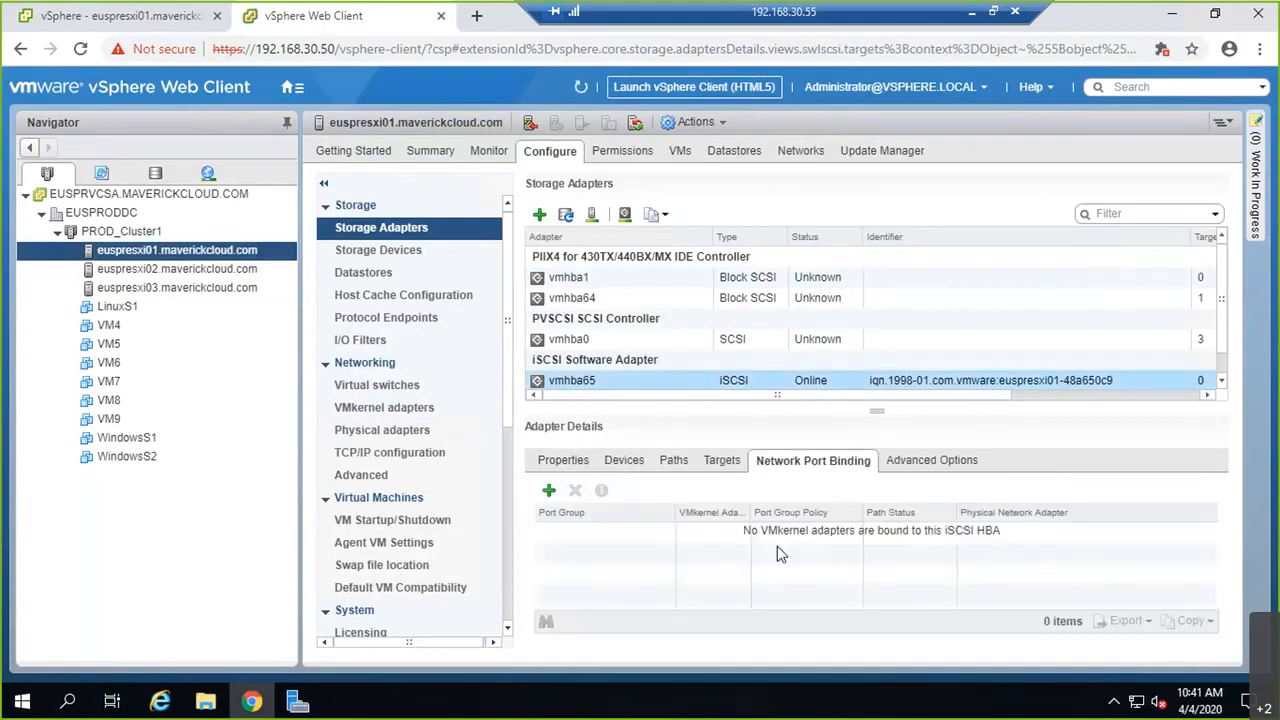
pyautogui.click(625, 462)
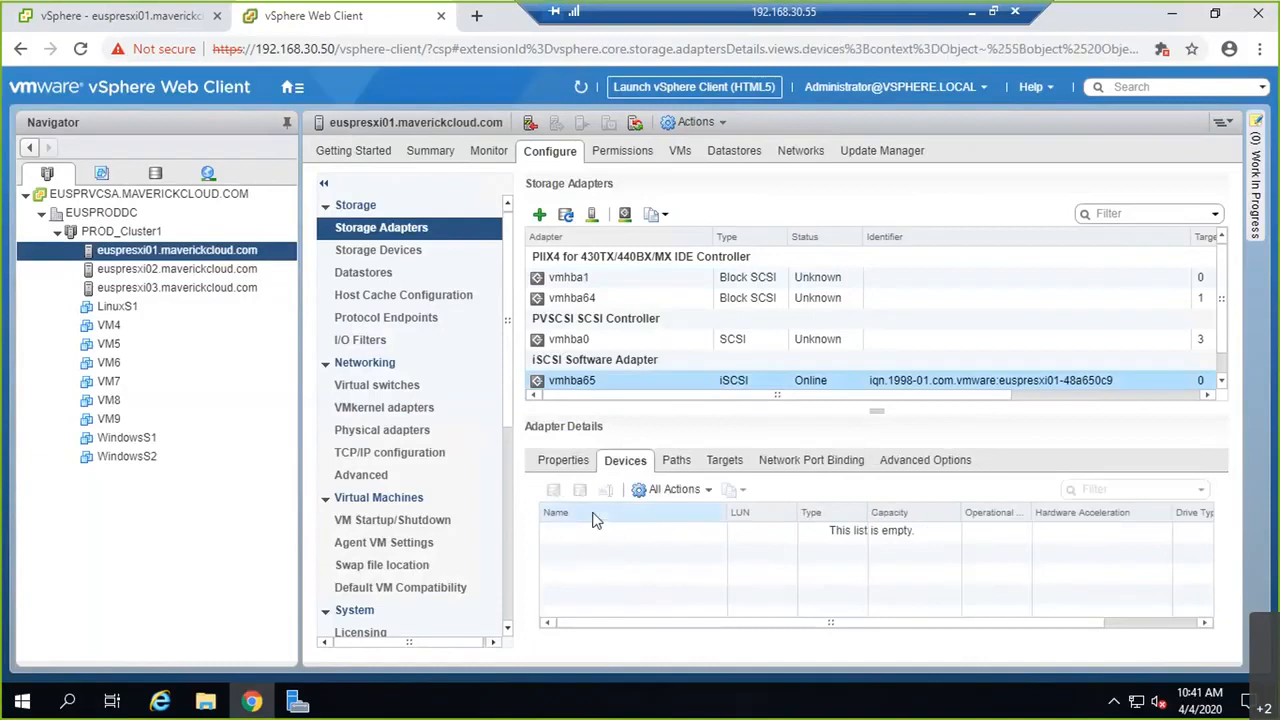
pyautogui.click(973, 13)
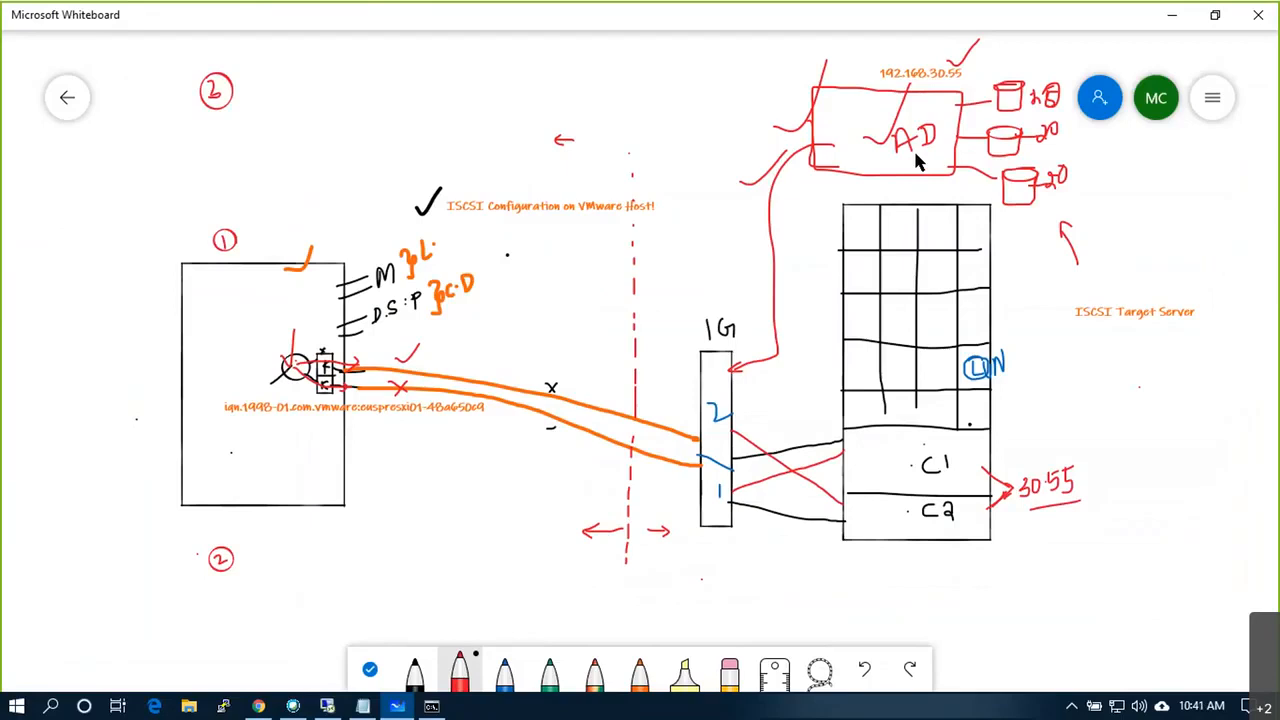
# Step: Restore the remote desktop and minimize Chrome to reveal Server Manager's iSCSI page
pyautogui.click(328, 709)
pyautogui.click(1173, 13)
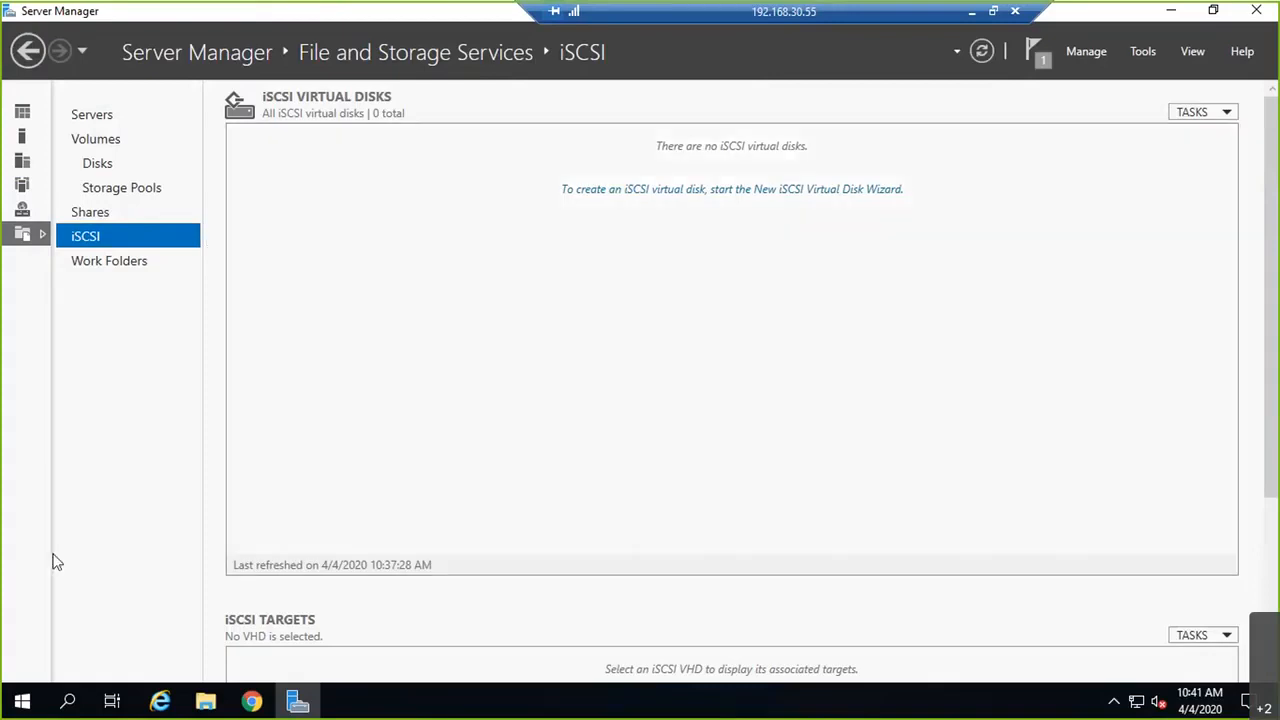
# Step: Close Server Manager and This PC, relaunch Server Manager and dismiss the Windows Admin Center prompt
pyautogui.click(1255, 14)
pyautogui.click(1256, 10)
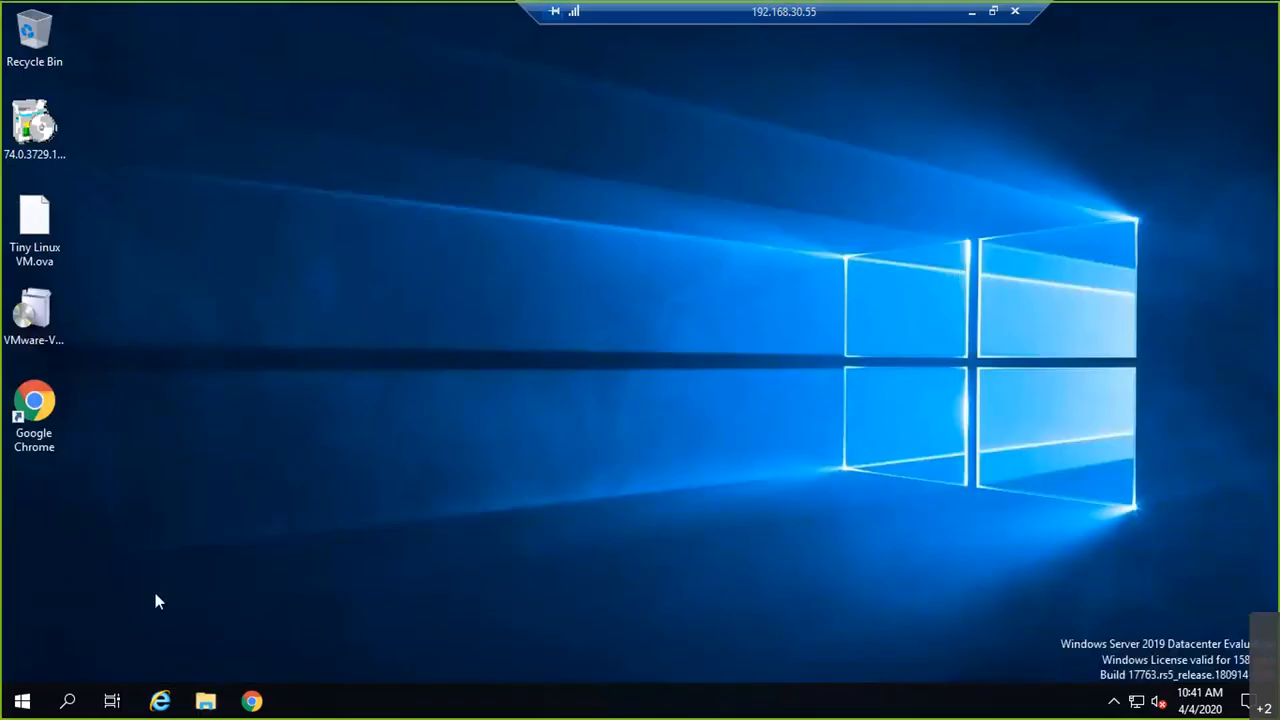
pyautogui.click(22, 705)
pyautogui.click(358, 181)
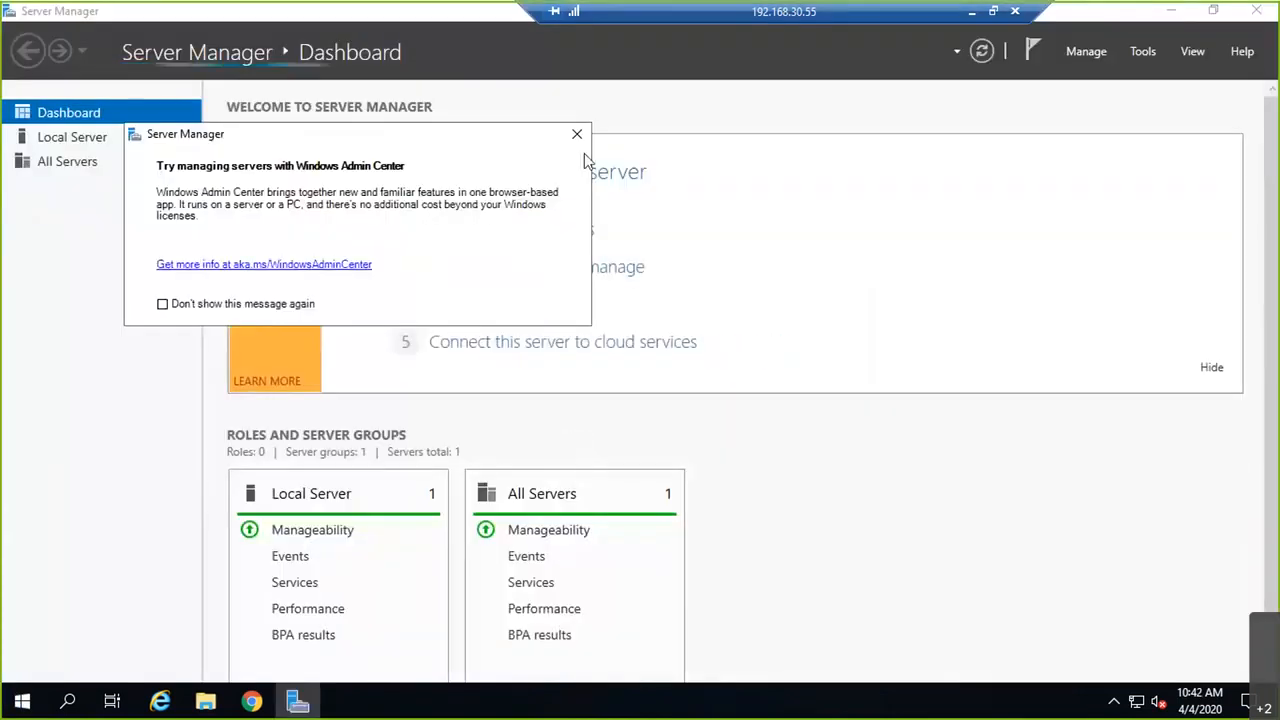
pyautogui.click(574, 131)
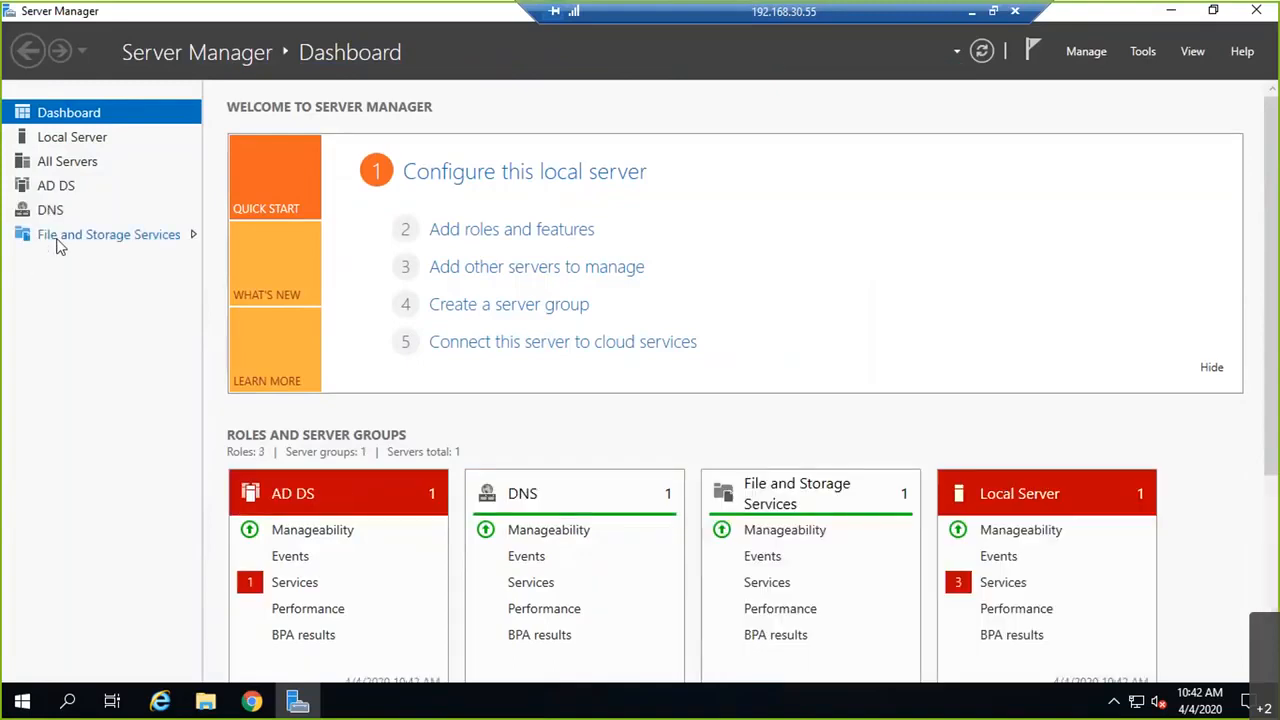
# Step: Go to File and Storage Services > iSCSI and start the New iSCSI Virtual Disk Wizard
pyautogui.click(58, 240)
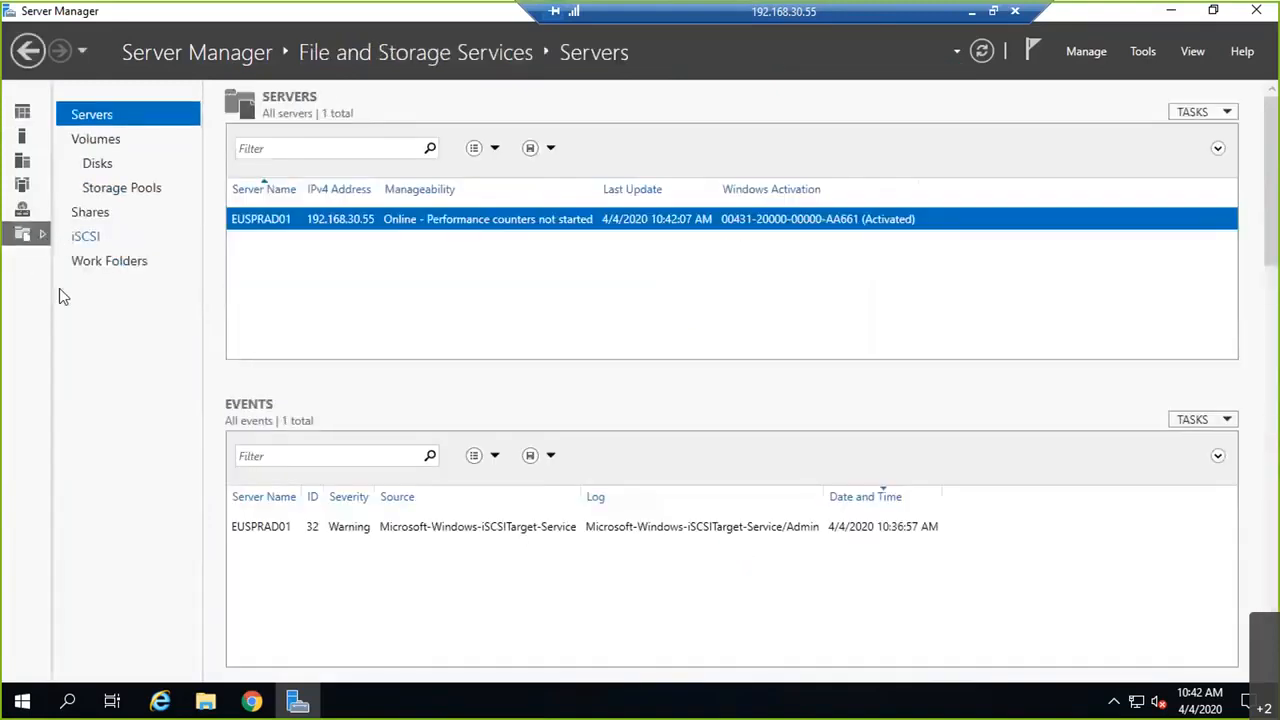
pyautogui.click(84, 244)
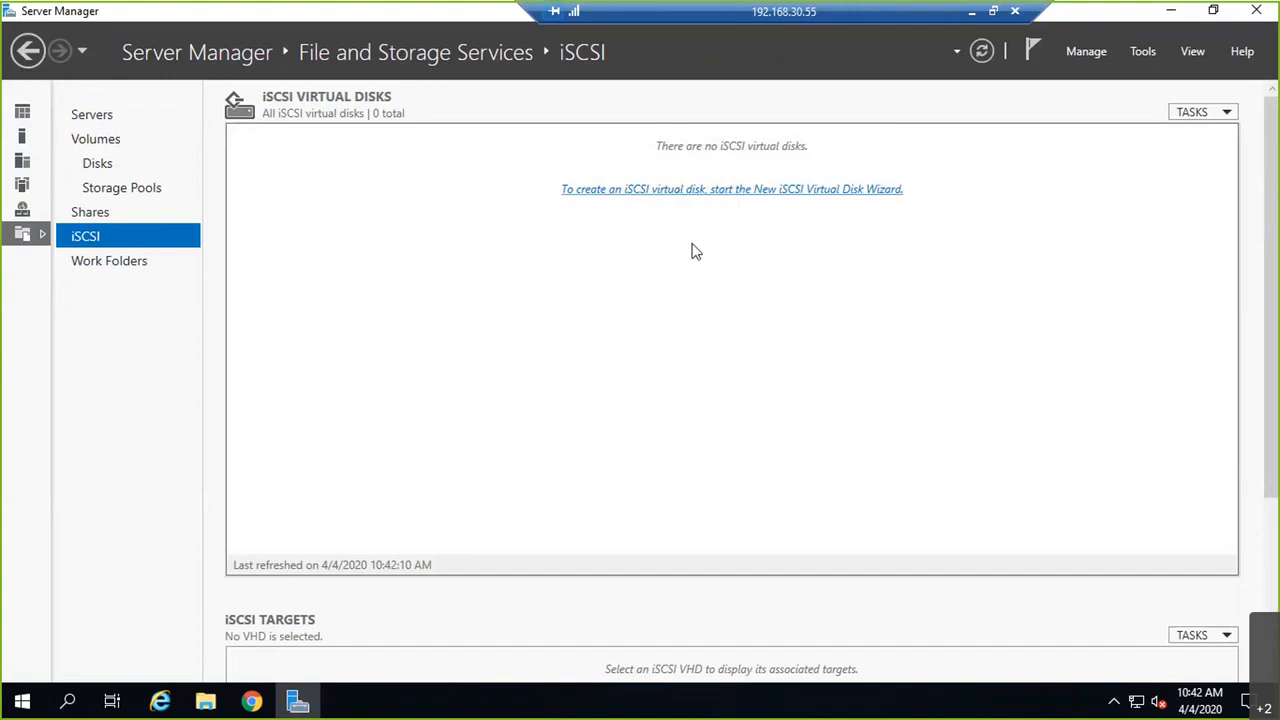
pyautogui.moveTo(526, 163); pyautogui.dragTo(590, 52)
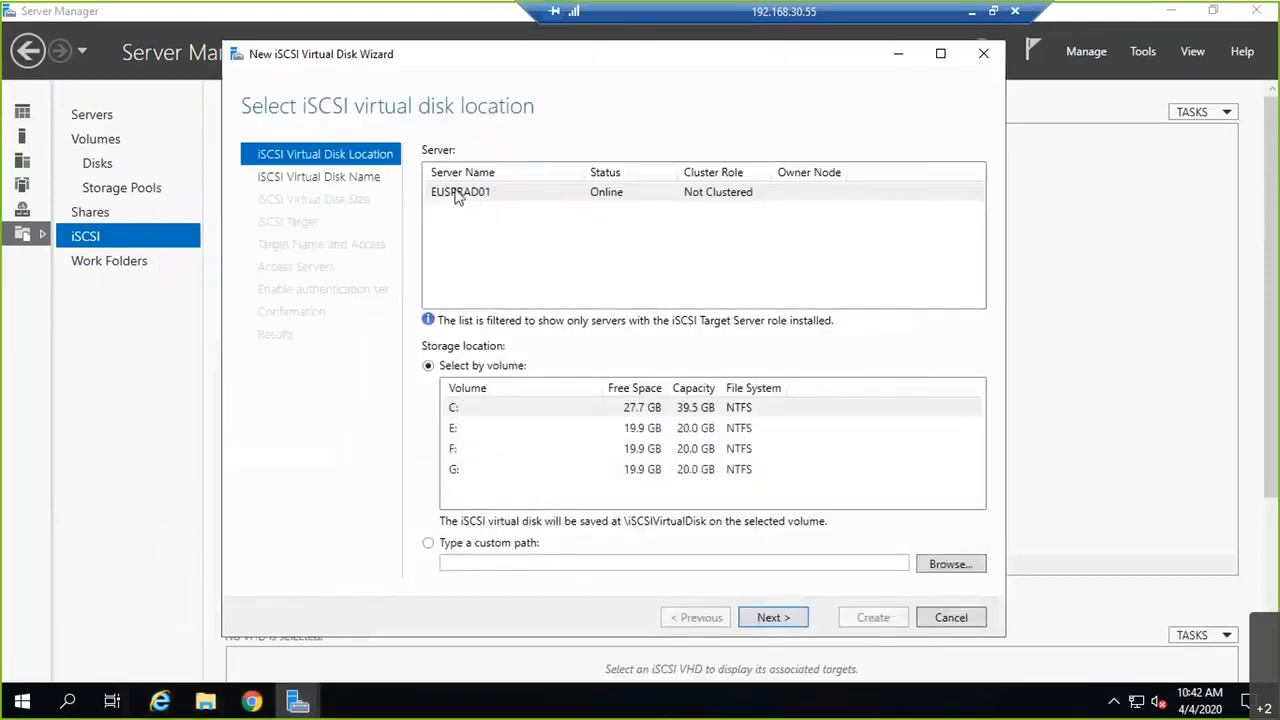
# Step: Place the virtual disk on volume E: and name it LUN10, described 'SAN Storage for VMWare Lab Env'
pyautogui.click(456, 429)
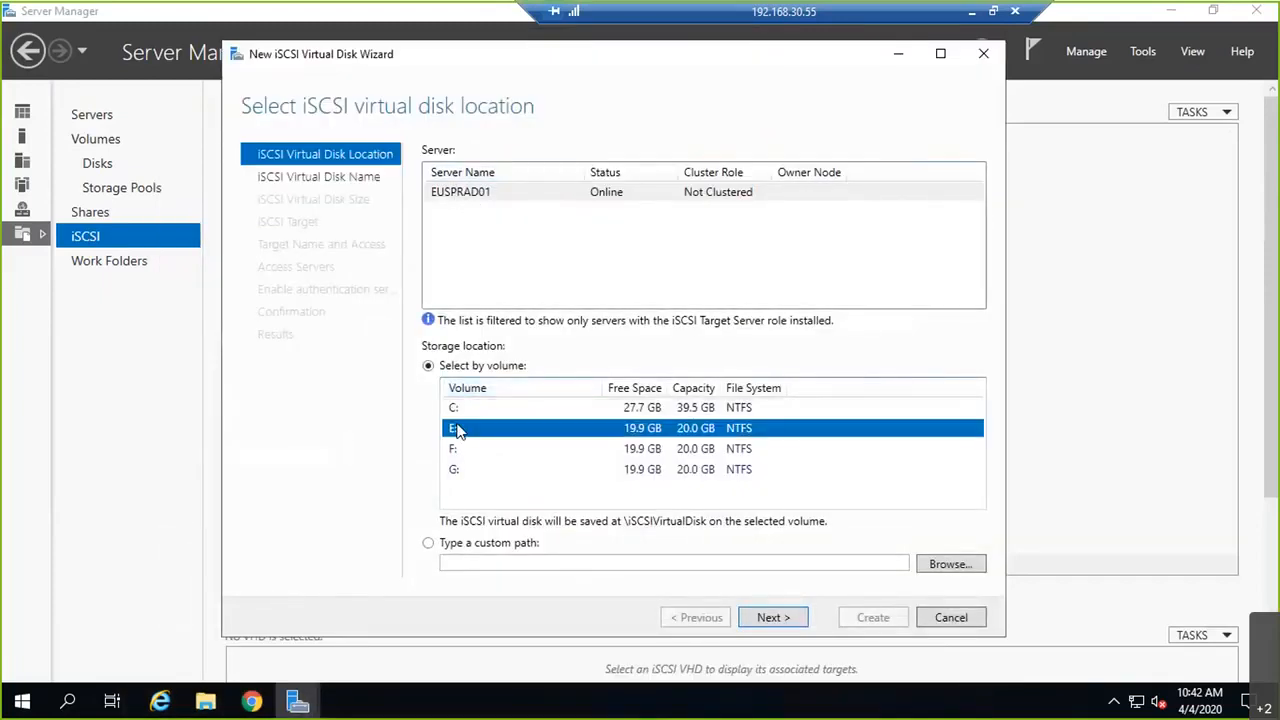
pyautogui.click(772, 617)
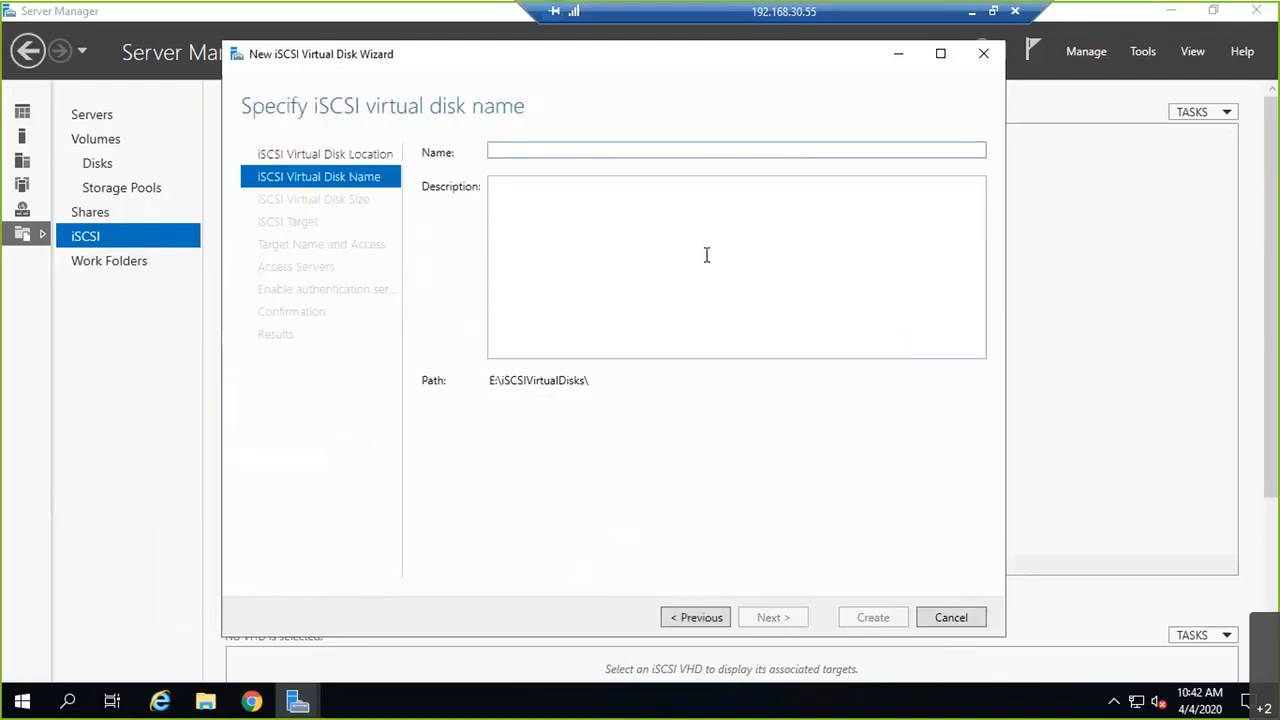
pyautogui.write('LUN10')
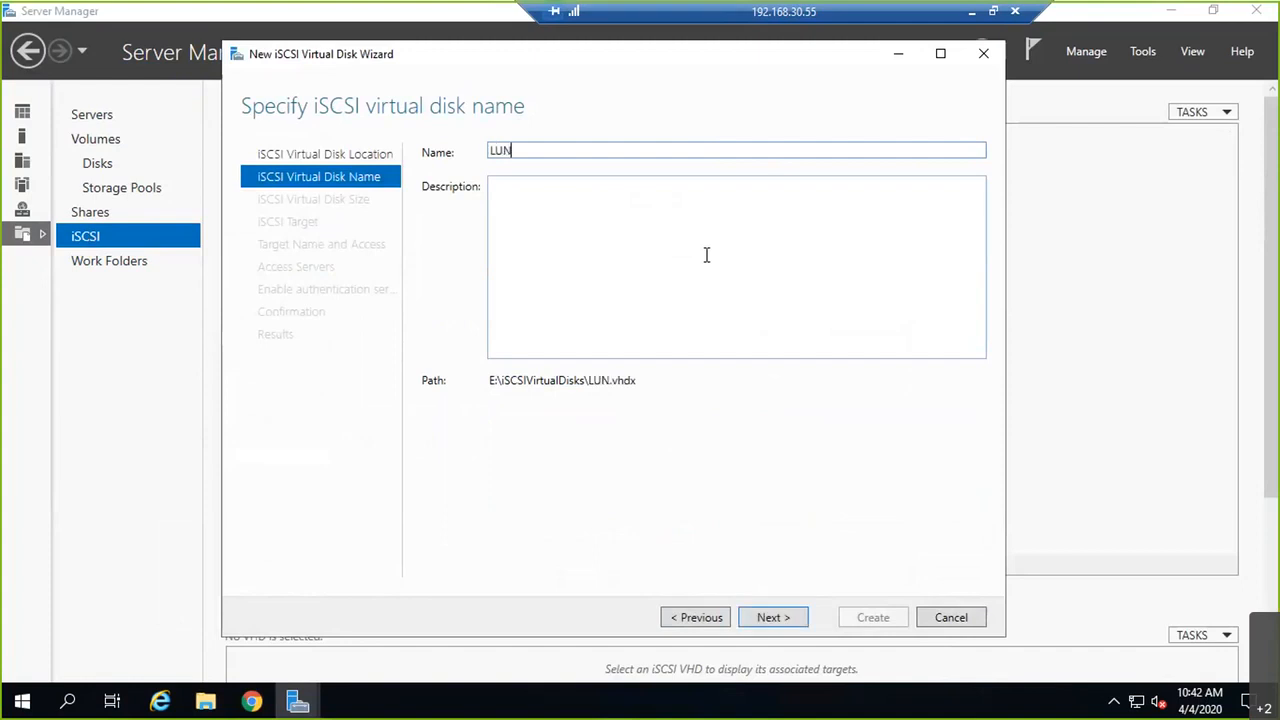
pyautogui.click(648, 225)
pyautogui.write('SAN StroaGFE')
pyautogui.press('BackSpace')
pyautogui.press('BackSpace')
pyautogui.press('BackSpace')
pyautogui.press('BackSpace')
pyautogui.write('RAG')
pyautogui.press('BackSpace')
pyautogui.press('BackSpace')
pyautogui.press('BackSpace')
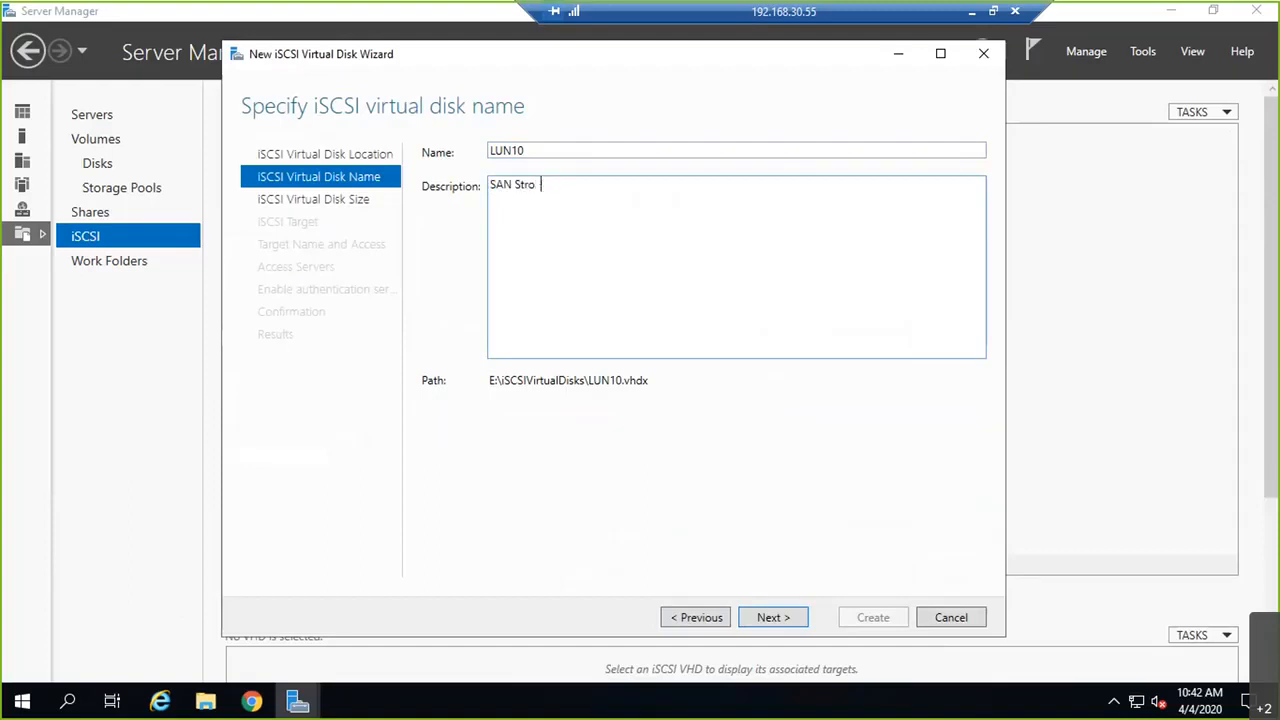
pyautogui.press('BackSpace')
pyautogui.press('BackSpace')
pyautogui.write('orage for VMWare Lab Env')
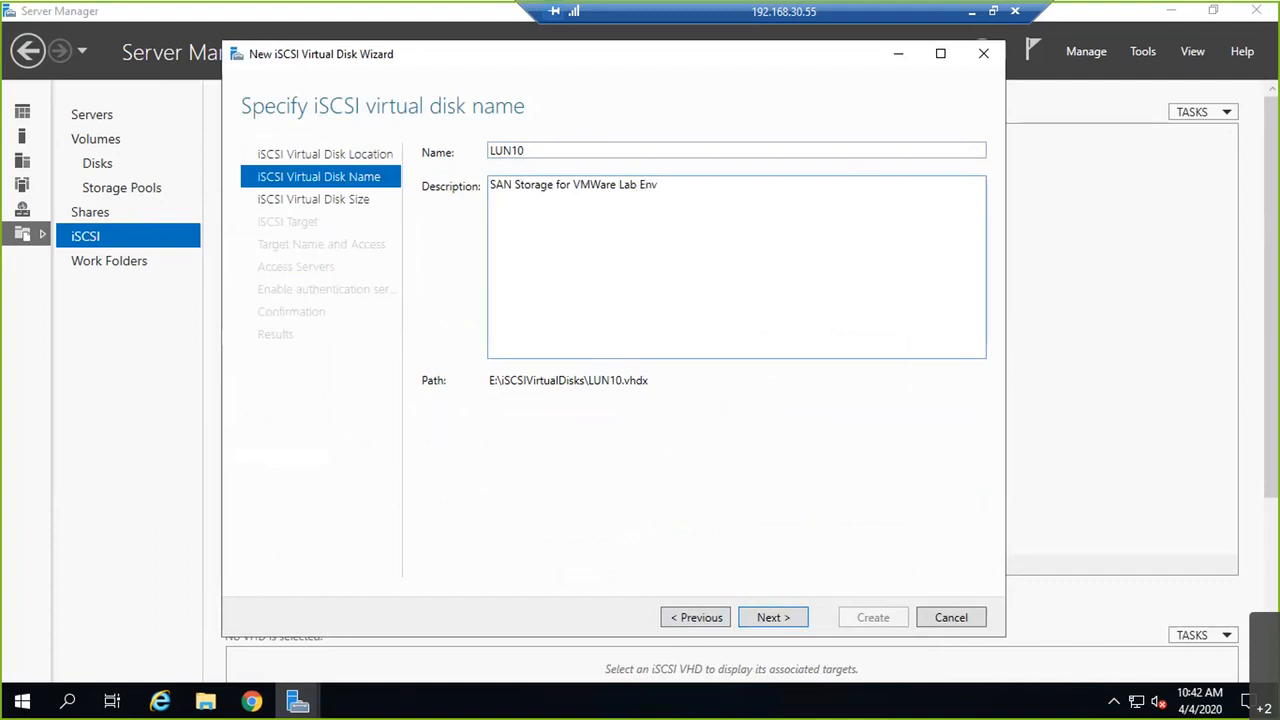
pyautogui.click(772, 617)
# Step: Make the disk 15 GB, dynamically expanding
pyautogui.click(543, 180)
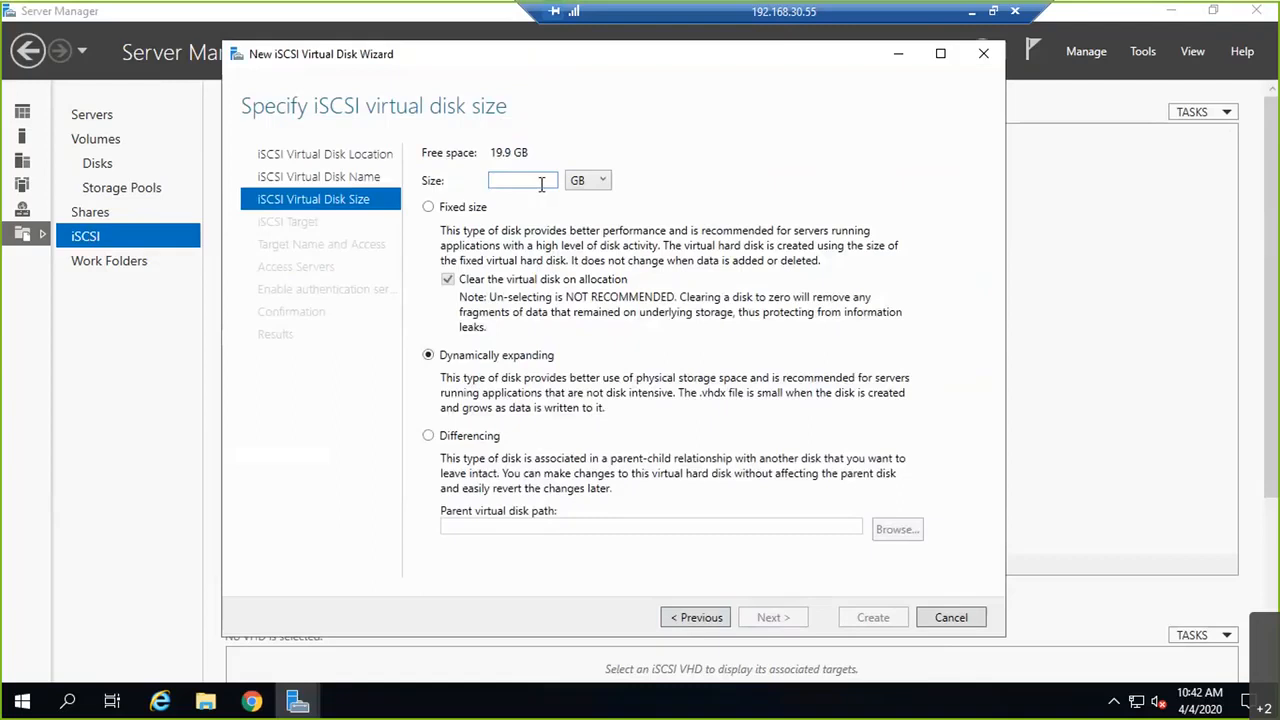
pyautogui.write('15')
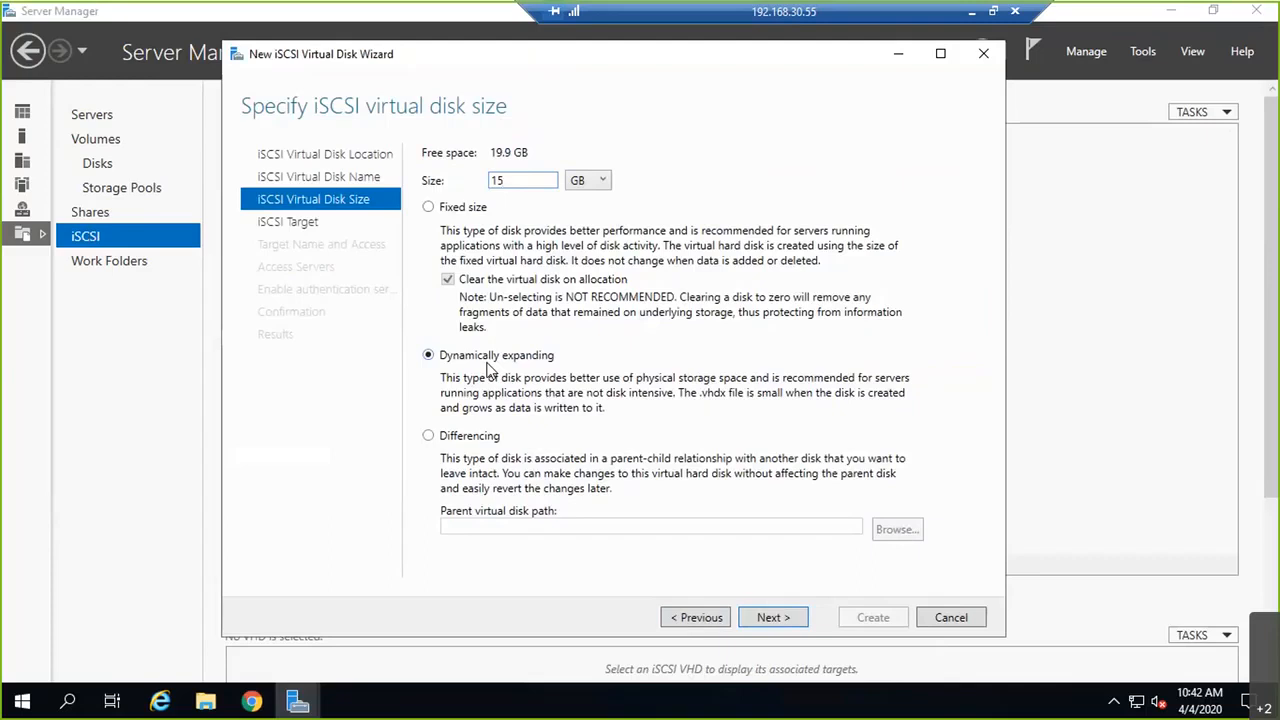
pyautogui.click(794, 622)
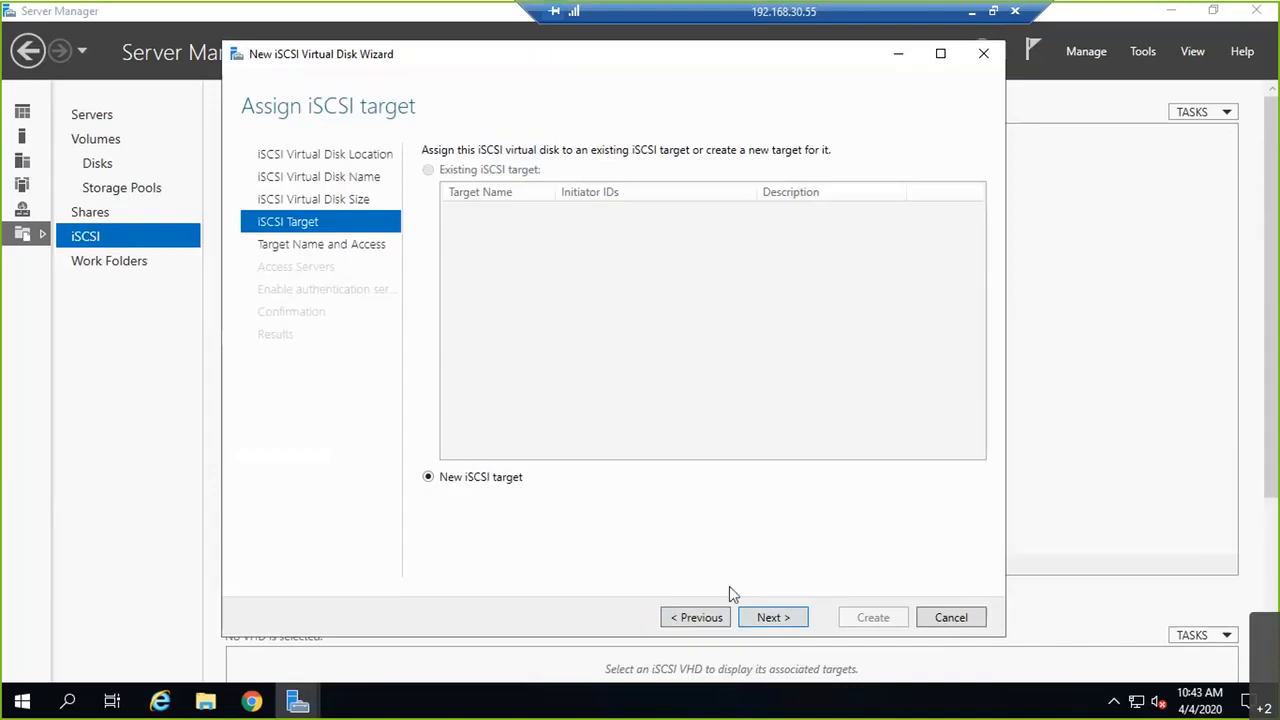
# Step: Create a new iSCSI target named VMwareLAB, describing it as the production cluster IQN group for shared storage
pyautogui.click(771, 617)
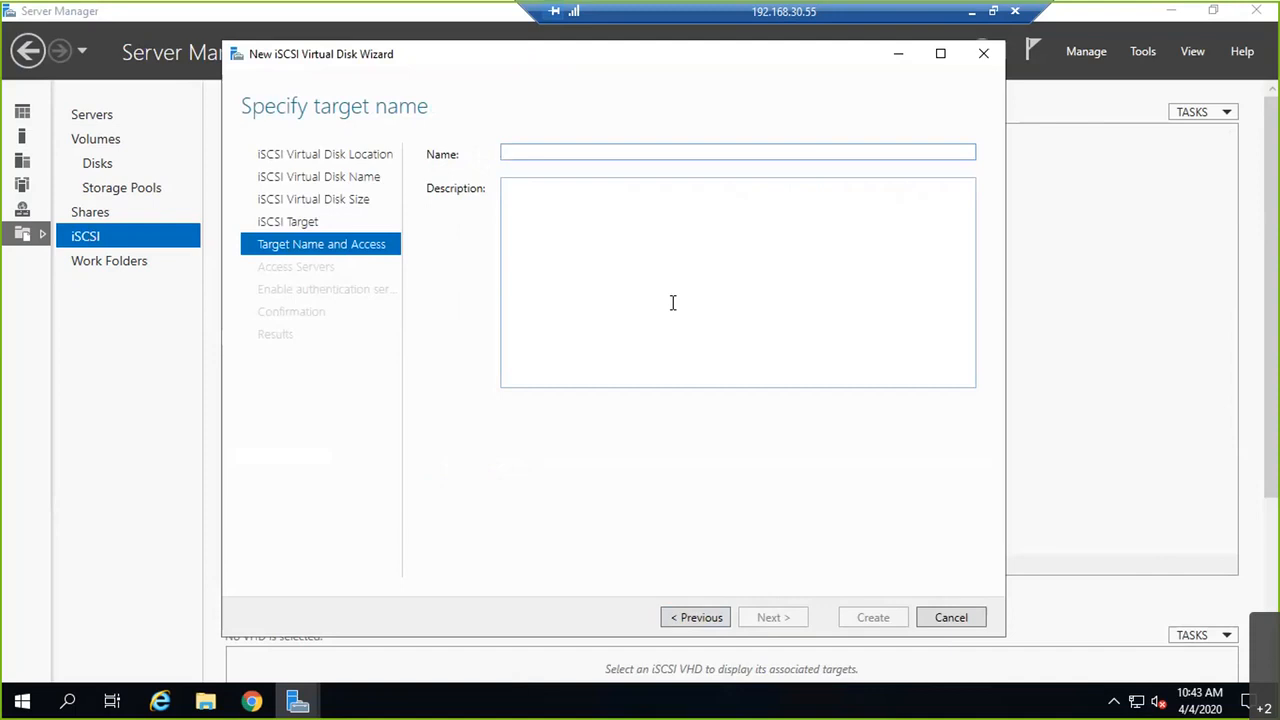
pyautogui.write('VMware')
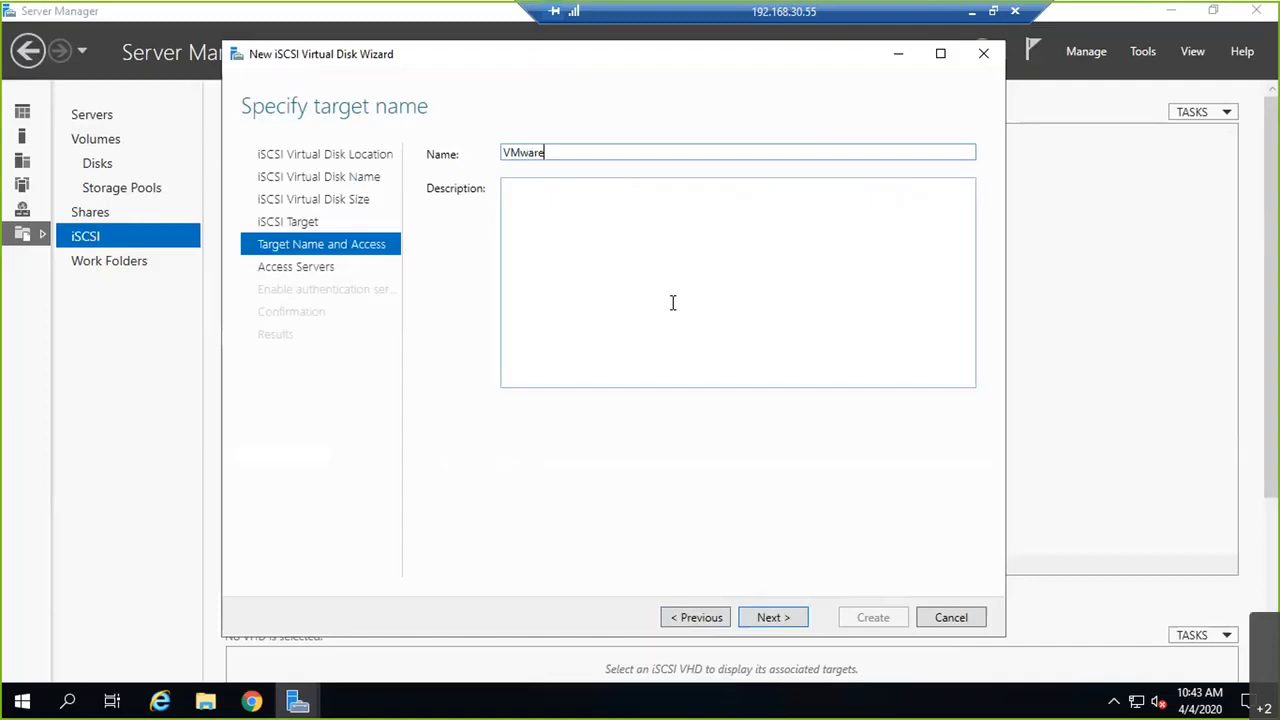
pyautogui.write('LAB')
pyautogui.click(674, 252)
pyautogui.write('This')
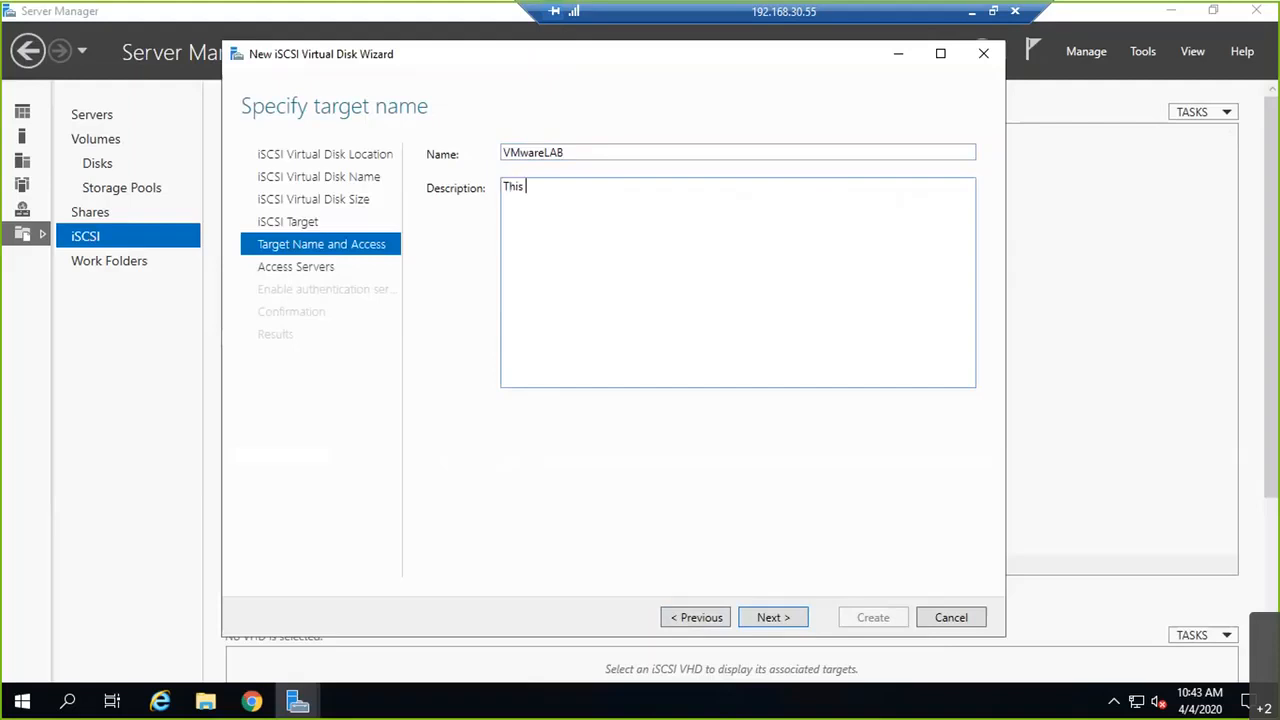
pyautogui.write(' Group Contains - All Production')
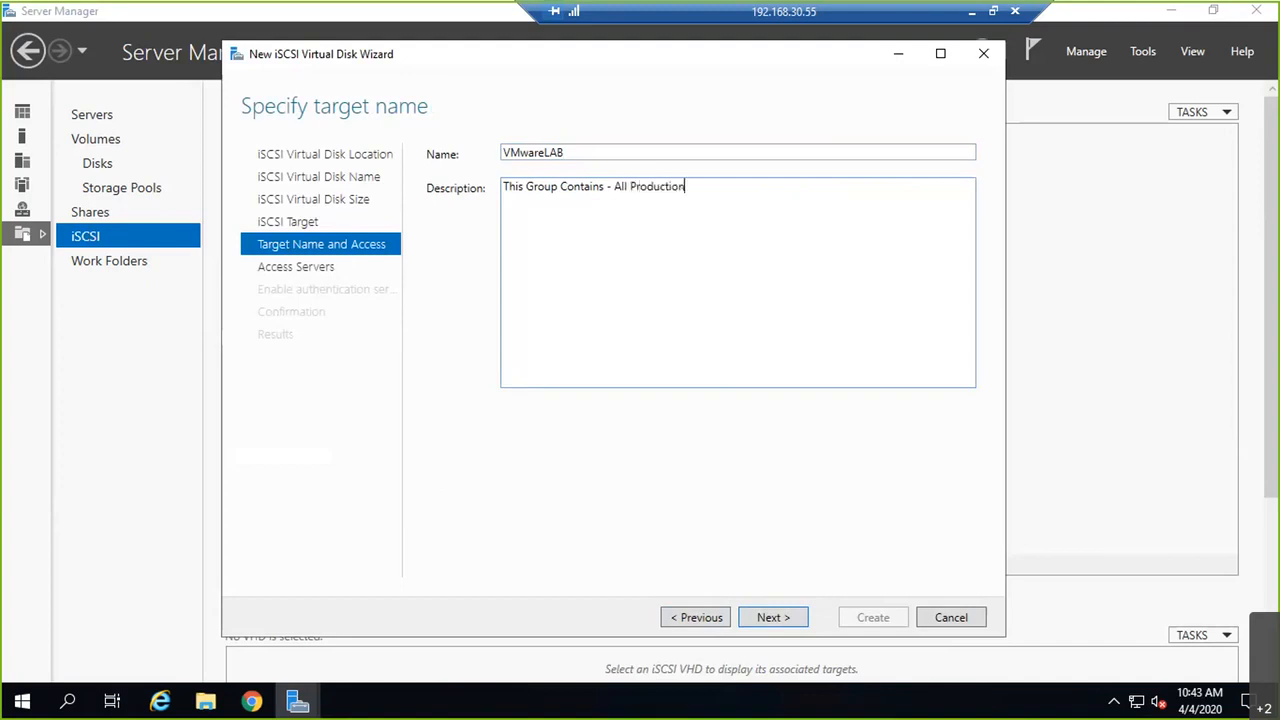
pyautogui.write(" cluster IQN's for Shar")
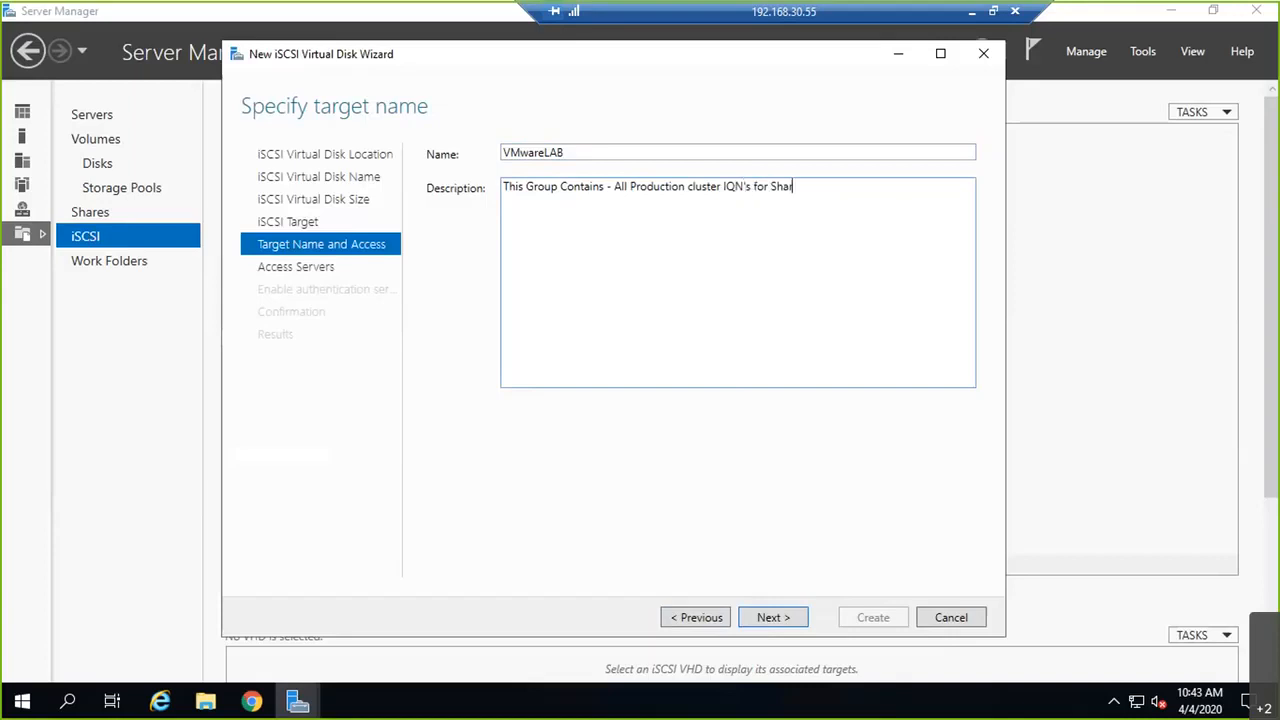
pyautogui.write('ed Storage Allocation from S')
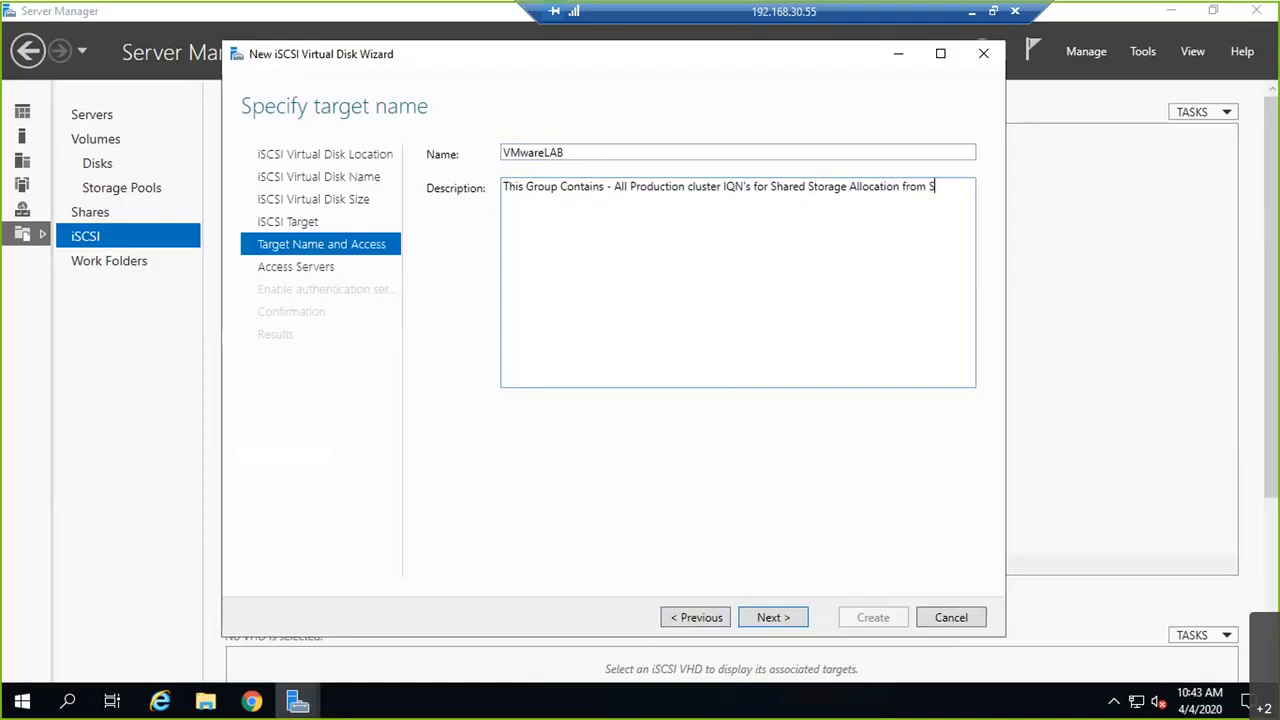
pyautogui.write('AN via iSCSI Protocol !!')
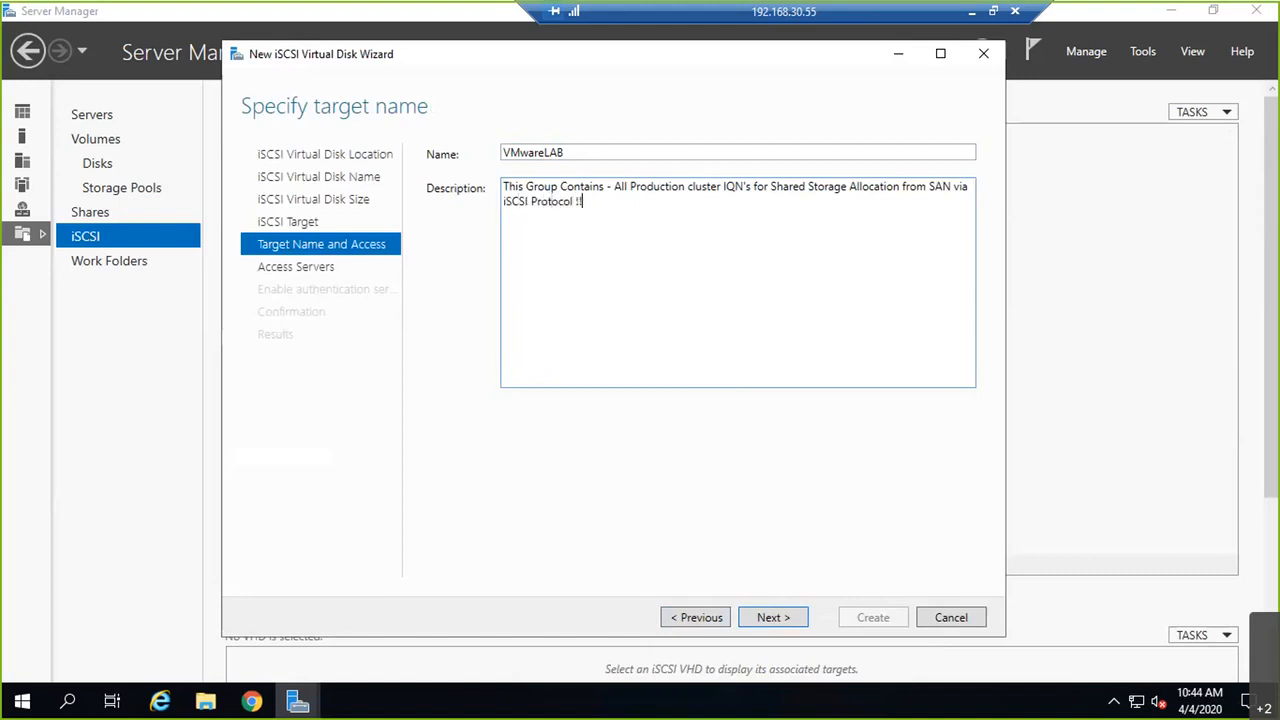
pyautogui.write('  - For any modifications please contact Stoage admin : abc@')
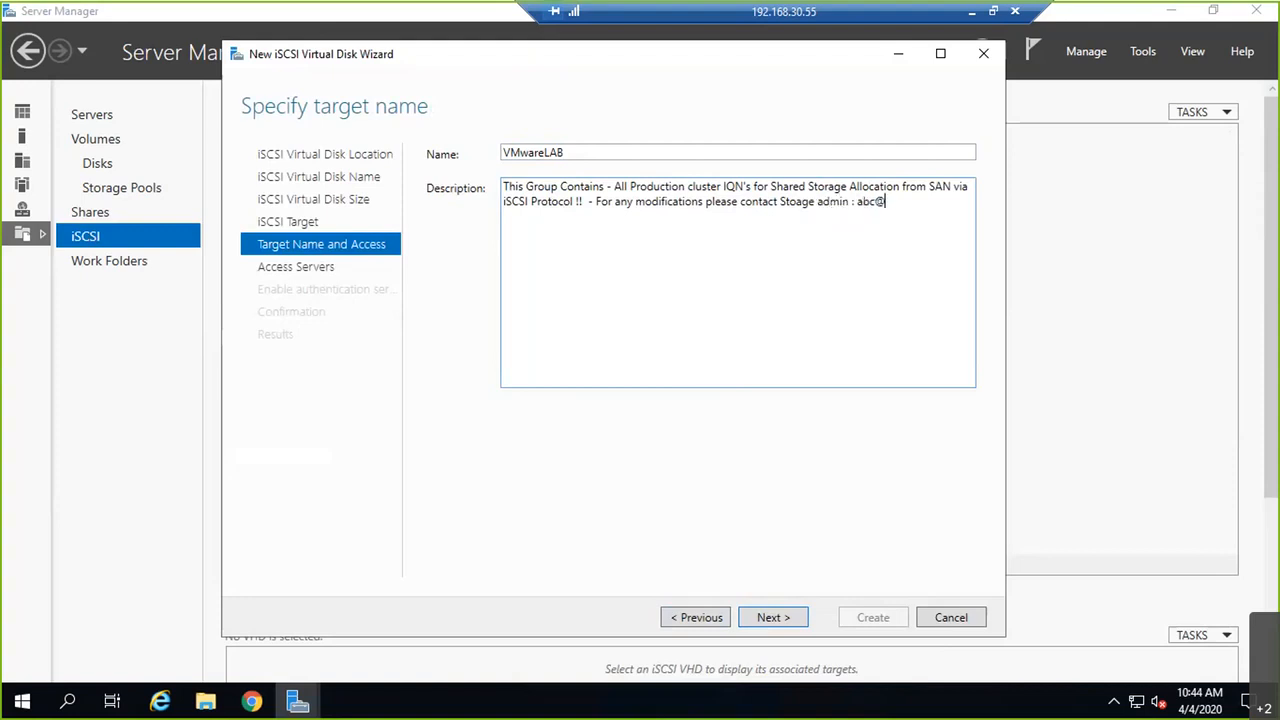
pyautogui.write('abc.com')
# Step: Add the cached initiator IQNs of euspresxi01, euspresxi02 and euspresxi03 as access servers
pyautogui.click(769, 617)
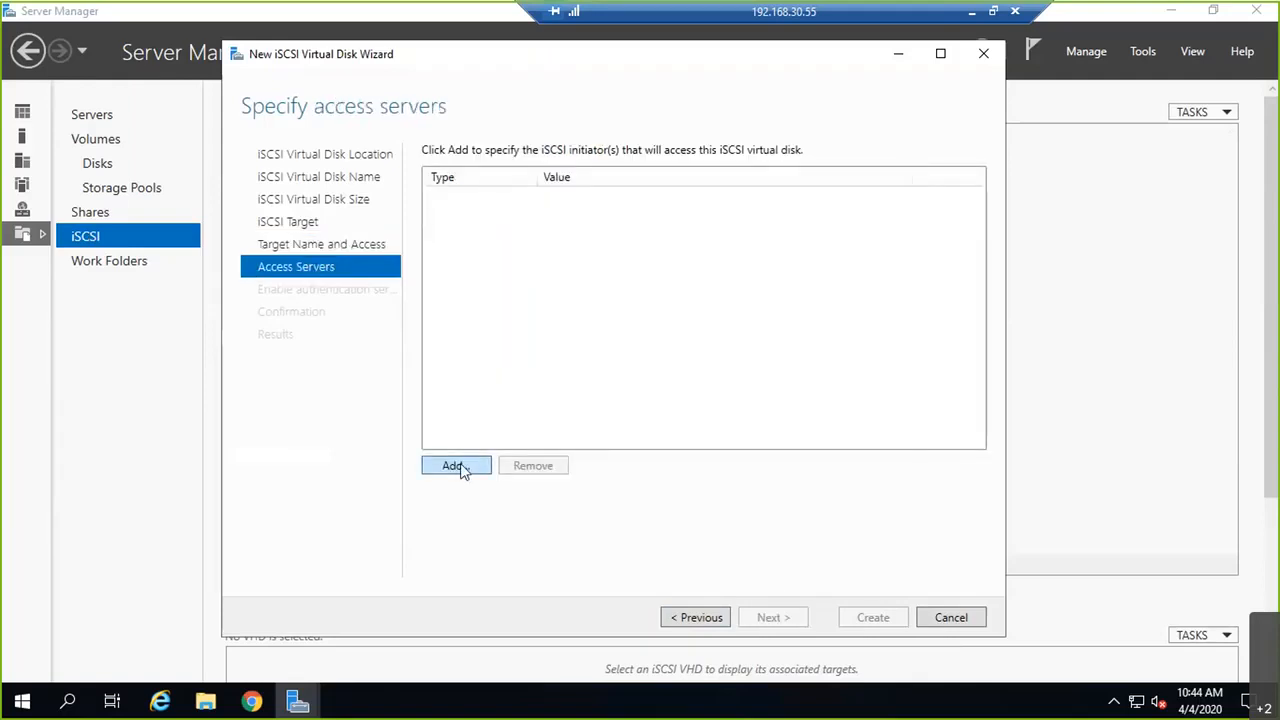
pyautogui.click(463, 470)
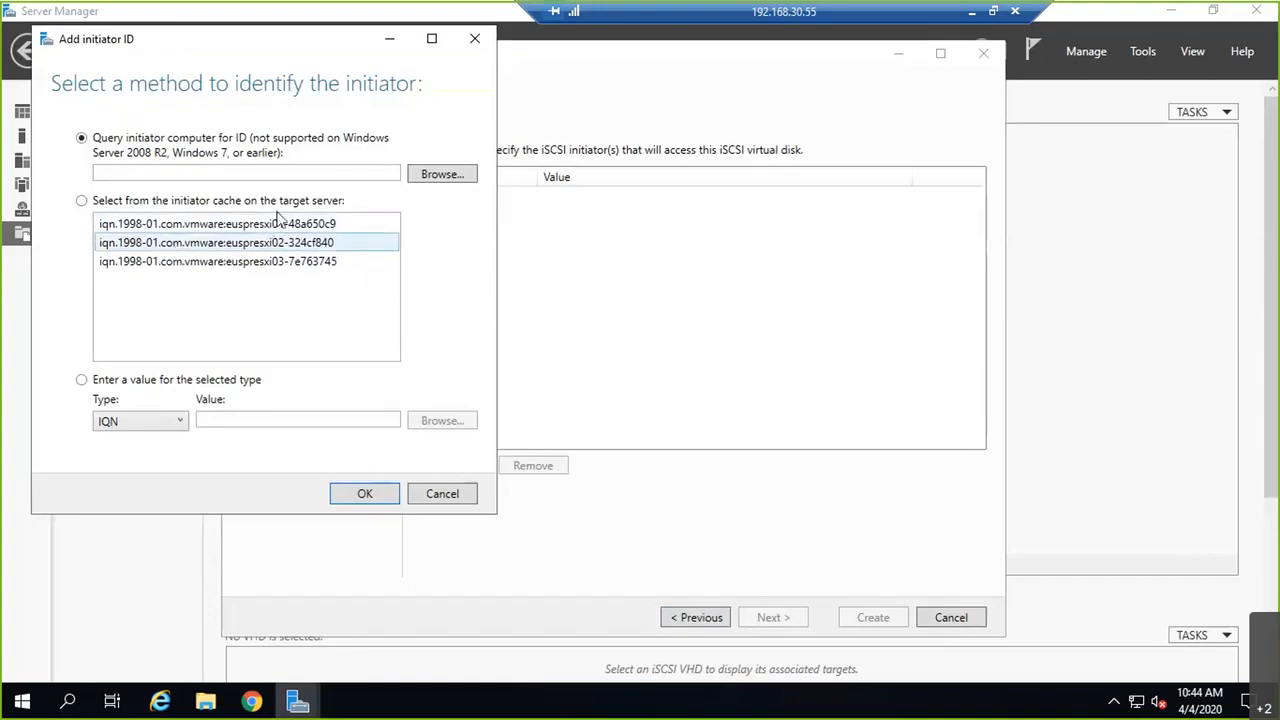
pyautogui.click(172, 226)
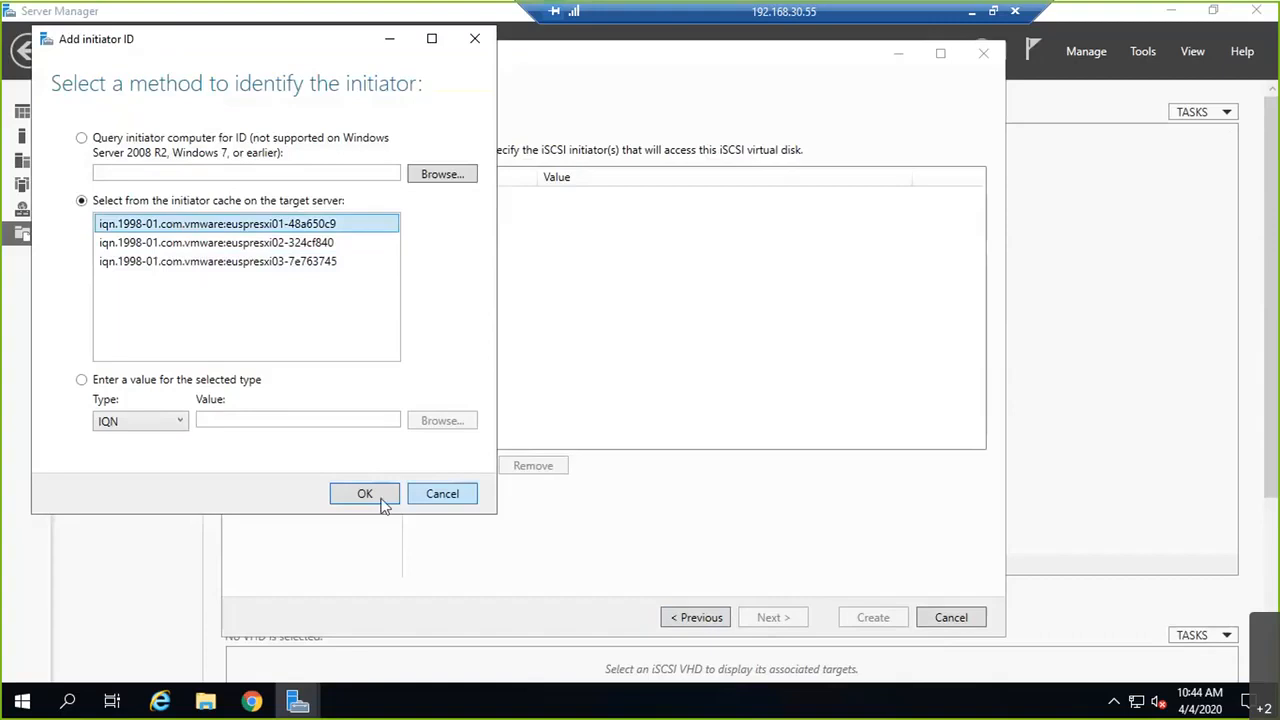
pyautogui.click(382, 500)
pyautogui.click(458, 466)
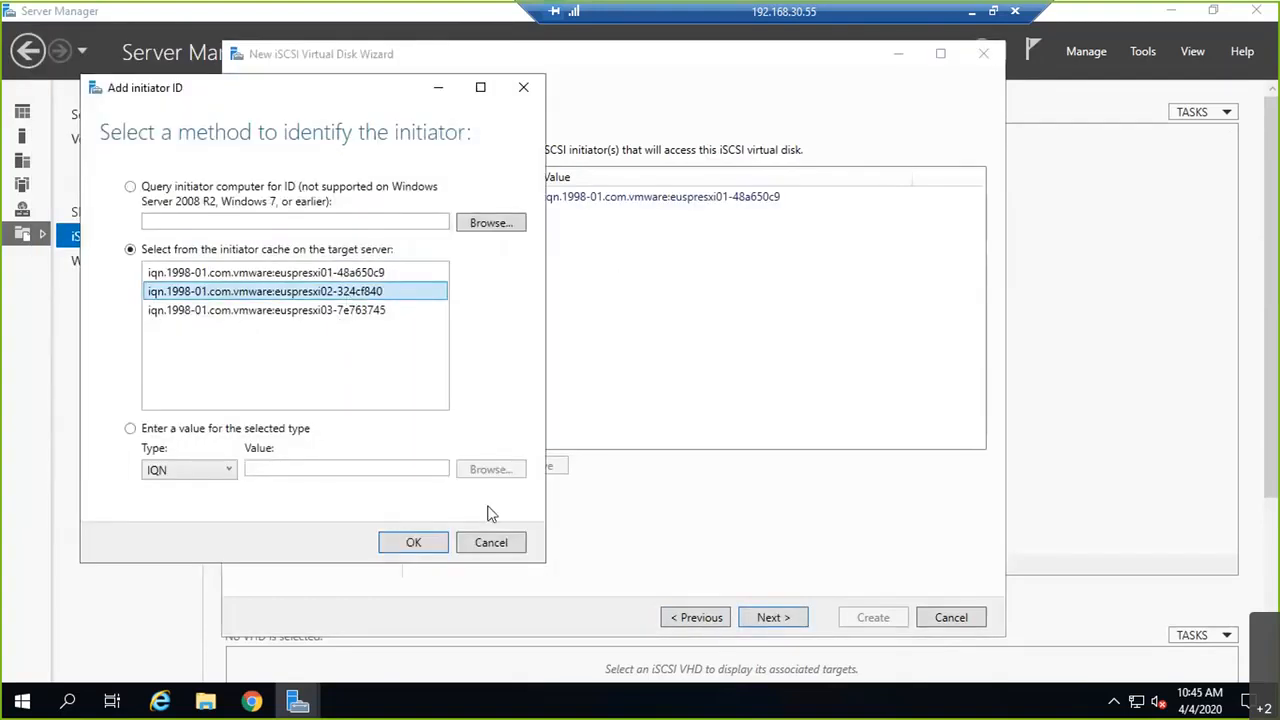
pyautogui.click(413, 542)
pyautogui.click(452, 470)
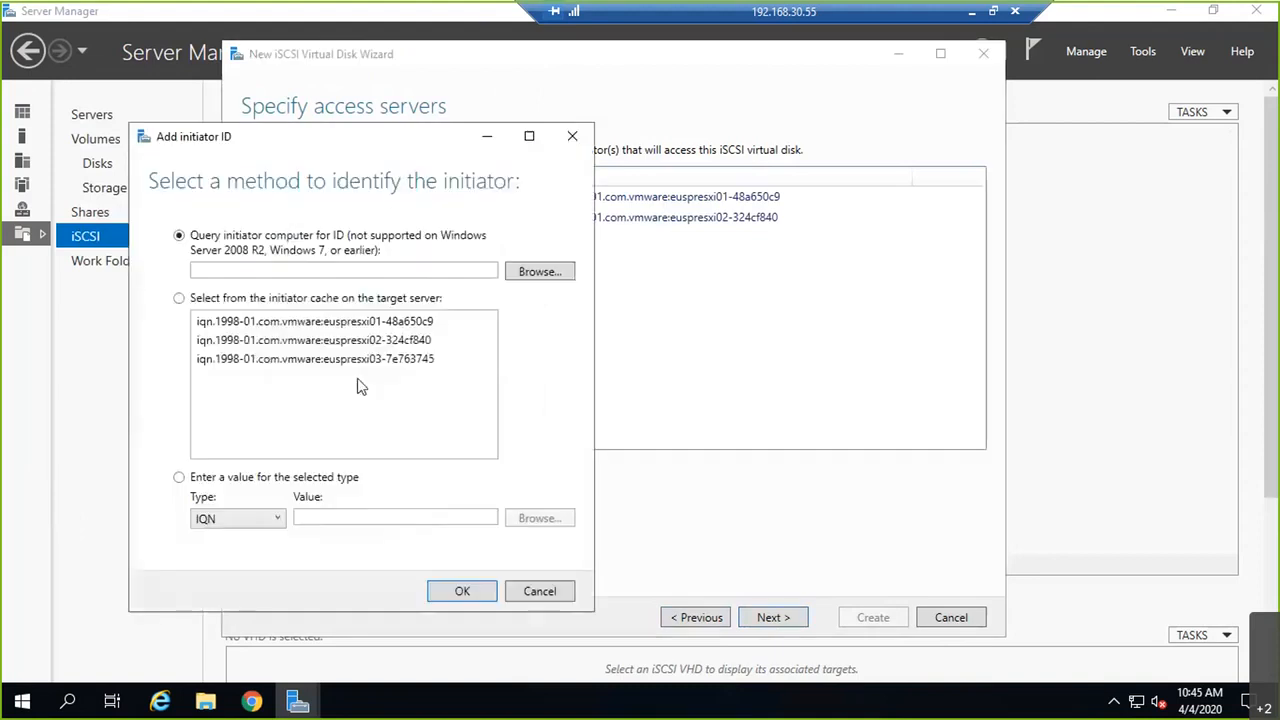
pyautogui.click(360, 360)
pyautogui.click(445, 591)
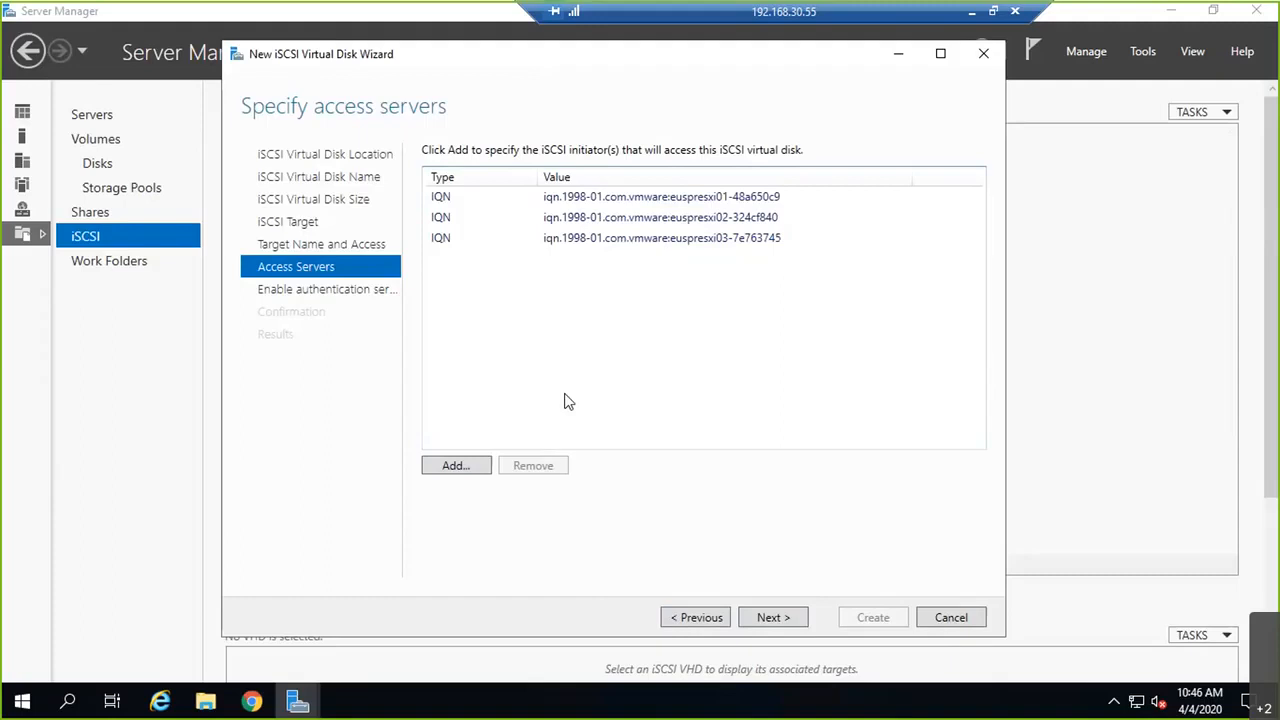
# Step: Skip CHAP authentication, create LUN10 and its vmwarelab target, and close the wizard
pyautogui.click(758, 617)
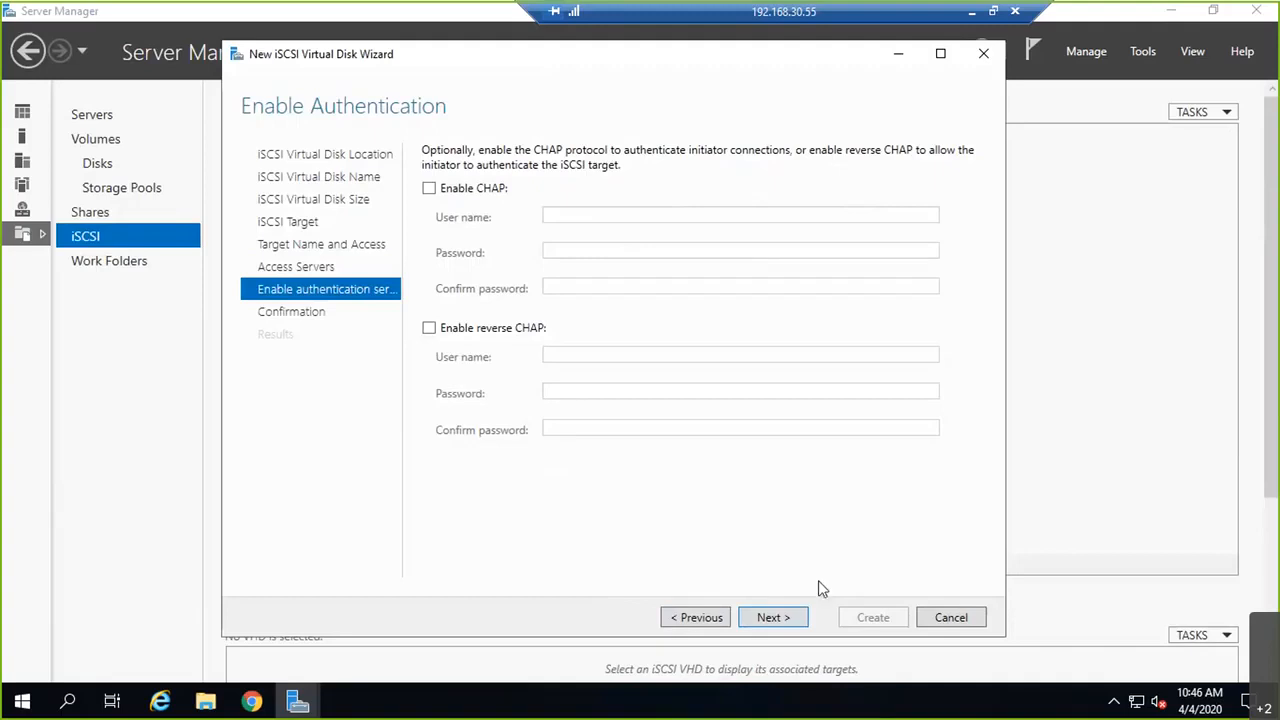
pyautogui.click(797, 620)
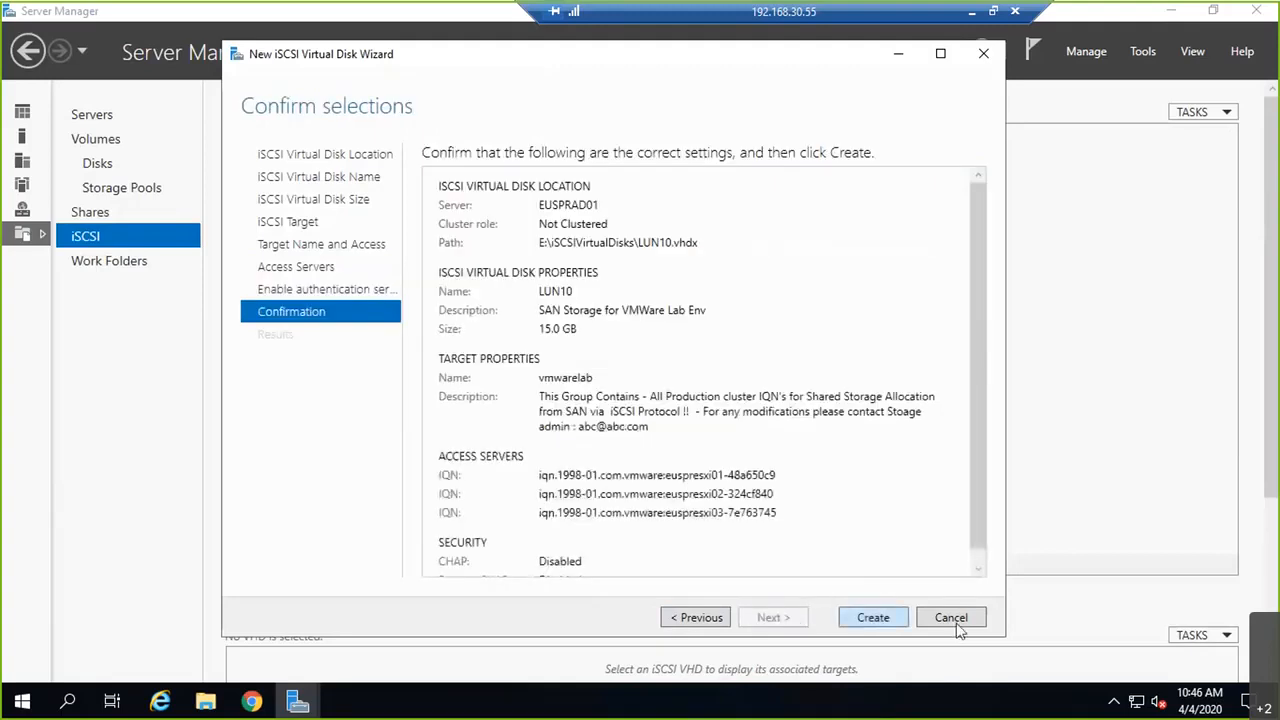
pyautogui.click(873, 618)
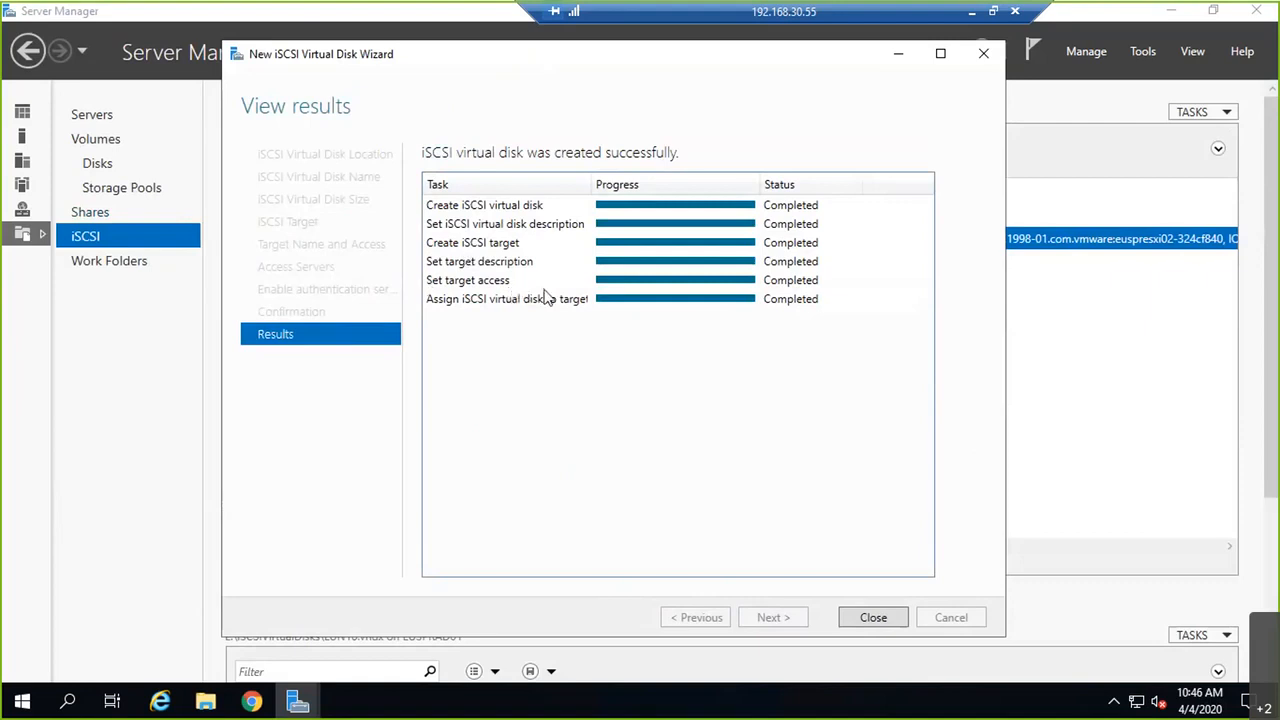
pyautogui.click(873, 617)
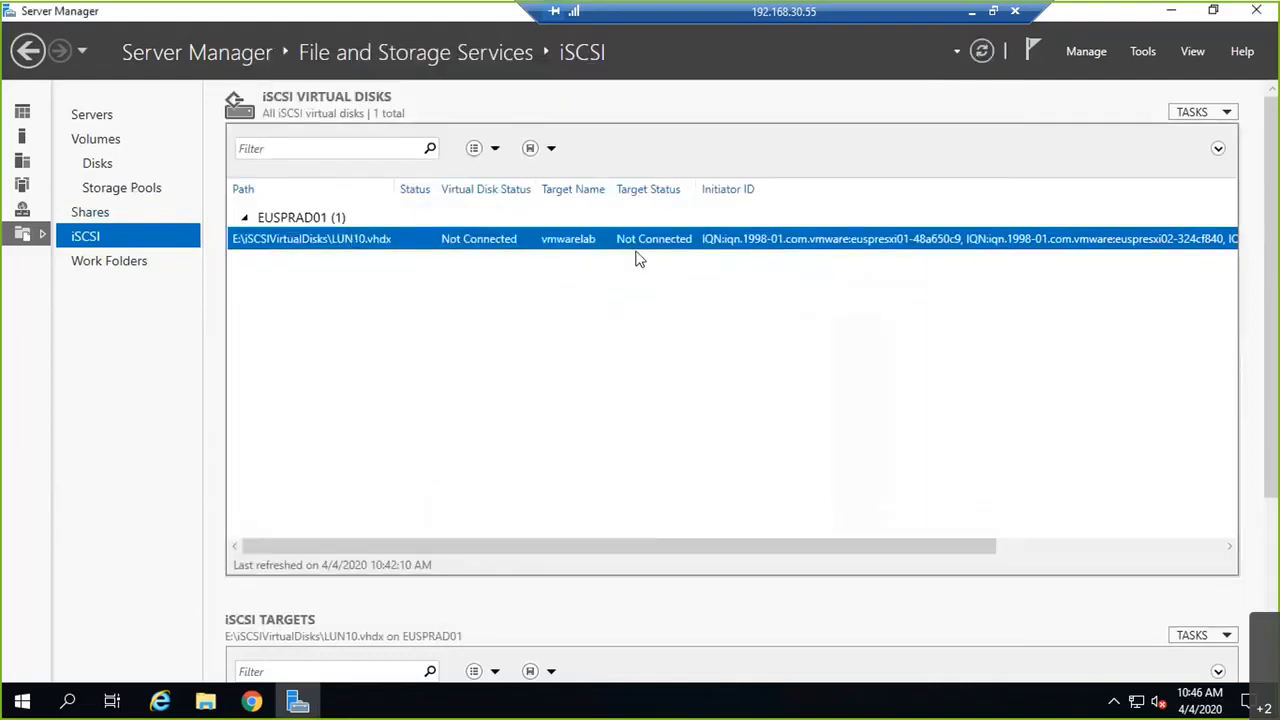
# Step: Set LUN10.vhdx's logical unit number to 10 in its Properties and save
pyautogui.moveTo(745, 547); pyautogui.dragTo(433, 273)
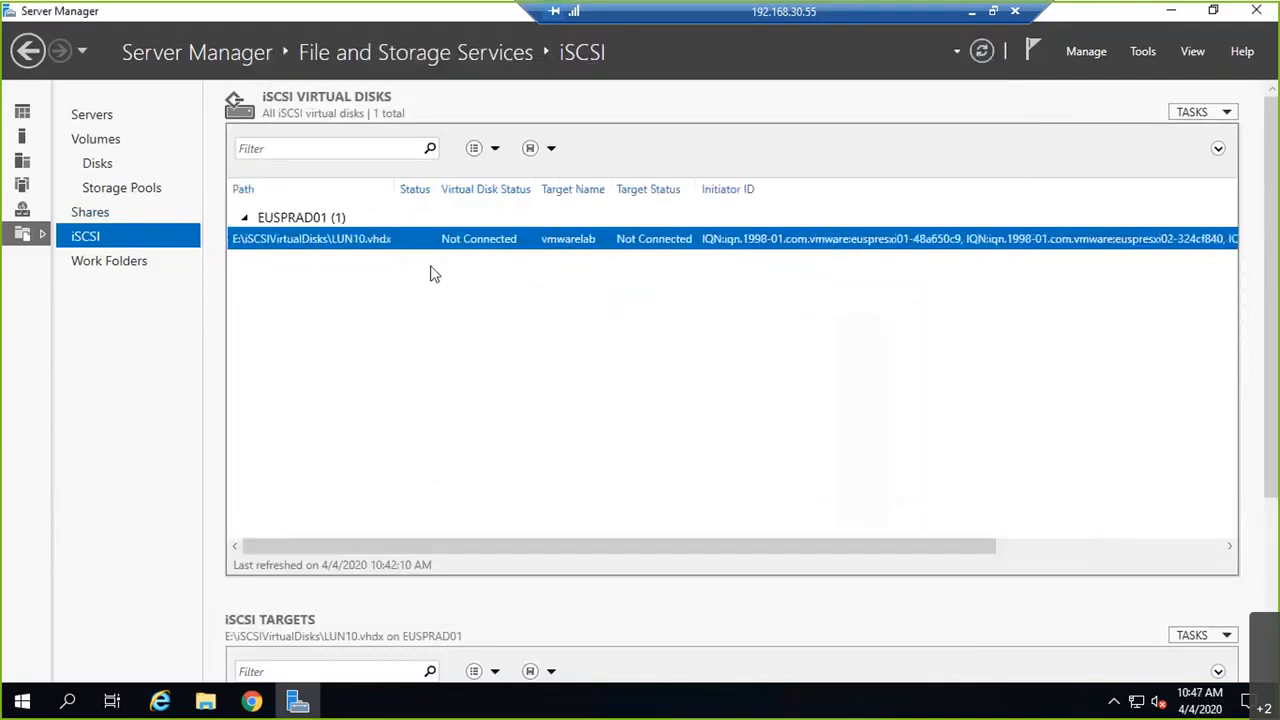
pyautogui.rightClick(506, 242)
pyautogui.click(566, 350)
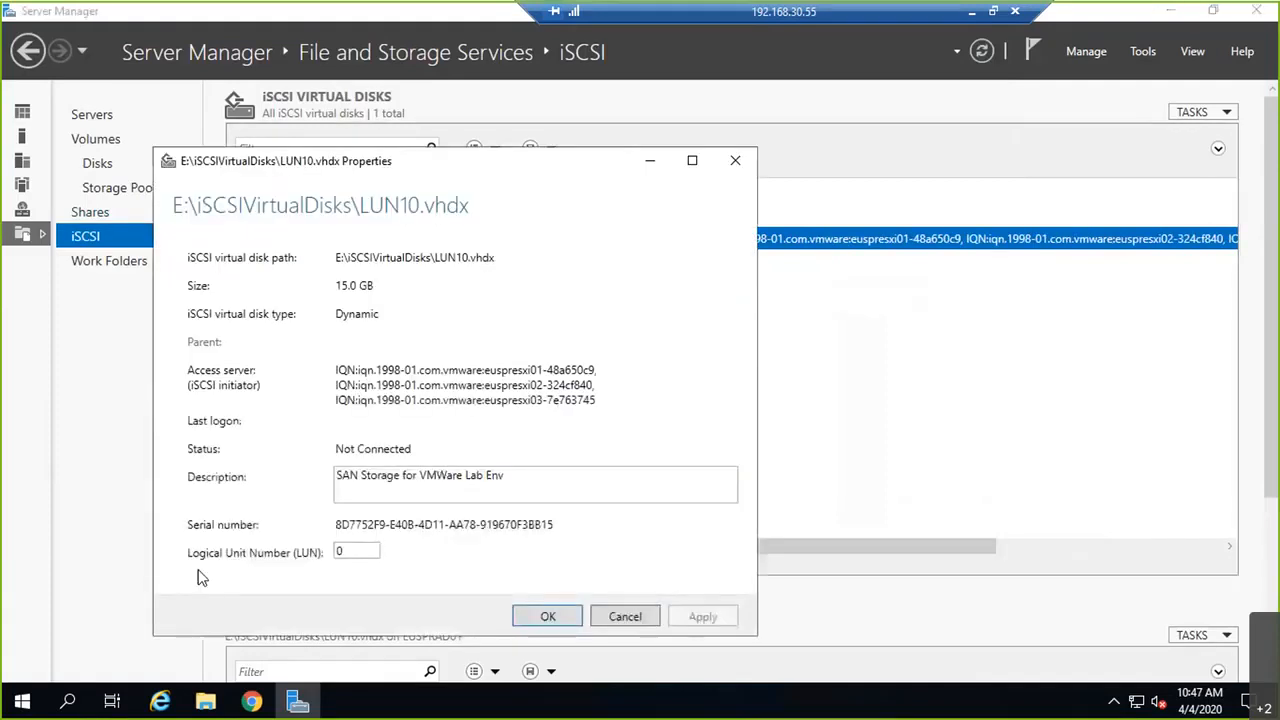
pyautogui.doubleClick(355, 549)
pyautogui.write('10')
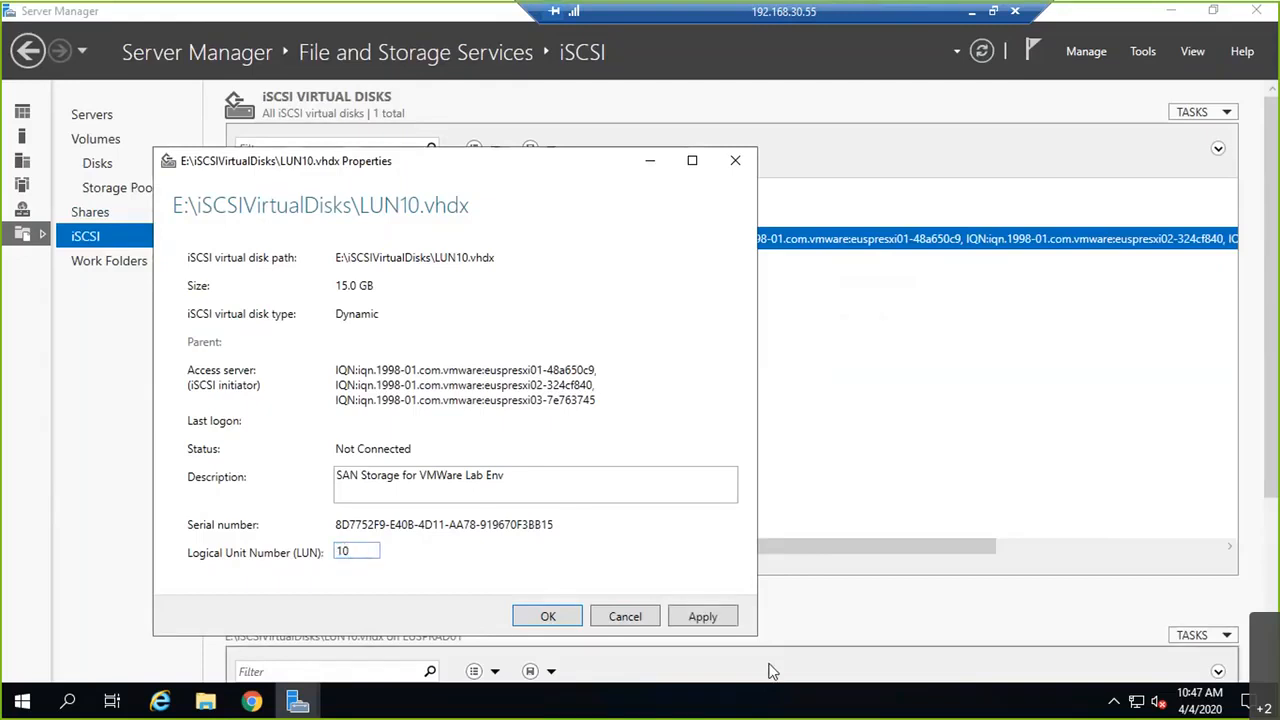
pyautogui.click(697, 620)
pyautogui.click(562, 618)
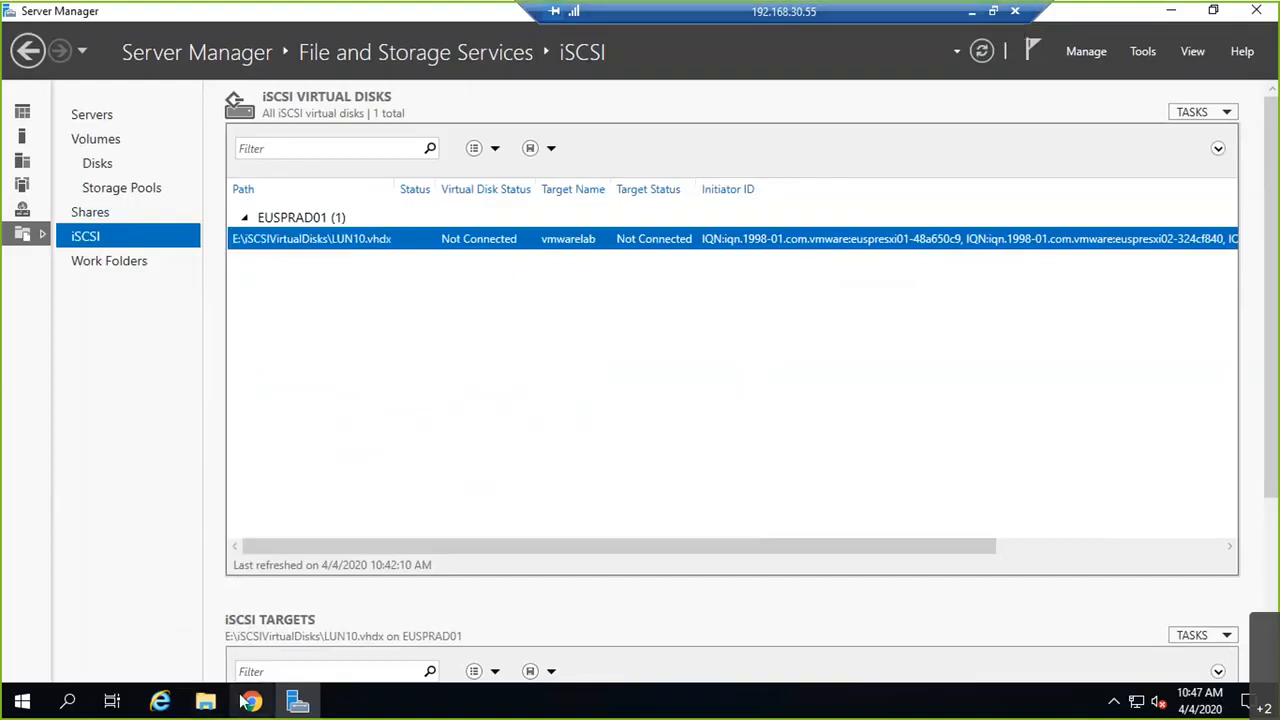
# Step: Back in vSphere, rescan storage on euspresxi01's iSCSI adapter vmhba65
pyautogui.click(251, 702)
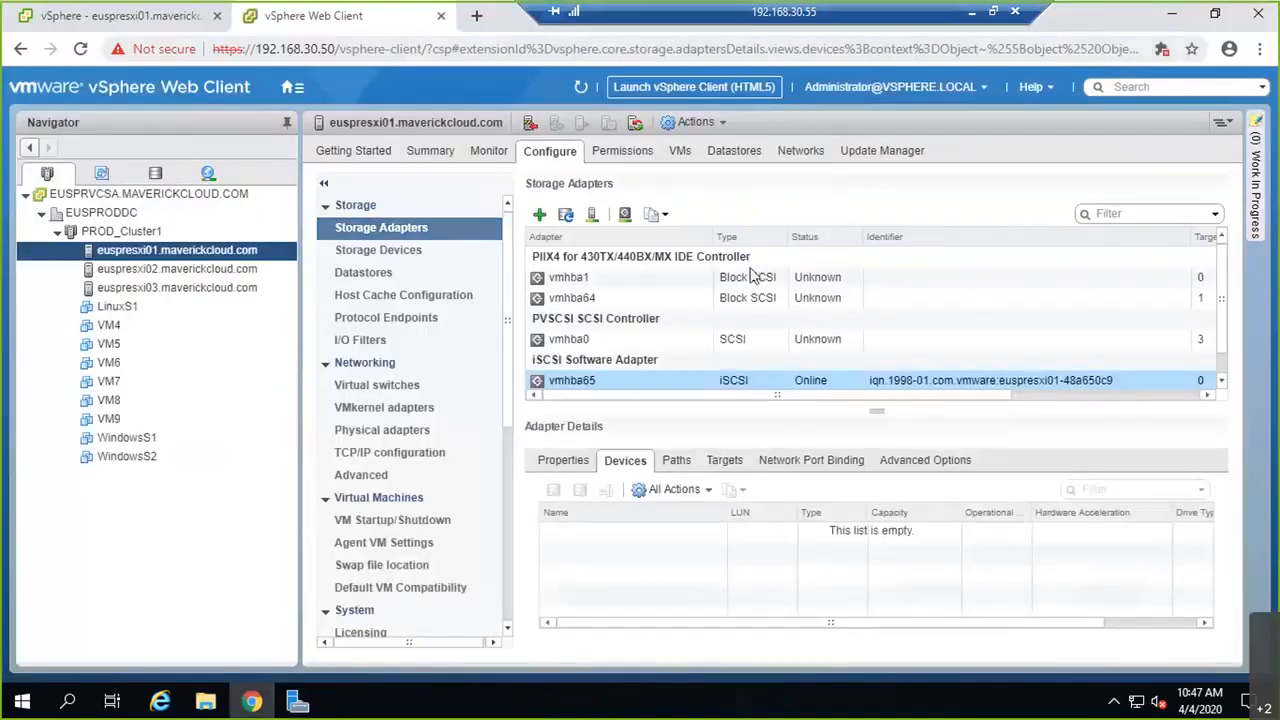
pyautogui.click(594, 218)
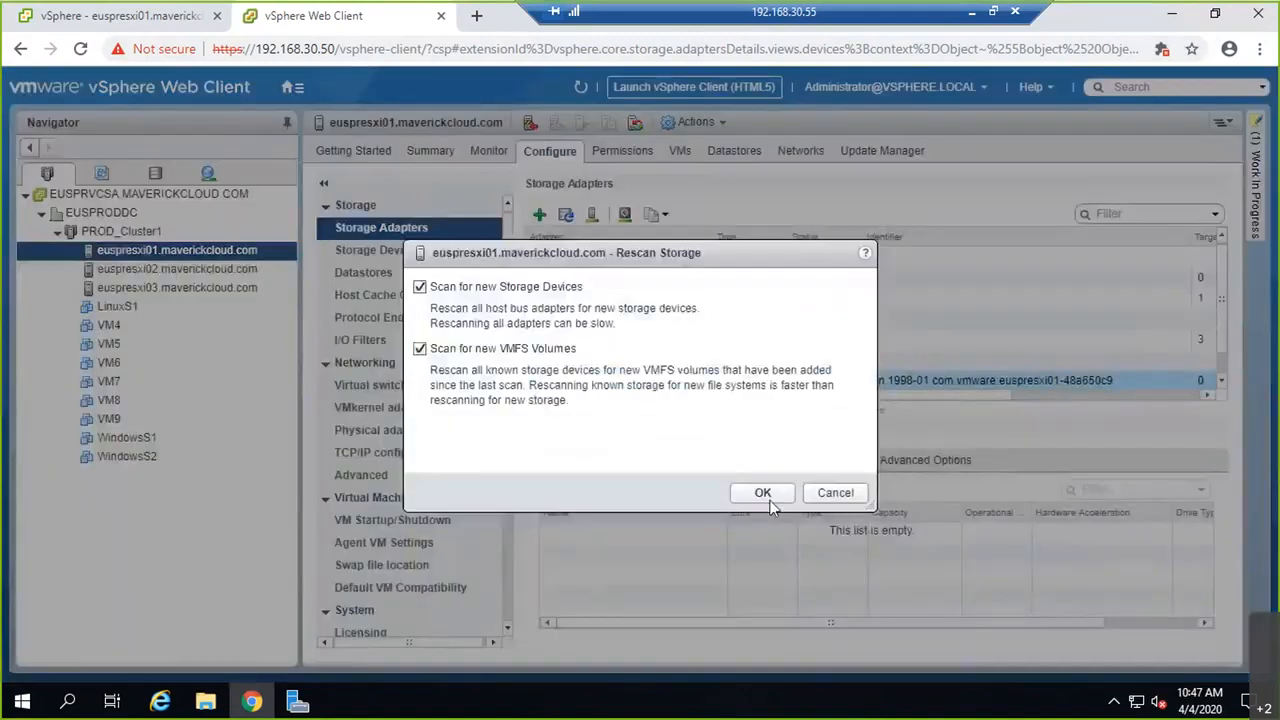
pyautogui.click(765, 493)
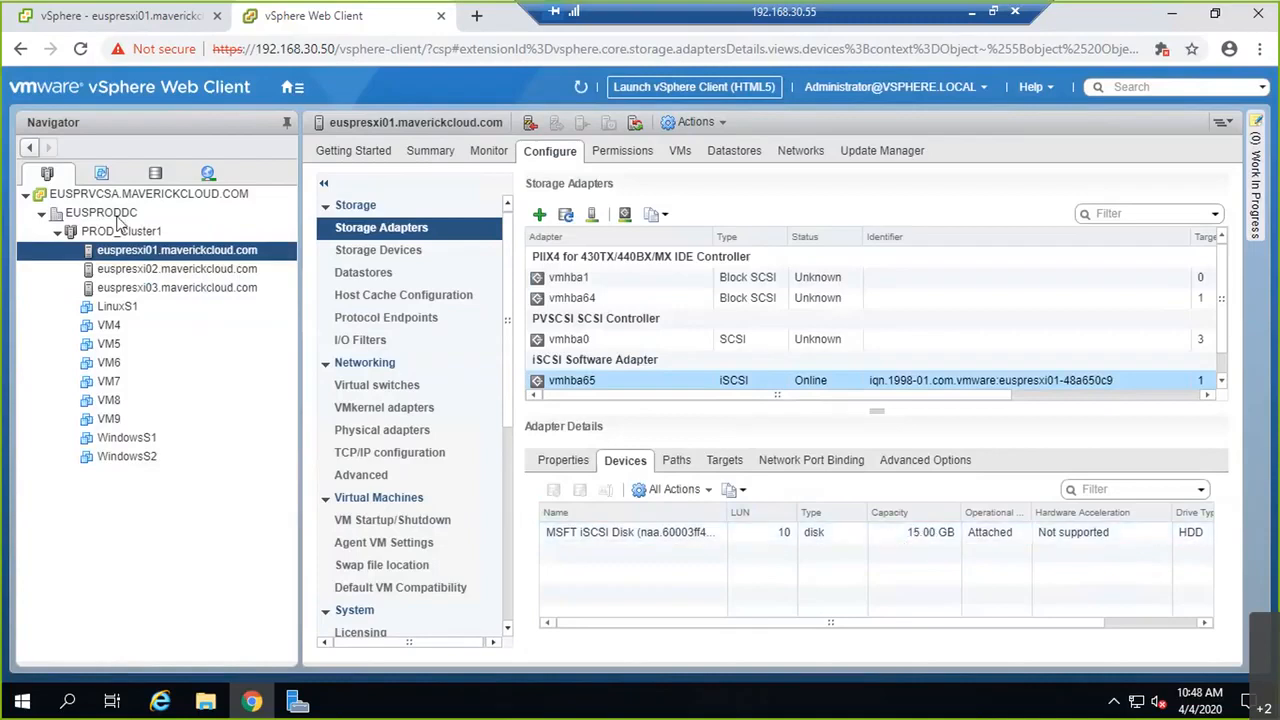
# Step: Rescan euspresxi02's vmhba65 so the 15 GB LUN 10 disk appears
pyautogui.click(130, 268)
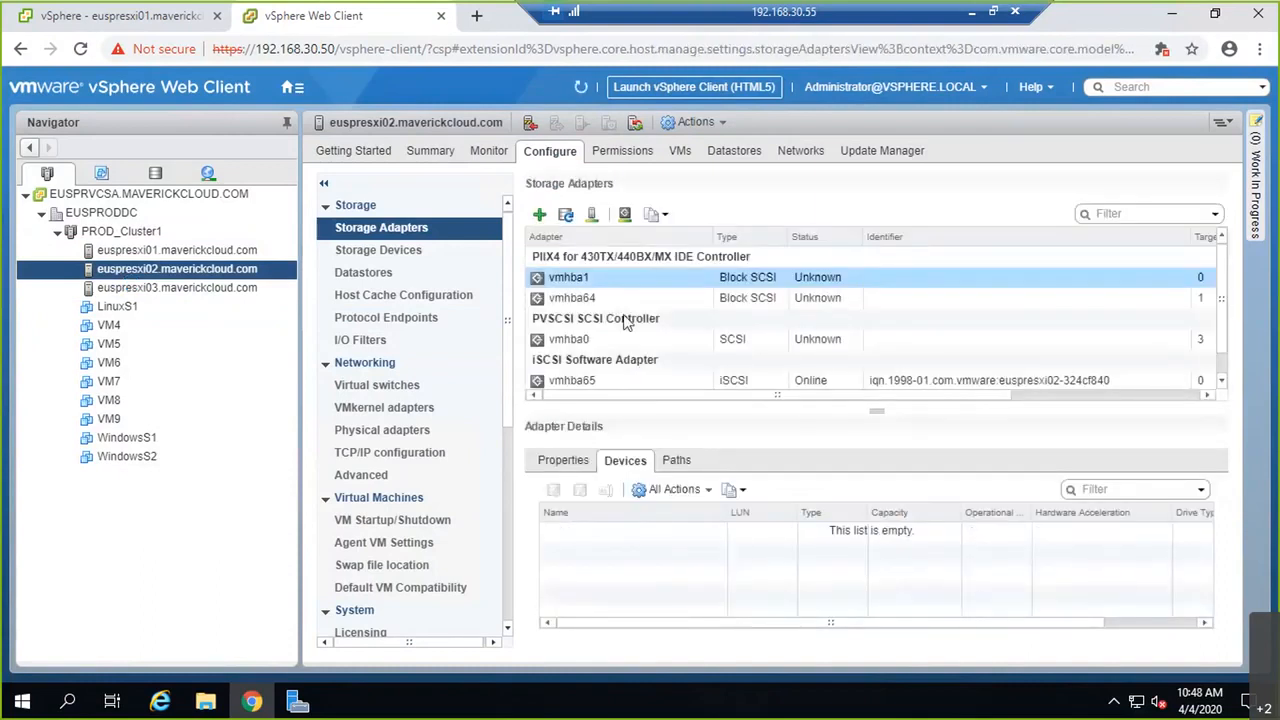
pyautogui.click(642, 381)
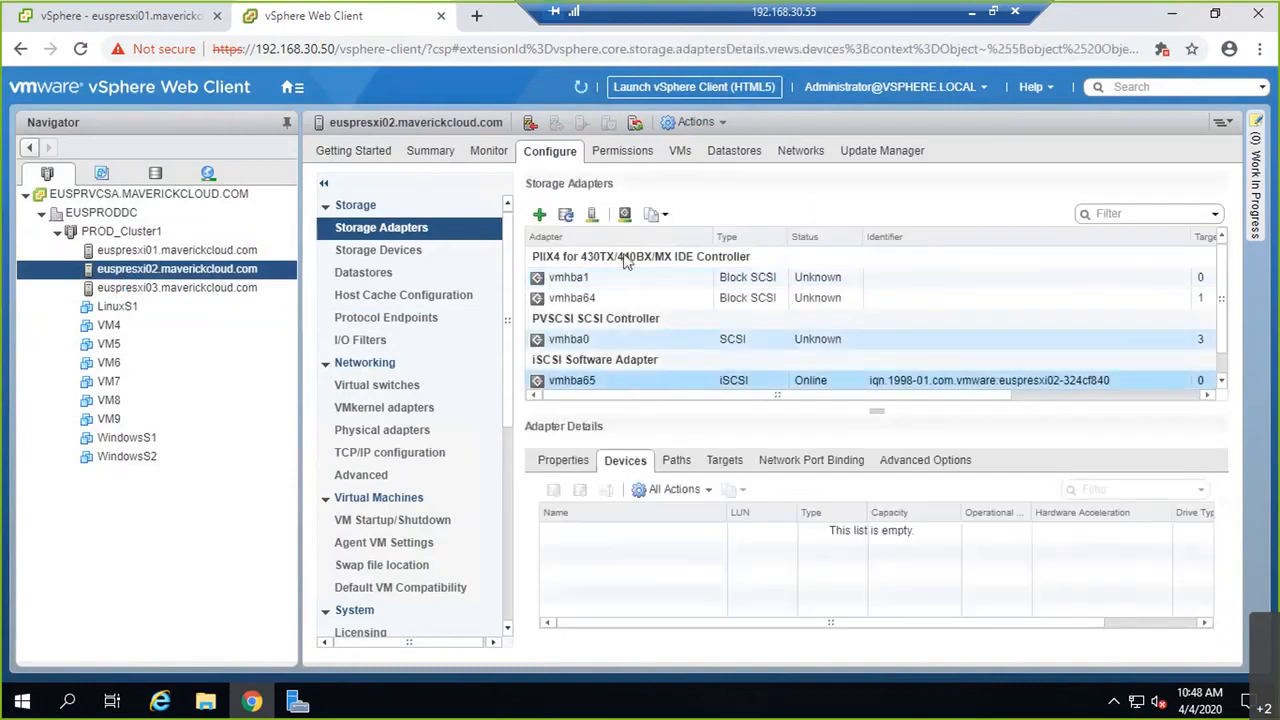
pyautogui.click(593, 215)
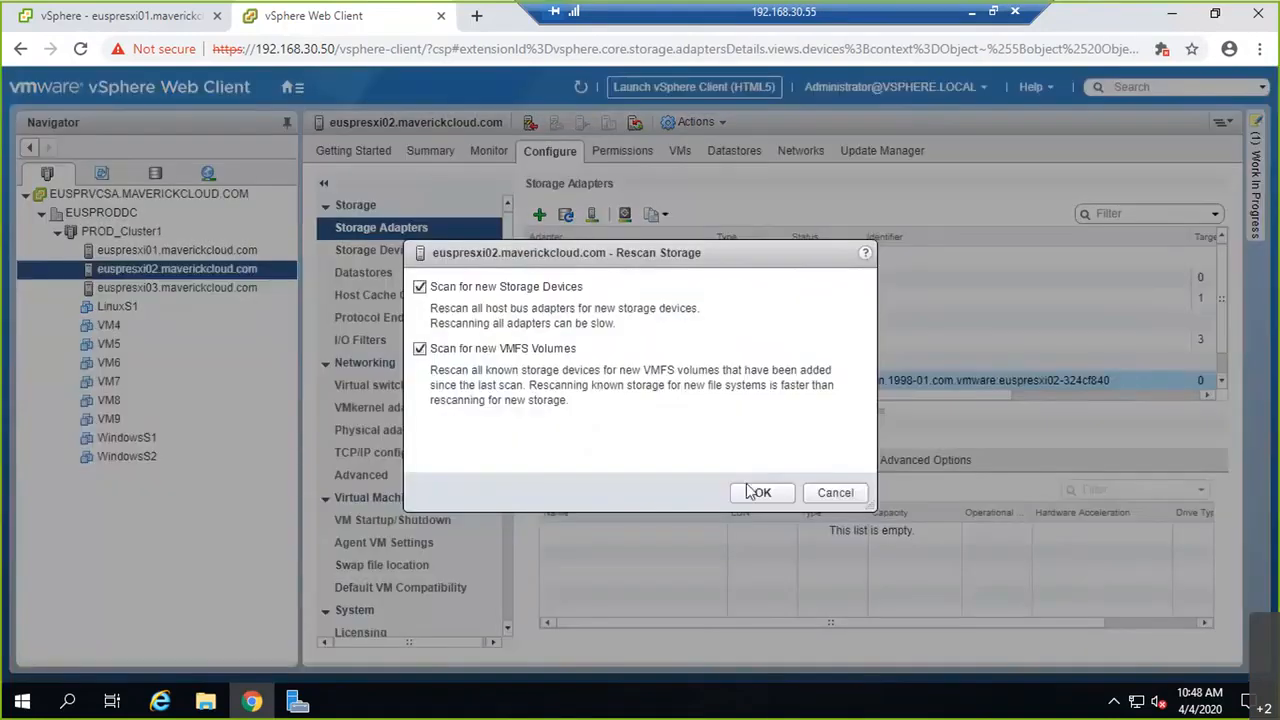
pyautogui.click(750, 488)
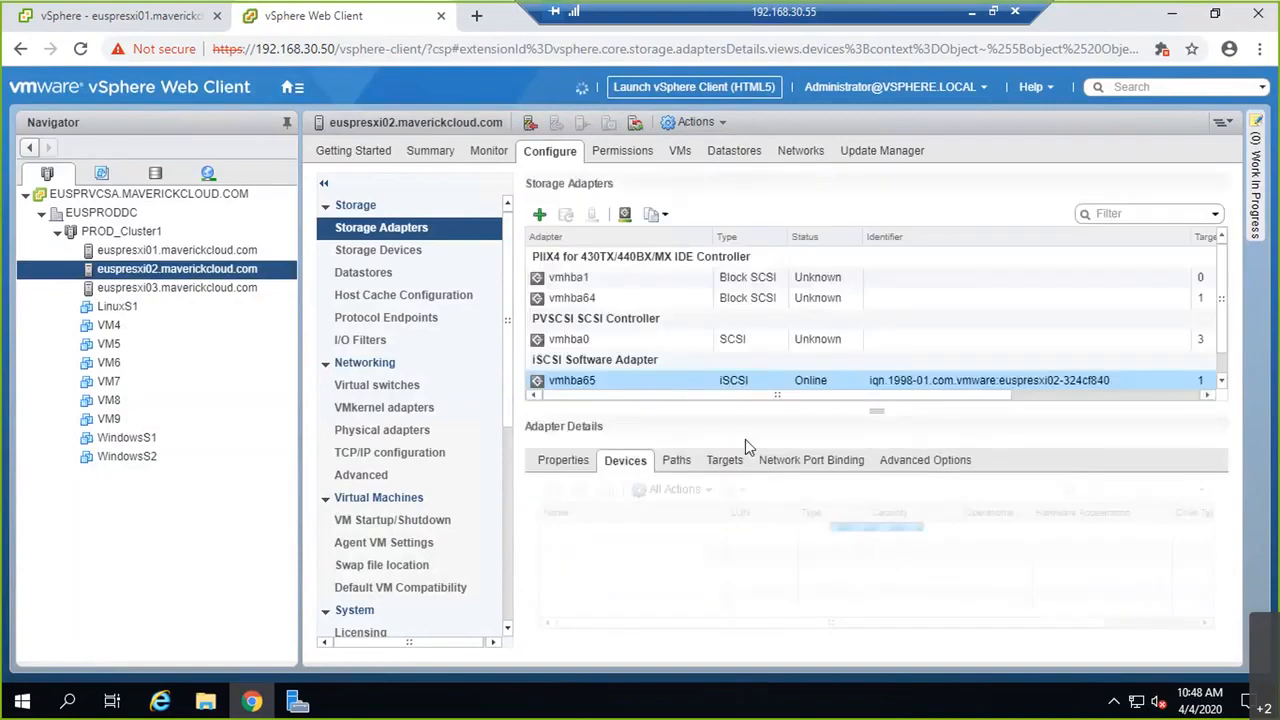
# Step: Rescan storage on euspresxi03's vmhba65 adapter so the 15 GB LUN 10 disk attaches
pyautogui.click(152, 288)
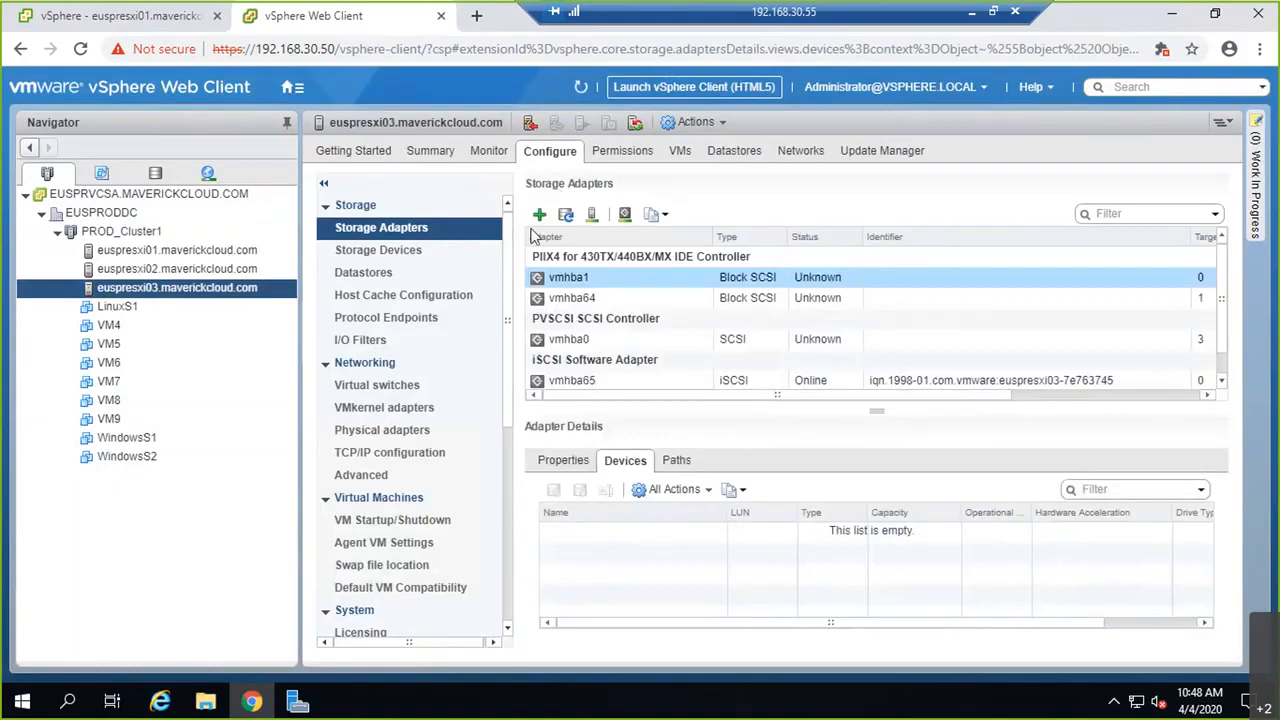
pyautogui.click(580, 382)
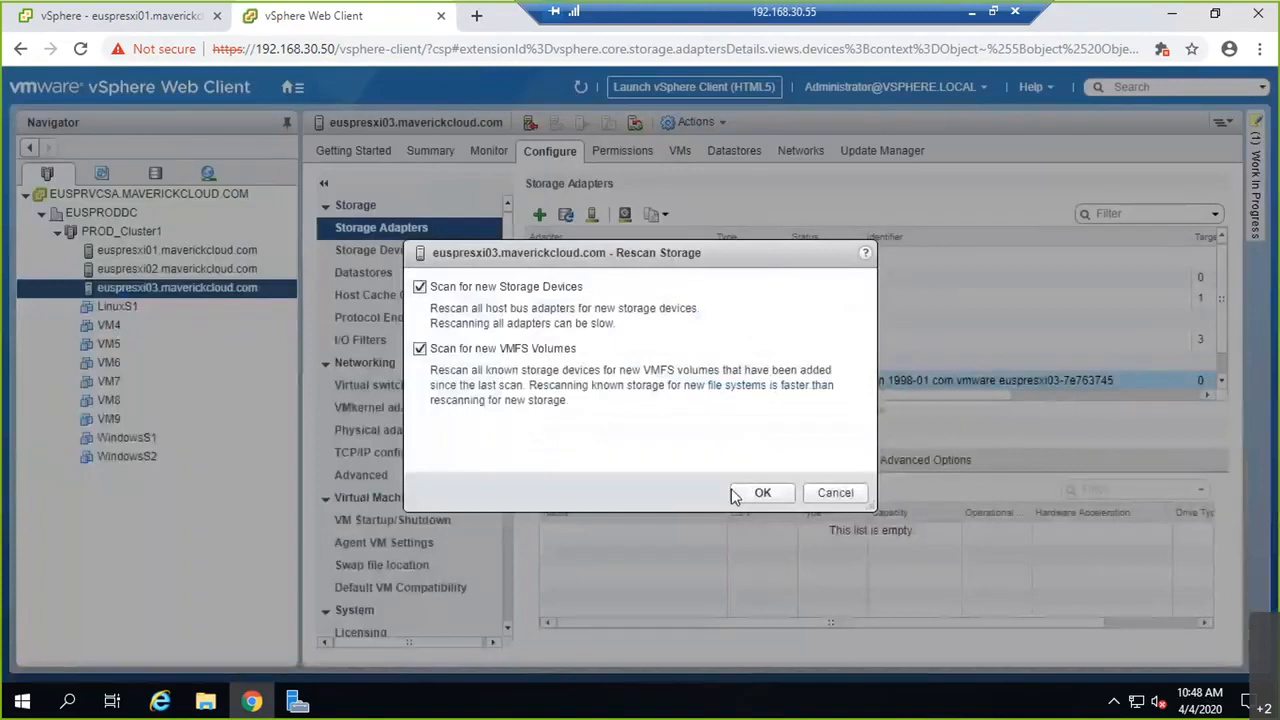
pyautogui.click(745, 492)
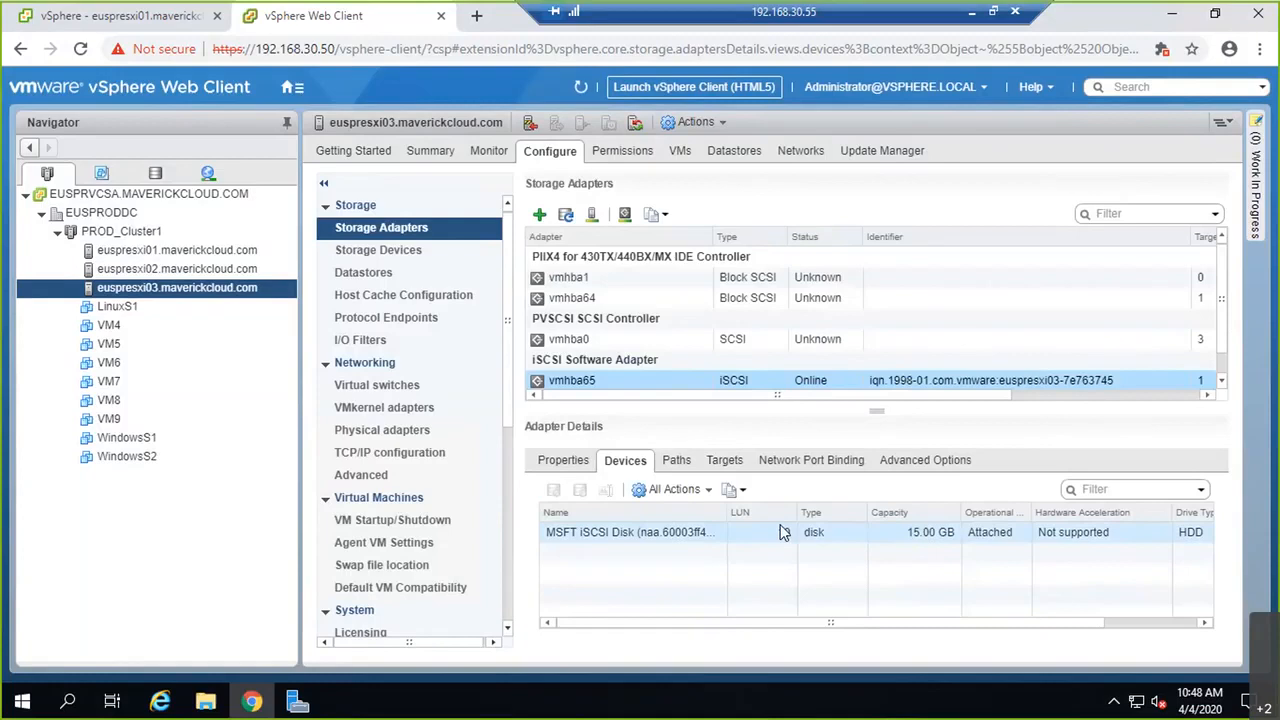
# Step: Check euspresxi03's iSCSI targets and confirm both port bindings are Active, then return to euspresxi02
pyautogui.click(727, 463)
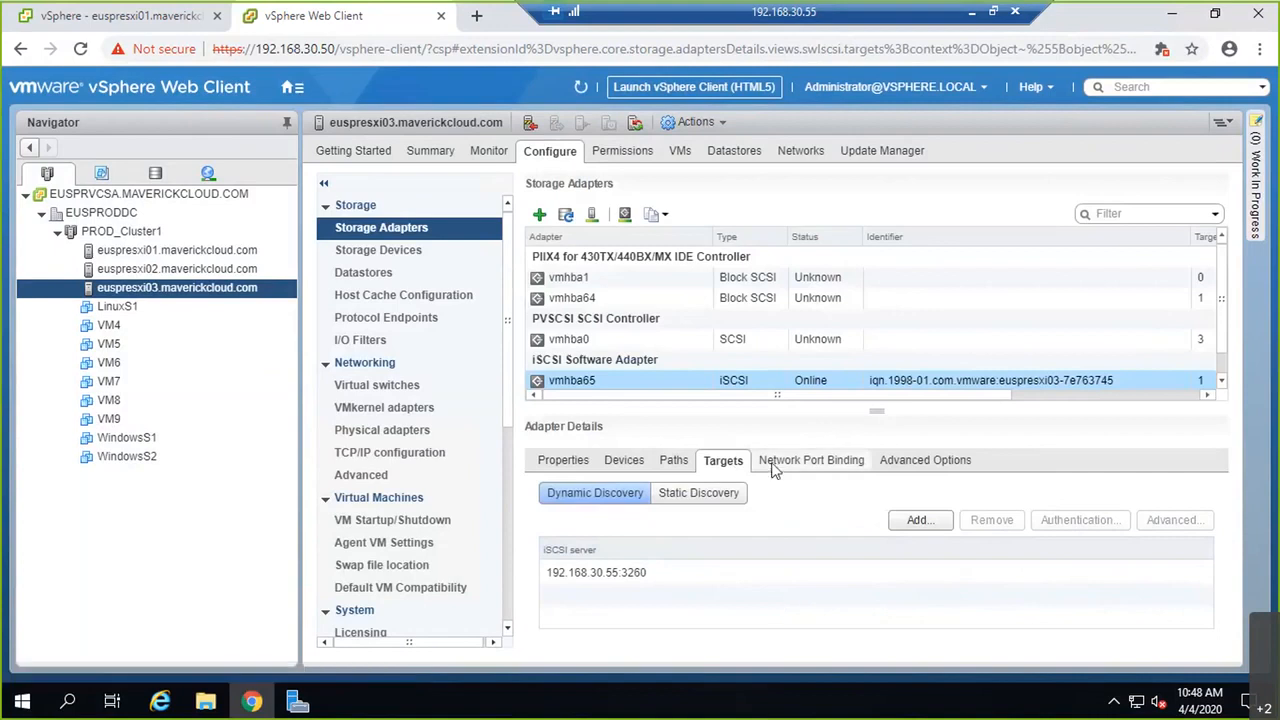
pyautogui.click(777, 466)
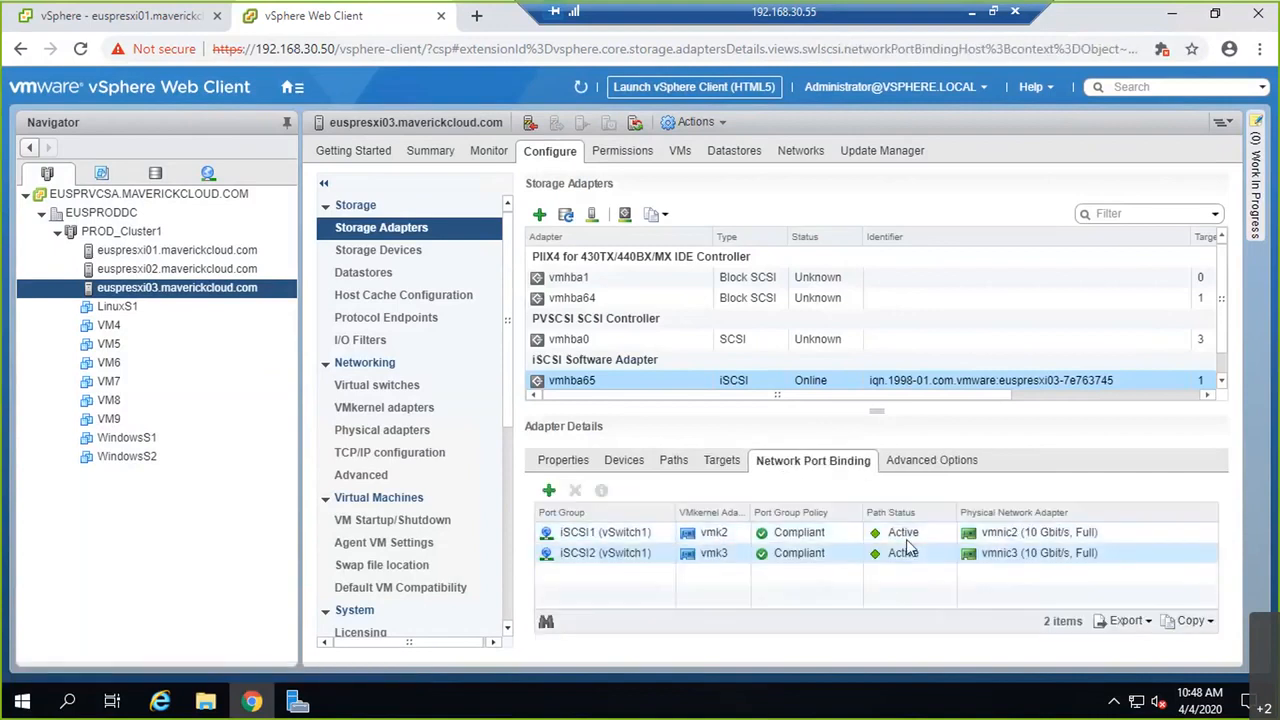
pyautogui.click(255, 270)
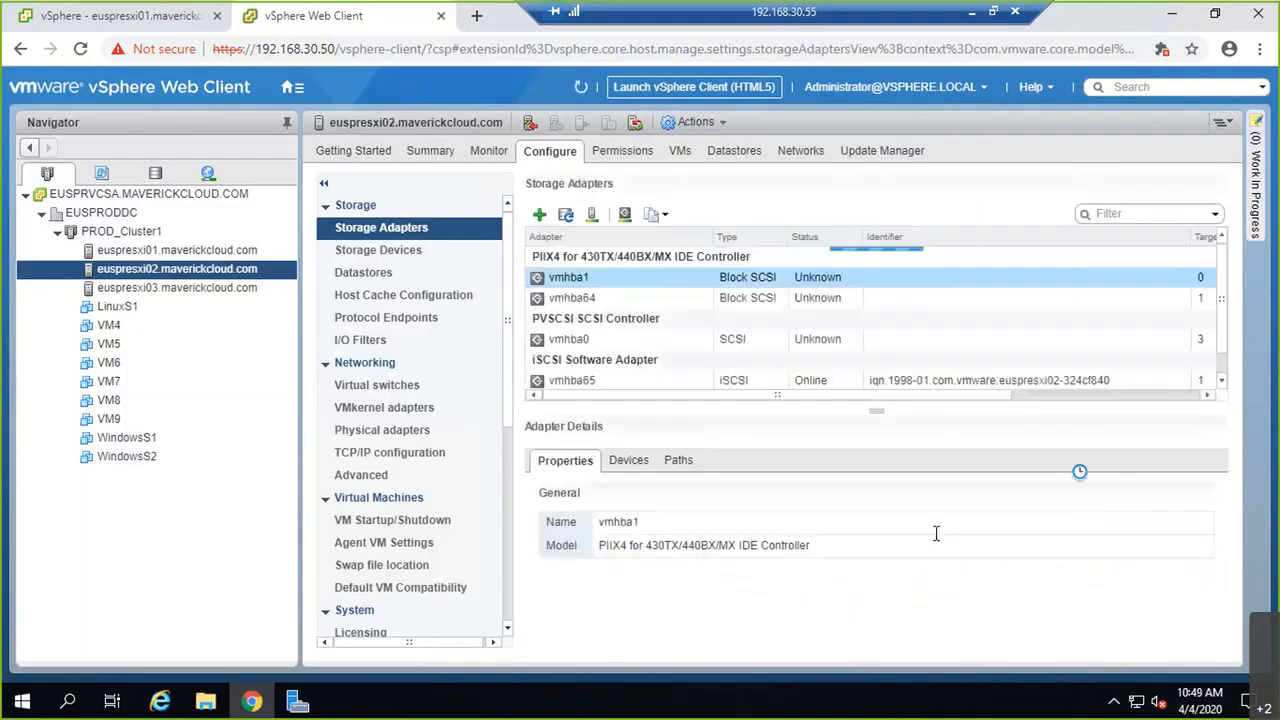
# Step: Review the vmhba65 network port bindings on euspresxi02, then on euspresxi01
pyautogui.click(688, 382)
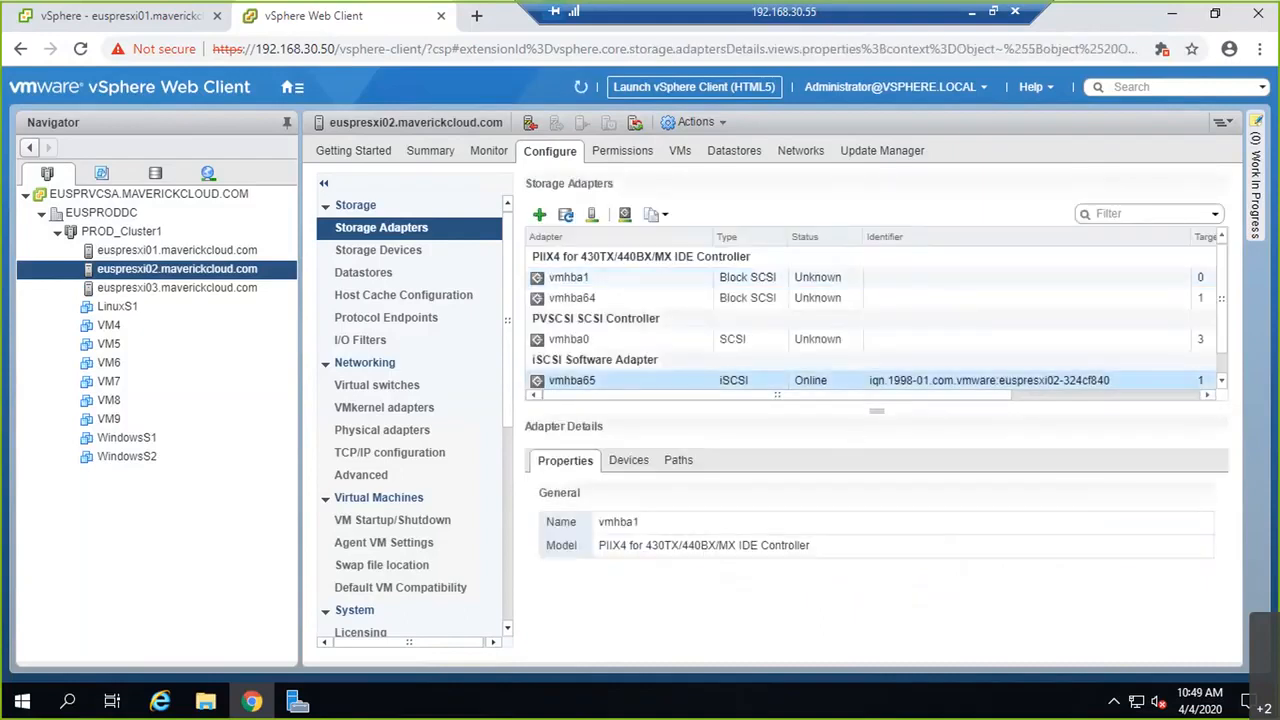
pyautogui.click(812, 460)
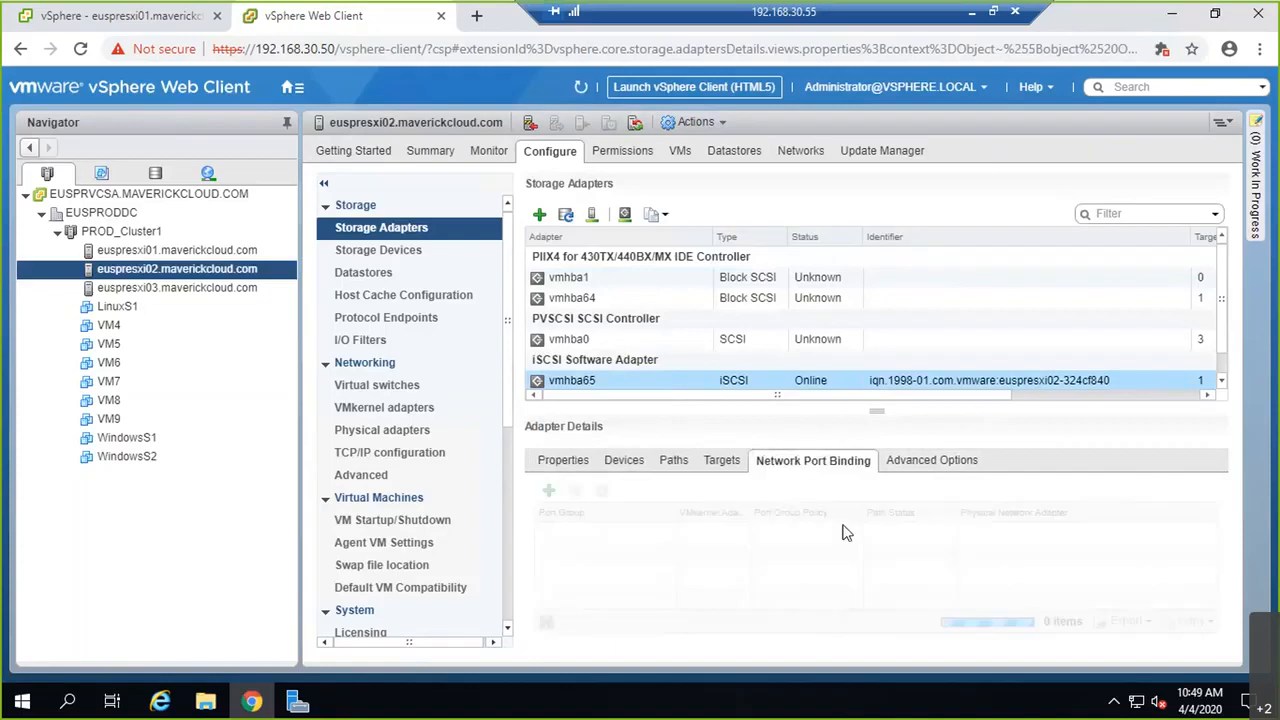
pyautogui.click(171, 250)
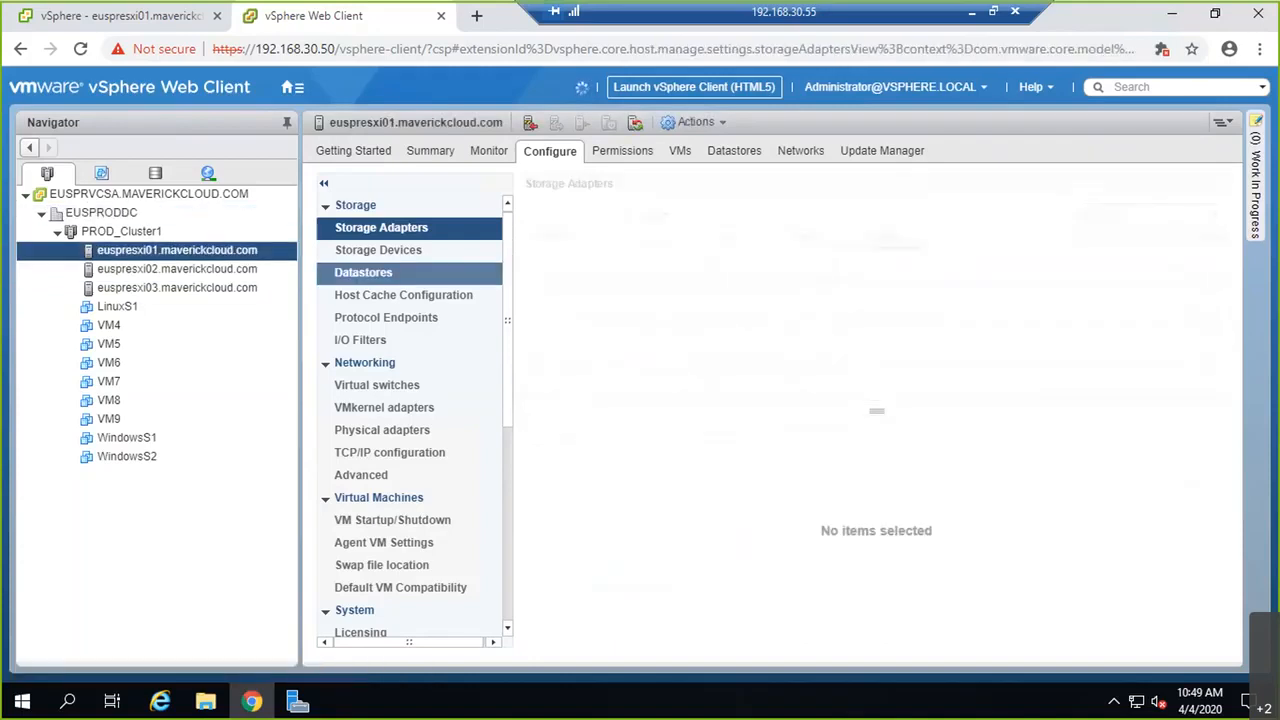
pyautogui.click(746, 383)
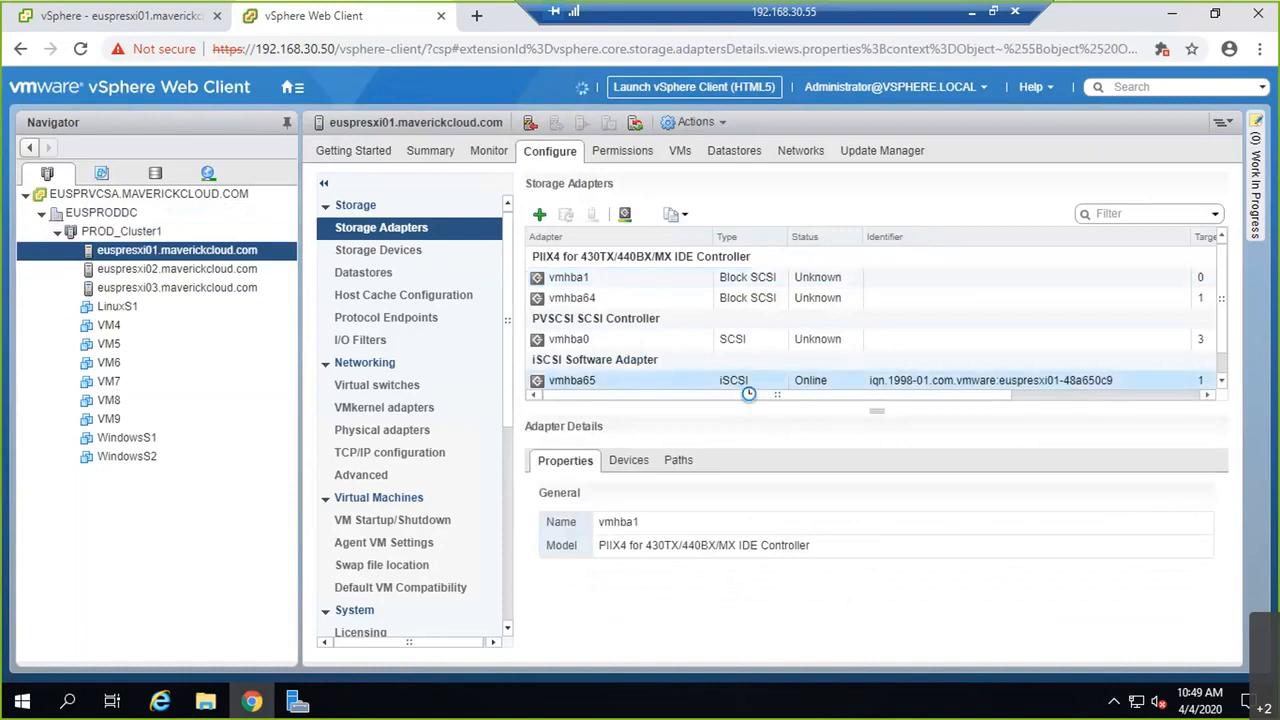
pyautogui.click(845, 462)
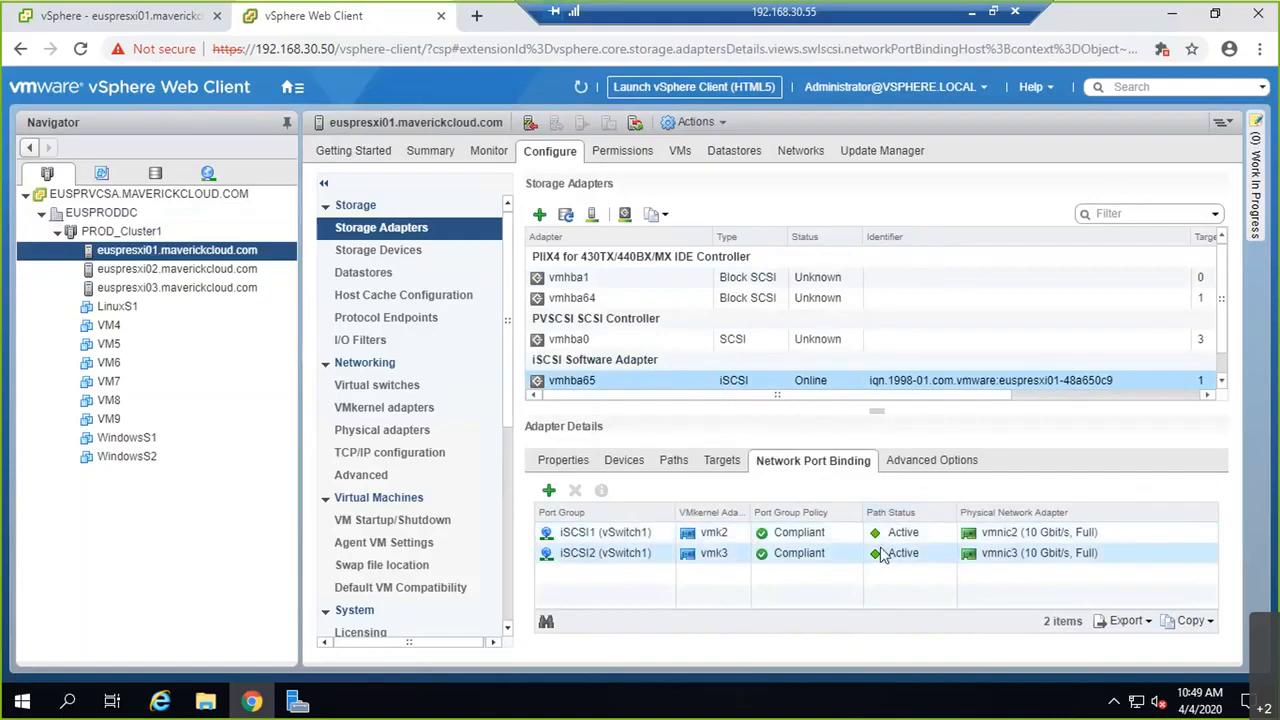
# Step: Verify euspresxi01's targets, the attached 15.00 GB LUN 10 disk, and its two Active paths
pyautogui.click(722, 460)
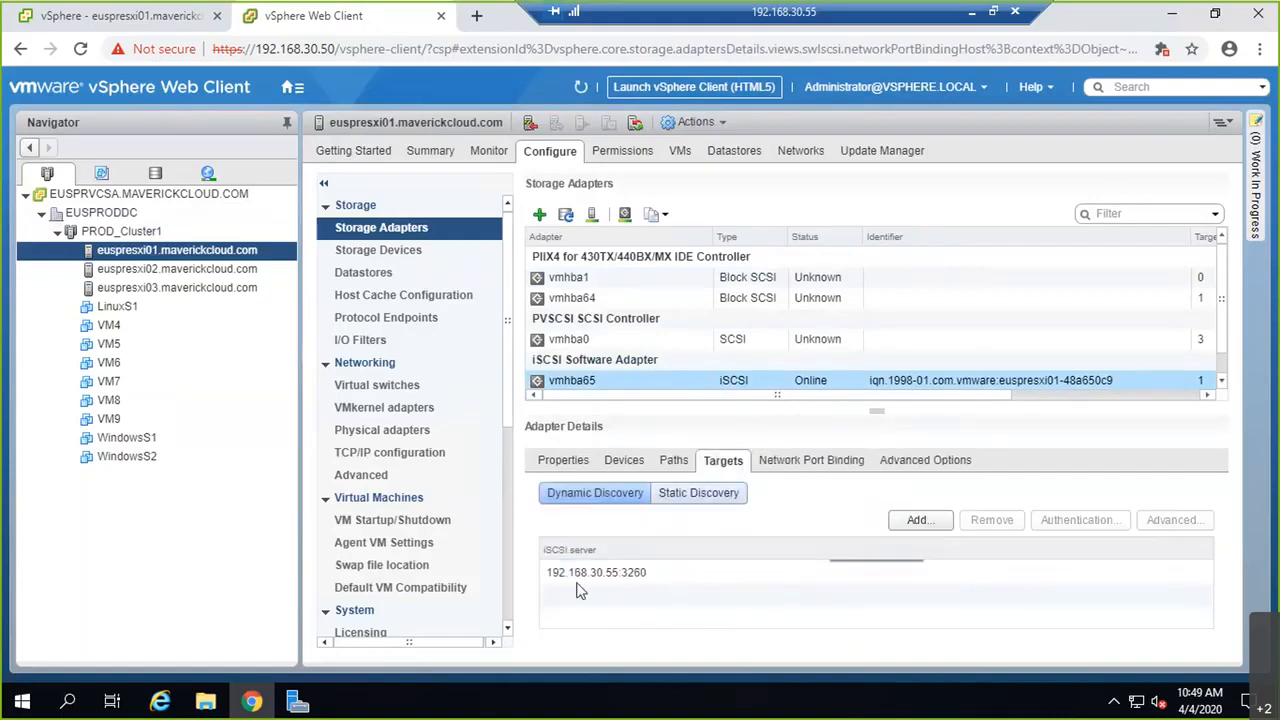
pyautogui.click(624, 460)
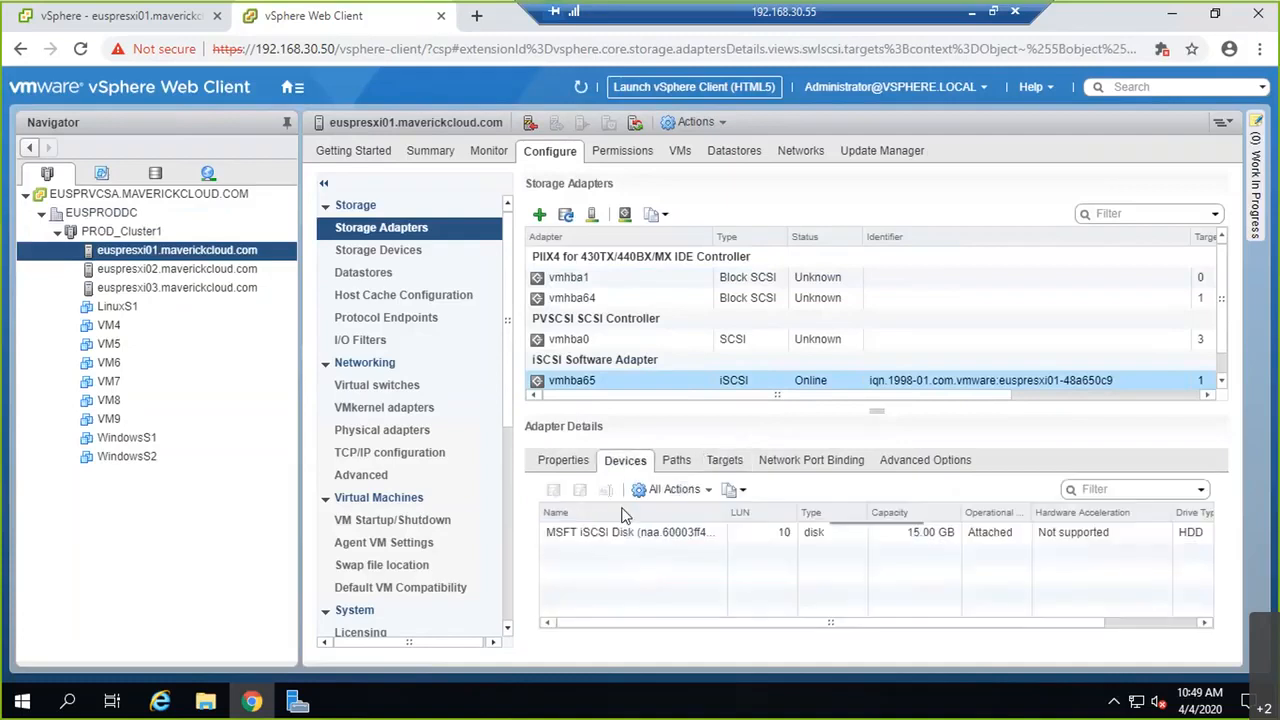
pyautogui.click(675, 460)
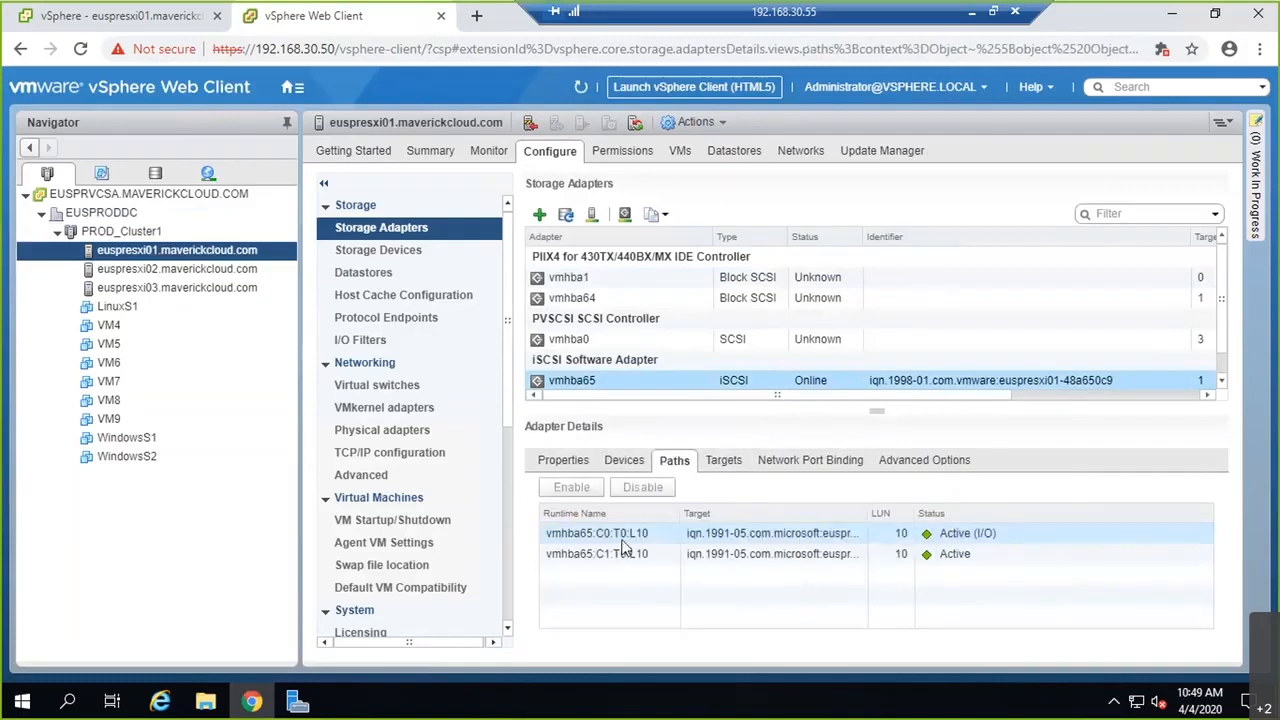
pyautogui.click(831, 462)
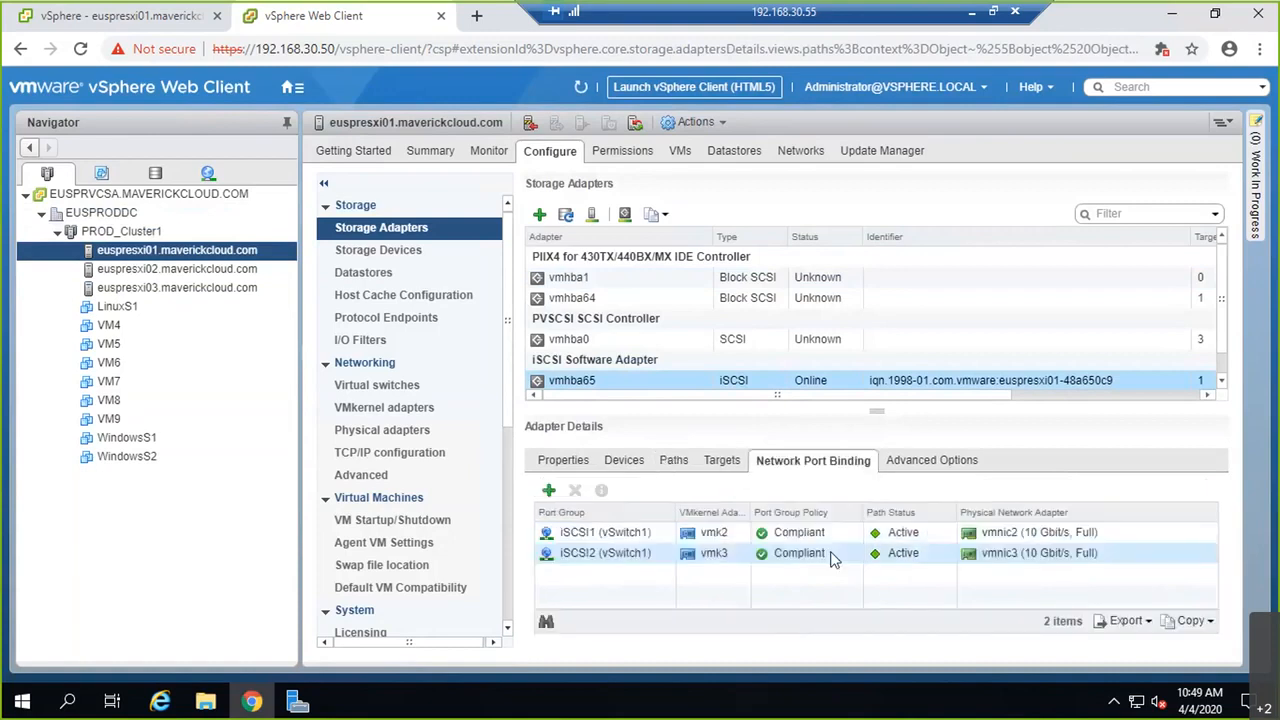
pyautogui.click(673, 460)
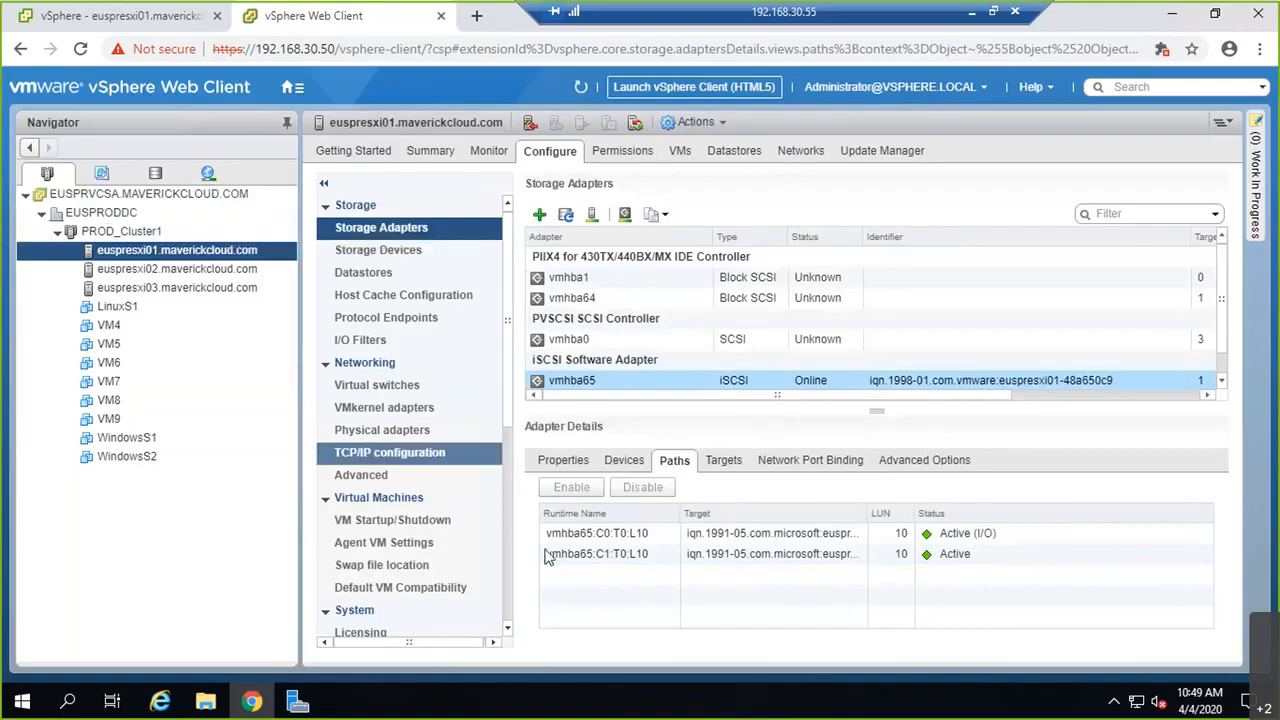
pyautogui.click(624, 460)
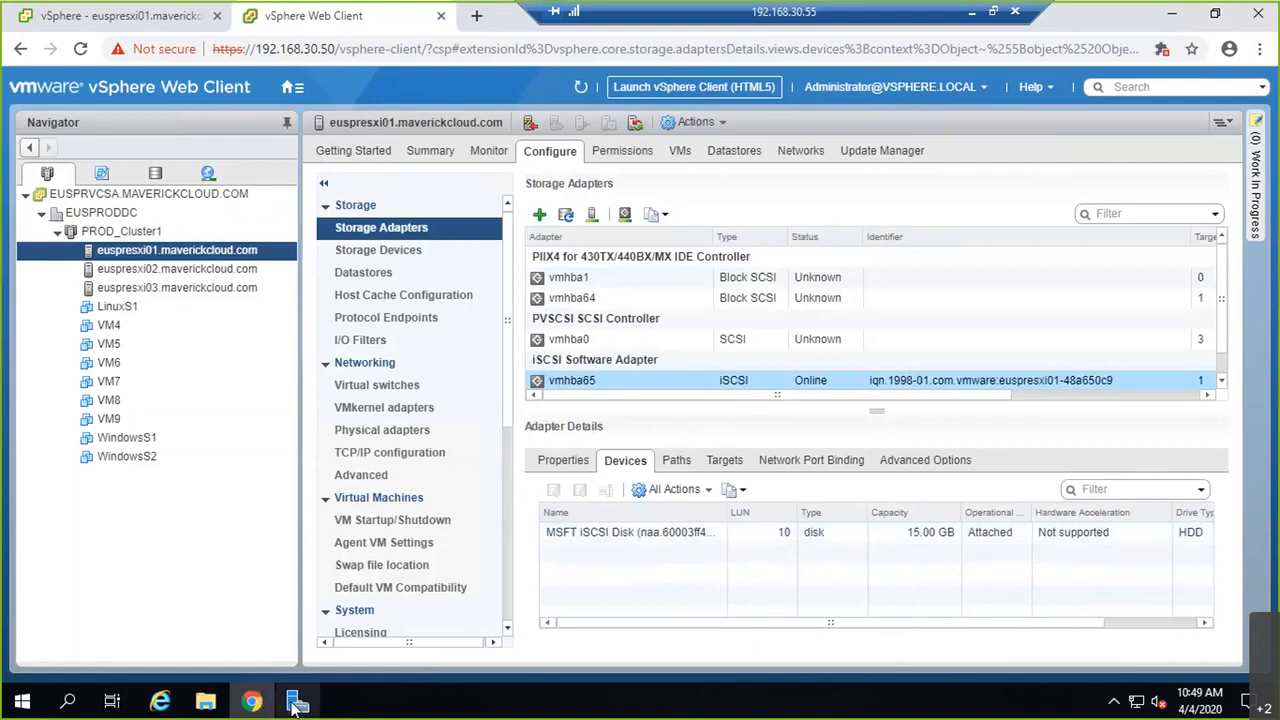
pyautogui.moveTo(296, 705)
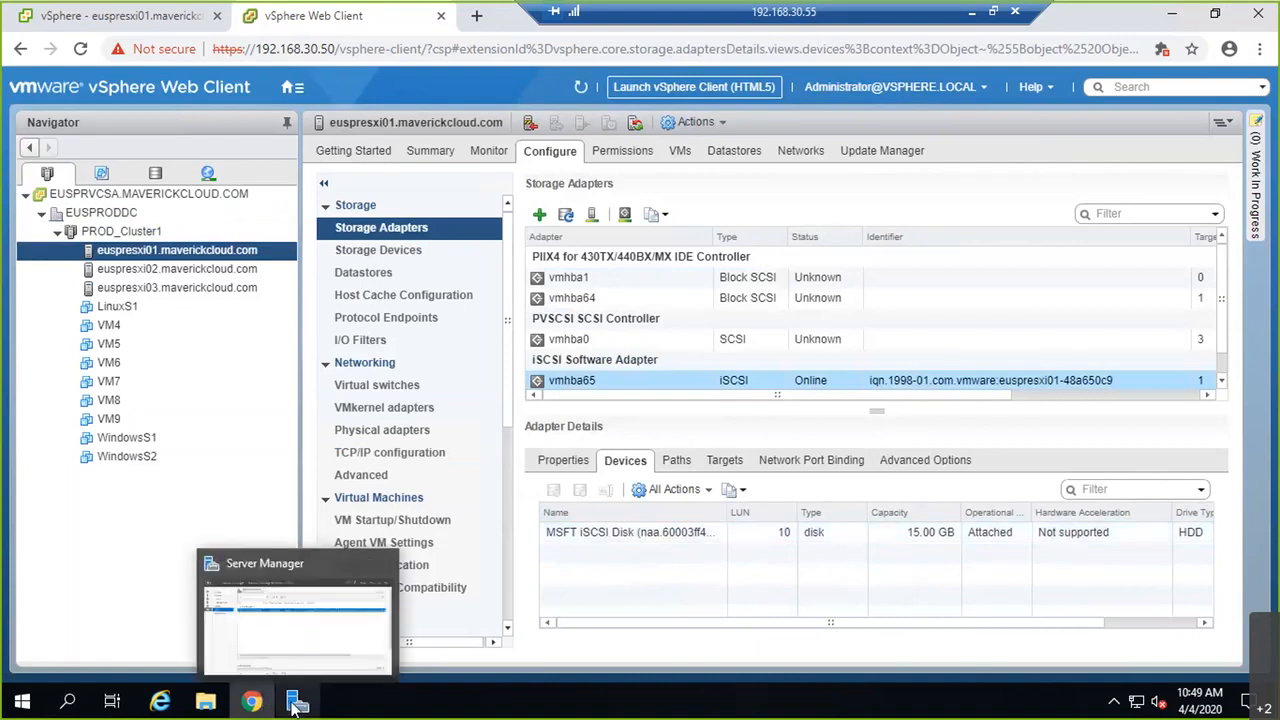
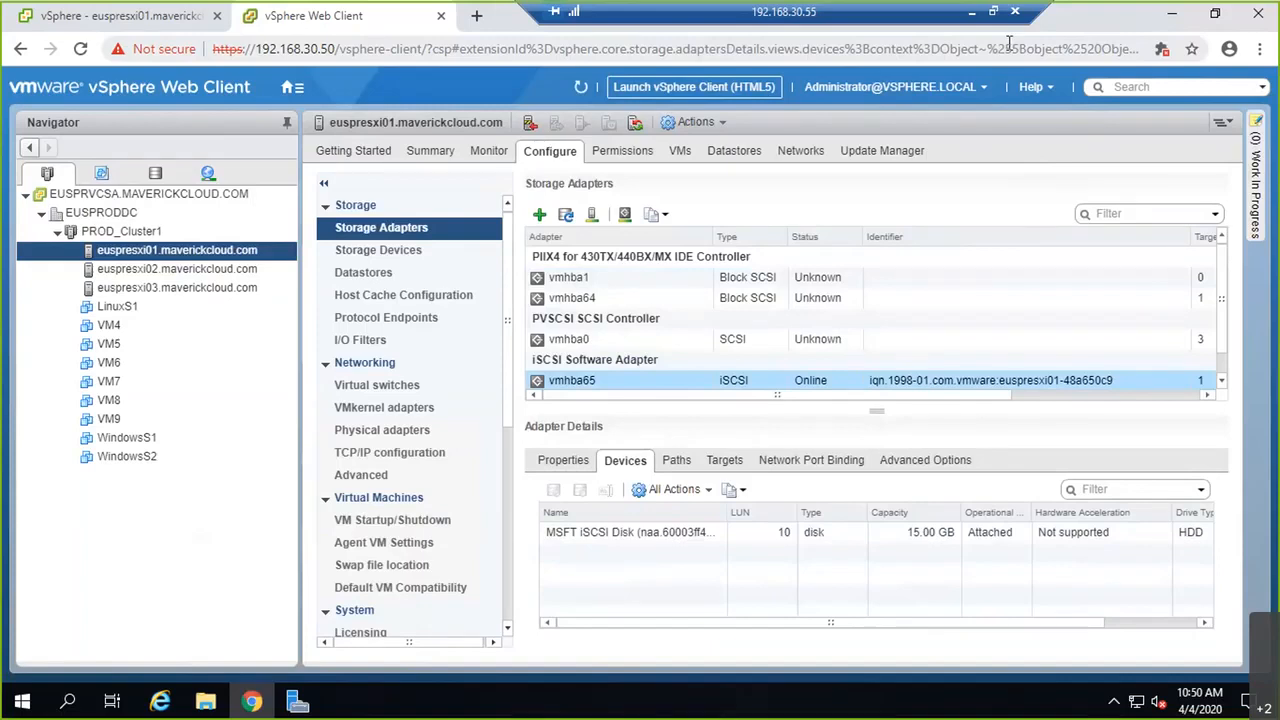
# Step: Bring Server Manager's iSCSI page forward, showing LUN10.vhdx on the vmwarelab target
pyautogui.click(296, 703)
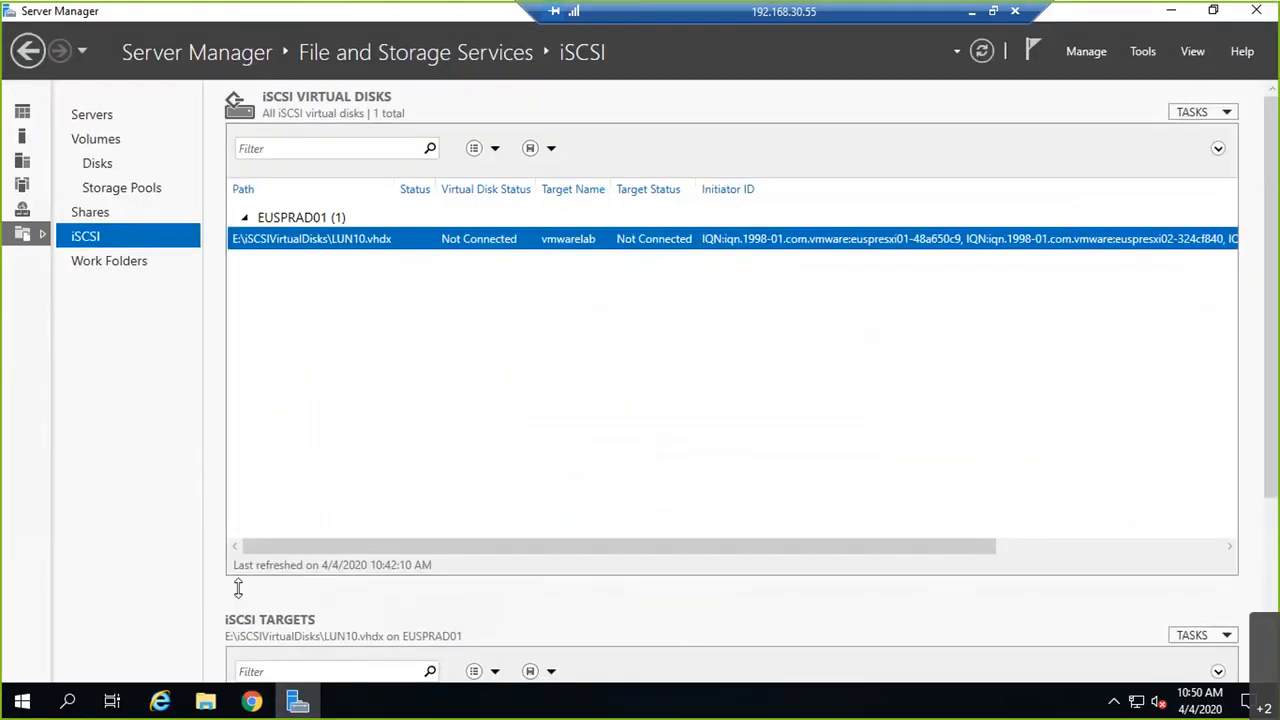
# Step: Start a new iSCSI virtual disk on volume F:, named LUN20 with a VMware lab description
pyautogui.click(1222, 116)
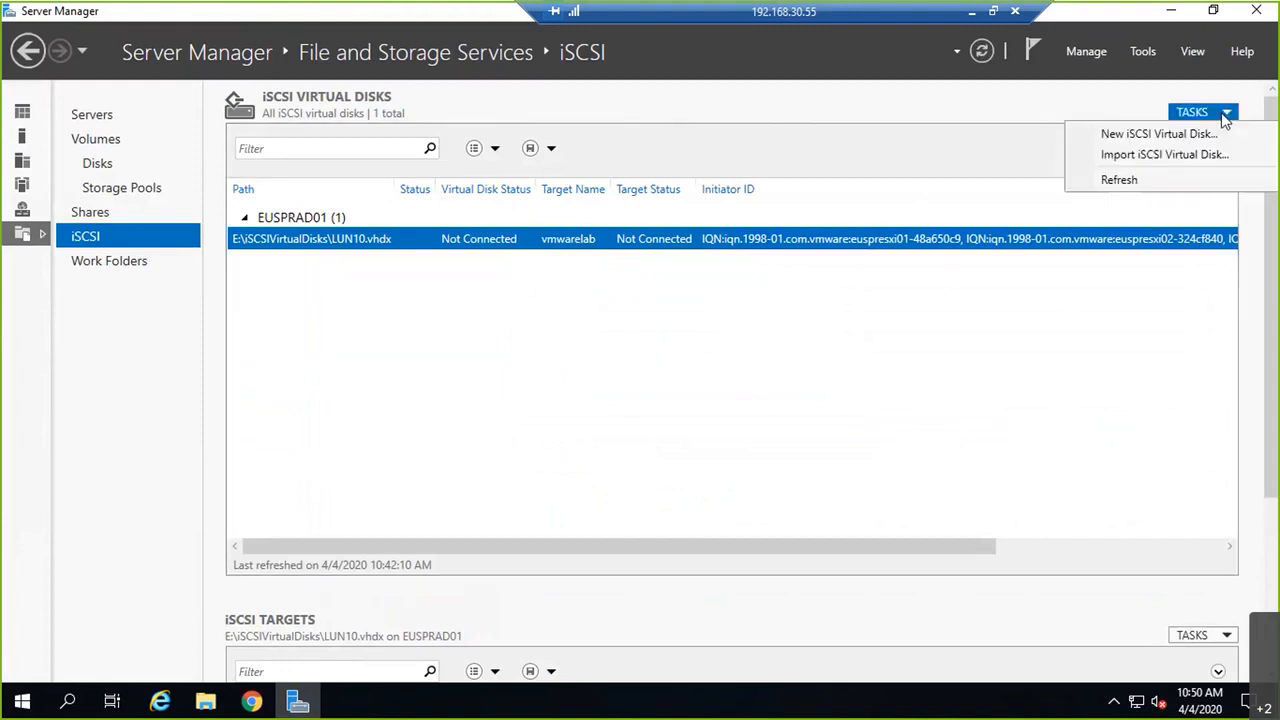
pyautogui.click(1176, 135)
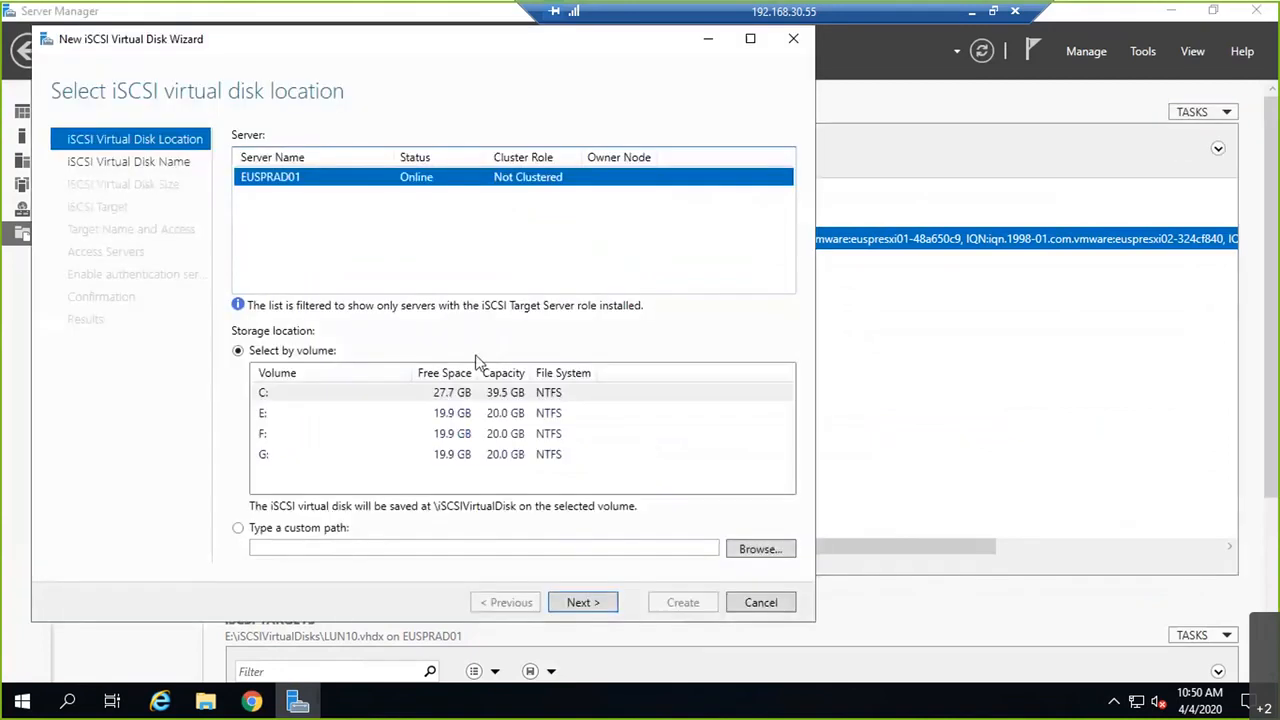
pyautogui.click(284, 434)
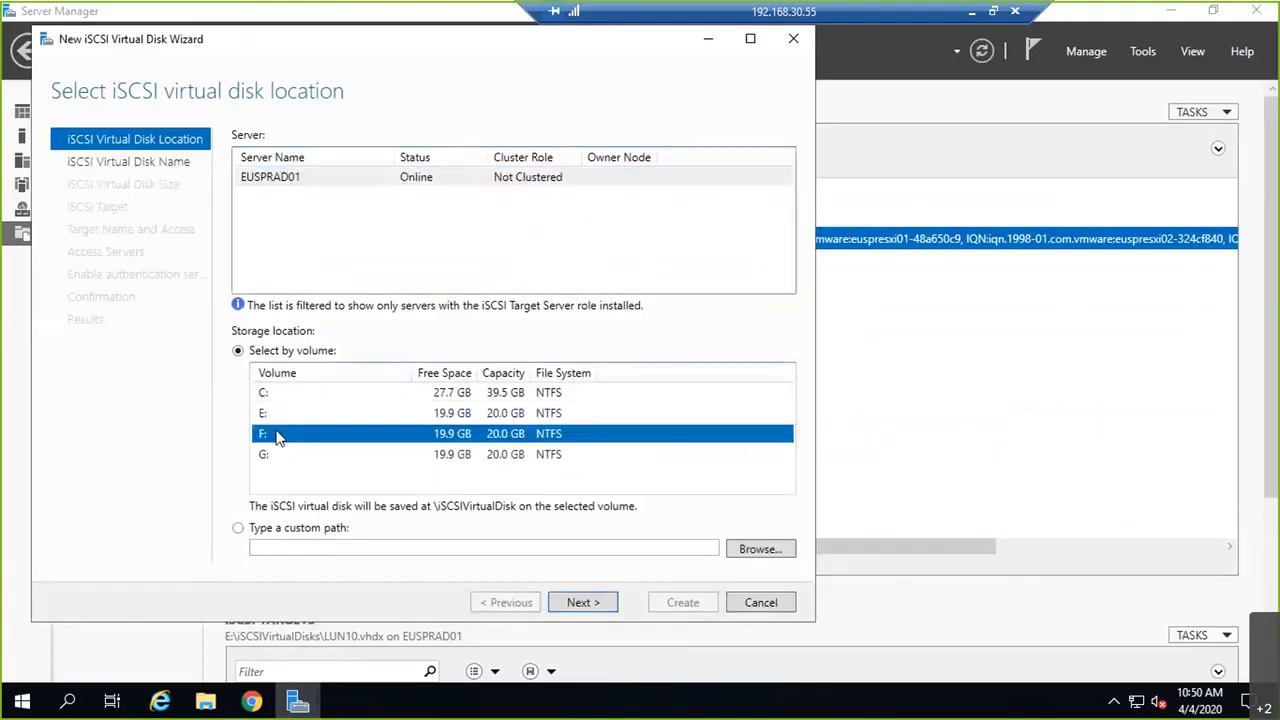
pyautogui.click(598, 604)
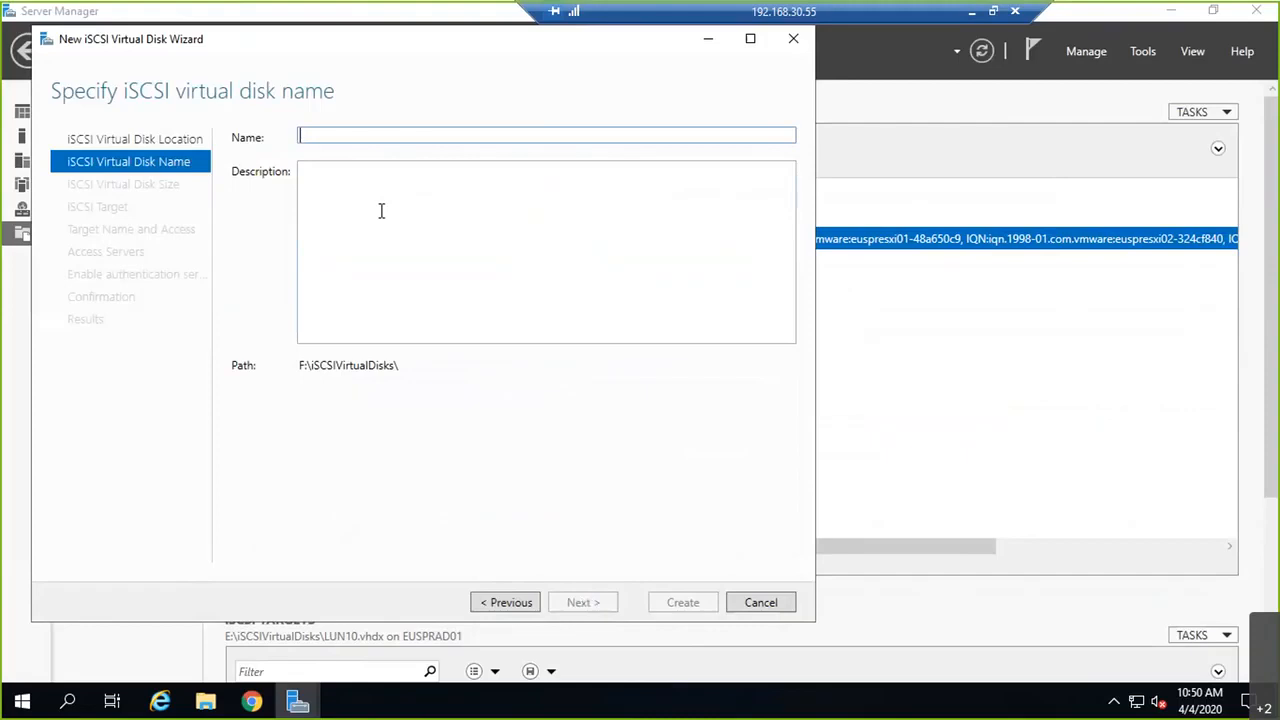
pyautogui.write('LUN20')
pyautogui.press('Tab')
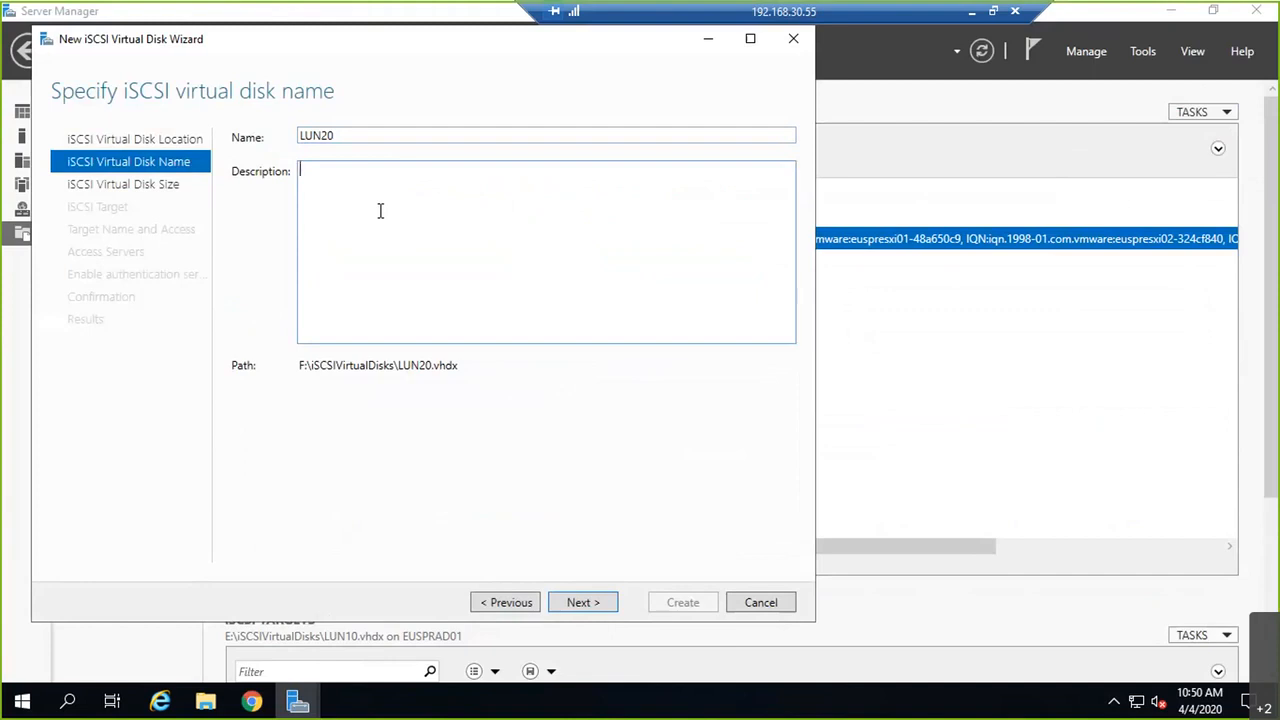
pyautogui.write('LUN20 for VMware Lab Env - via ISCSI')
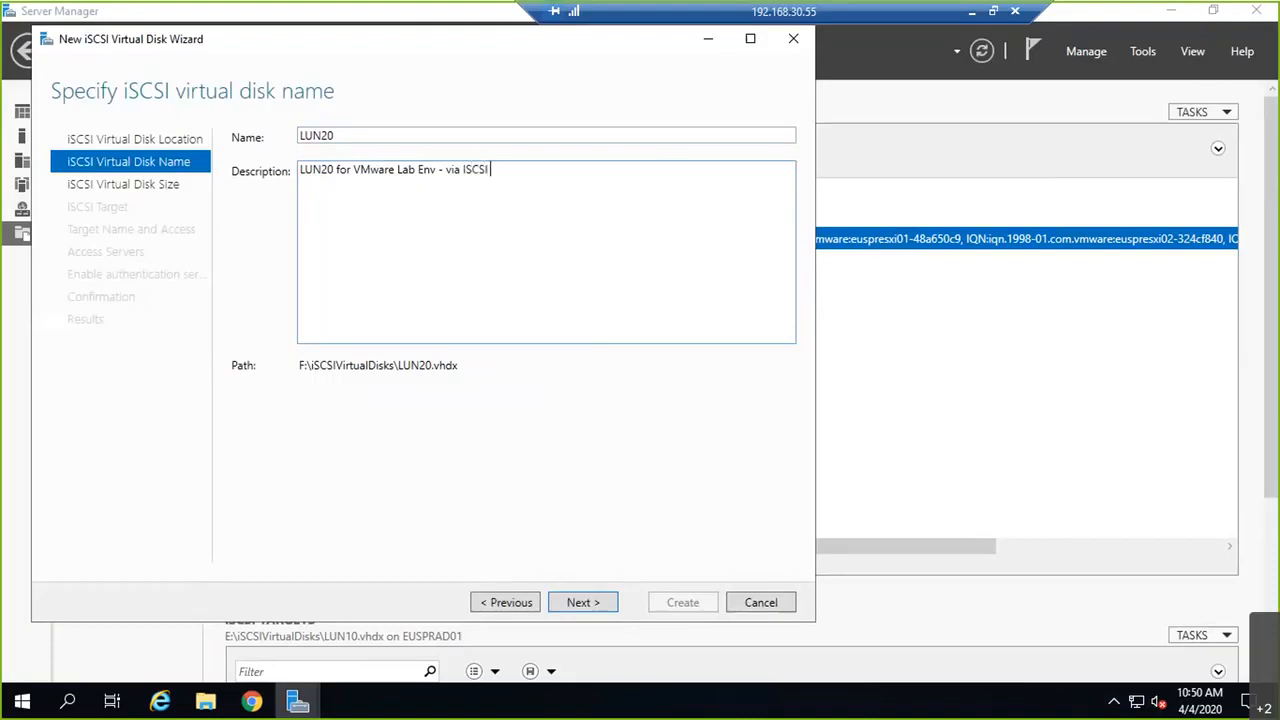
# Step: Size the LUN20 disk at 15 GB, assign it to the existing vmwarelab target, and create it
pyautogui.click(596, 613)
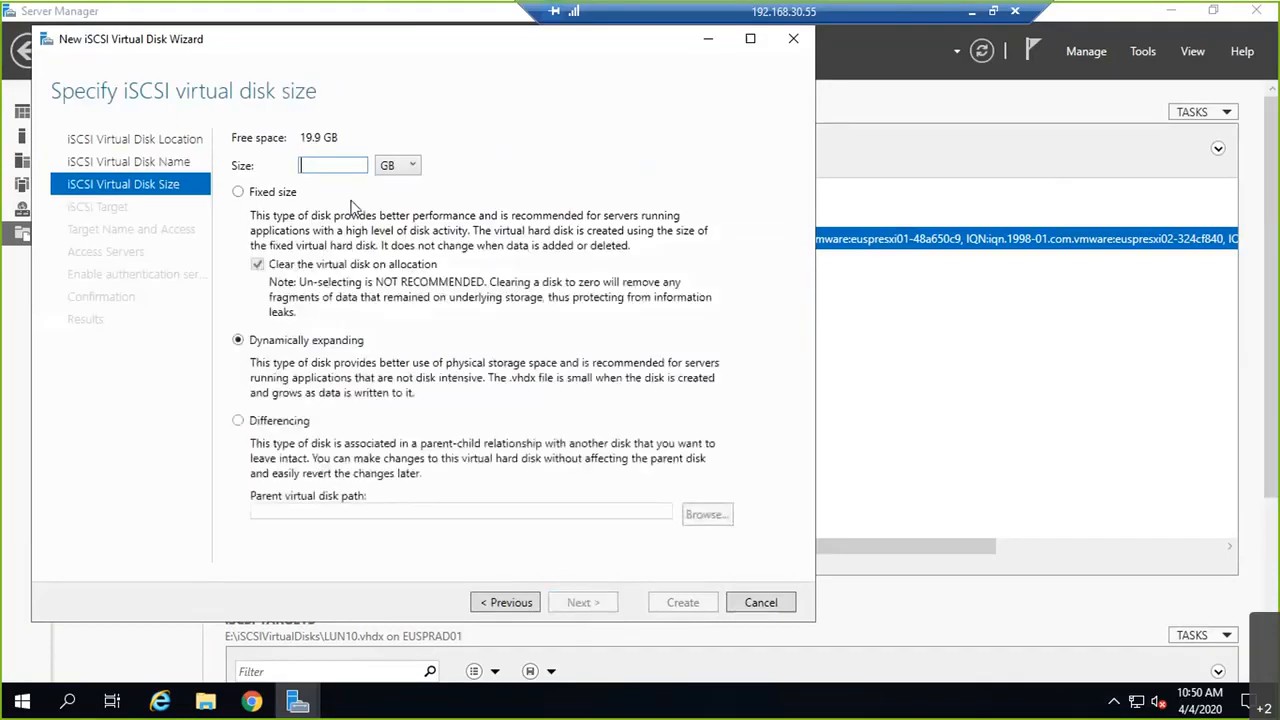
pyautogui.write('15')
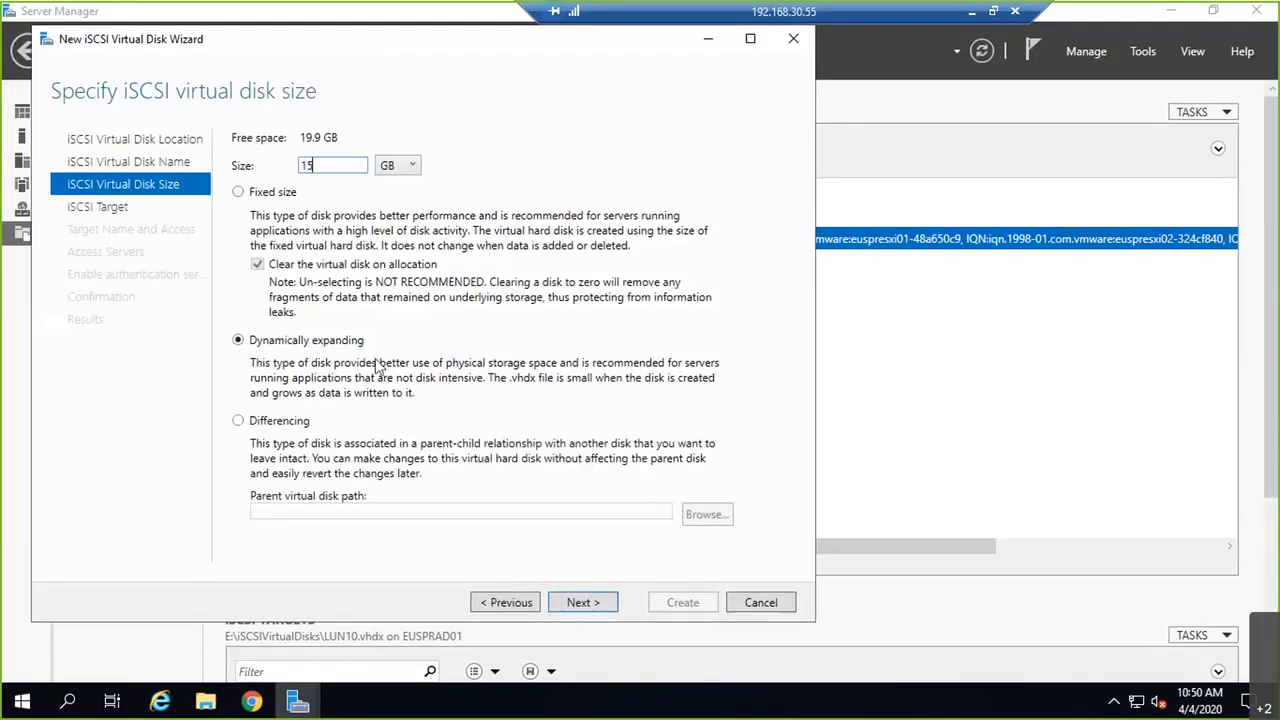
pyautogui.click(575, 603)
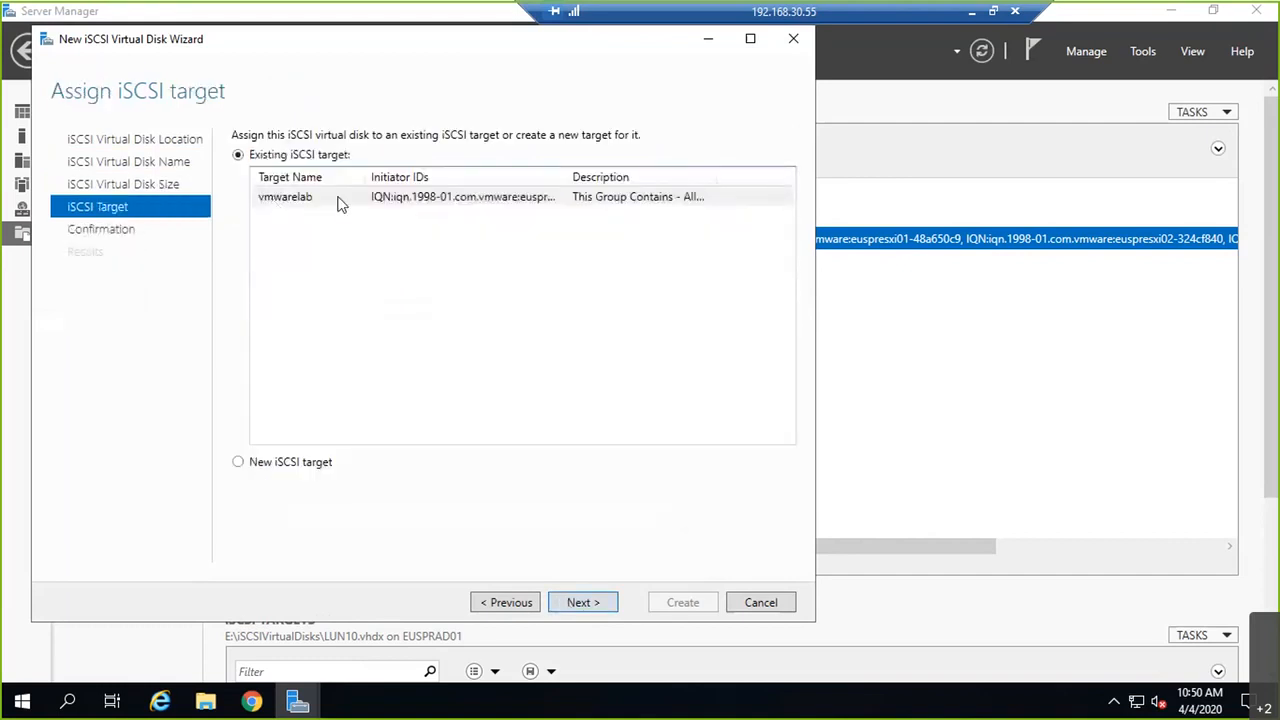
pyautogui.click(258, 464)
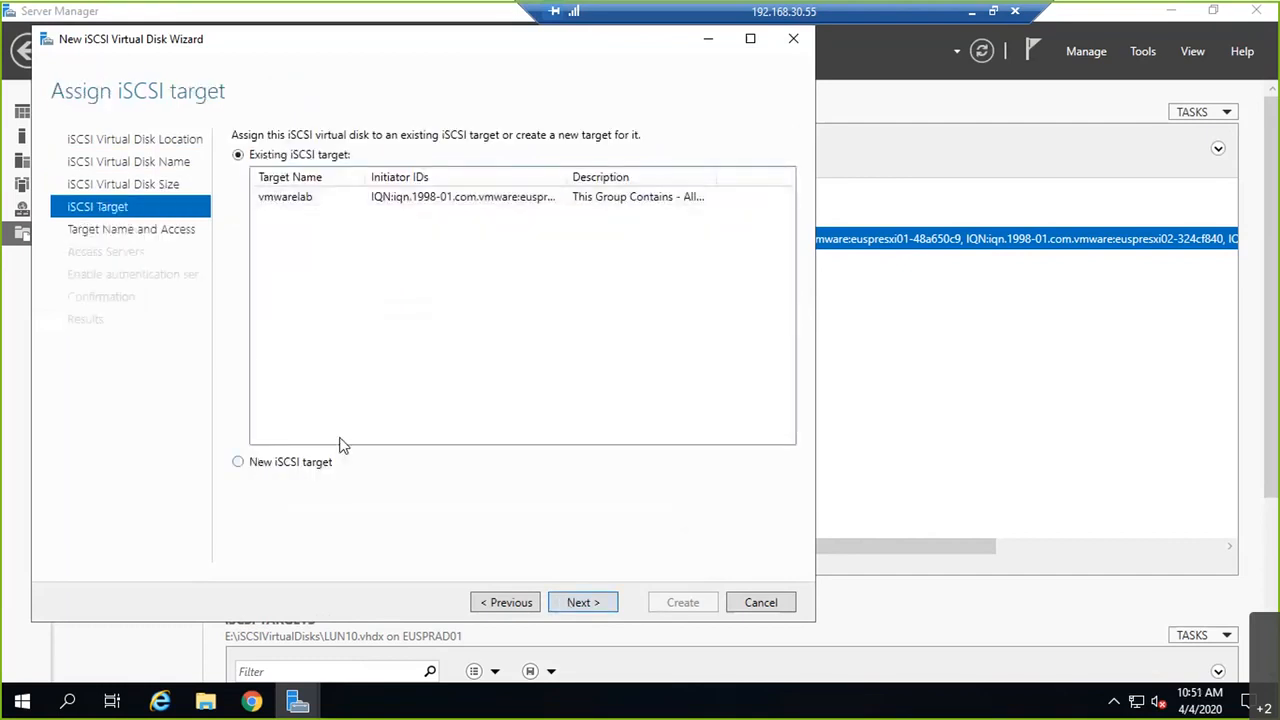
pyautogui.click(237, 155)
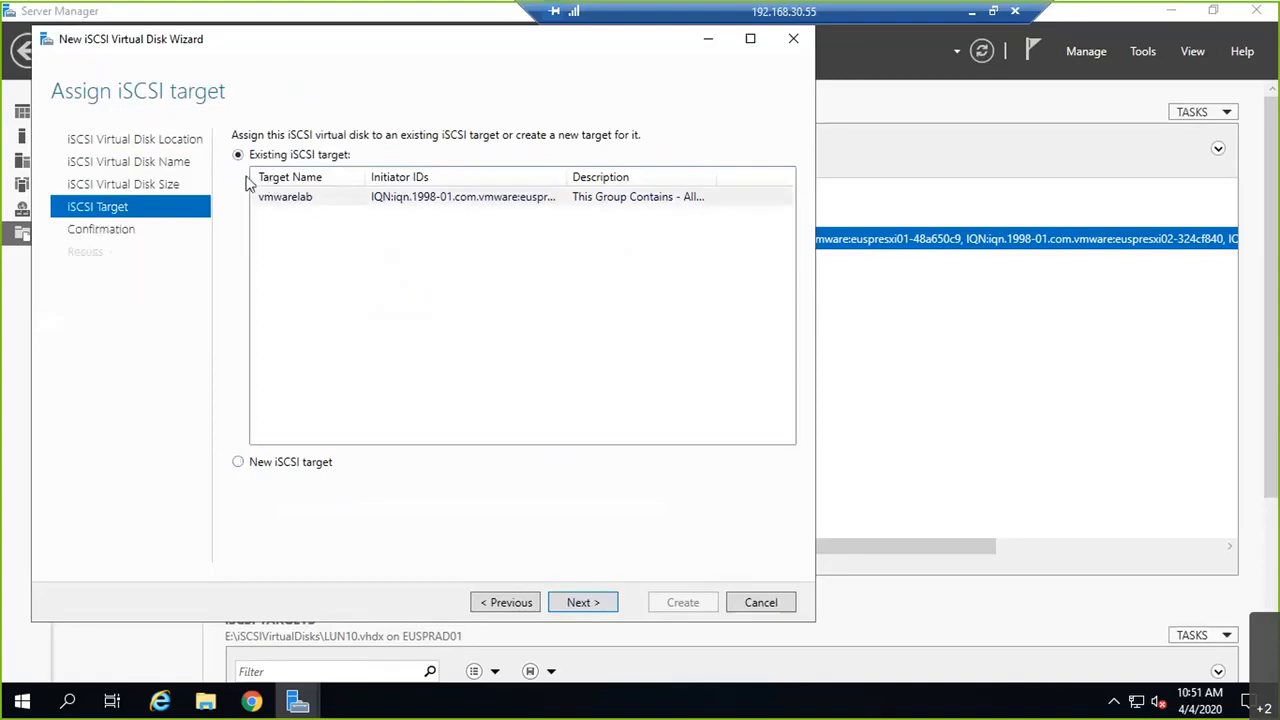
pyautogui.click(404, 205)
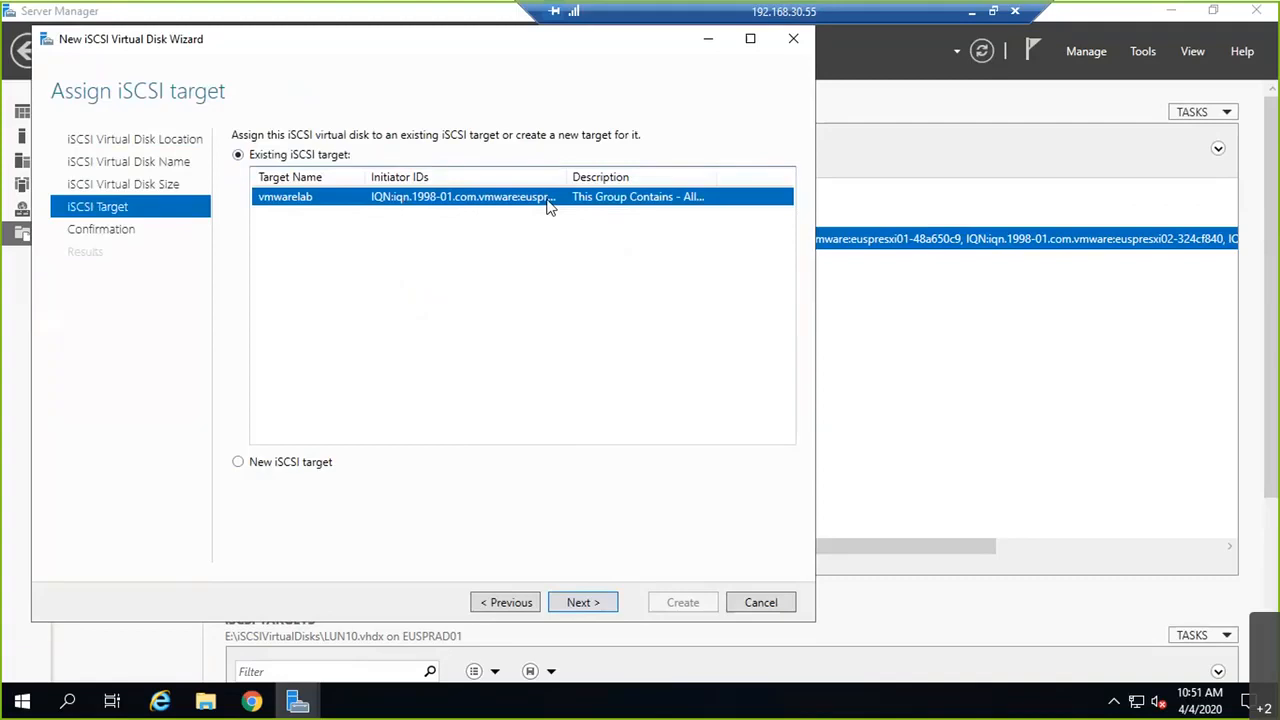
pyautogui.click(578, 602)
pyautogui.scroll(-1, 482, 420)
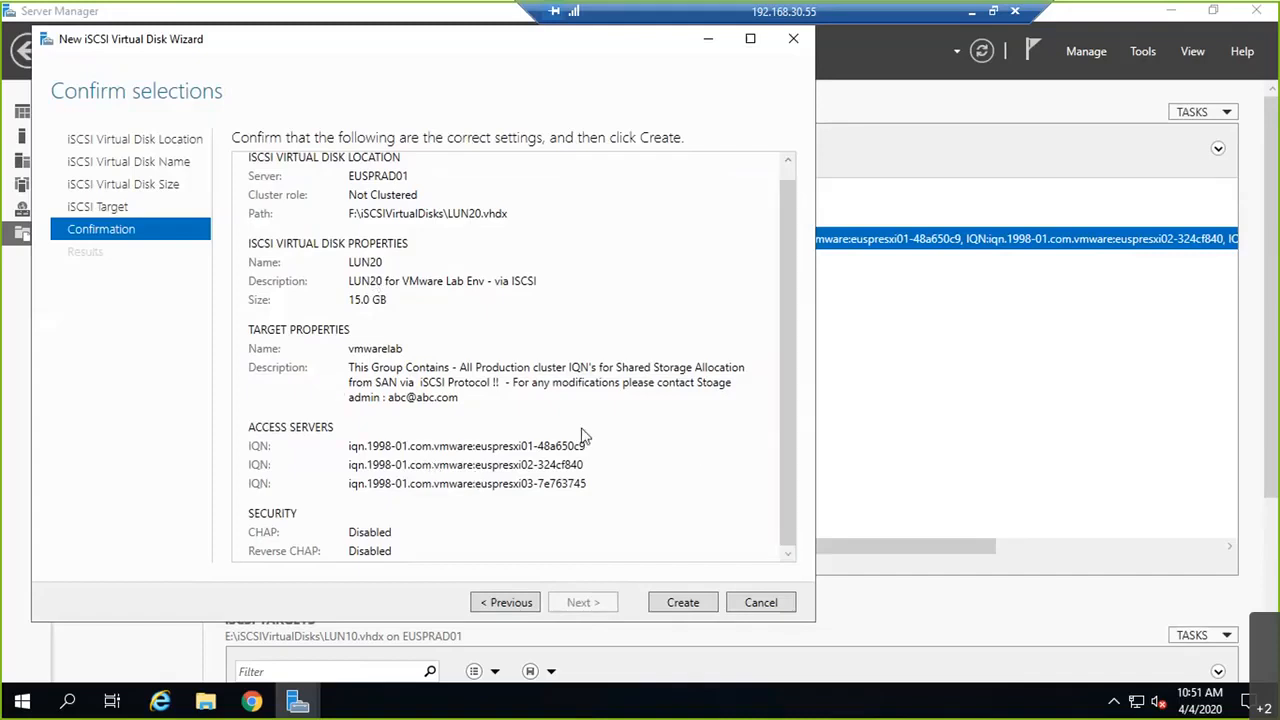
pyautogui.click(680, 600)
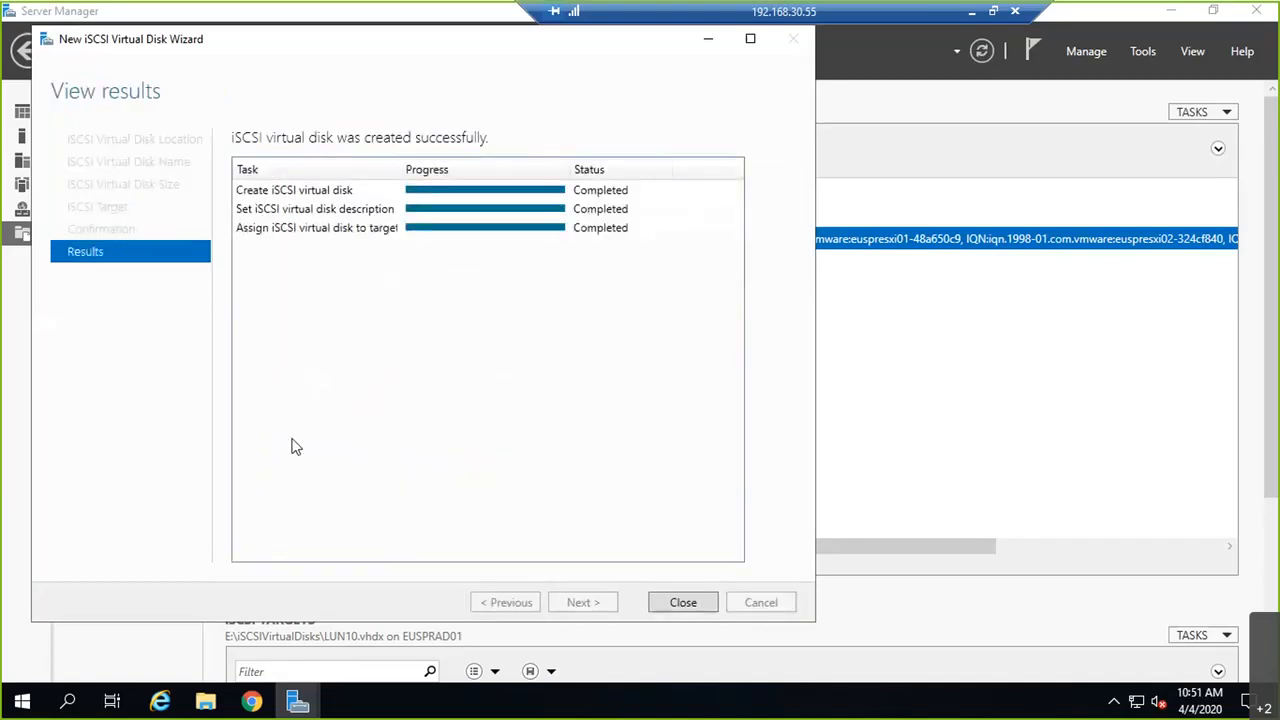
# Step: Change LUN20.vhdx's Logical Unit Number to 20 in its properties and apply it
pyautogui.click(668, 605)
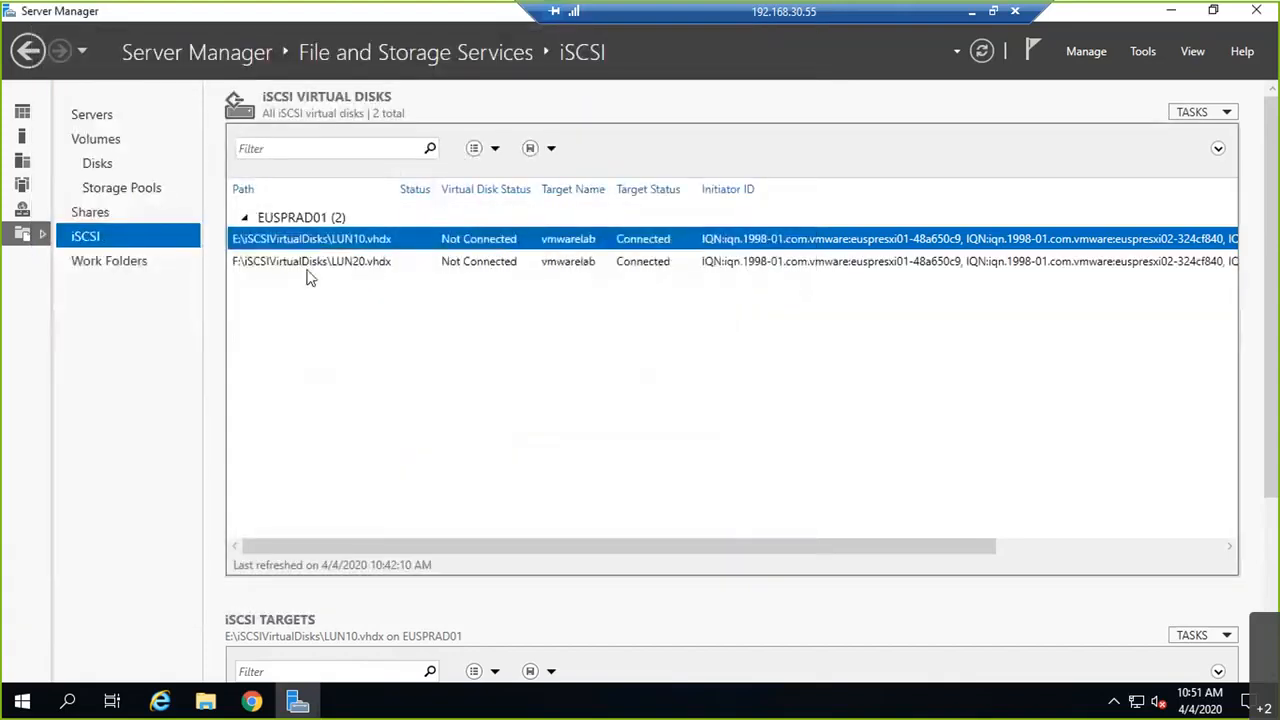
pyautogui.click(307, 270)
pyautogui.rightClick(309, 278)
pyautogui.click(344, 372)
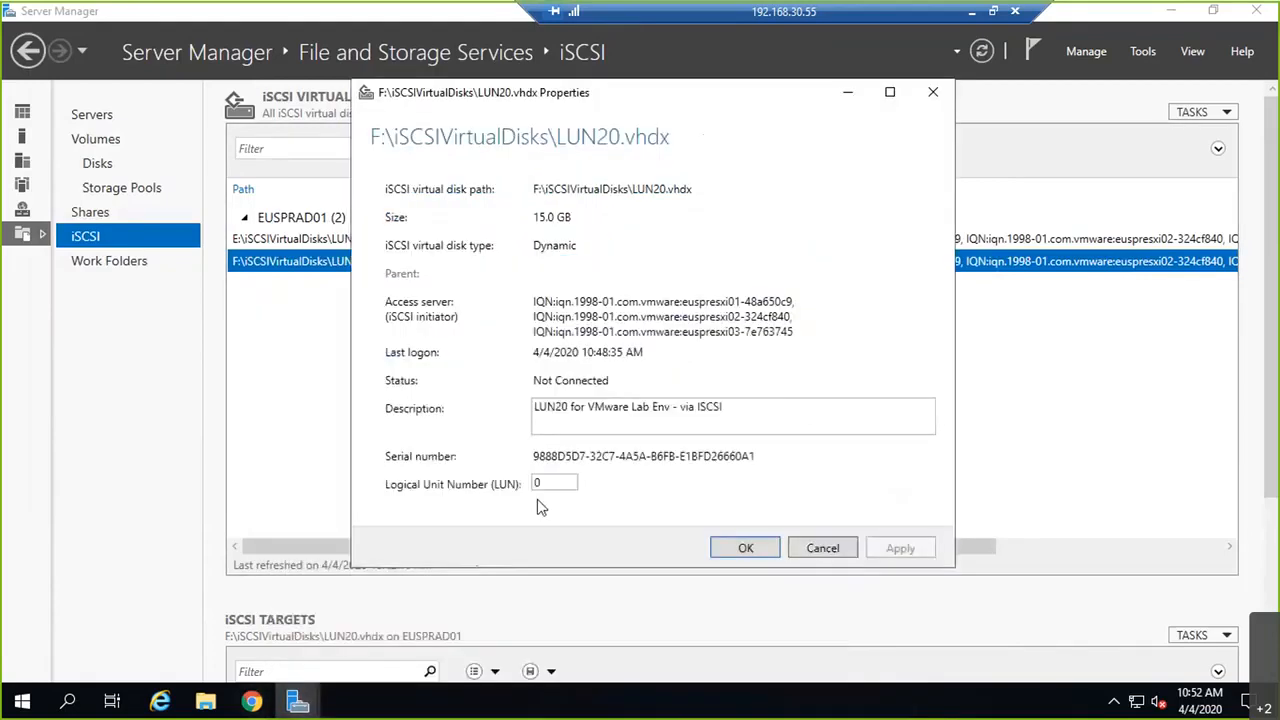
pyautogui.doubleClick(537, 484)
pyautogui.write('20')
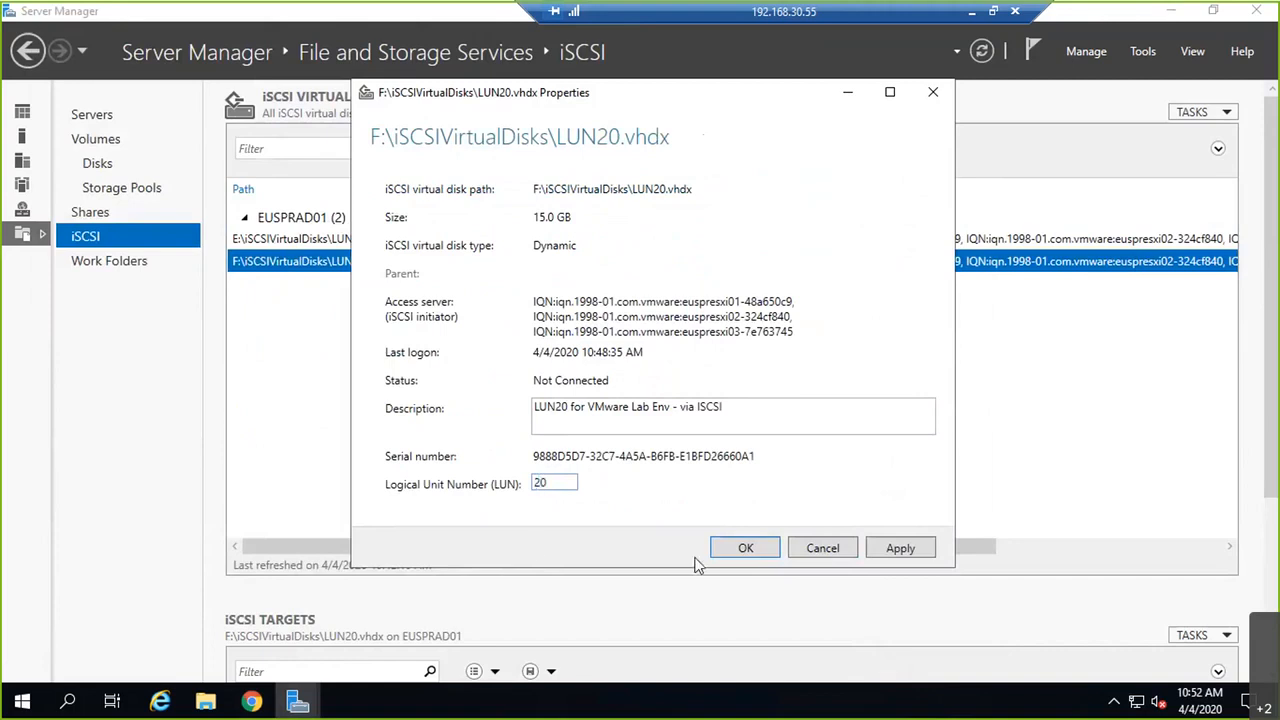
pyautogui.click(897, 552)
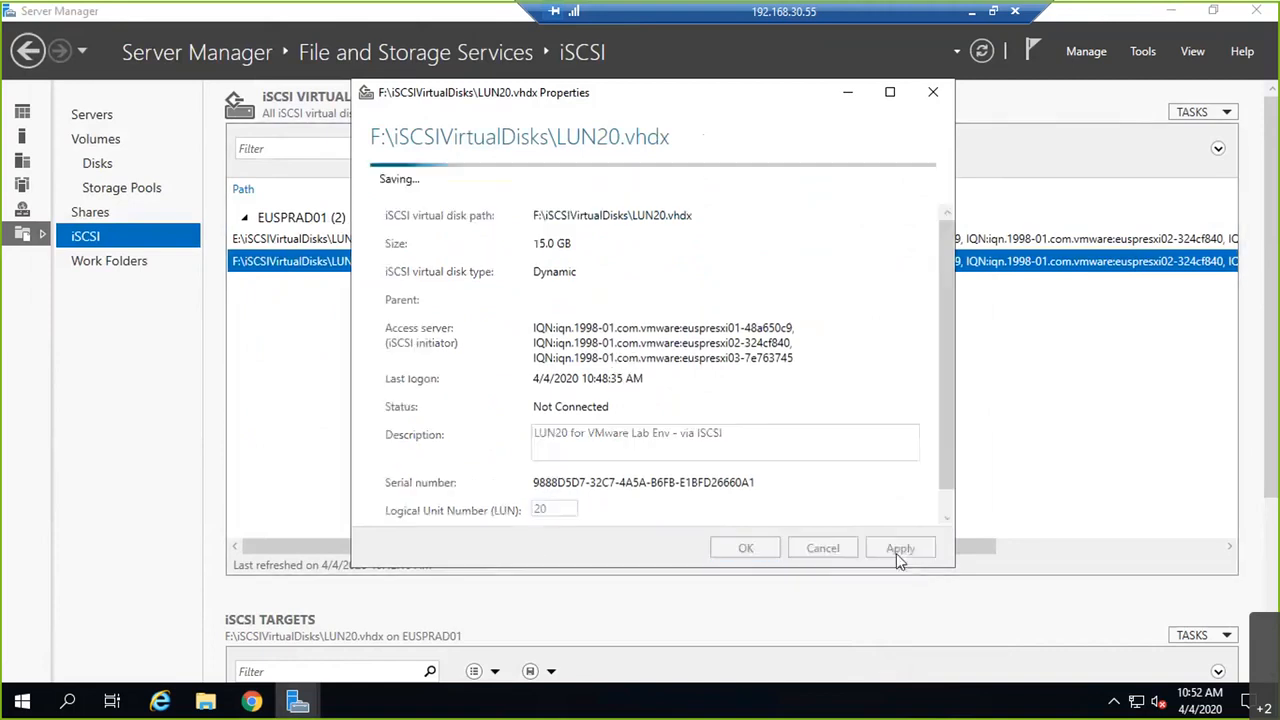
pyautogui.click(789, 552)
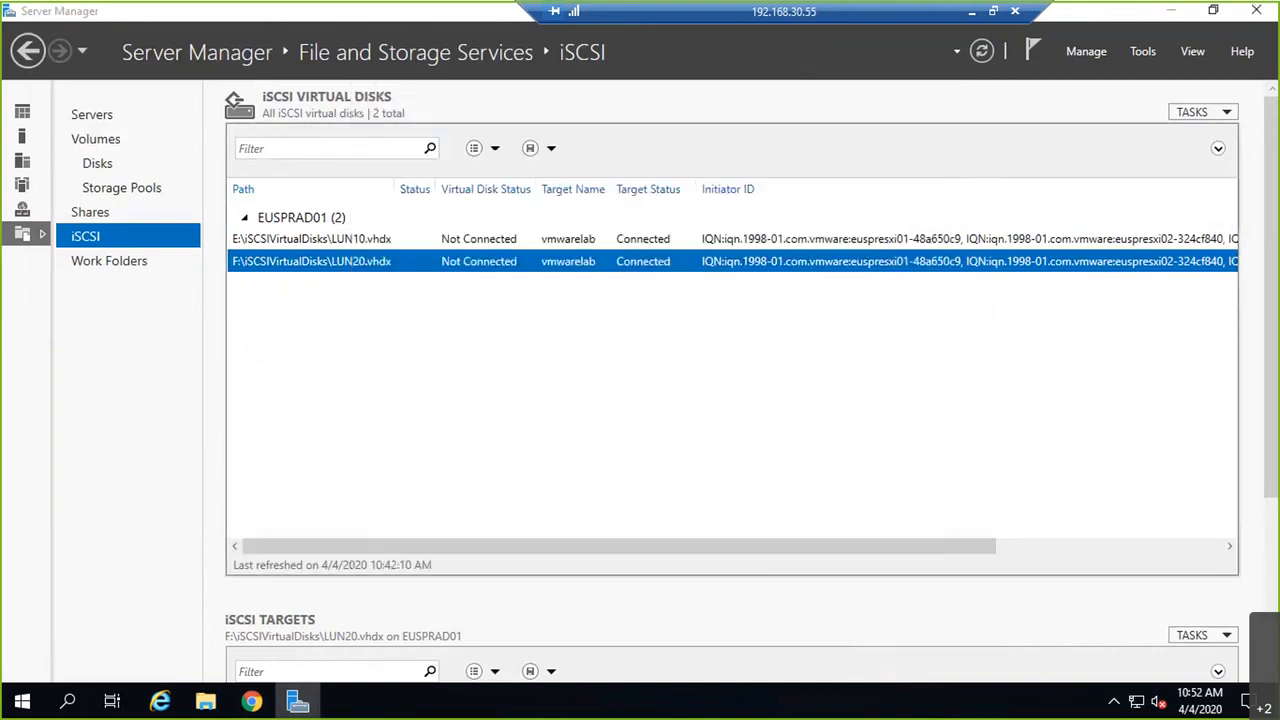
pyautogui.click(967, 17)
pyautogui.click(397, 706)
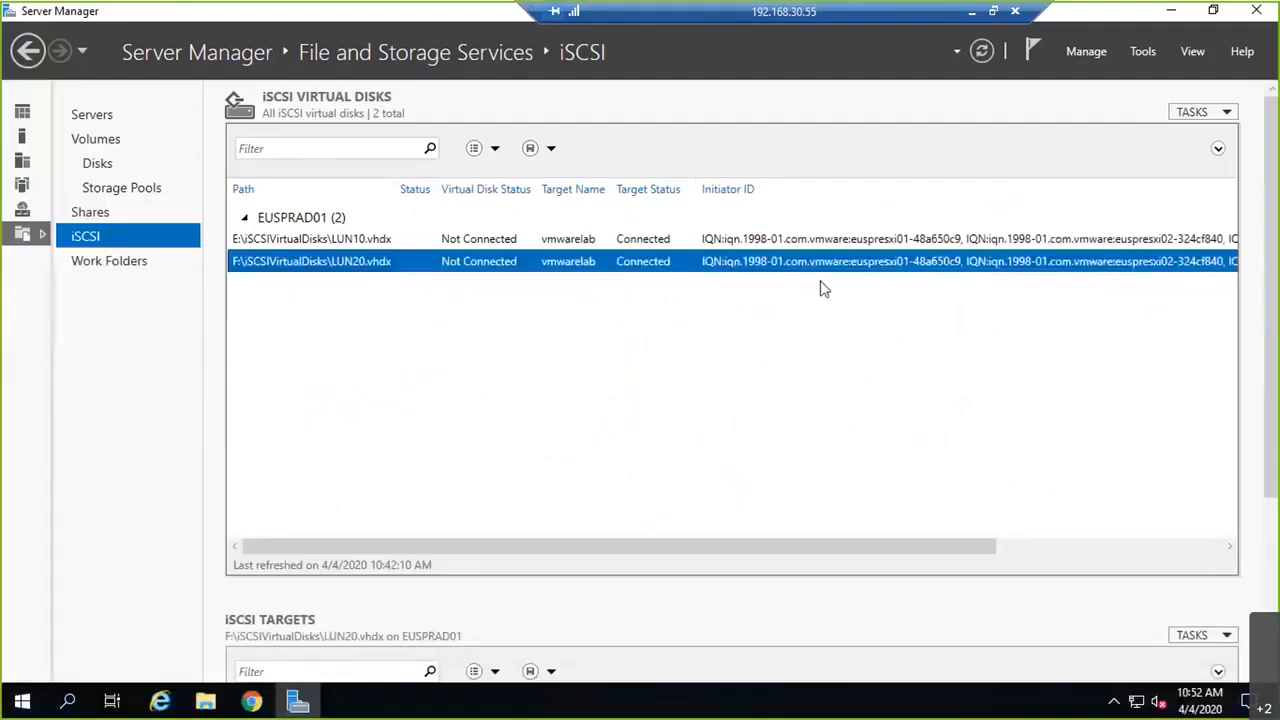
# Step: Rescan storage on euspresxi01 and euspresxi02, viewing euspresxi02's vmhba65 devices
pyautogui.click(252, 702)
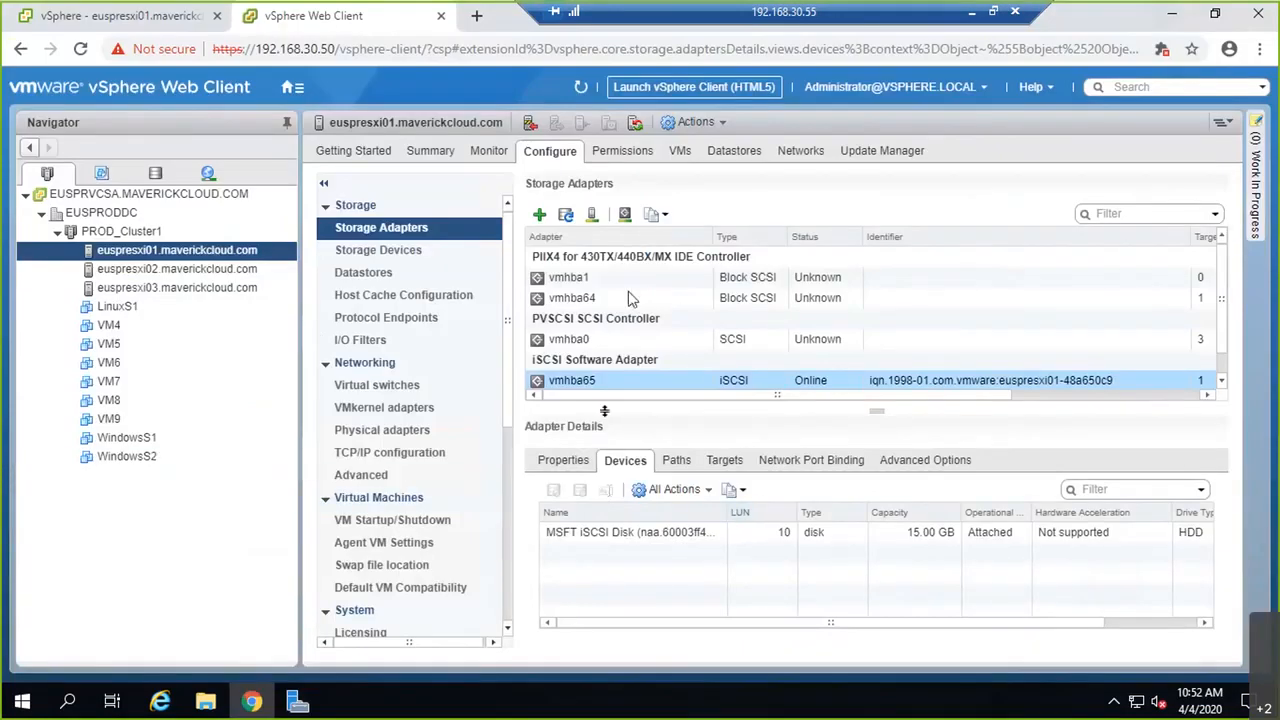
pyautogui.click(594, 220)
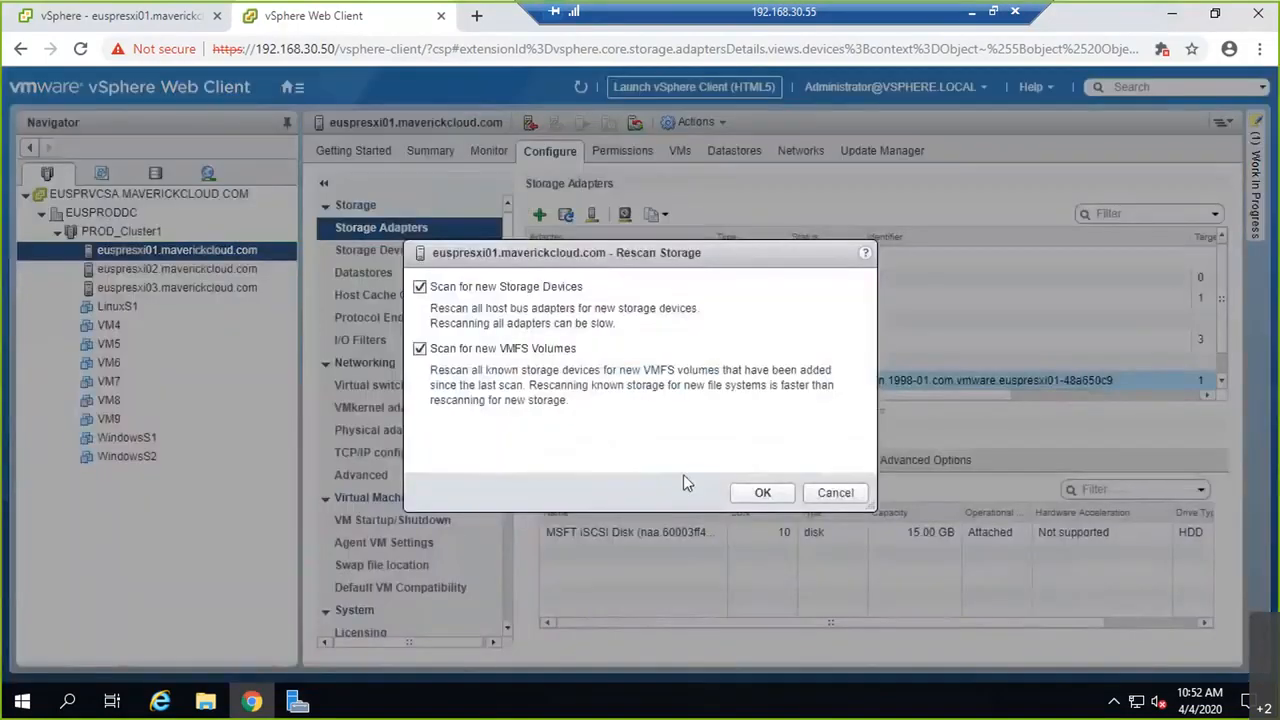
pyautogui.click(762, 492)
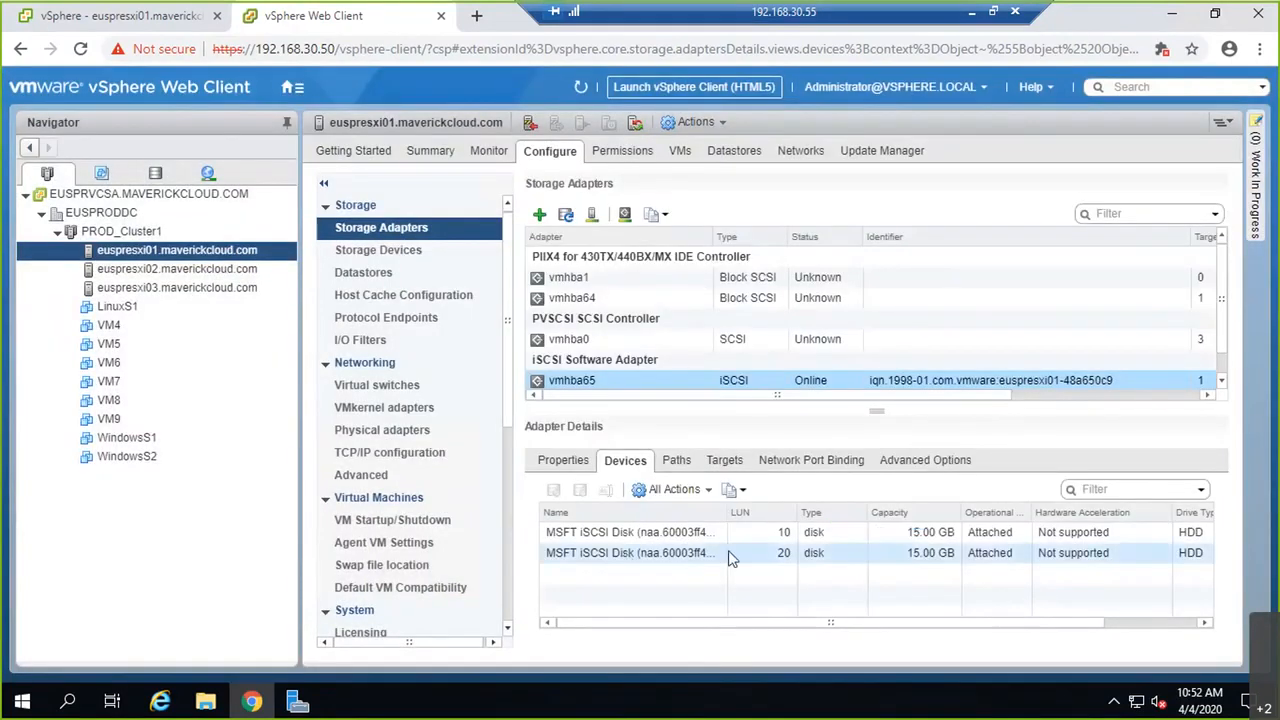
pyautogui.click(152, 270)
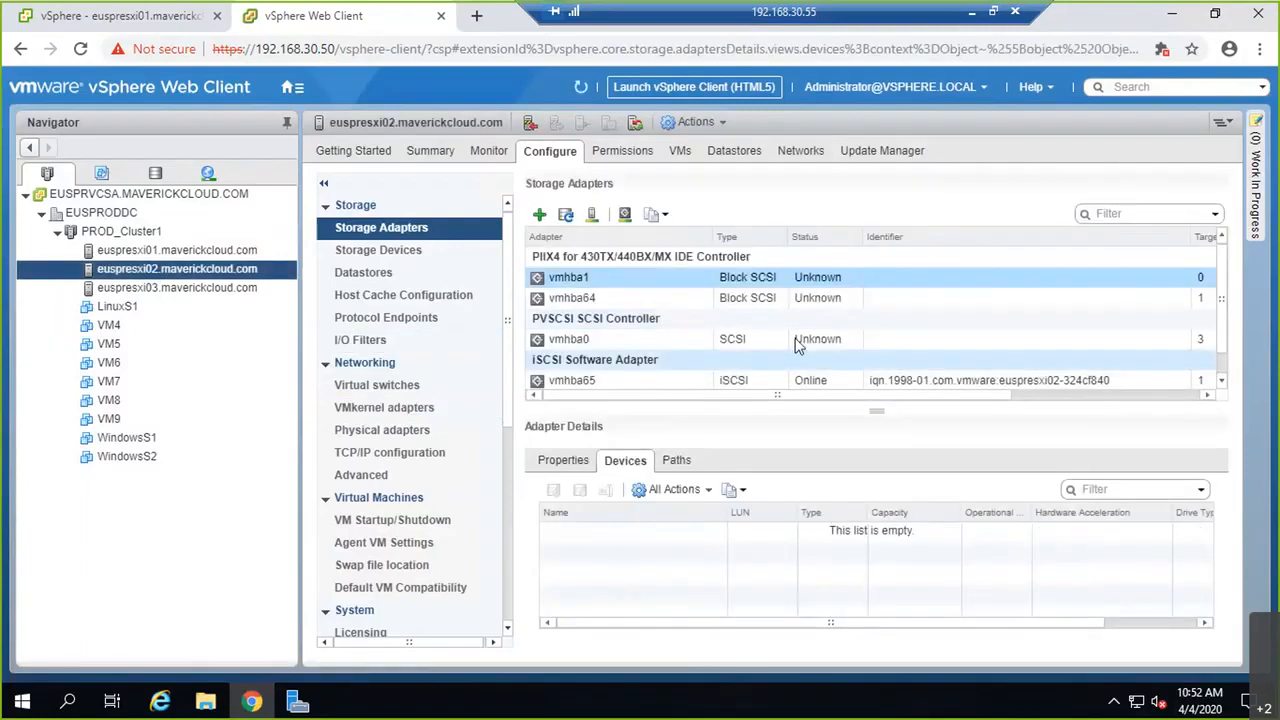
pyautogui.click(646, 377)
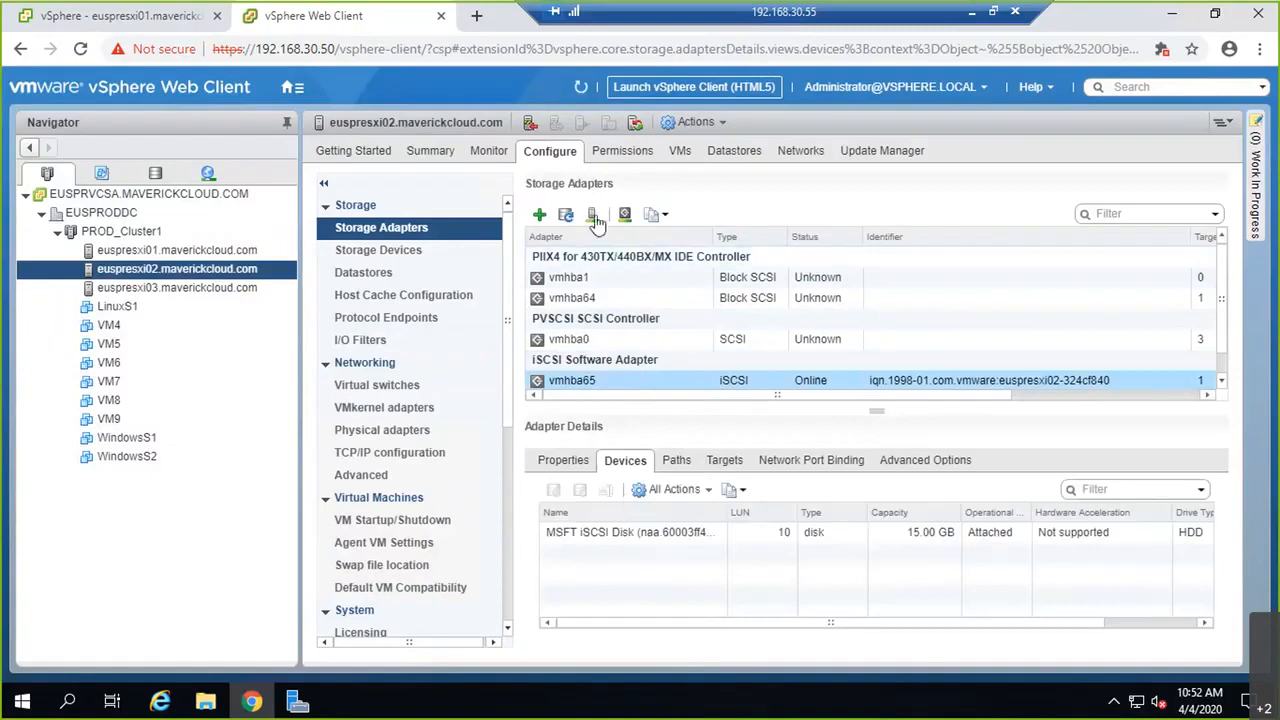
pyautogui.click(594, 216)
pyautogui.click(757, 491)
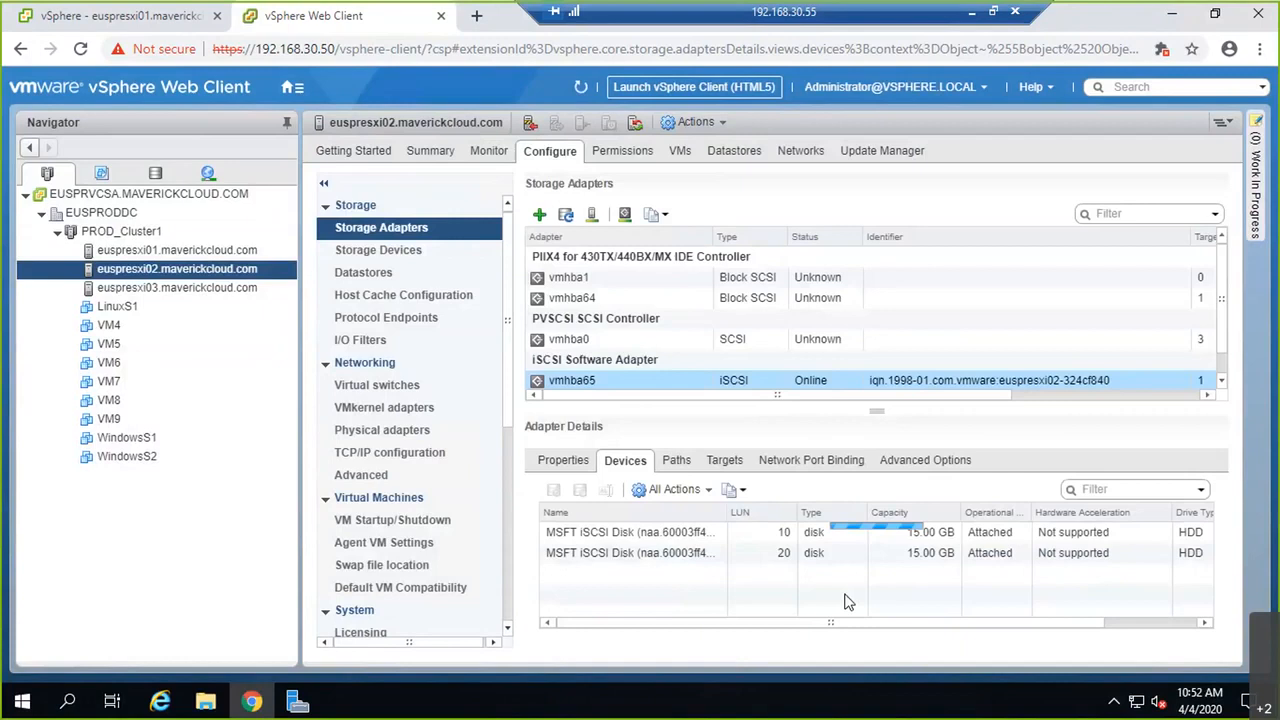
# Step: Rescan euspresxi03's storage and check its vmhba65 devices for the new LUN 20
pyautogui.click(177, 287)
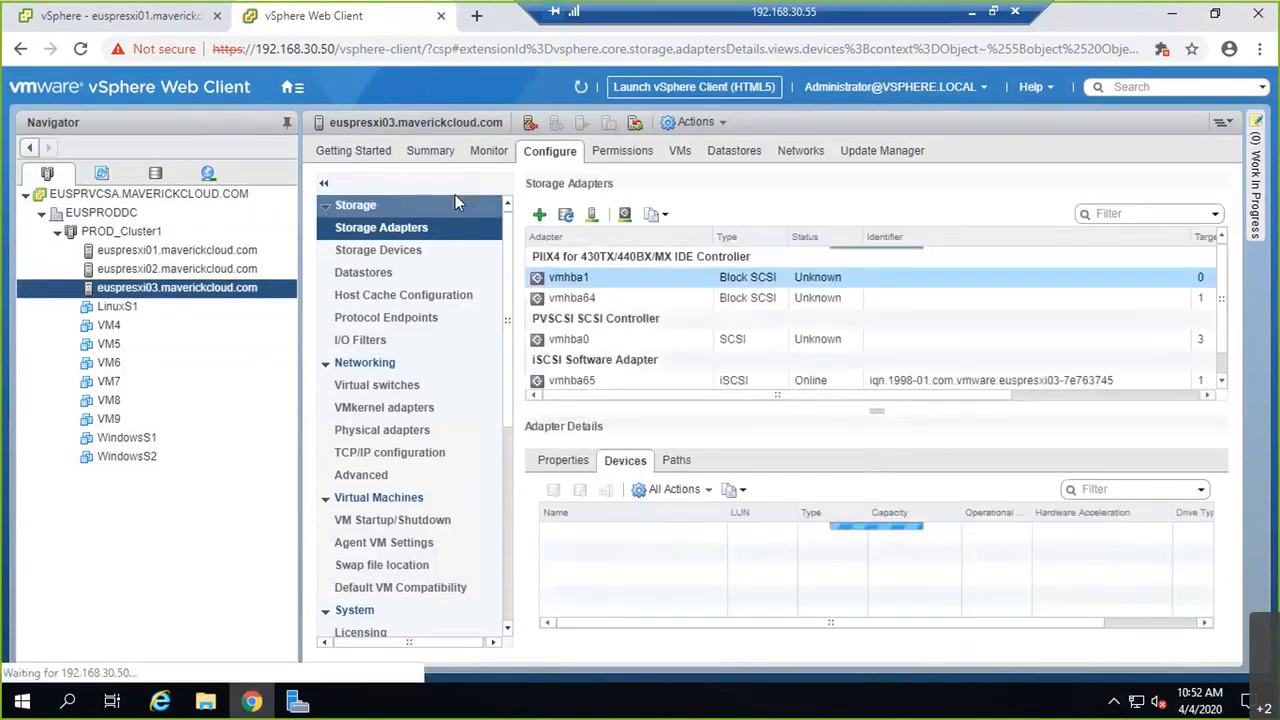
pyautogui.click(630, 383)
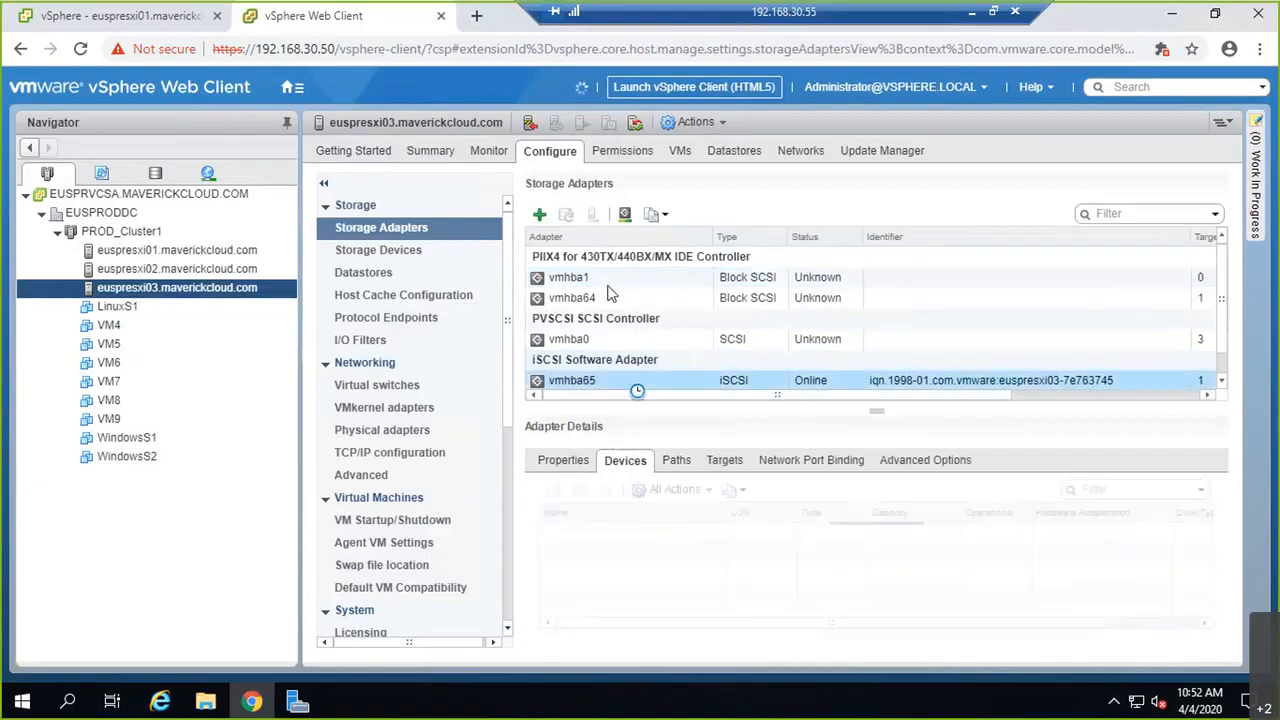
pyautogui.click(565, 214)
pyautogui.click(758, 491)
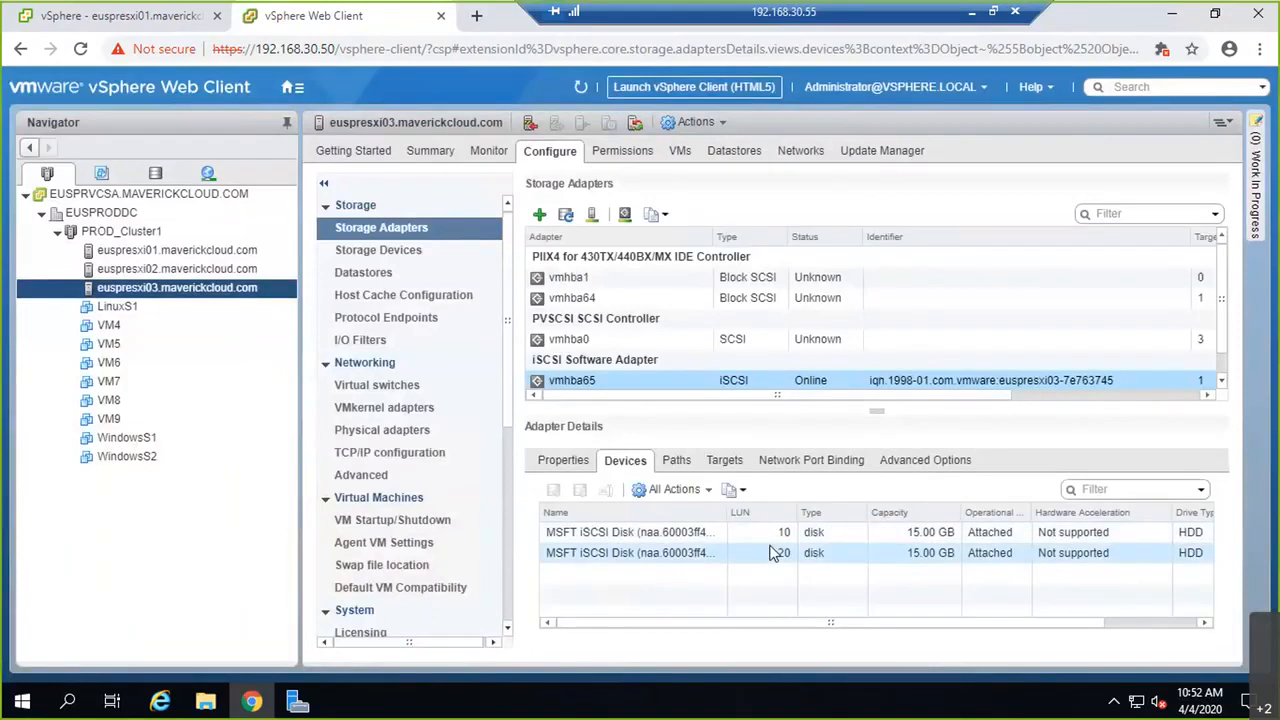
pyautogui.click(967, 14)
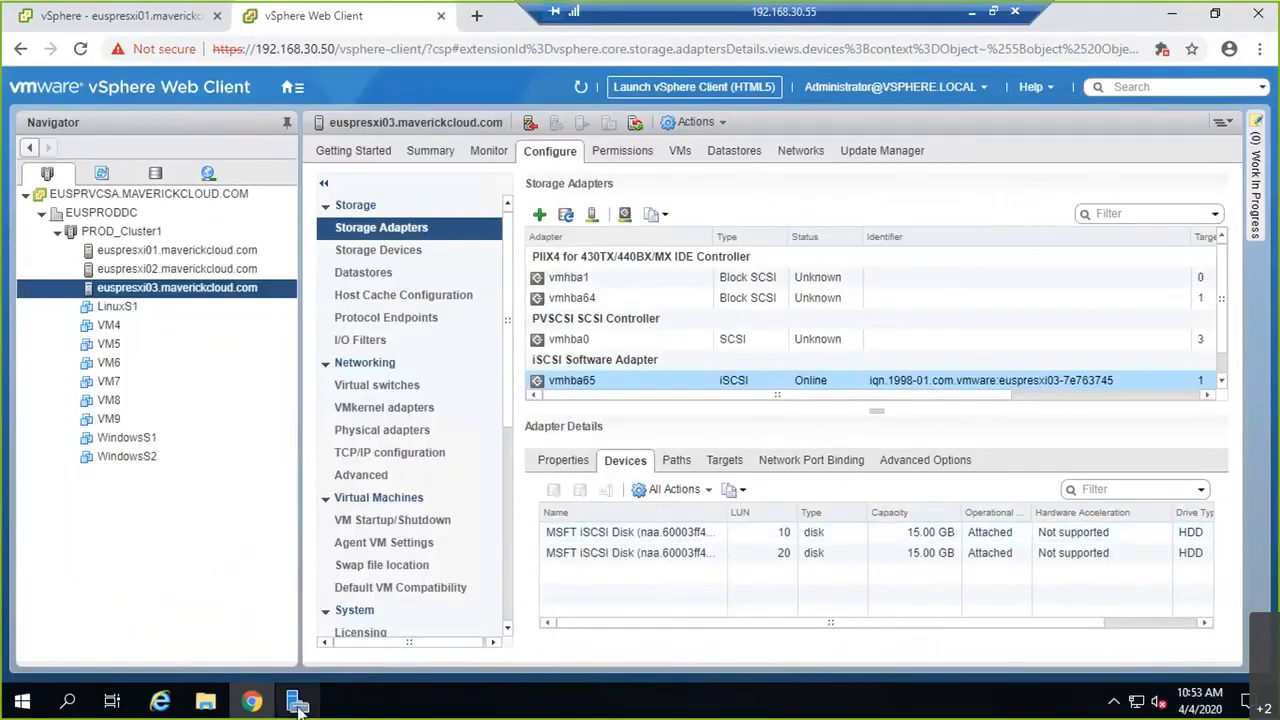
pyautogui.click(297, 703)
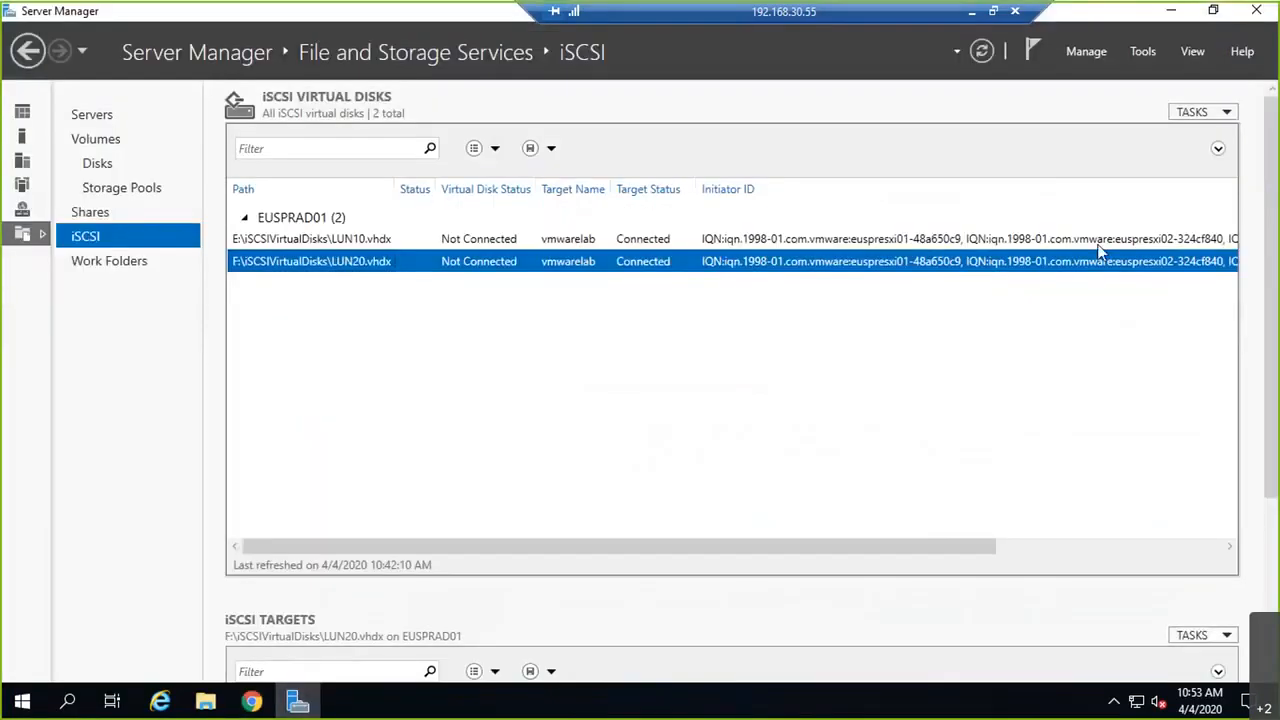
# Step: Start a new iSCSI virtual disk on volume G:, named LUN30 with a 'to VMware Lab via iSCSI' description
pyautogui.click(1192, 114)
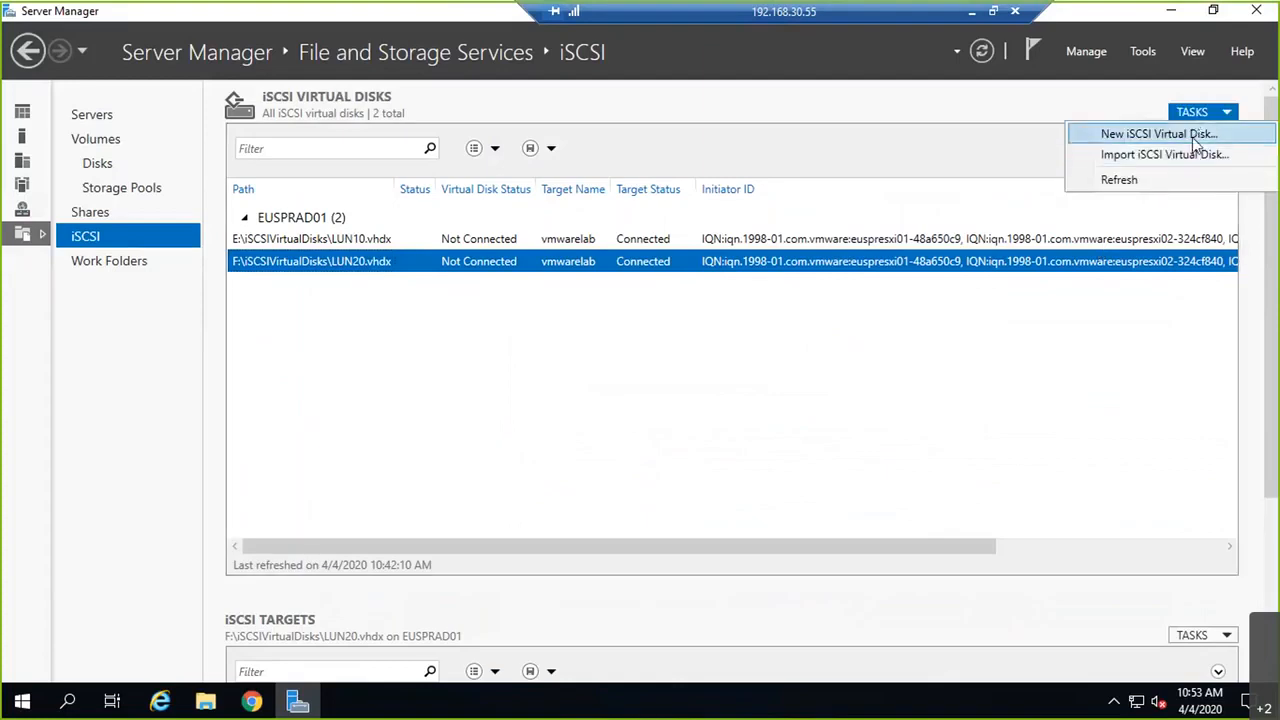
pyautogui.click(1192, 135)
pyautogui.click(340, 482)
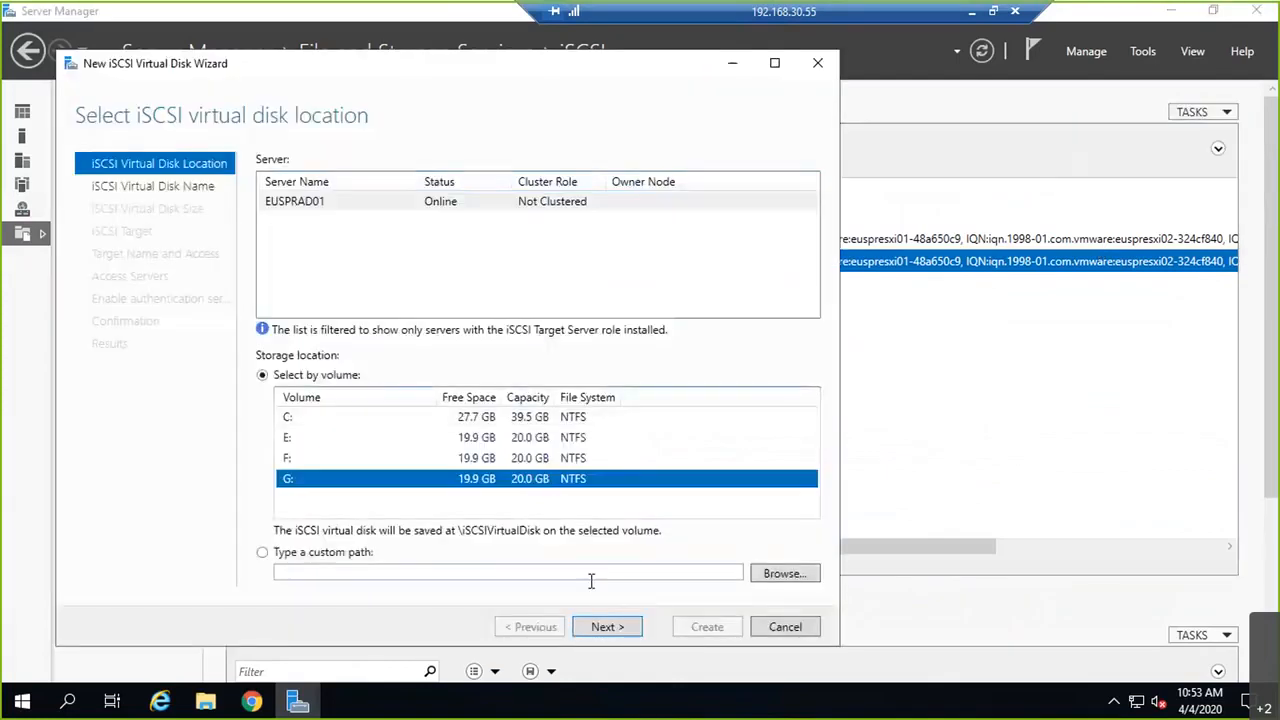
pyautogui.click(605, 627)
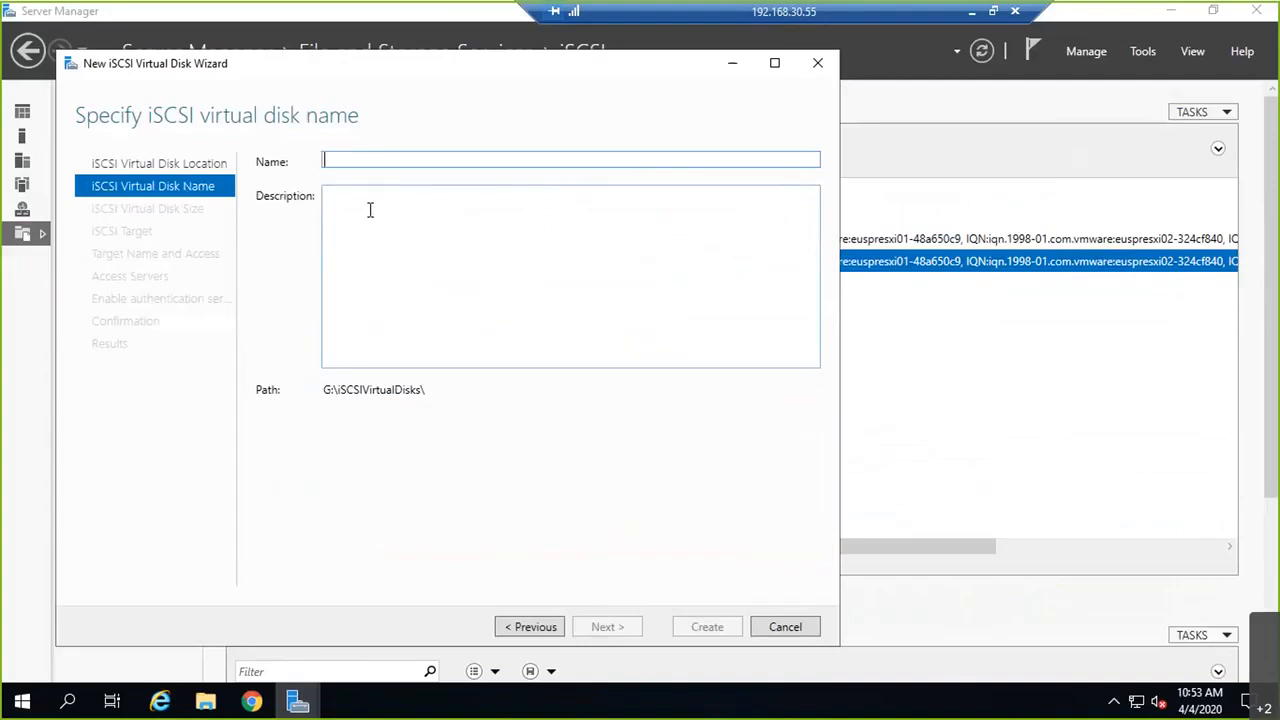
pyautogui.write('LUN30')
pyautogui.press('Tab')
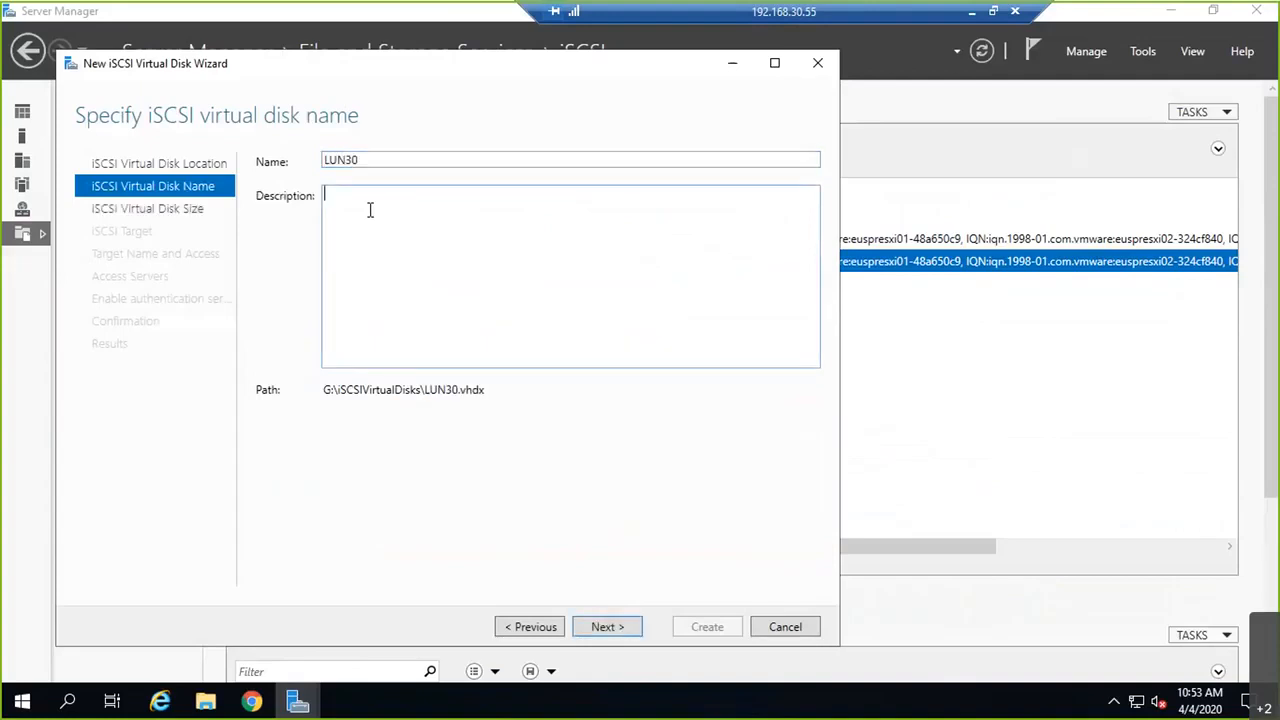
pyautogui.write('LU')
pyautogui.write('0 o')
pyautogui.press('BackSpace')
pyautogui.press('BackSpace')
pyautogui.write('of 15')
pyautogui.write(' GB storage ')
pyautogui.write('=')
pyautogui.press('BackSpace')
pyautogui.write('-')
pyautogui.press('BackSpace')
pyautogui.press('BackSpace')
pyautogui.write('tp')
pyautogui.press('BackSpace')
pyautogui.press('BackSpace')
pyautogui.press('BackSpace')
pyautogui.write('to VMware La')
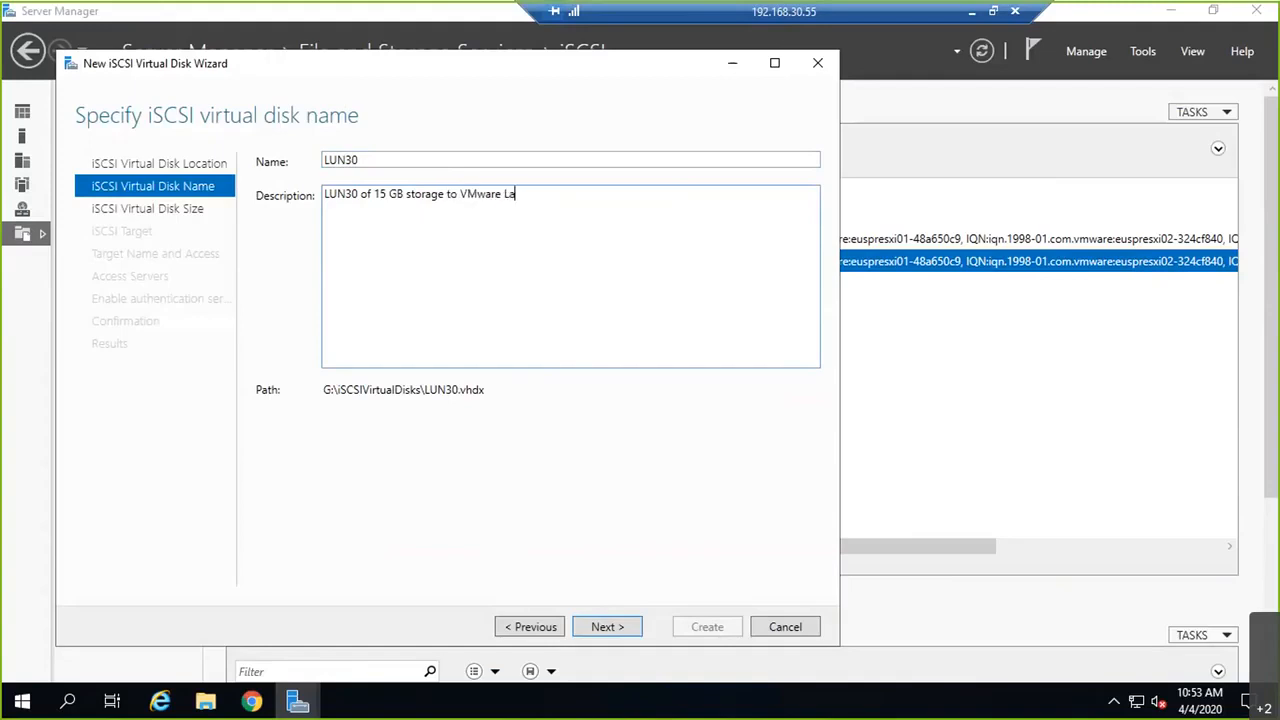
pyautogui.write('b iva')
pyautogui.press('BackSpace')
pyautogui.press('BackSpace')
pyautogui.press('BackSpace')
pyautogui.write('via iSCSI')
# Step: Set the LUN30 disk's size to 15 GB, keep the vmwarelab target, and create it
pyautogui.click(607, 627)
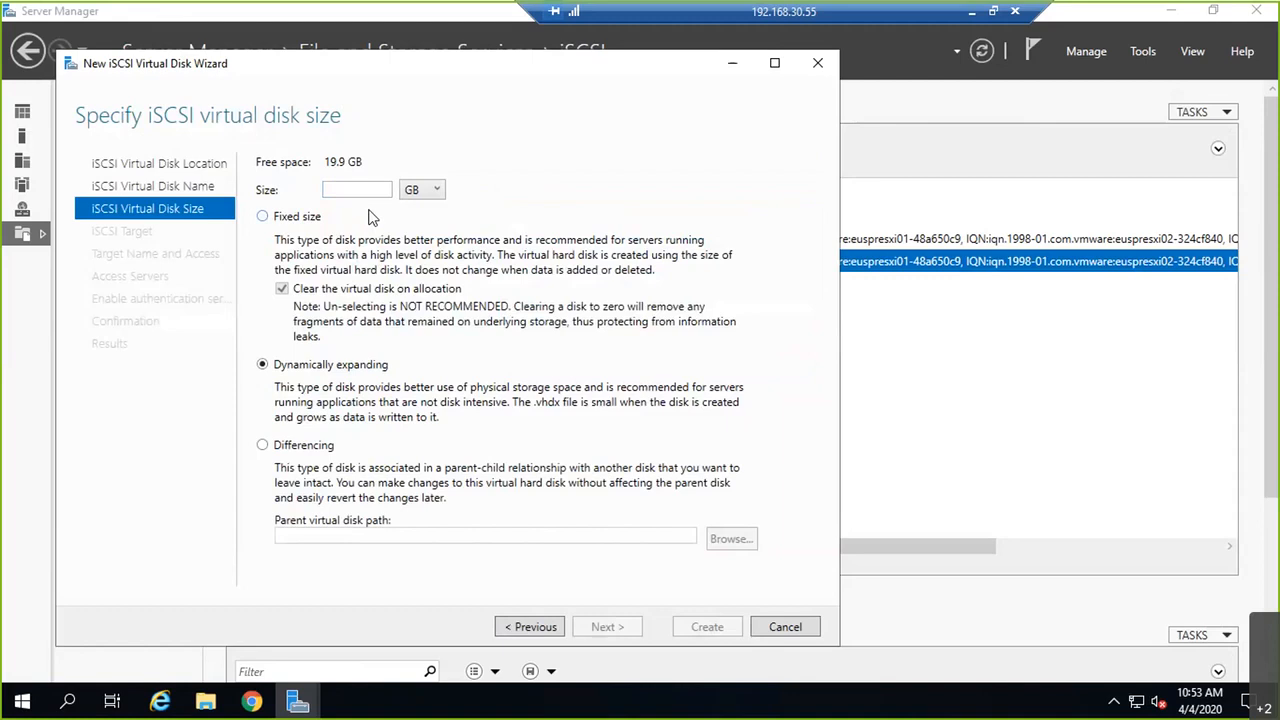
pyautogui.click(327, 197)
pyautogui.write('10')
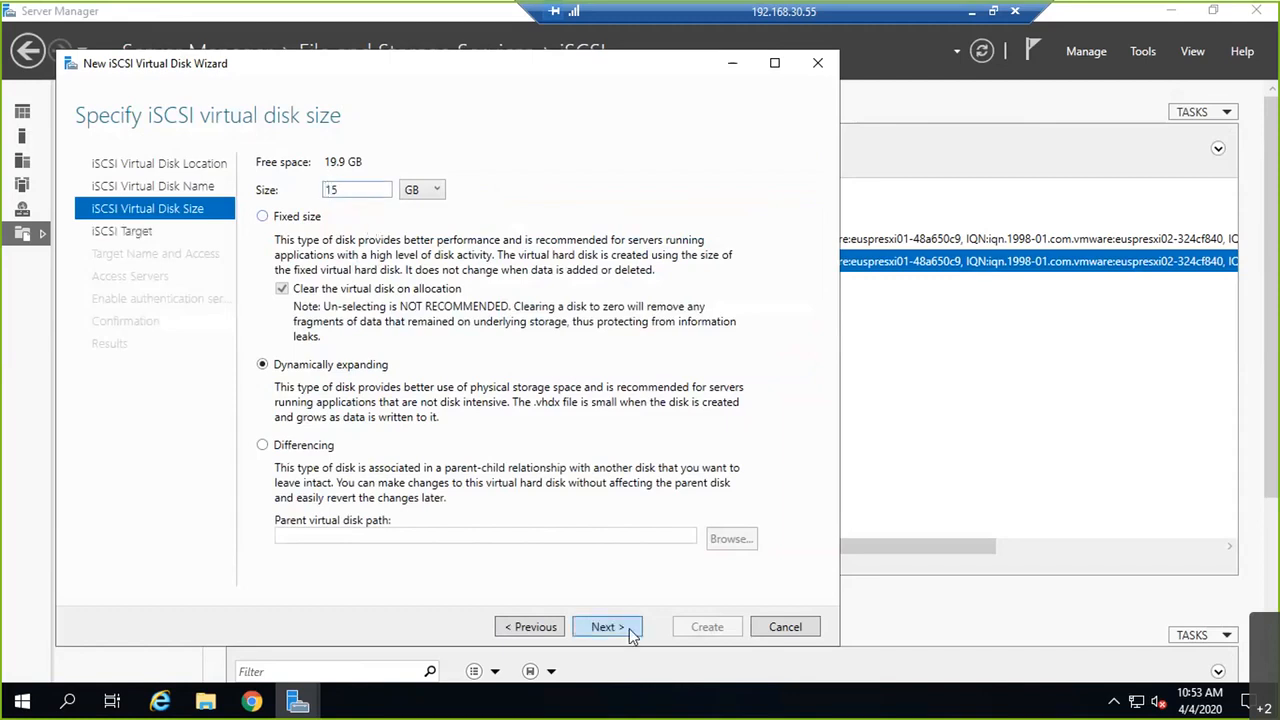
pyautogui.click(630, 632)
pyautogui.click(630, 632)
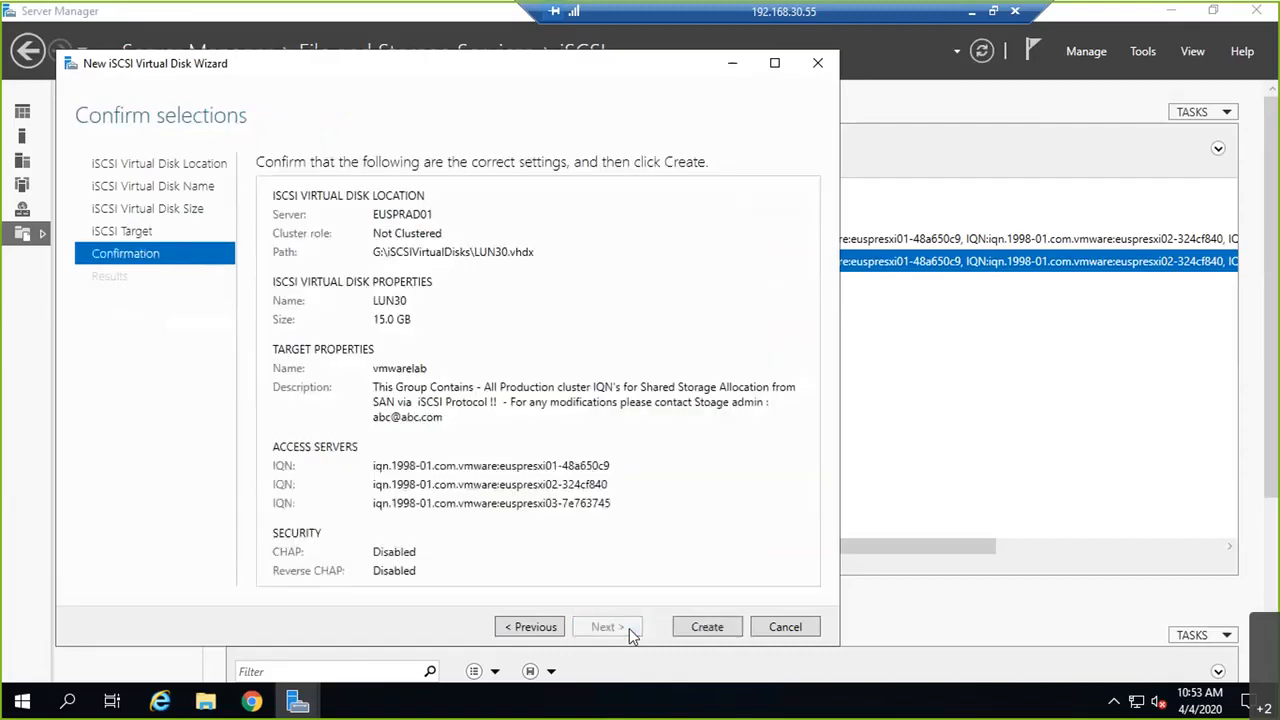
pyautogui.click(720, 630)
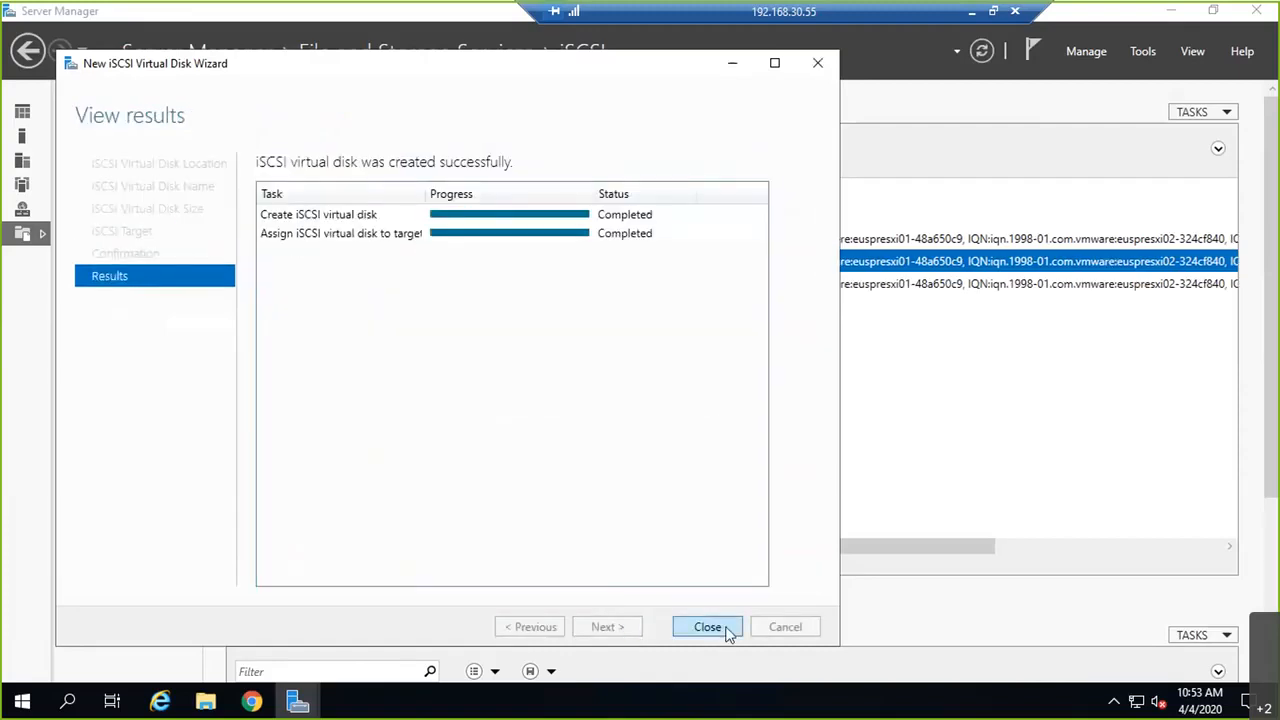
pyautogui.click(728, 628)
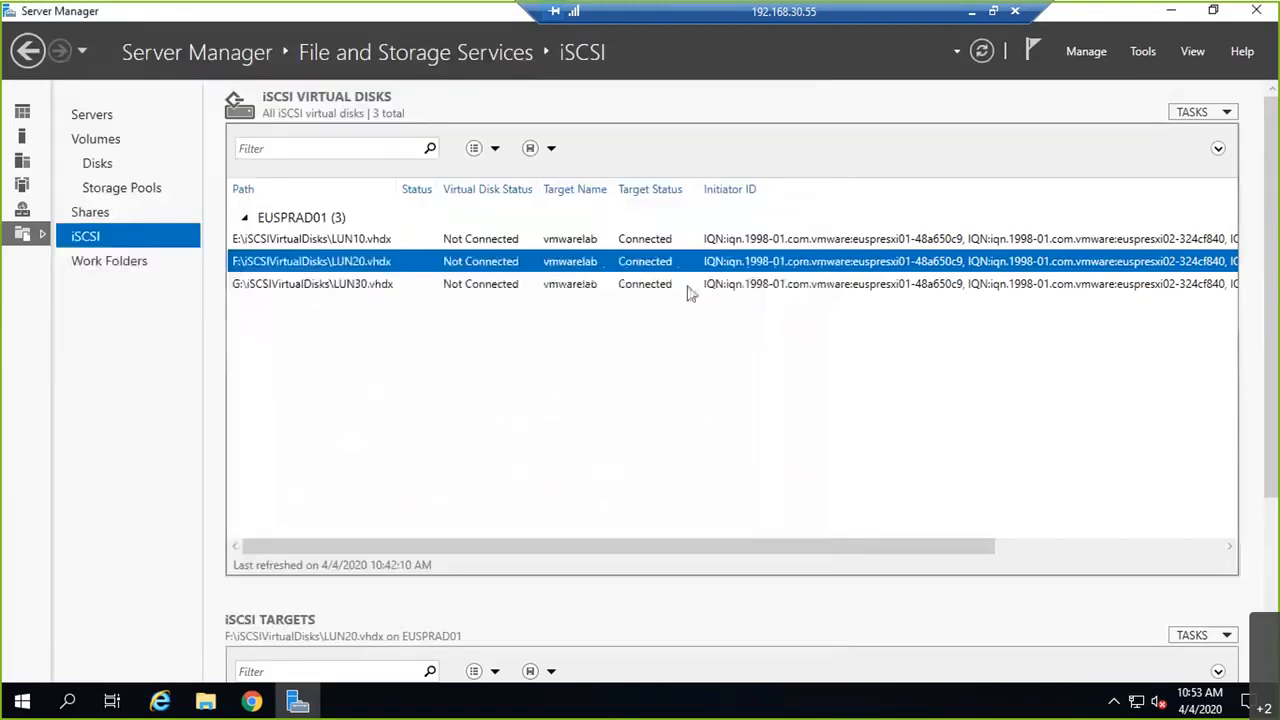
# Step: Review LUN30.vhdx's properties without changes, then return to the vSphere Web Client
pyautogui.rightClick(346, 288)
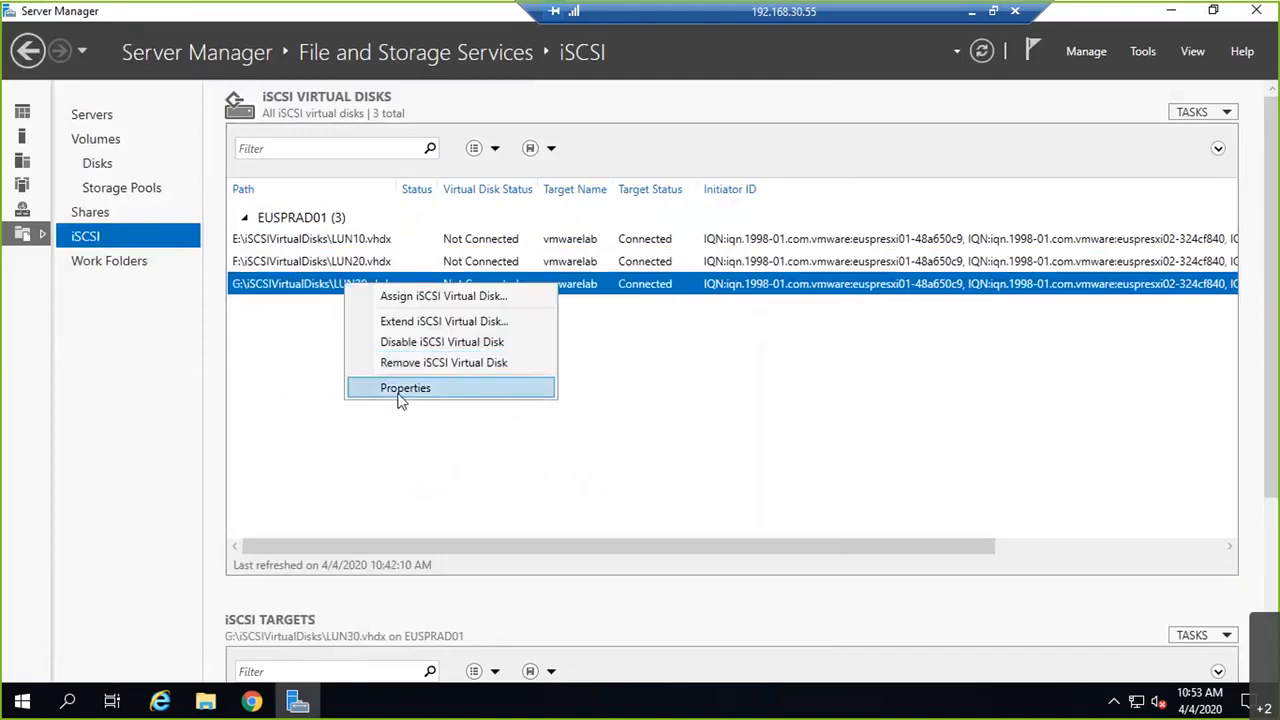
pyautogui.click(400, 389)
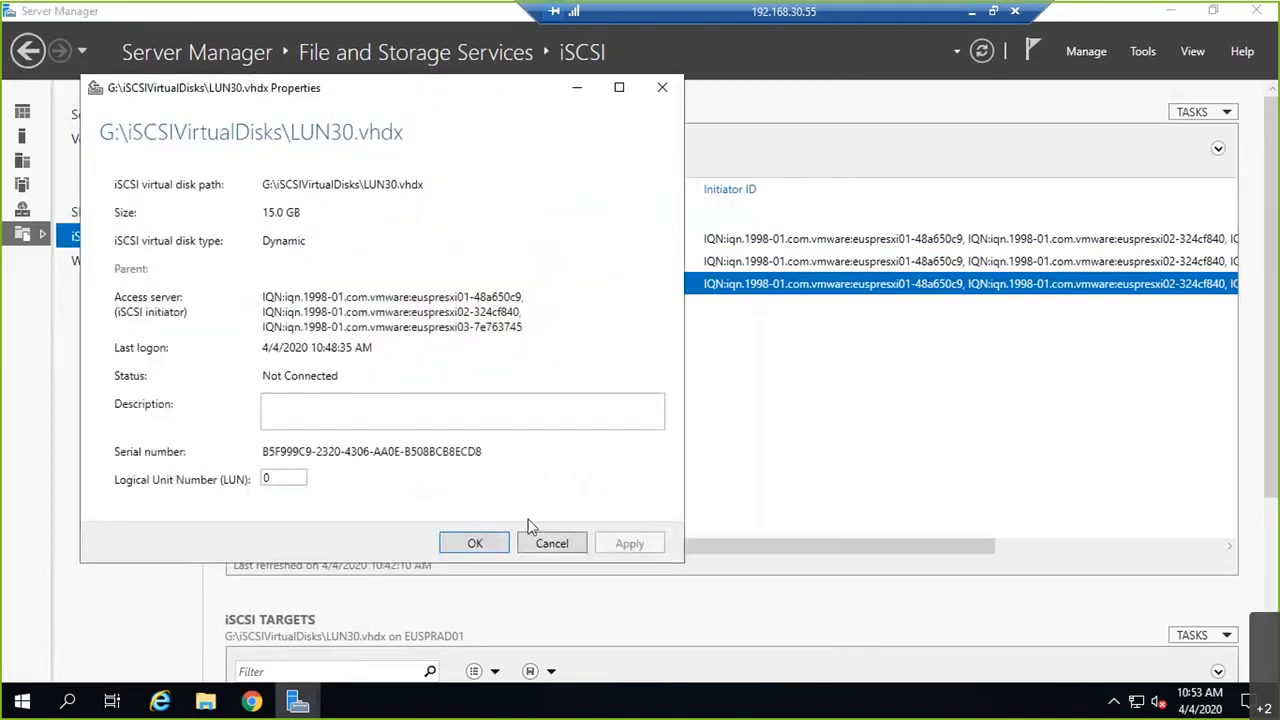
pyautogui.click(546, 545)
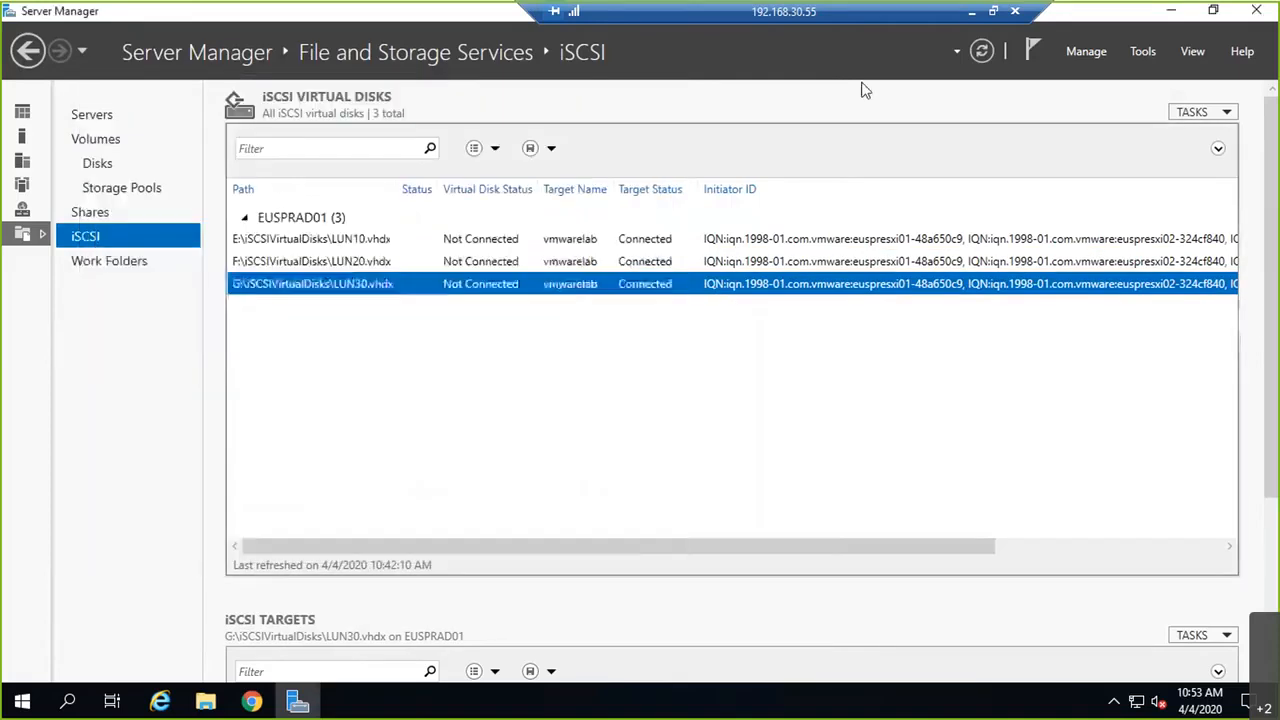
pyautogui.click(973, 15)
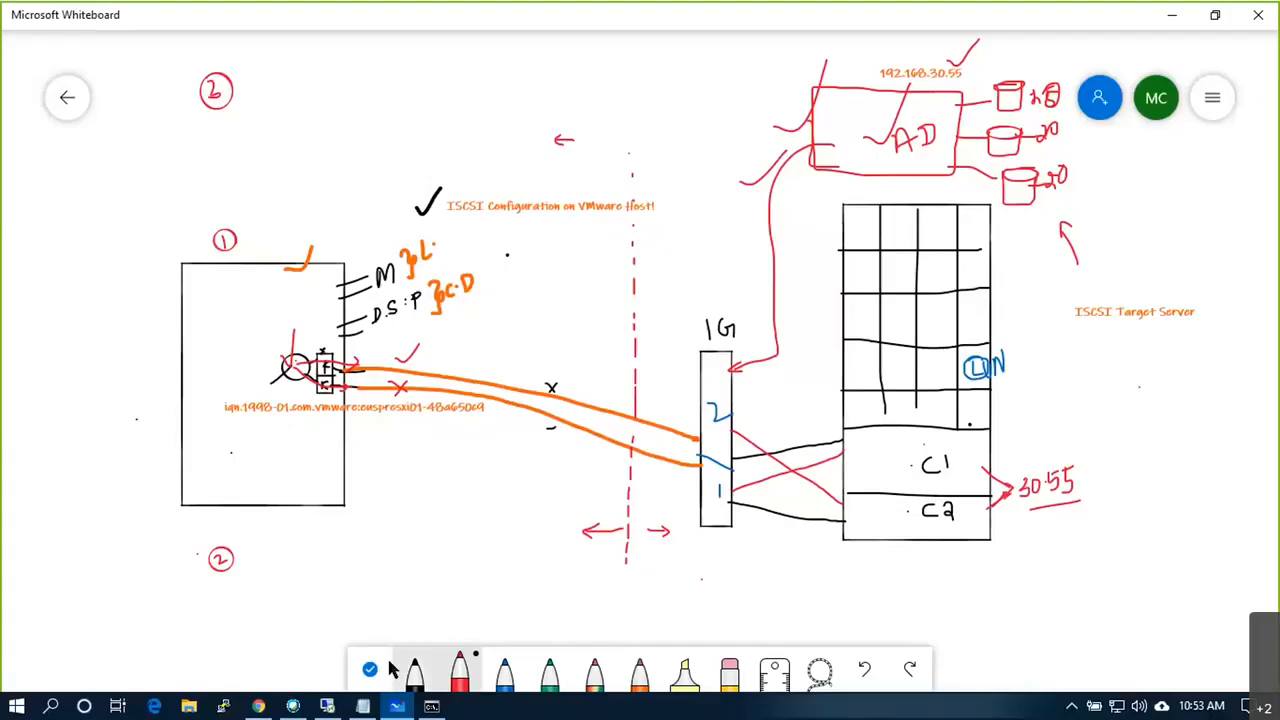
pyautogui.click(328, 706)
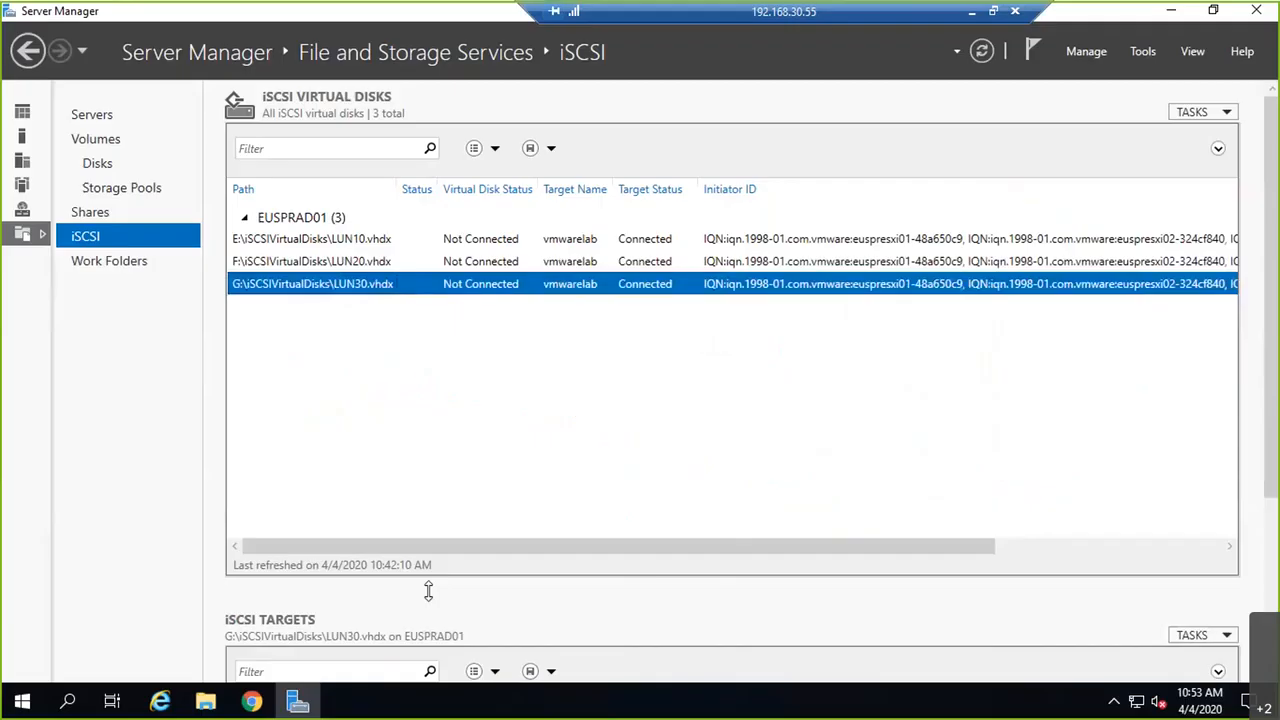
pyautogui.click(1177, 12)
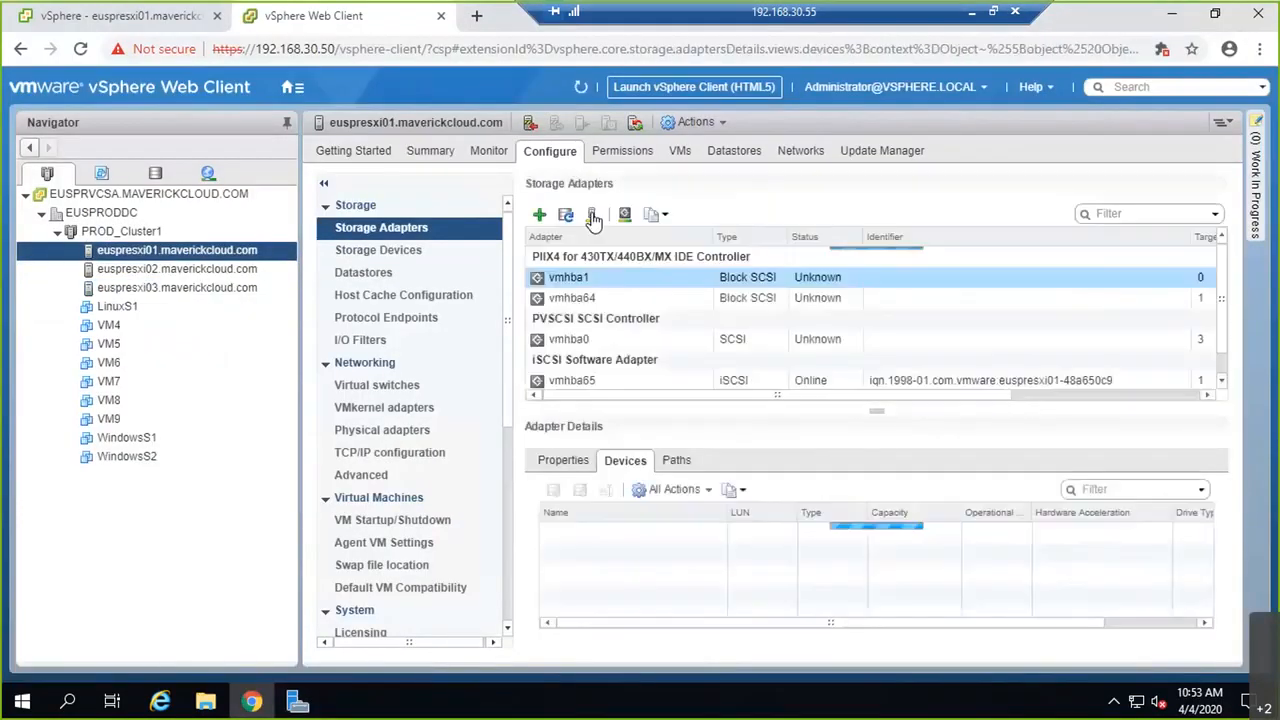
# Step: Rescan euspresxi01's storage and inspect the new 15 GB disk at LUN 0 on vmhba65
pyautogui.click(594, 216)
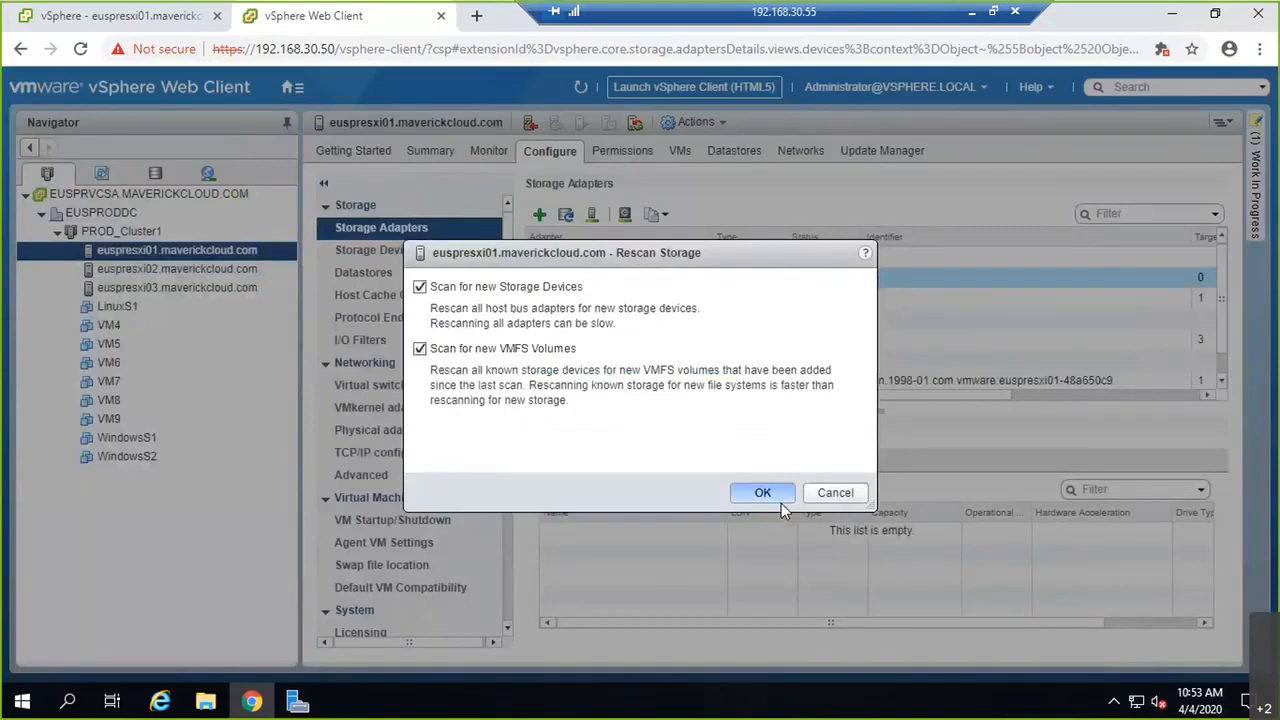
pyautogui.click(765, 492)
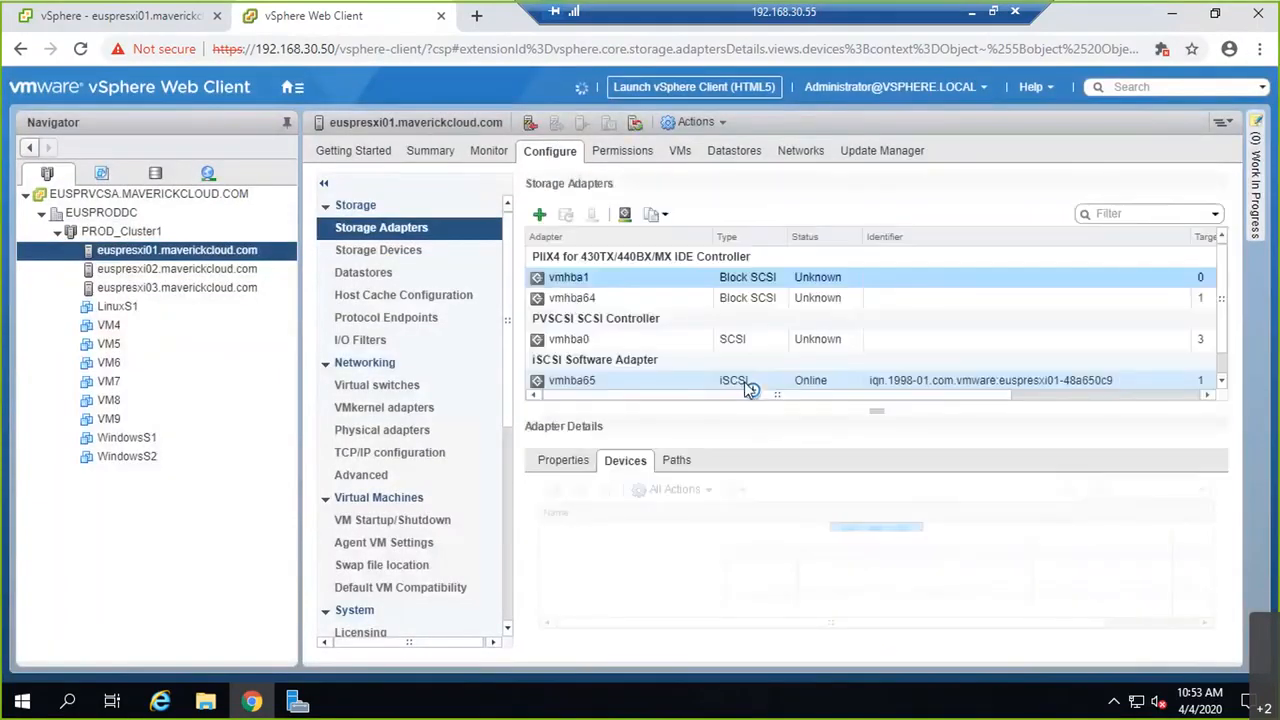
pyautogui.click(745, 384)
pyautogui.click(786, 556)
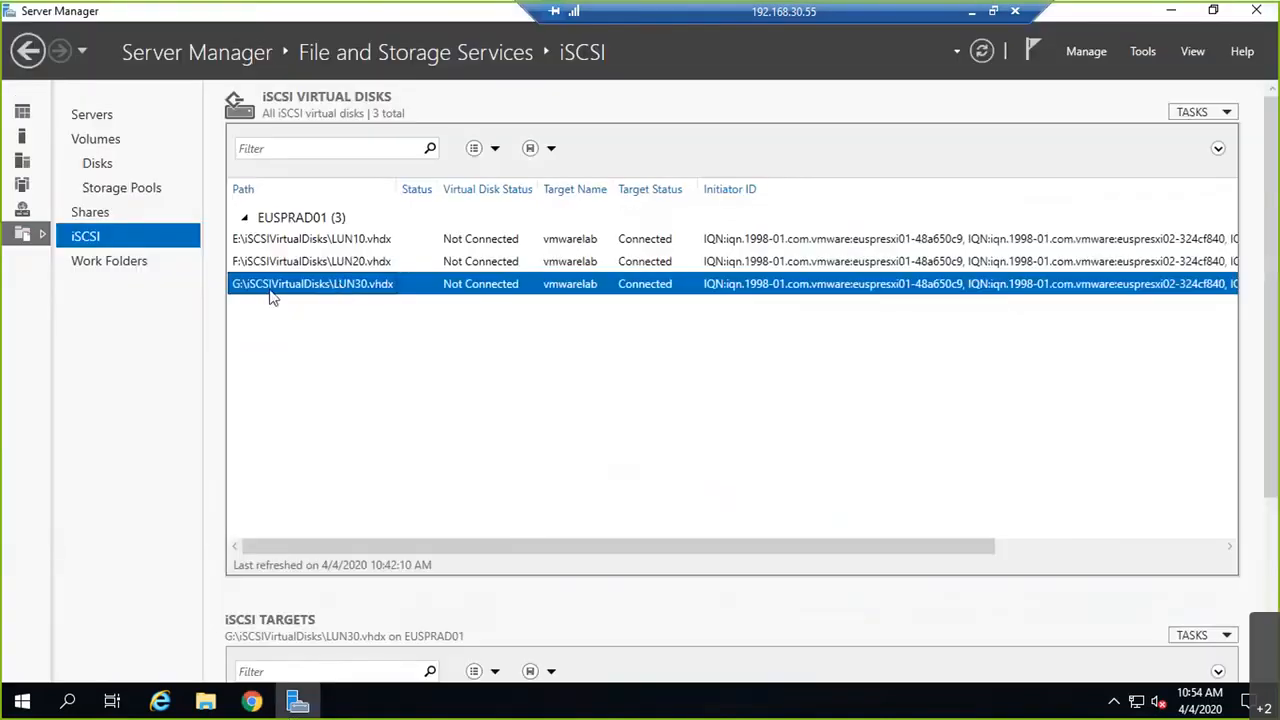
# Step: Change LUN30.vhdx's Logical Unit Number from 0 to 30 and save the properties
pyautogui.rightClick(270, 297)
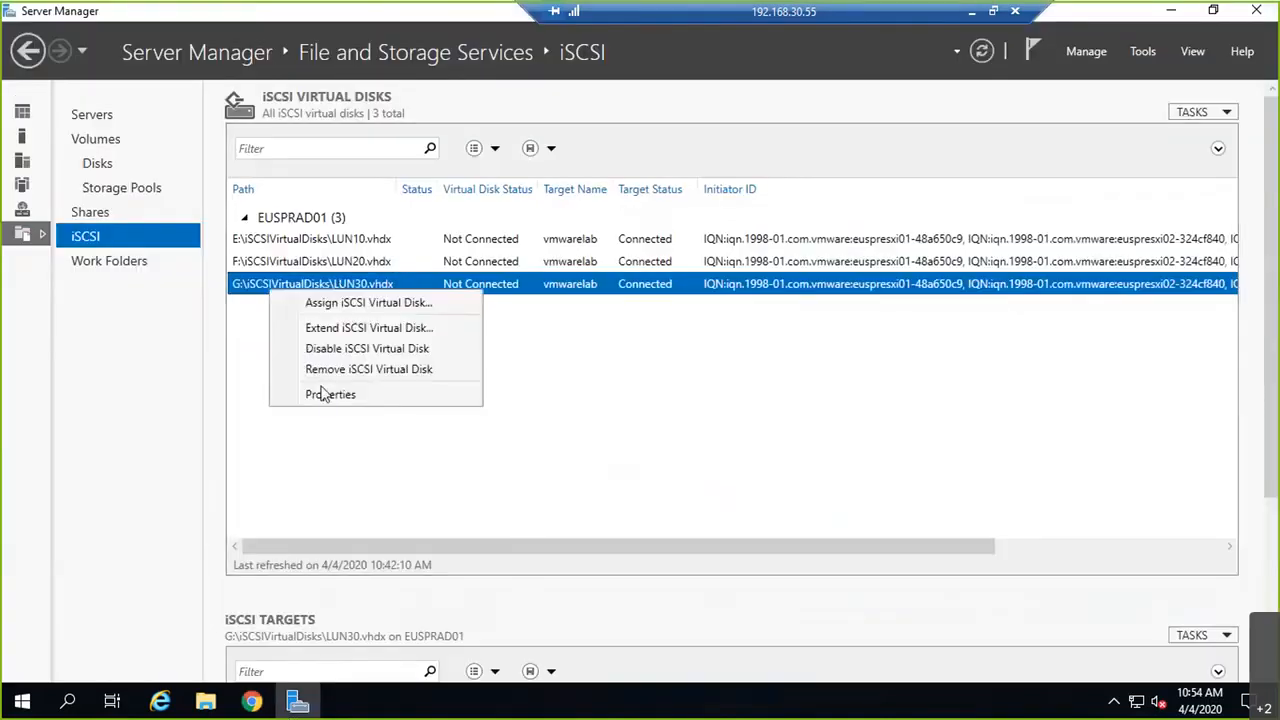
pyautogui.click(325, 394)
pyautogui.doubleClick(314, 509)
pyautogui.write('30')
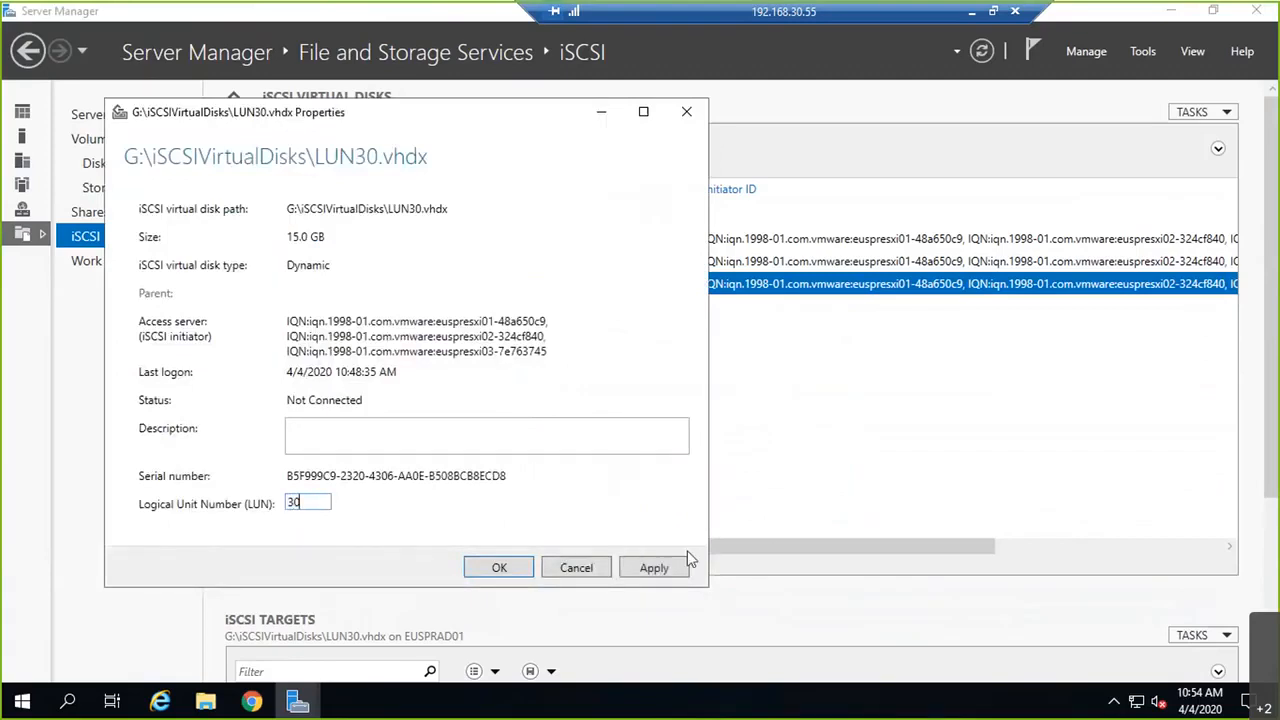
pyautogui.click(684, 563)
pyautogui.click(498, 568)
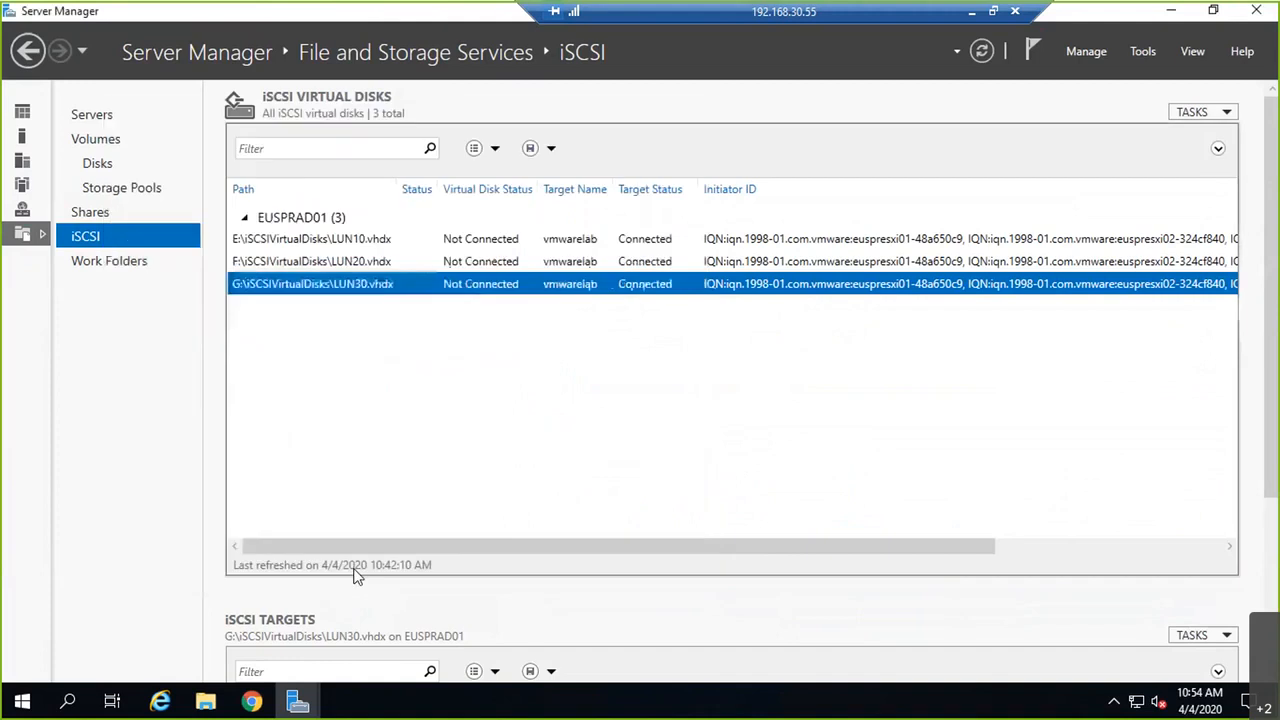
pyautogui.click(1180, 12)
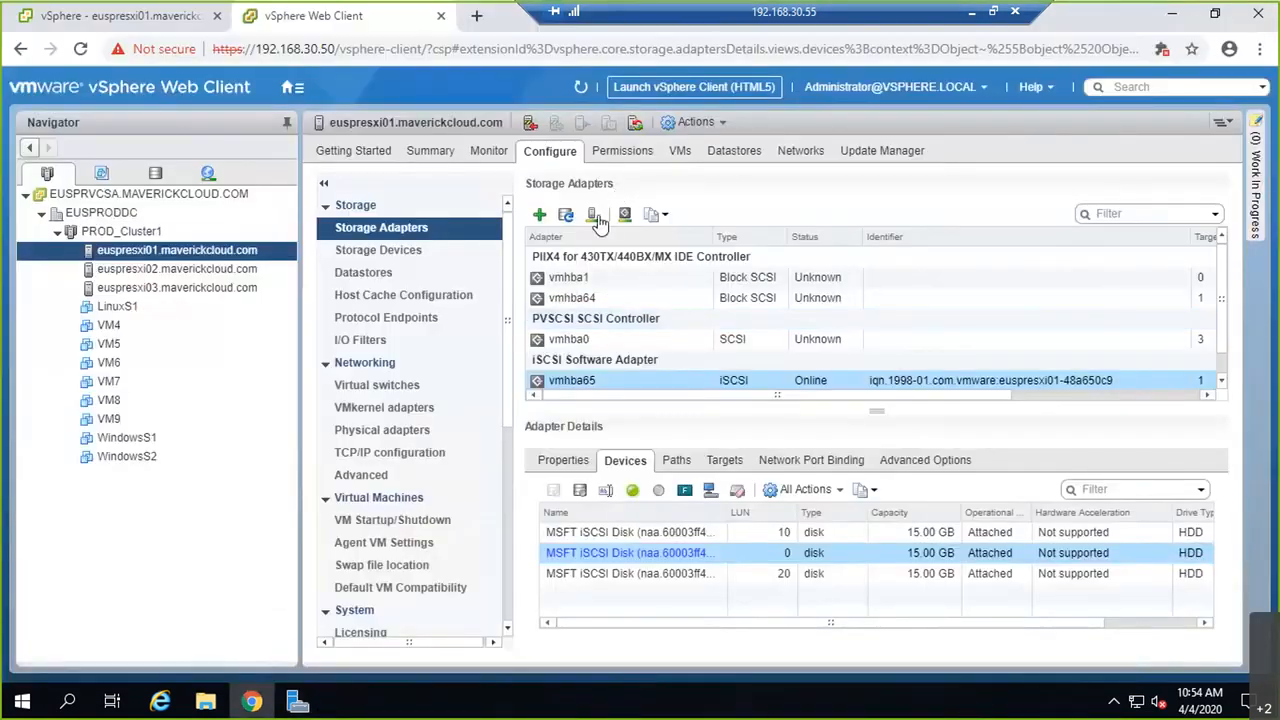
# Step: Rescan euspresxi01, sort its devices by LUN, and confirm euspresxi02's vmhba65 lists LUN 30
pyautogui.click(597, 222)
pyautogui.click(763, 491)
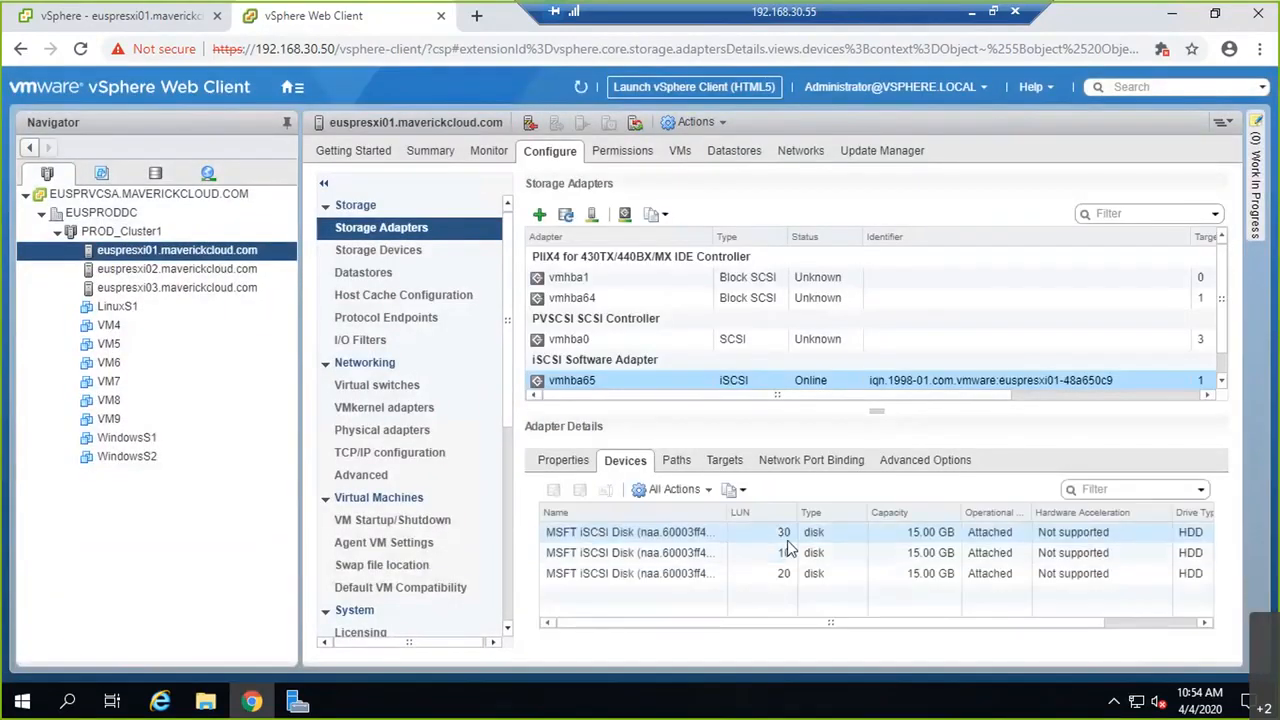
pyautogui.click(742, 512)
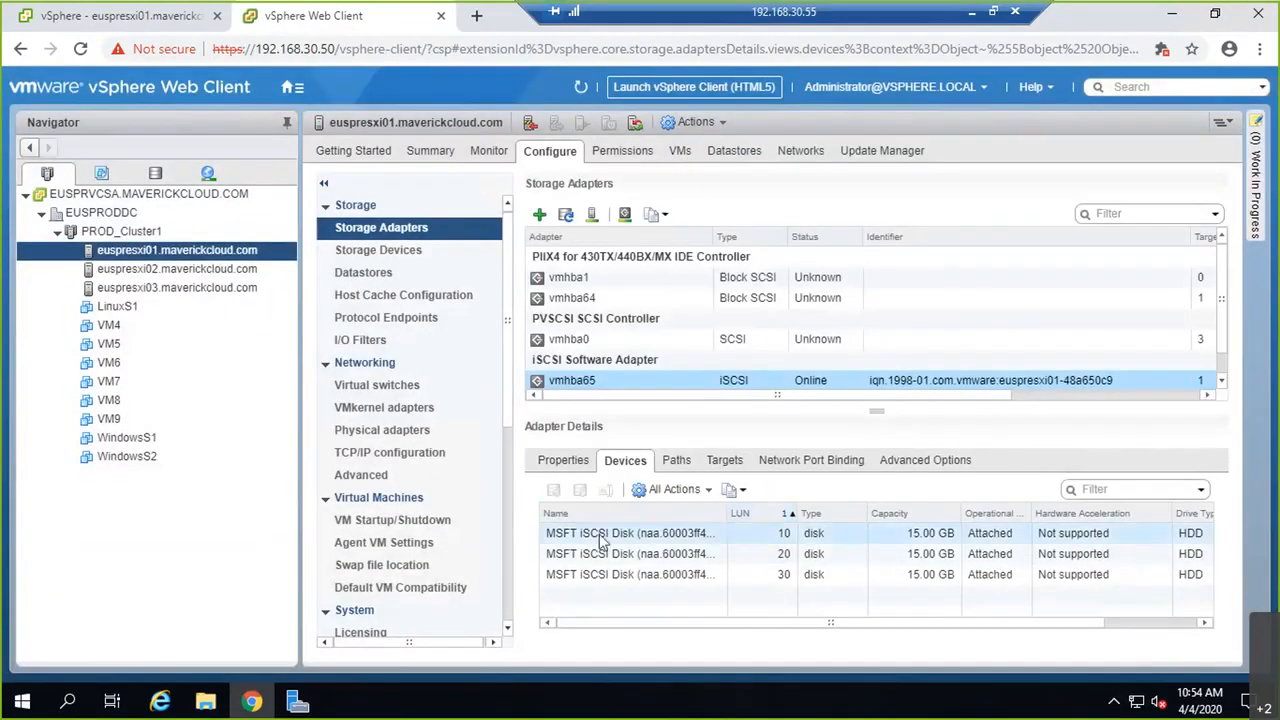
pyautogui.click(195, 267)
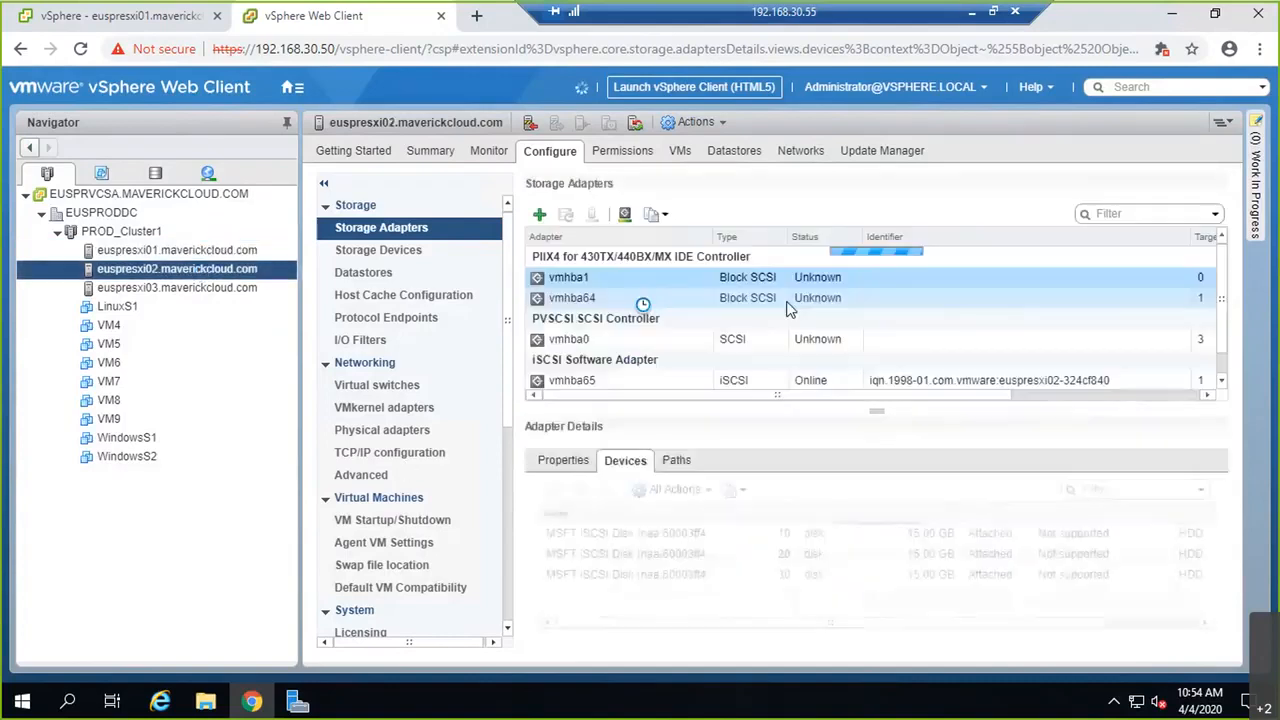
pyautogui.click(640, 382)
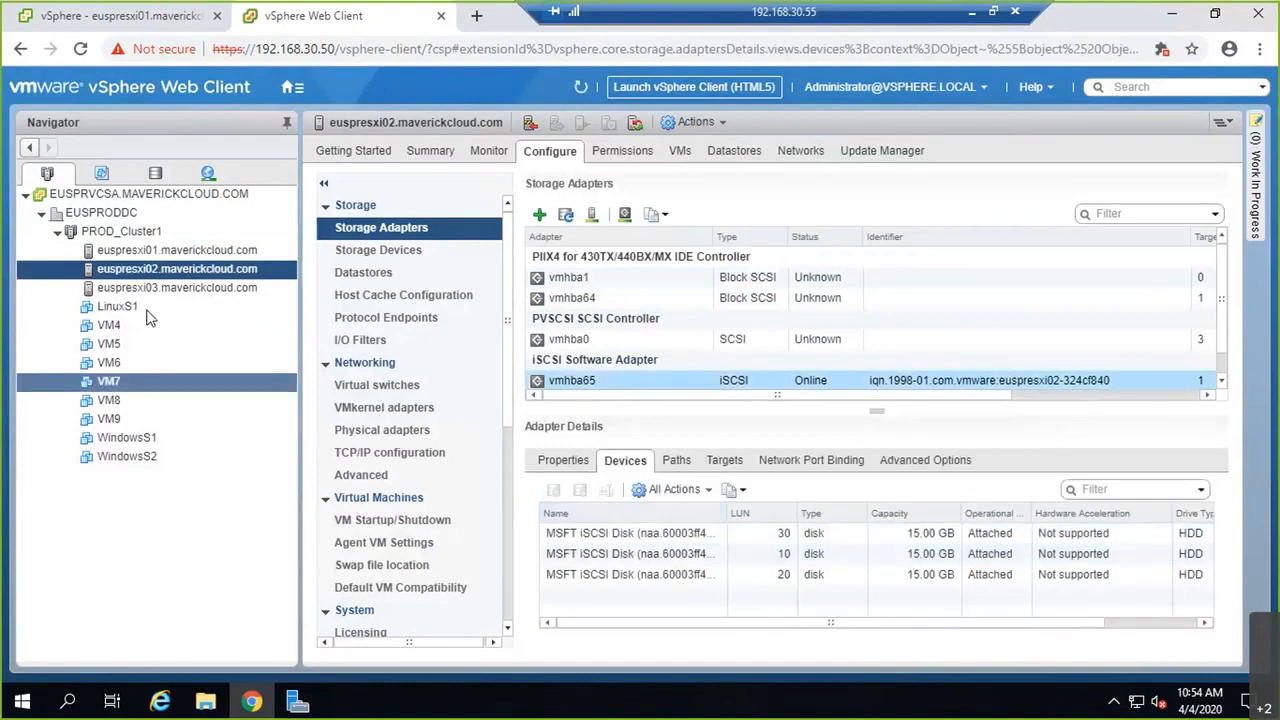
pyautogui.click(174, 289)
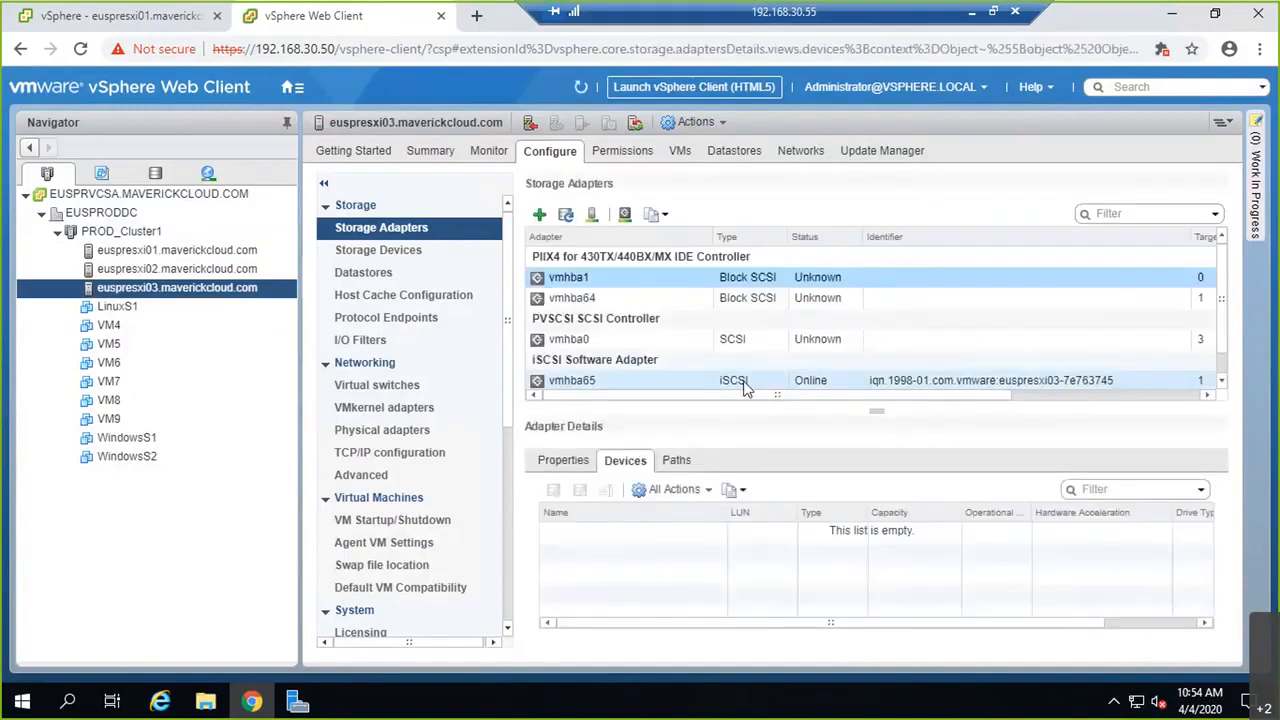
# Step: Check the iSCSI disks LUN 10, 20 and 30 on euspresxi03 and euspresxi01, then list euspresxi01's datastores
pyautogui.click(744, 388)
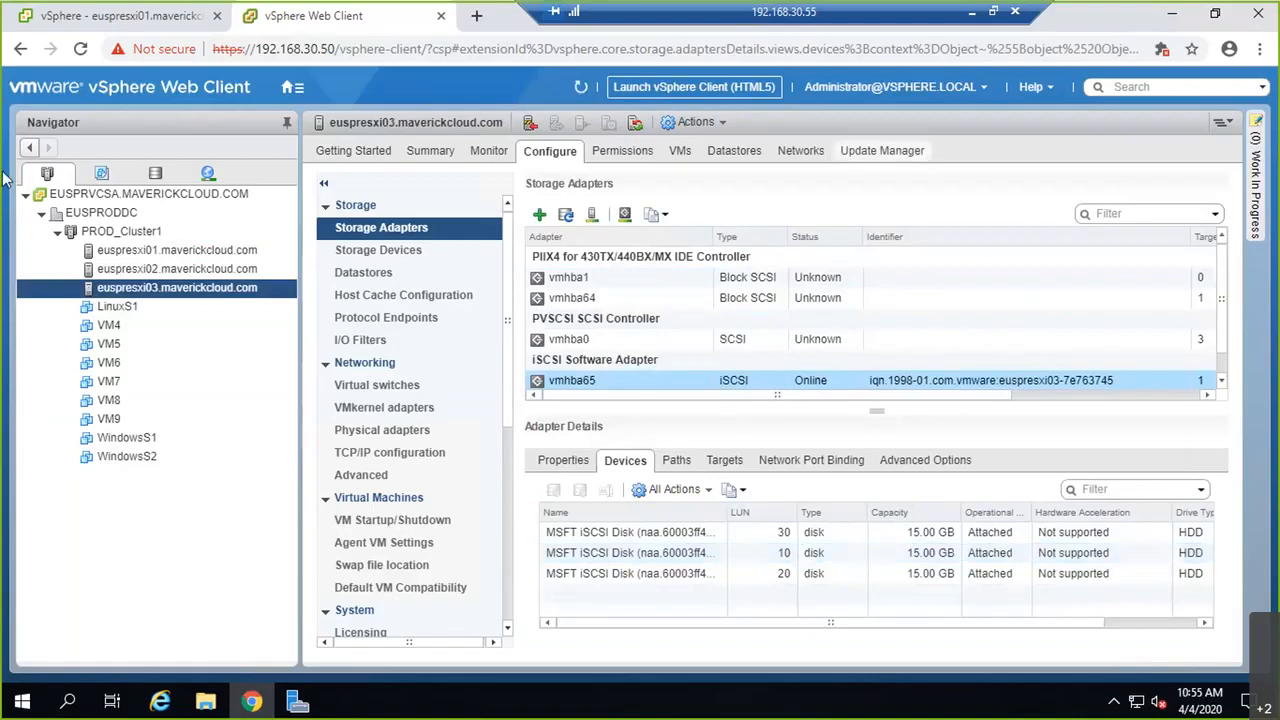
pyautogui.click(125, 254)
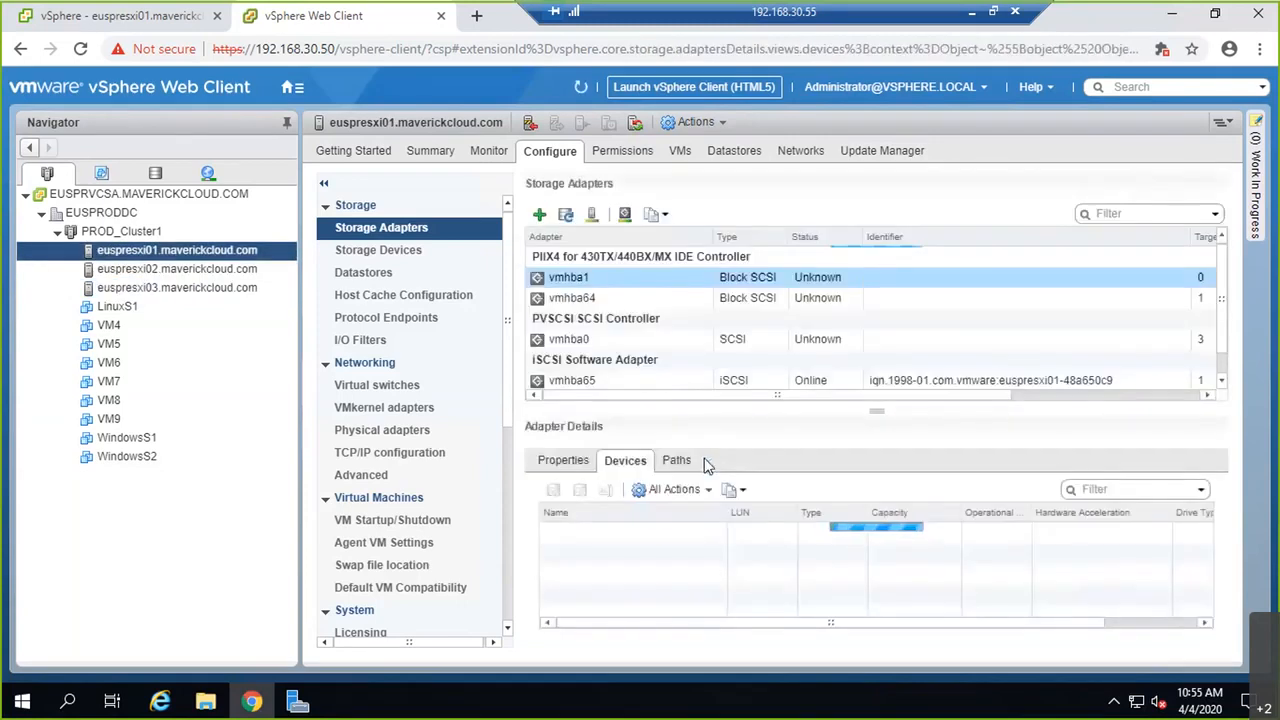
pyautogui.click(594, 385)
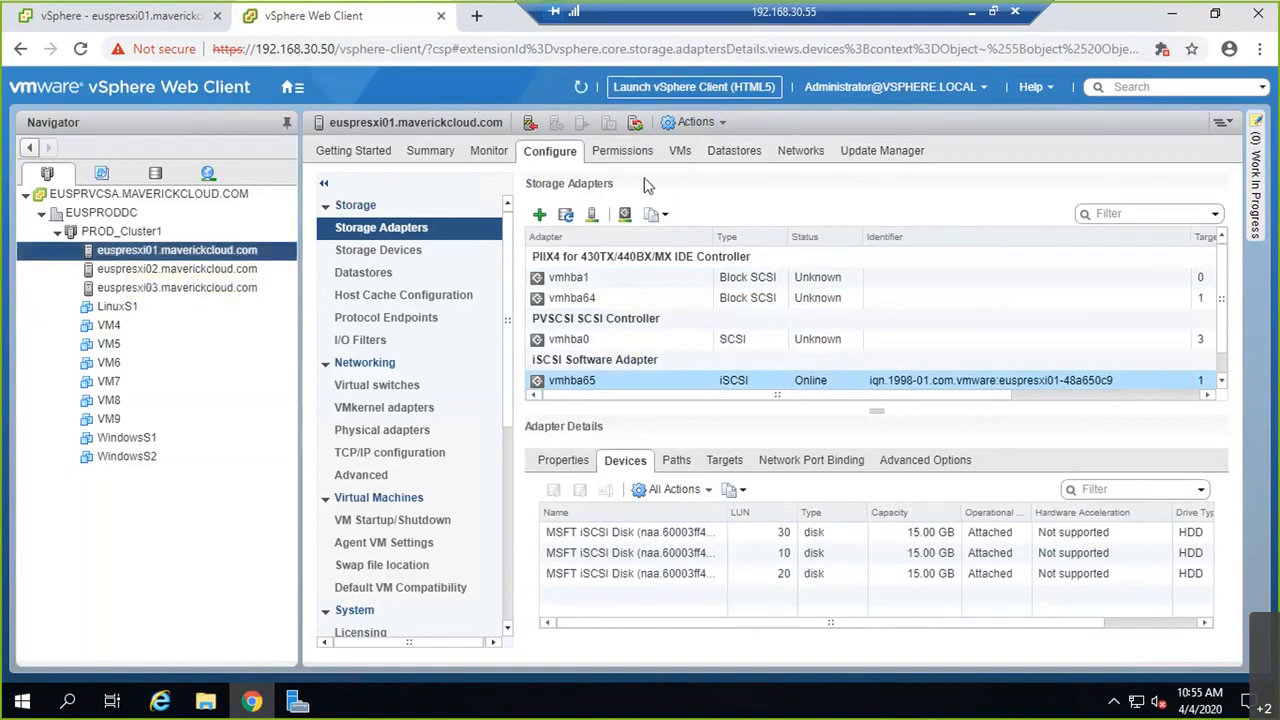
pyautogui.click(722, 160)
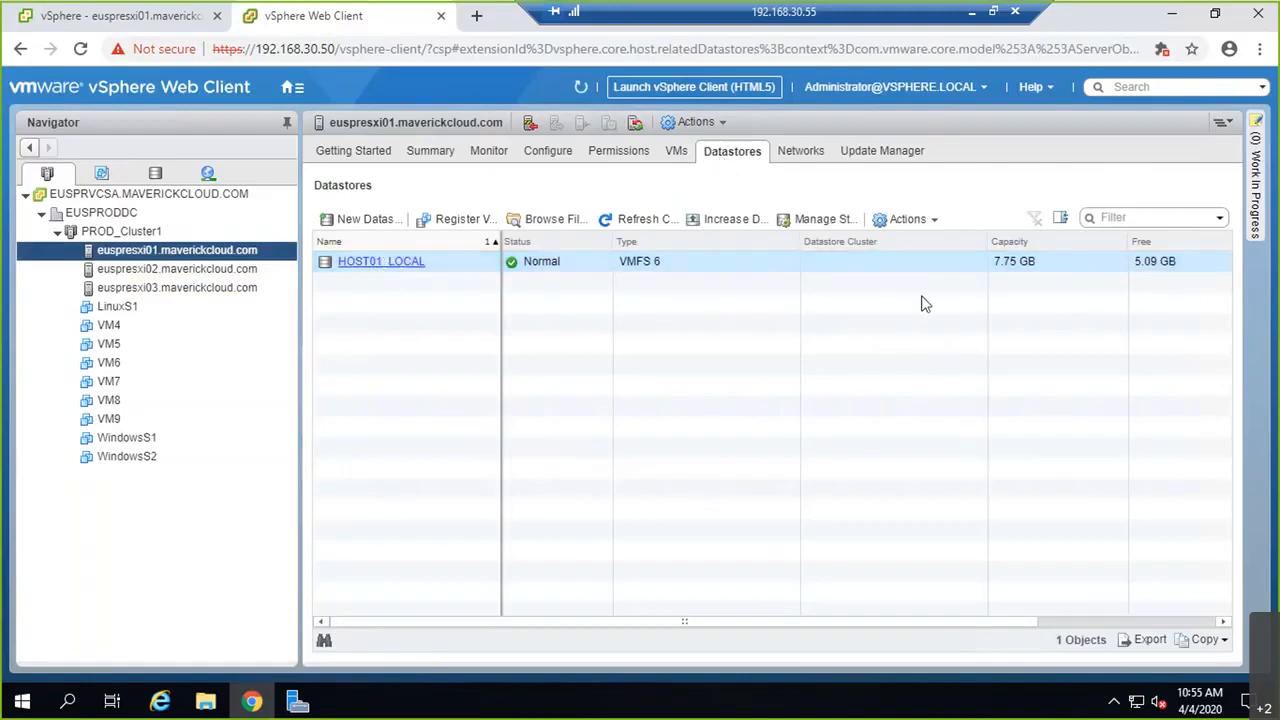
# Step: Start a VMFS datastore named LUN10 on euspresxi01 and sort the candidate disks by LUN number
pyautogui.click(372, 222)
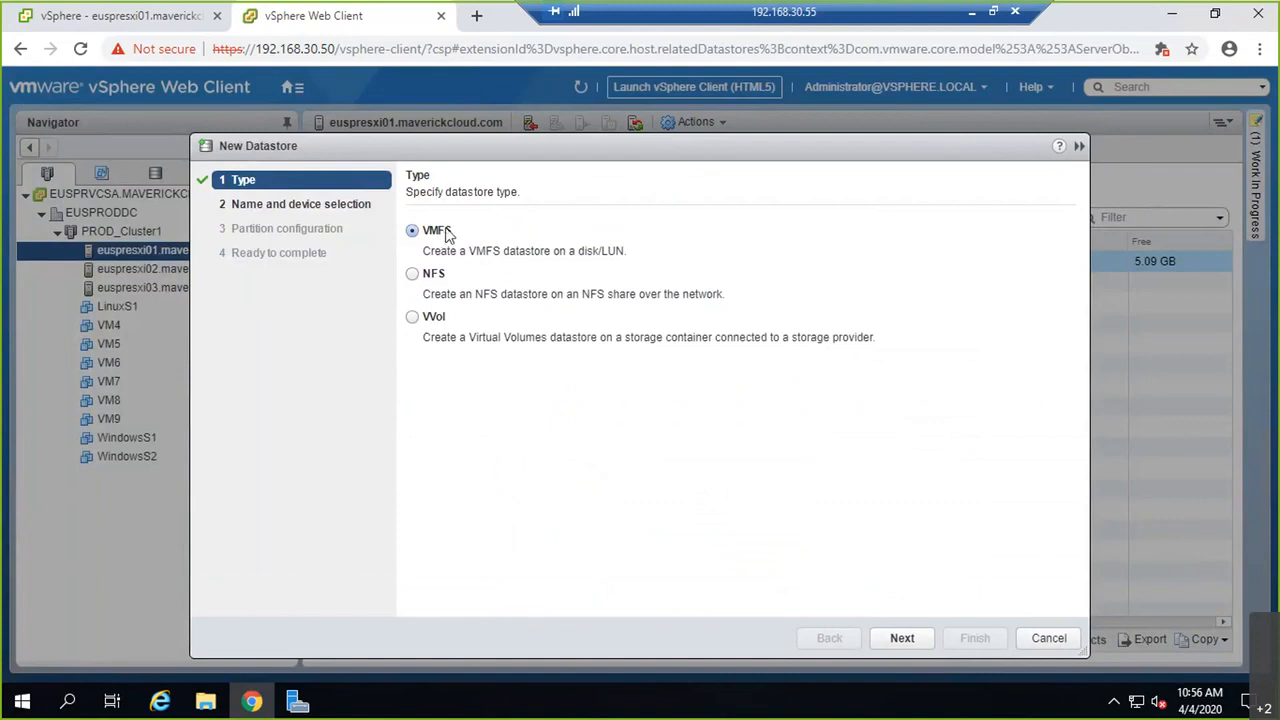
pyautogui.moveTo(429, 256); pyautogui.dragTo(616, 251)
pyautogui.click(592, 251)
pyautogui.click(897, 646)
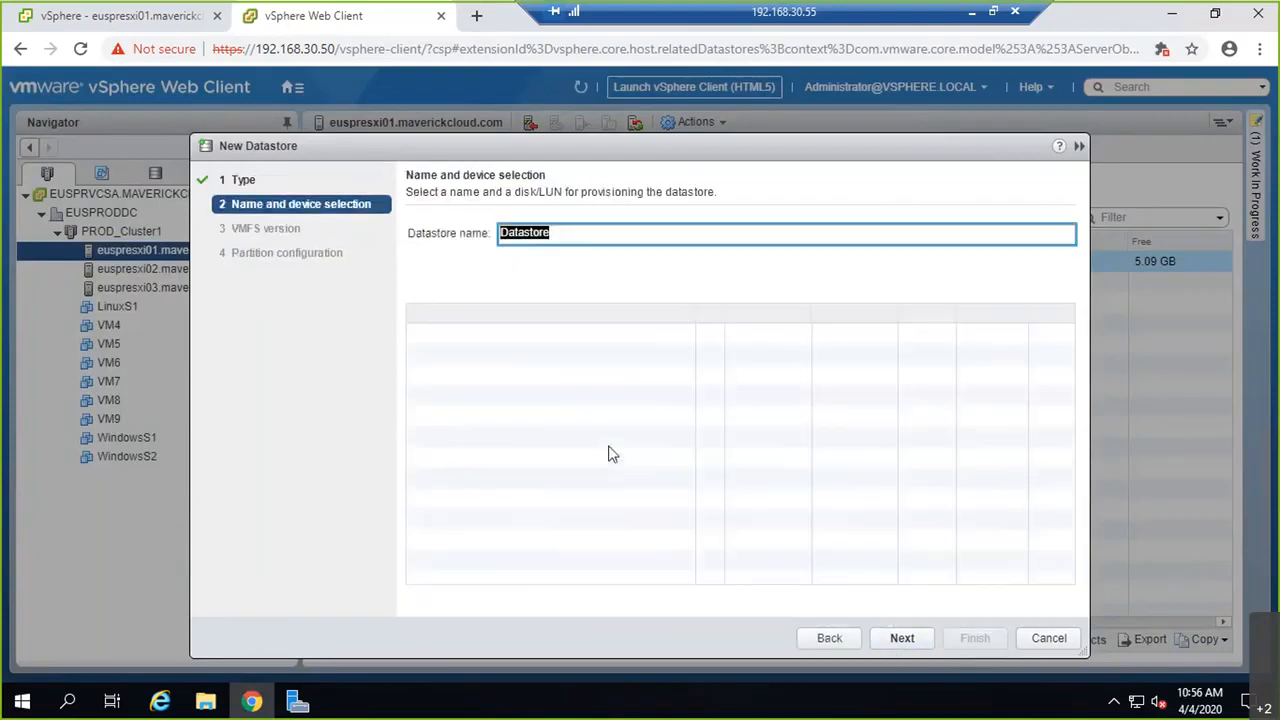
pyautogui.write('LUN10')
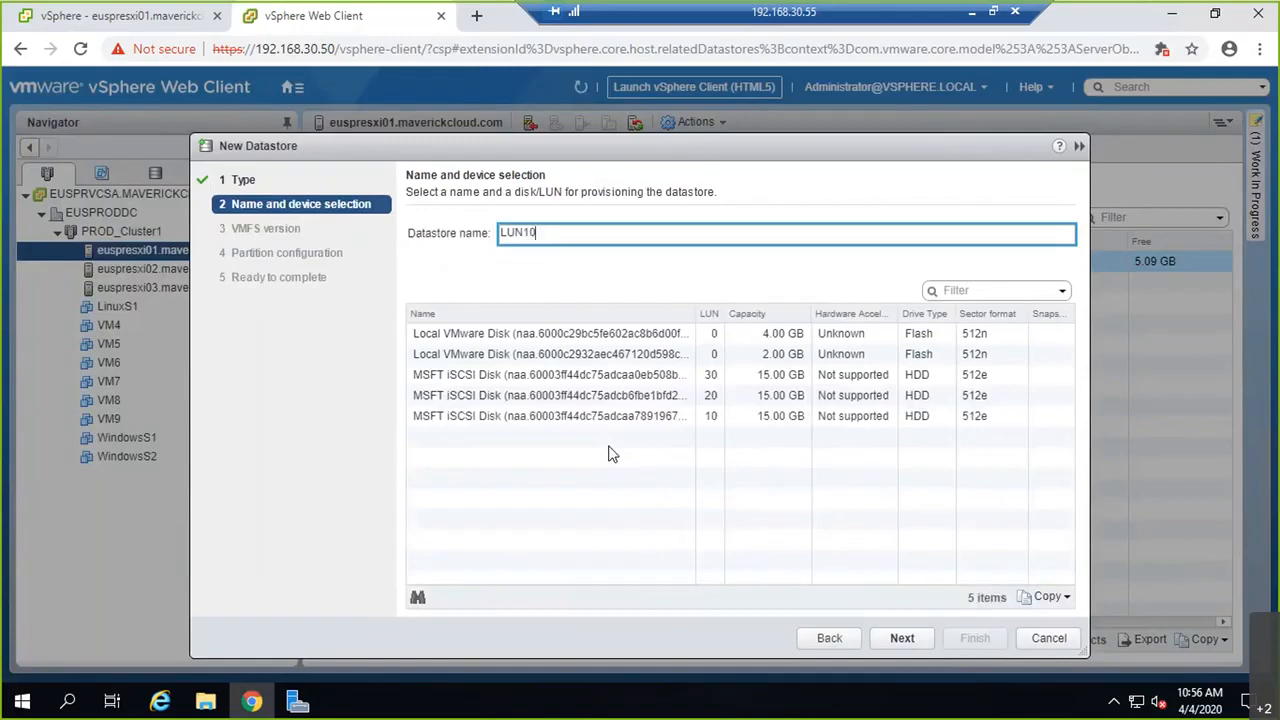
pyautogui.moveTo(571, 155); pyautogui.dragTo(673, 171)
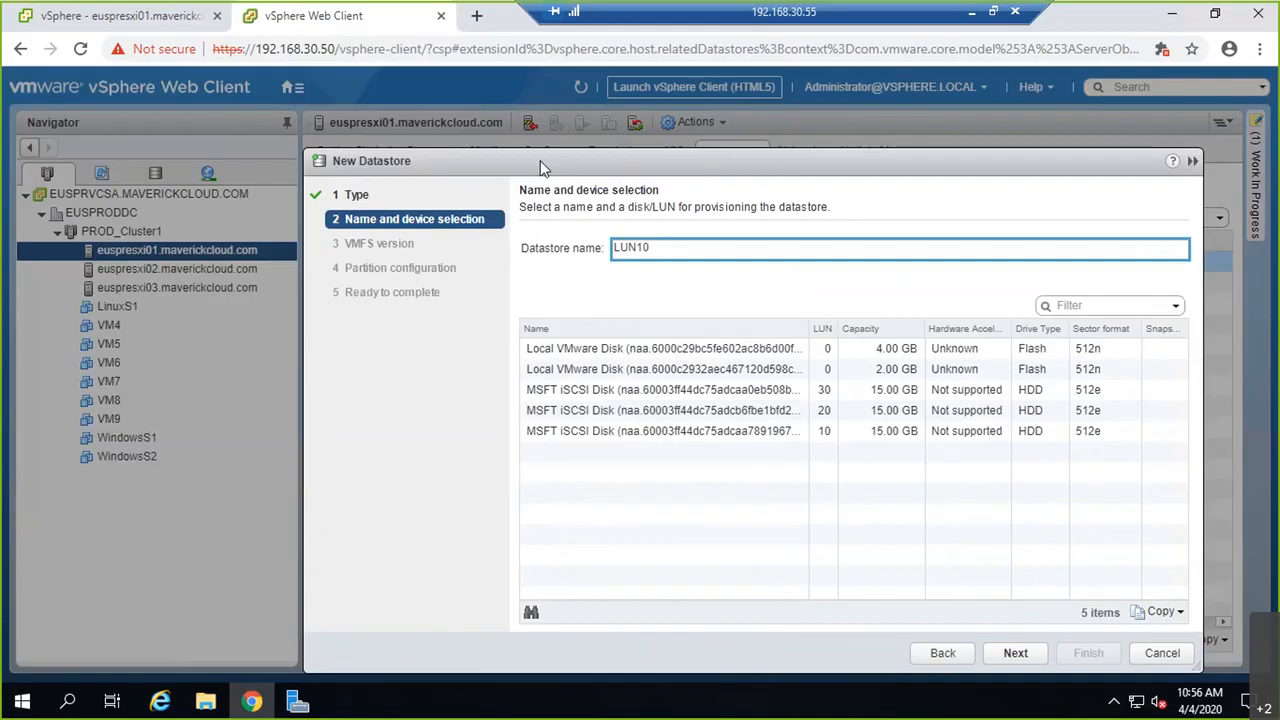
pyautogui.moveTo(540, 160); pyautogui.dragTo(470, 112)
pyautogui.click(752, 280)
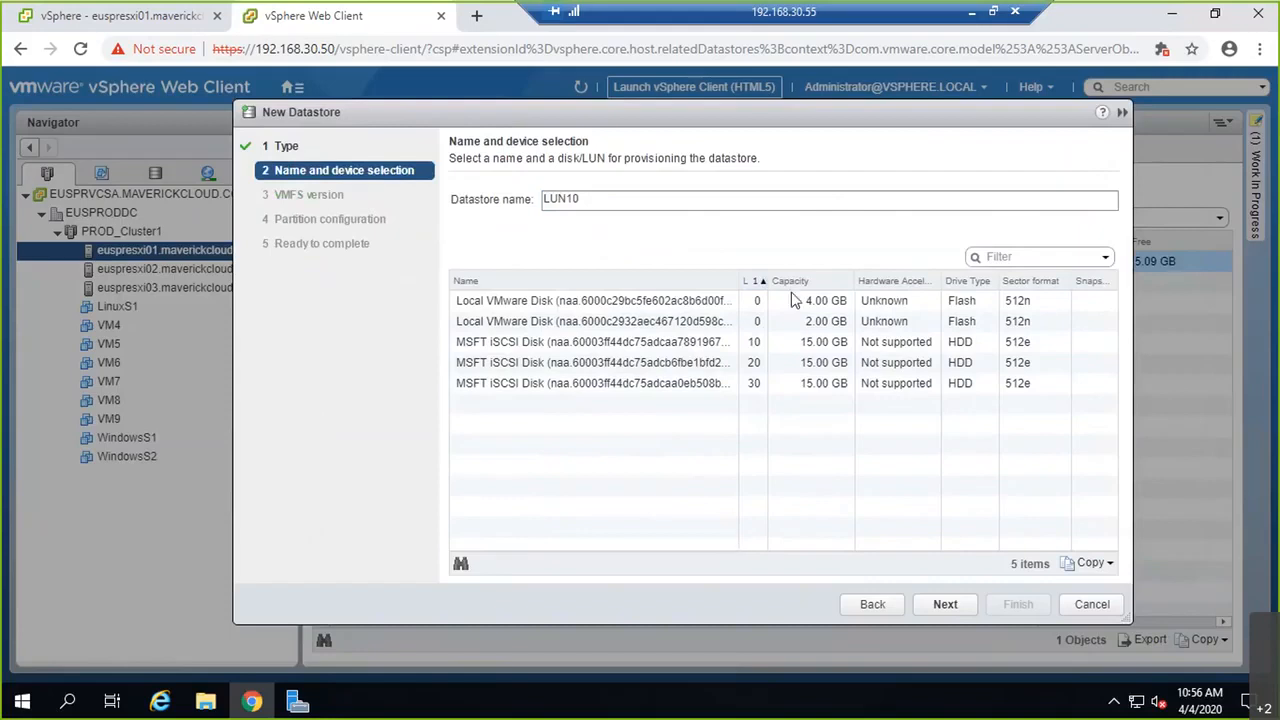
# Step: Create LUN10 as VMFS 6 on the 15 GB LUN 10 iSCSI disk, using all available partitions
pyautogui.click(708, 346)
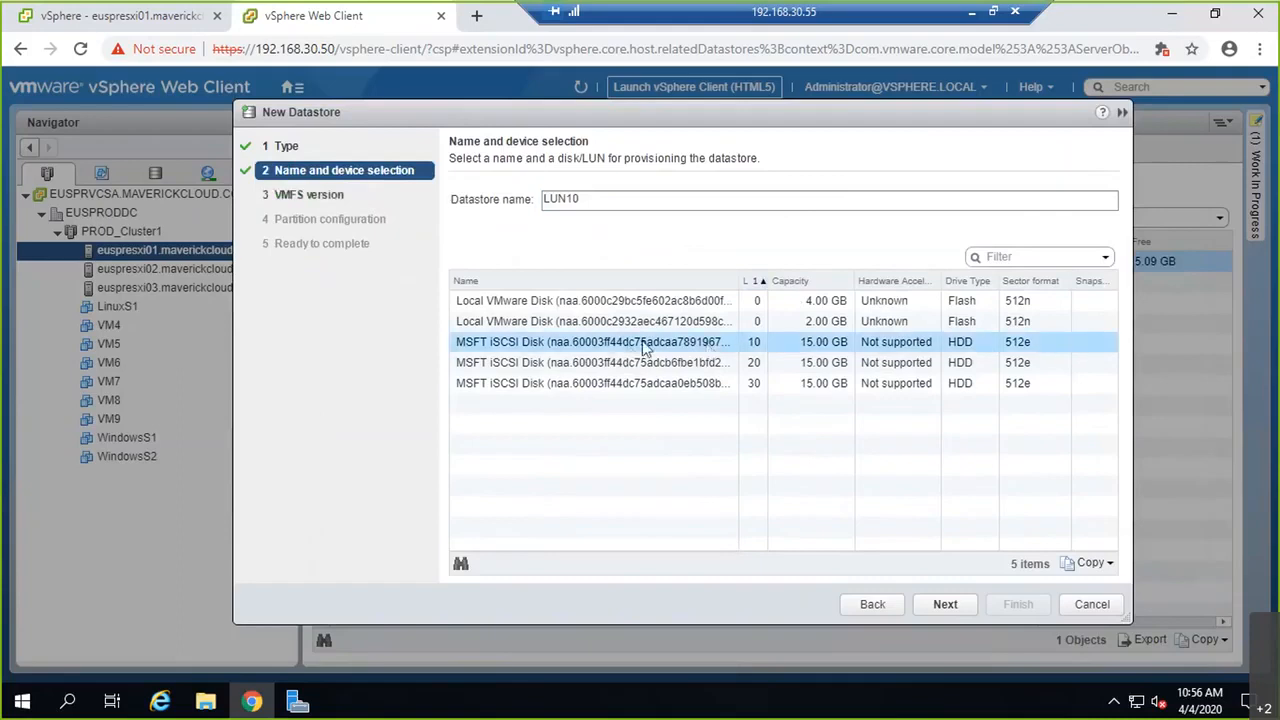
pyautogui.click(942, 604)
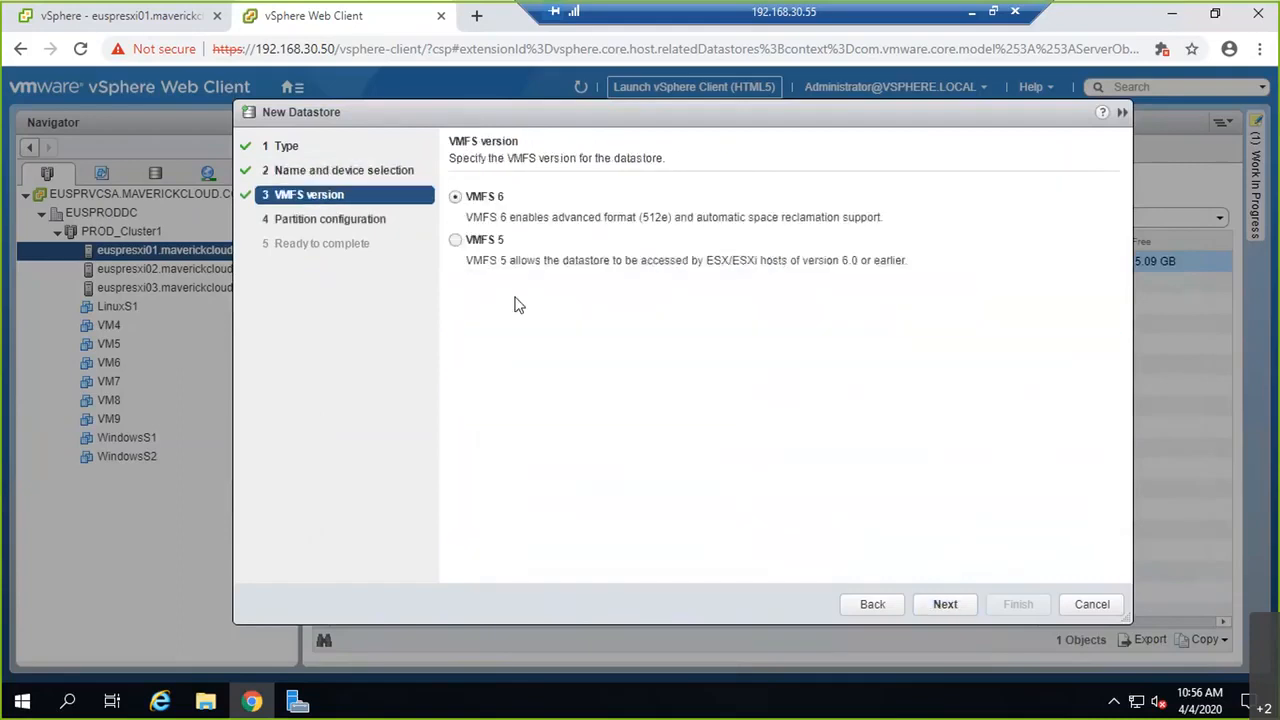
pyautogui.click(945, 604)
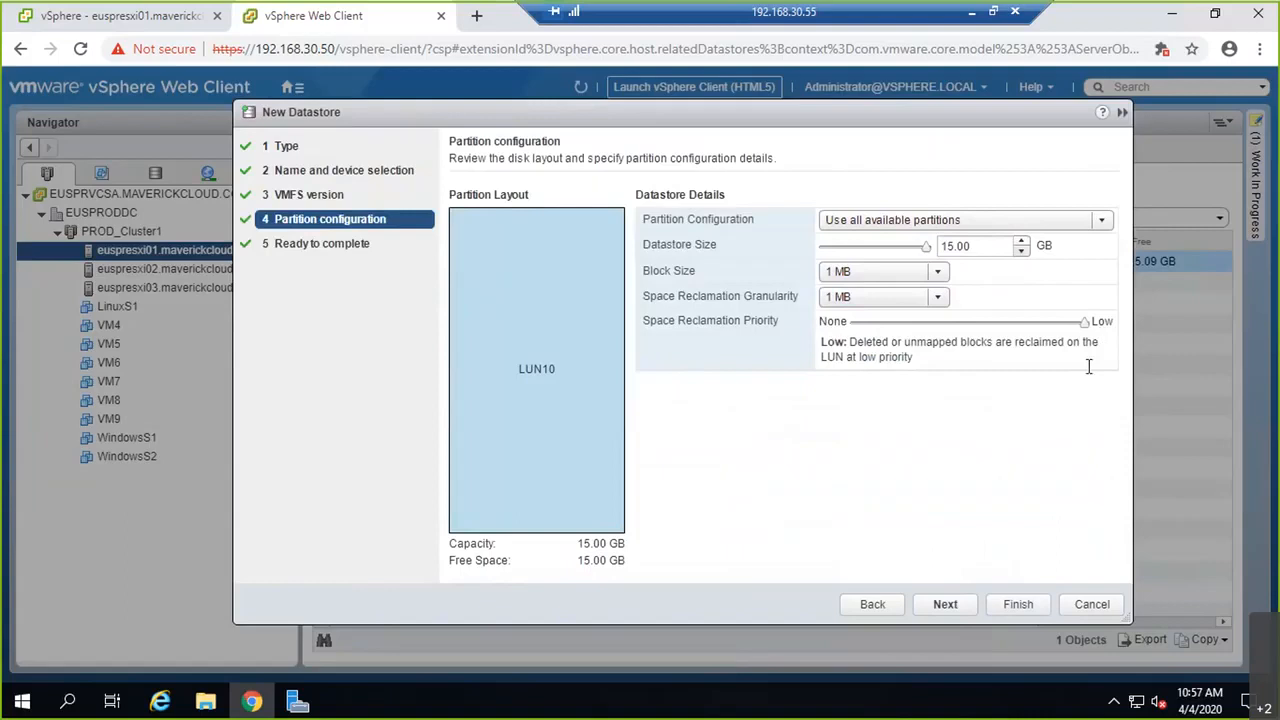
pyautogui.click(945, 605)
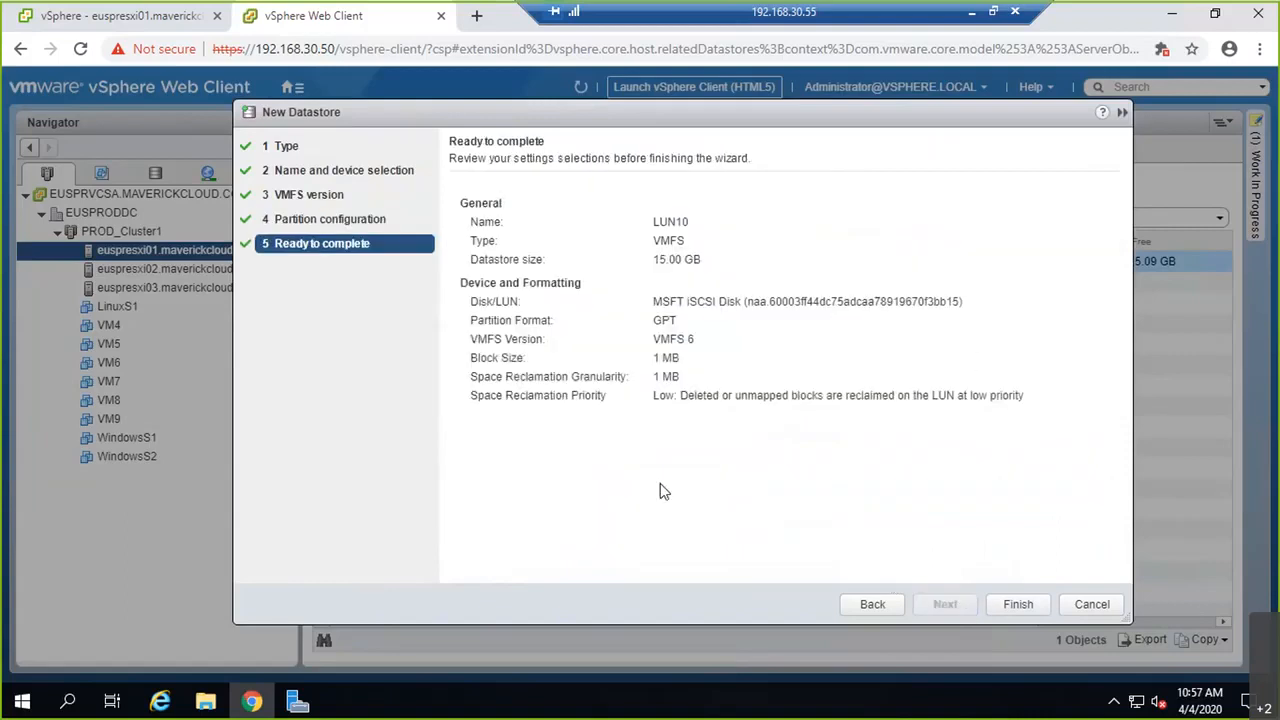
pyautogui.click(1018, 605)
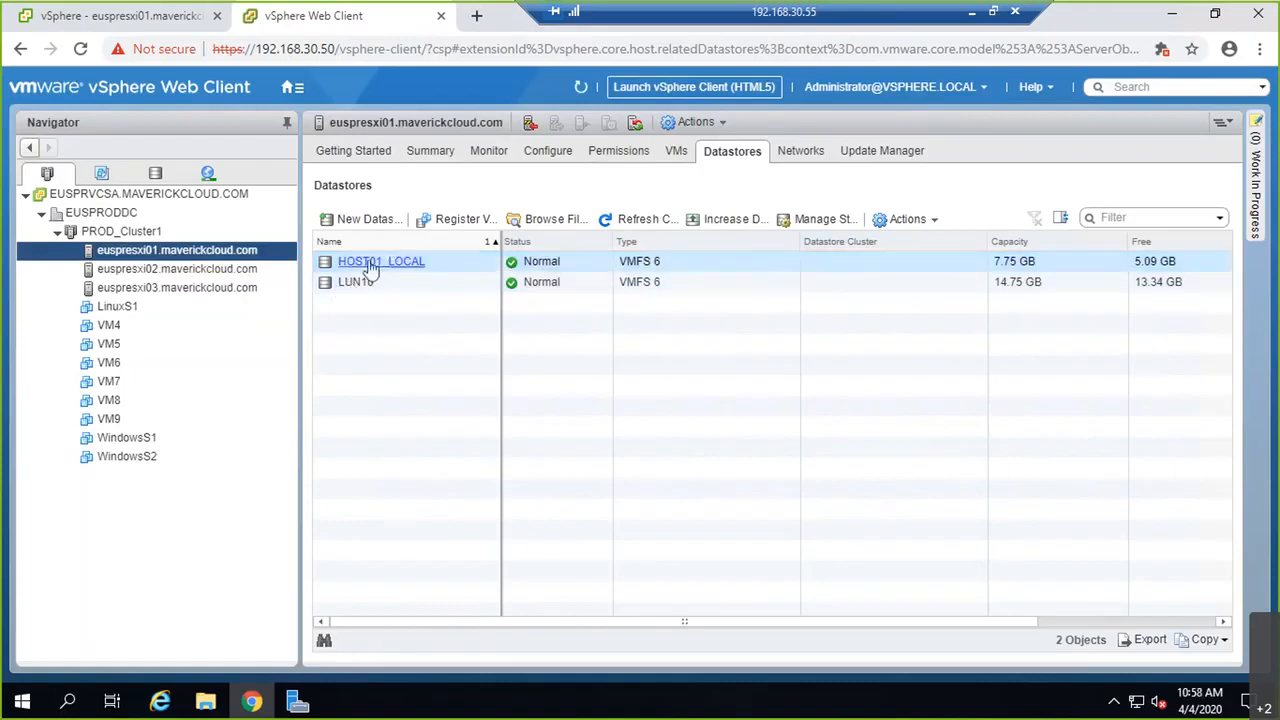
# Step: Check that the shared LUN10 appears in euspresxi02's and euspresxi03's datastore lists
pyautogui.click(1040, 262)
pyautogui.click(204, 270)
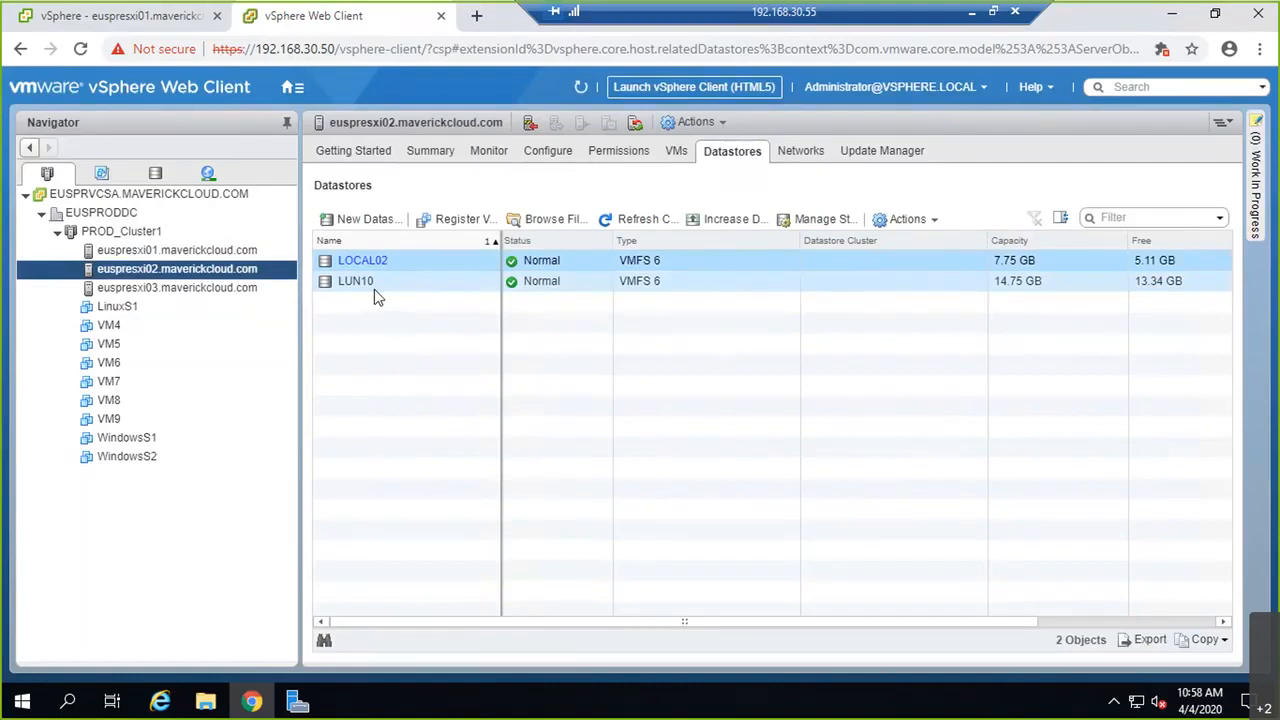
pyautogui.click(237, 291)
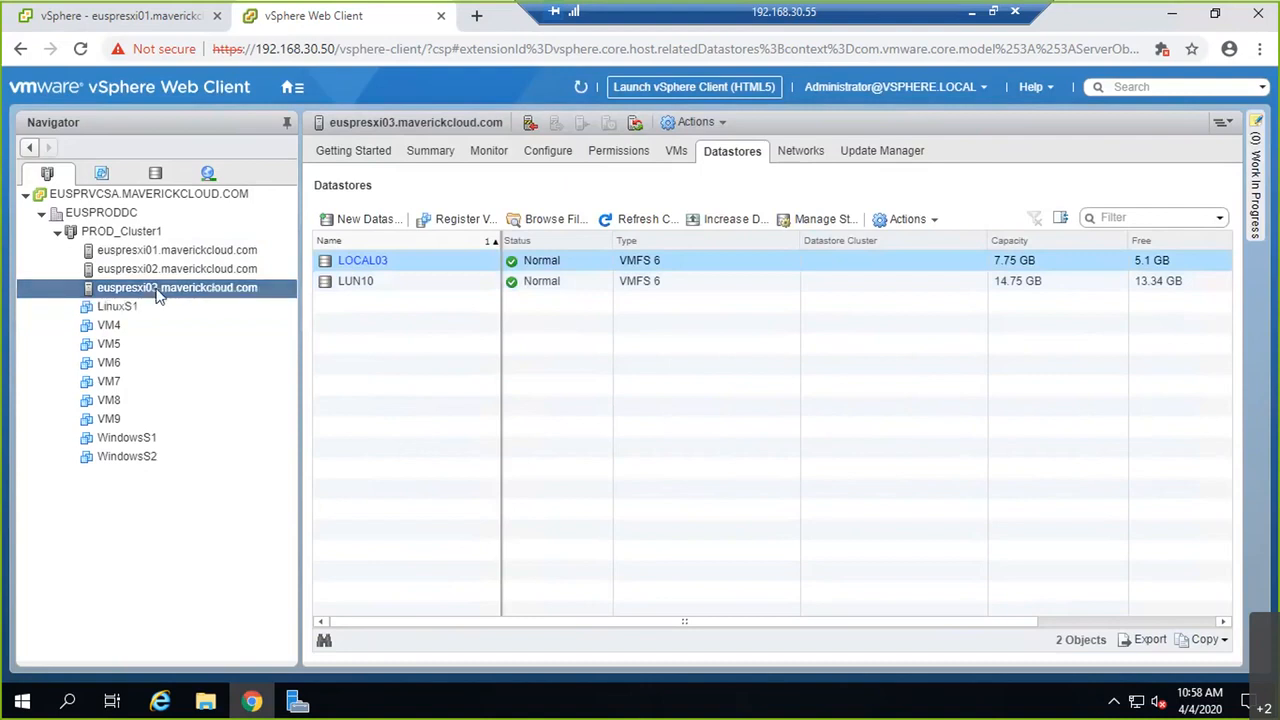
# Step: Create datastore LUN20 as VMFS 6 on the 15 GB LUN 20 iSCSI disk with default partitions
pyautogui.click(358, 222)
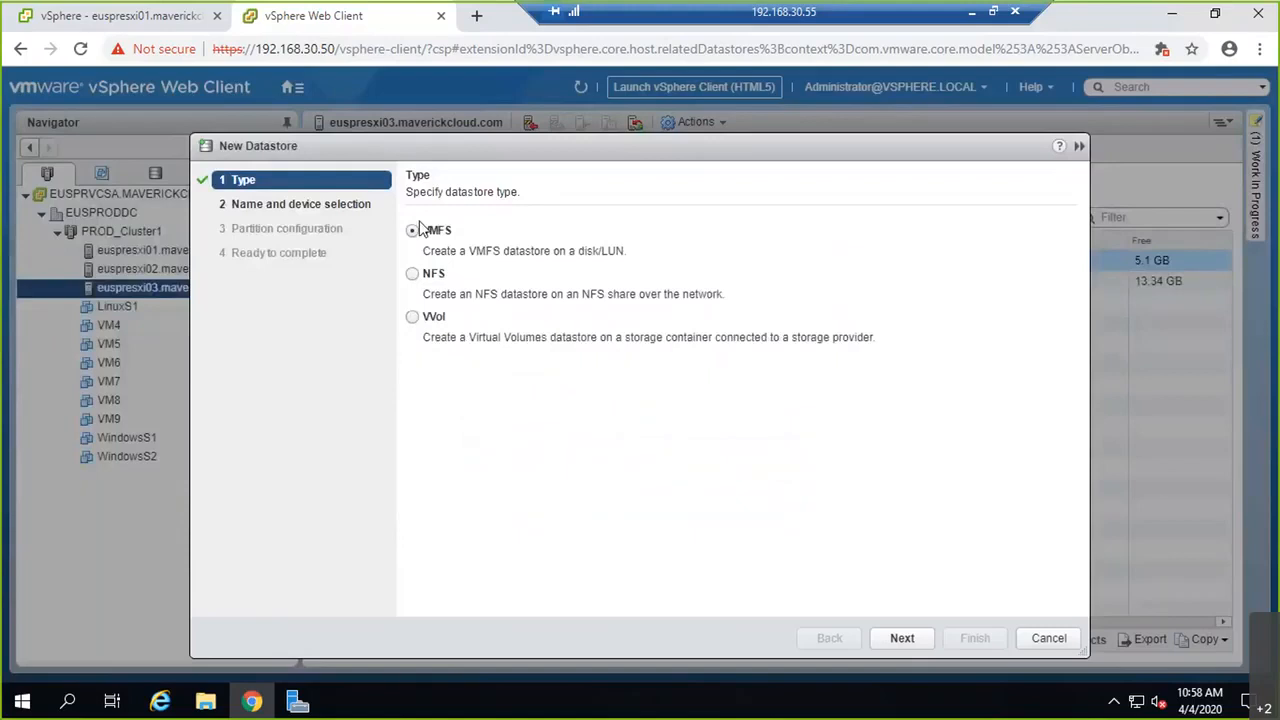
pyautogui.click(901, 636)
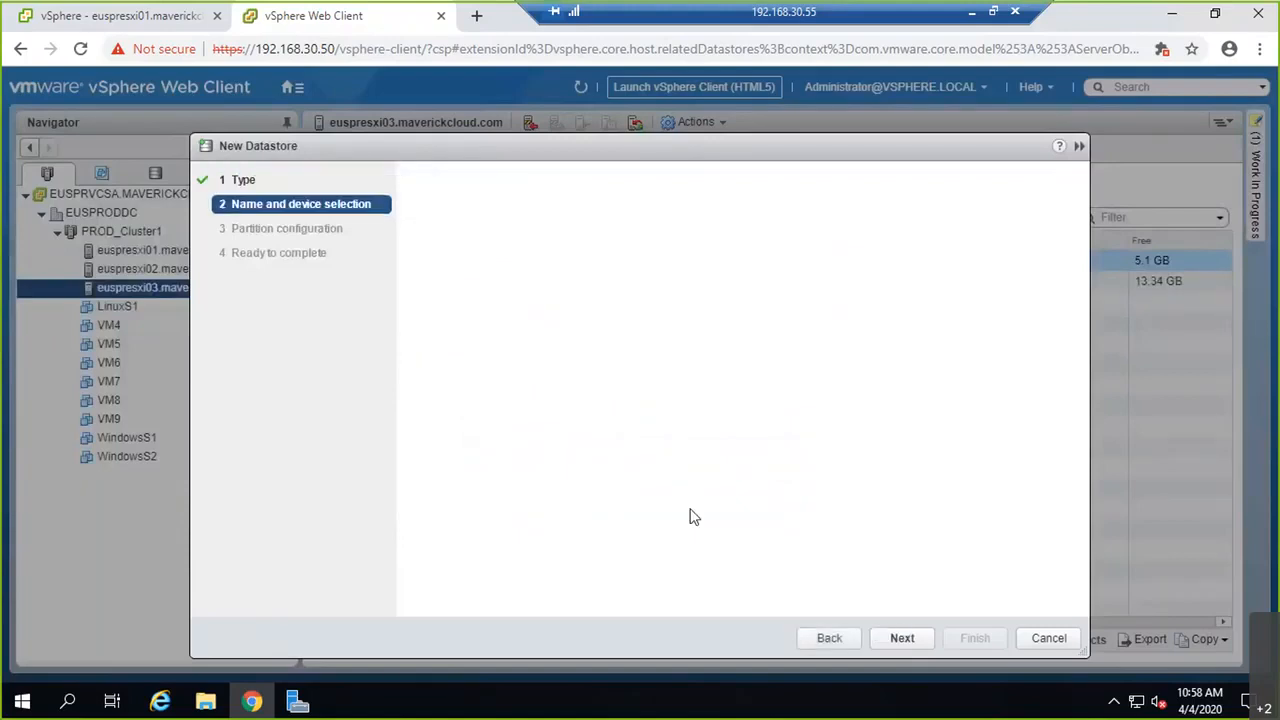
pyautogui.write('LUN20')
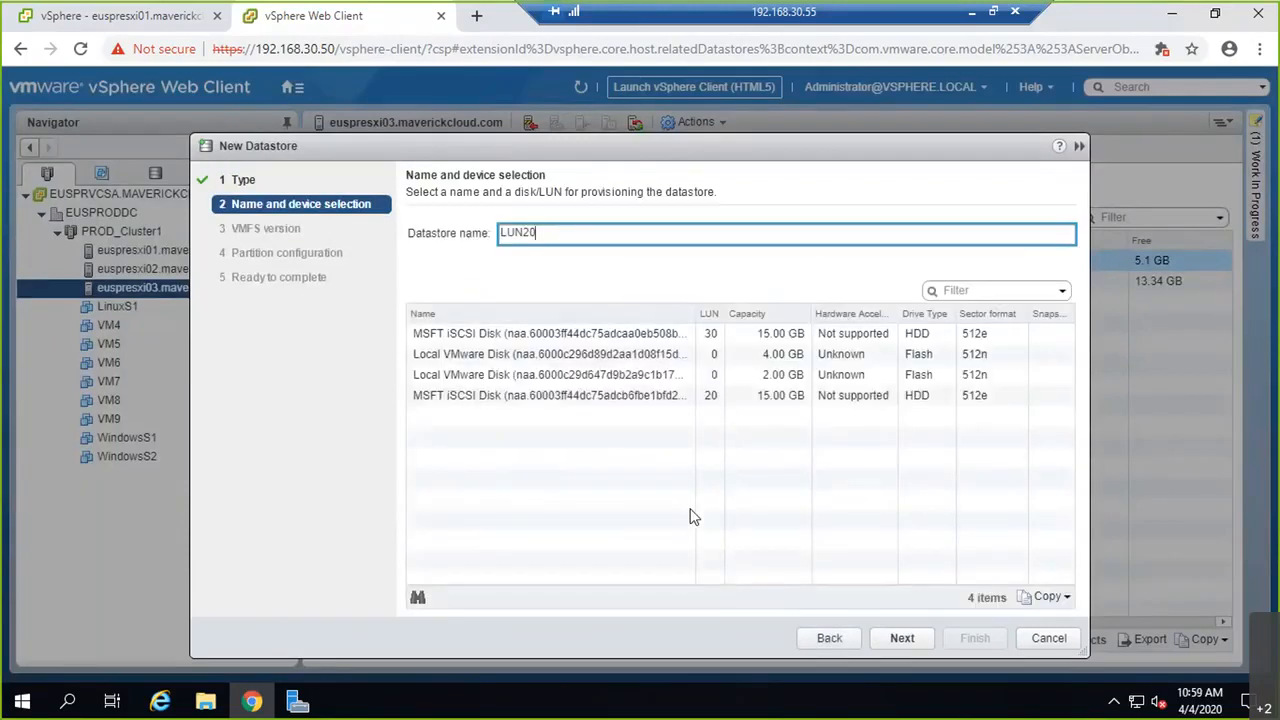
pyautogui.click(708, 334)
pyautogui.click(714, 316)
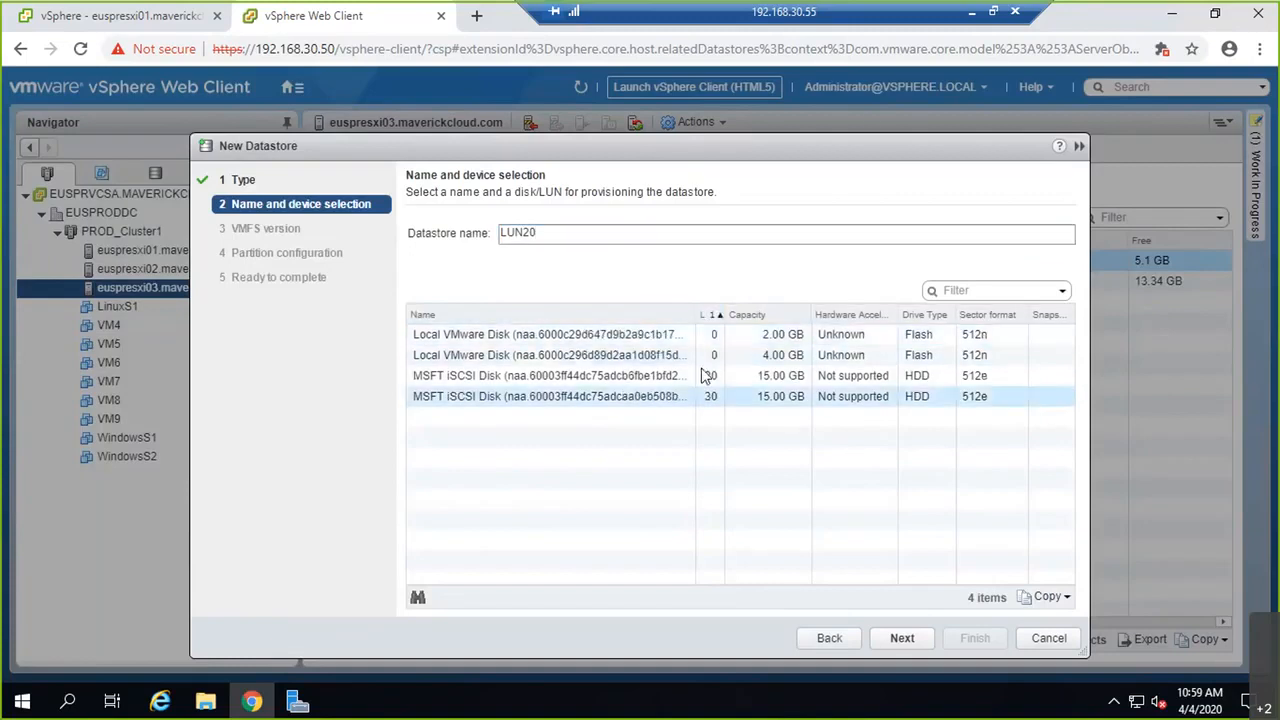
pyautogui.click(597, 377)
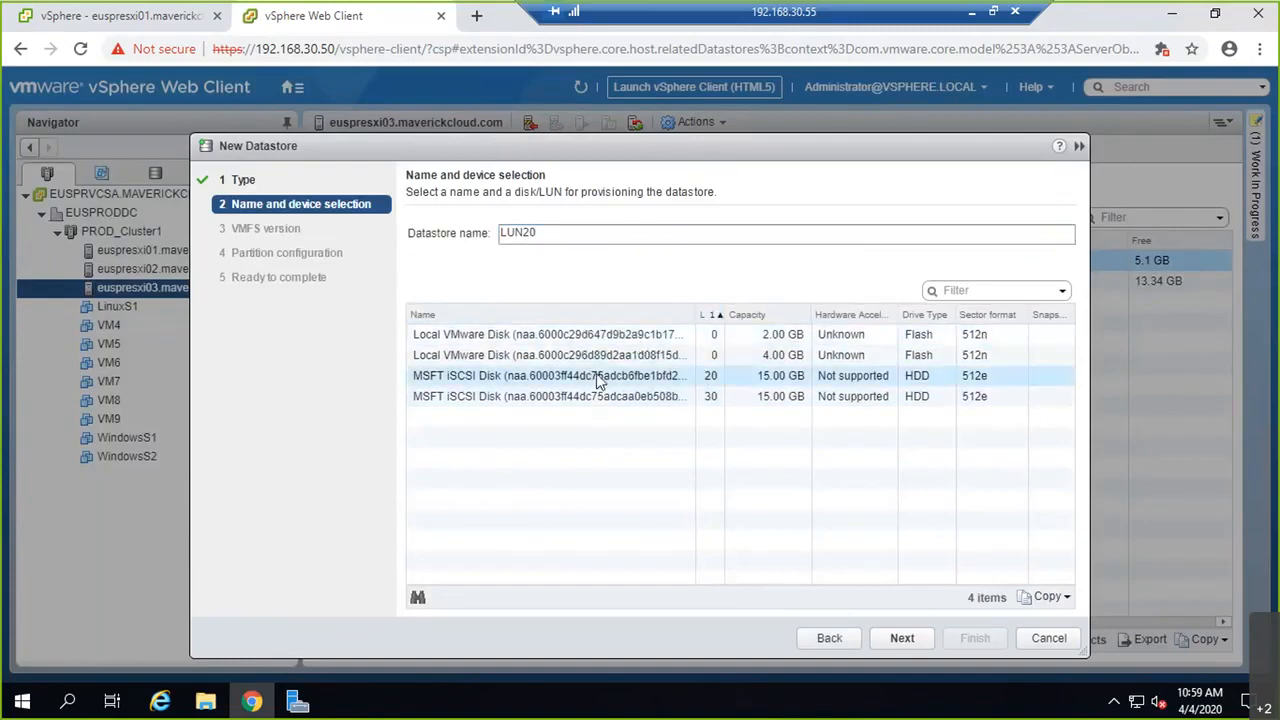
pyautogui.click(903, 640)
pyautogui.click(902, 638)
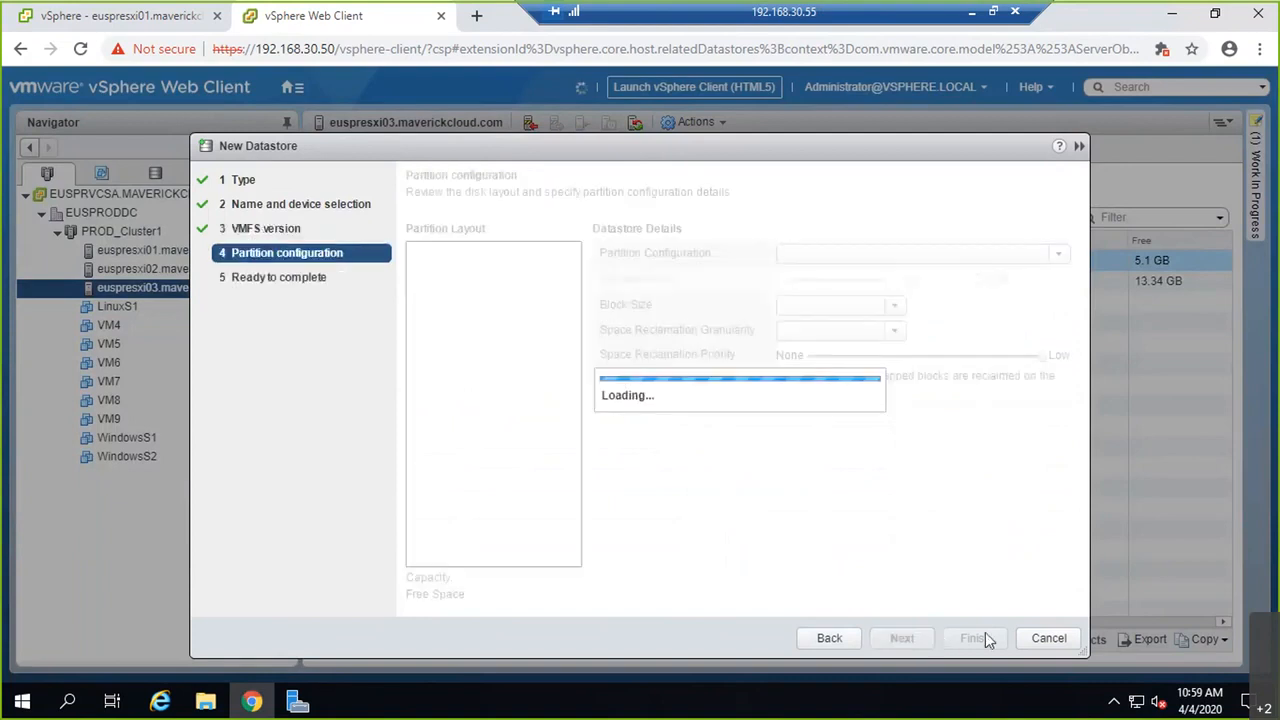
pyautogui.click(904, 640)
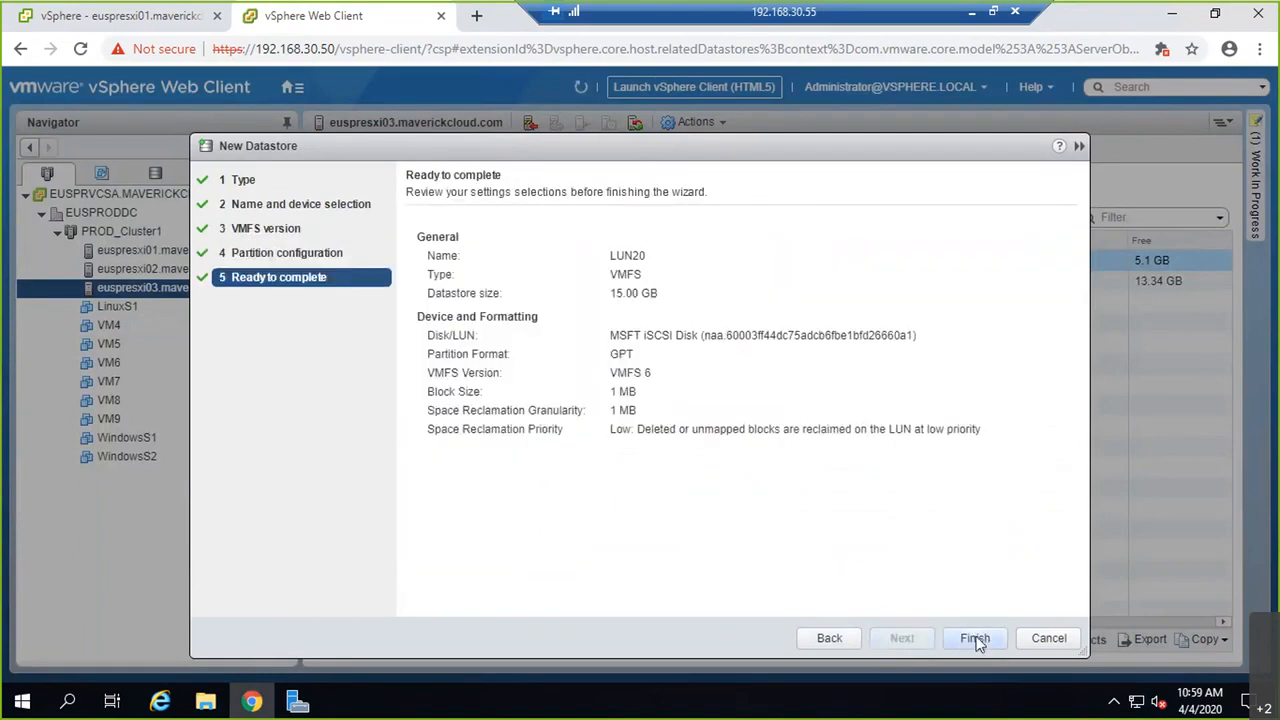
pyautogui.click(975, 640)
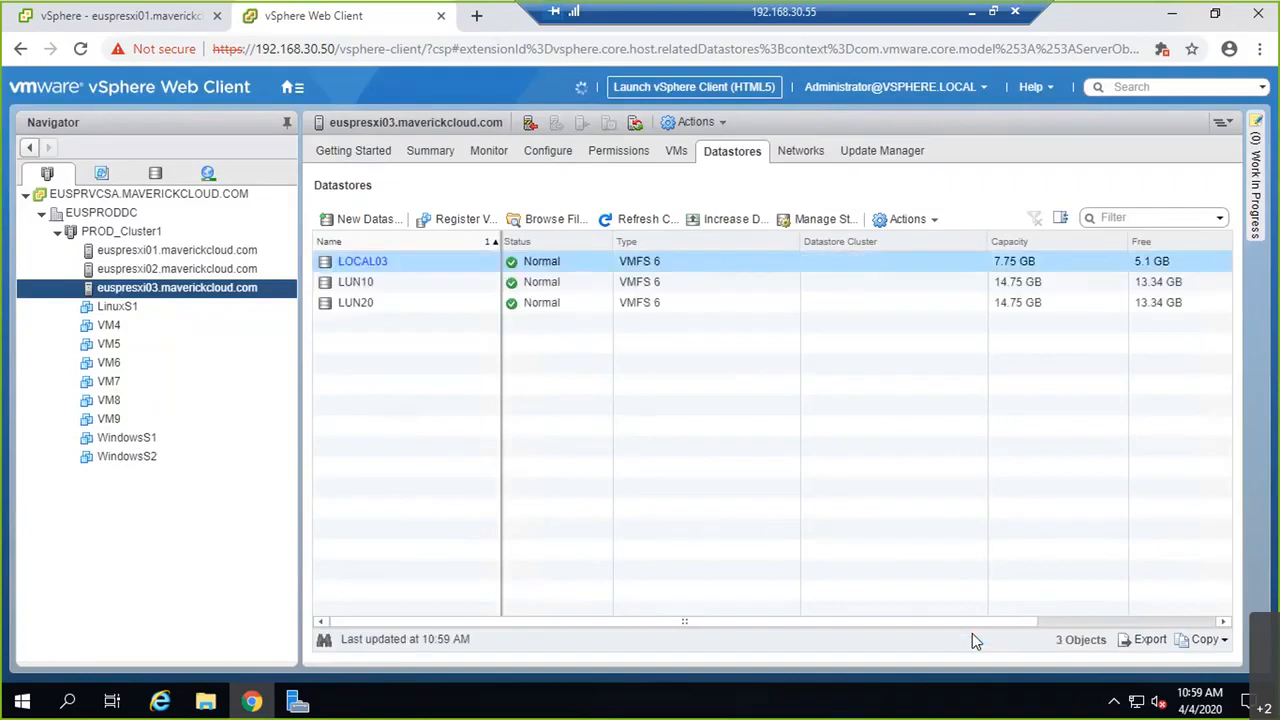
# Step: Check that LUN20 (14.75 GB) is listed on euspresxi02 and euspresxi01
pyautogui.click(216, 270)
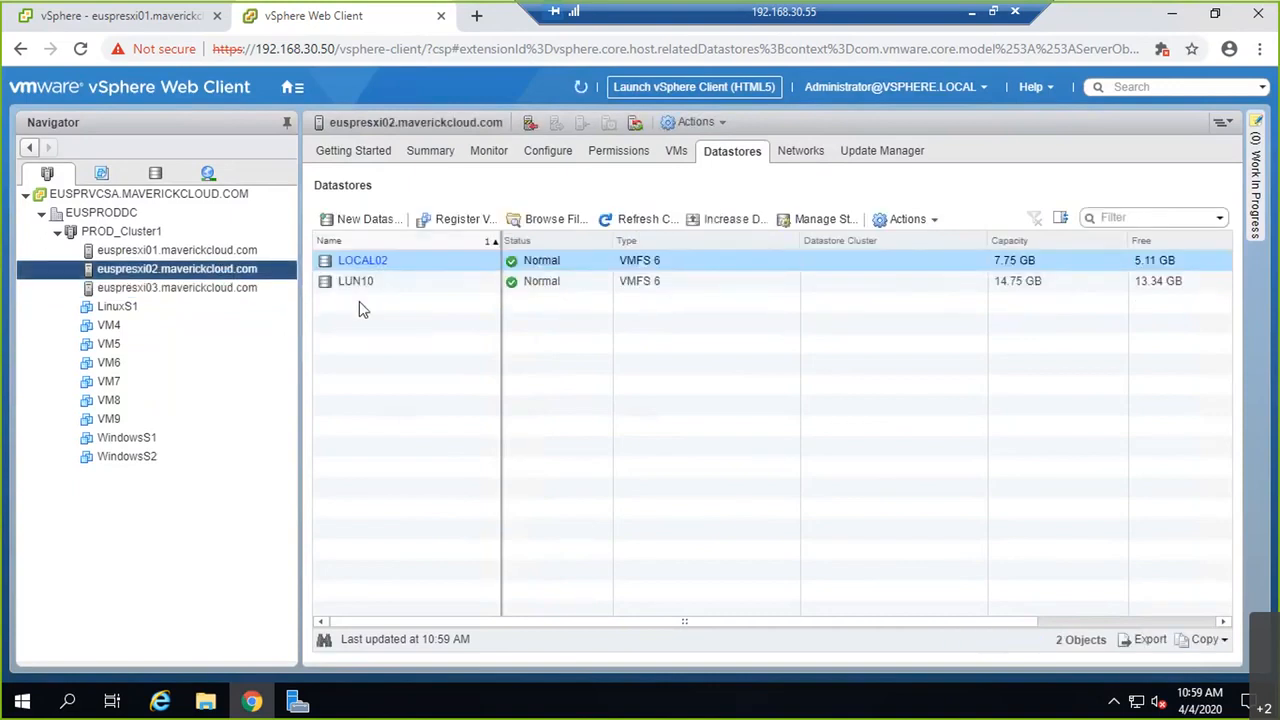
pyautogui.click(199, 252)
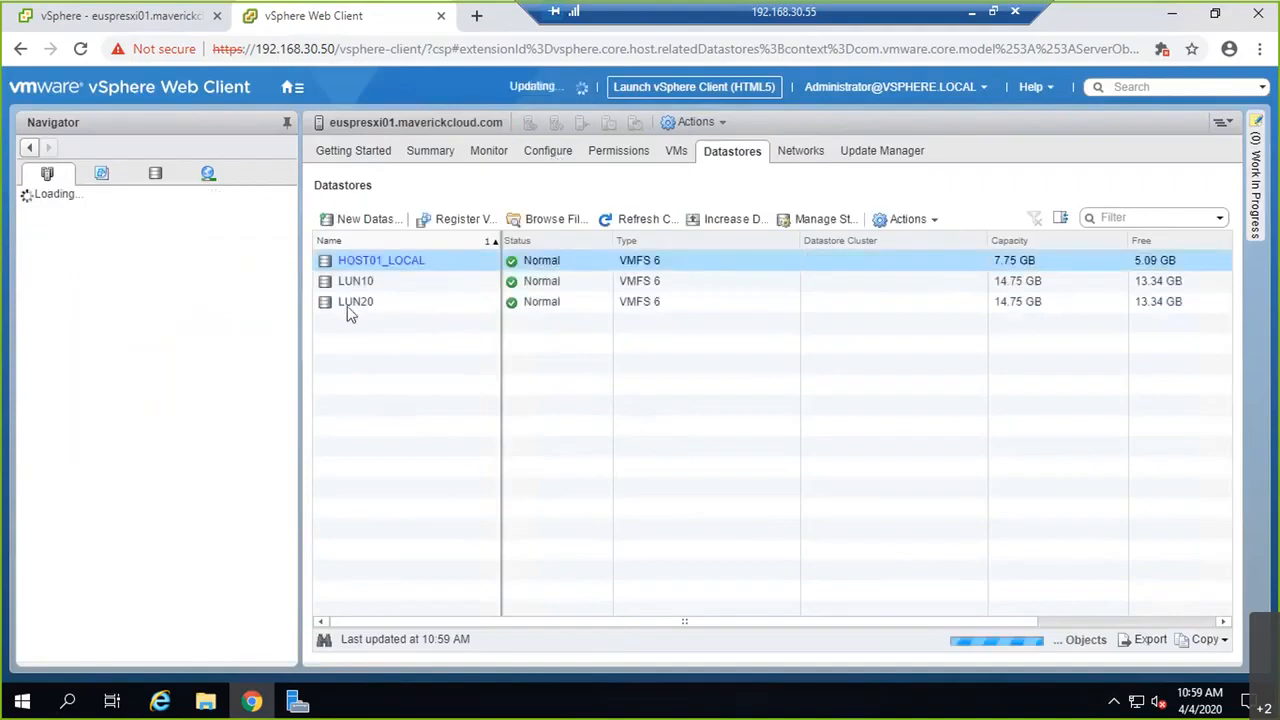
pyautogui.click(230, 270)
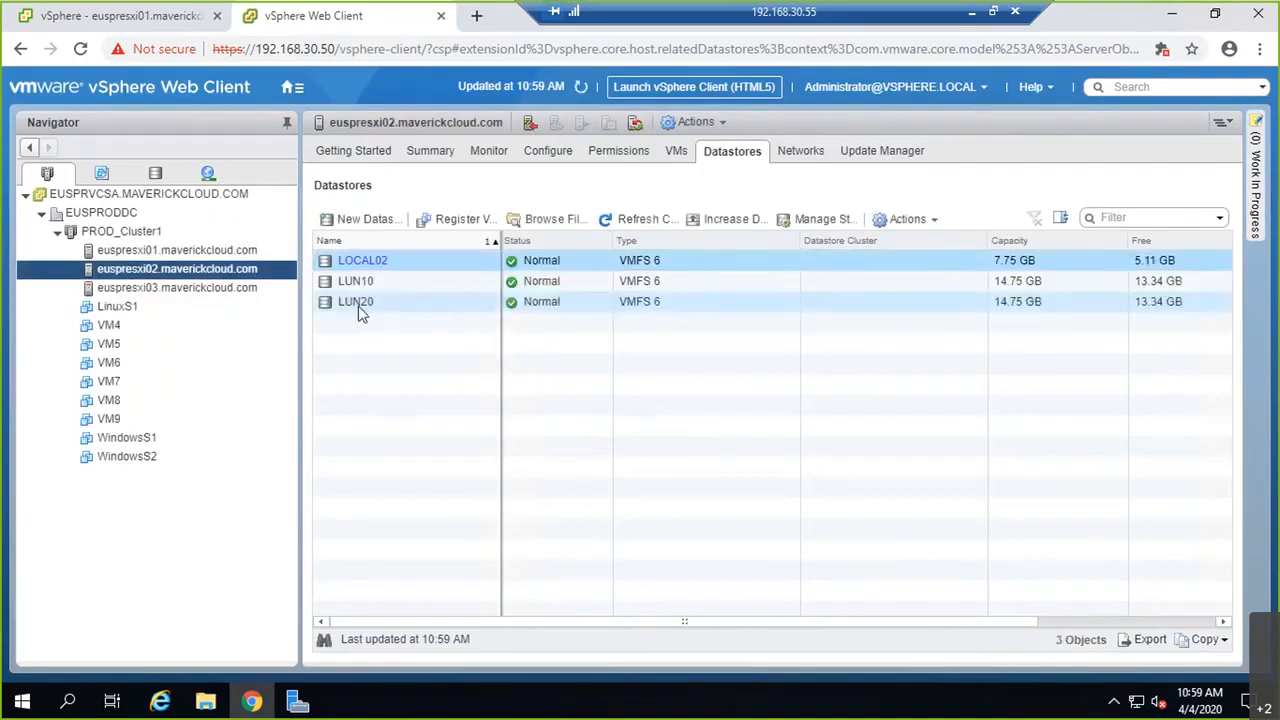
pyautogui.click(370, 224)
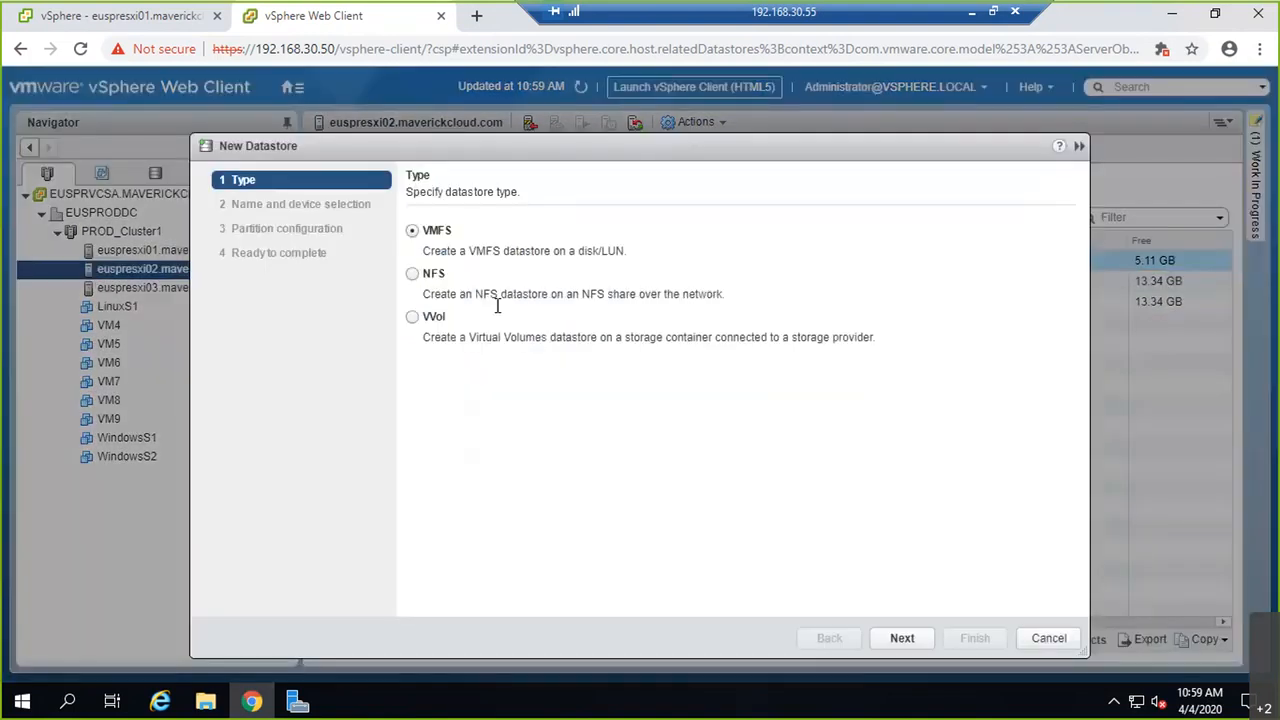
# Step: Create datastore LUN30 as VMFS 6 on the 15 GB LUN 30 iSCSI disk with default partitions
pyautogui.click(918, 643)
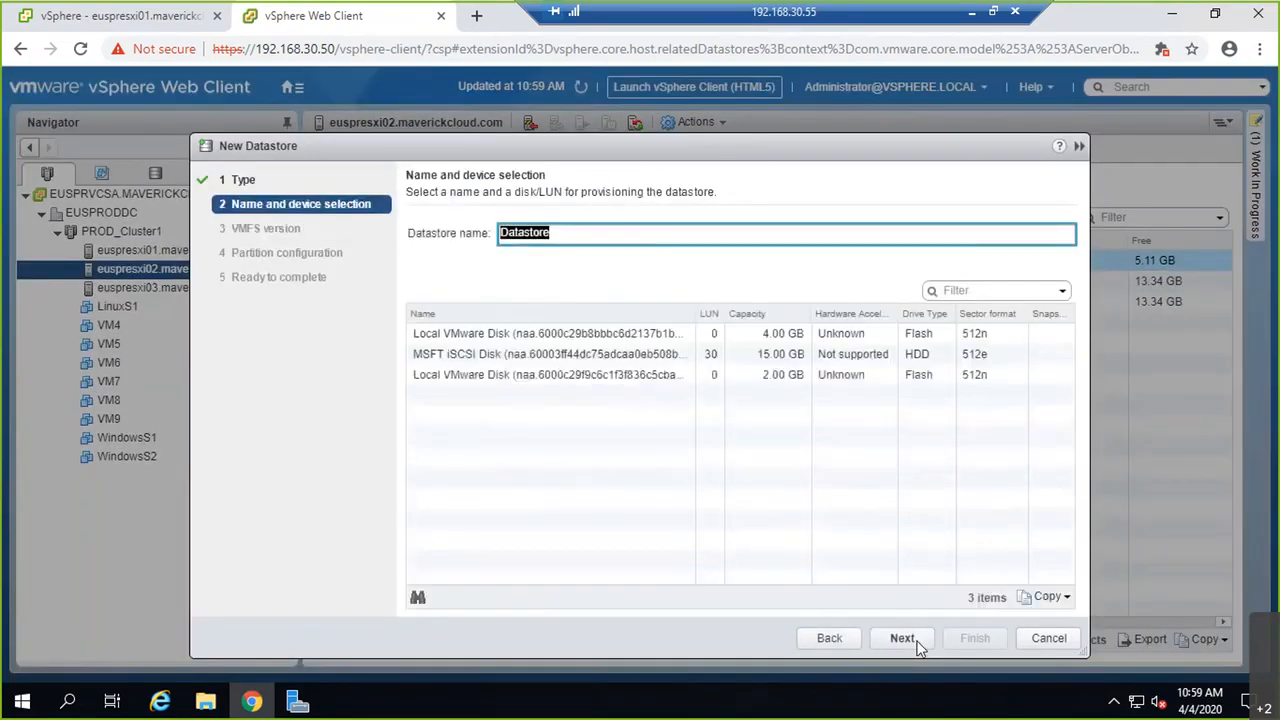
pyautogui.write('LUN30')
pyautogui.click(917, 644)
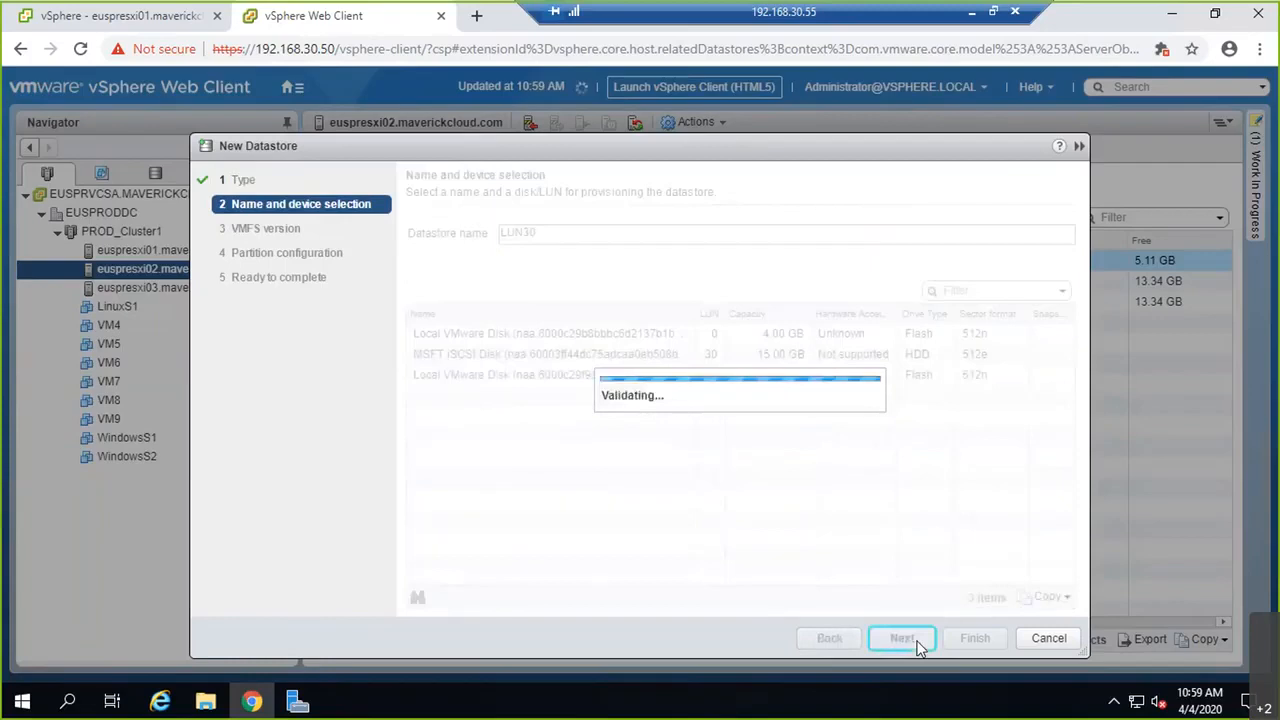
pyautogui.click(652, 358)
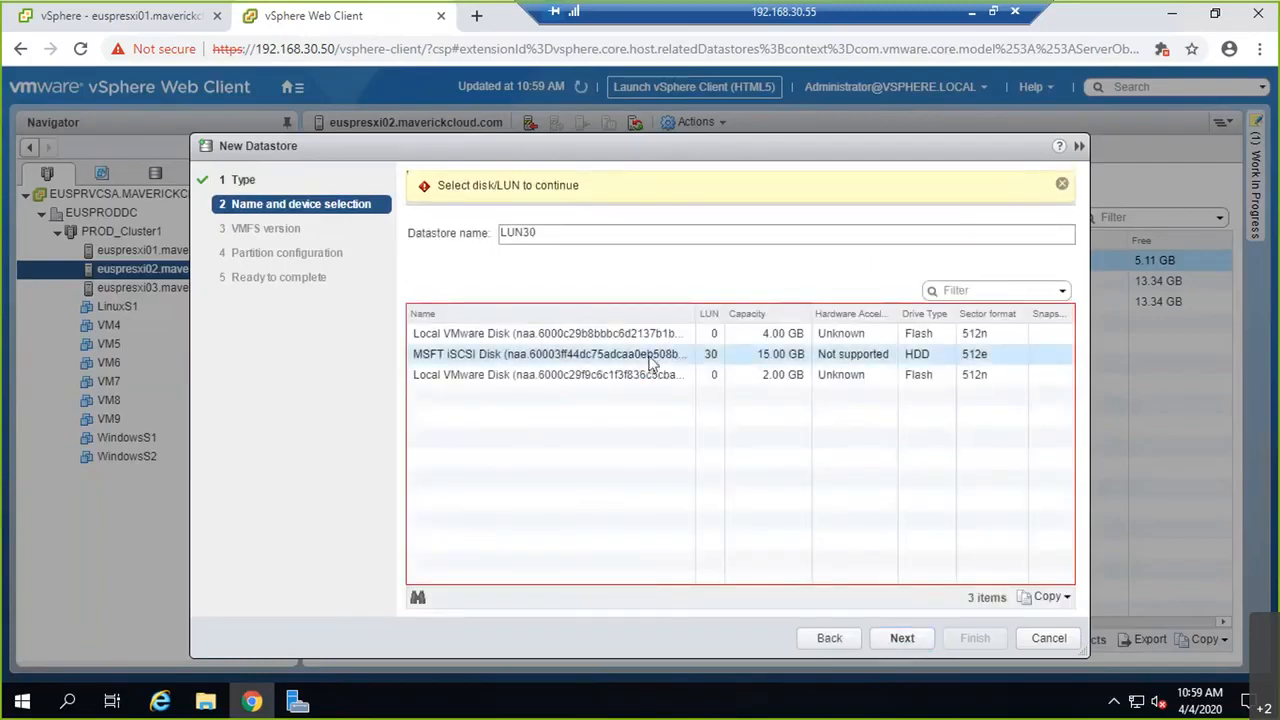
pyautogui.click(896, 646)
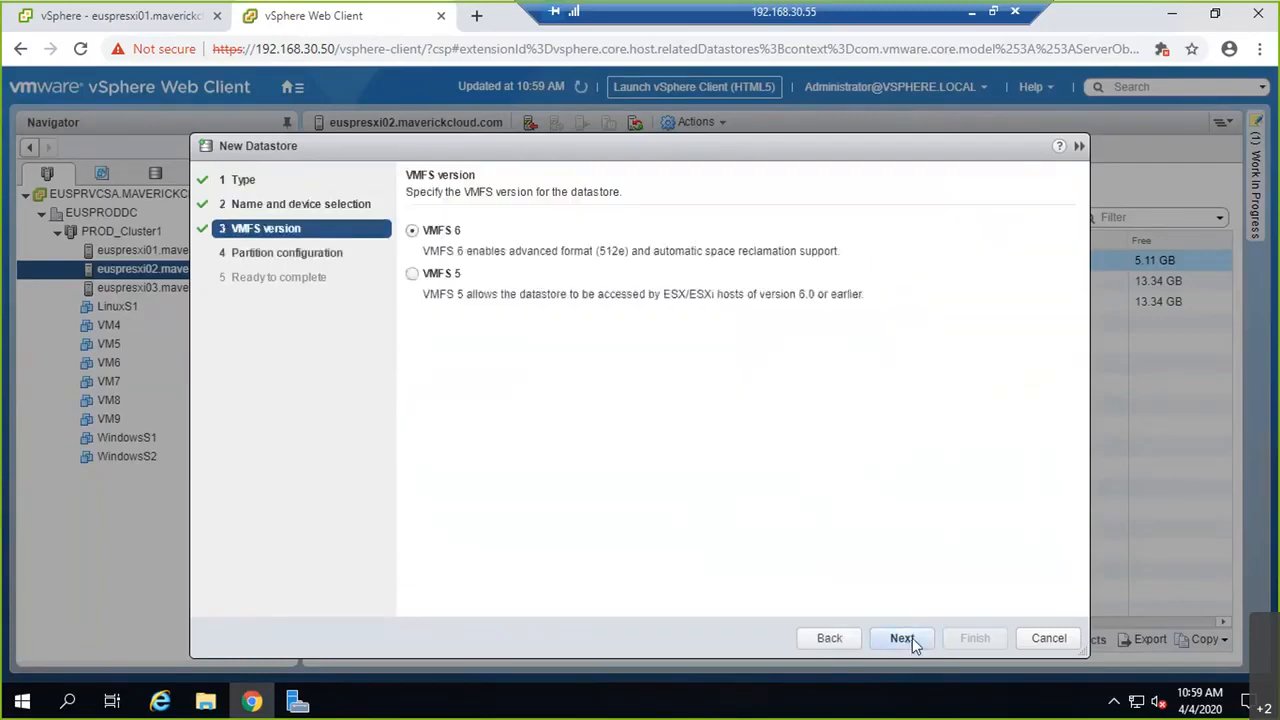
pyautogui.click(915, 644)
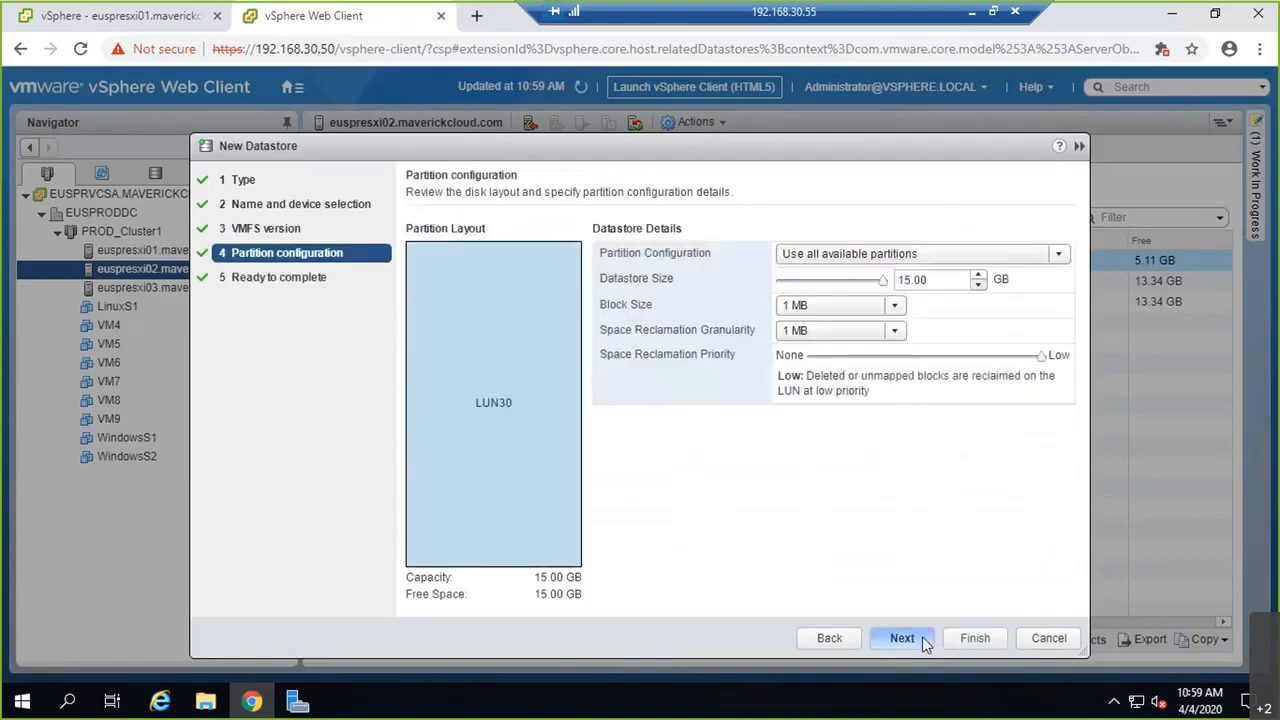
pyautogui.click(903, 640)
pyautogui.click(966, 641)
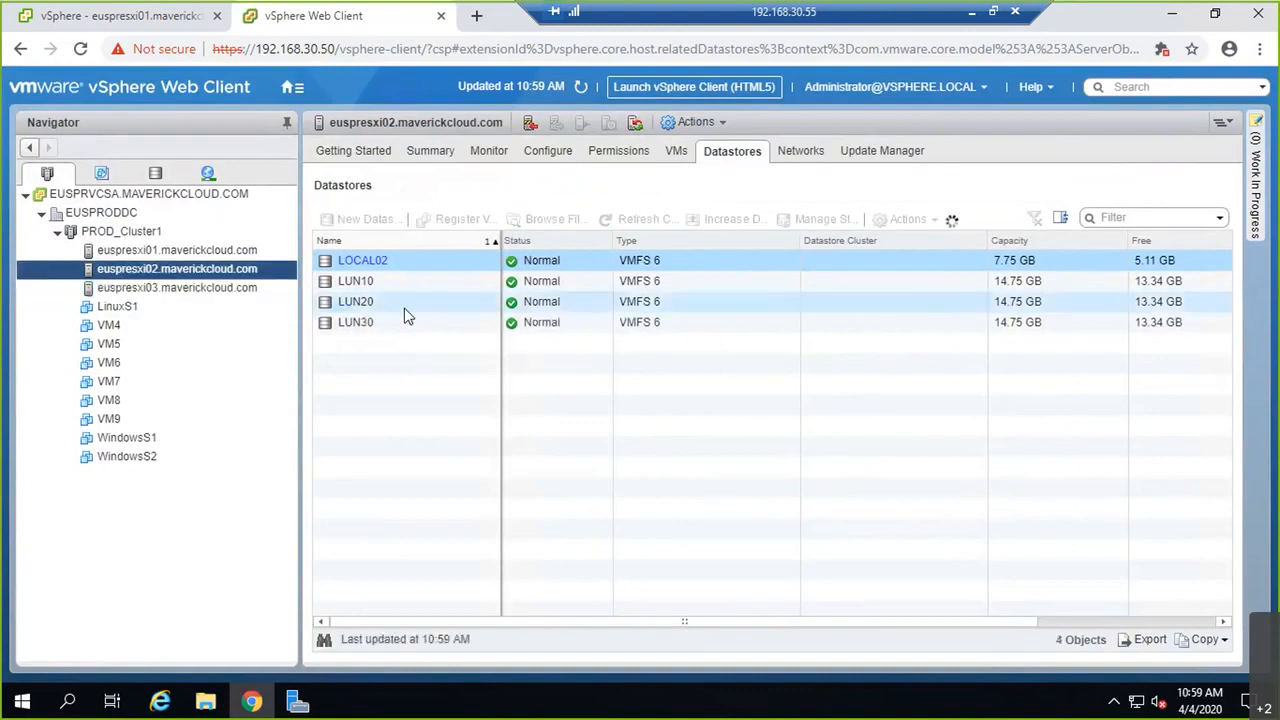
# Step: Refresh and compare datastores on euspresxi01, 03 and 02, finding euspresxi01 still lacks LUN30
pyautogui.click(210, 251)
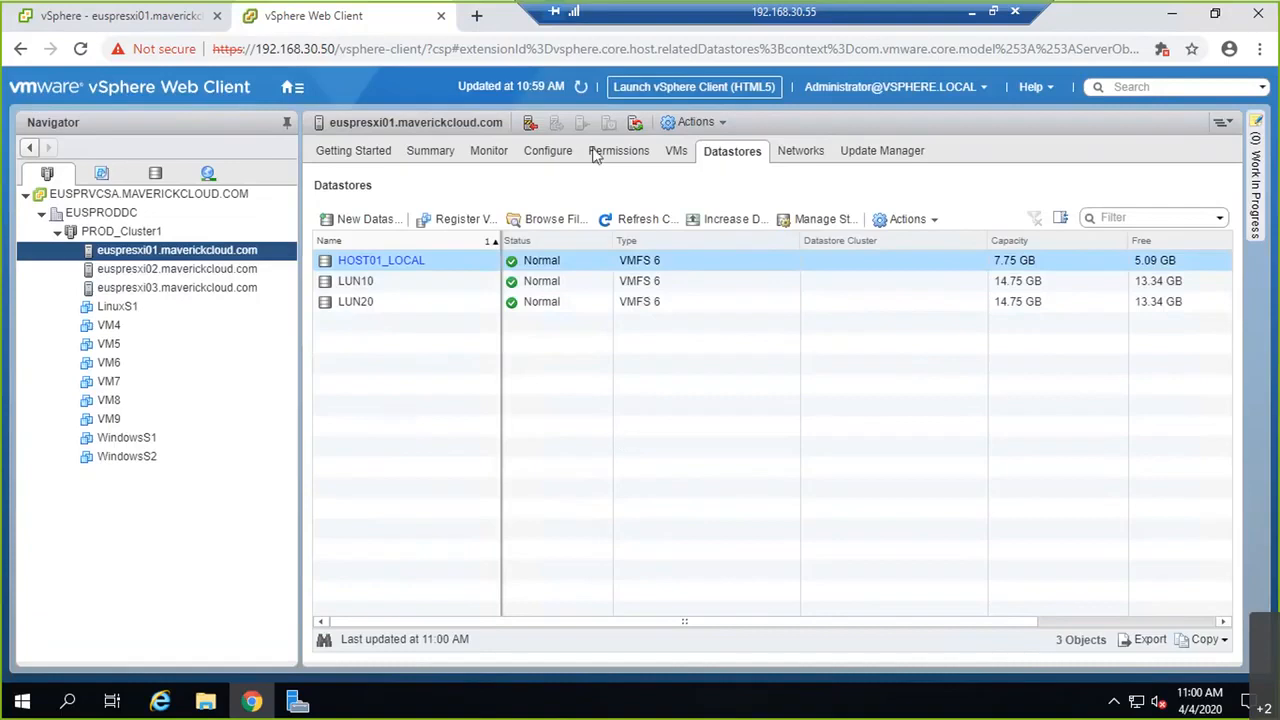
pyautogui.click(581, 92)
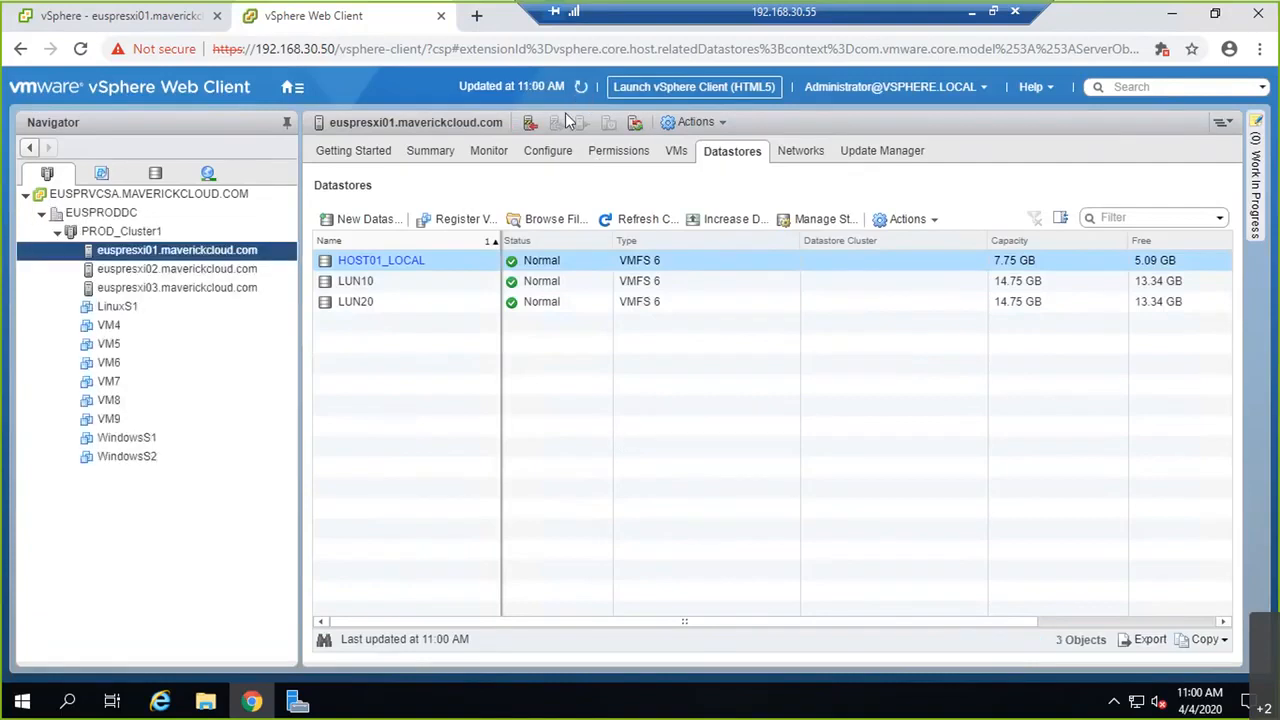
pyautogui.click(189, 287)
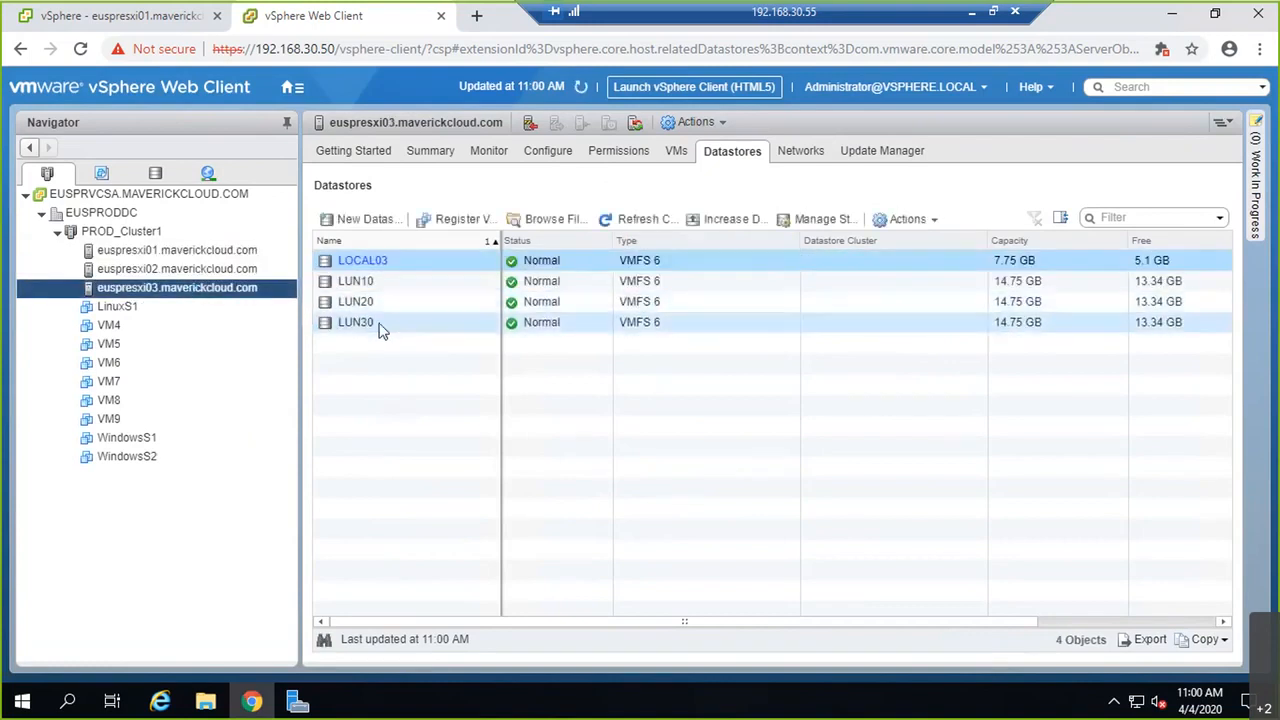
pyautogui.click(212, 270)
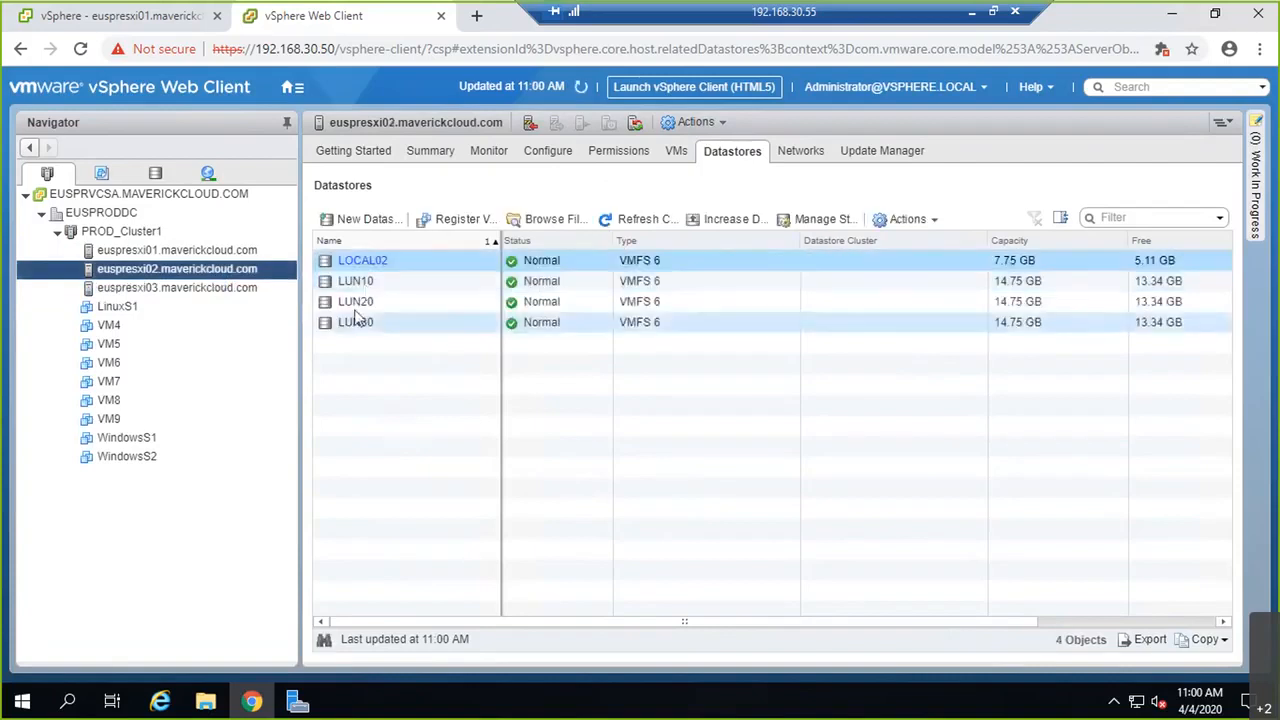
pyautogui.click(246, 251)
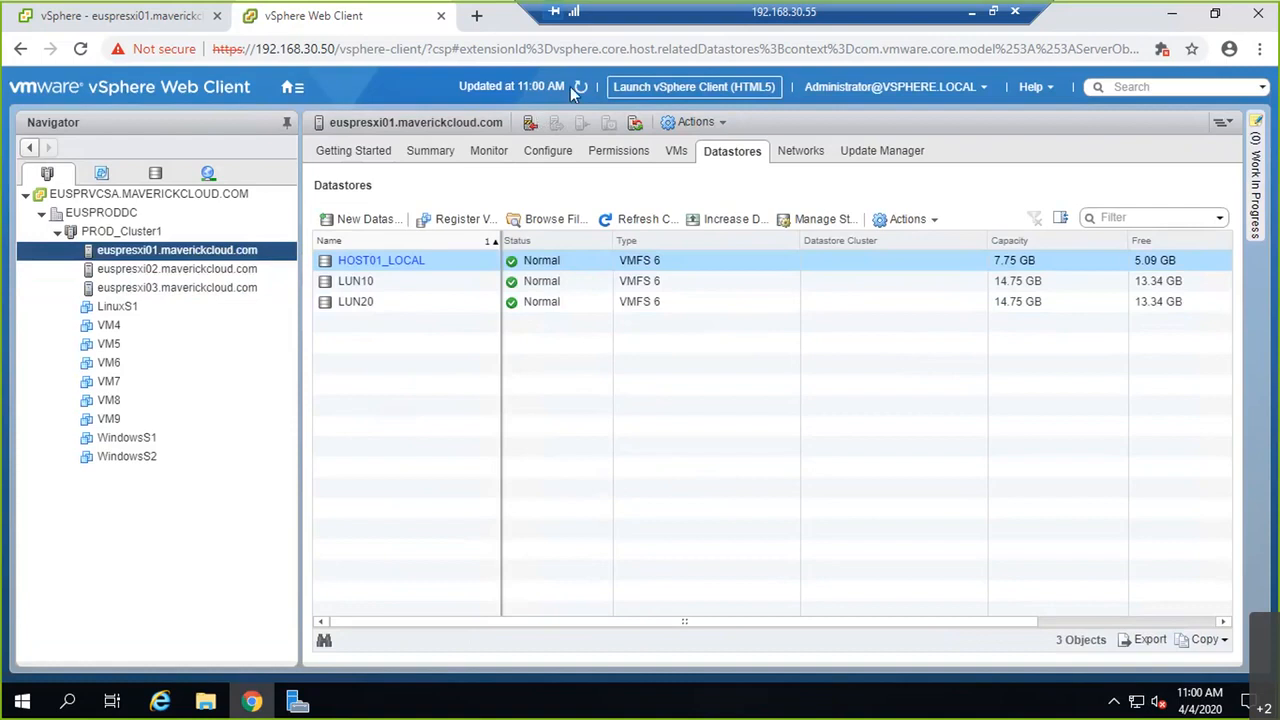
pyautogui.click(583, 92)
# Step: Confirm euspresxi01's vmhba65 iSCSI adapter sees the LUN 30 disk, then view its datastores
pyautogui.click(548, 152)
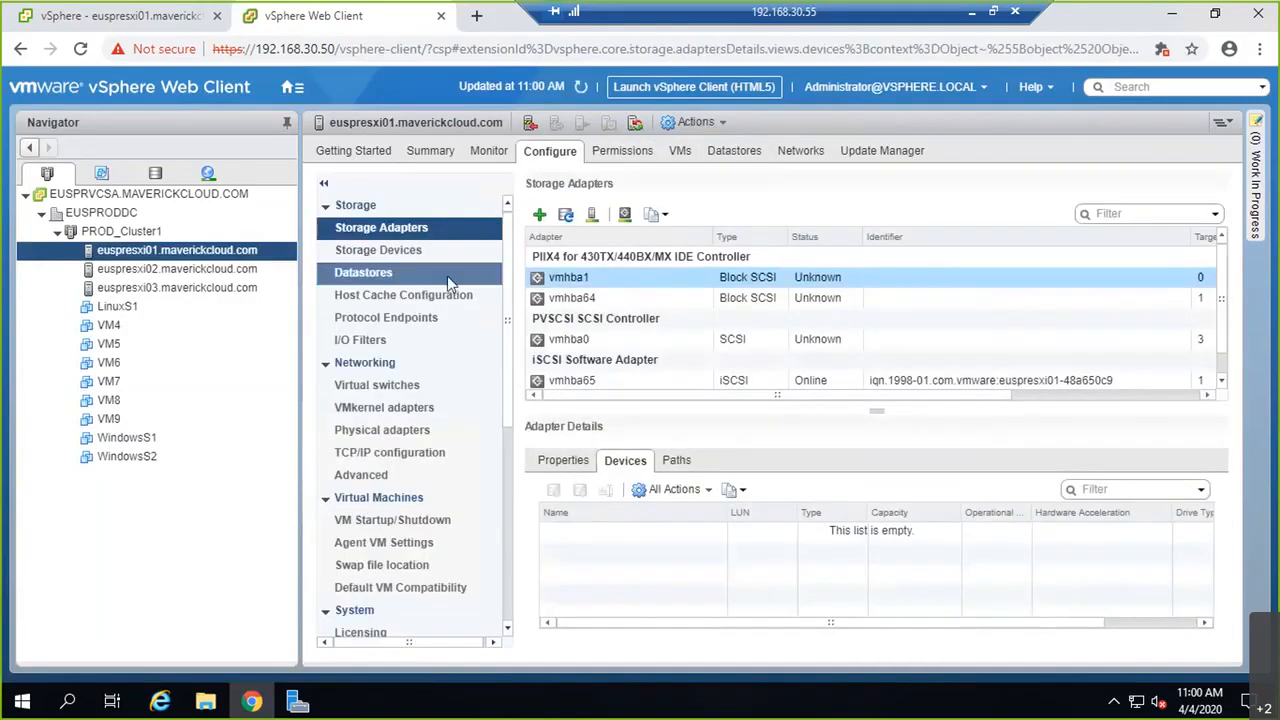
pyautogui.click(643, 380)
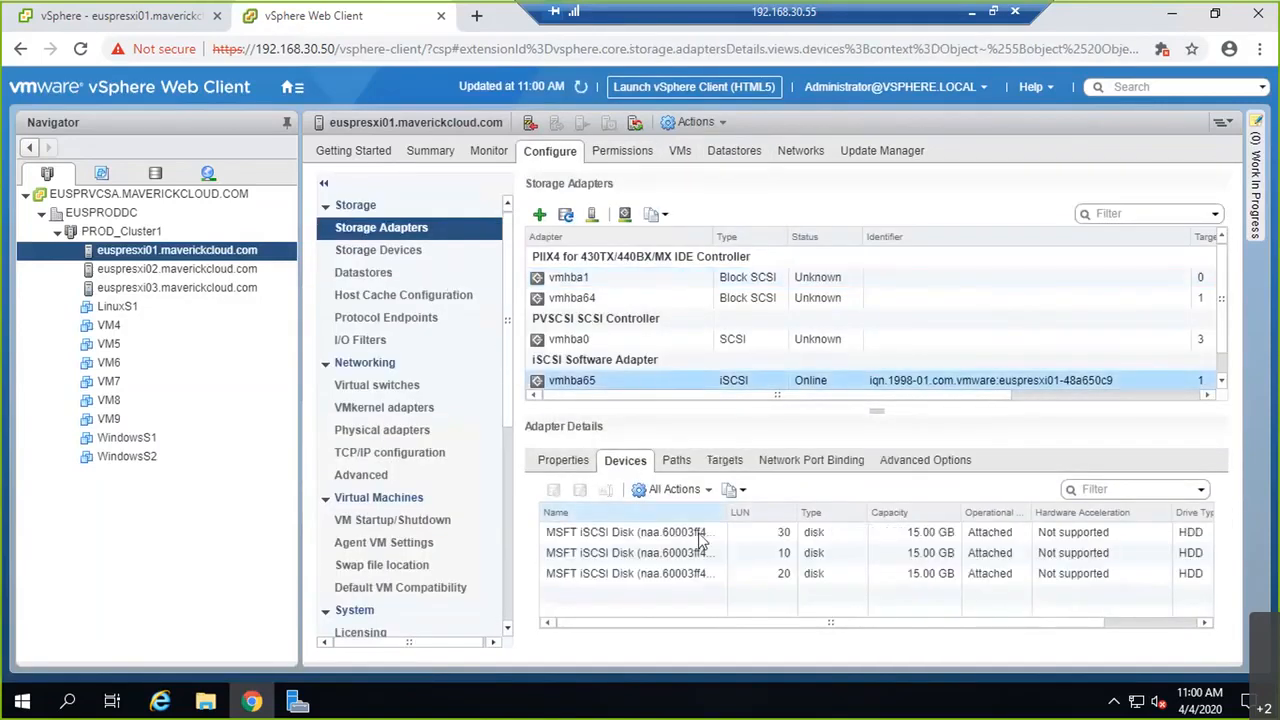
pyautogui.click(700, 536)
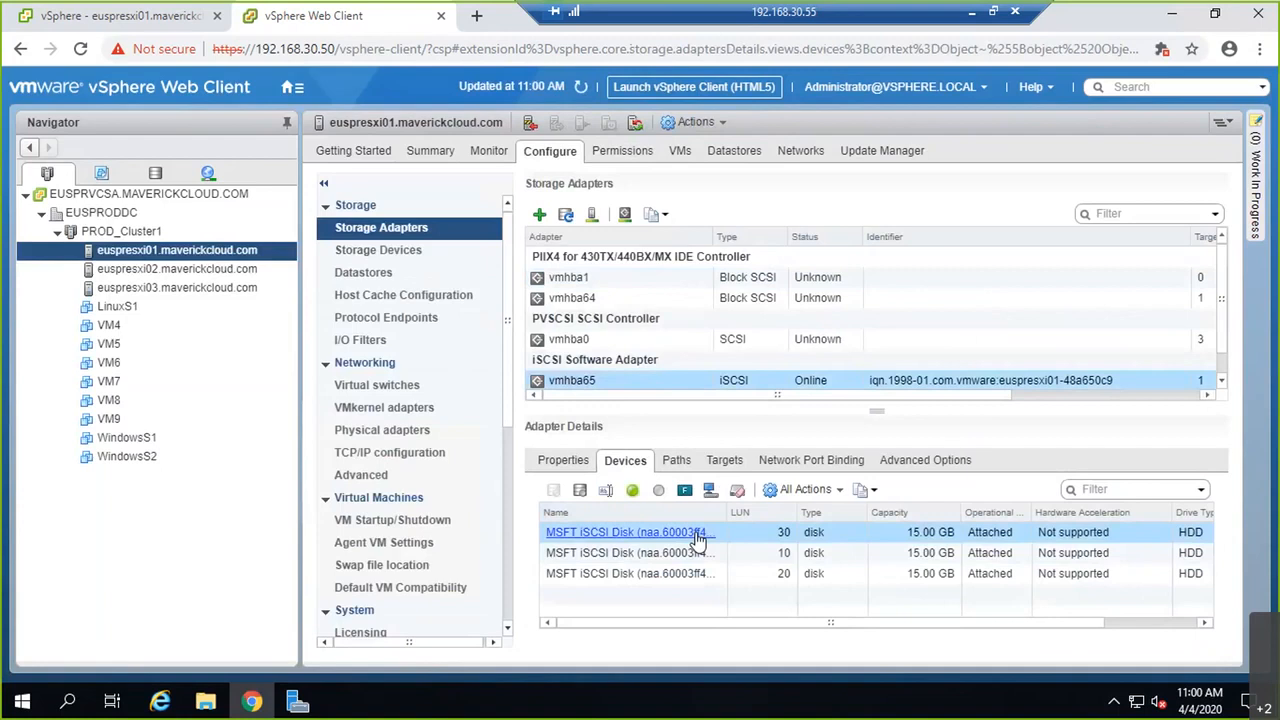
pyautogui.click(420, 272)
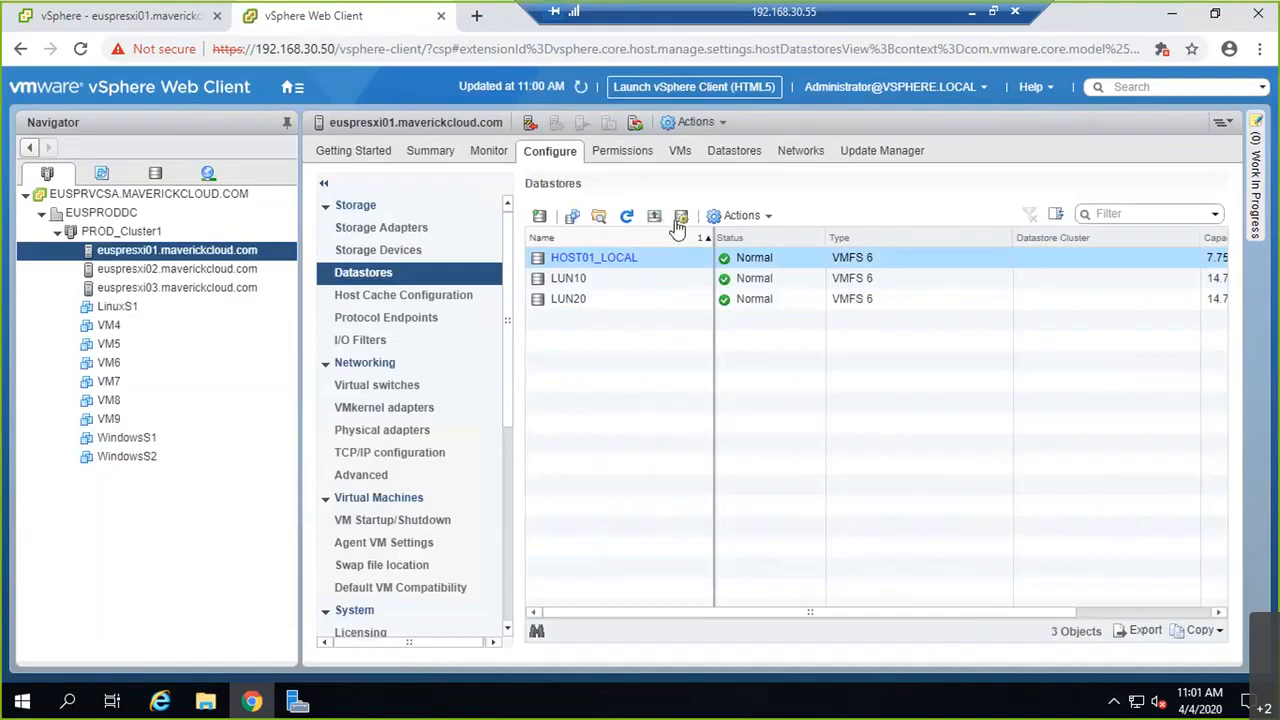
pyautogui.click(627, 219)
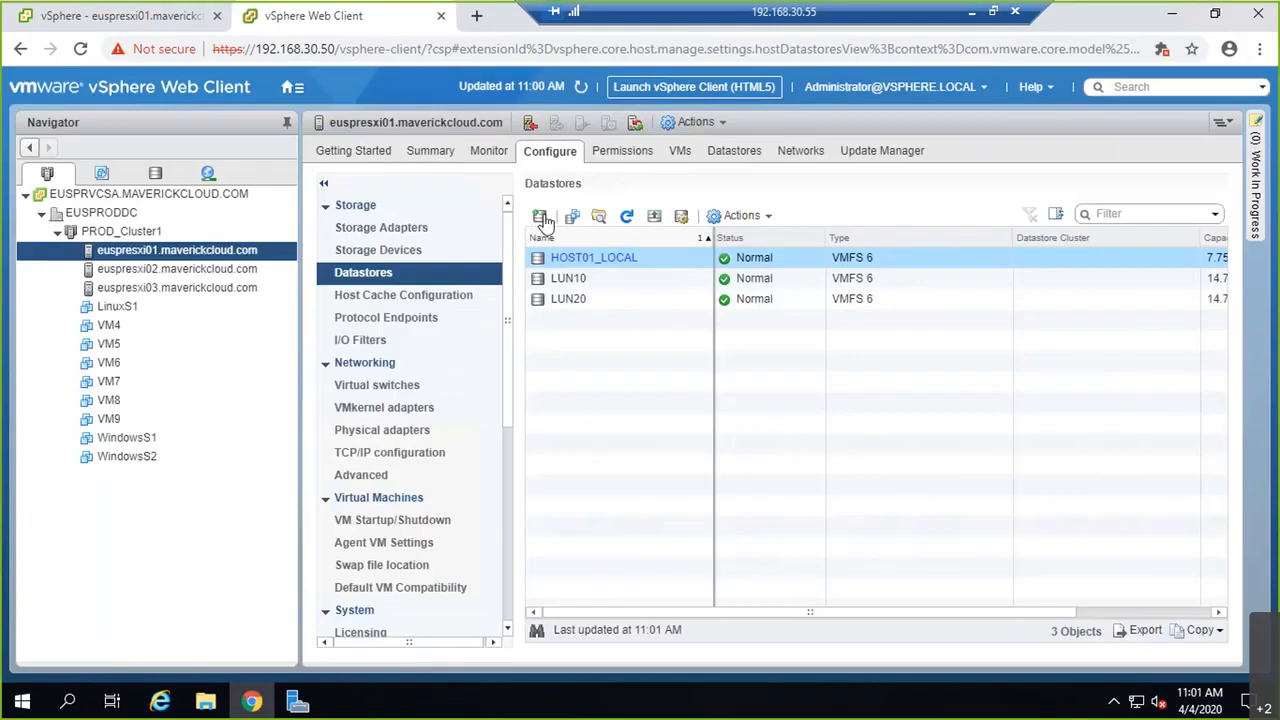
pyautogui.click(541, 218)
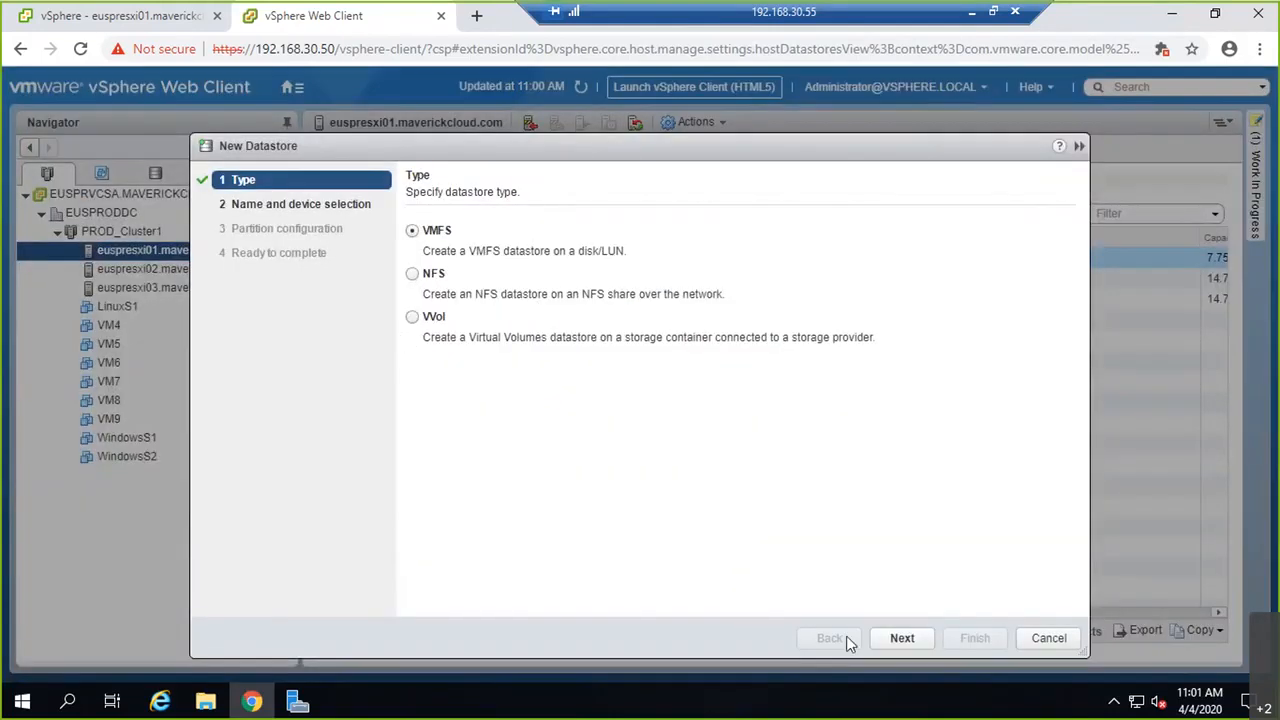
pyautogui.click(893, 641)
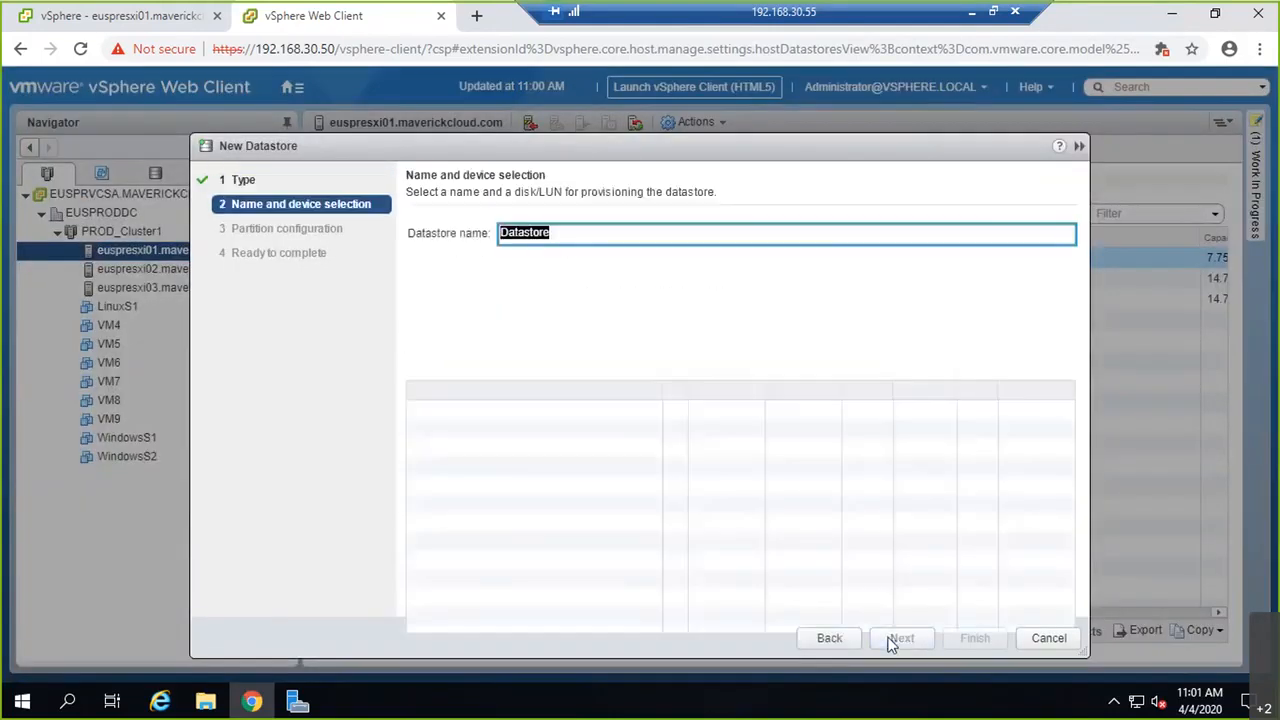
pyautogui.click(476, 376)
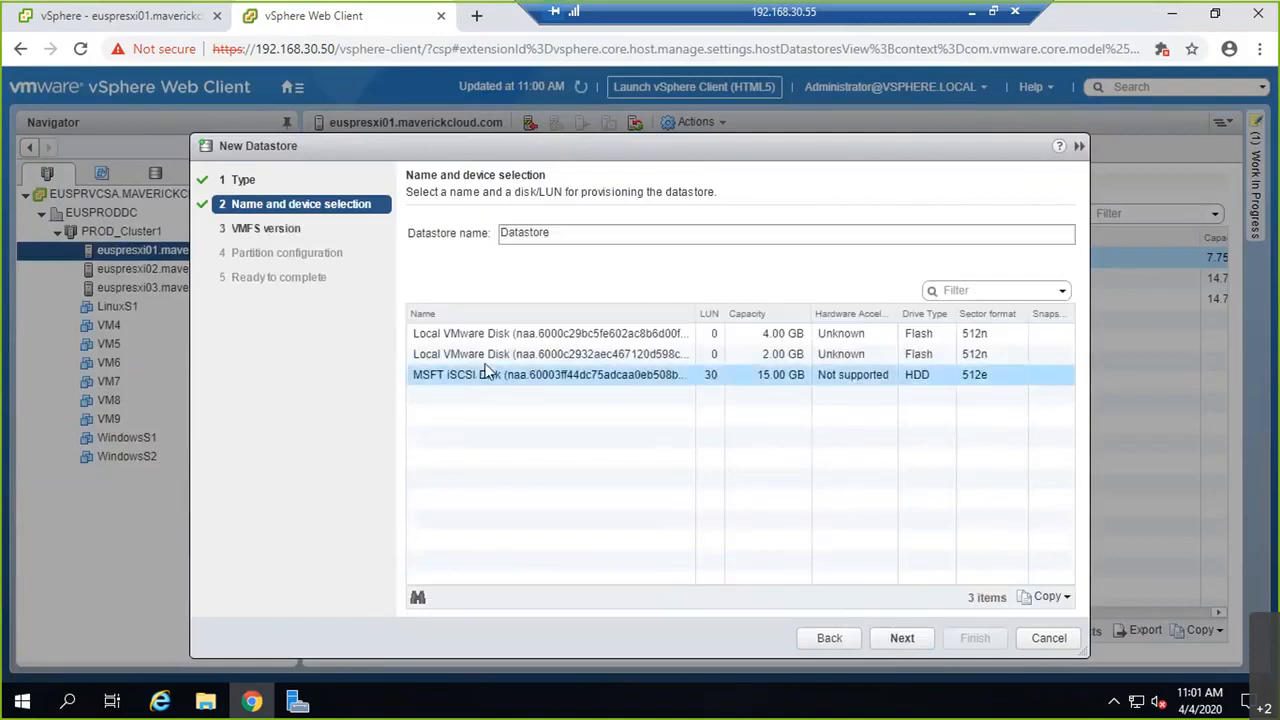
pyautogui.doubleClick(551, 232)
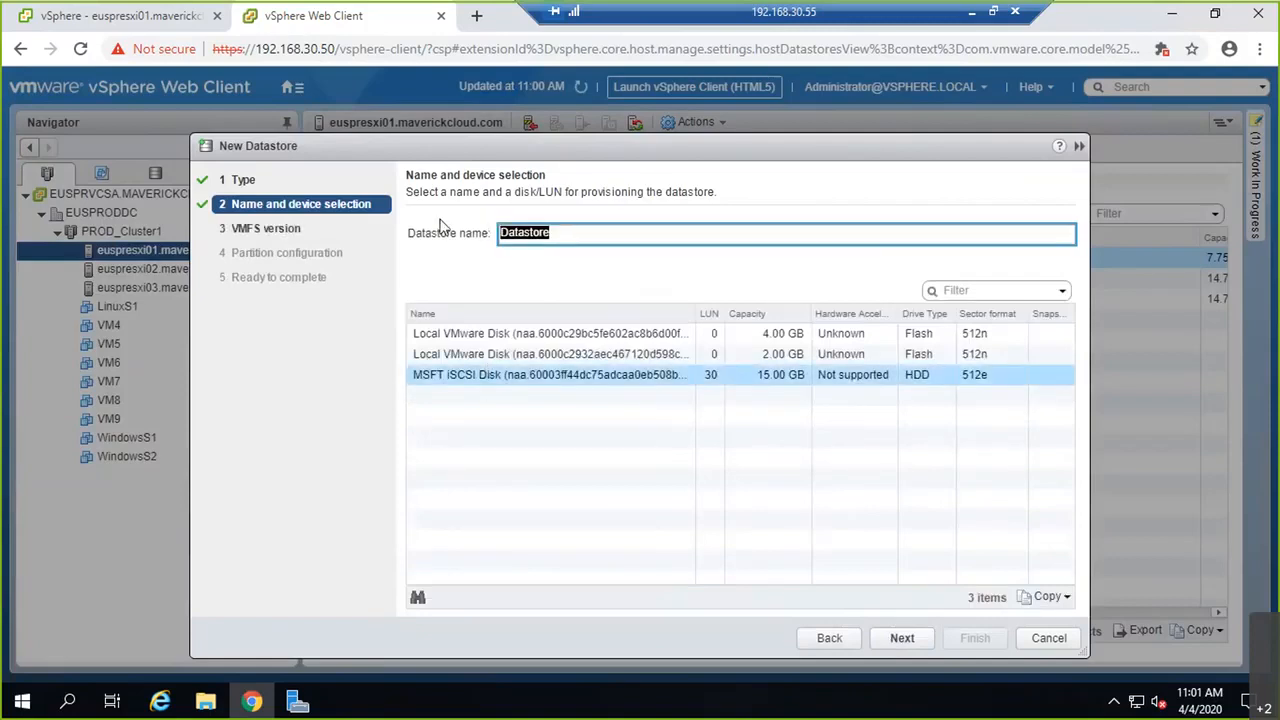
pyautogui.write('LUN30')
pyautogui.click(933, 641)
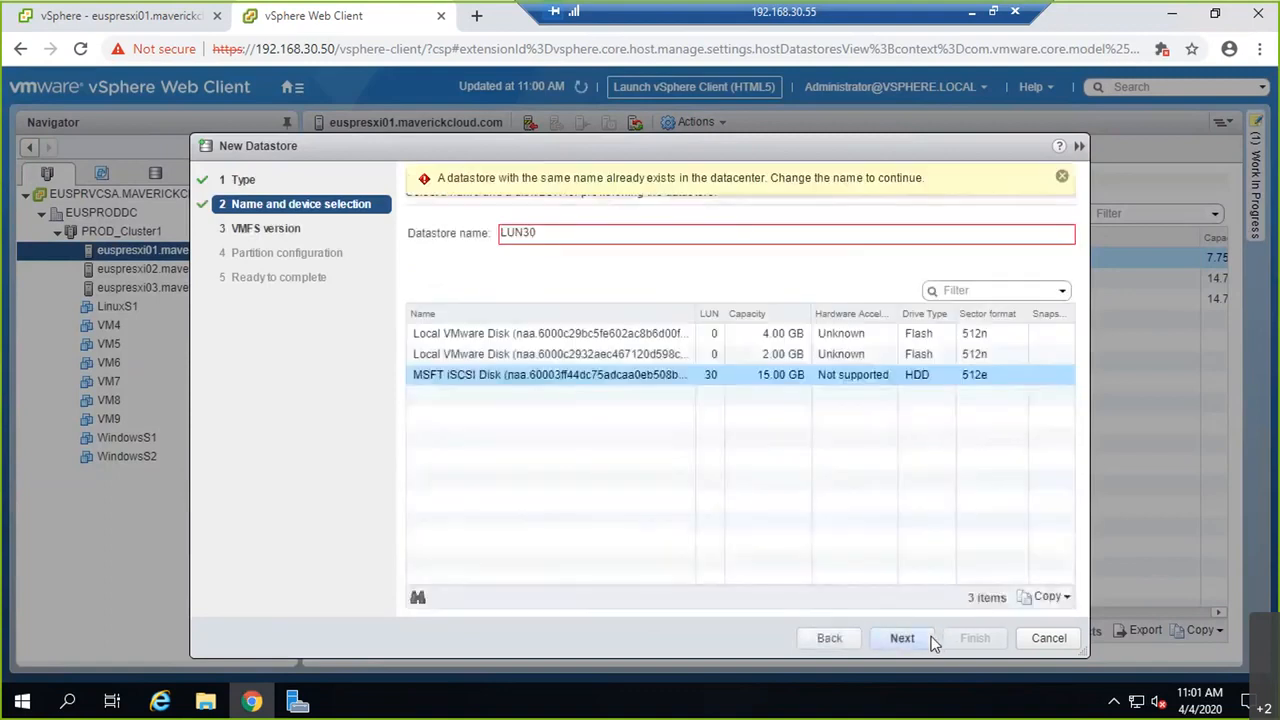
pyautogui.click(1062, 186)
pyautogui.click(1040, 630)
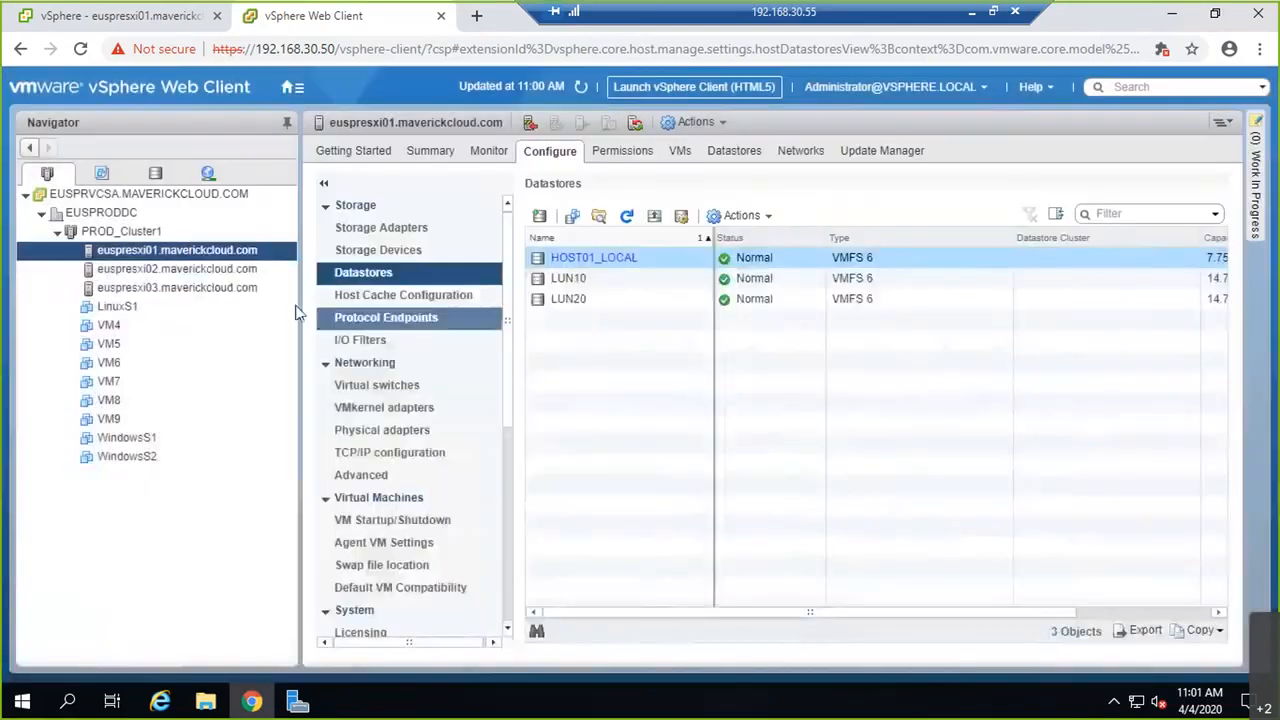
# Step: Refresh LUN30's capacity information from the EUSPRODDC storage inventory, then return to Hosts and Clusters
pyautogui.click(240, 269)
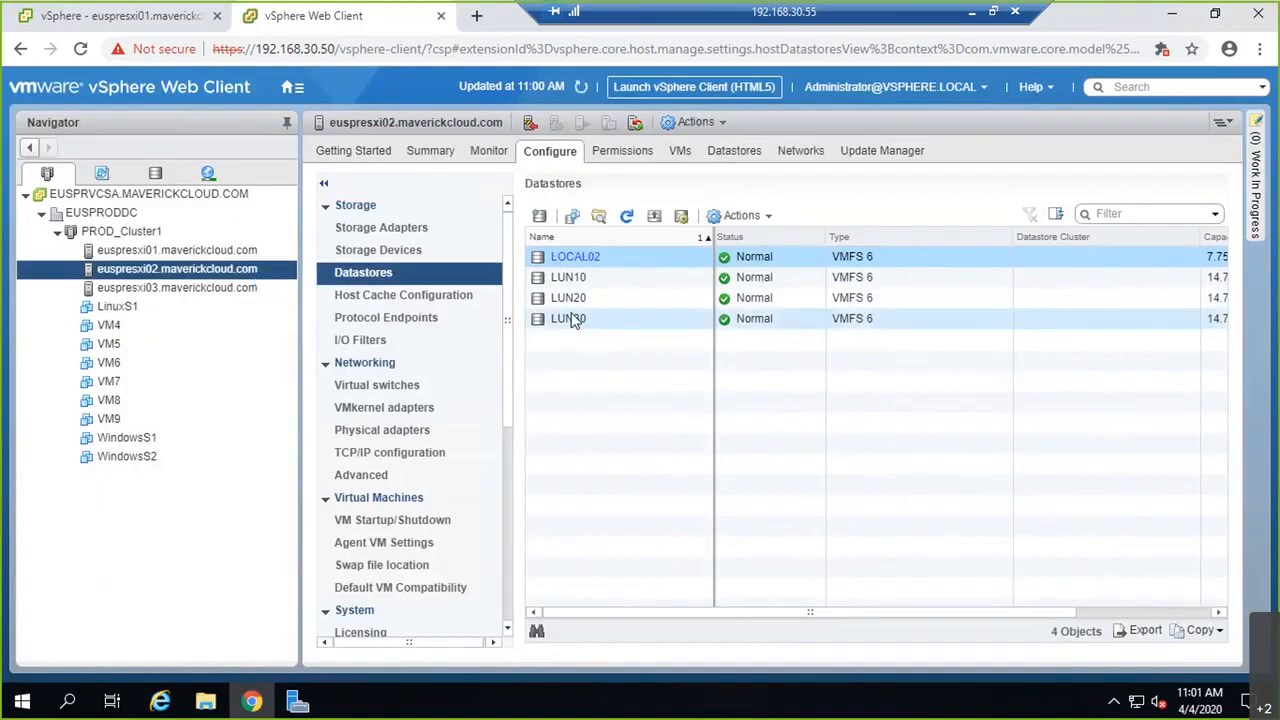
pyautogui.rightClick(573, 318)
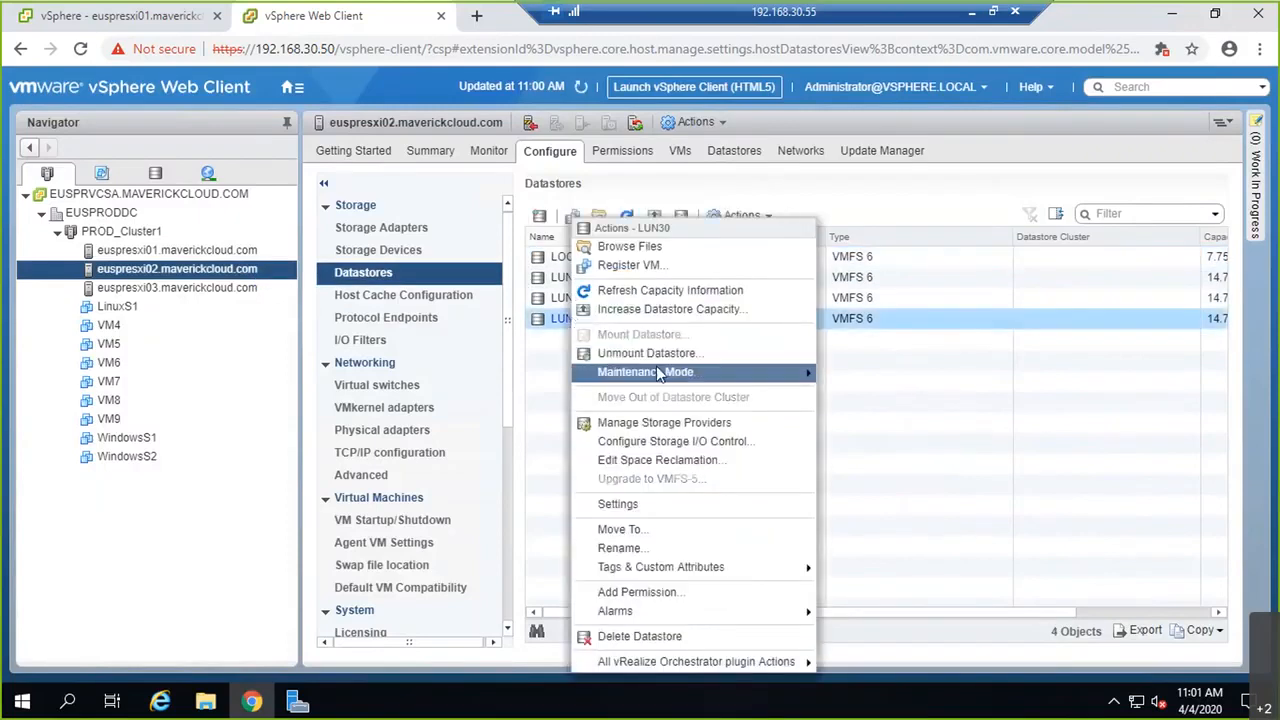
pyautogui.moveTo(656, 368)
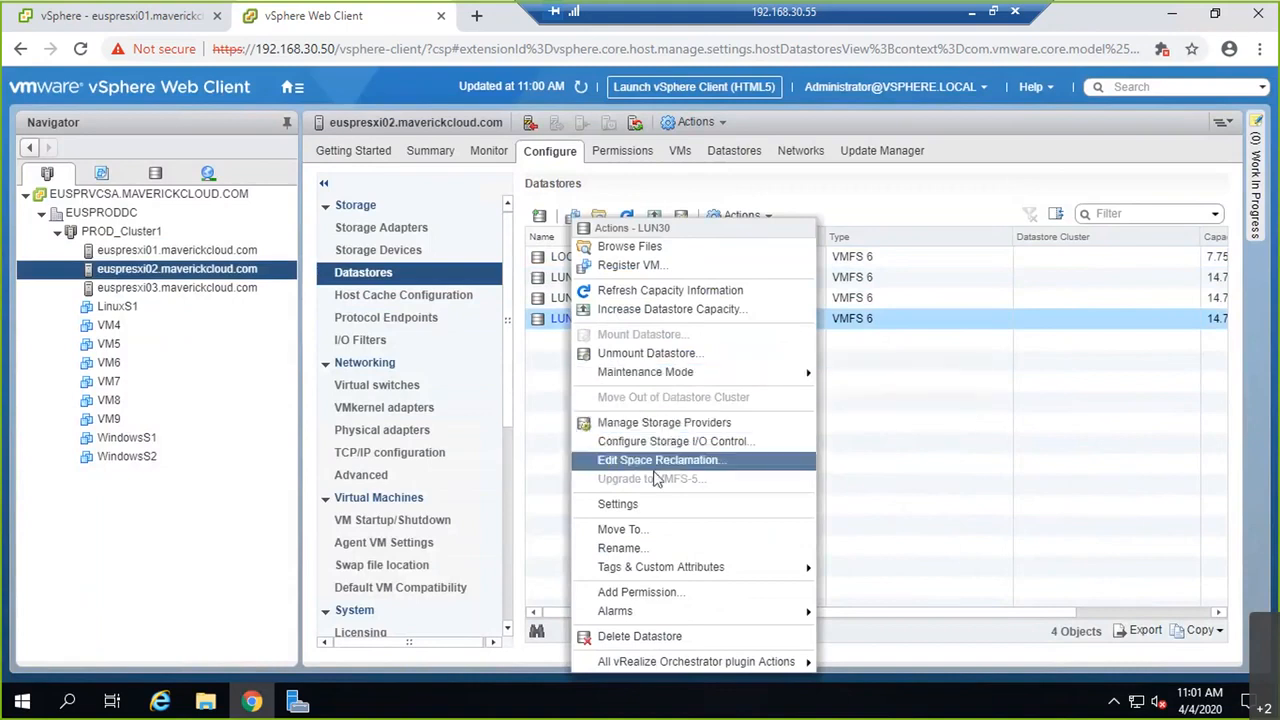
pyautogui.click(168, 175)
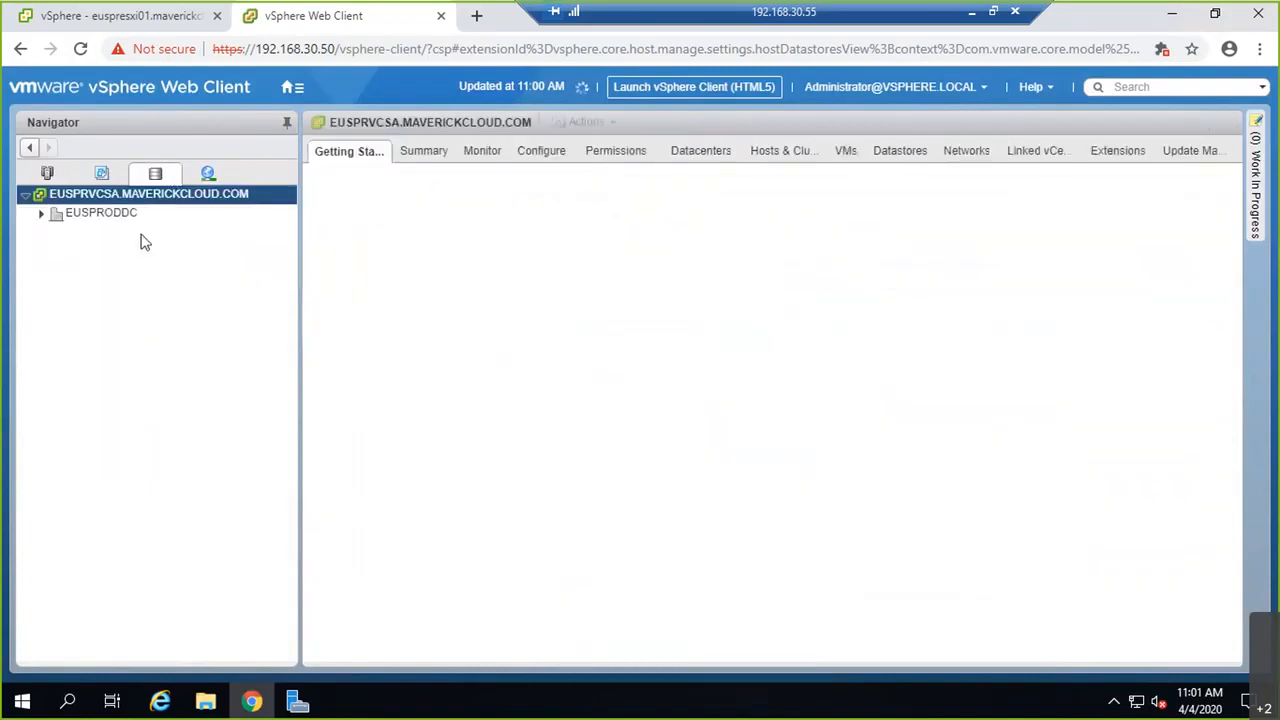
pyautogui.click(42, 214)
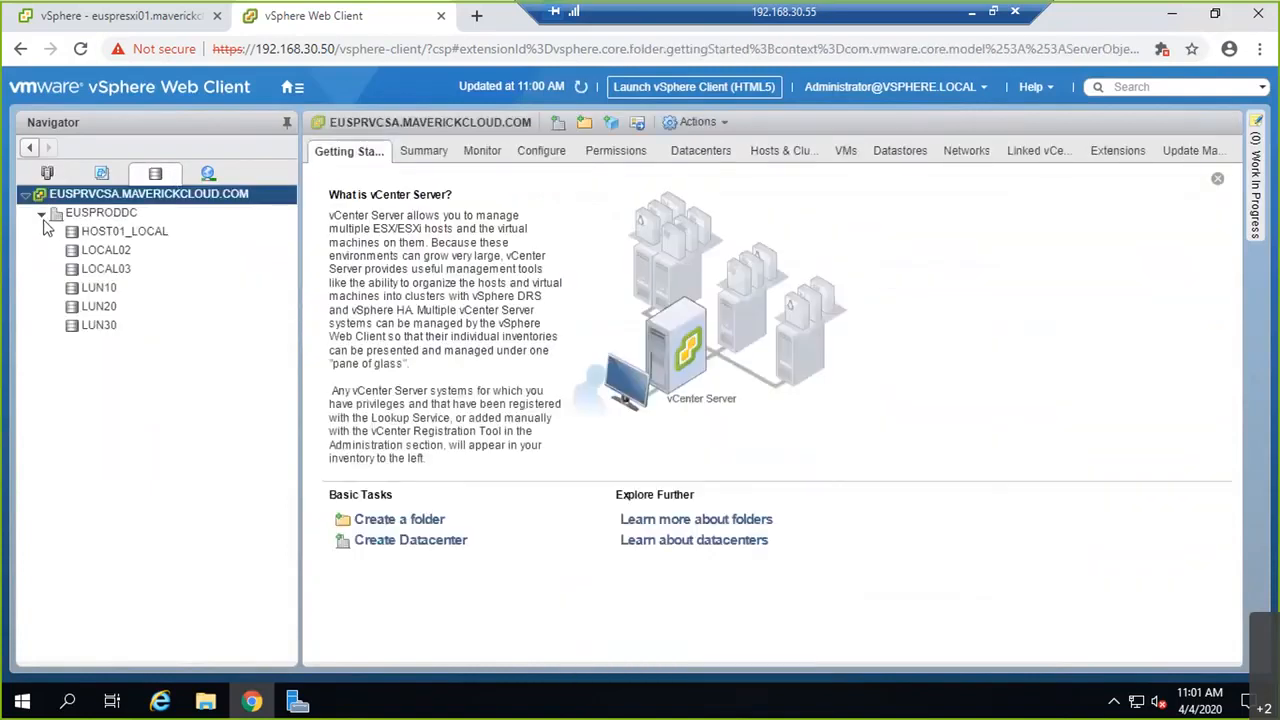
pyautogui.click(108, 330)
pyautogui.rightClick(110, 333)
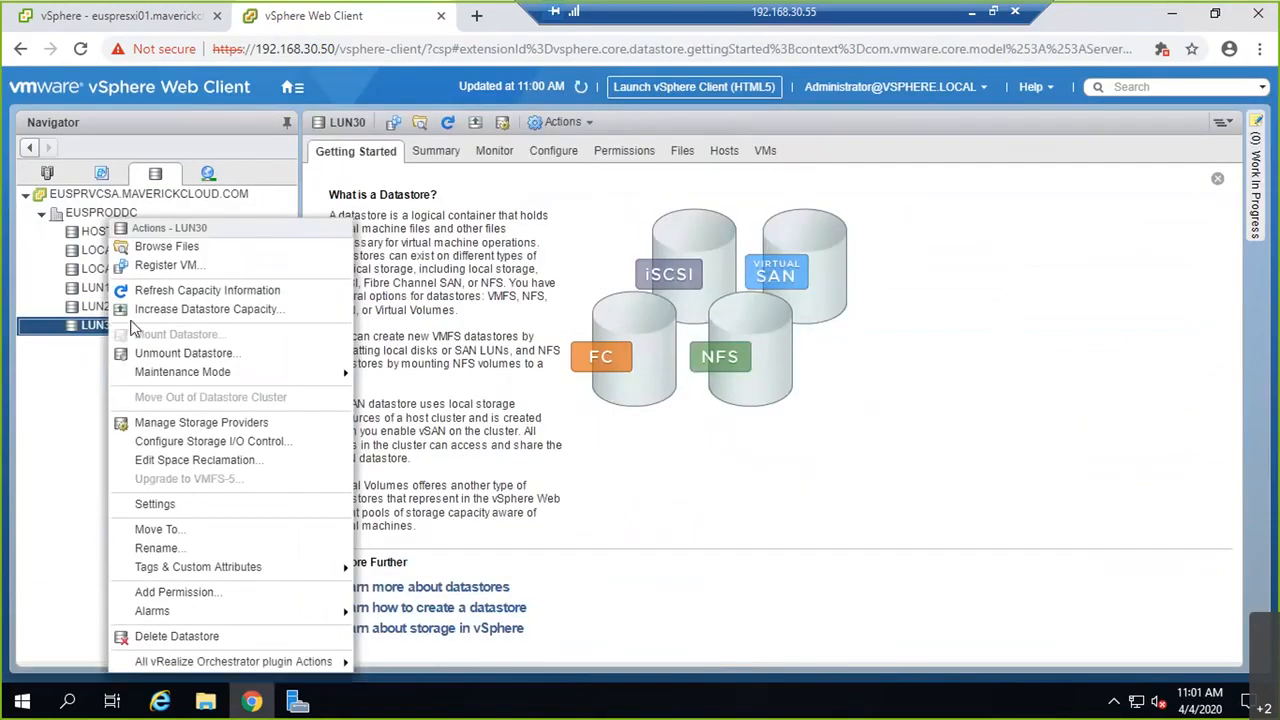
pyautogui.moveTo(188, 373)
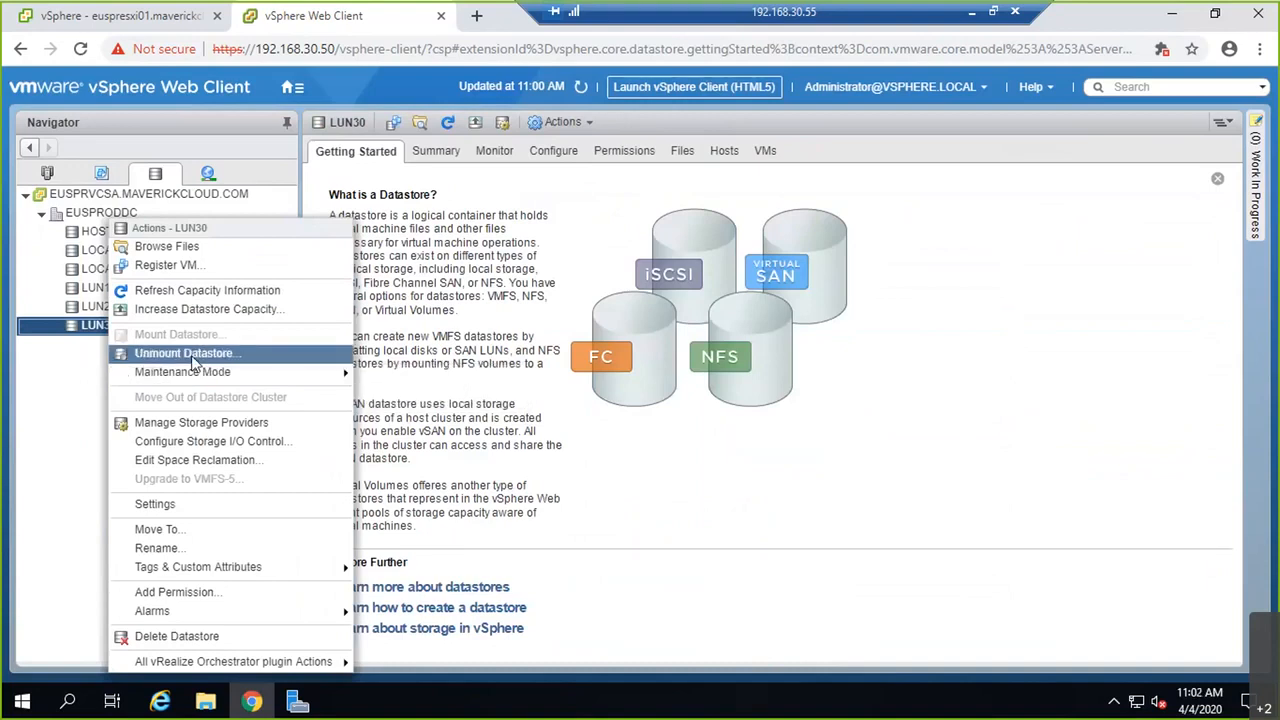
pyautogui.click(221, 292)
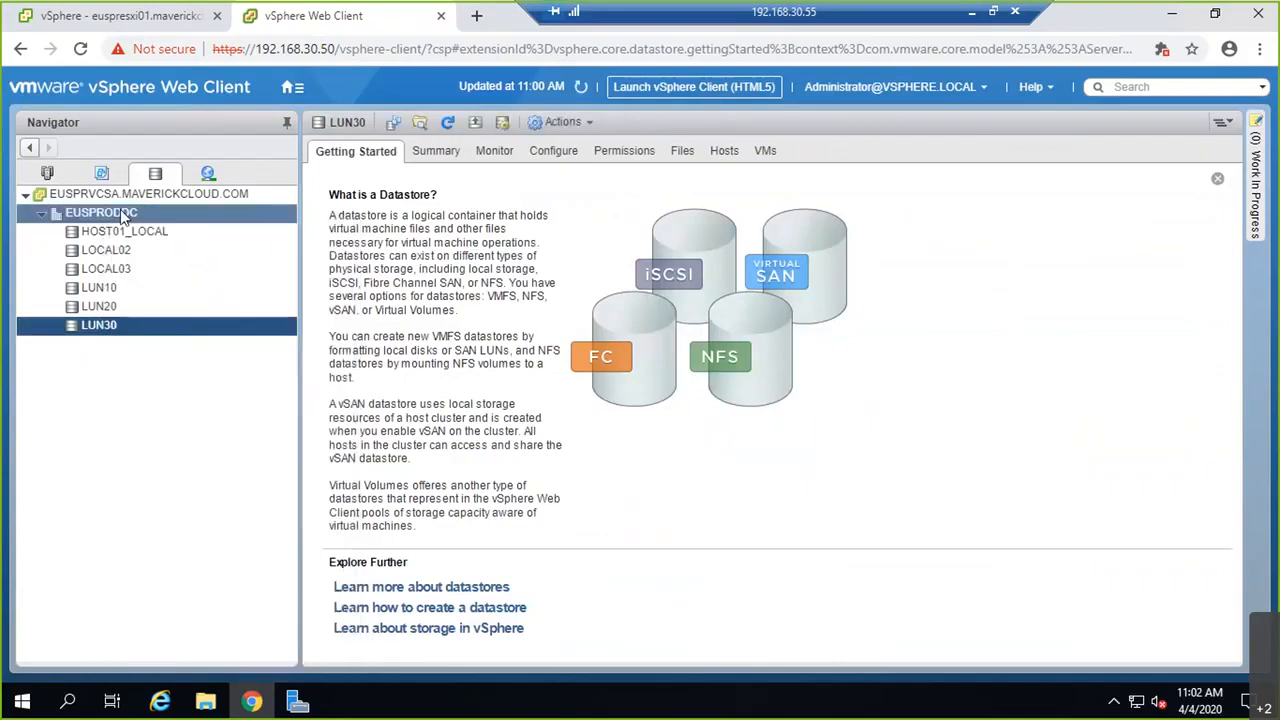
pyautogui.click(47, 173)
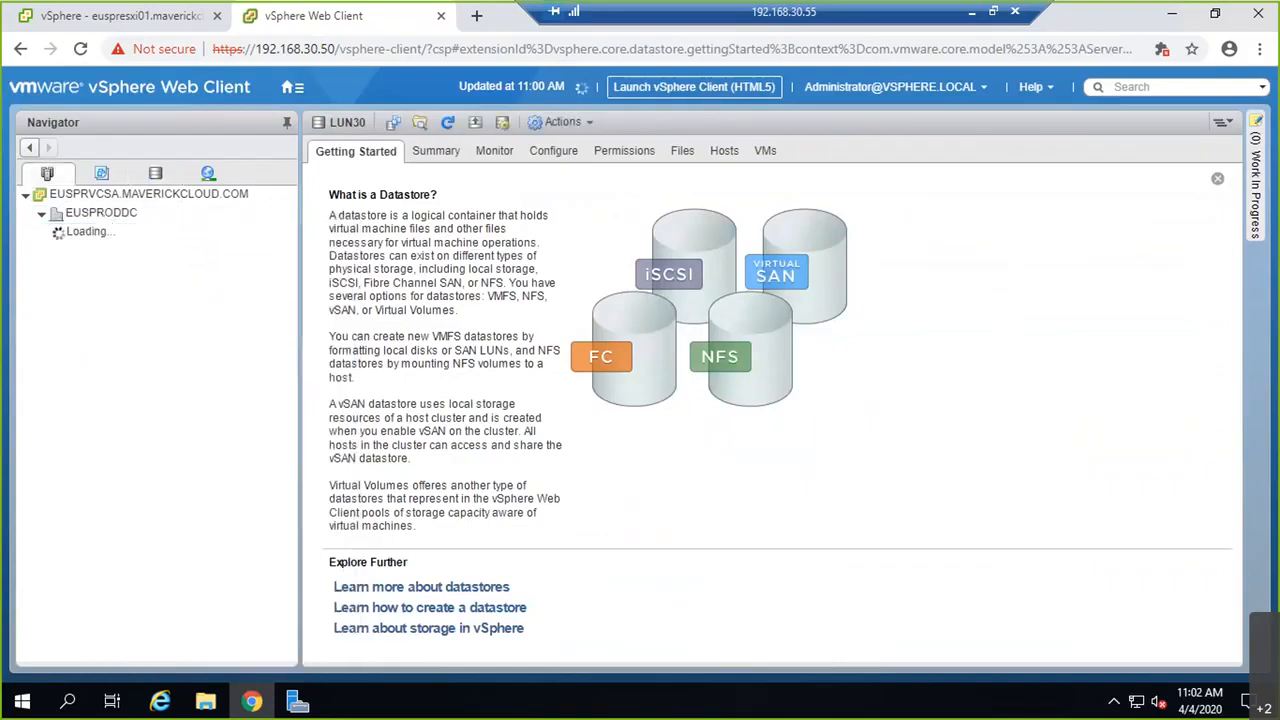
pyautogui.click(135, 270)
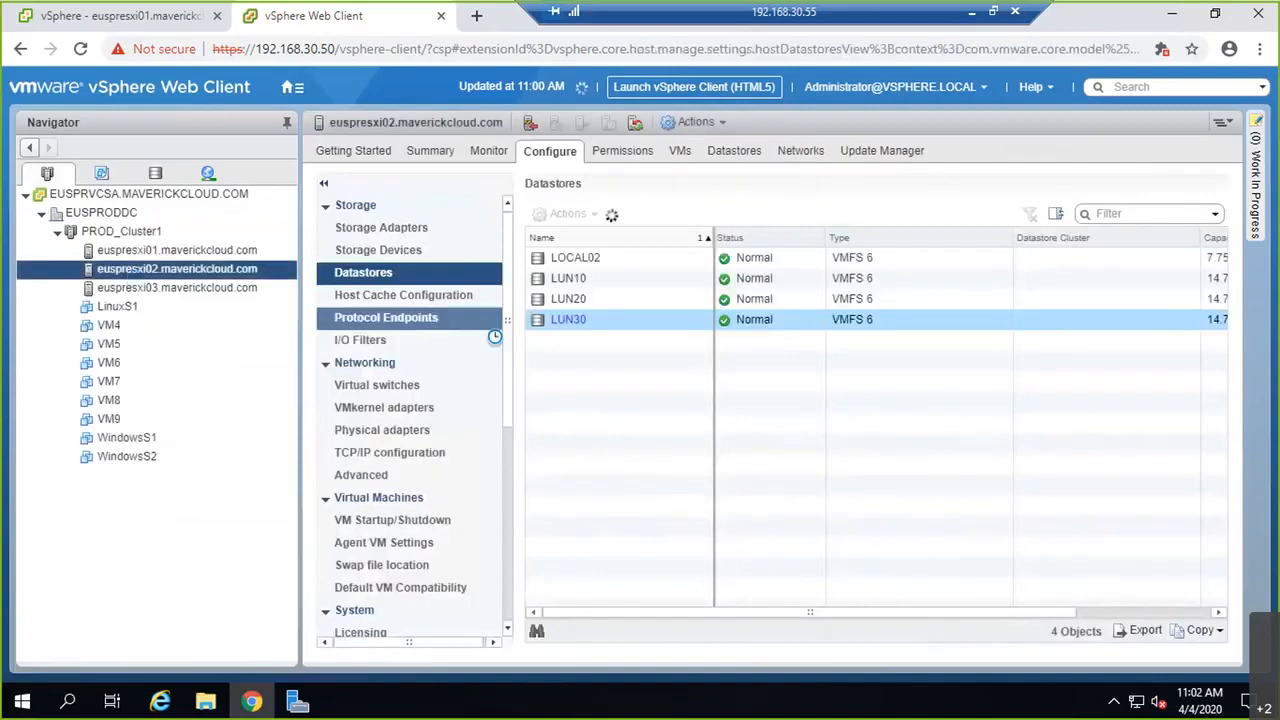
# Step: Unmount the LUN30 datastore from every host it is mounted on
pyautogui.keyDown('ctrl'); pyautogui.click(177, 250); pyautogui.keyUp('ctrl')
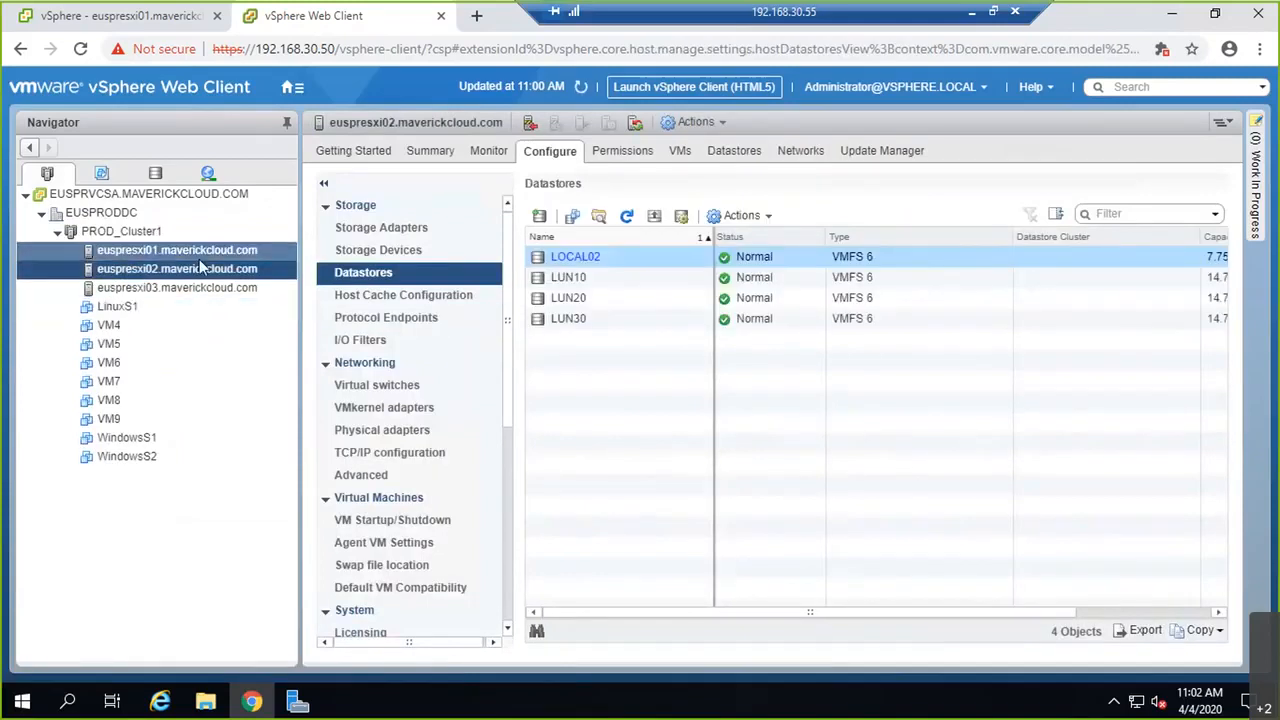
pyautogui.click(211, 251)
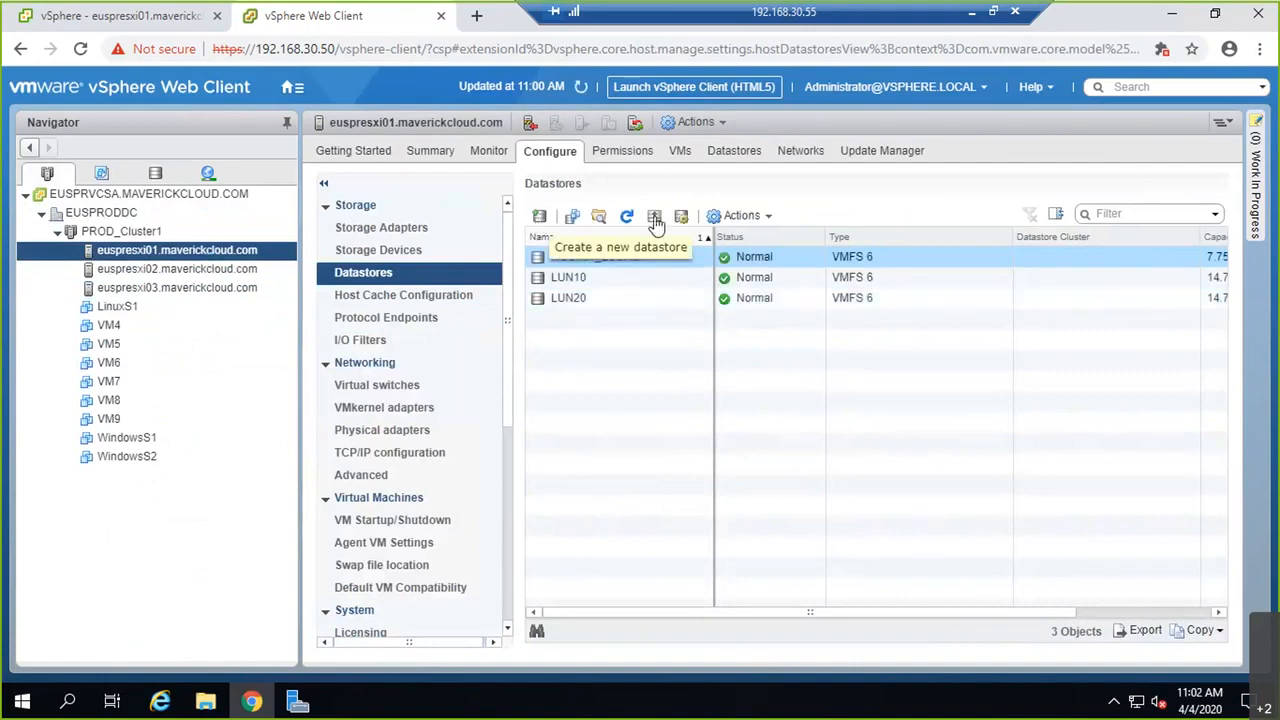
pyautogui.click(727, 222)
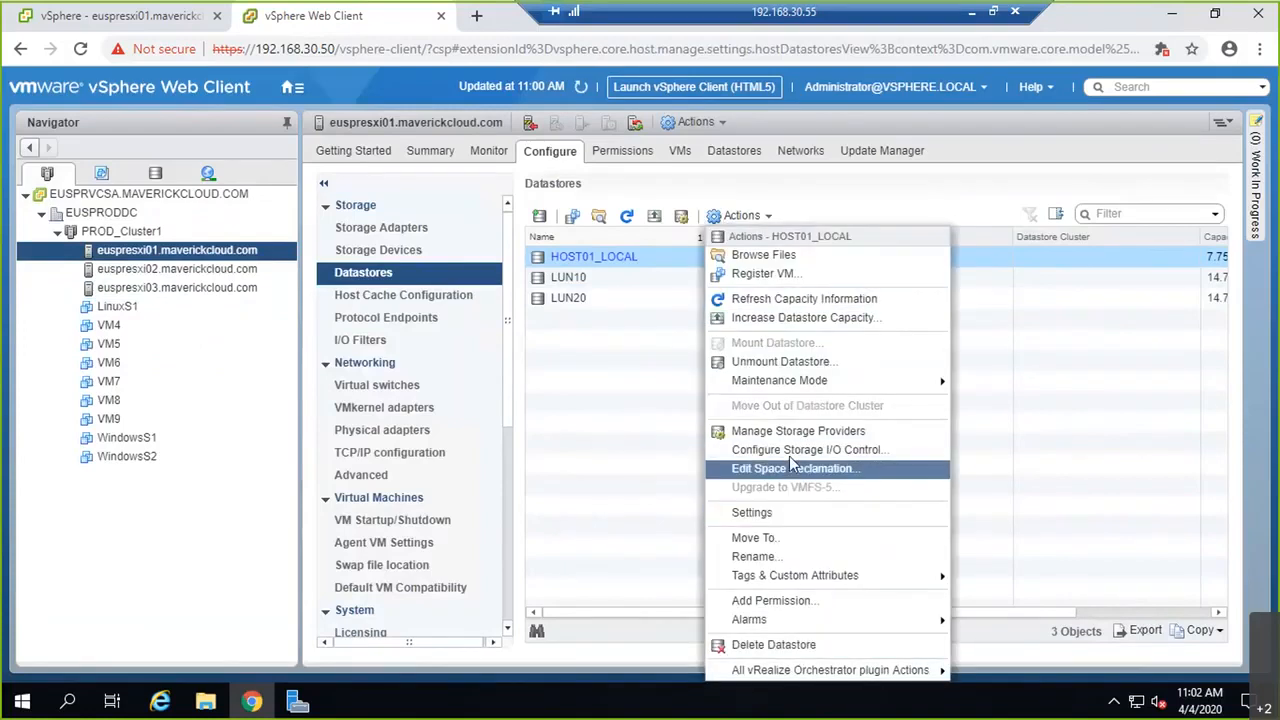
pyautogui.moveTo(809, 388)
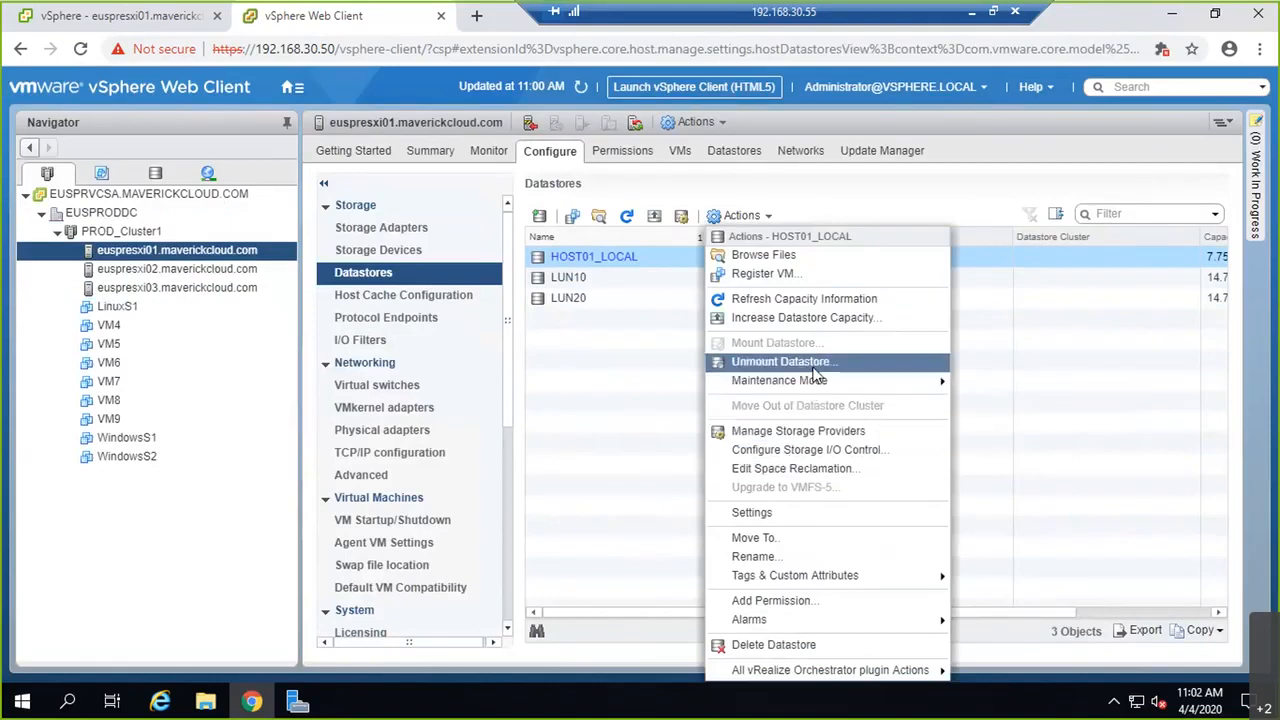
pyautogui.click(566, 318)
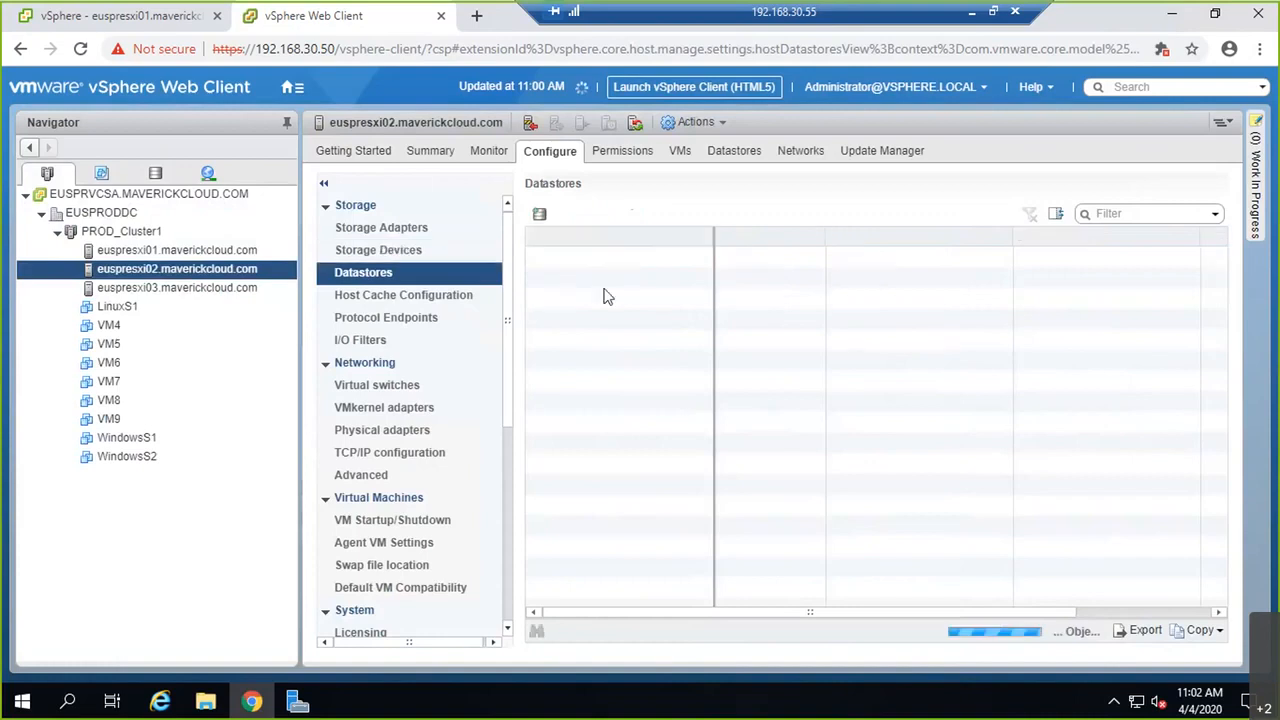
pyautogui.rightClick(593, 328)
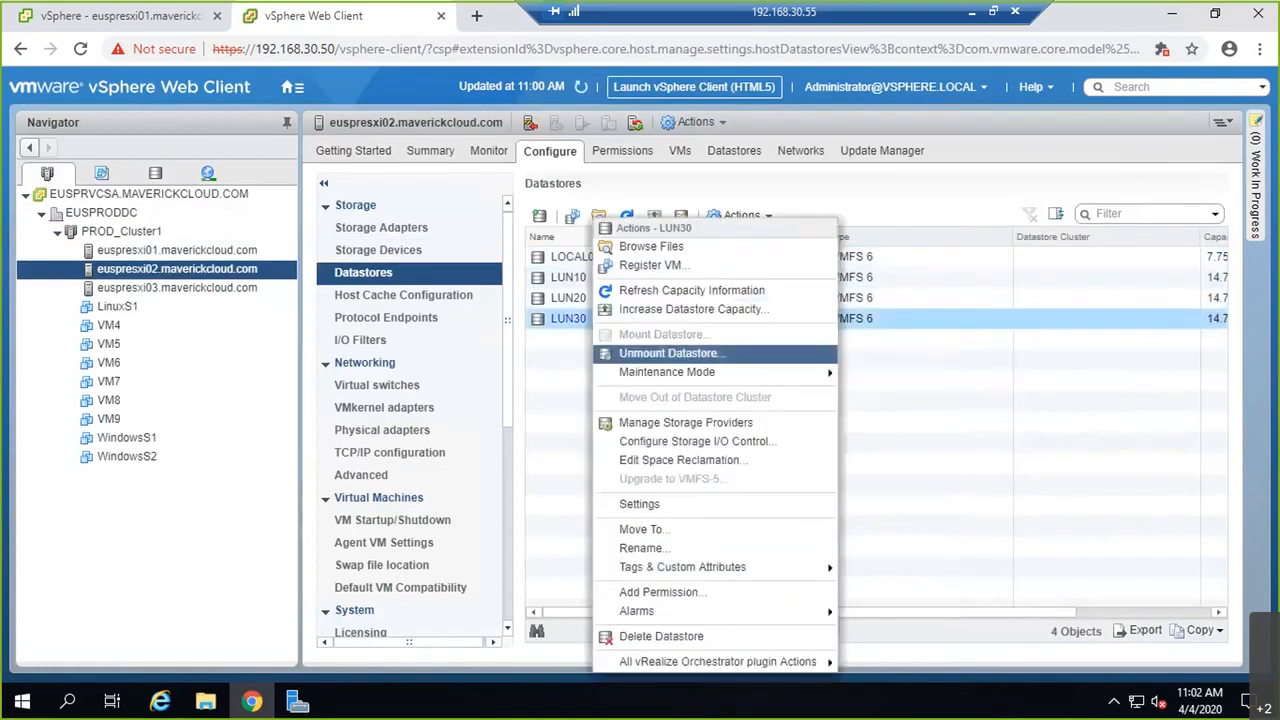
pyautogui.click(668, 353)
pyautogui.click(349, 330)
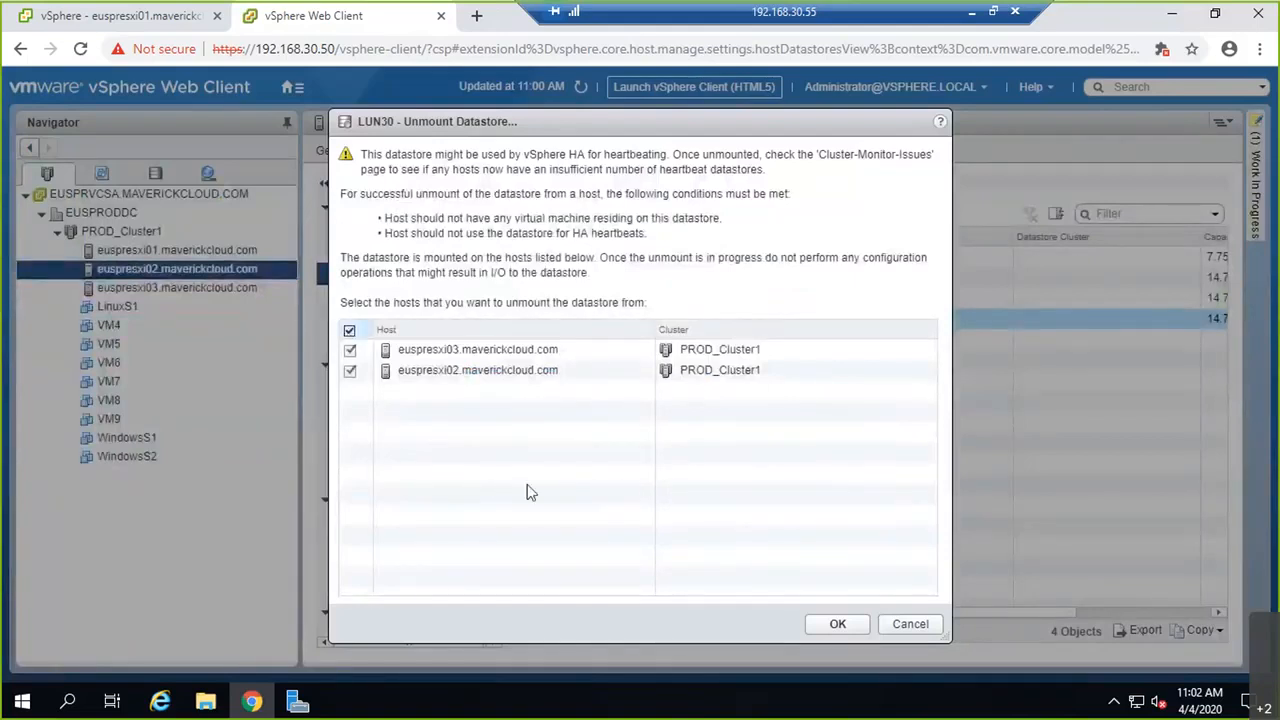
pyautogui.click(838, 625)
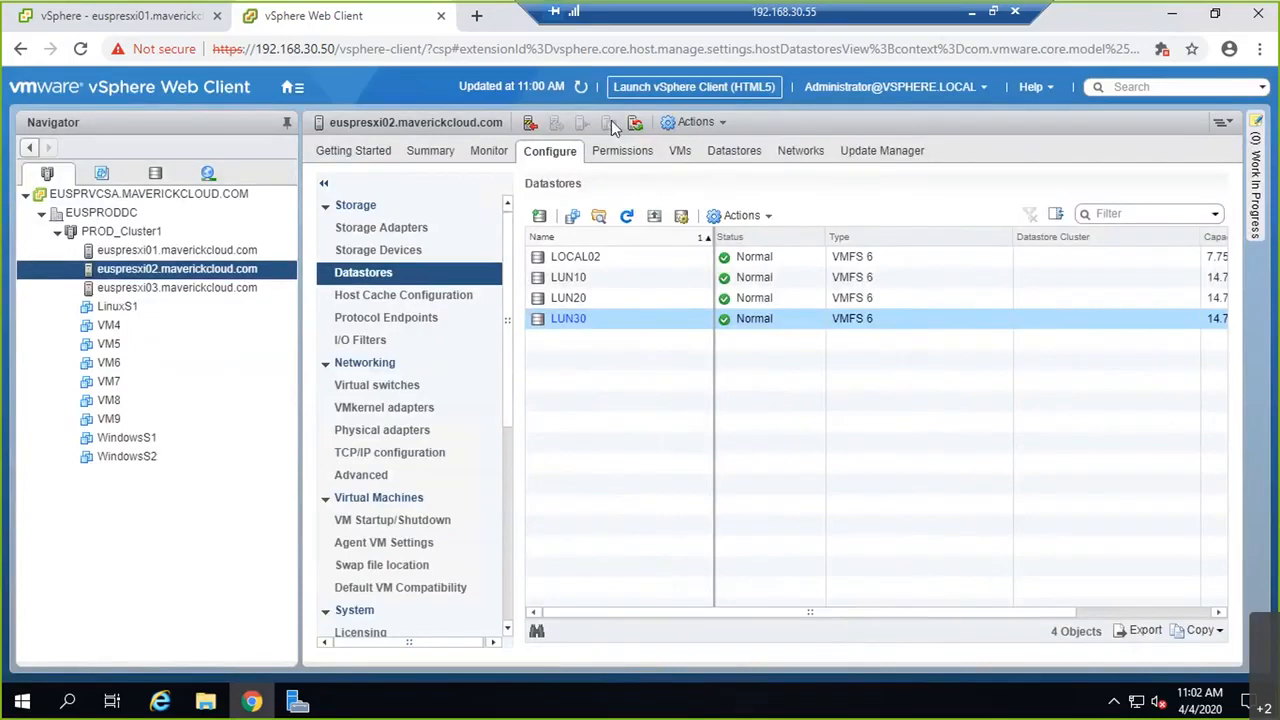
# Step: Refresh the datastore list and delete the now-inaccessible LUN30 datastore
pyautogui.click(632, 222)
pyautogui.click(90, 14)
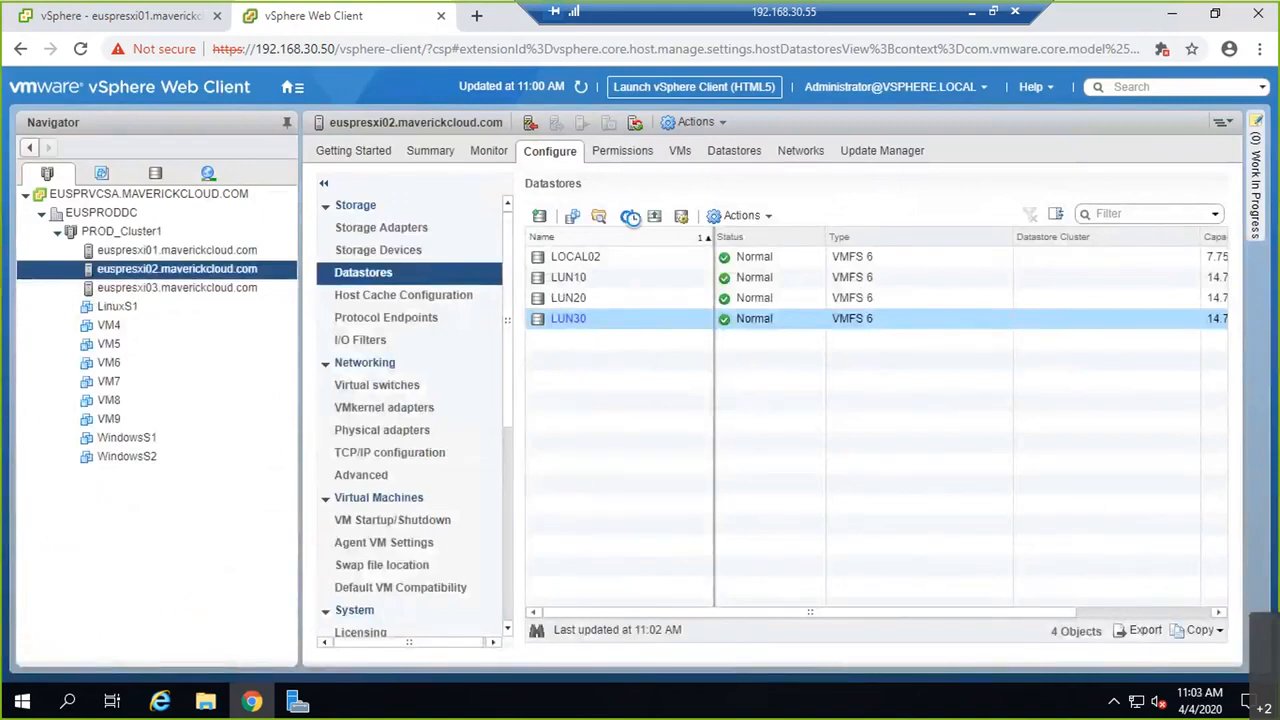
pyautogui.click(630, 217)
pyautogui.rightClick(608, 328)
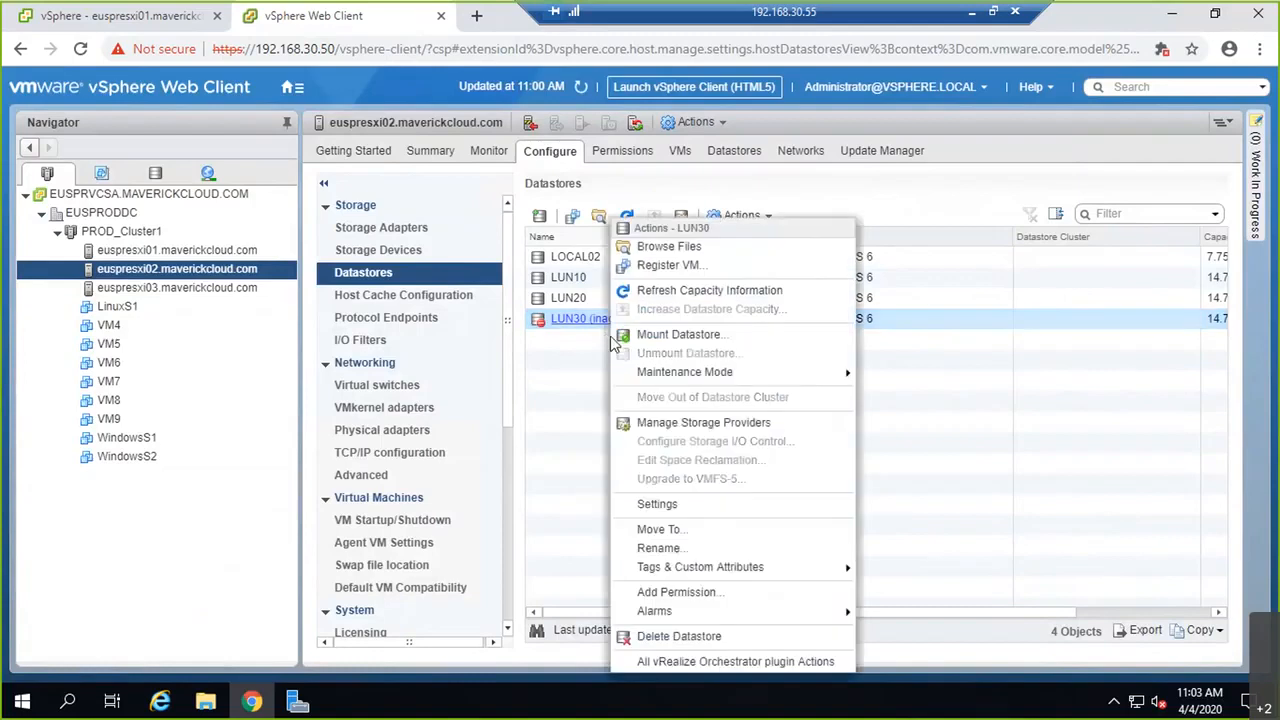
pyautogui.click(724, 636)
pyautogui.click(609, 438)
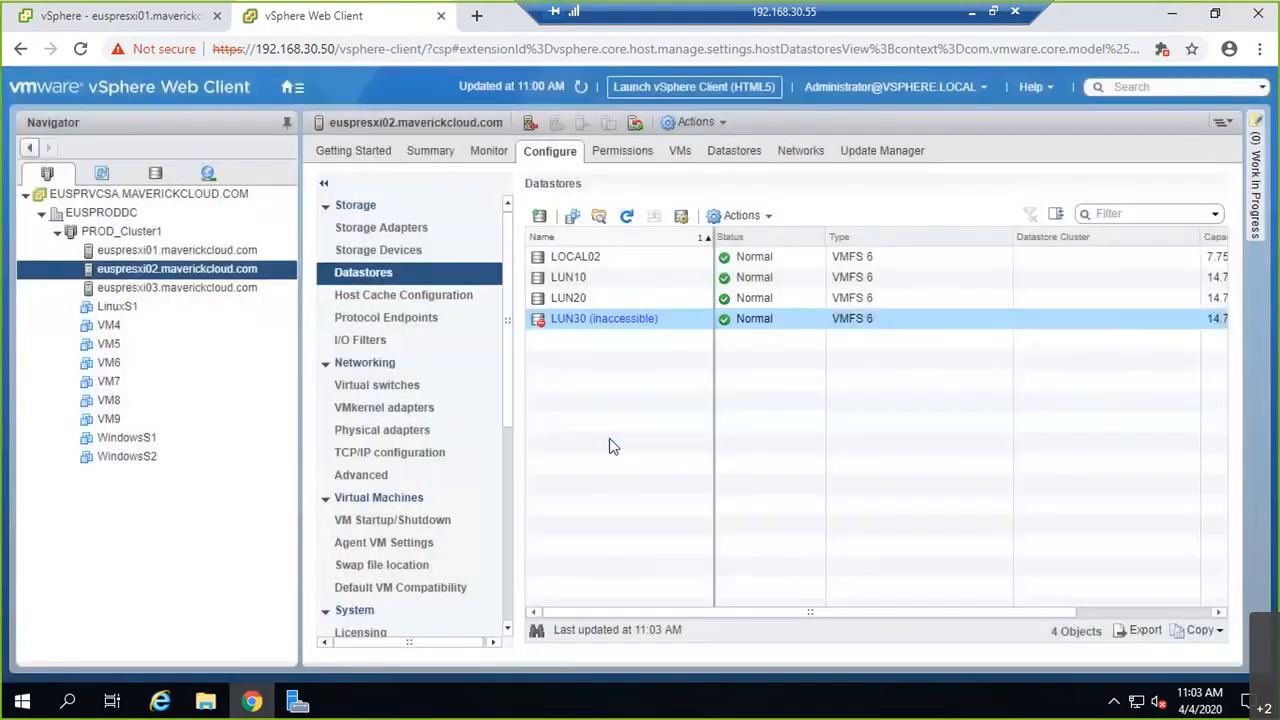
# Step: Create datastore LUN30 on euspresxi01 as VMFS 6, using the whole 15 GB LUN 30 iSCSI disk
pyautogui.click(213, 252)
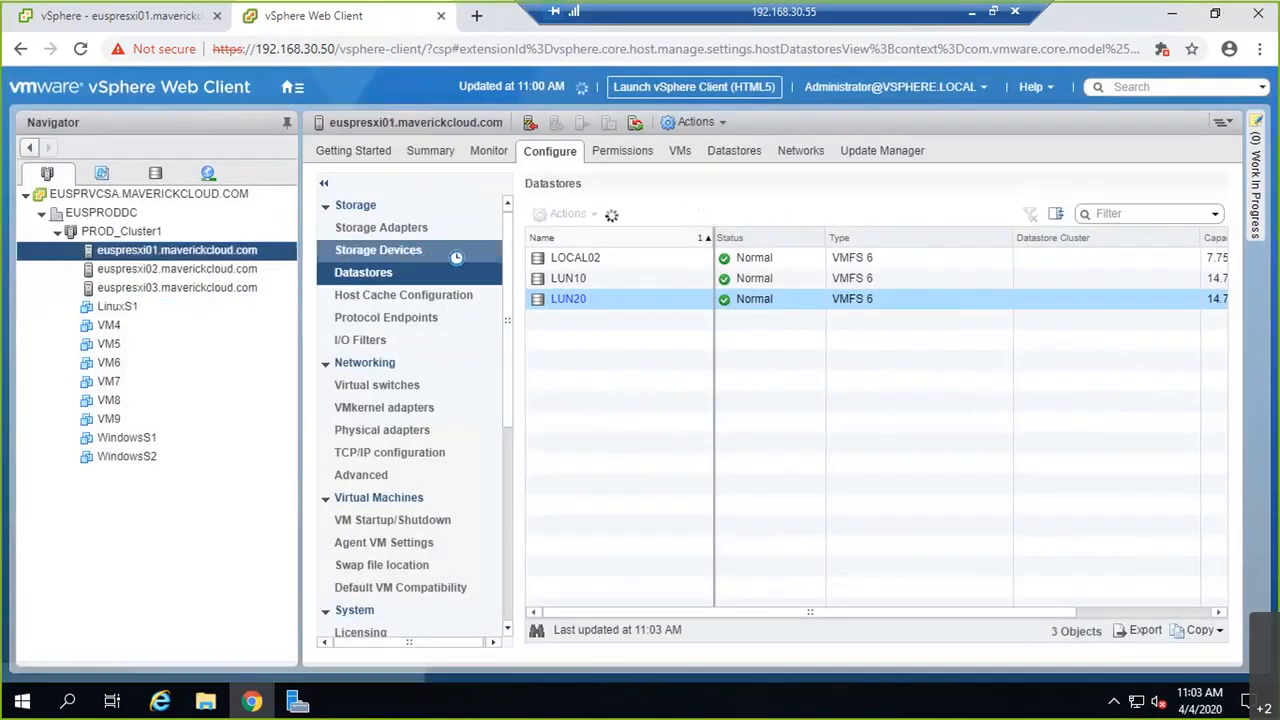
pyautogui.click(541, 216)
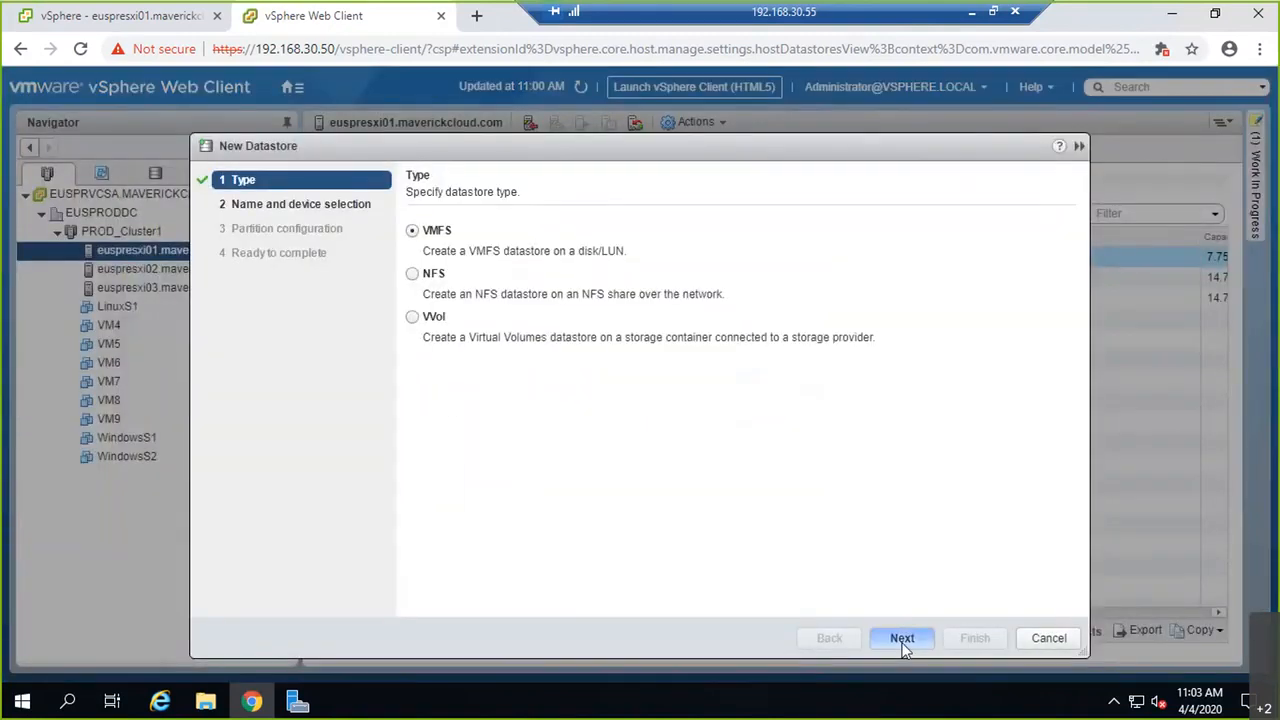
pyautogui.click(902, 638)
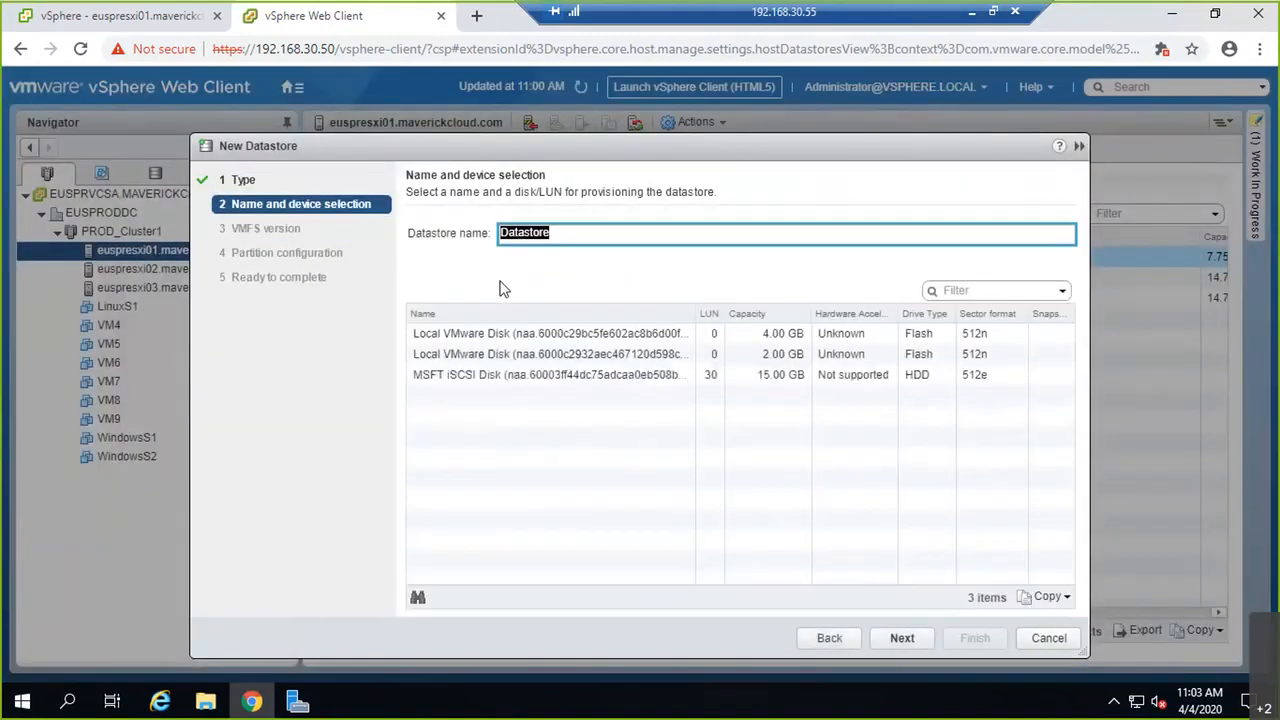
pyautogui.write('LUN30')
pyautogui.click(546, 392)
pyautogui.click(918, 638)
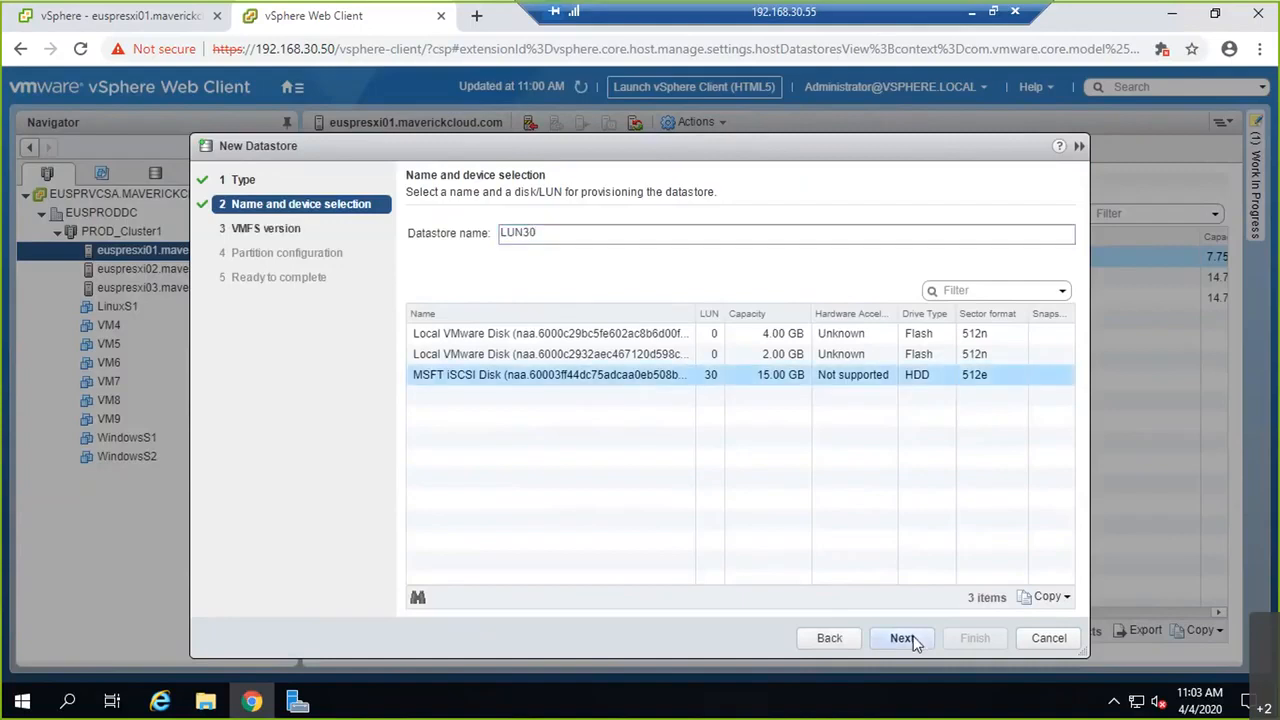
pyautogui.click(924, 640)
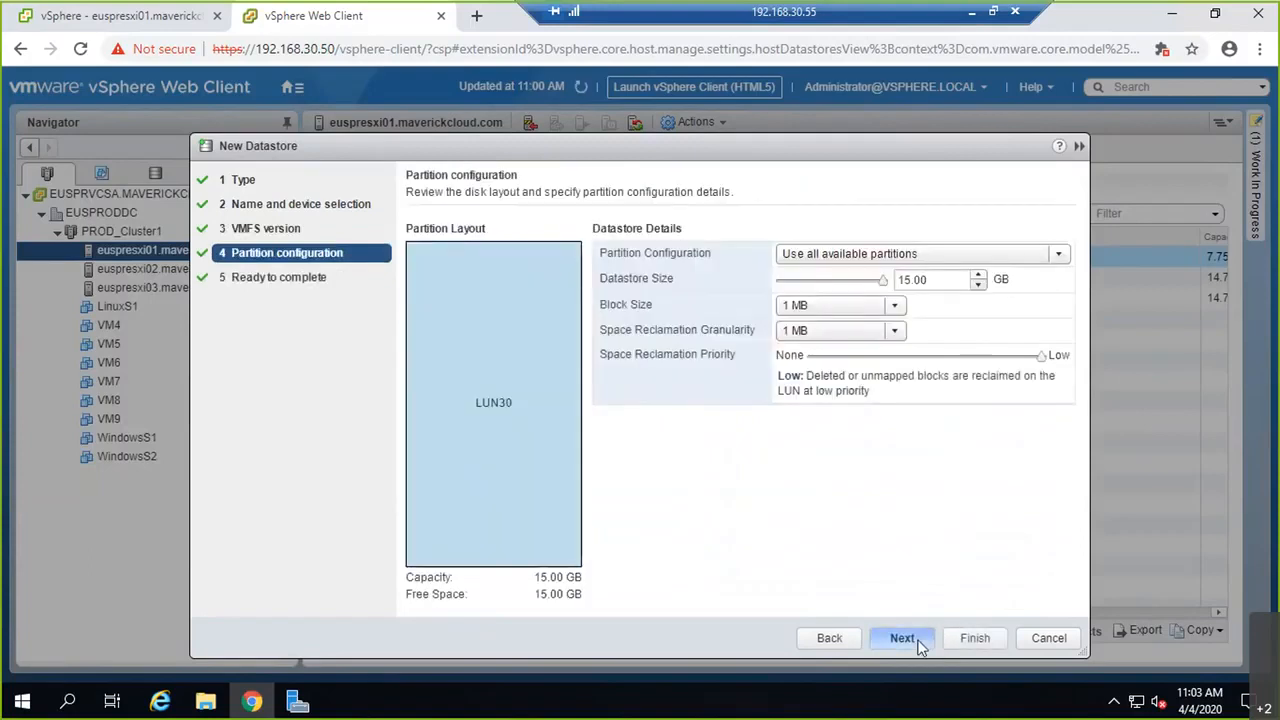
pyautogui.click(918, 640)
pyautogui.click(974, 640)
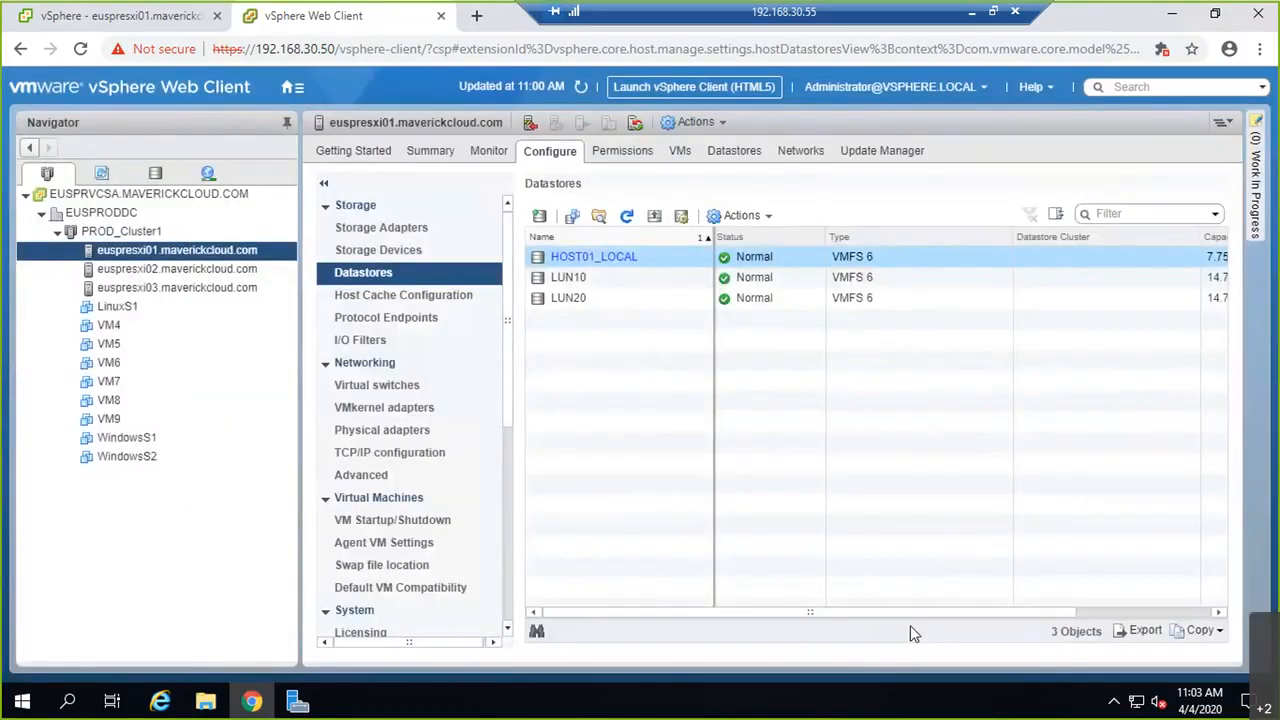
# Step: Refresh euspresxi02's datastore list, view euspresxi03's, then switch to the HTML5 vSphere Client
pyautogui.click(224, 269)
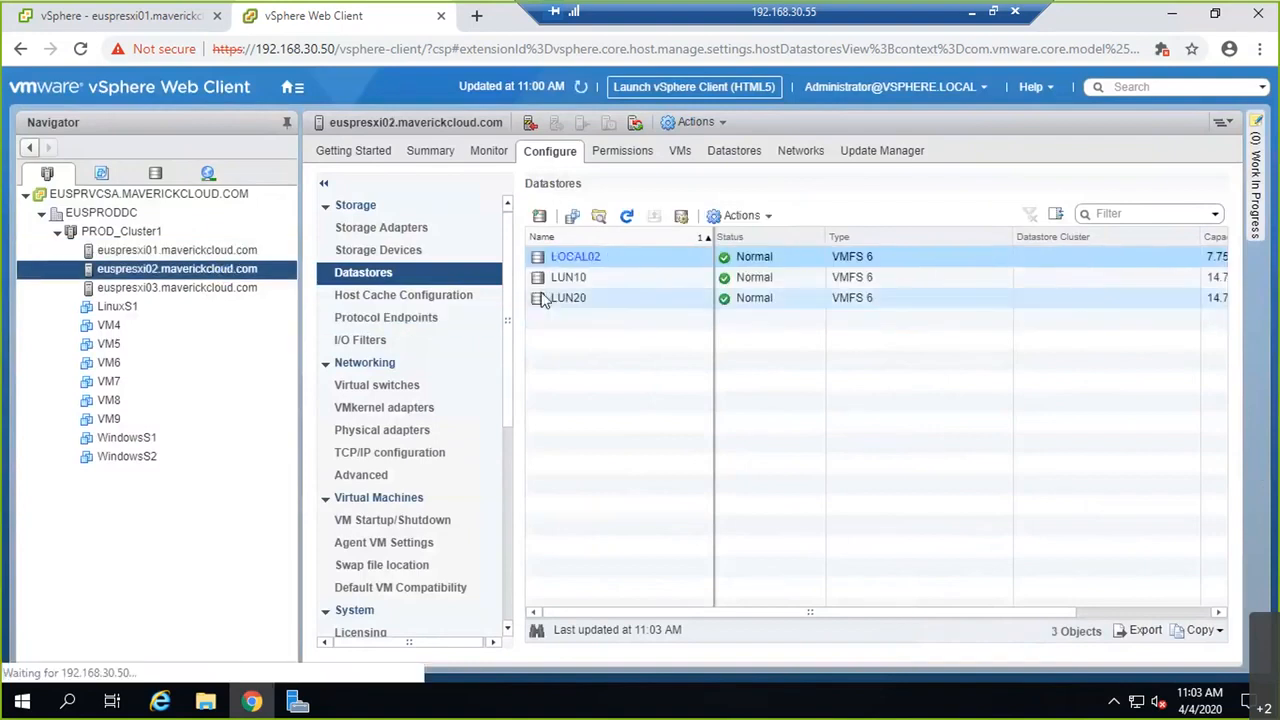
pyautogui.click(630, 218)
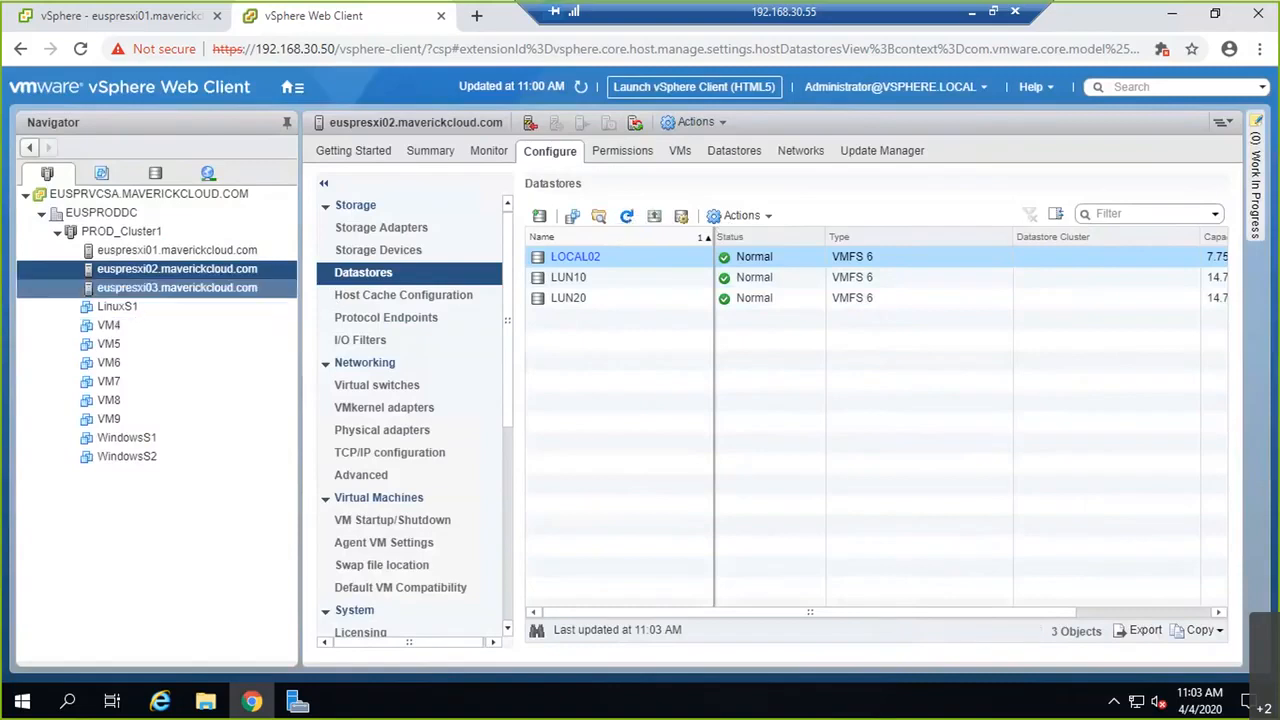
pyautogui.click(244, 289)
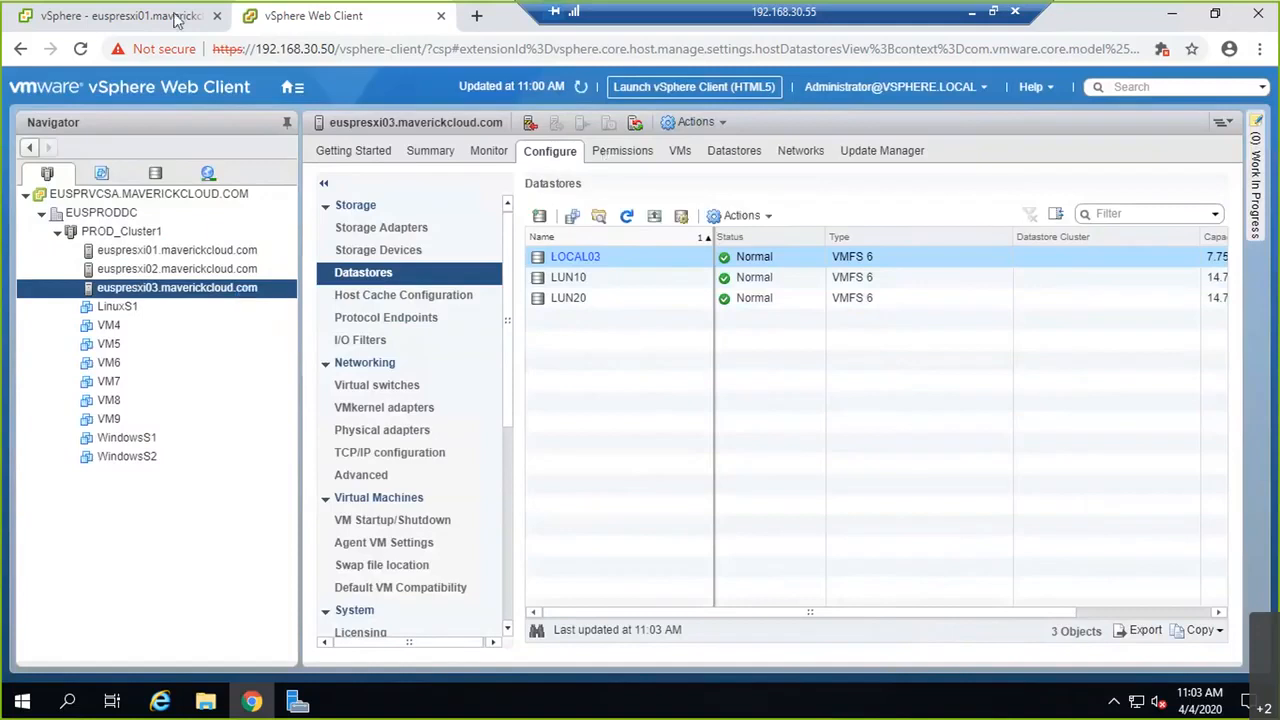
pyautogui.click(178, 20)
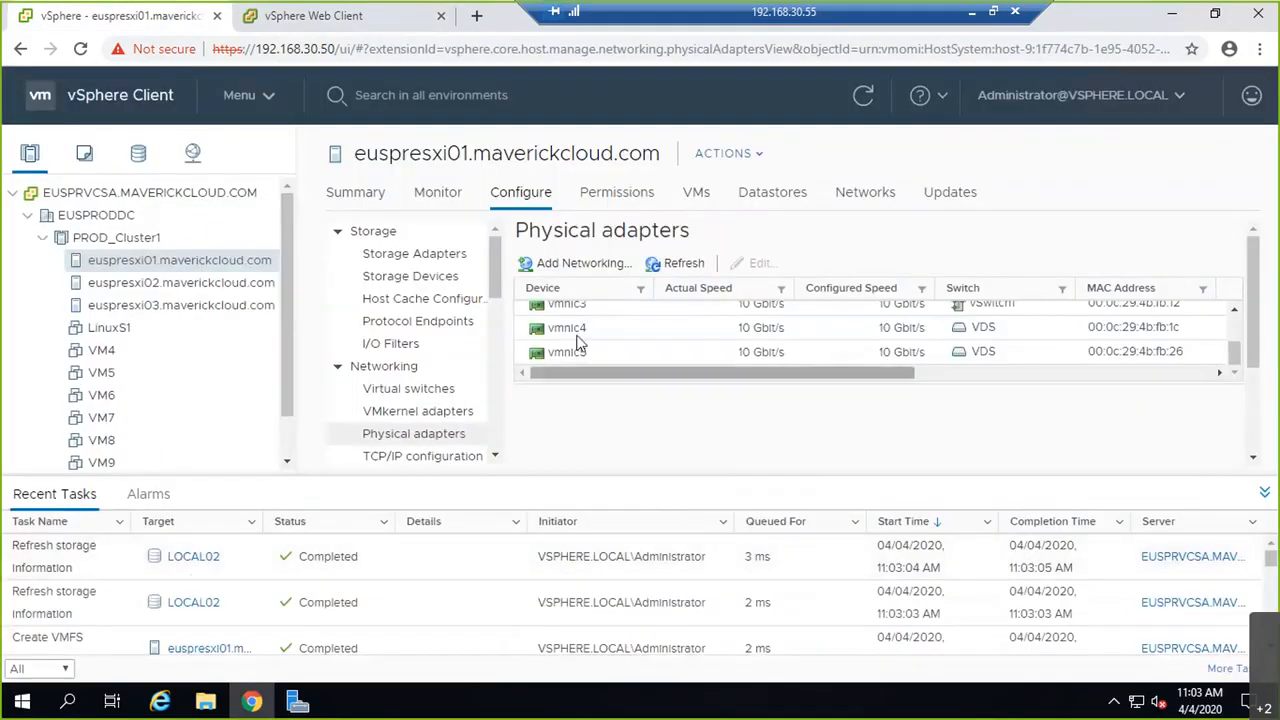
# Step: Open euspresxi02's storage adapters and refresh the device list of adapter vmhba0
pyautogui.click(190, 284)
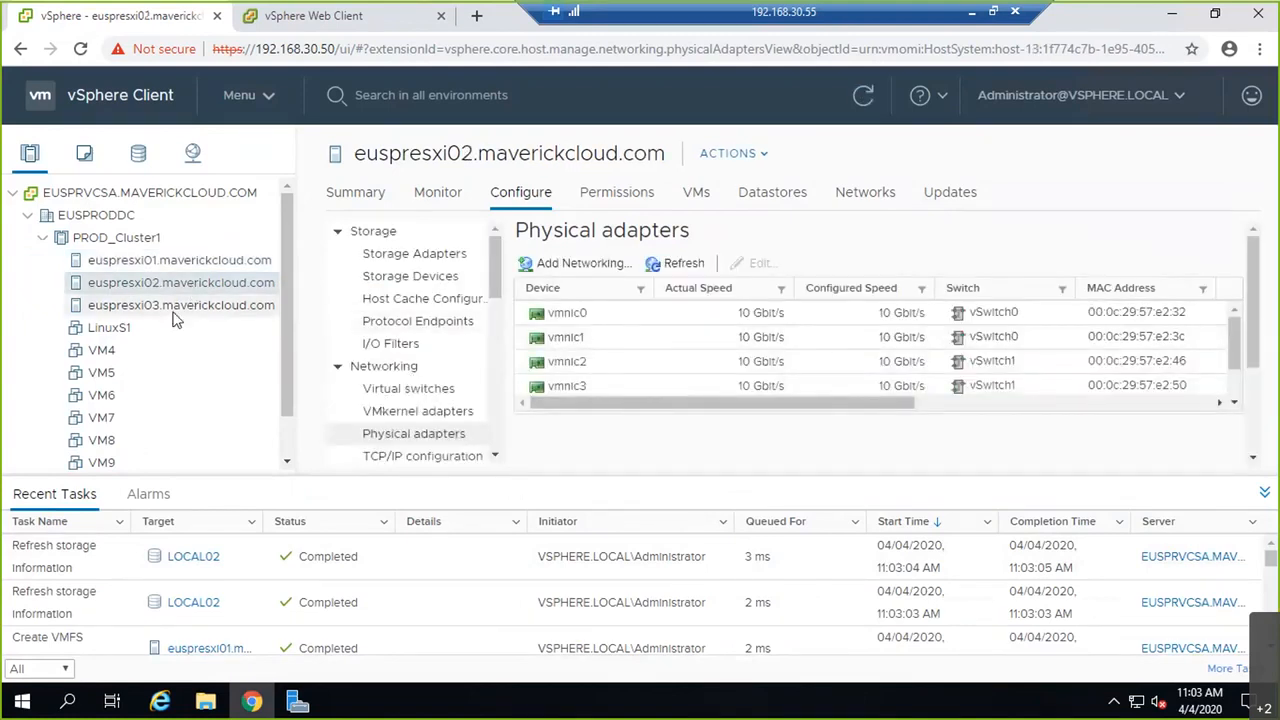
pyautogui.click(410, 256)
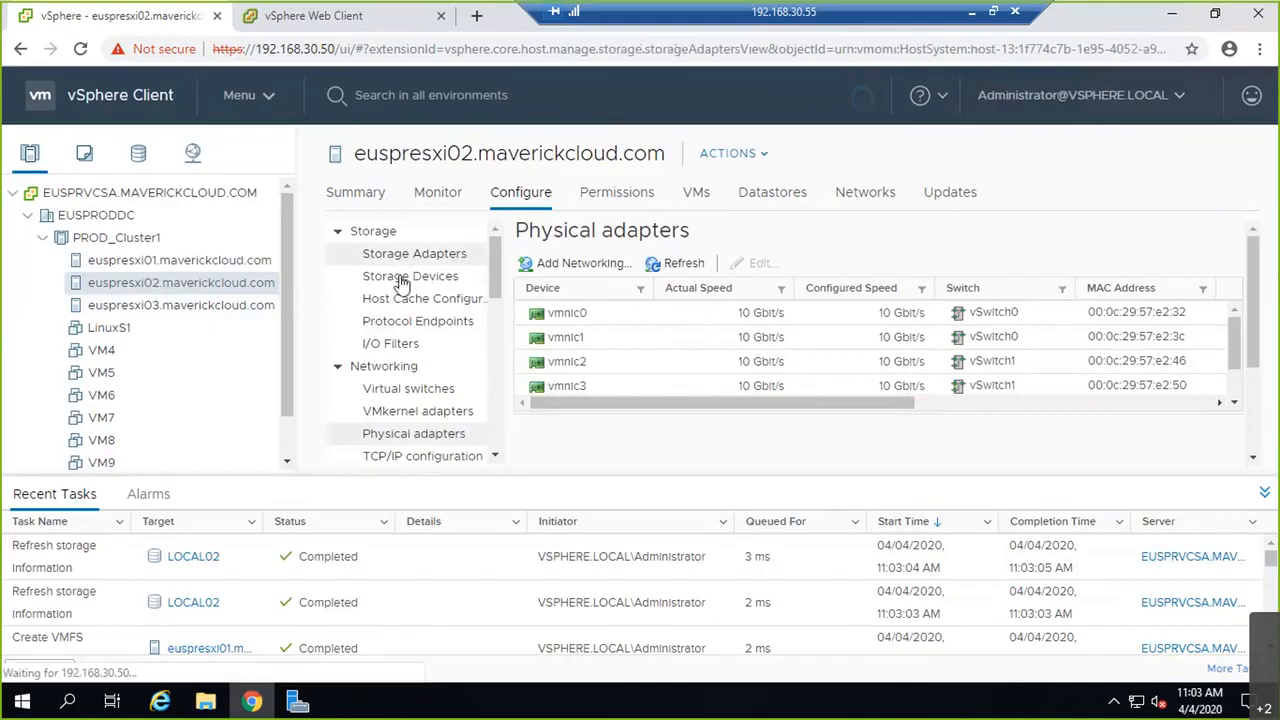
pyautogui.scroll(-2, 749, 400)
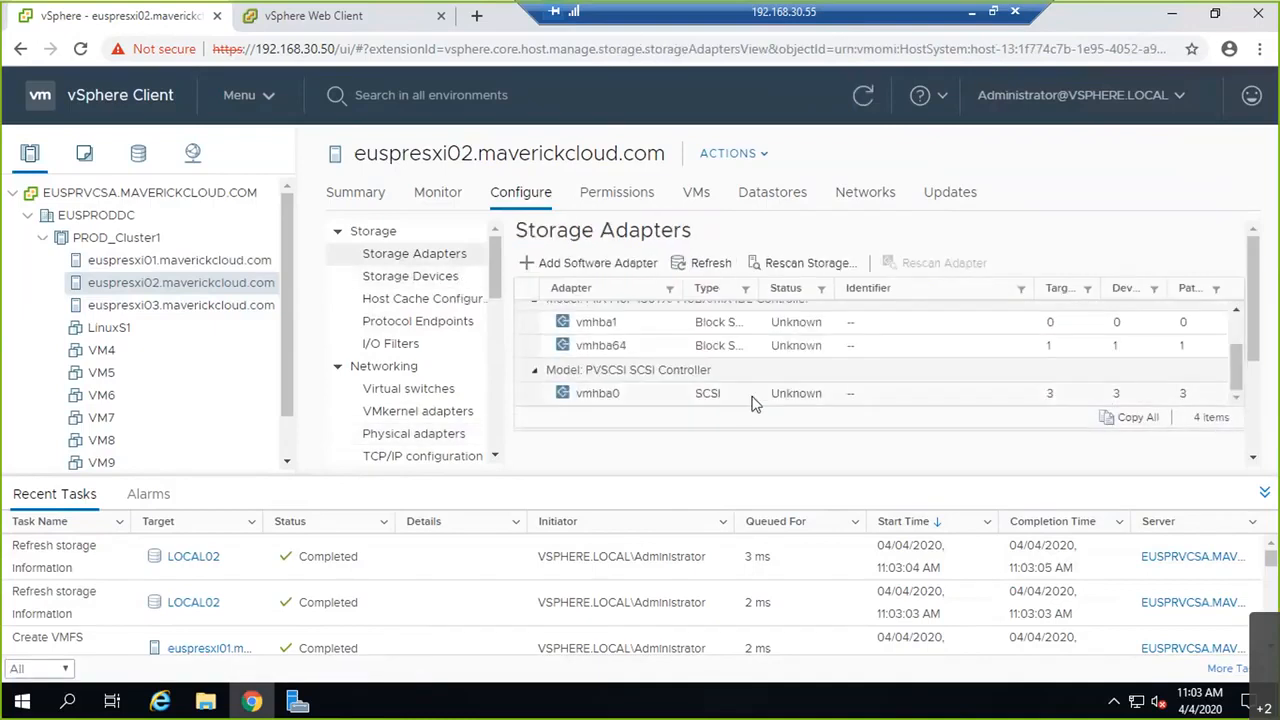
pyautogui.click(755, 395)
pyautogui.click(628, 445)
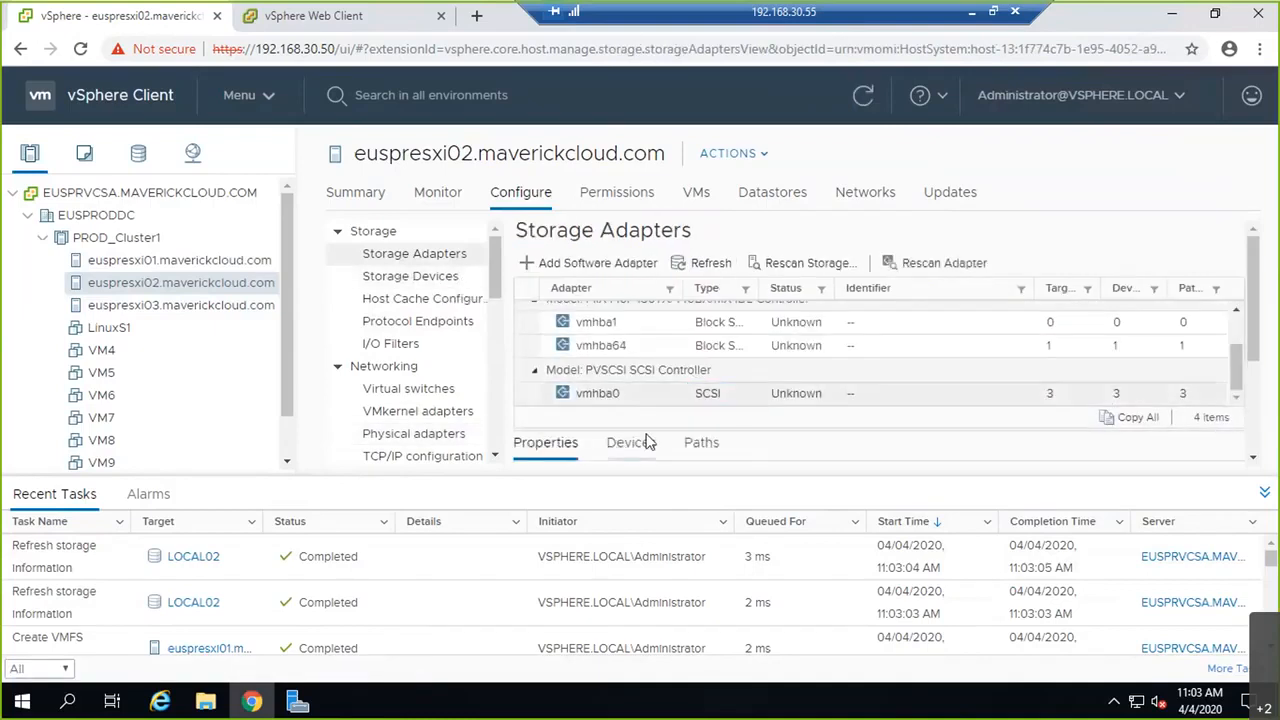
pyautogui.click(1264, 492)
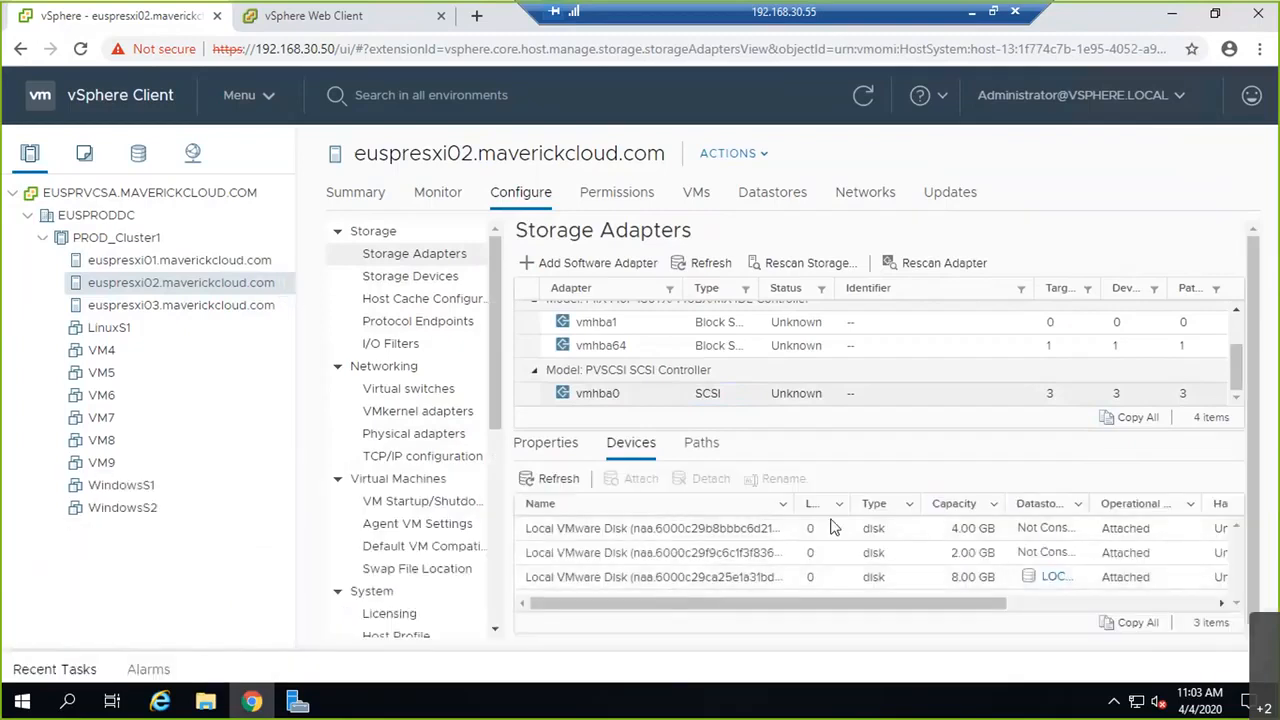
pyautogui.click(702, 445)
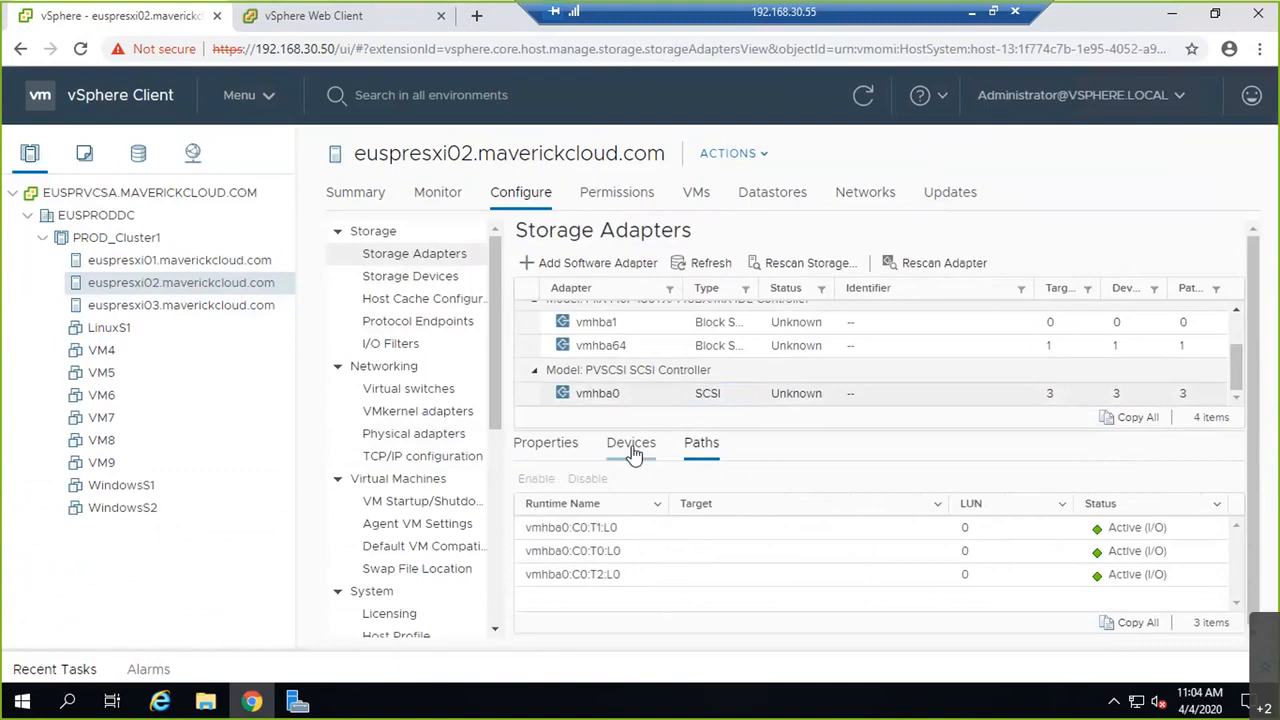
pyautogui.click(628, 446)
pyautogui.click(545, 488)
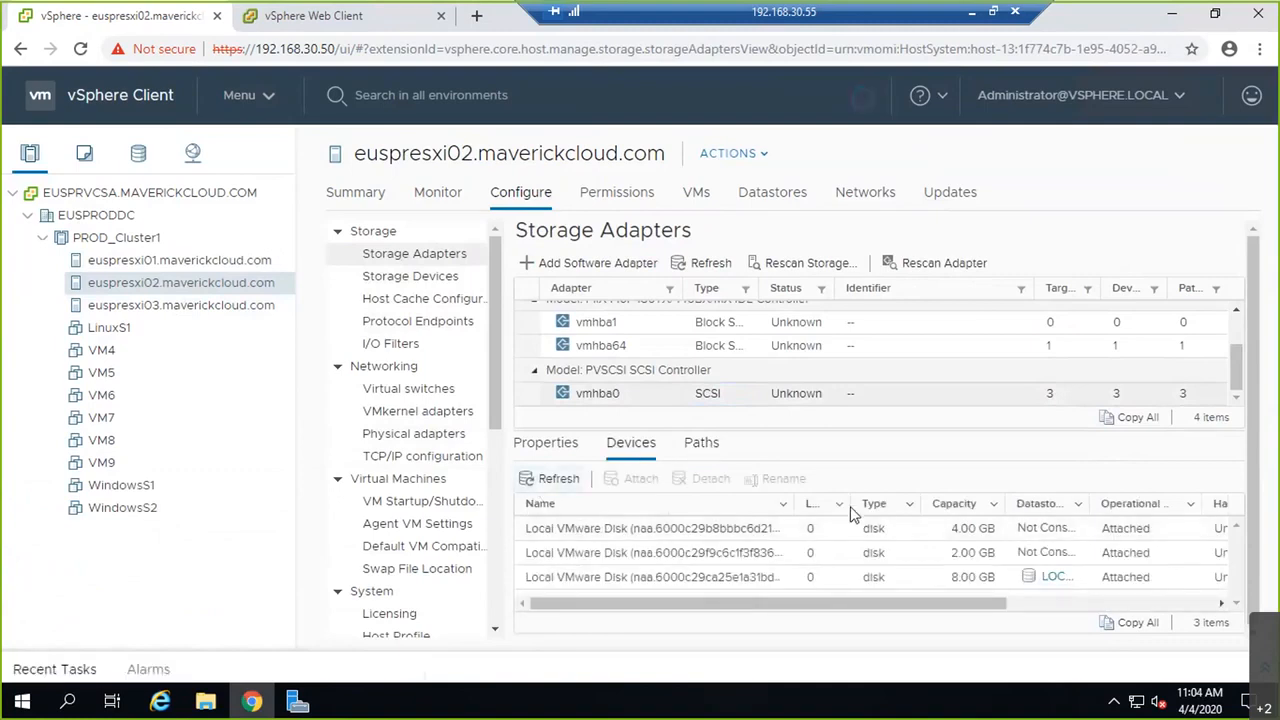
# Step: On iSCSI adapter vmhba65, check the LUN 30 disk, widening the Datastore column to confirm it is unconsumed
pyautogui.moveTo(850, 506); pyautogui.dragTo(860, 510)
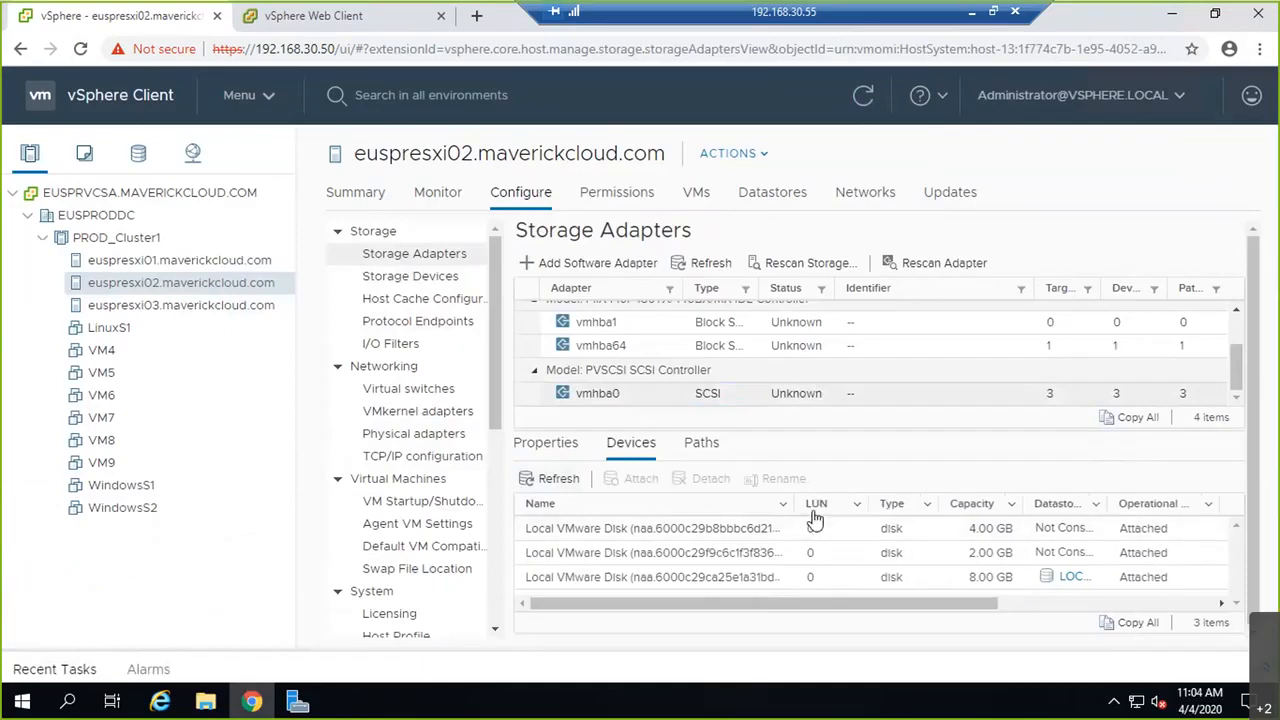
pyautogui.scroll(2, 700, 385)
pyautogui.click(718, 338)
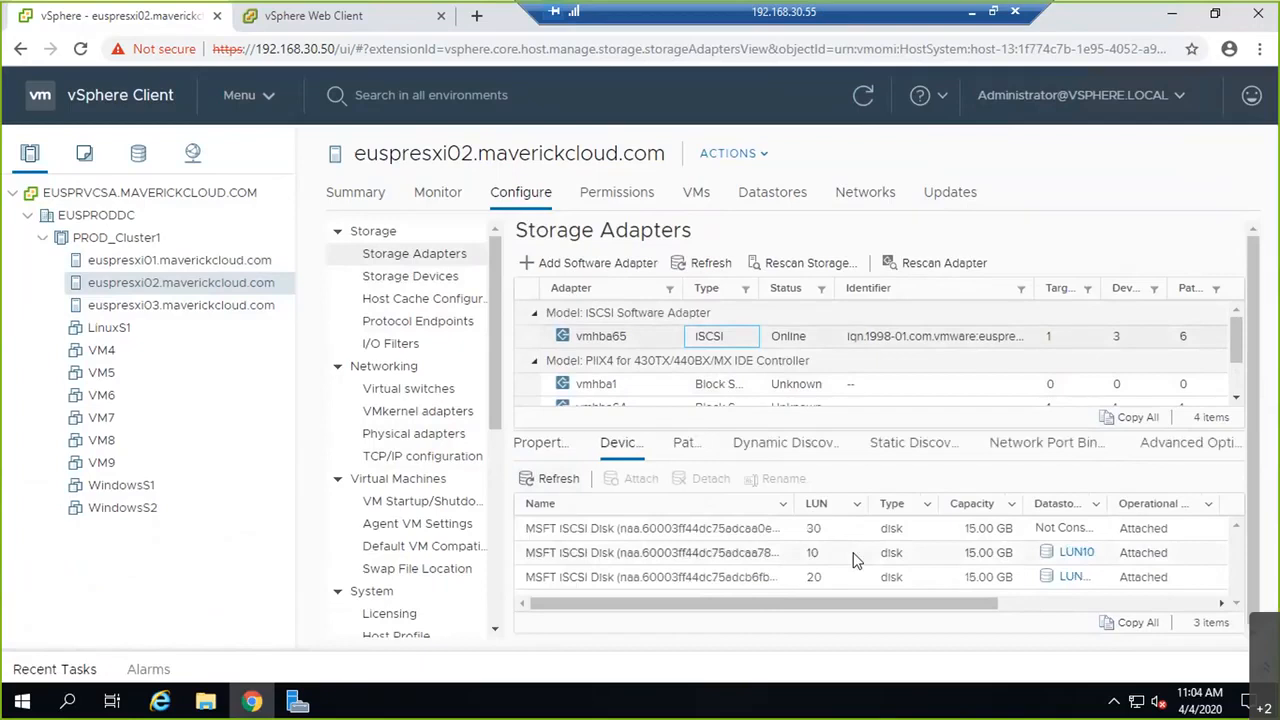
pyautogui.click(1073, 528)
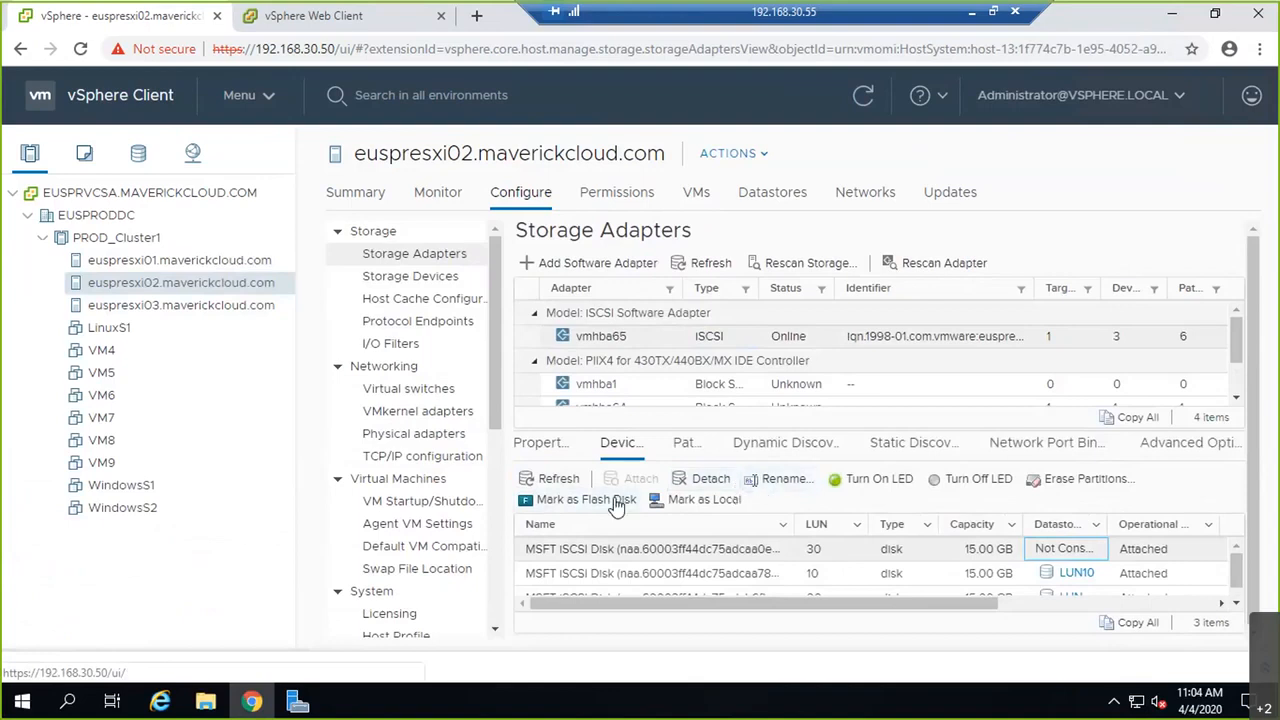
pyautogui.click(548, 479)
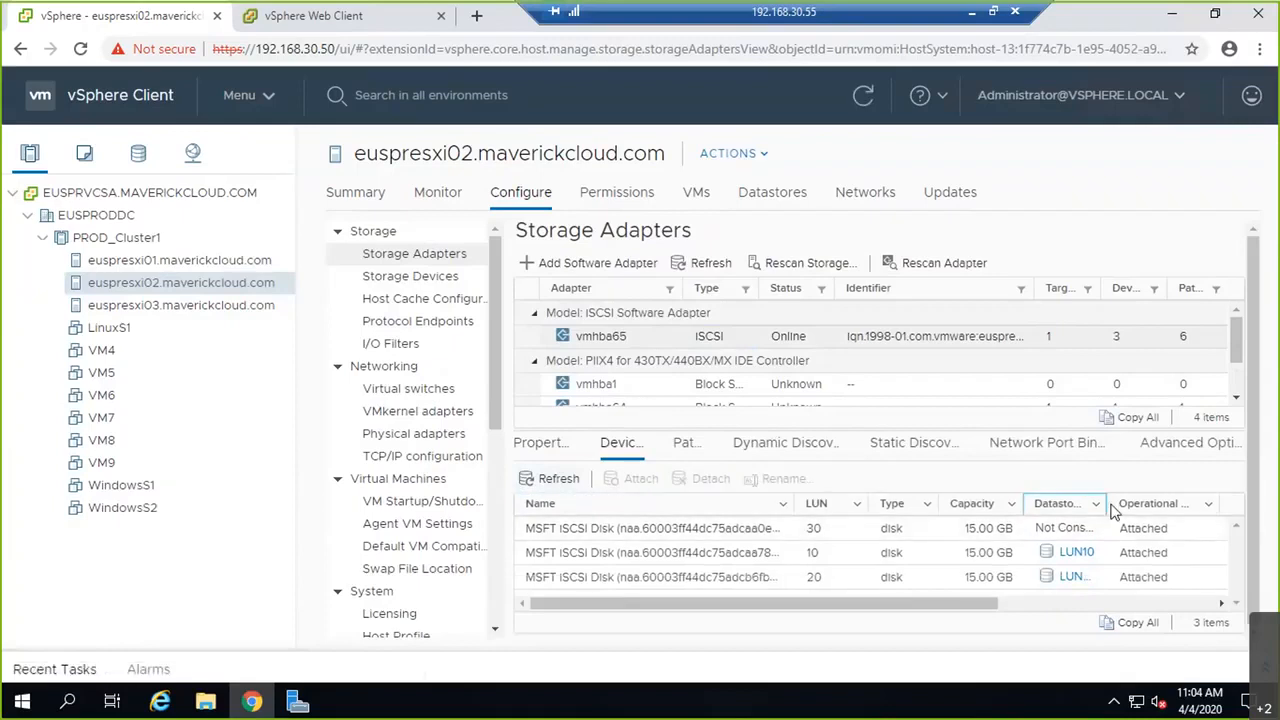
pyautogui.moveTo(1108, 503); pyautogui.dragTo(1150, 505)
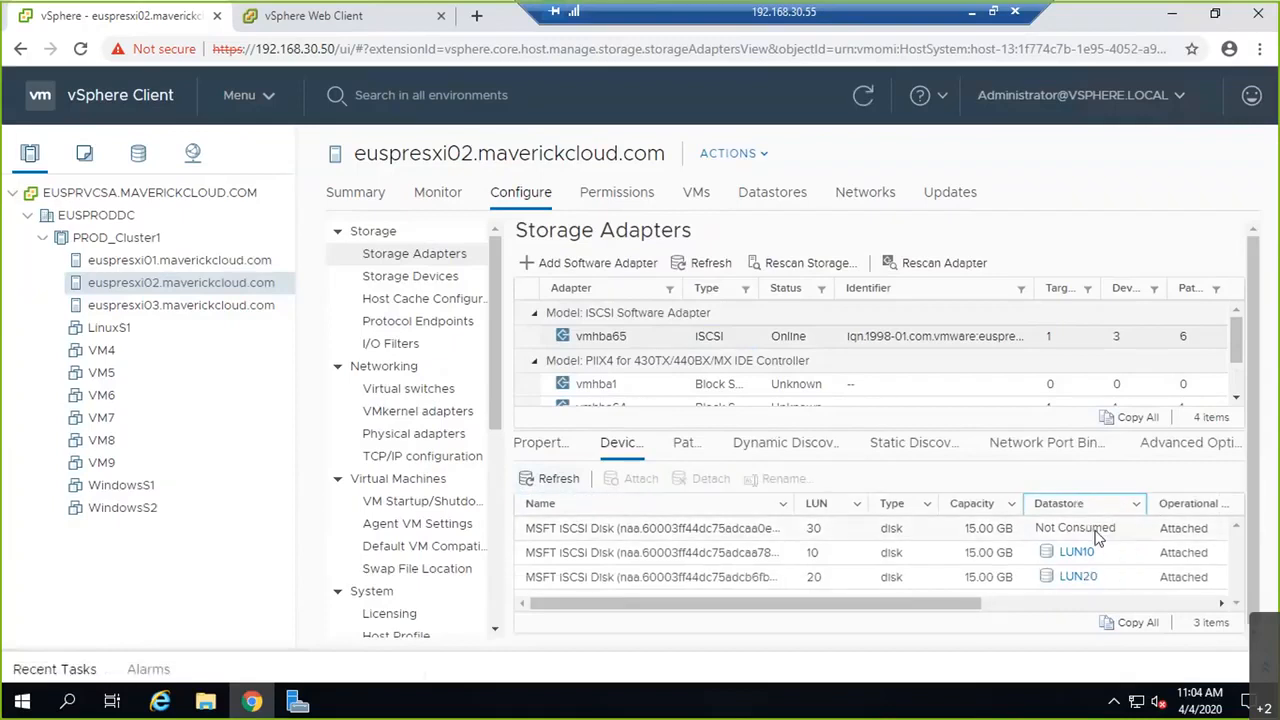
pyautogui.rightClick(1100, 537)
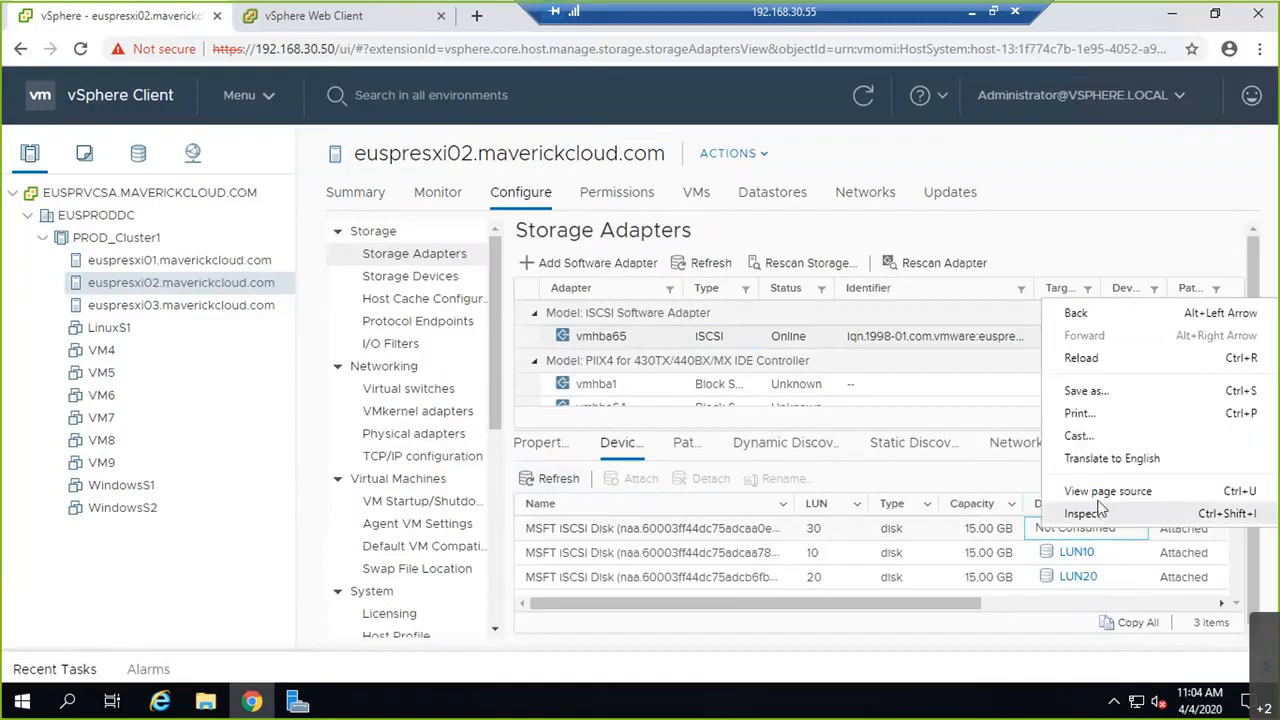
pyautogui.click(897, 530)
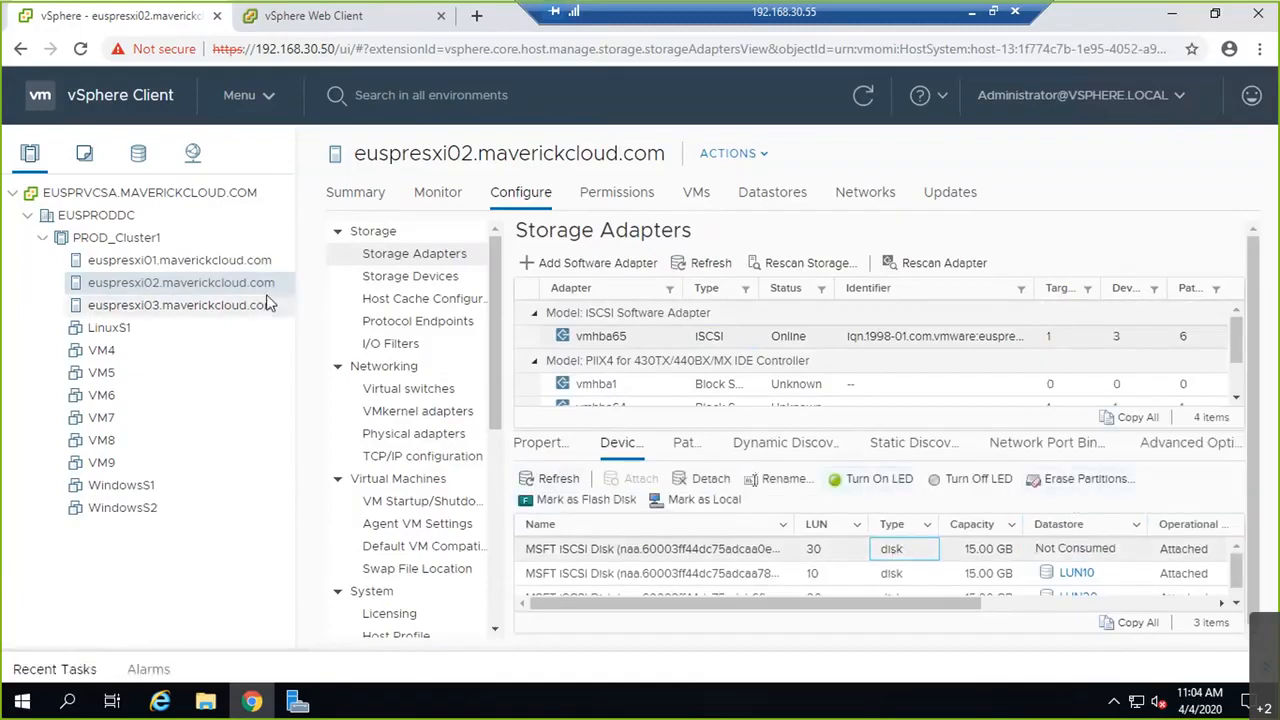
# Step: Open the LUN30 datastore summary from euspresxi01's storage devices
pyautogui.click(250, 262)
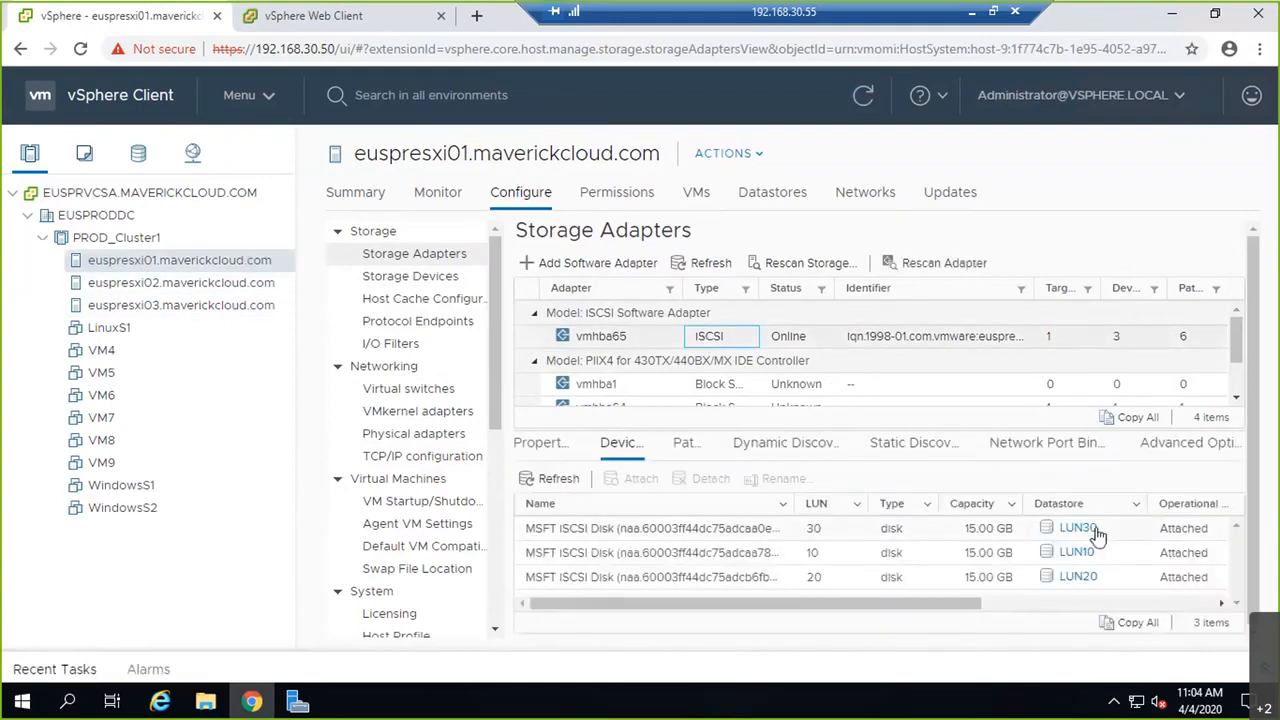
pyautogui.click(1078, 528)
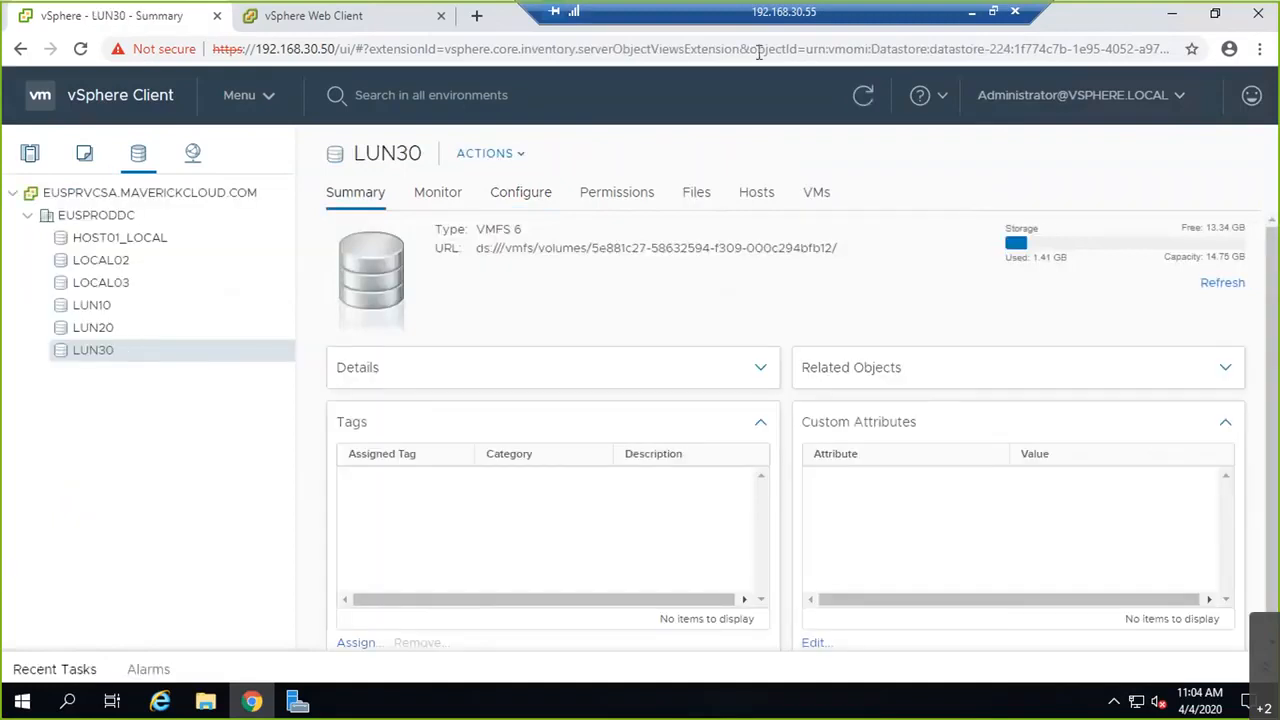
pyautogui.click(295, 703)
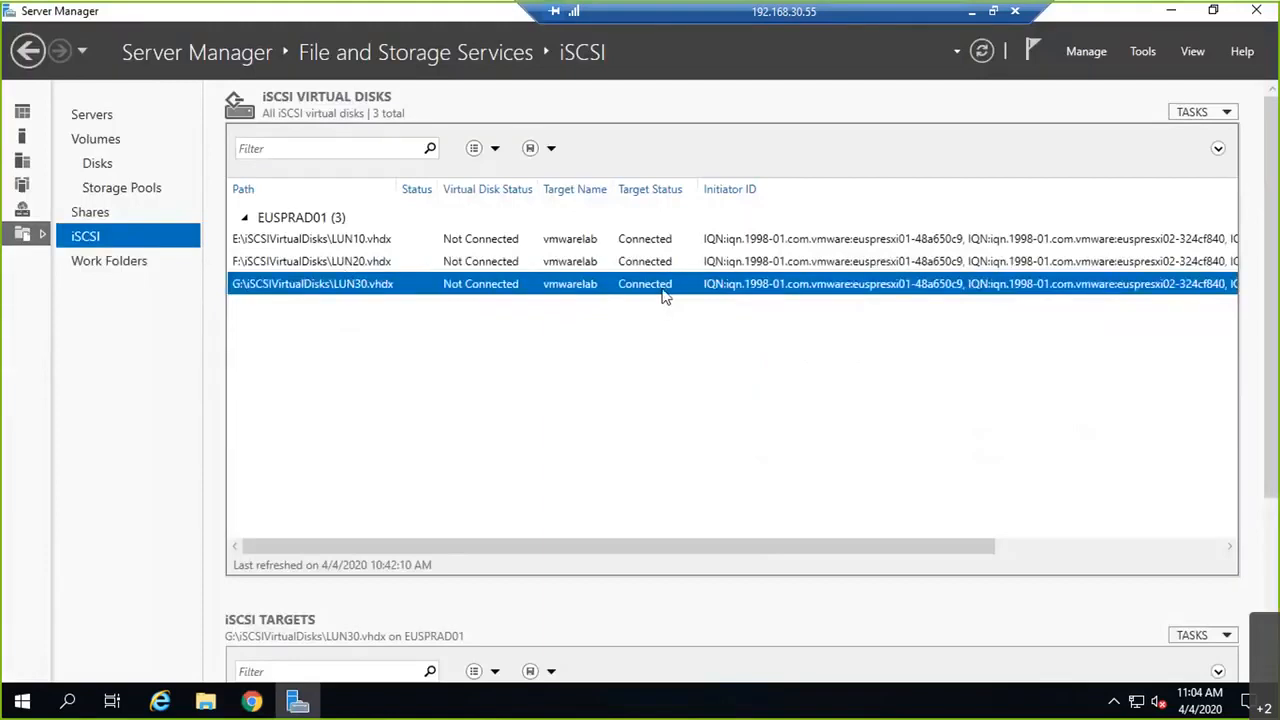
# Step: Review the LUN30.vhdx virtual disk's properties (15.0 GB, LUN 30), then return to the vSphere Client
pyautogui.rightClick(664, 296)
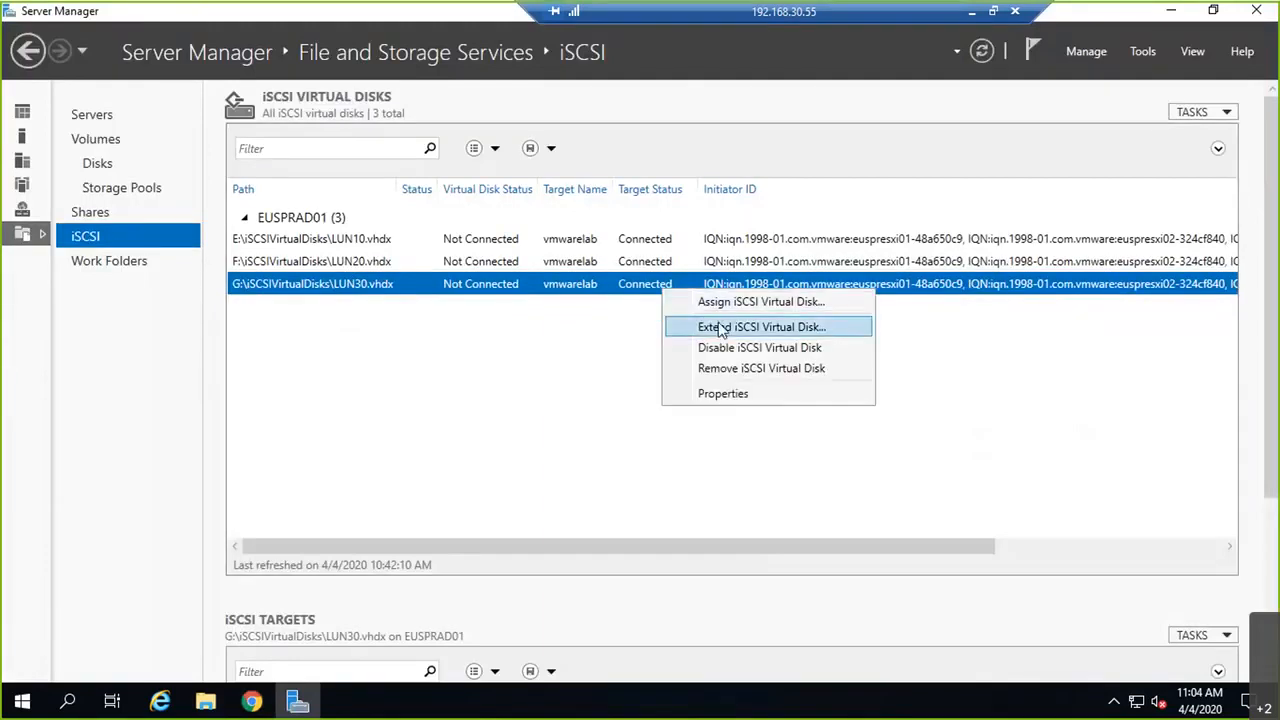
pyautogui.click(729, 395)
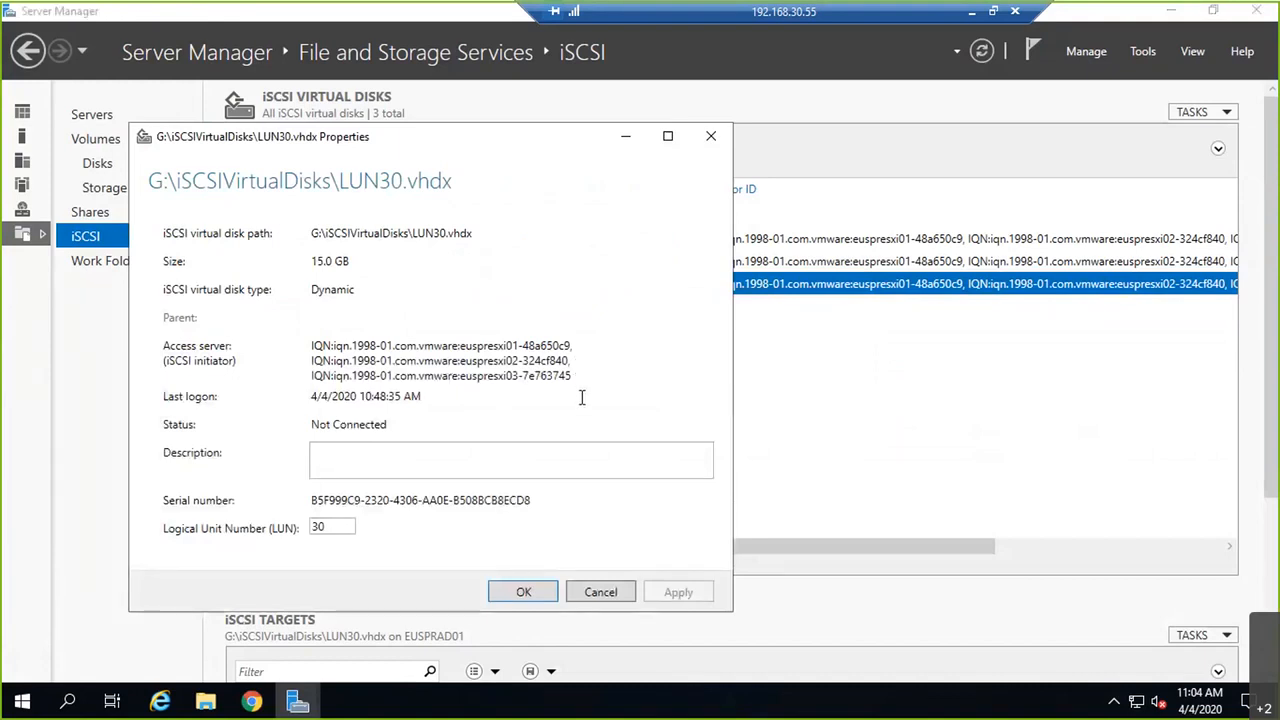
pyautogui.click(541, 590)
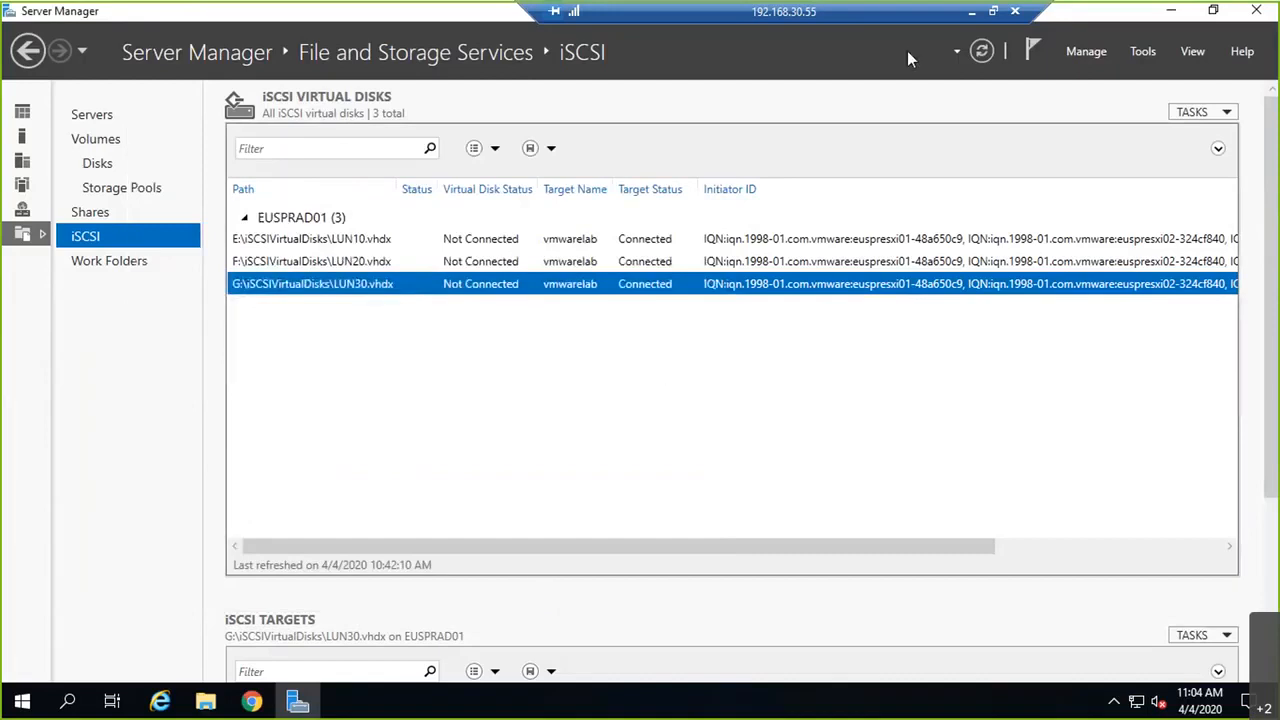
pyautogui.click(972, 12)
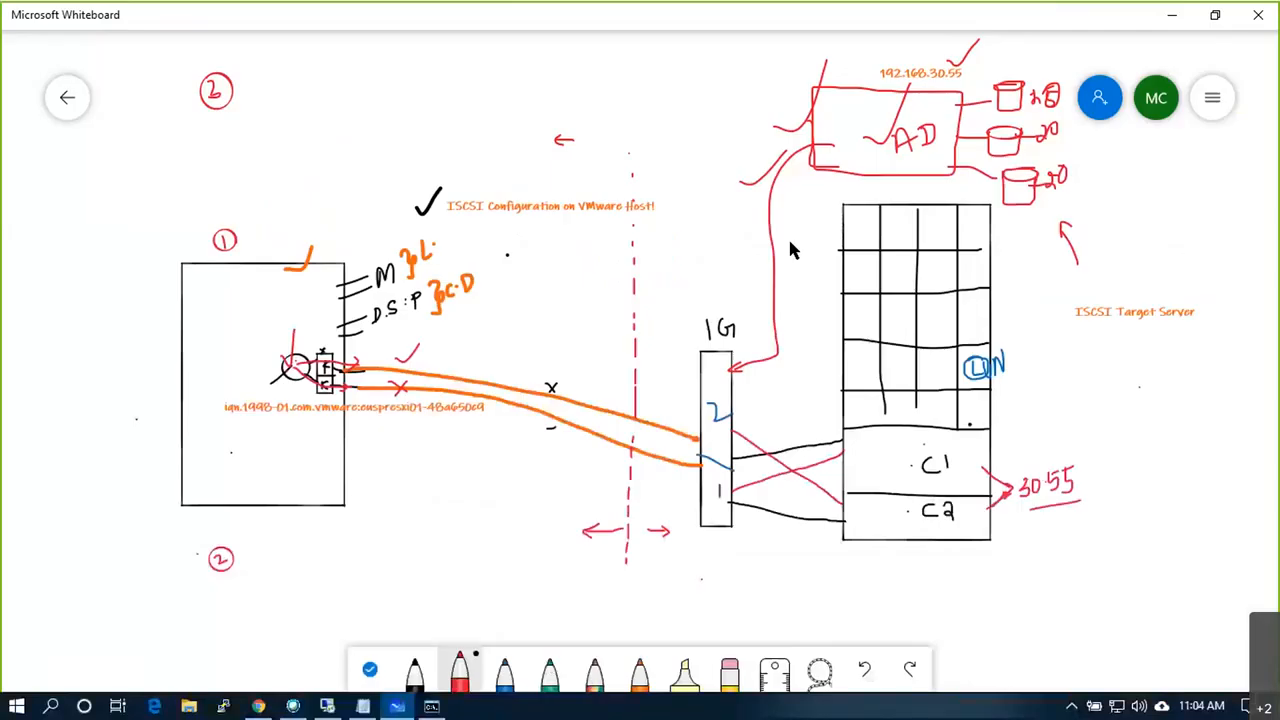
pyautogui.click(332, 700)
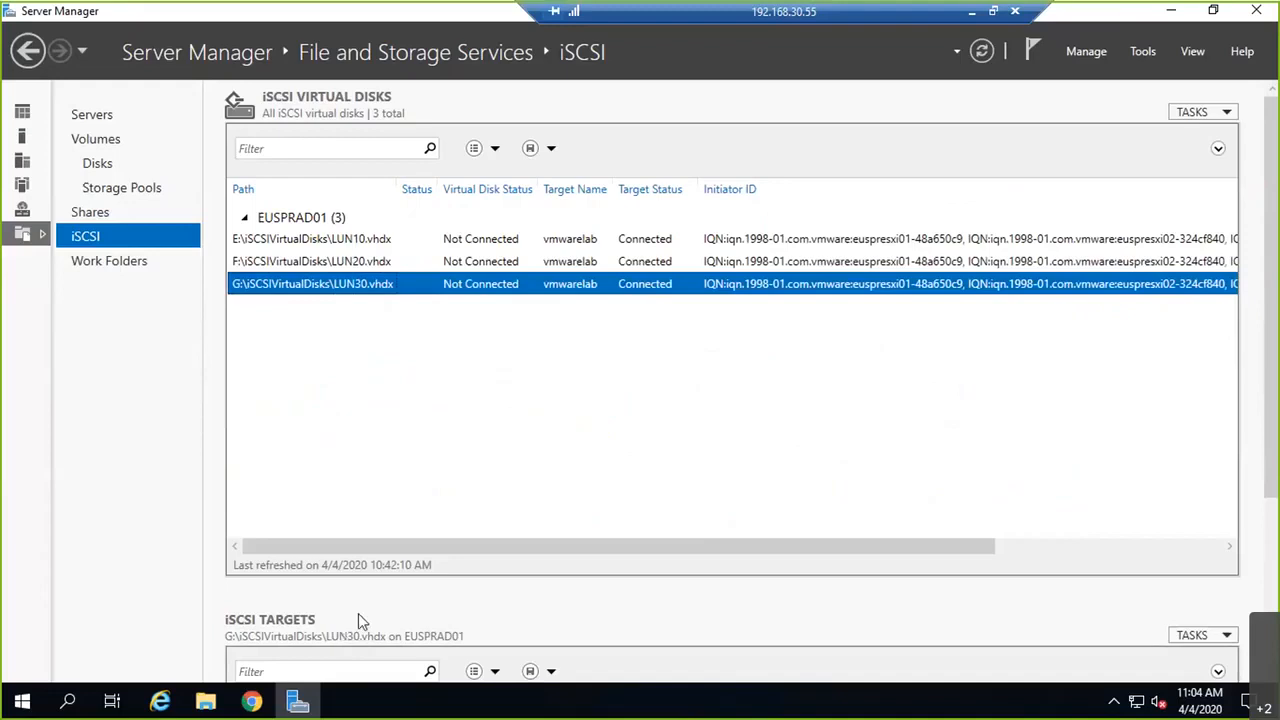
pyautogui.click(250, 700)
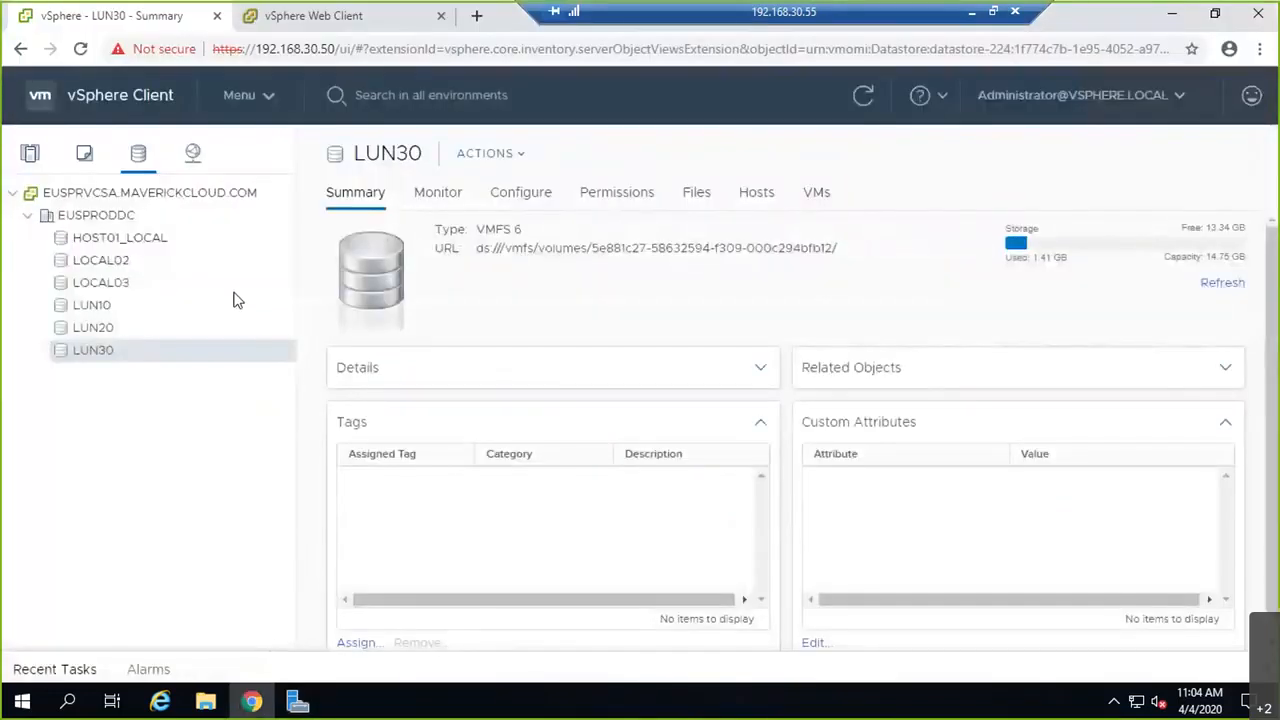
# Step: Put the LUN30 datastore into maintenance mode
pyautogui.rightClick(172, 362)
pyautogui.moveTo(314, 320)
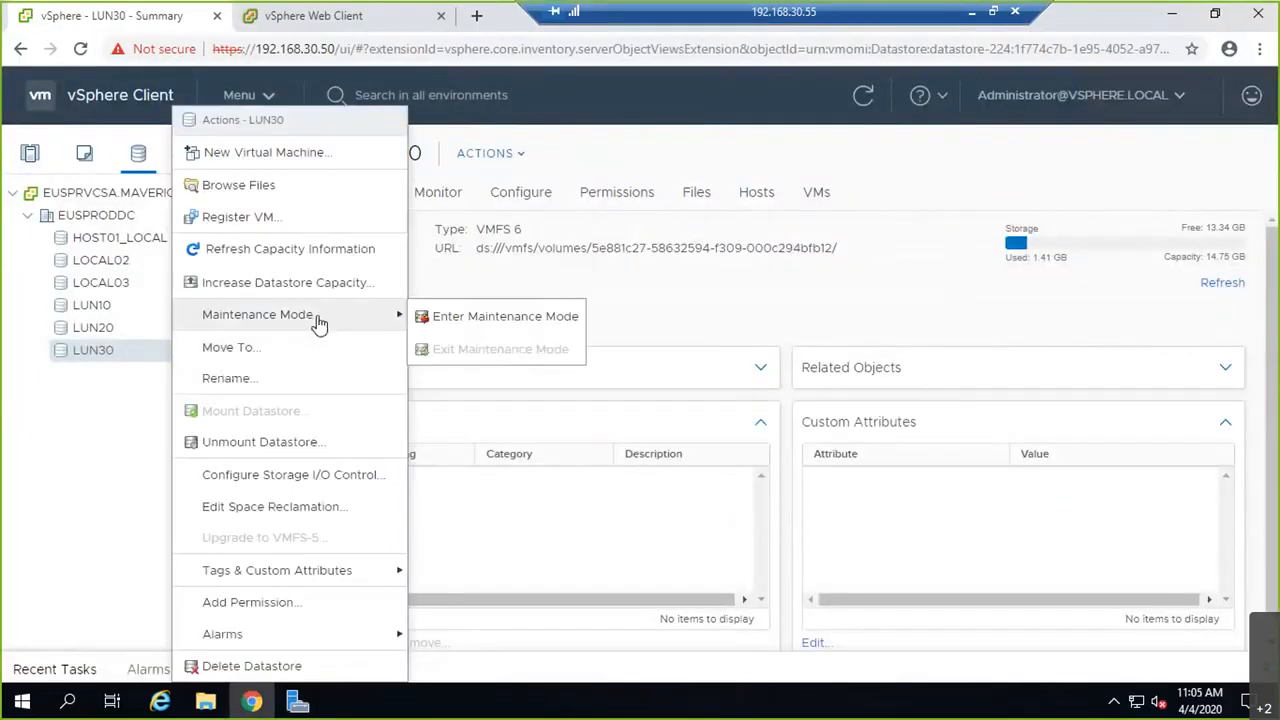
pyautogui.click(467, 318)
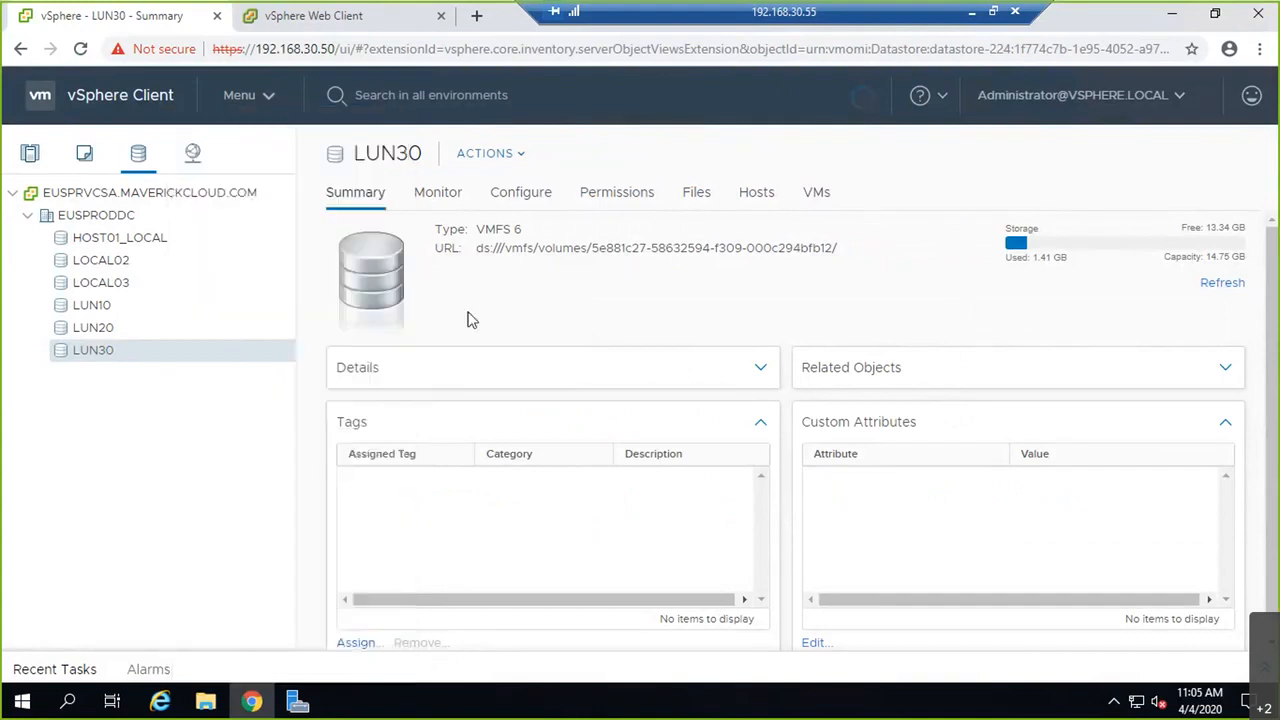
# Step: Unmount LUN30 from host euspresxi01 and follow the task in Recent Tasks
pyautogui.rightClick(160, 364)
pyautogui.click(255, 445)
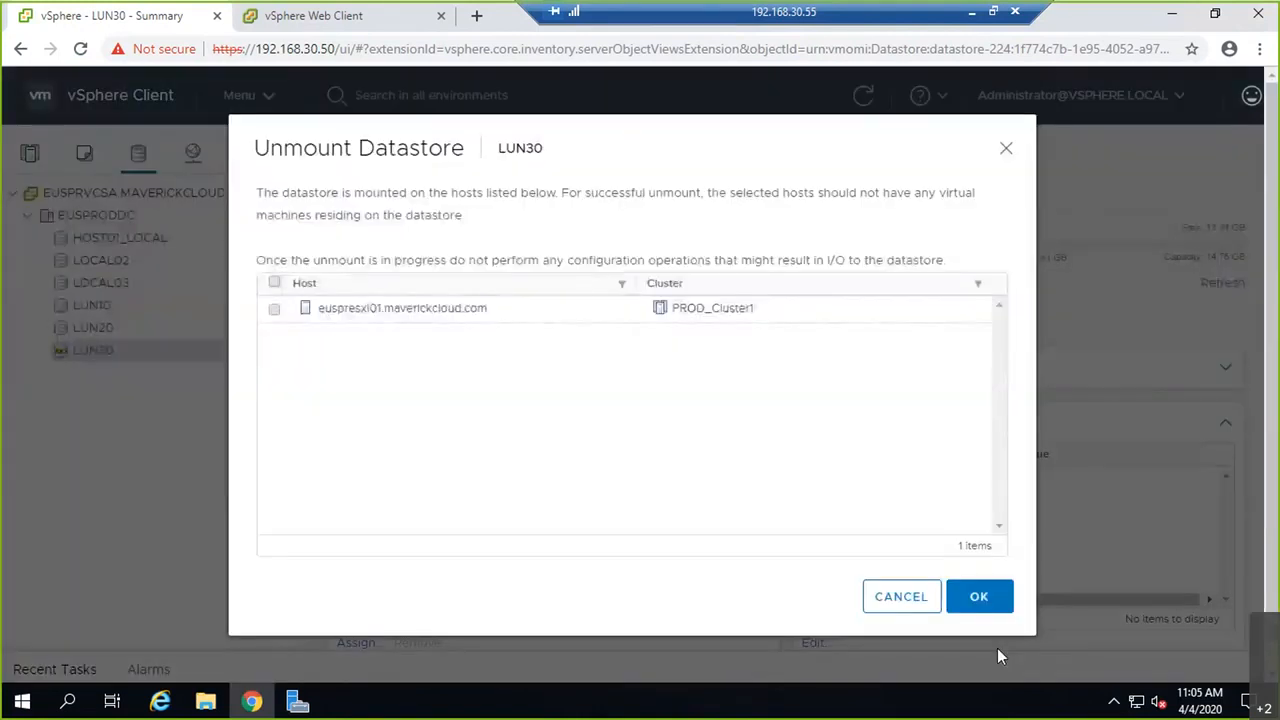
pyautogui.click(274, 309)
pyautogui.click(975, 596)
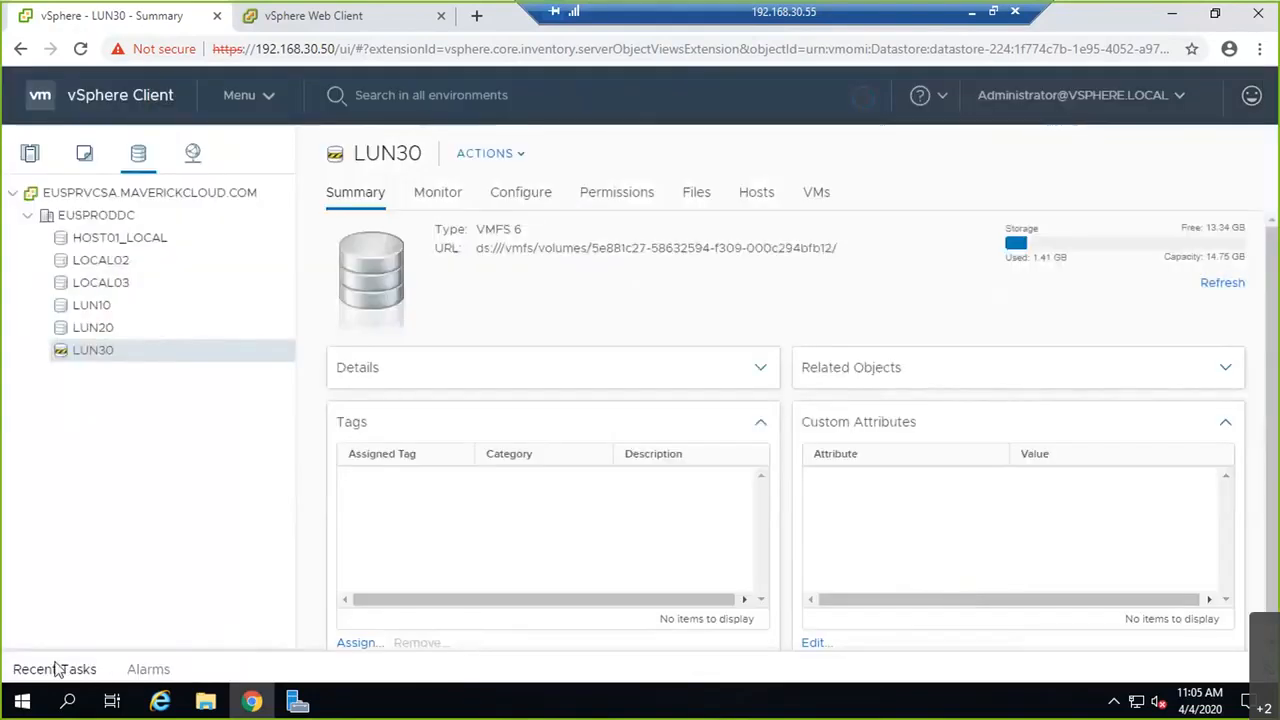
pyautogui.click(57, 668)
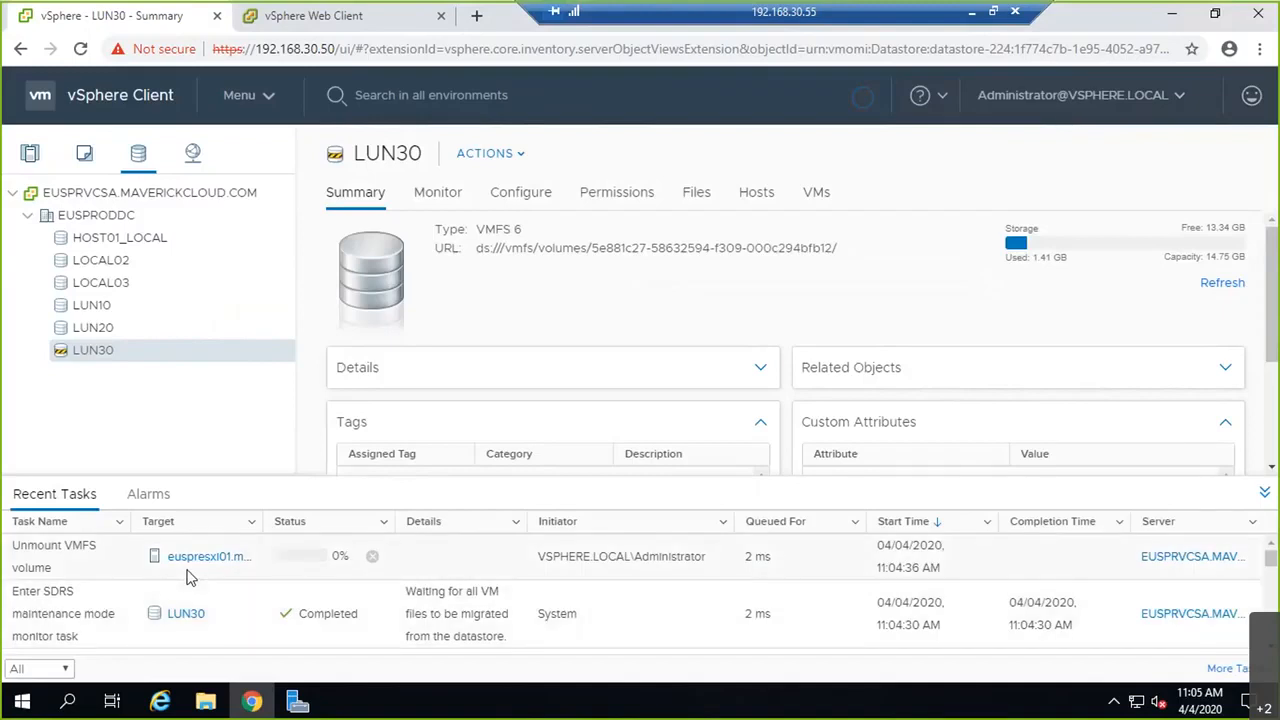
# Step: Delete the inaccessible LUN30 datastore, confirming with Yes
pyautogui.rightClick(195, 366)
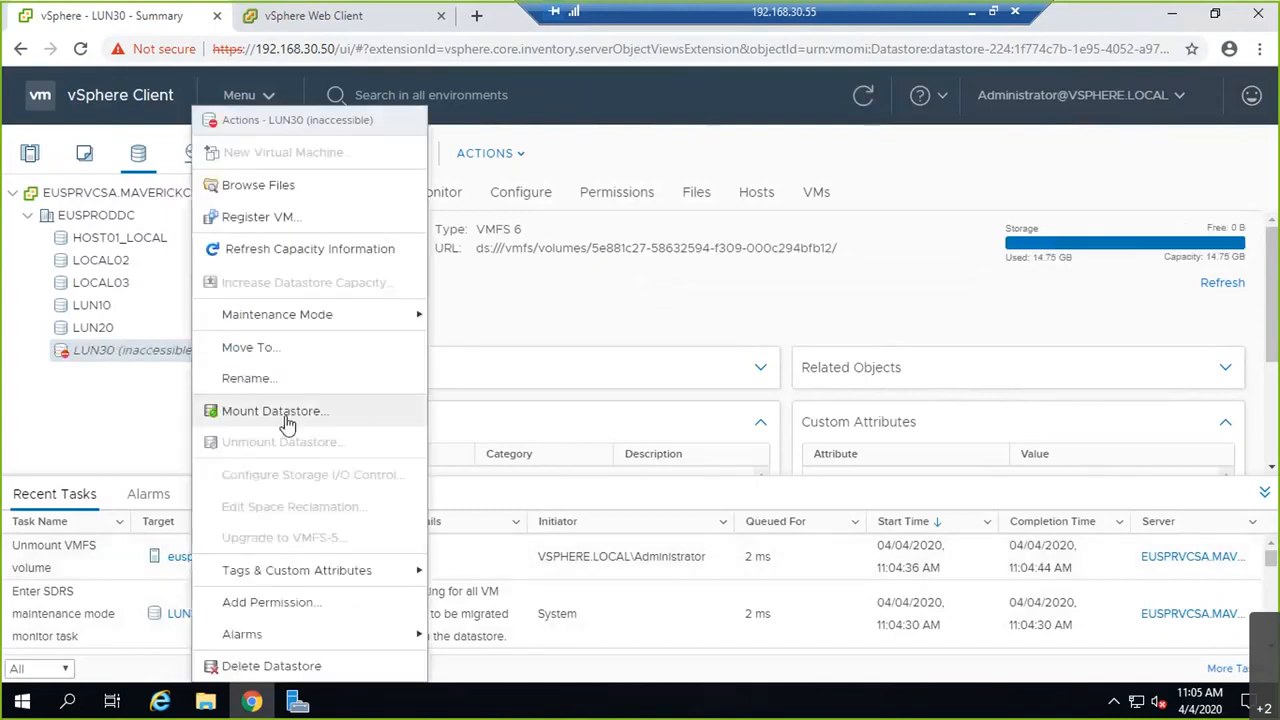
pyautogui.click(297, 666)
pyautogui.click(857, 476)
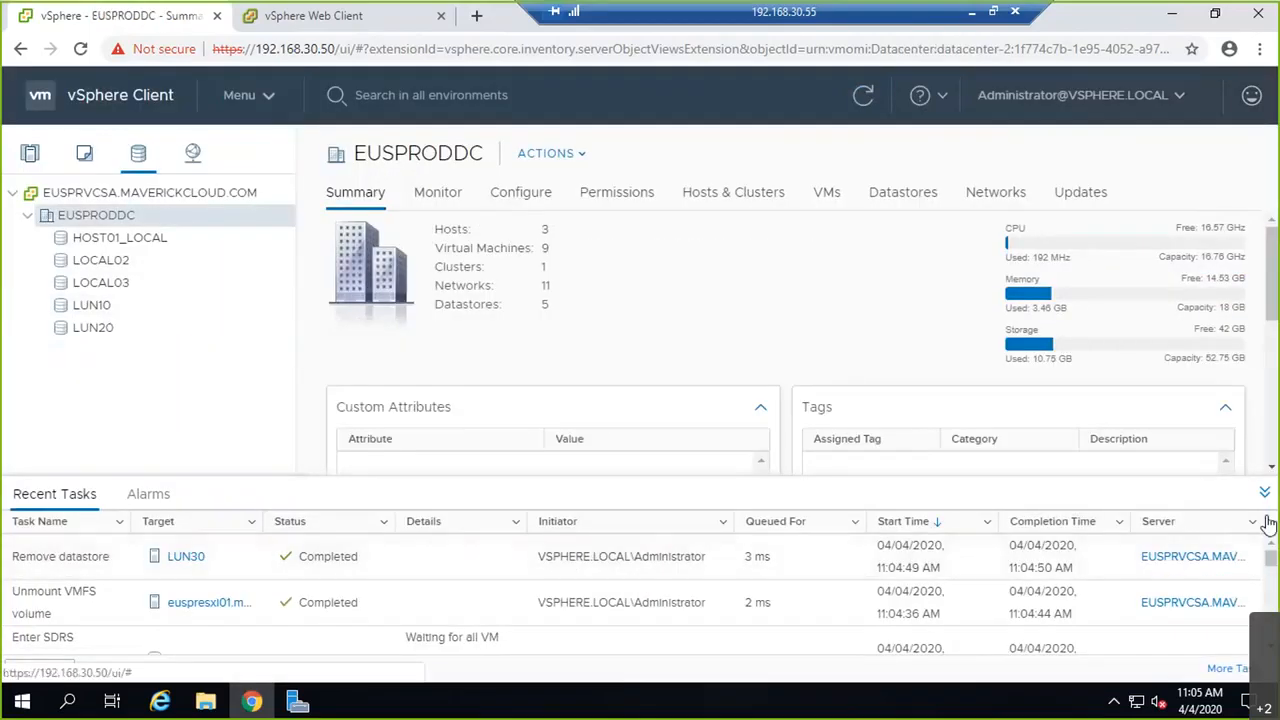
pyautogui.rightClick(143, 162)
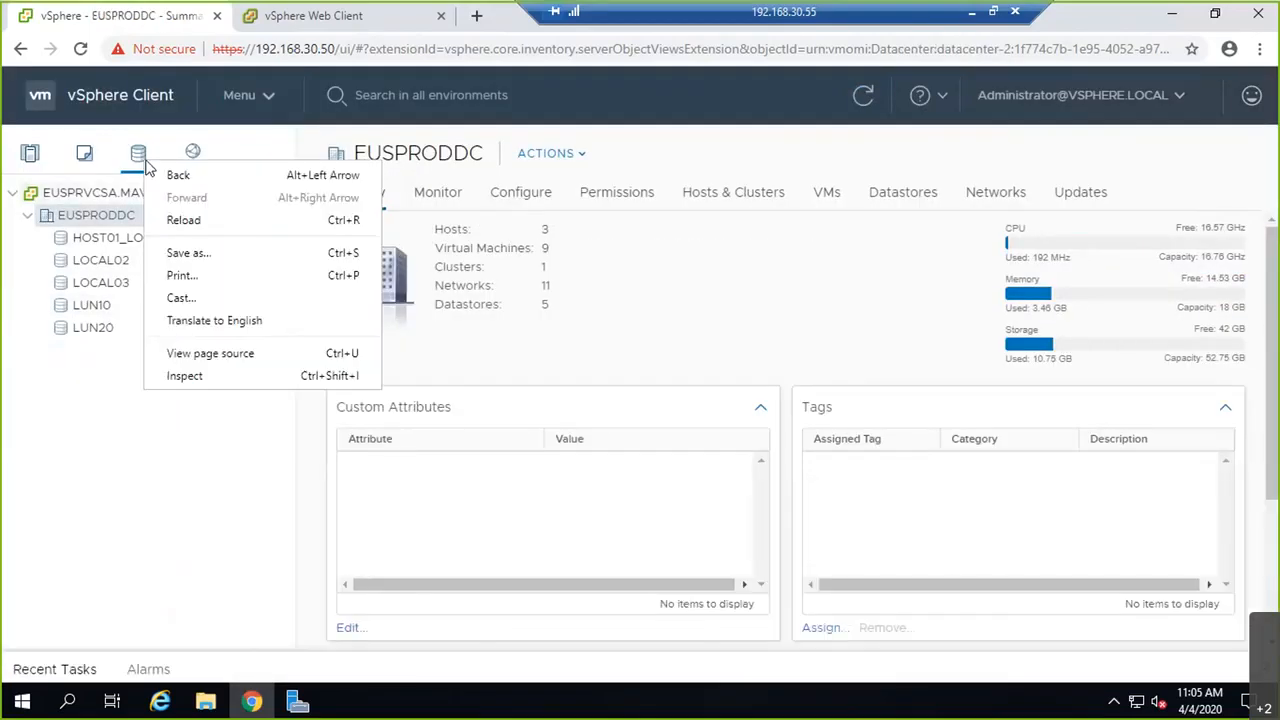
pyautogui.click(75, 218)
# Step: Start a new VMFS datastore on EUSPRODDC and select the 15 GB LUN 30 iSCSI disk seen by euspresxi02
pyautogui.rightClick(75, 218)
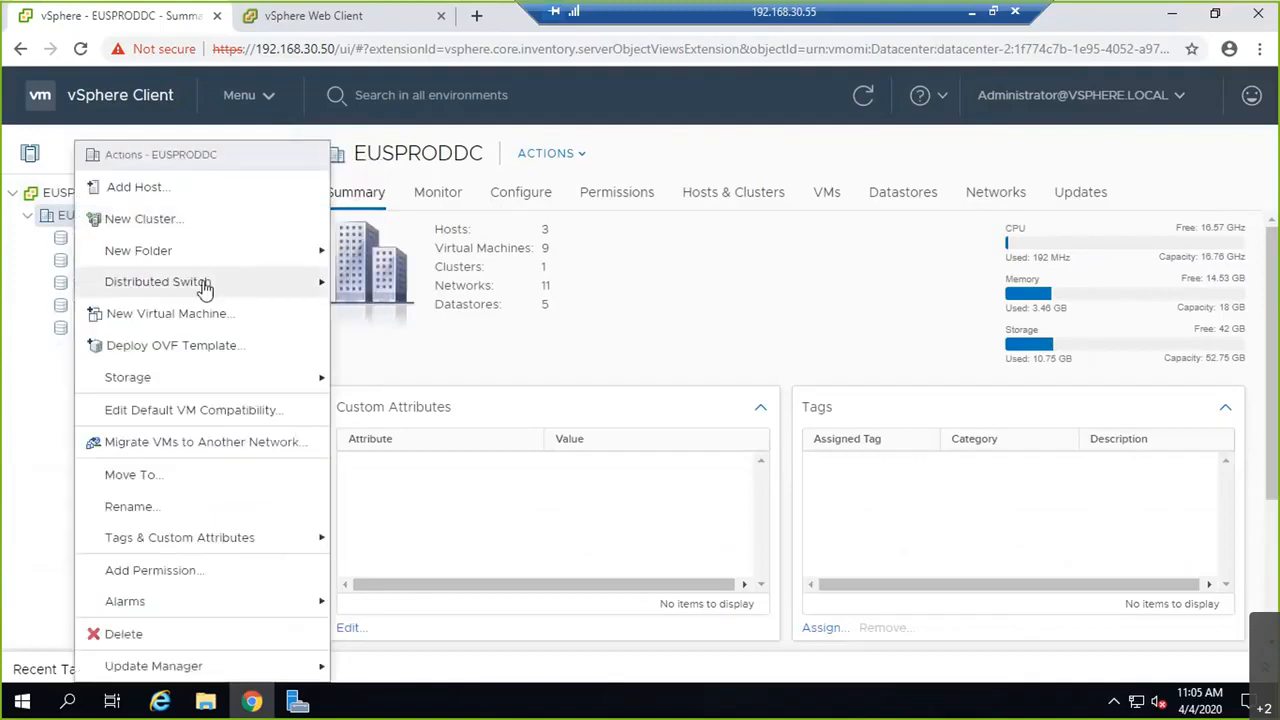
pyautogui.moveTo(244, 270)
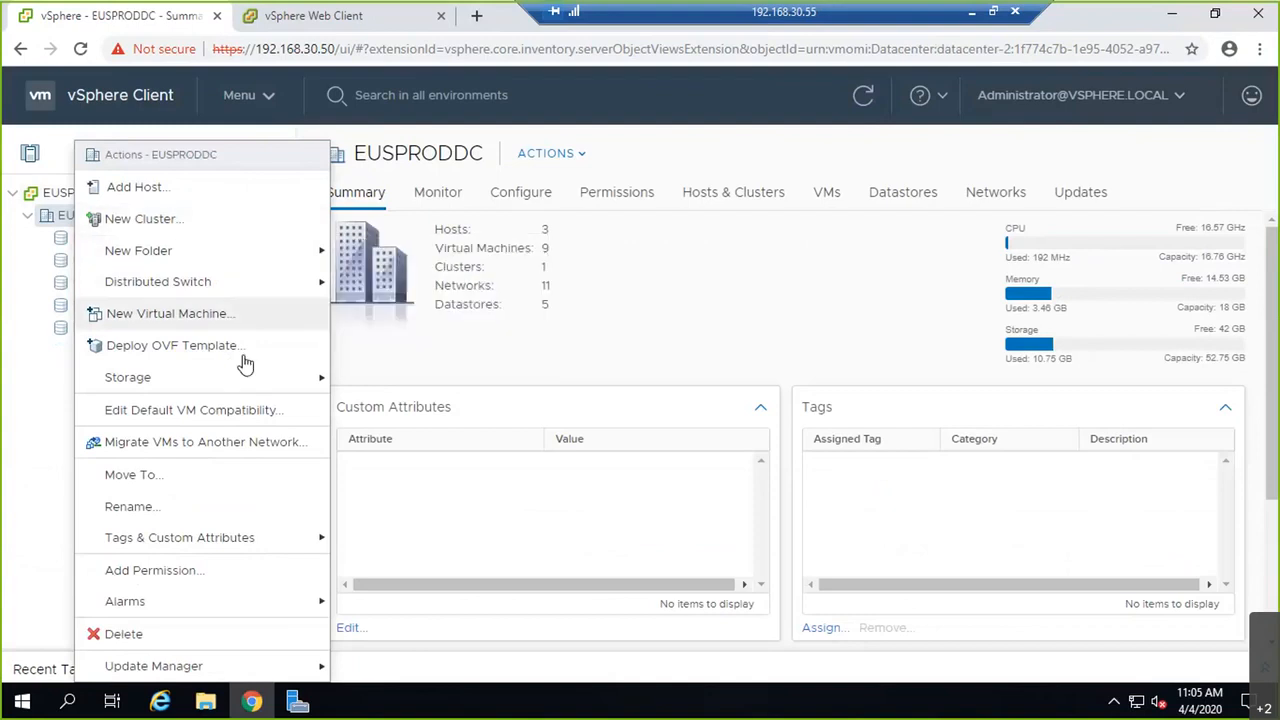
pyautogui.moveTo(250, 380)
pyautogui.click(400, 380)
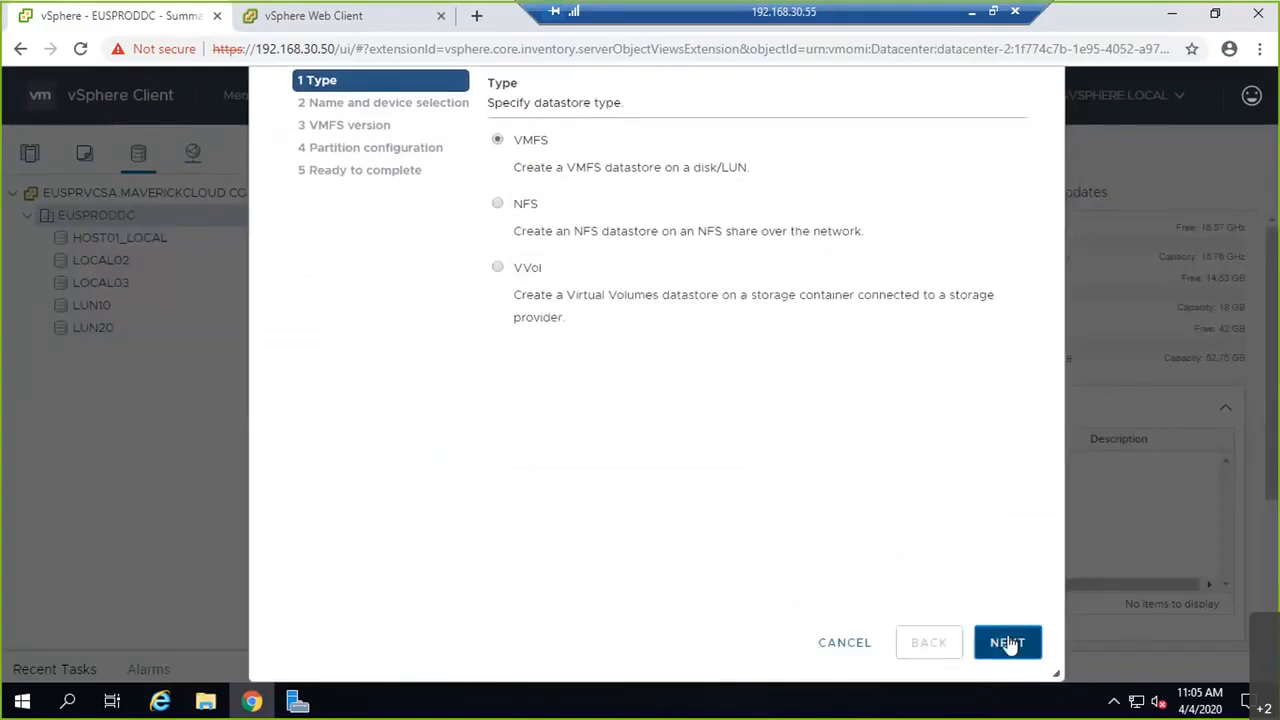
pyautogui.click(1008, 644)
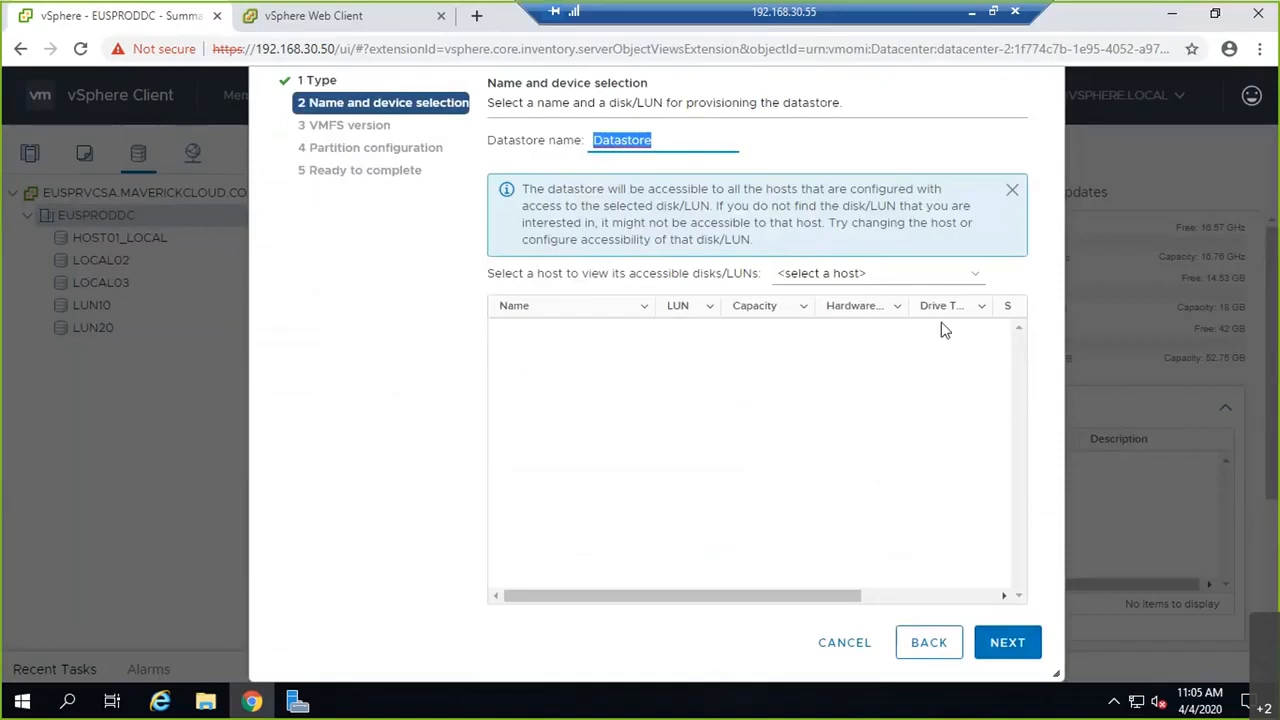
pyautogui.click(940, 274)
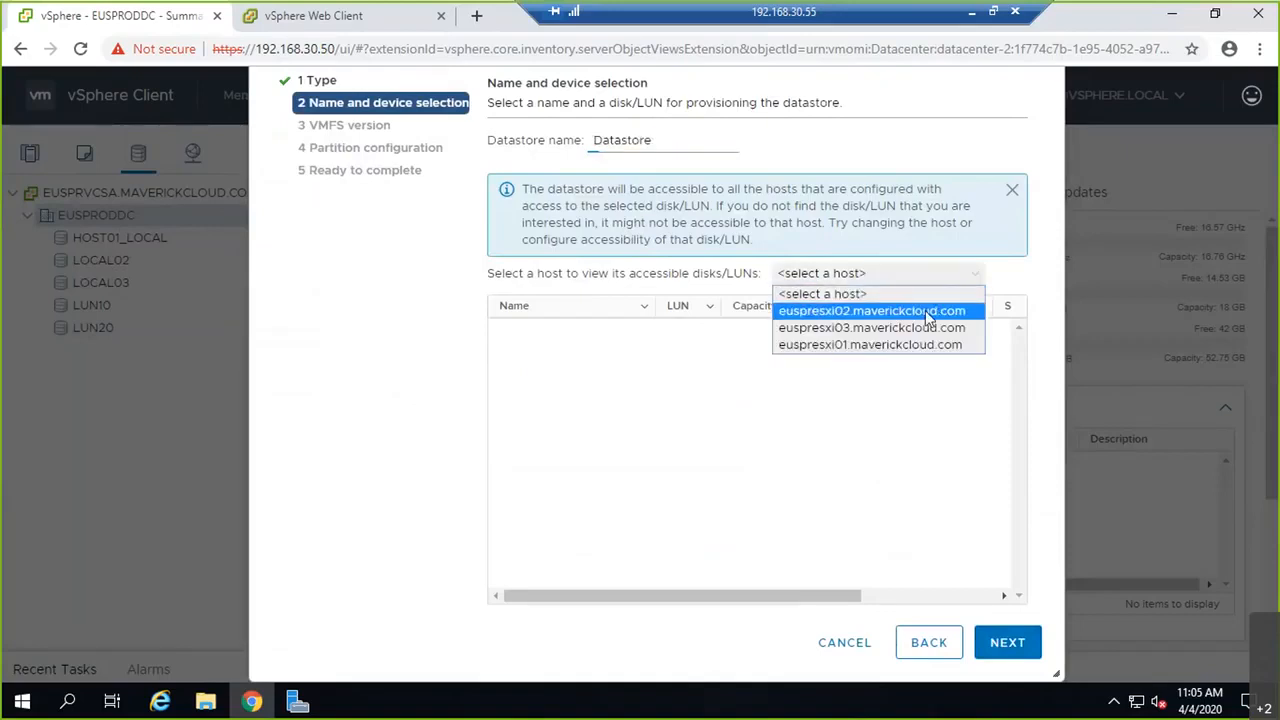
pyautogui.click(930, 312)
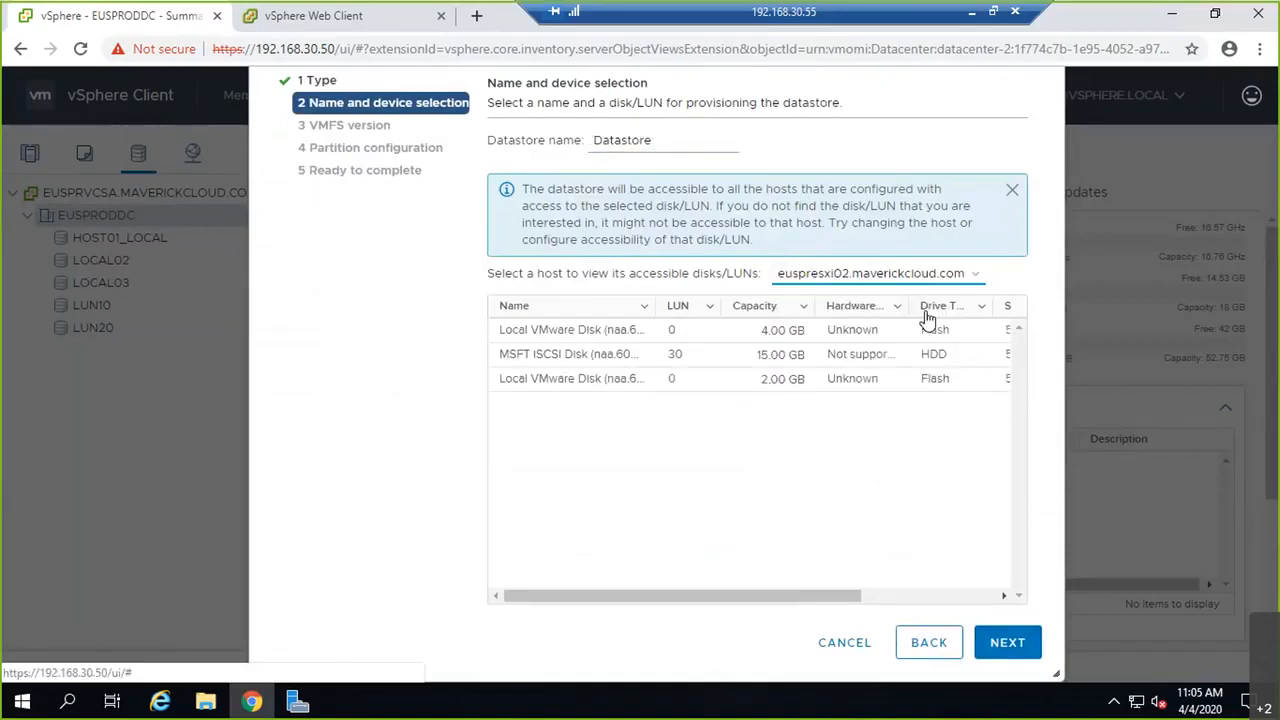
pyautogui.click(671, 354)
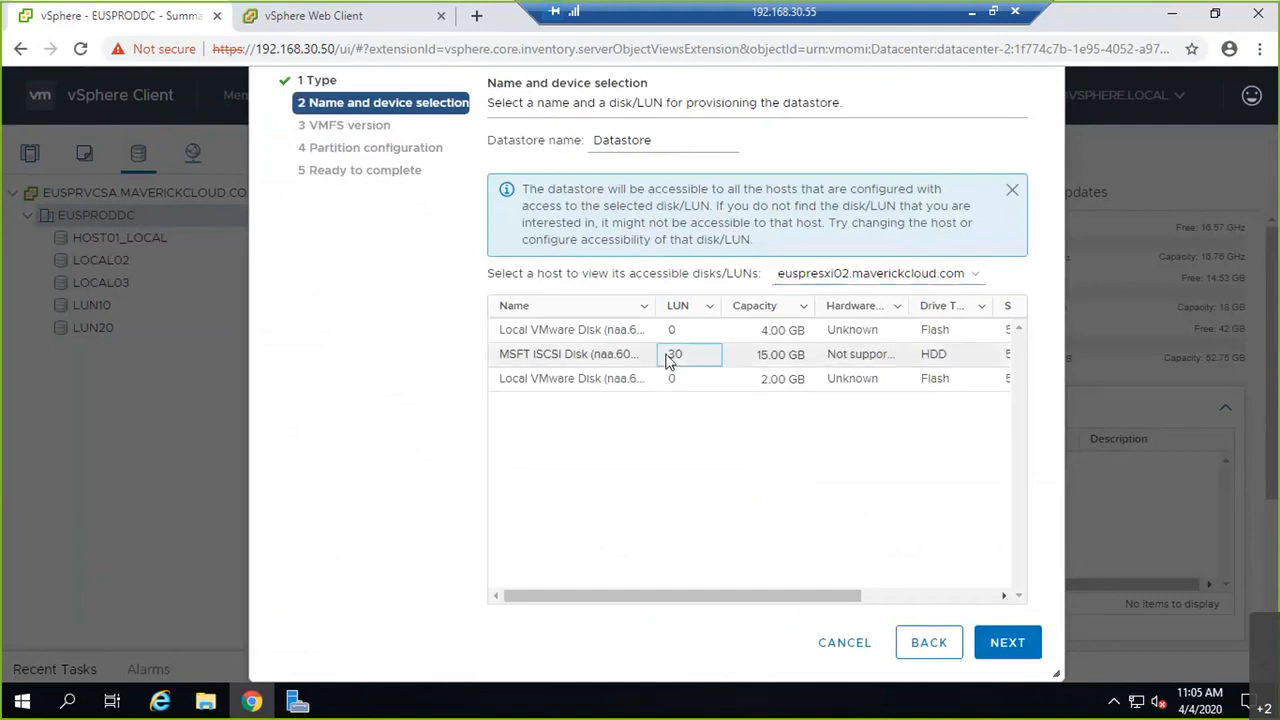
# Step: Name the datastore LUN30, choose VMFS 6, and keep the full 15 GB partition
pyautogui.click(674, 140)
pyautogui.moveTo(674, 140); pyautogui.dragTo(588, 140)
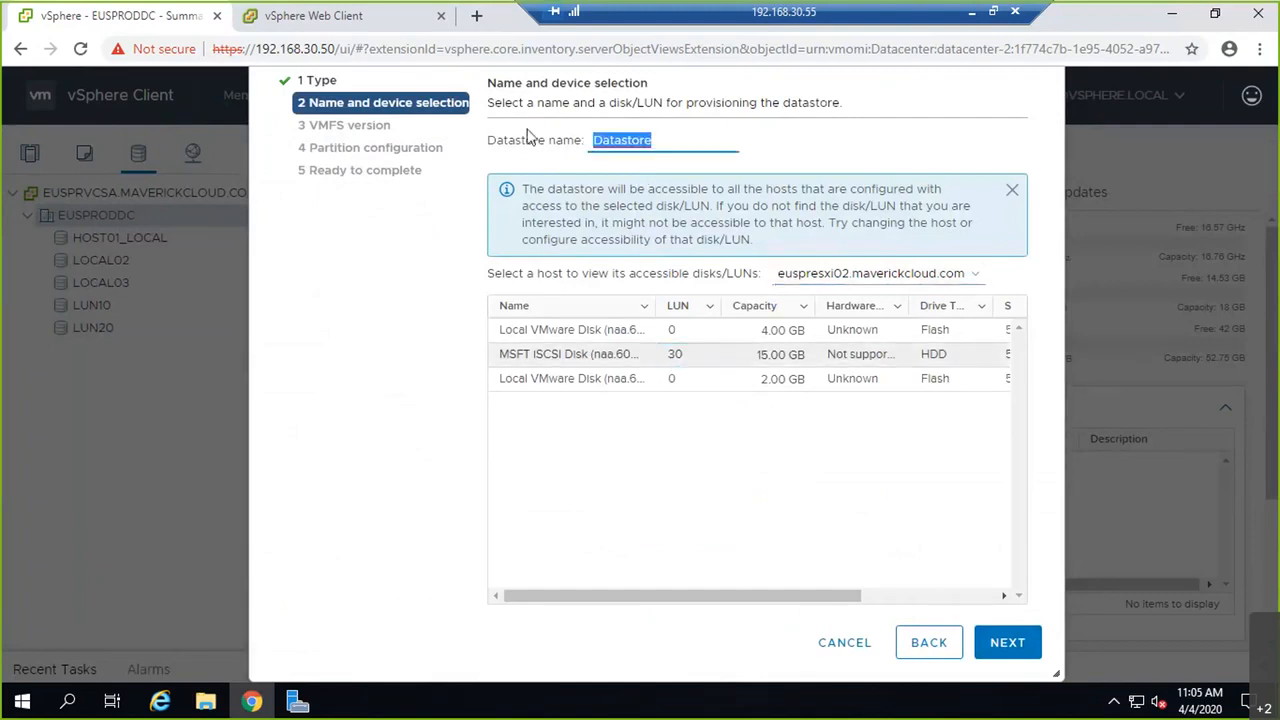
pyautogui.write('LUN30')
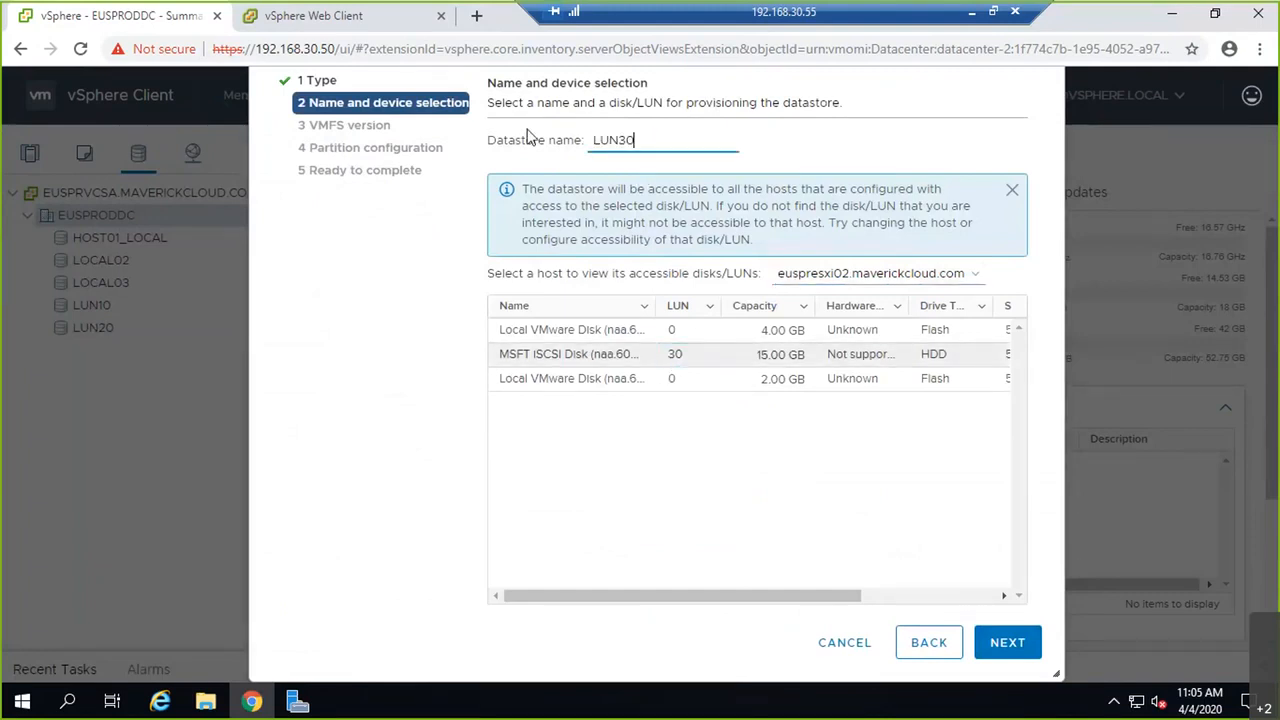
pyautogui.click(1006, 641)
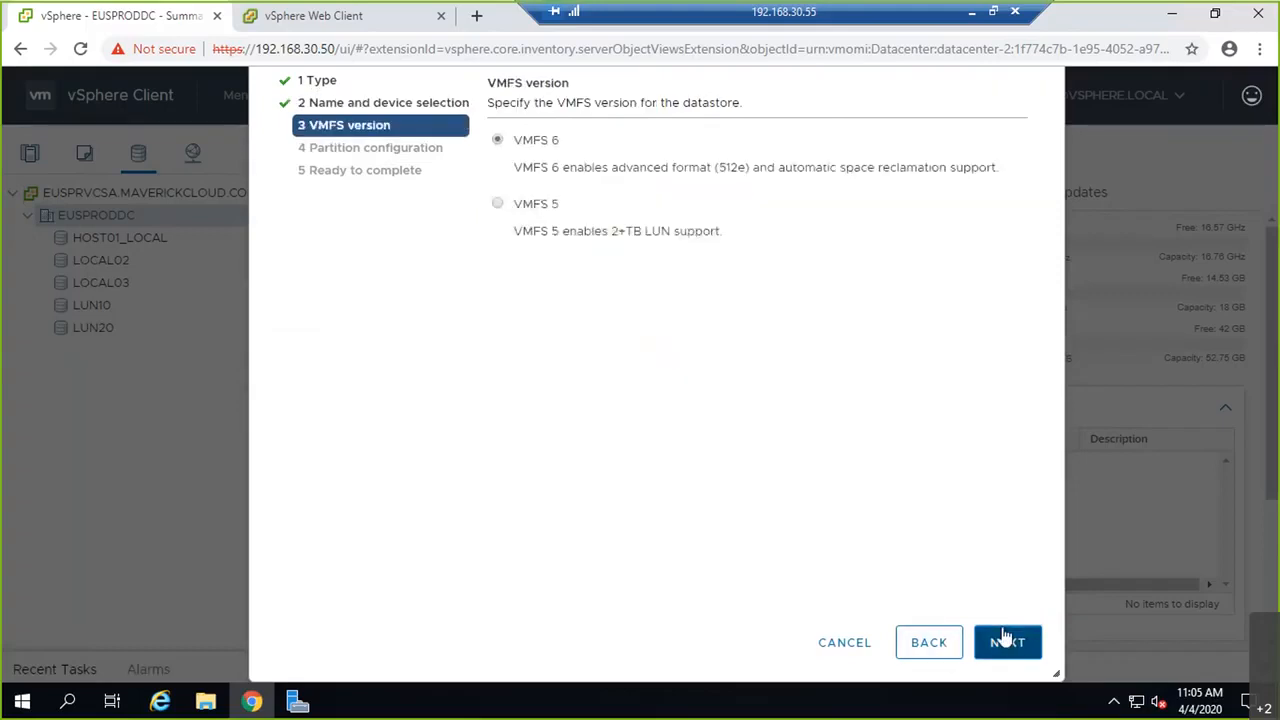
pyautogui.click(1006, 641)
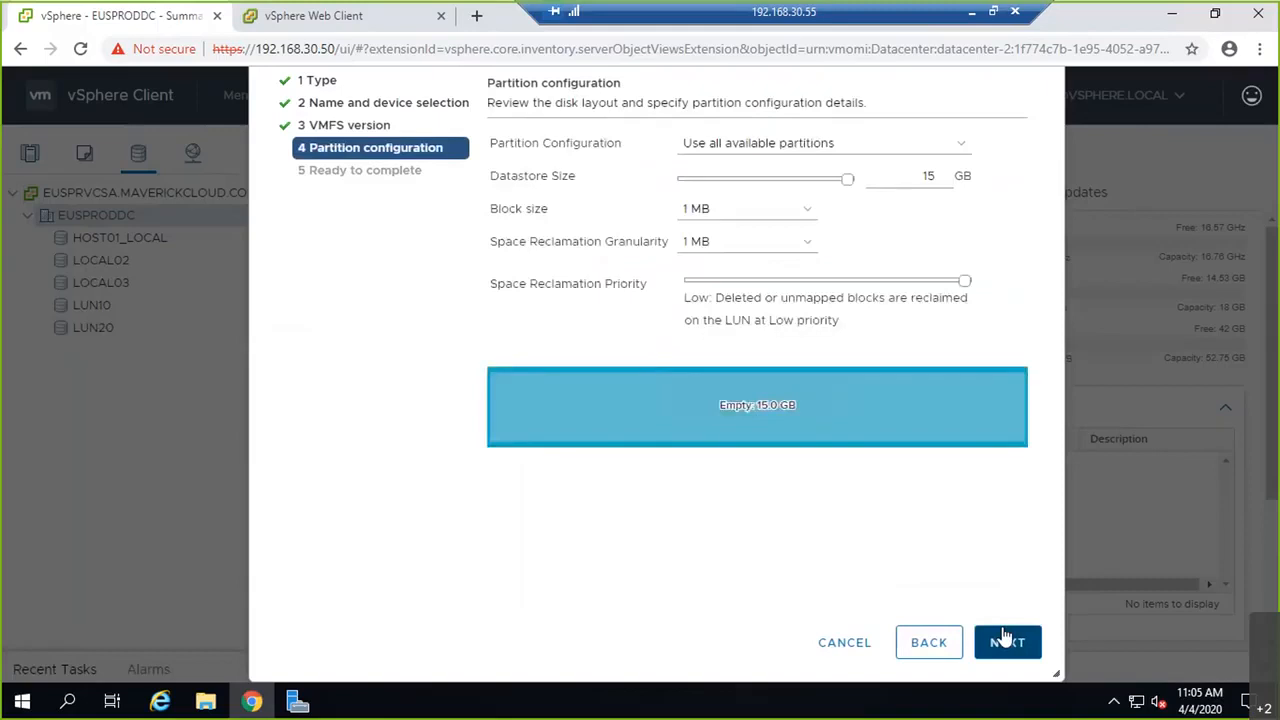
pyautogui.click(1006, 640)
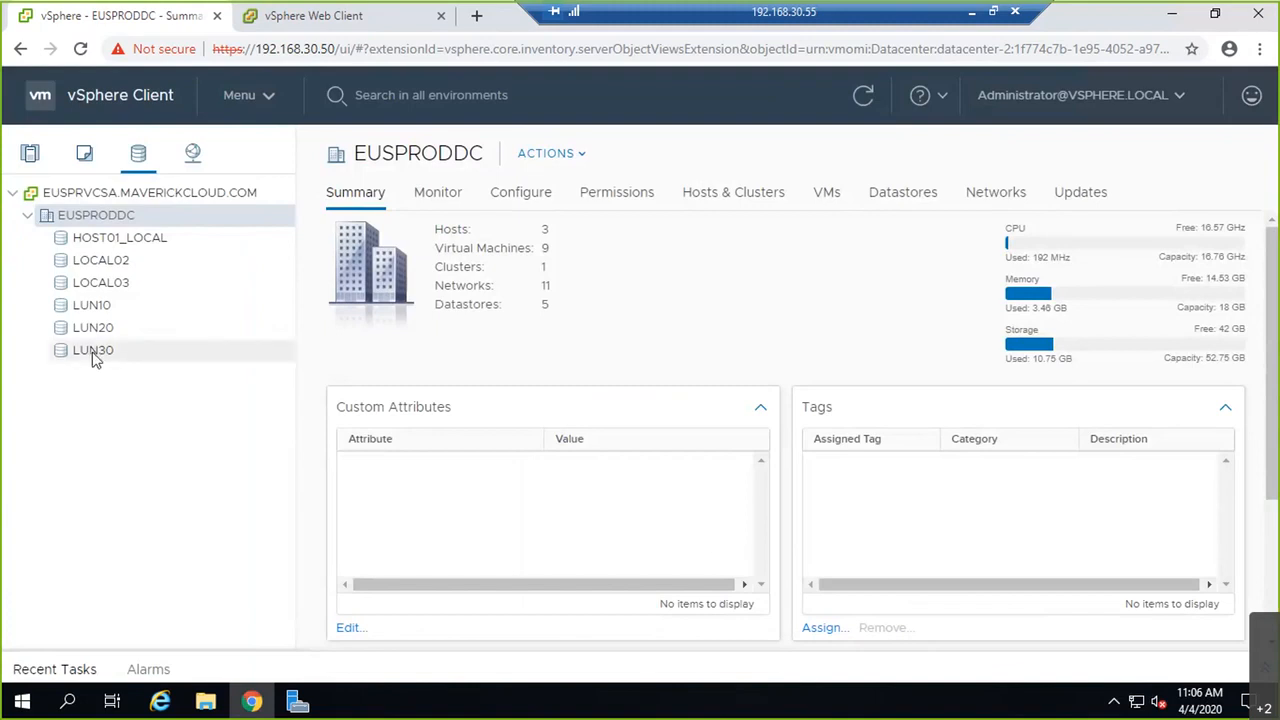
pyautogui.click(30, 152)
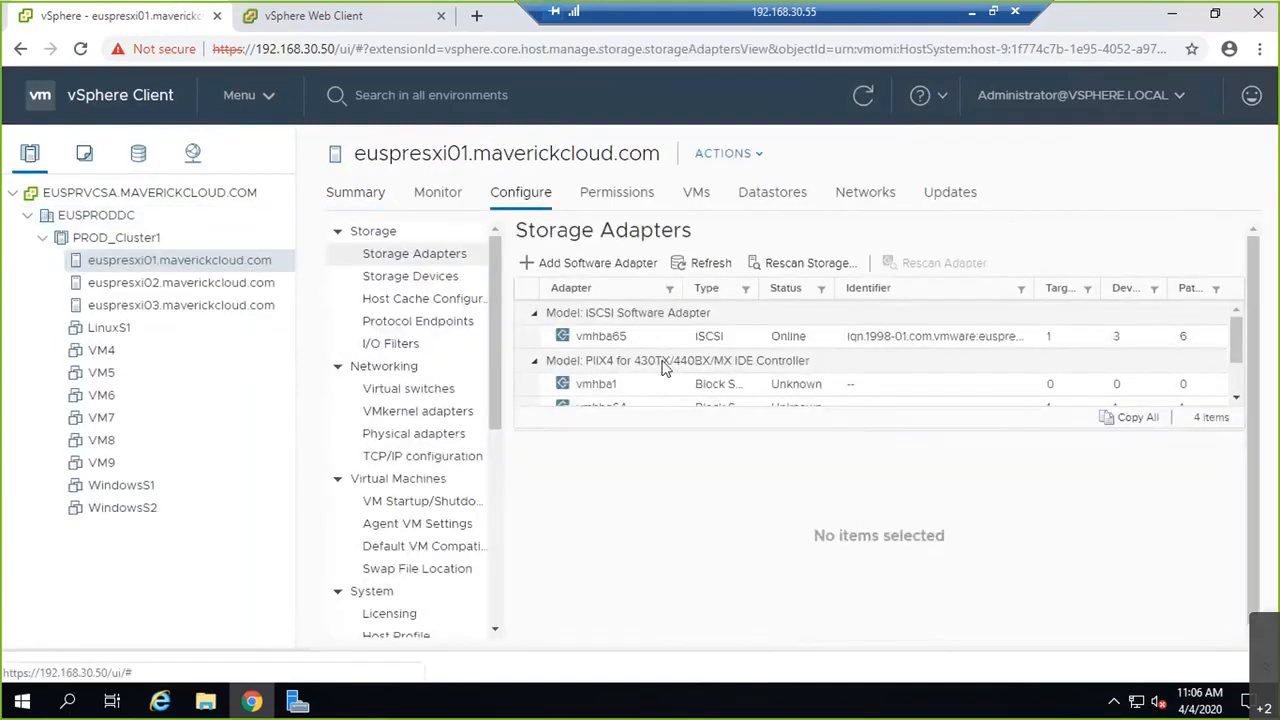
# Step: View euspresxi01's datastores (HOST01_LOCAL, LUN10, LUN20) and bring up the host's Power actions
pyautogui.moveTo(882, 428); pyautogui.dragTo(886, 577)
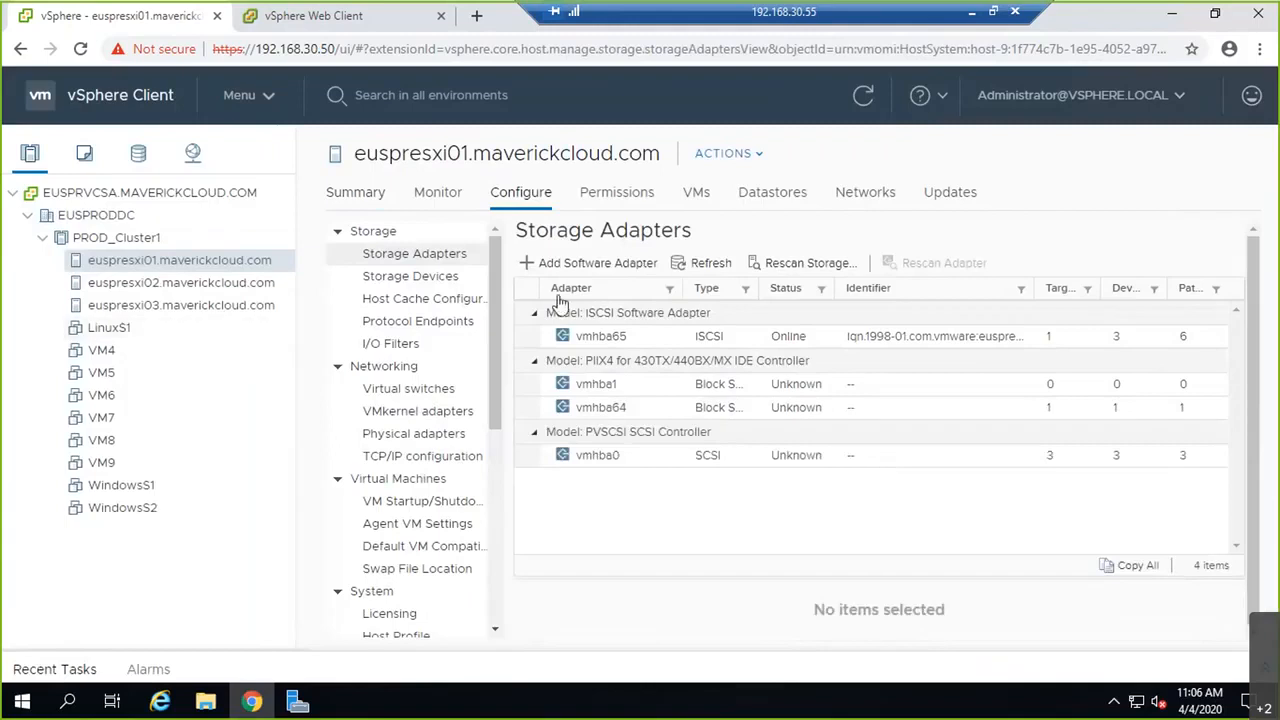
pyautogui.click(782, 200)
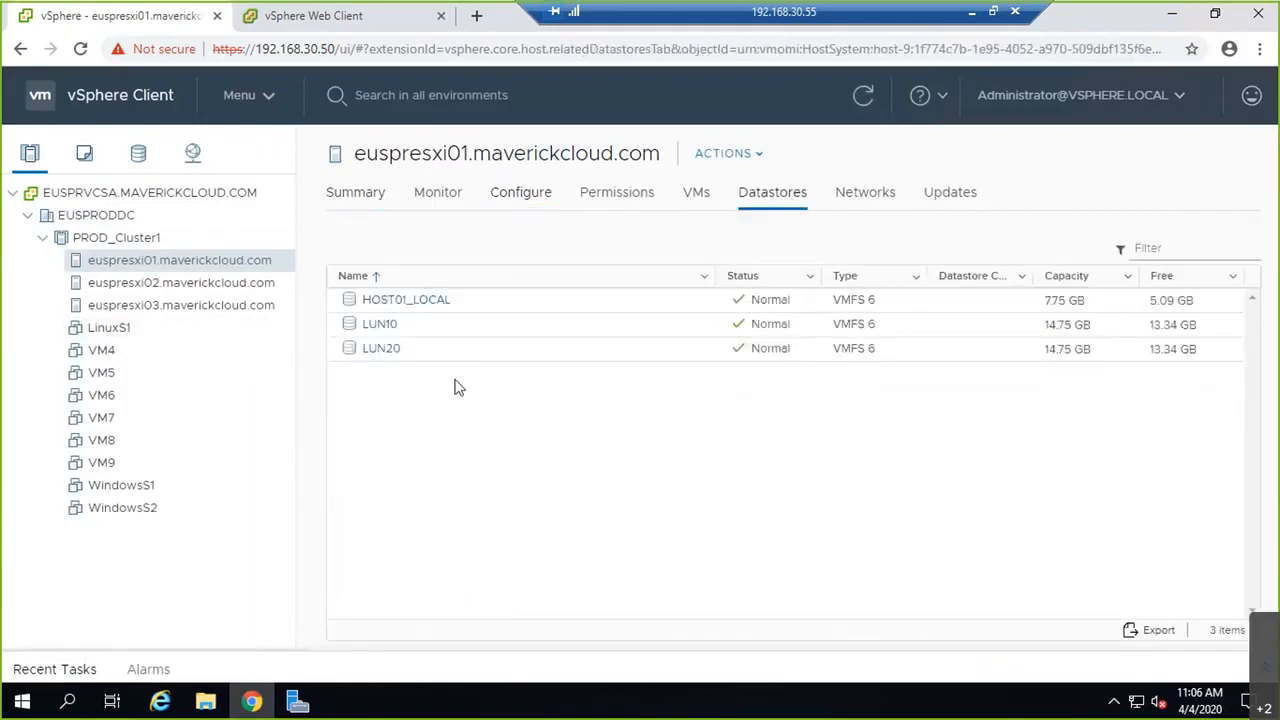
pyautogui.rightClick(158, 262)
pyautogui.moveTo(263, 258)
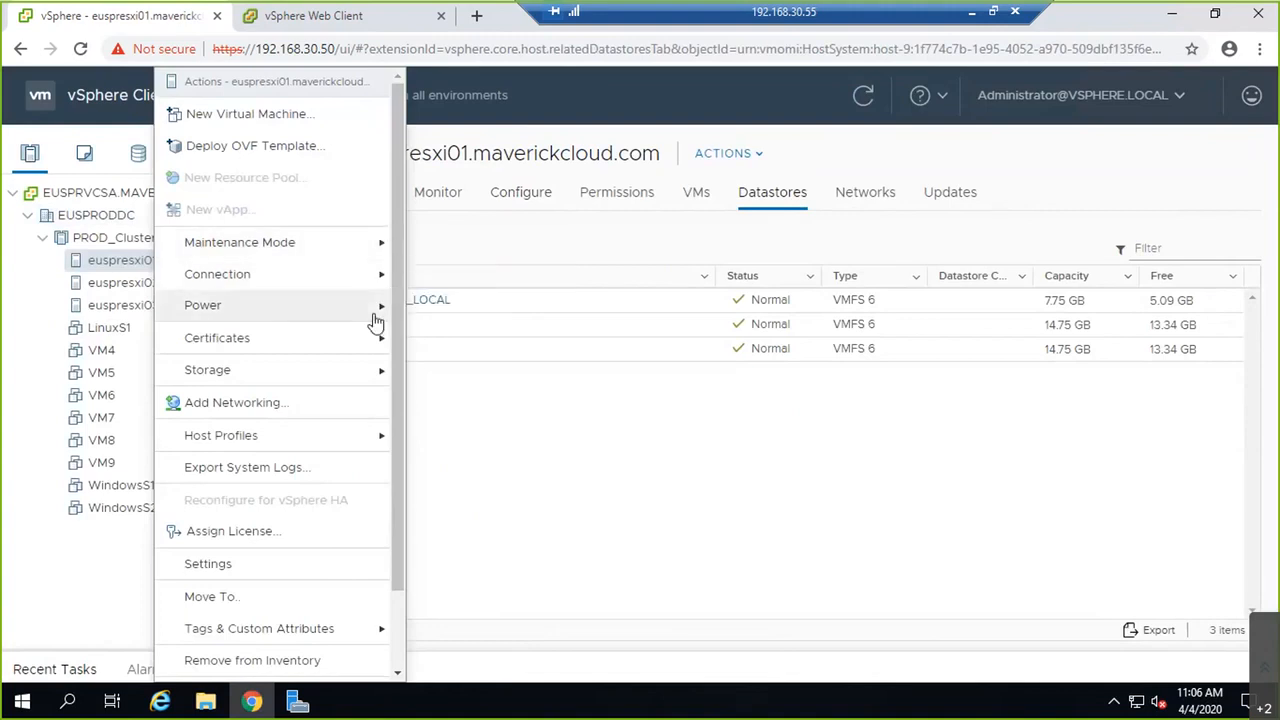
# Step: Reboot host euspresxi01, entering 'Reboot' as the reason
pyautogui.moveTo(378, 310)
pyautogui.click(437, 405)
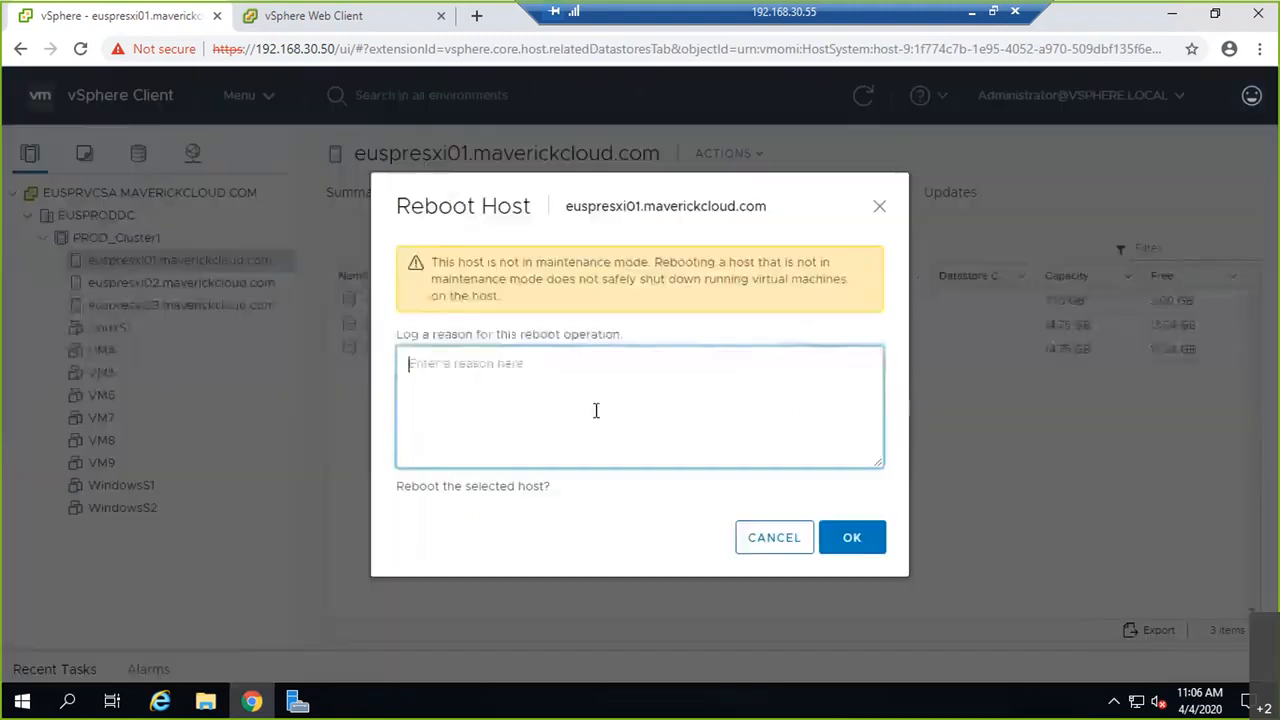
pyautogui.write('Reboot')
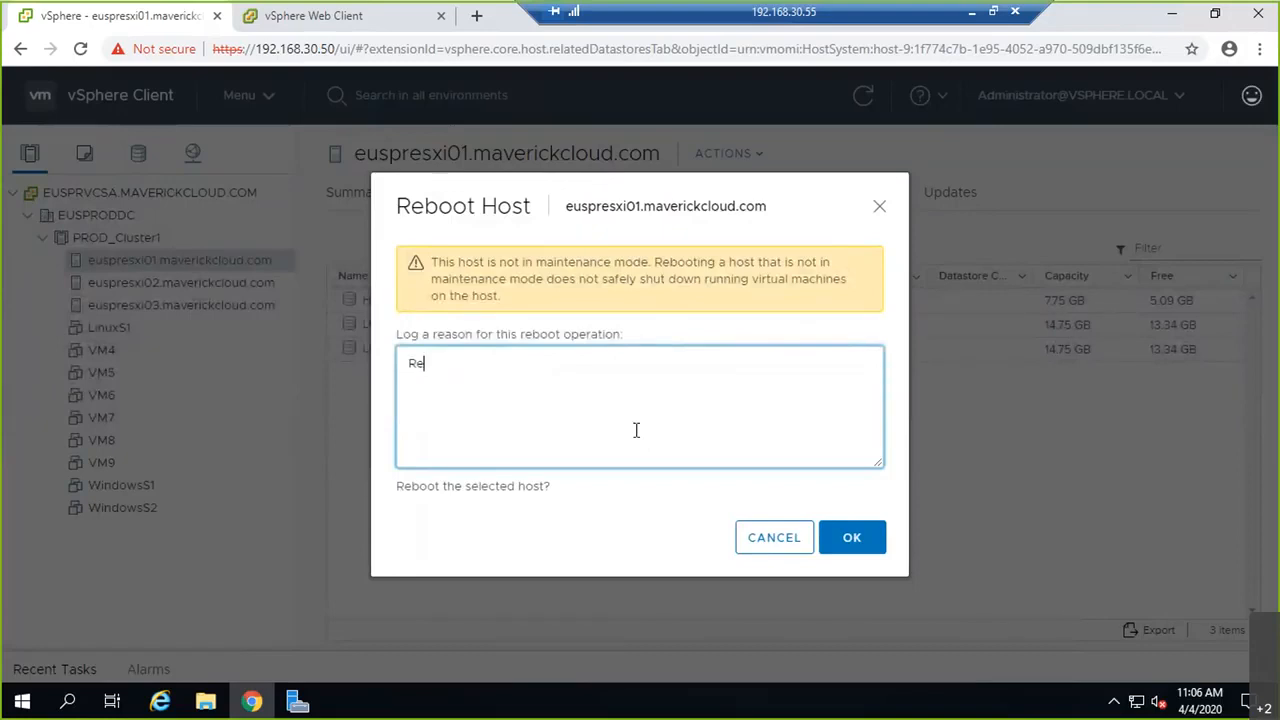
pyautogui.click(855, 538)
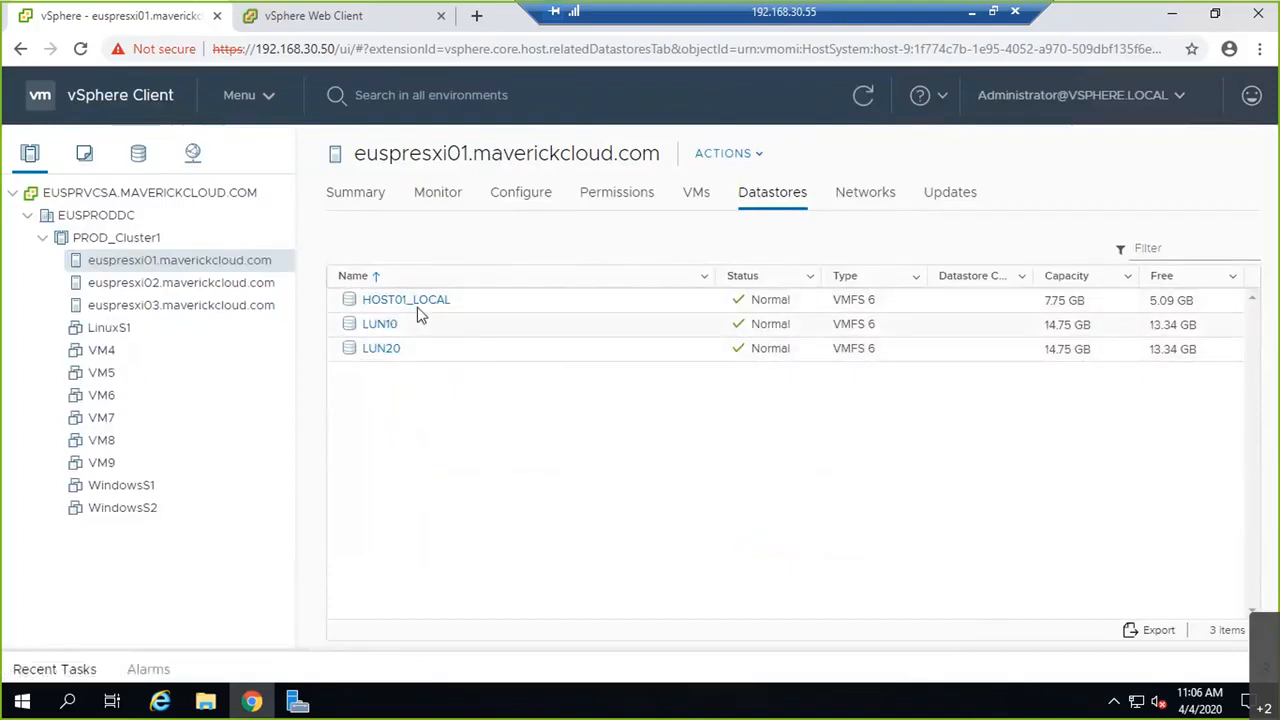
# Step: Compare the datastore lists of euspresxi02, euspresxi03 and euspresxi01
pyautogui.click(205, 285)
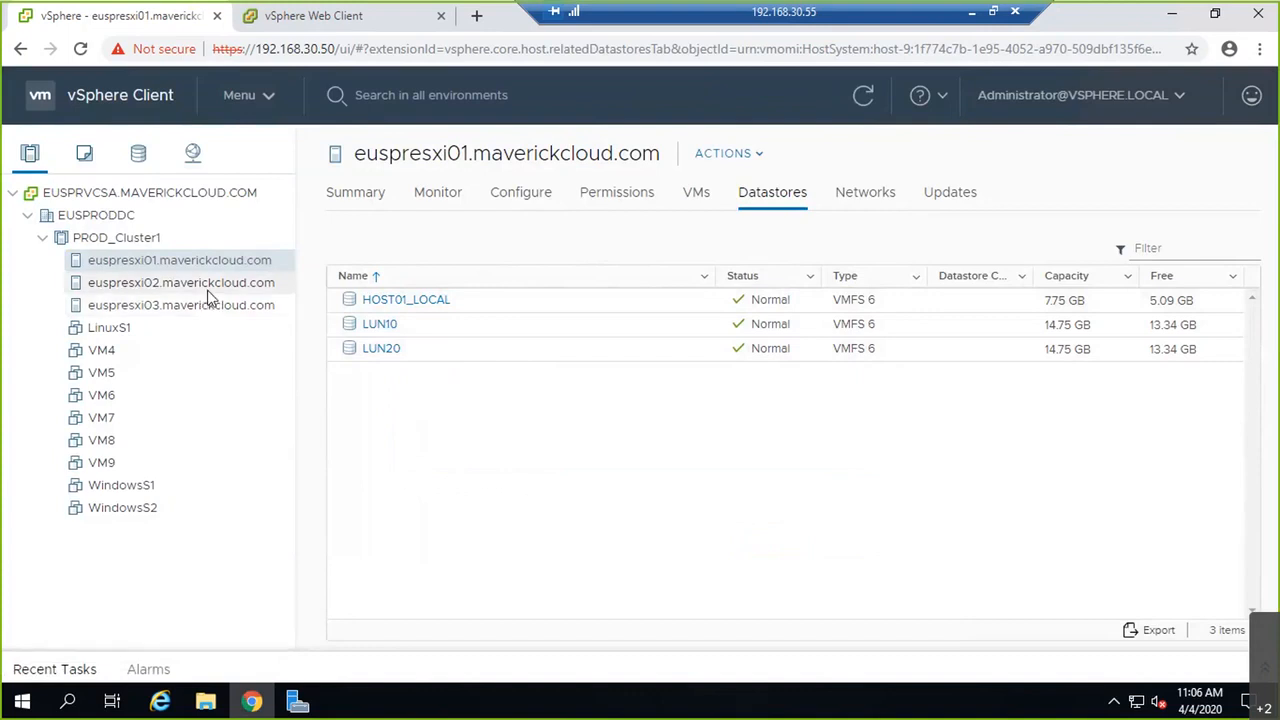
pyautogui.click(214, 310)
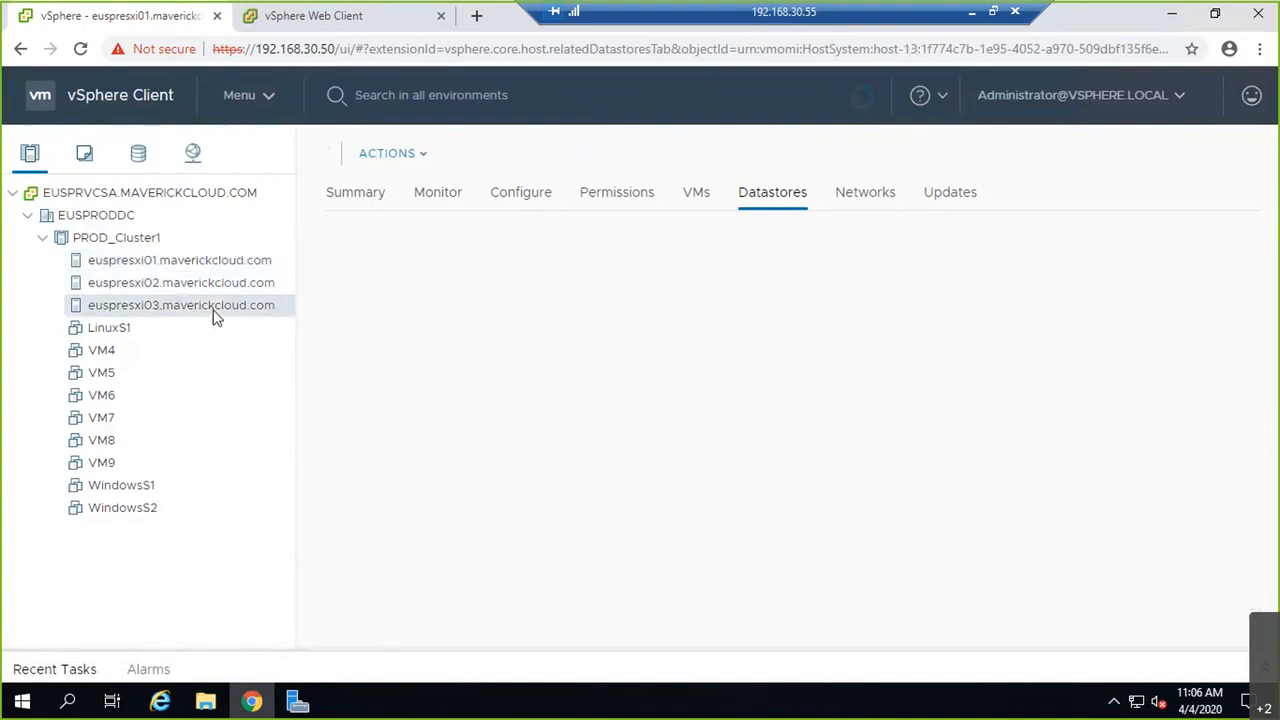
pyautogui.click(262, 261)
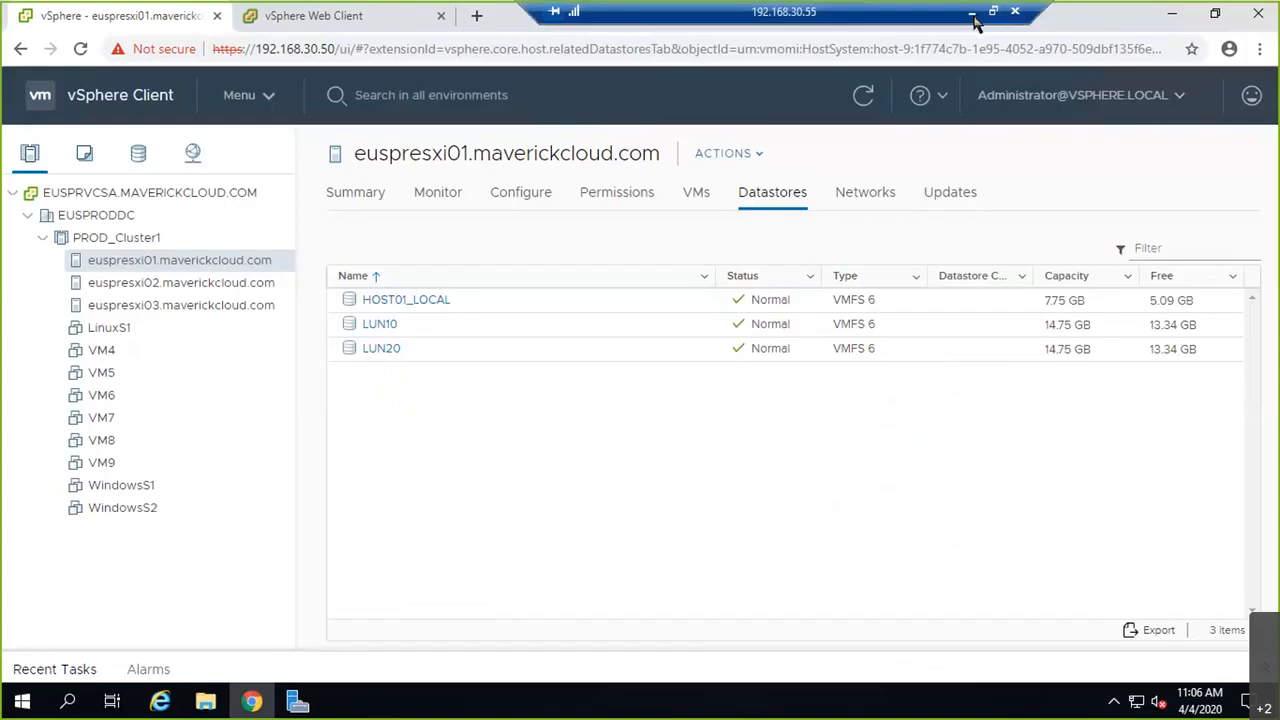
# Step: Log in to the ESX02.maverick ESXi Host Client as root with the account password, then reload the page
pyautogui.click(973, 16)
pyautogui.click(259, 706)
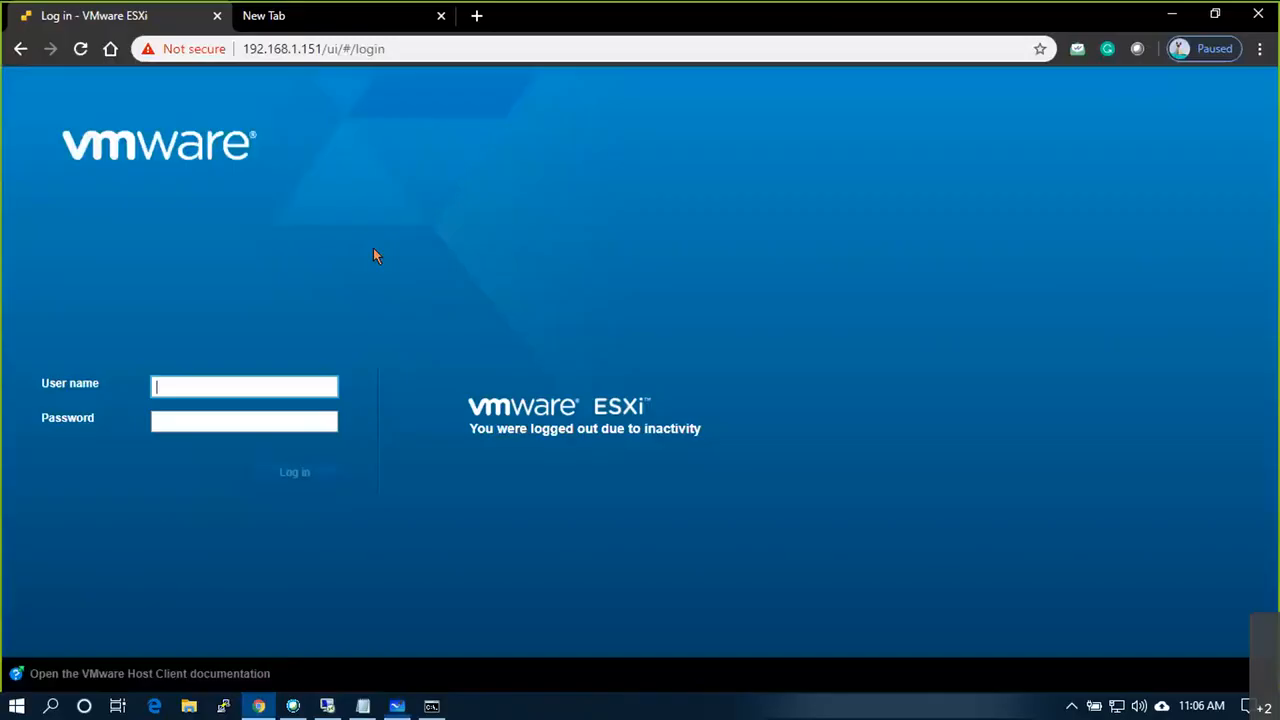
pyautogui.write('root')
pyautogui.press('Tab')
pyautogui.write('••••••••••')
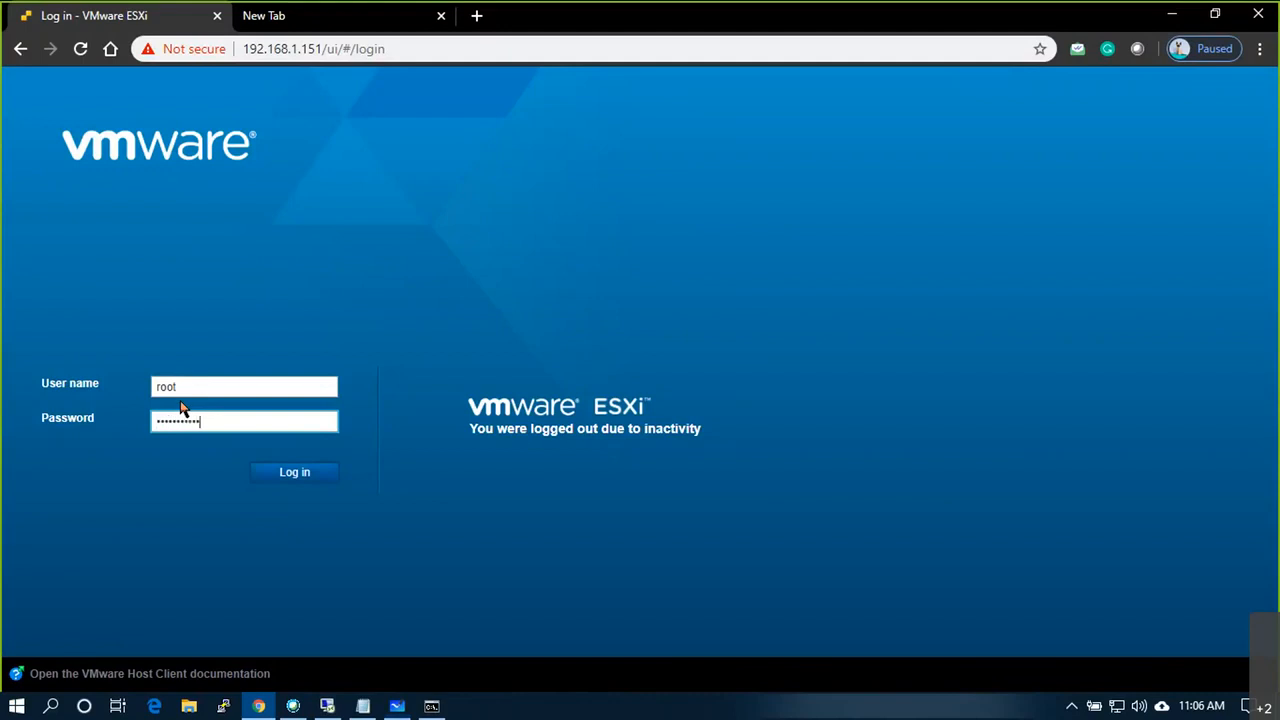
pyautogui.press('Return')
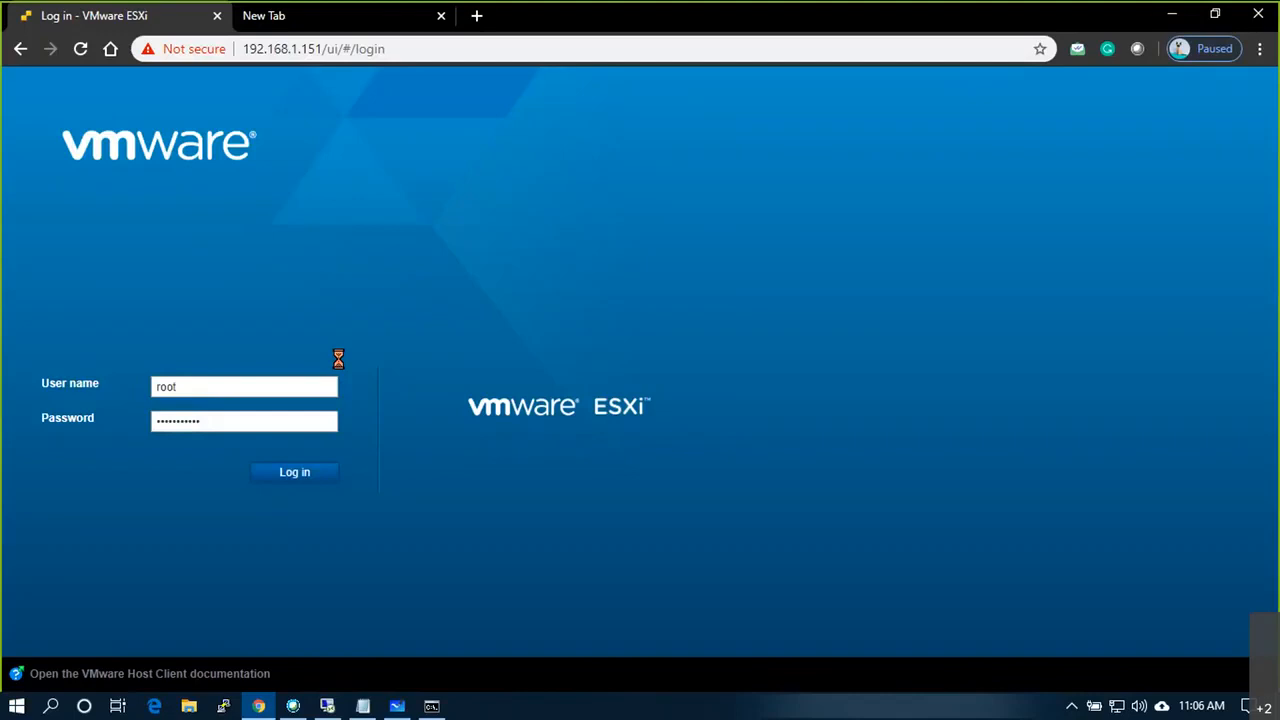
pyautogui.click(87, 56)
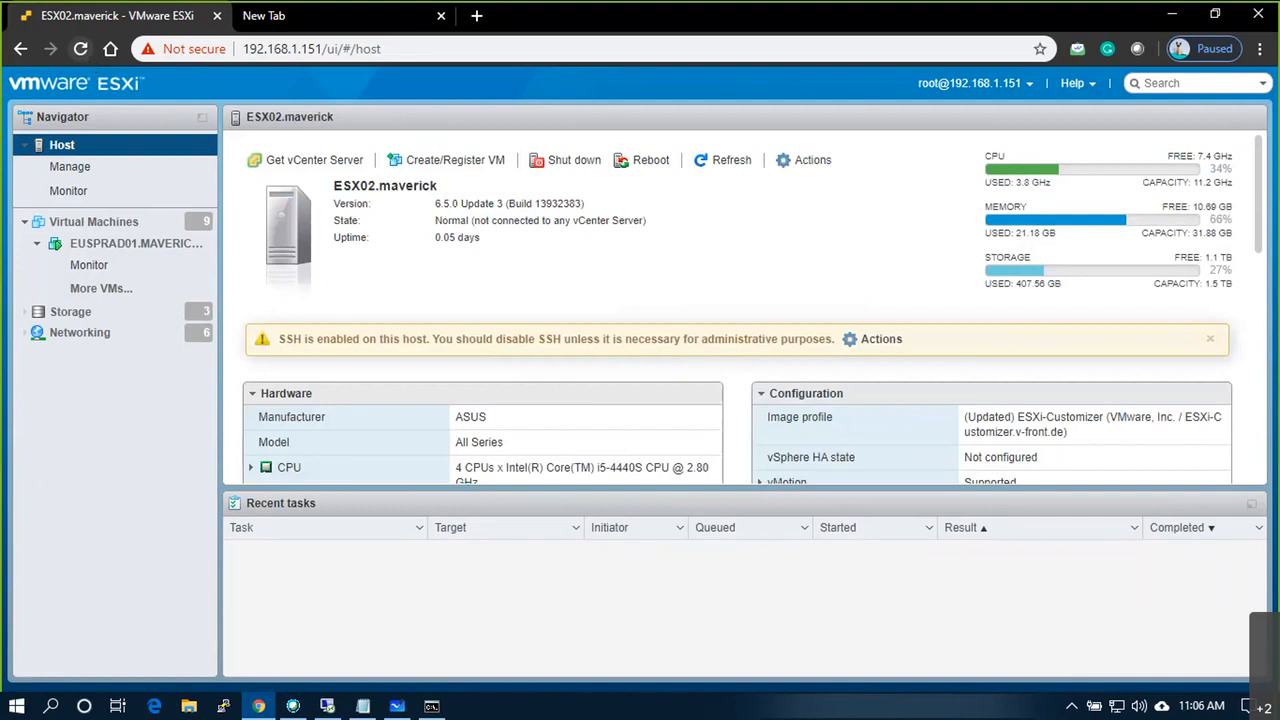
# Step: Watch the EUSPRESXI01 VM console until the nested host is back up on ESXi 6.7.0, then close it
pyautogui.click(155, 230)
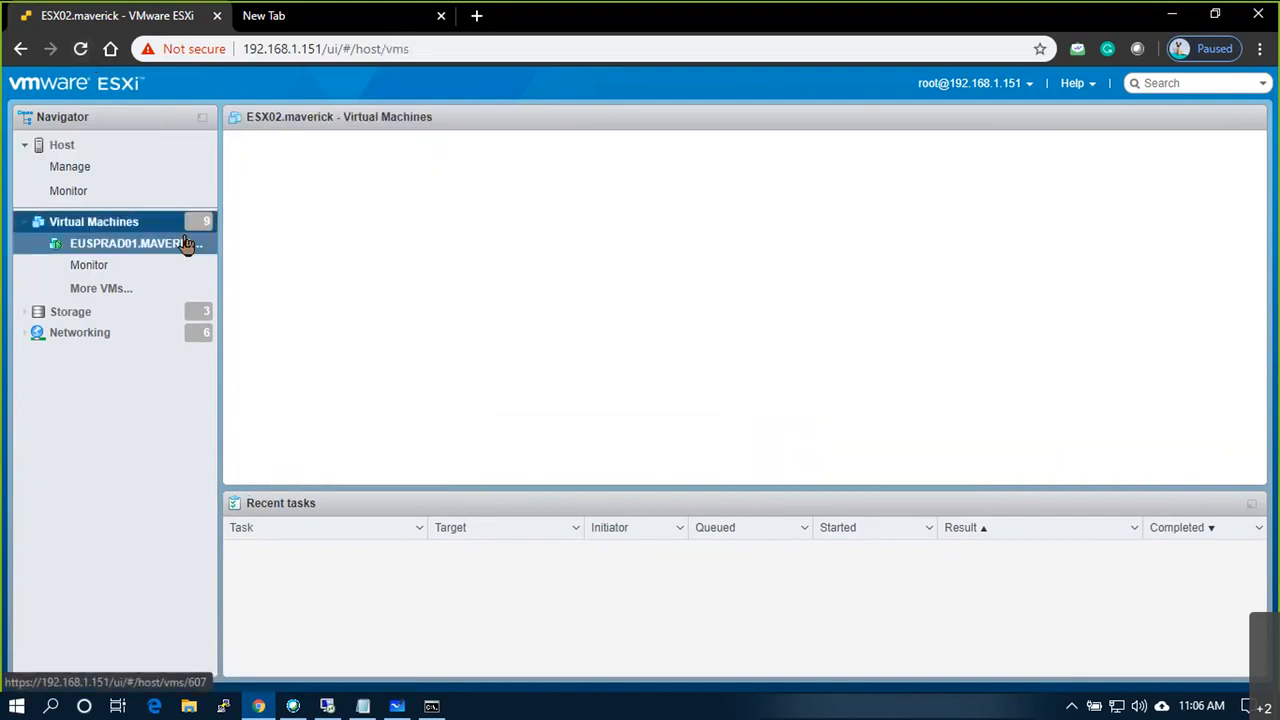
pyautogui.click(406, 250)
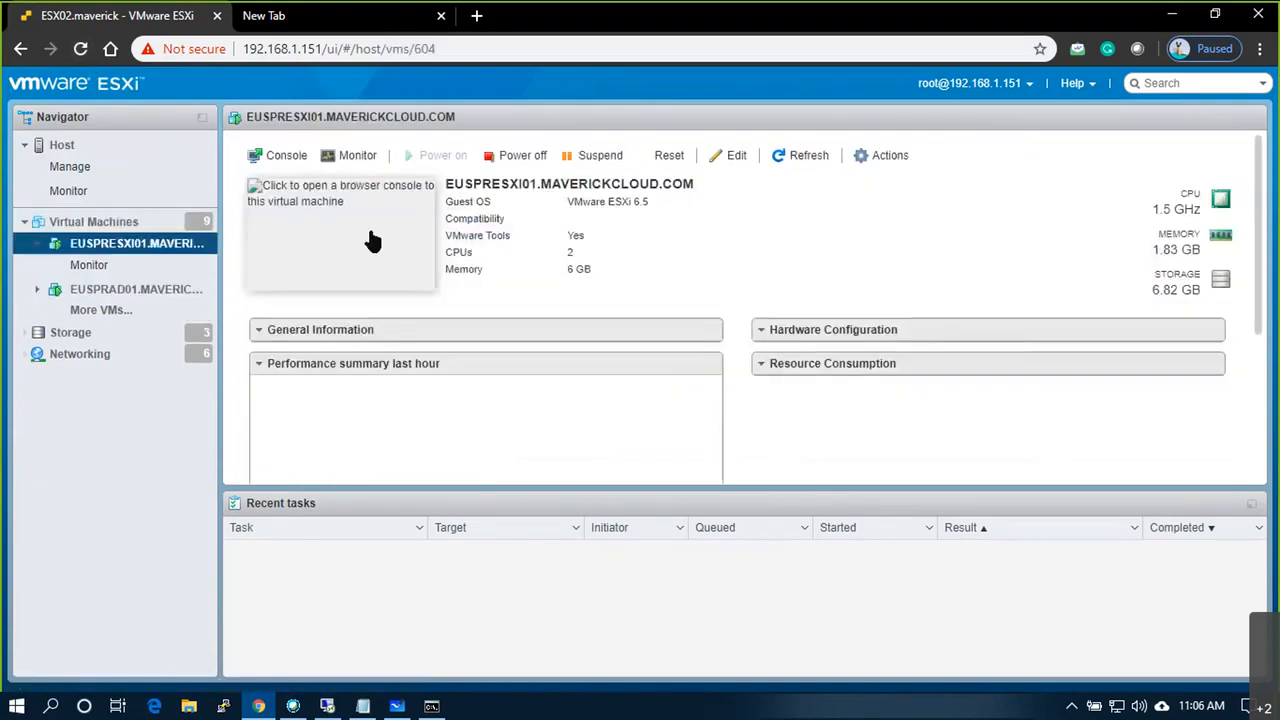
pyautogui.click(396, 226)
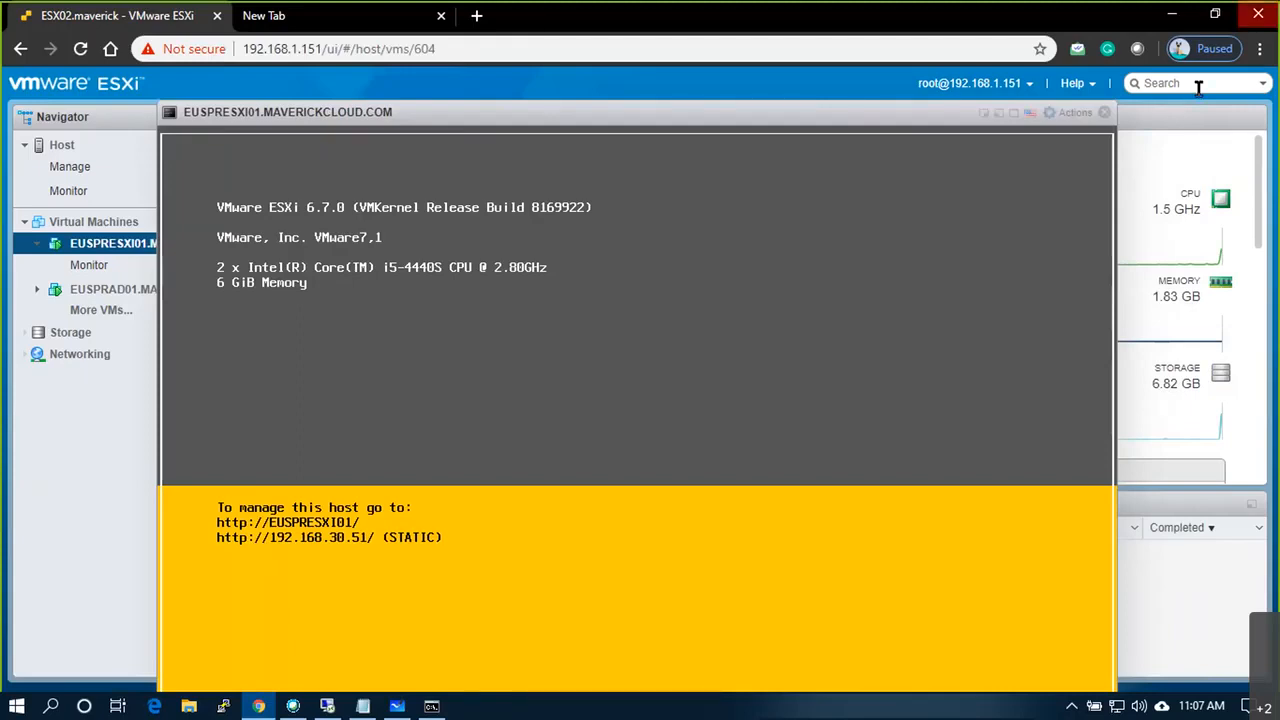
pyautogui.click(1104, 113)
# Step: Back on the remote desktop, compare the datastores of euspresxi02, euspresxi03 and euspresxi01, confirming euspresxi01 now lists LUN30
pyautogui.click(326, 706)
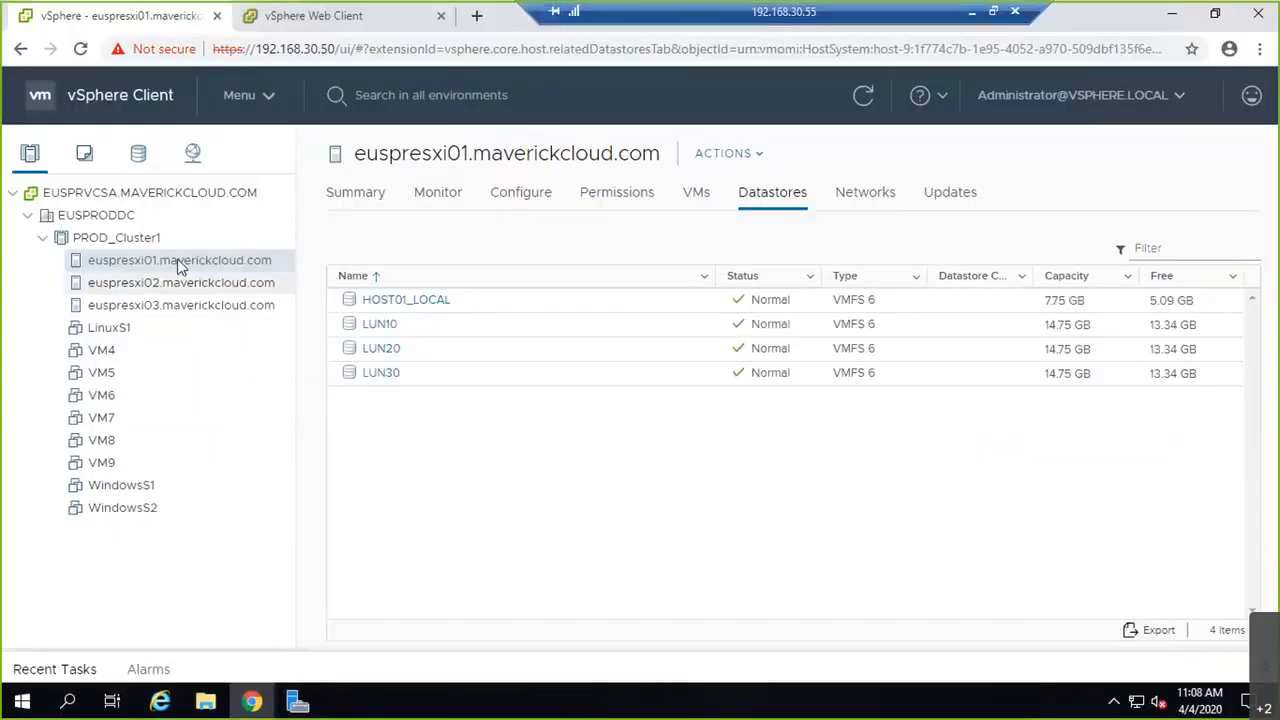
pyautogui.click(252, 288)
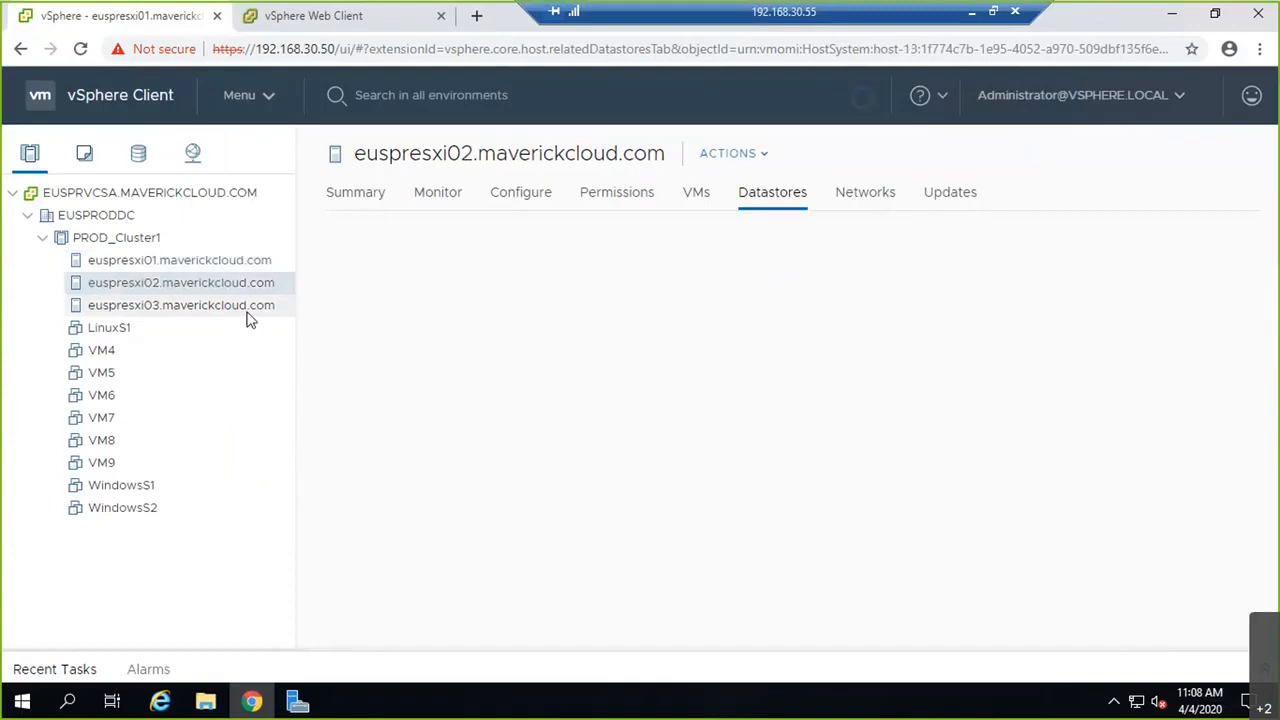
pyautogui.click(250, 310)
pyautogui.click(258, 264)
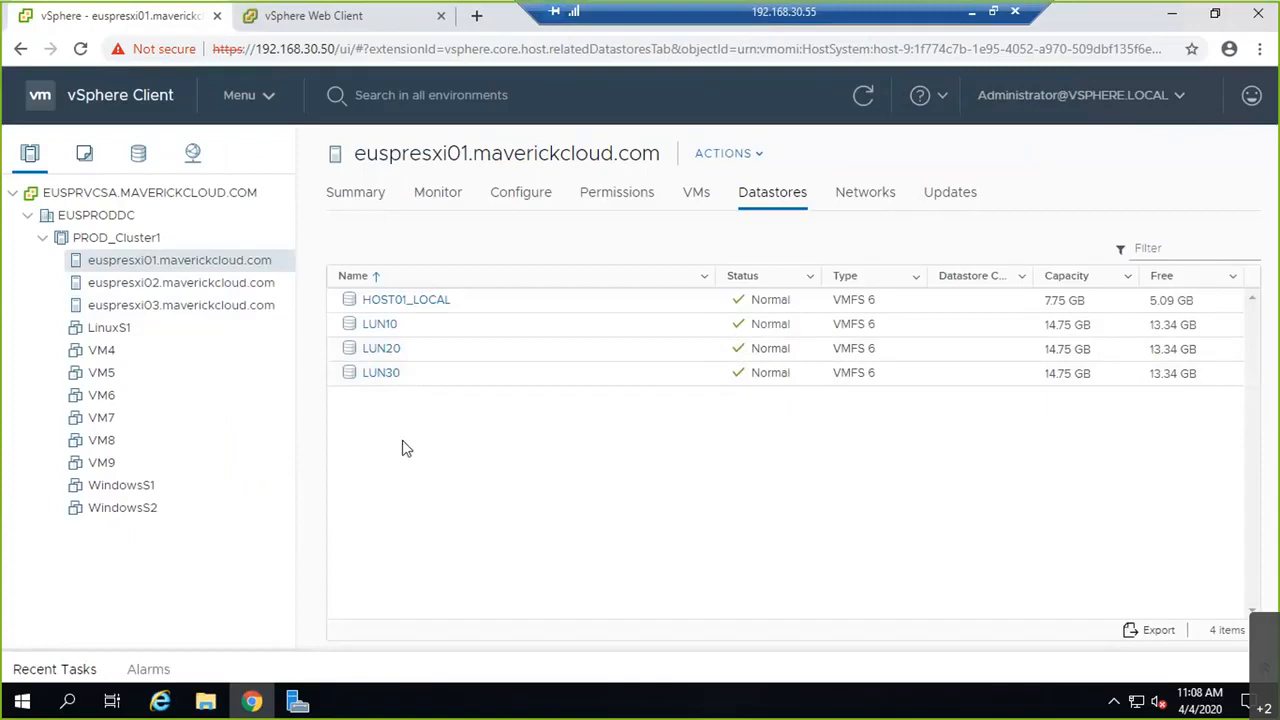
# Step: In the vSphere Web Client, check euspresxi01, euspresxi02 and euspresxi03 each list LUN10, LUN20 and LUN30 as VMFS 6 datastores
pyautogui.click(342, 16)
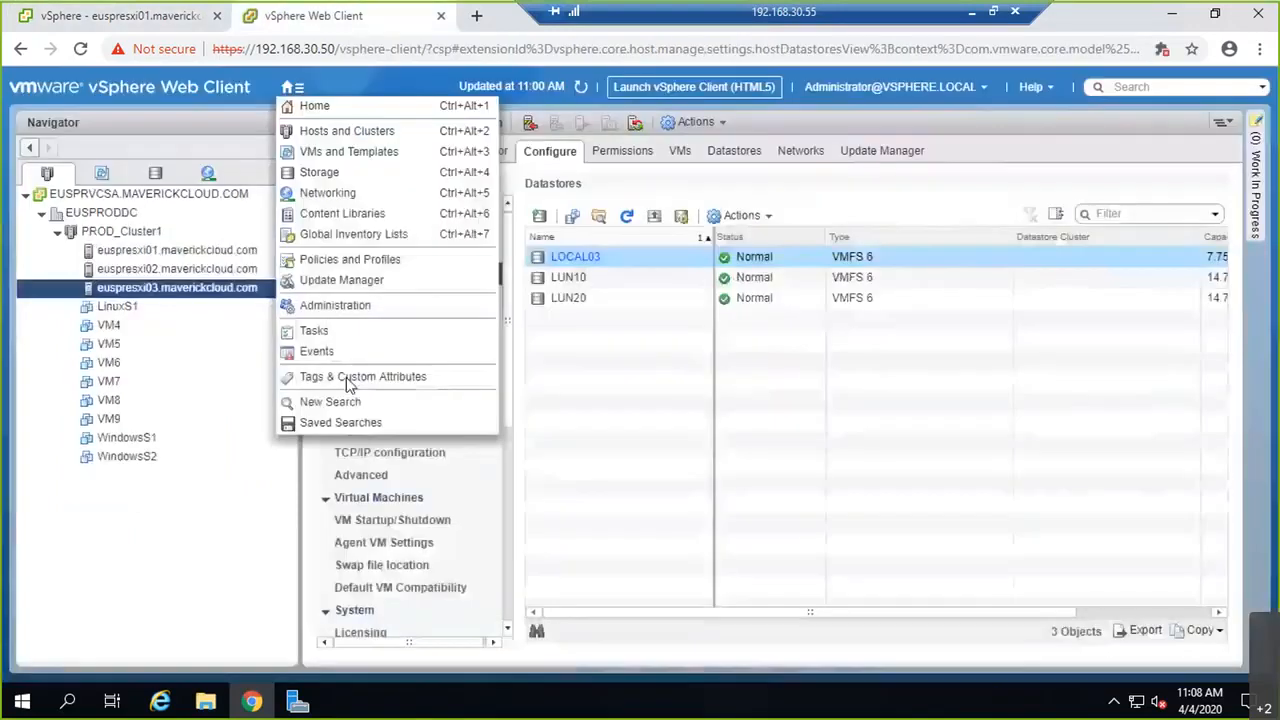
pyautogui.click(206, 253)
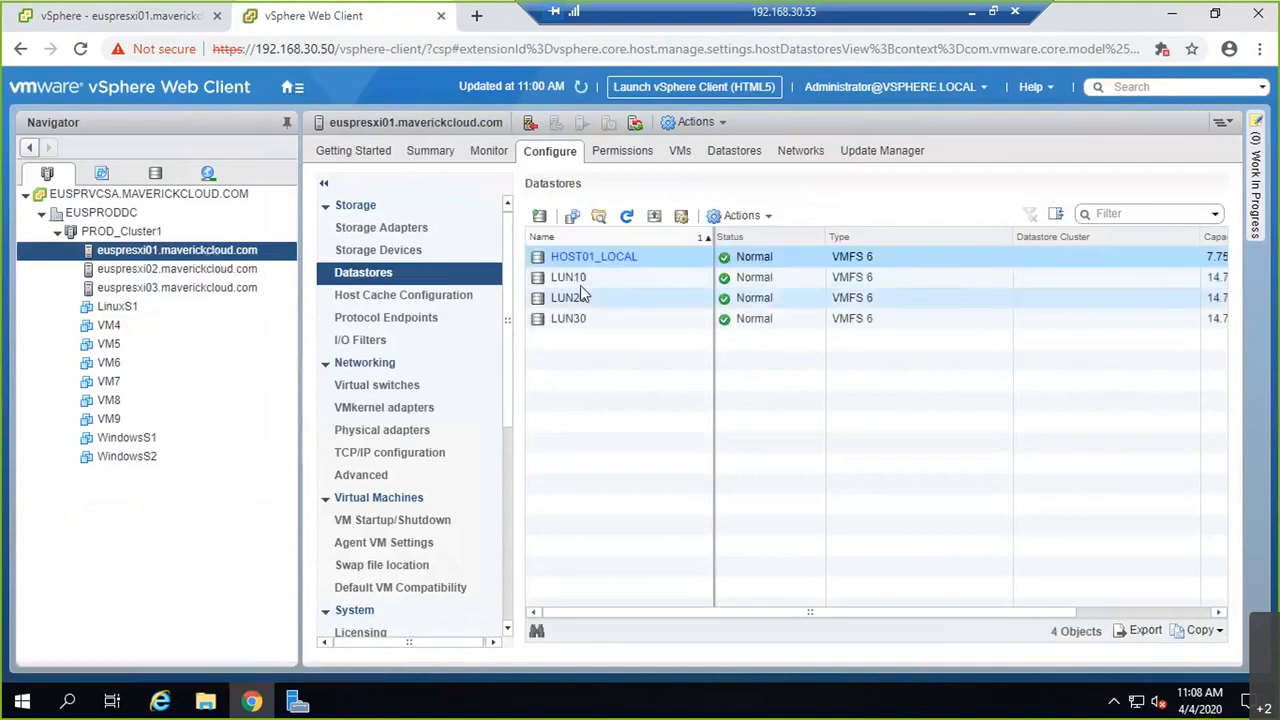
pyautogui.click(240, 269)
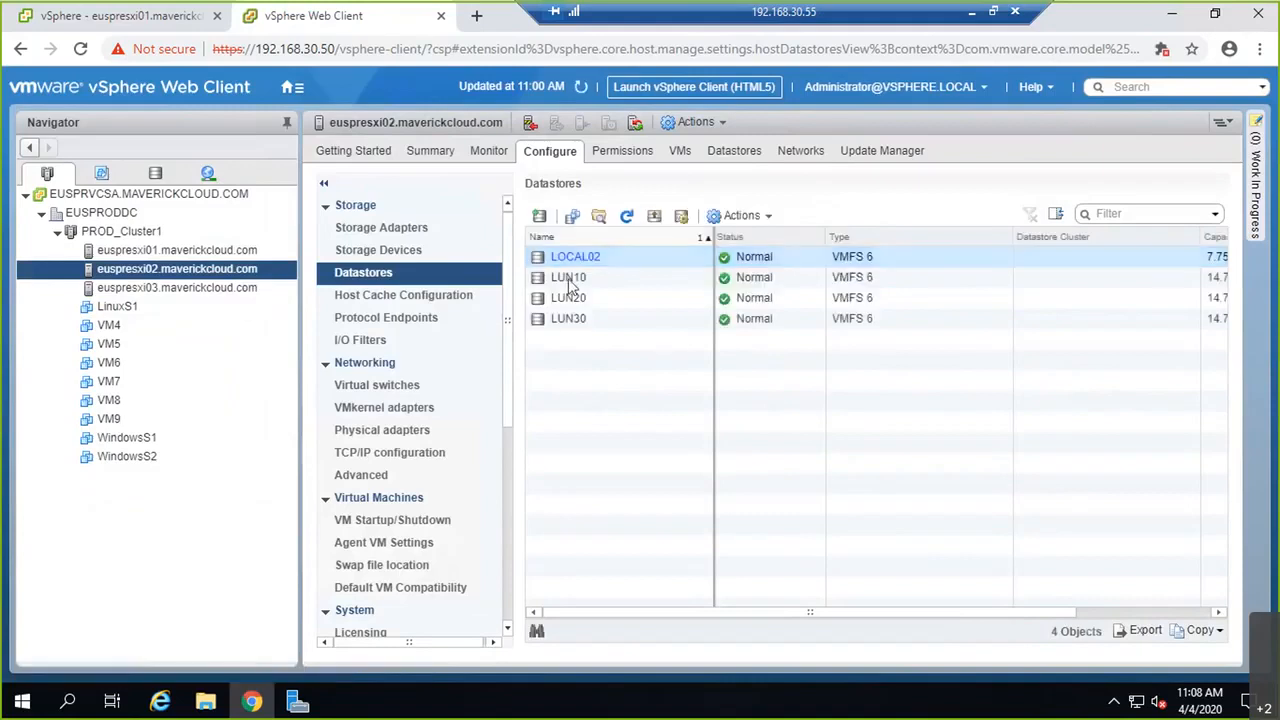
pyautogui.click(205, 287)
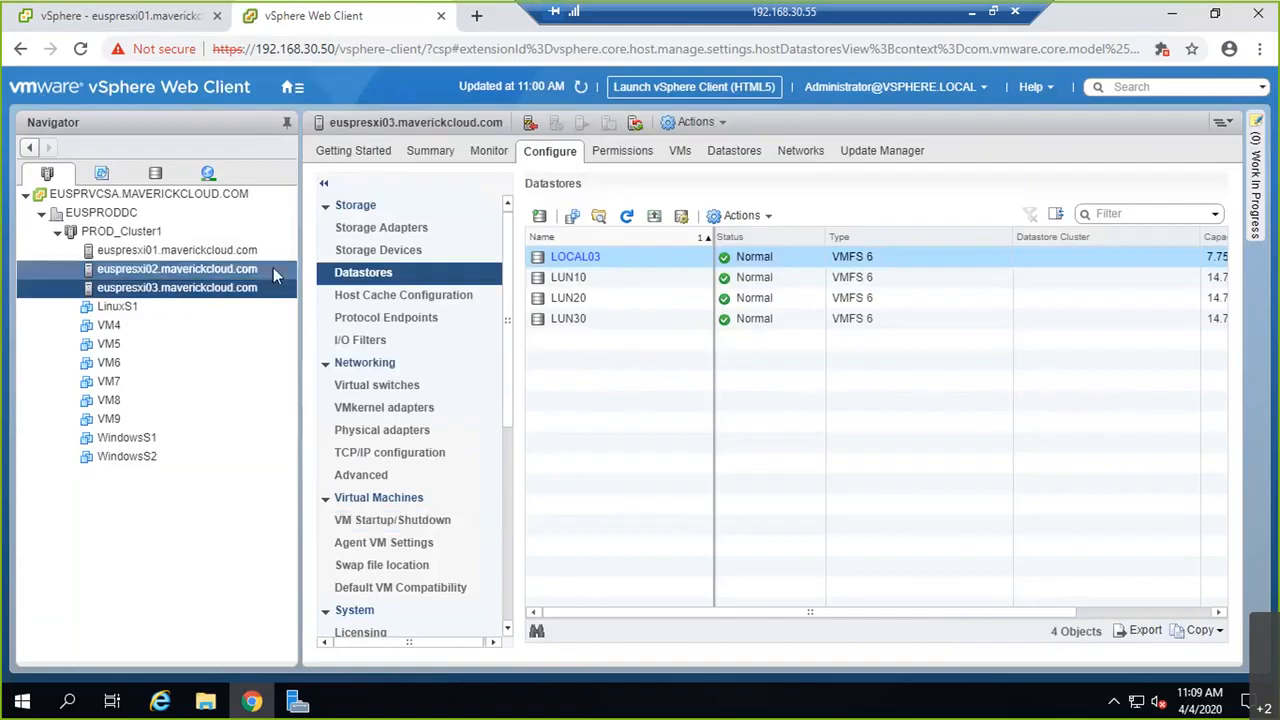
pyautogui.click(291, 87)
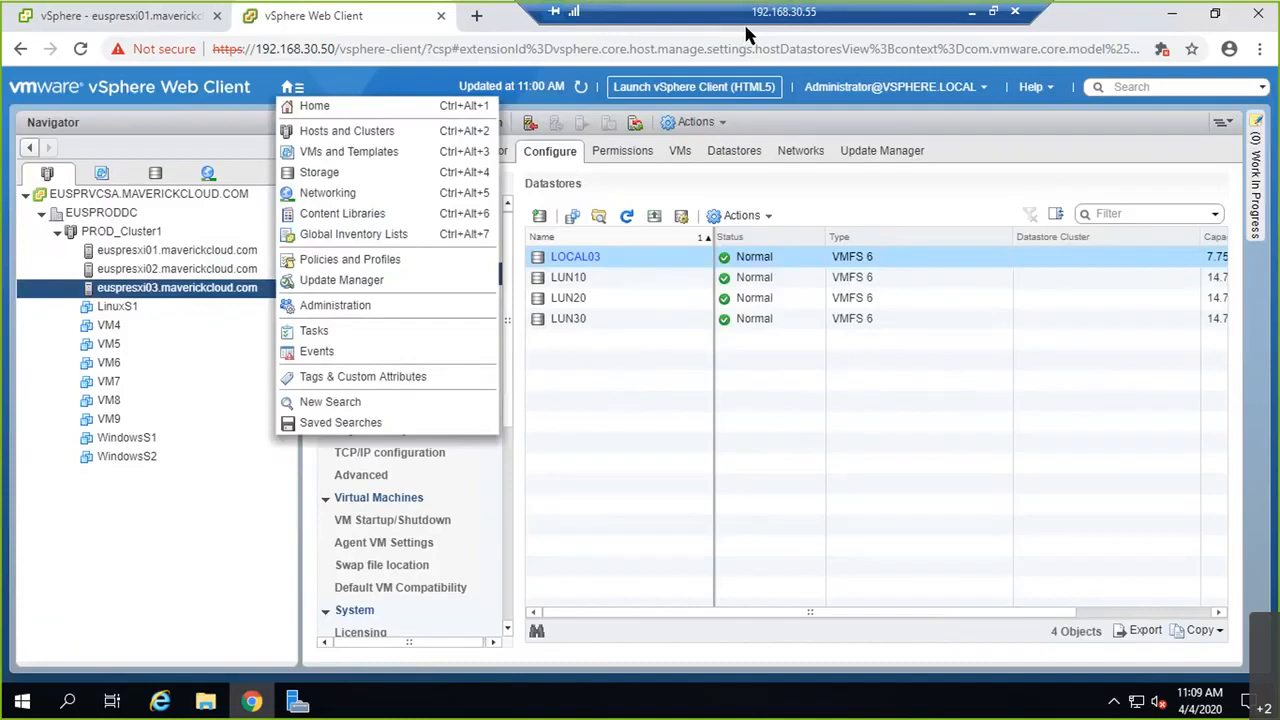